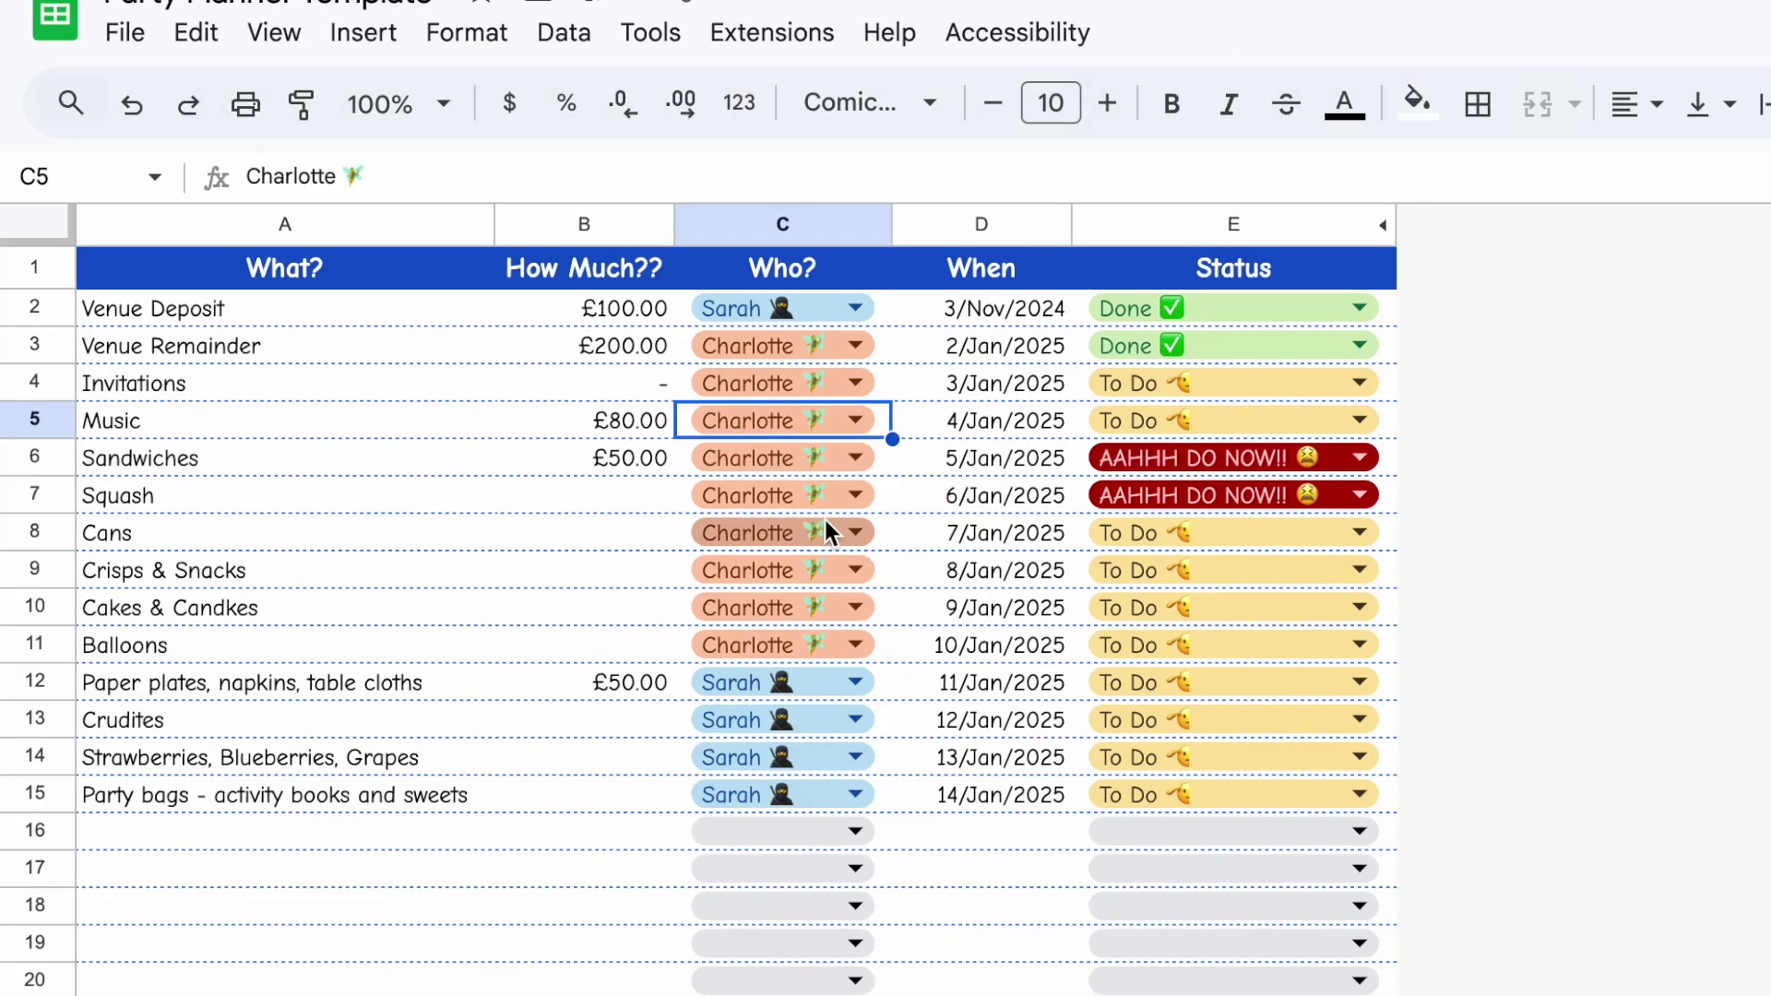
Assign the Sandwiches and Squash tasks to the first person in the Who? options and set the Sandwiches status to Done.
left_click(767, 512)
left_click(1359, 457)
left_click(1134, 510)
Set the Squash status to To Do, Crisps & Snacks to AAHHH DO NOW!! and the paper plates row to Done.
left_click(1328, 498)
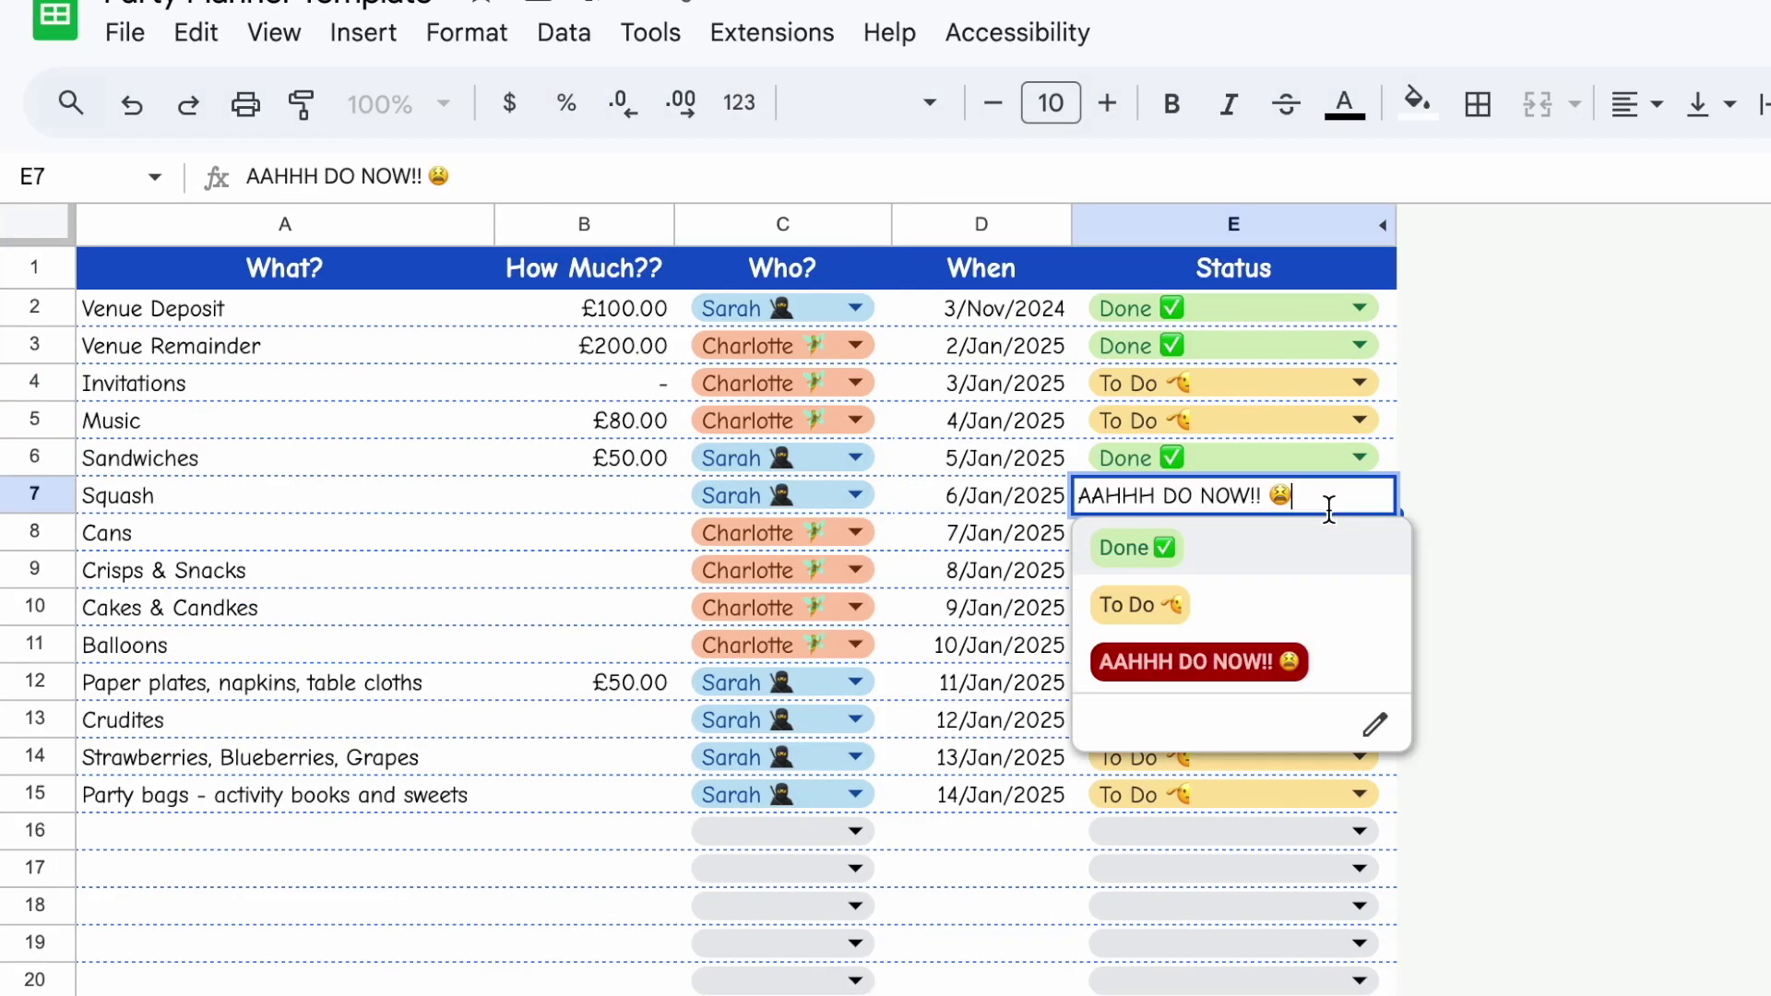
left_click(1134, 605)
left_click(1291, 572)
left_click(1291, 737)
left_click(1359, 683)
left_click(1245, 738)
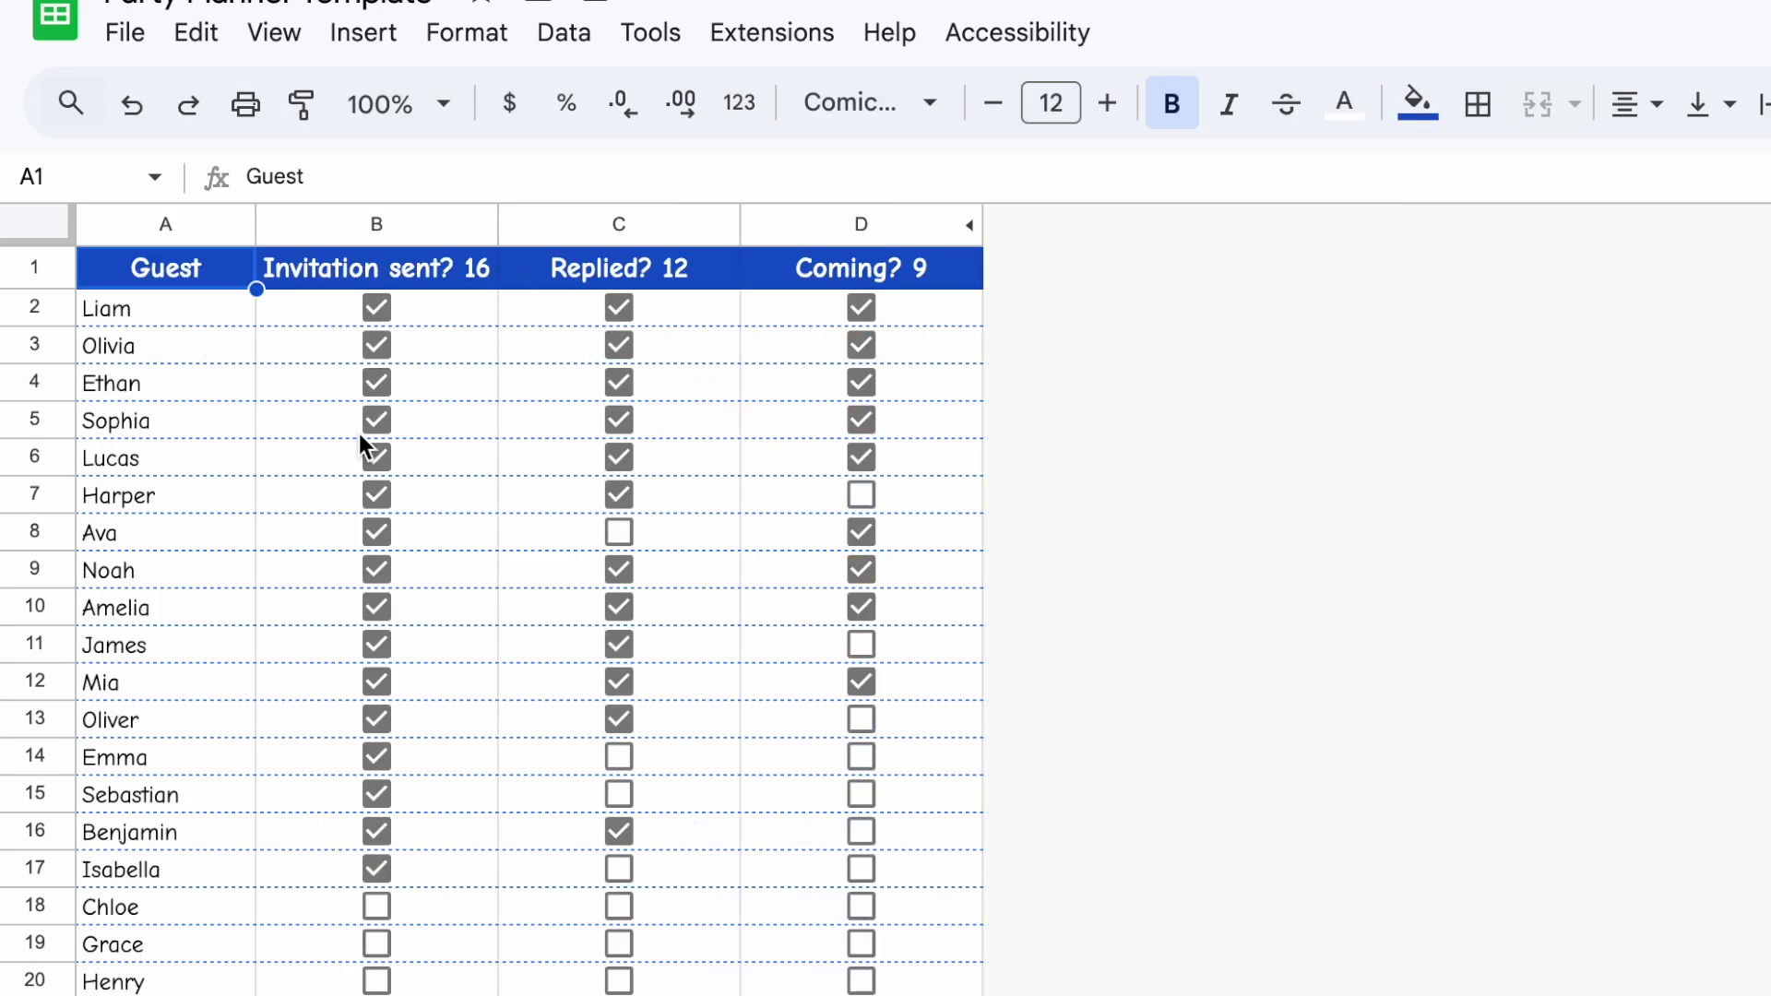
Untick Invitation sent? in rows 6, 8 and 11, and tick Invitation sent? and Replied? in rows 18 and 19 of the guest list.
left_click(376, 458)
left_click(378, 645)
left_click(376, 906)
left_click(376, 944)
left_click(618, 943)
left_click(618, 907)
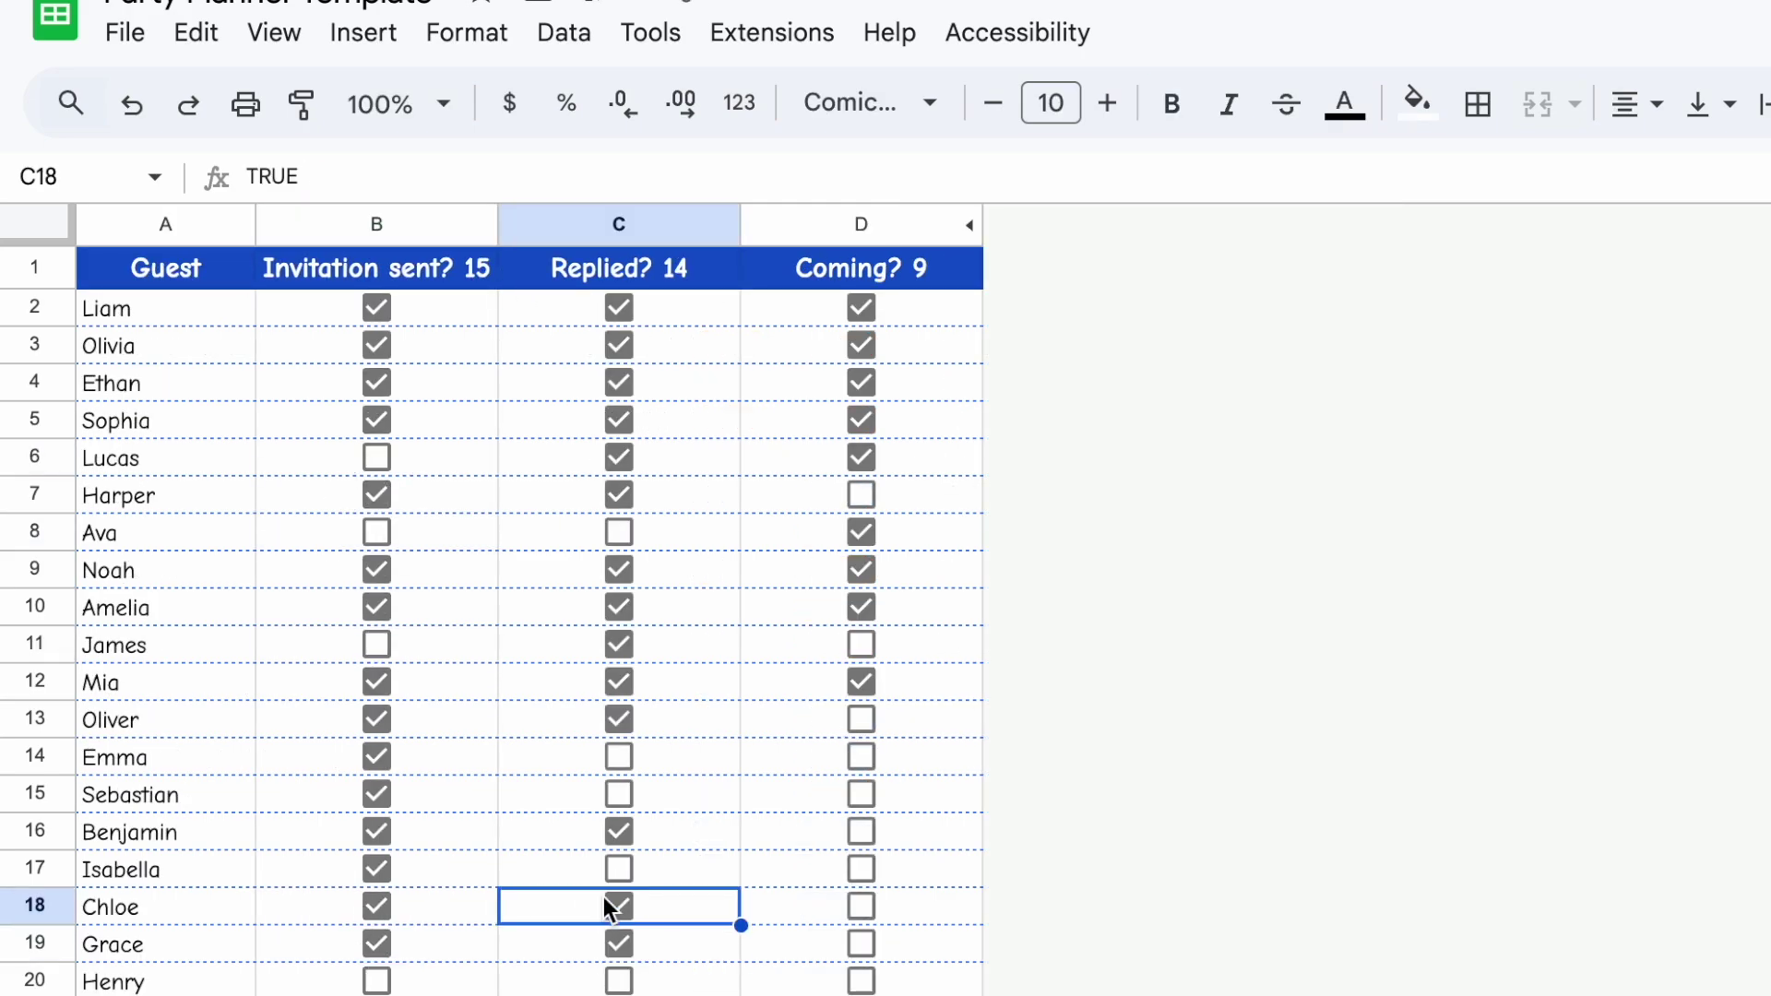
Tick Coming? for the guests in rows 13, 15, 17 and 18.
left_click(860, 719)
left_click(860, 794)
left_click(860, 907)
left_click(861, 869)
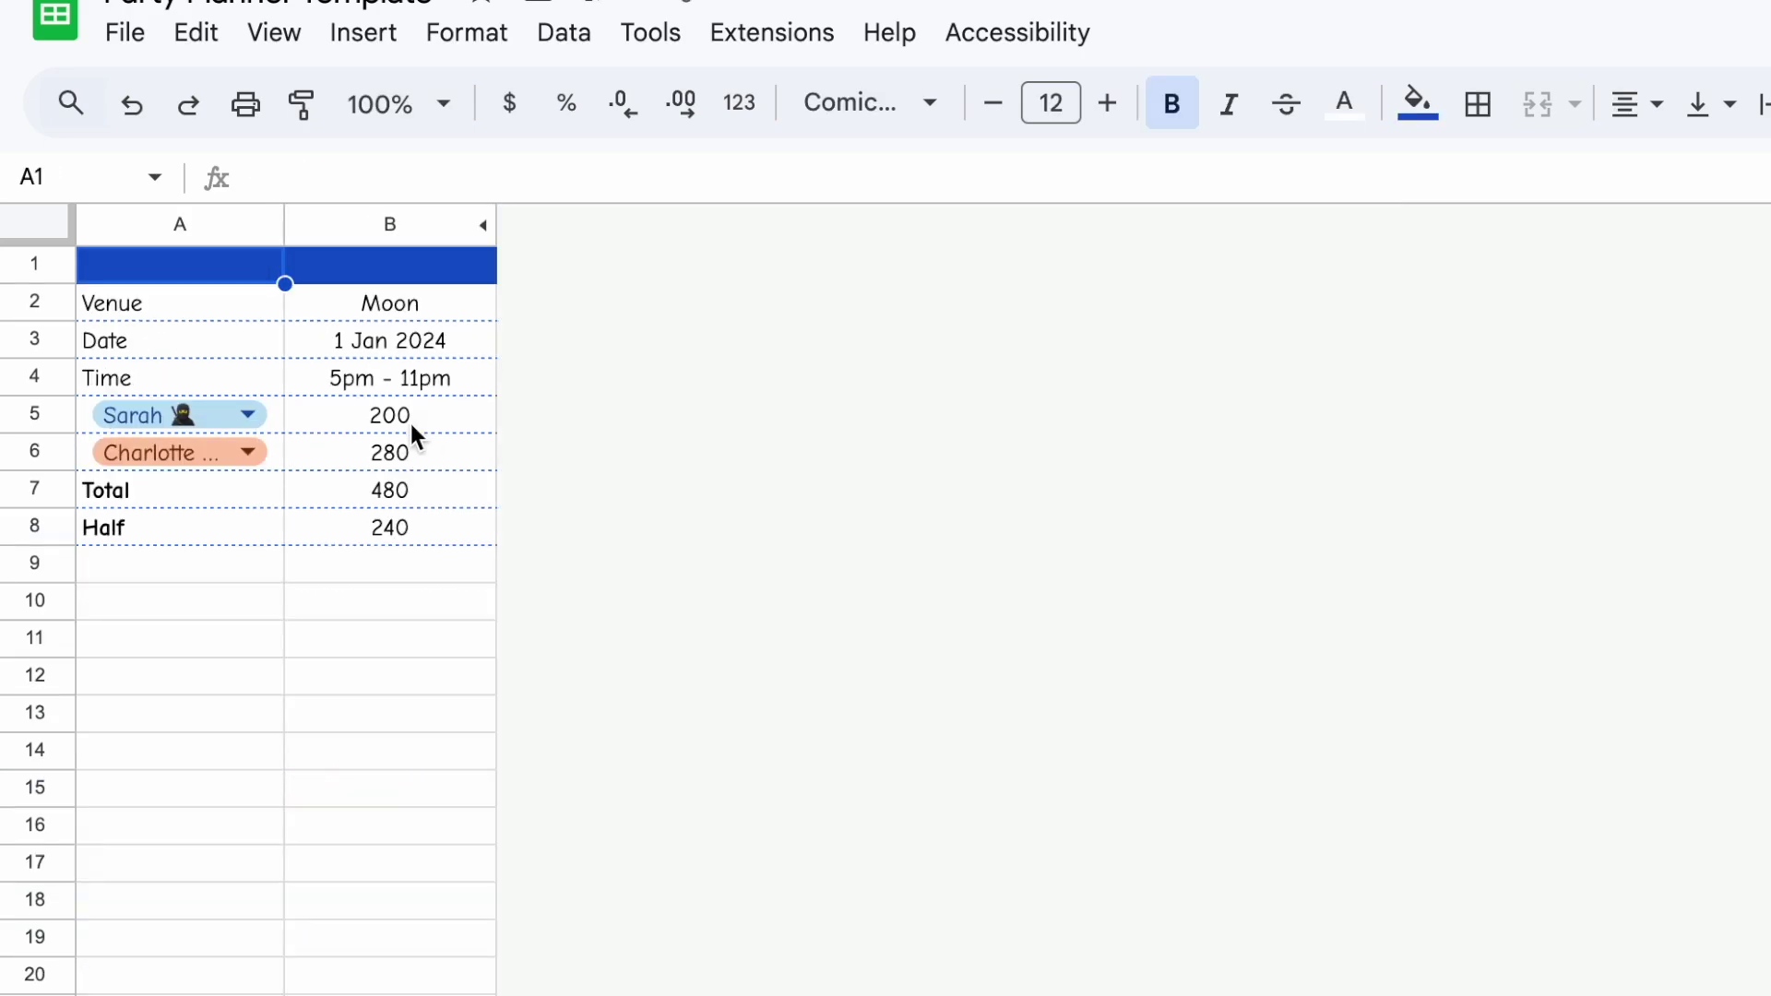
Review the Party Tracker table by highlighting its What?, How Much??, Who?, When and Status columns one after another.
left_click(409, 420)
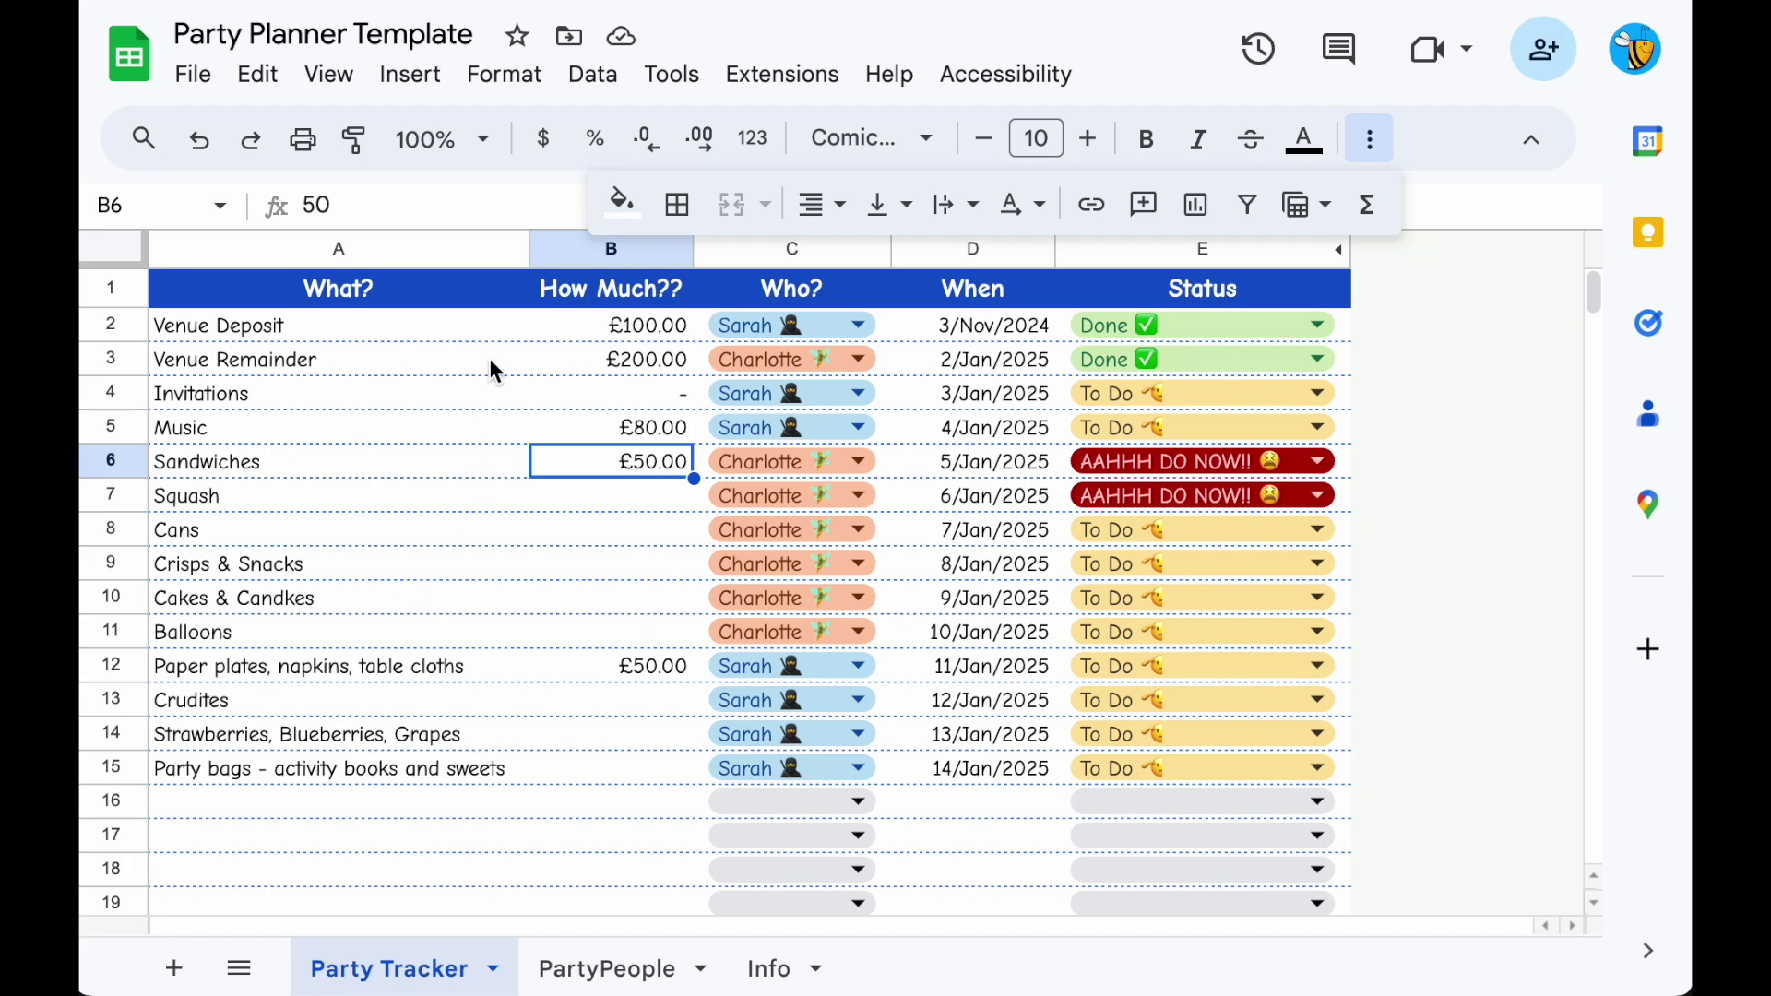
left_click_drag(427, 288, 411, 778)
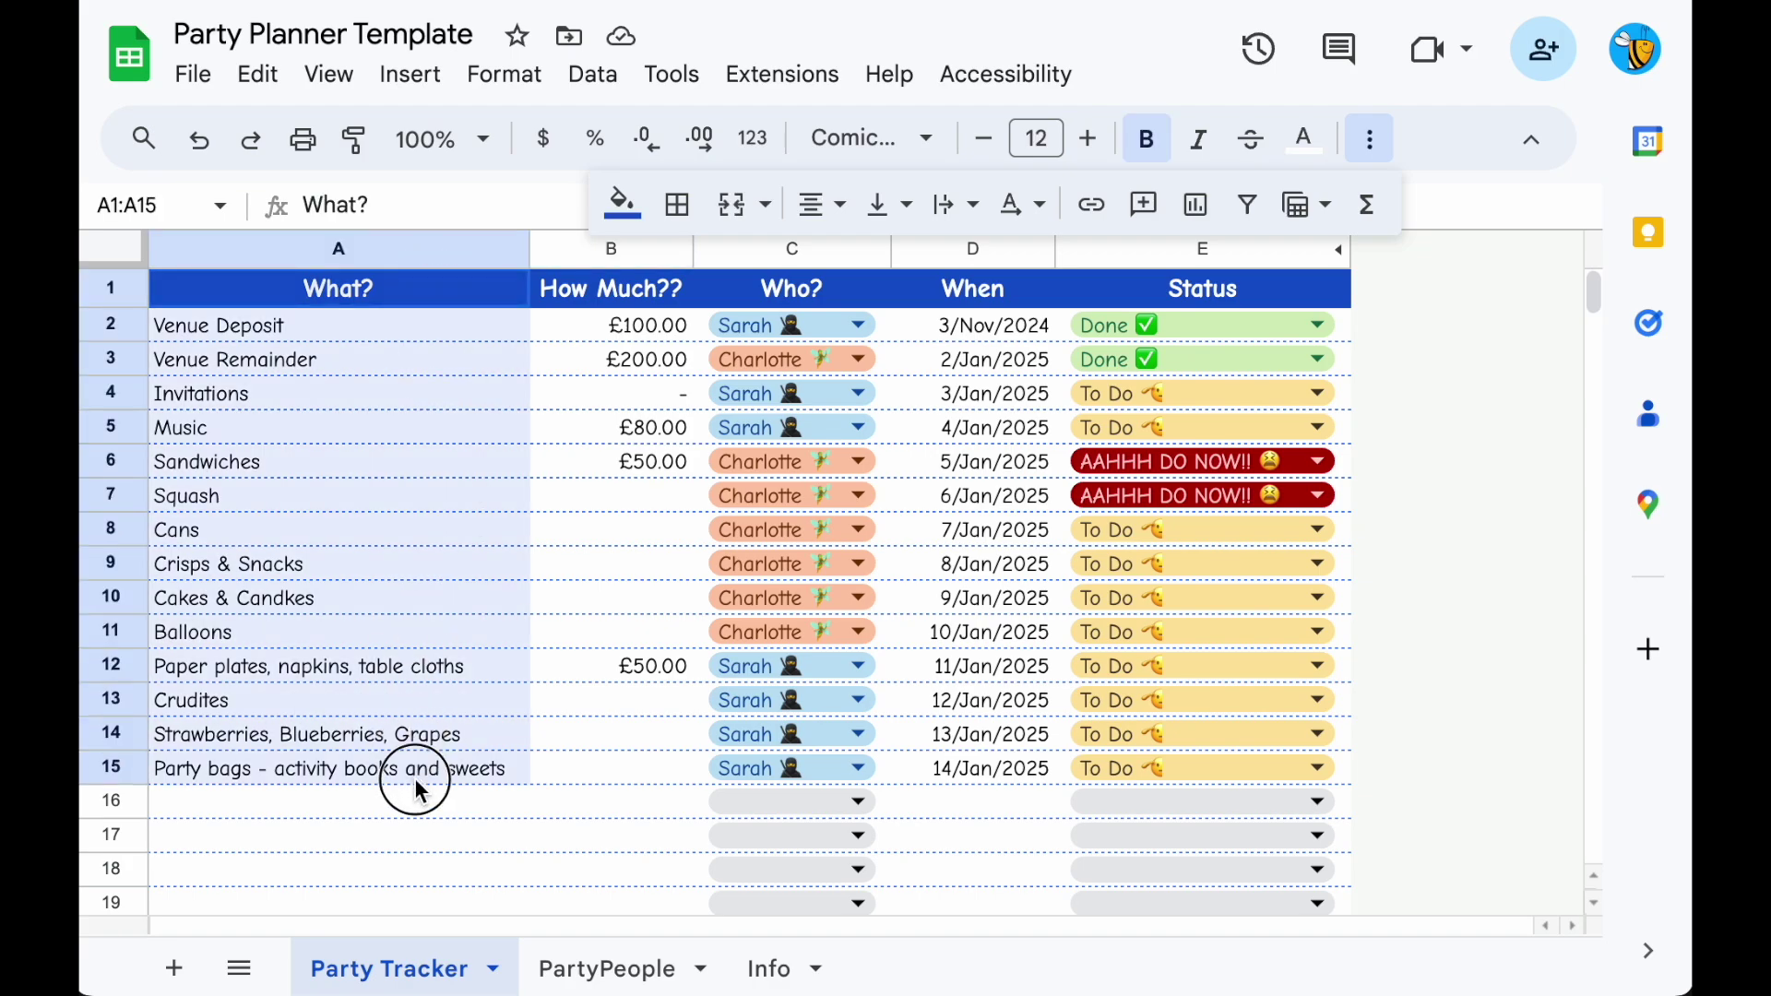
left_click_drag(612, 291, 612, 734)
left_click_drag(791, 291, 792, 734)
left_click_drag(1022, 291, 1026, 729)
left_click_drag(1260, 281, 1262, 726)
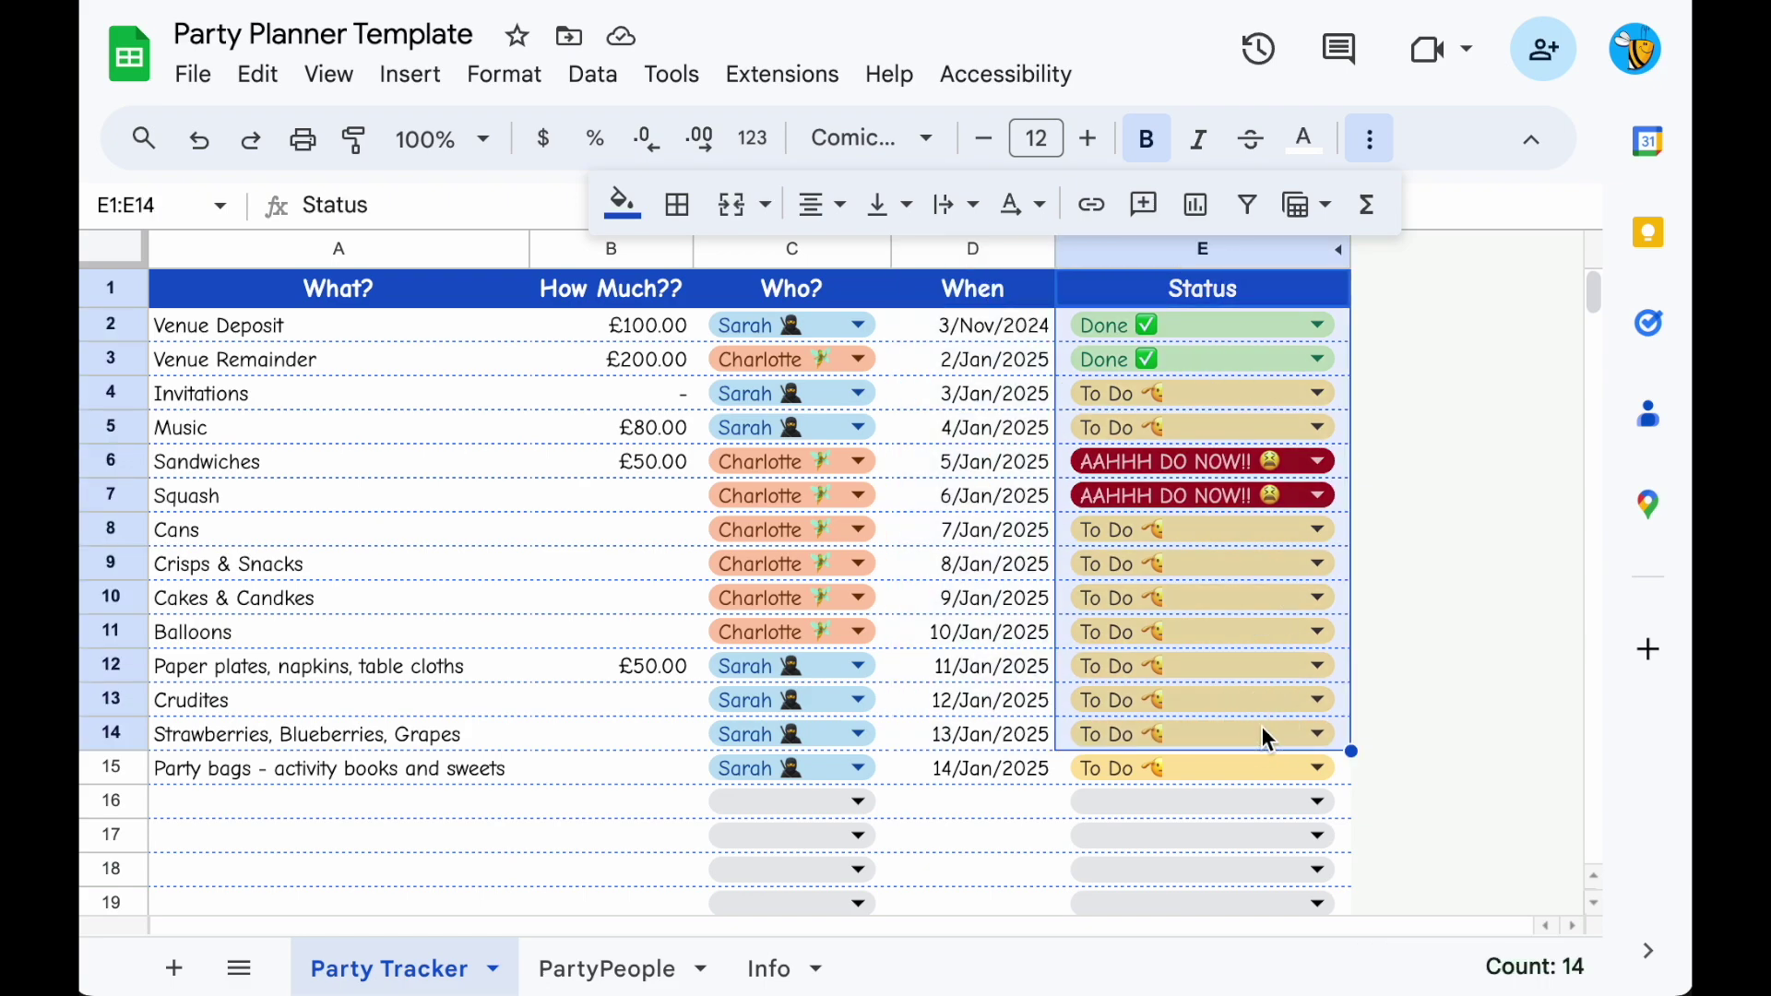
Examine the formulas for the per-person cost, Total and Half in column B of the Info sheet.
left_click(779, 973)
left_click(450, 427)
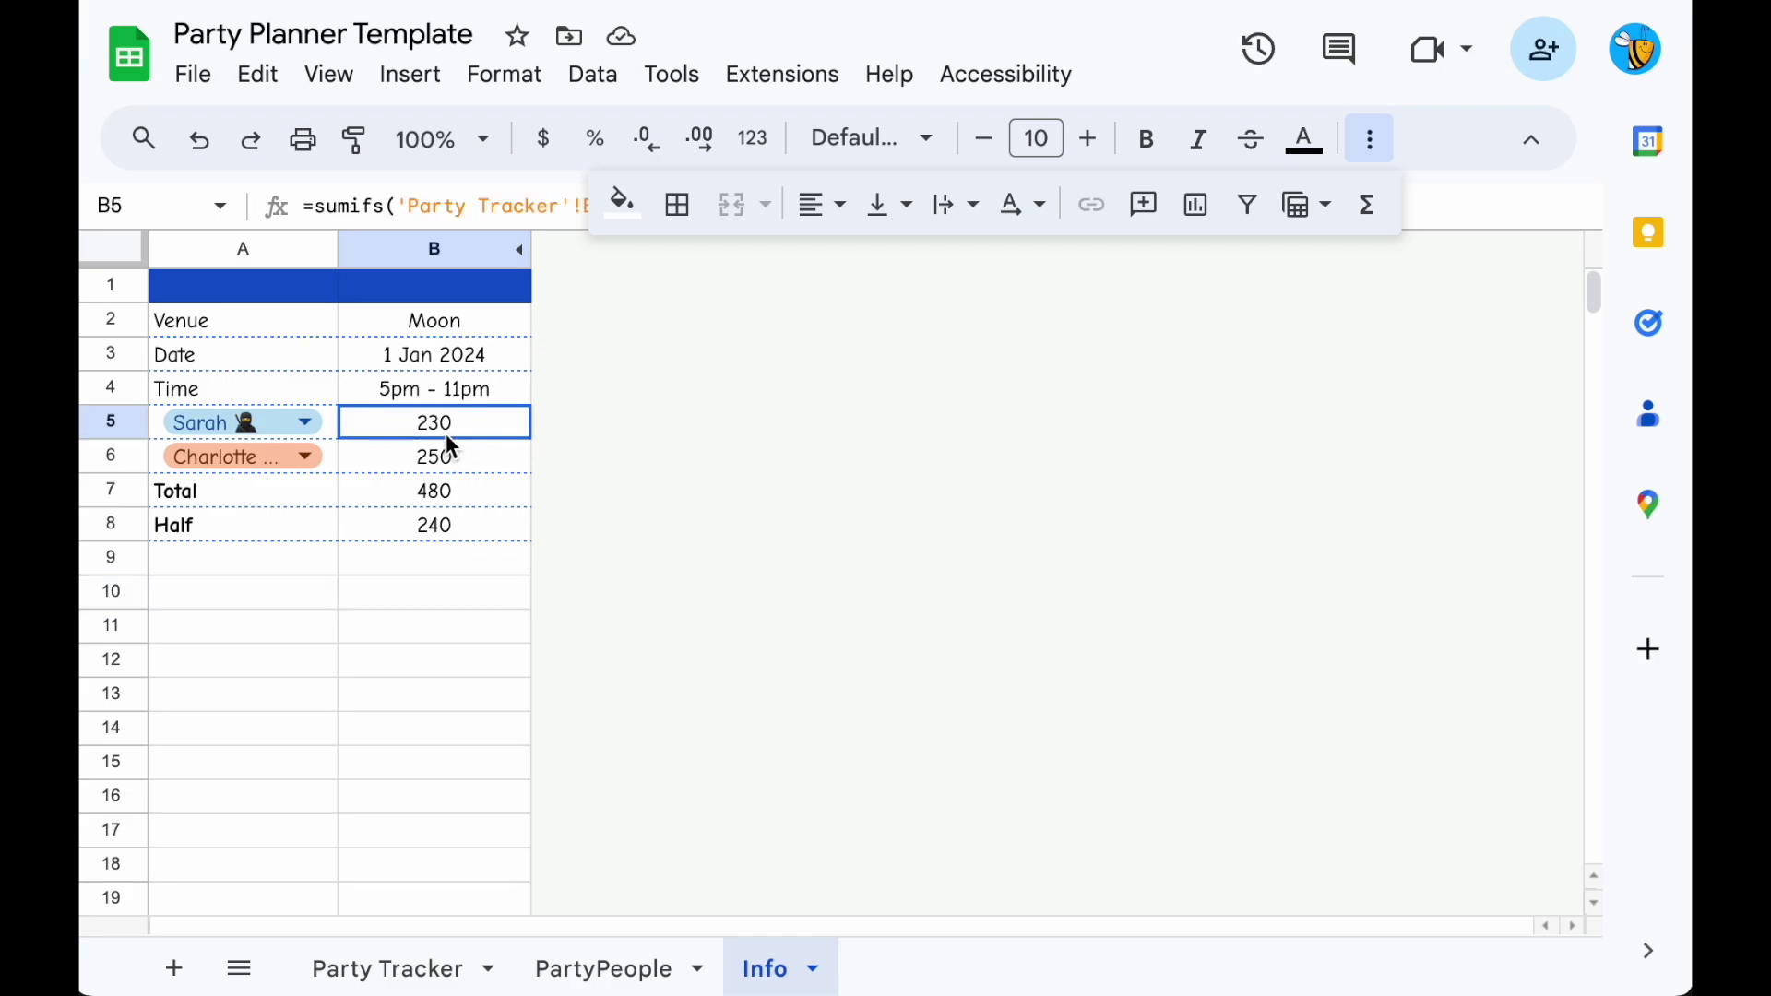
key("Down")
key("Down")
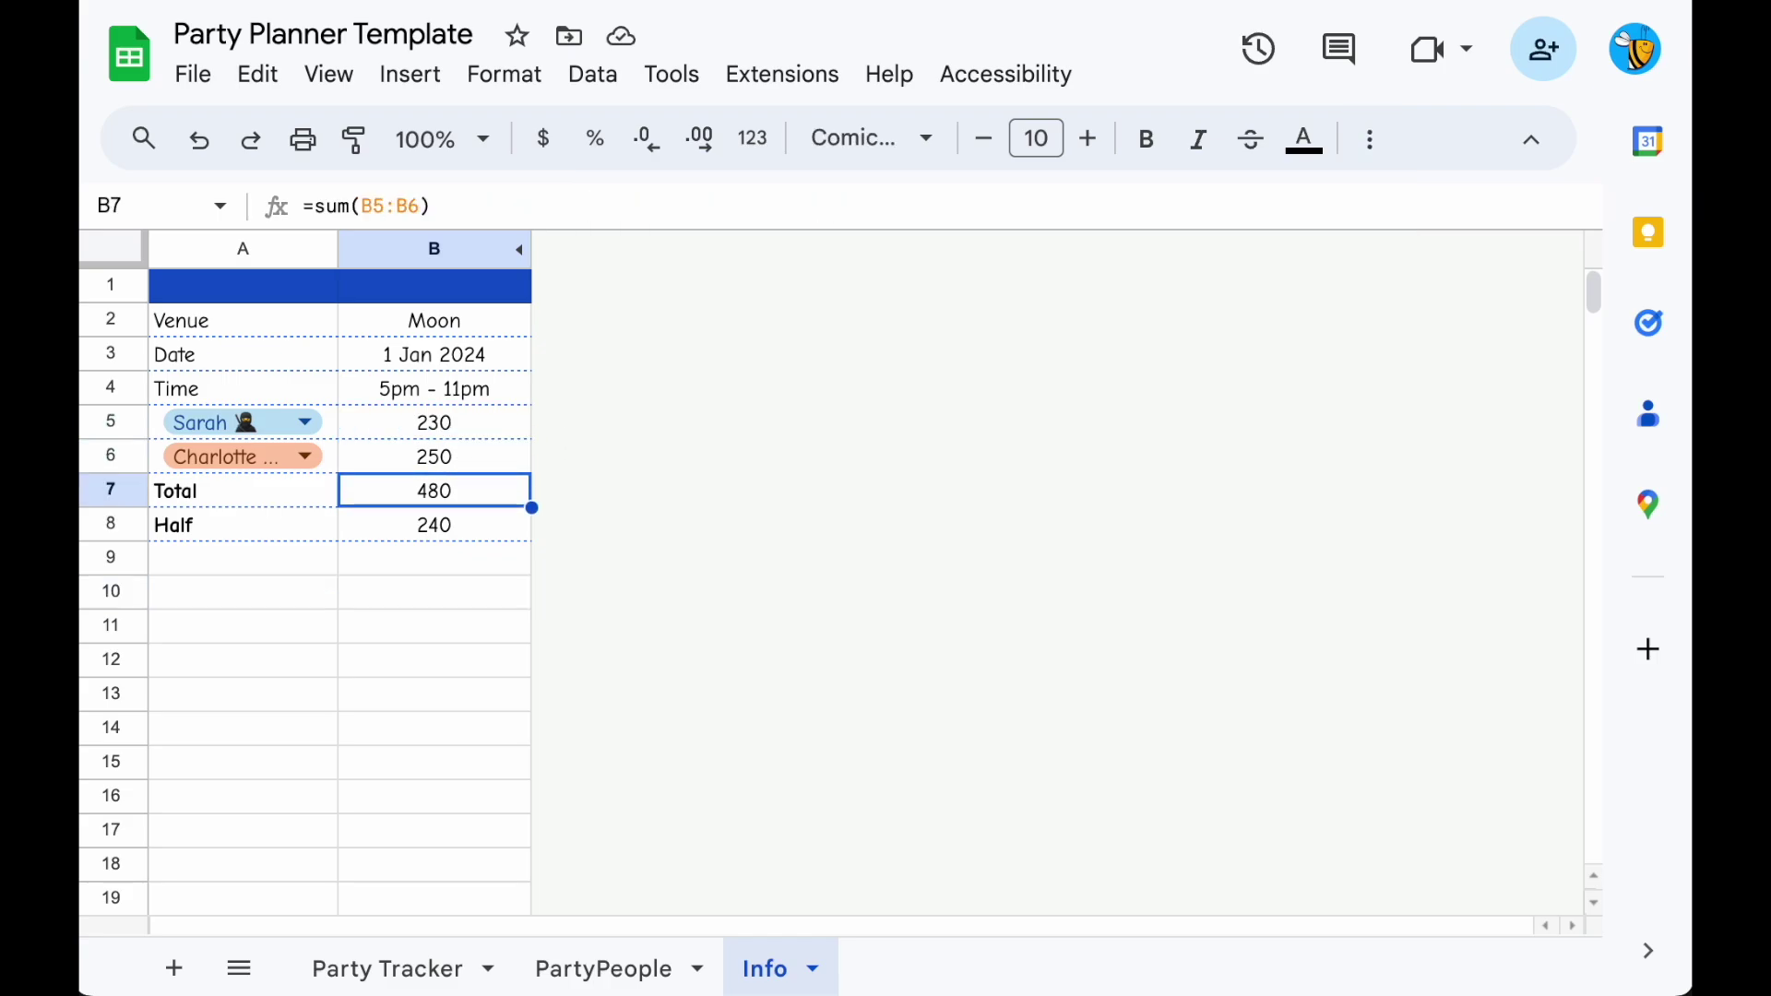
key("Down")
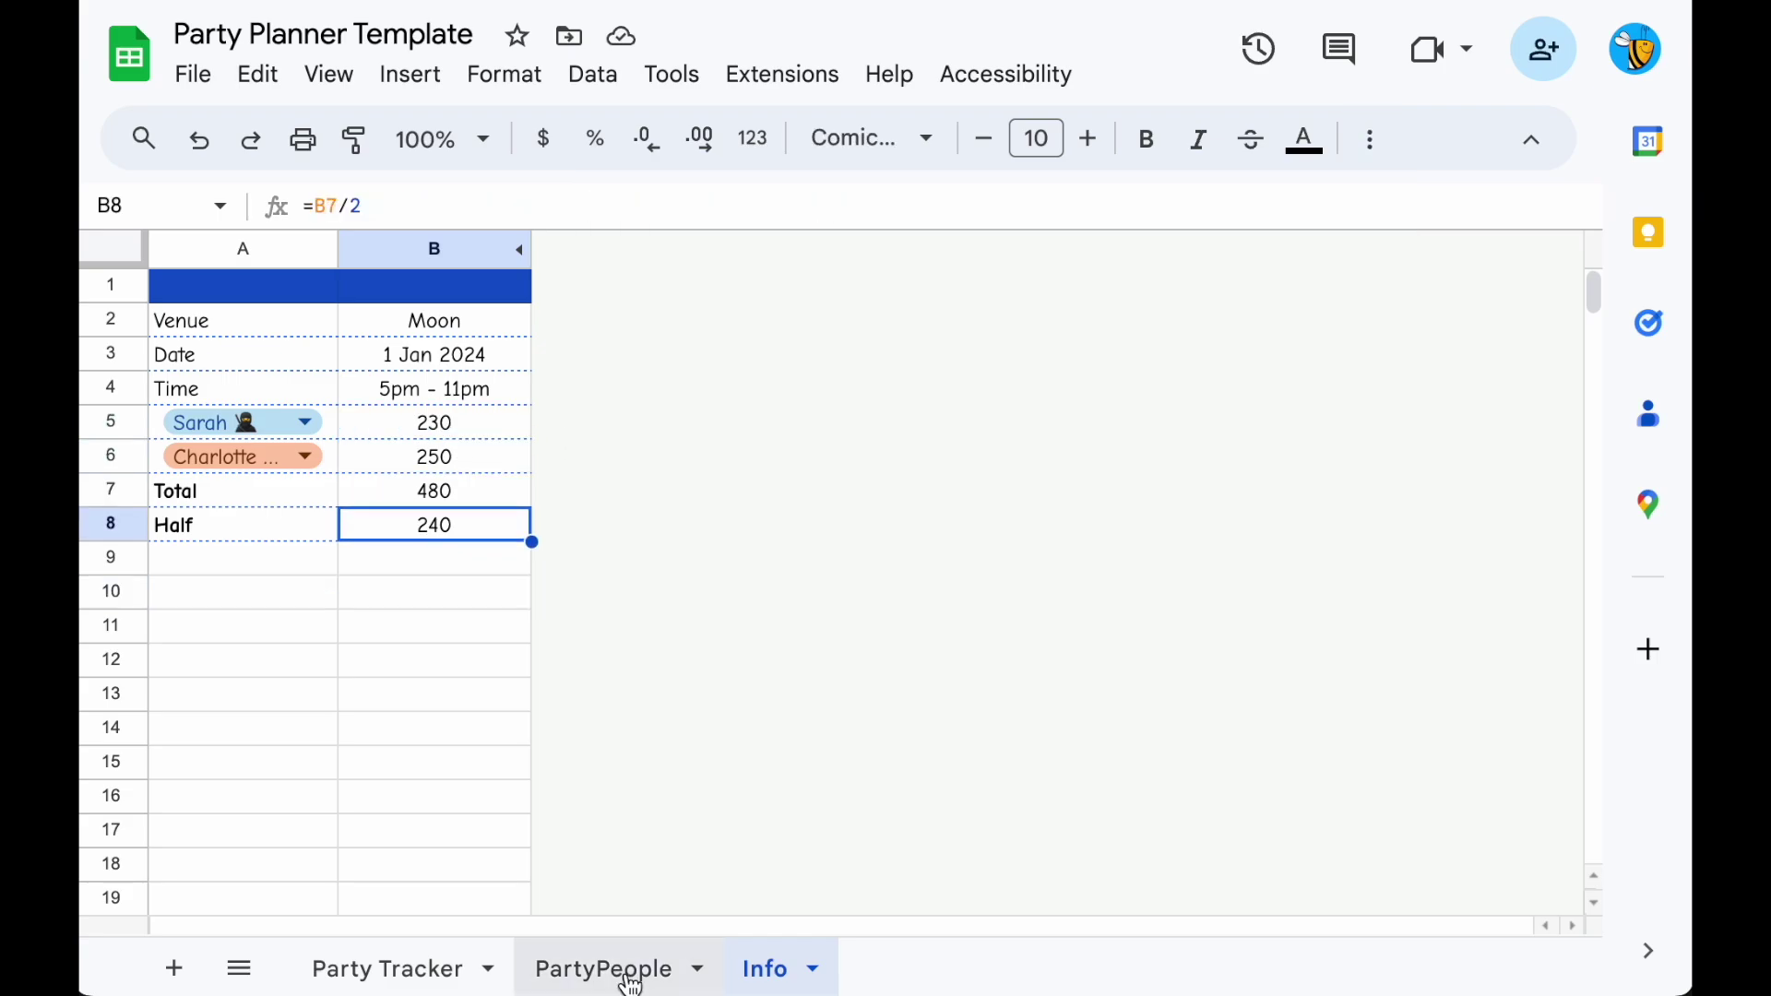
On the PartyPeople sheet, tick Invitation sent? for the guests in rows 8, 9 and 14 to 17.
left_click(624, 970)
left_click(422, 530)
left_click(423, 562)
left_click(422, 734)
left_click(422, 769)
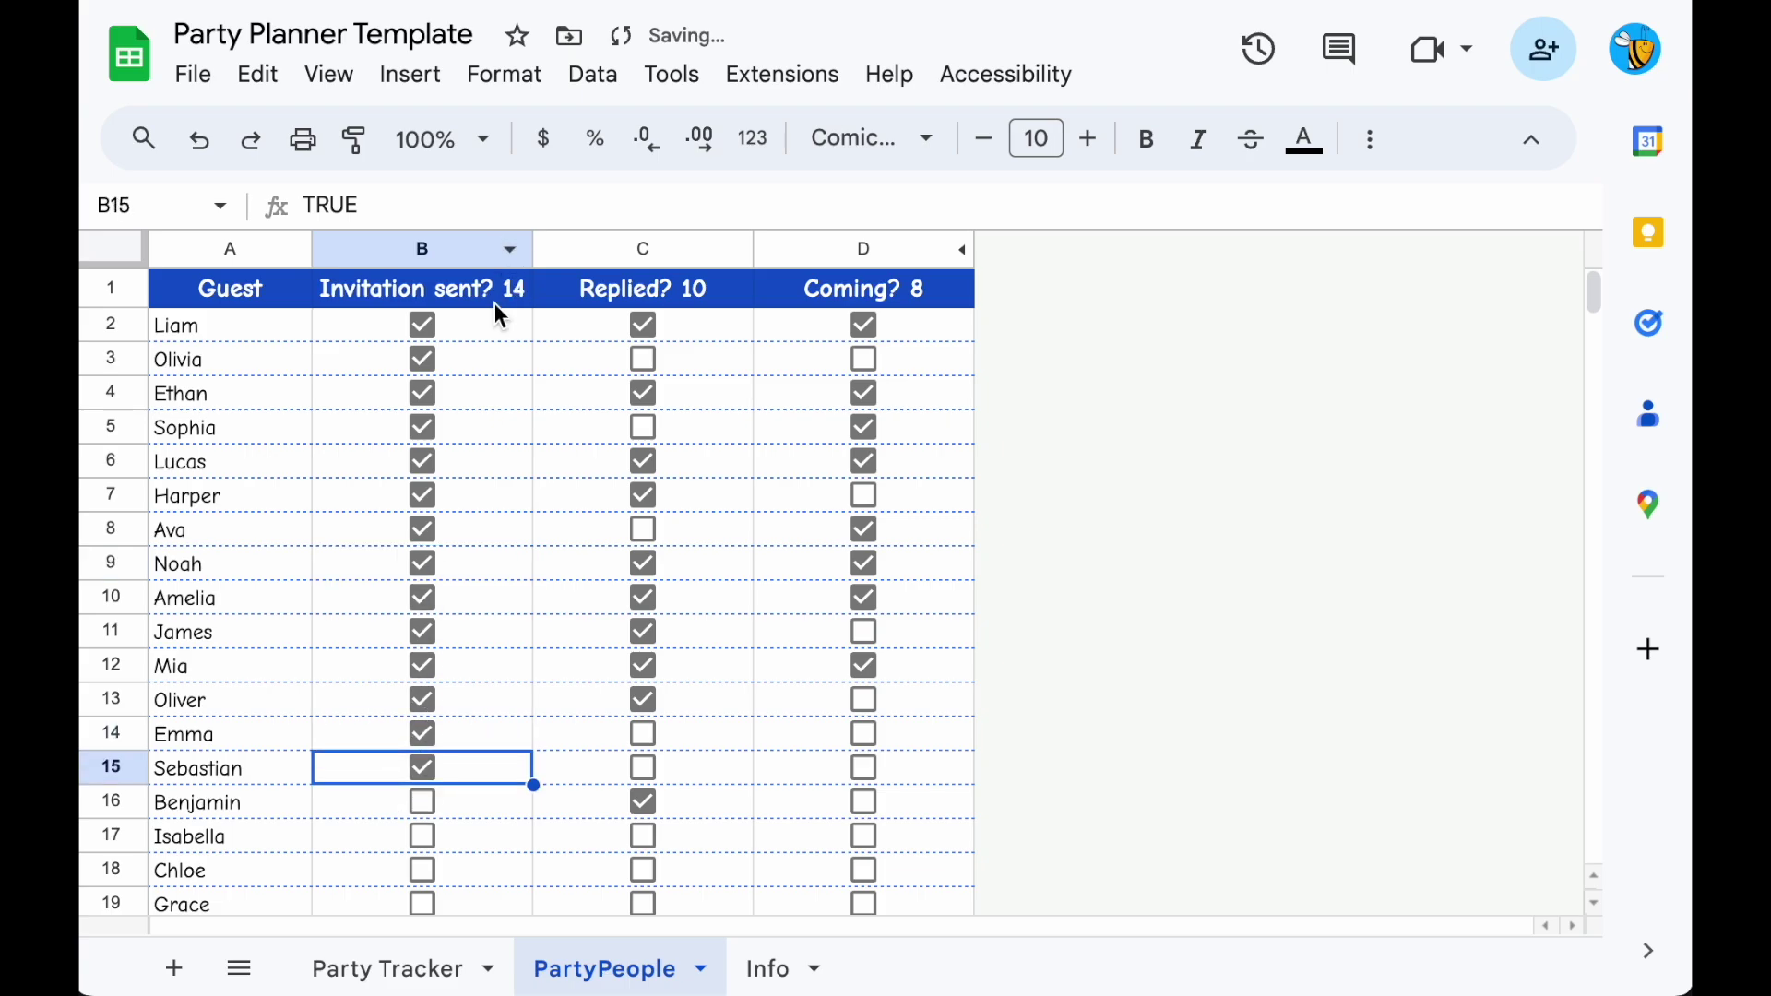
left_click(422, 802)
left_click(422, 836)
Tick Replied? for the guests in rows 3 and 5, and toggle Coming? in rows 3 and 4.
left_click(645, 362)
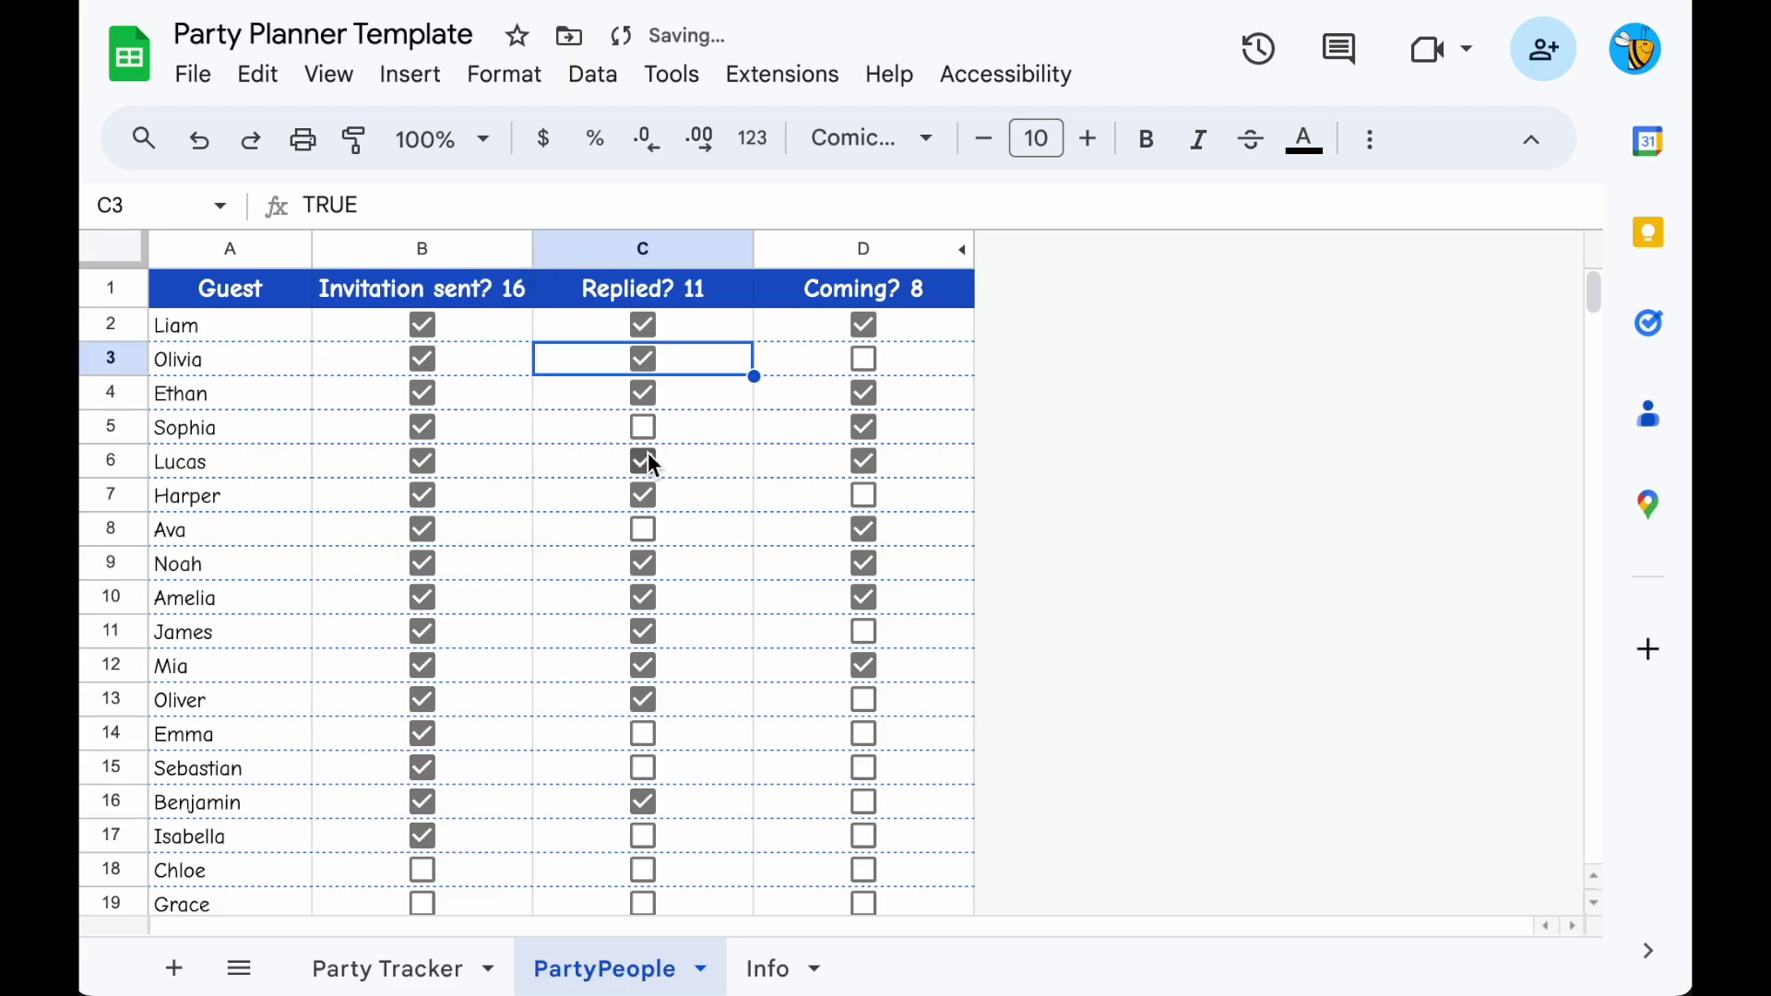
left_click(644, 427)
left_click(871, 396)
left_click(867, 362)
left_click(867, 385)
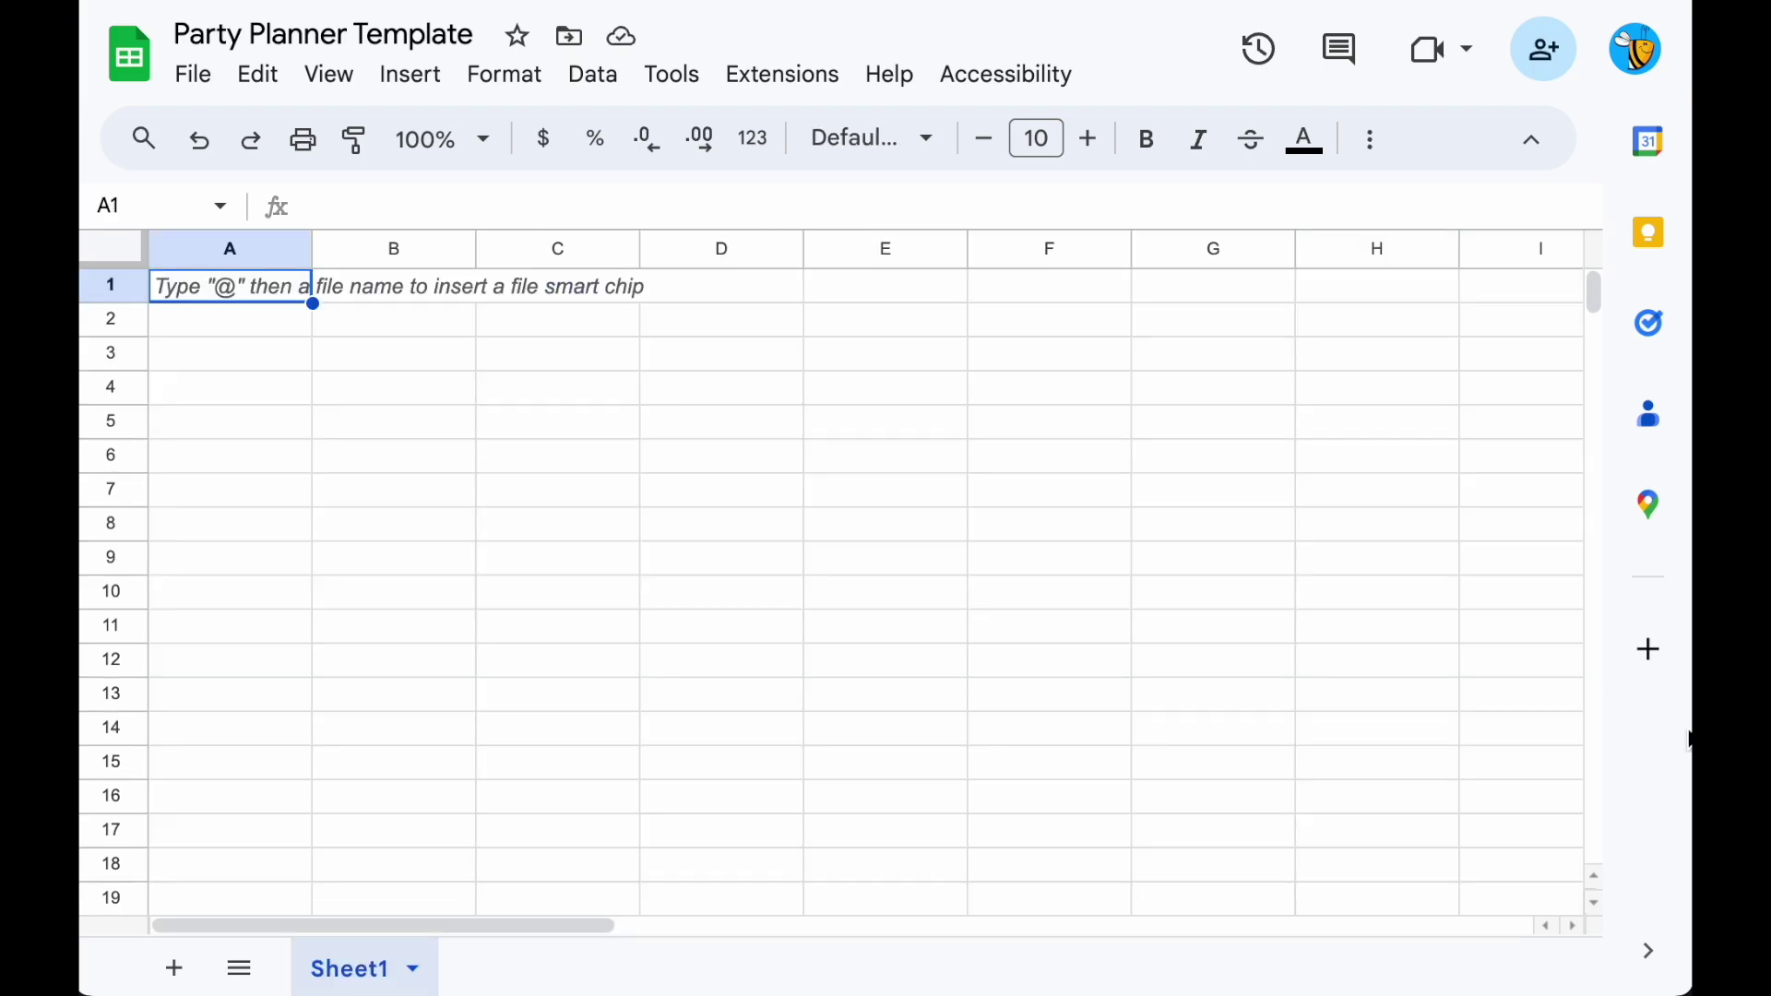
Rename Sheet1 of the blank spreadsheet as Party Tracker.
right_click(368, 978)
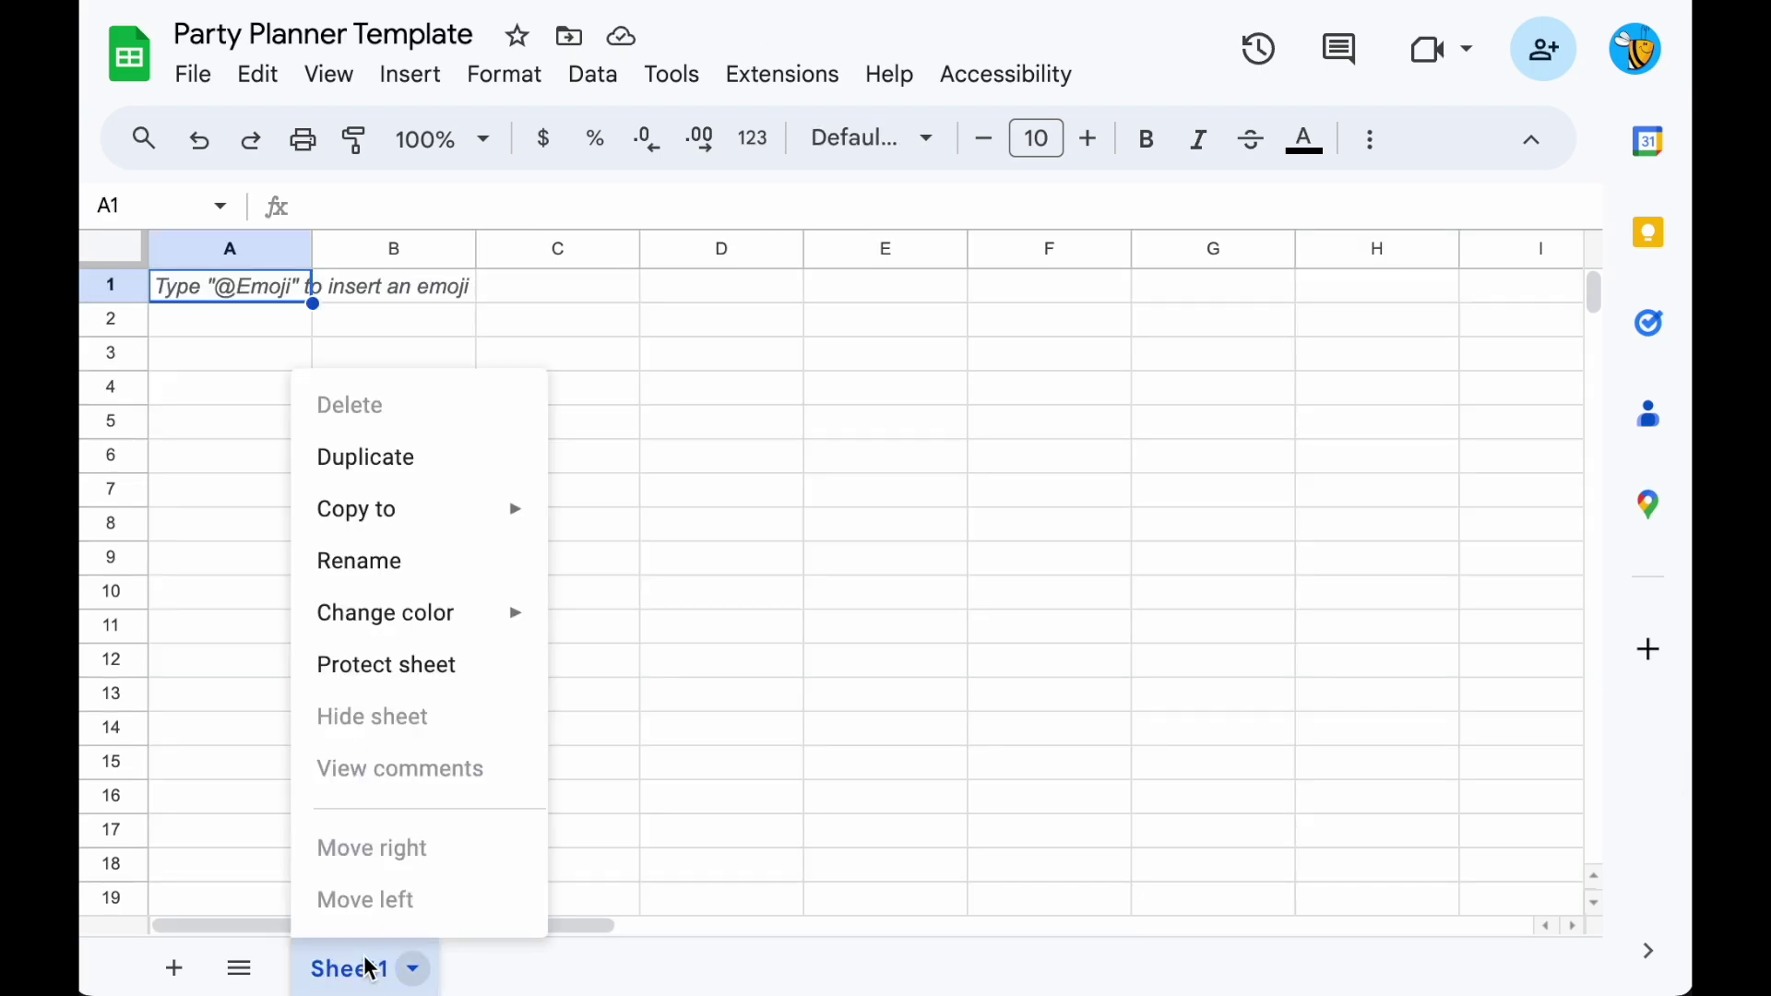
left_click(431, 584)
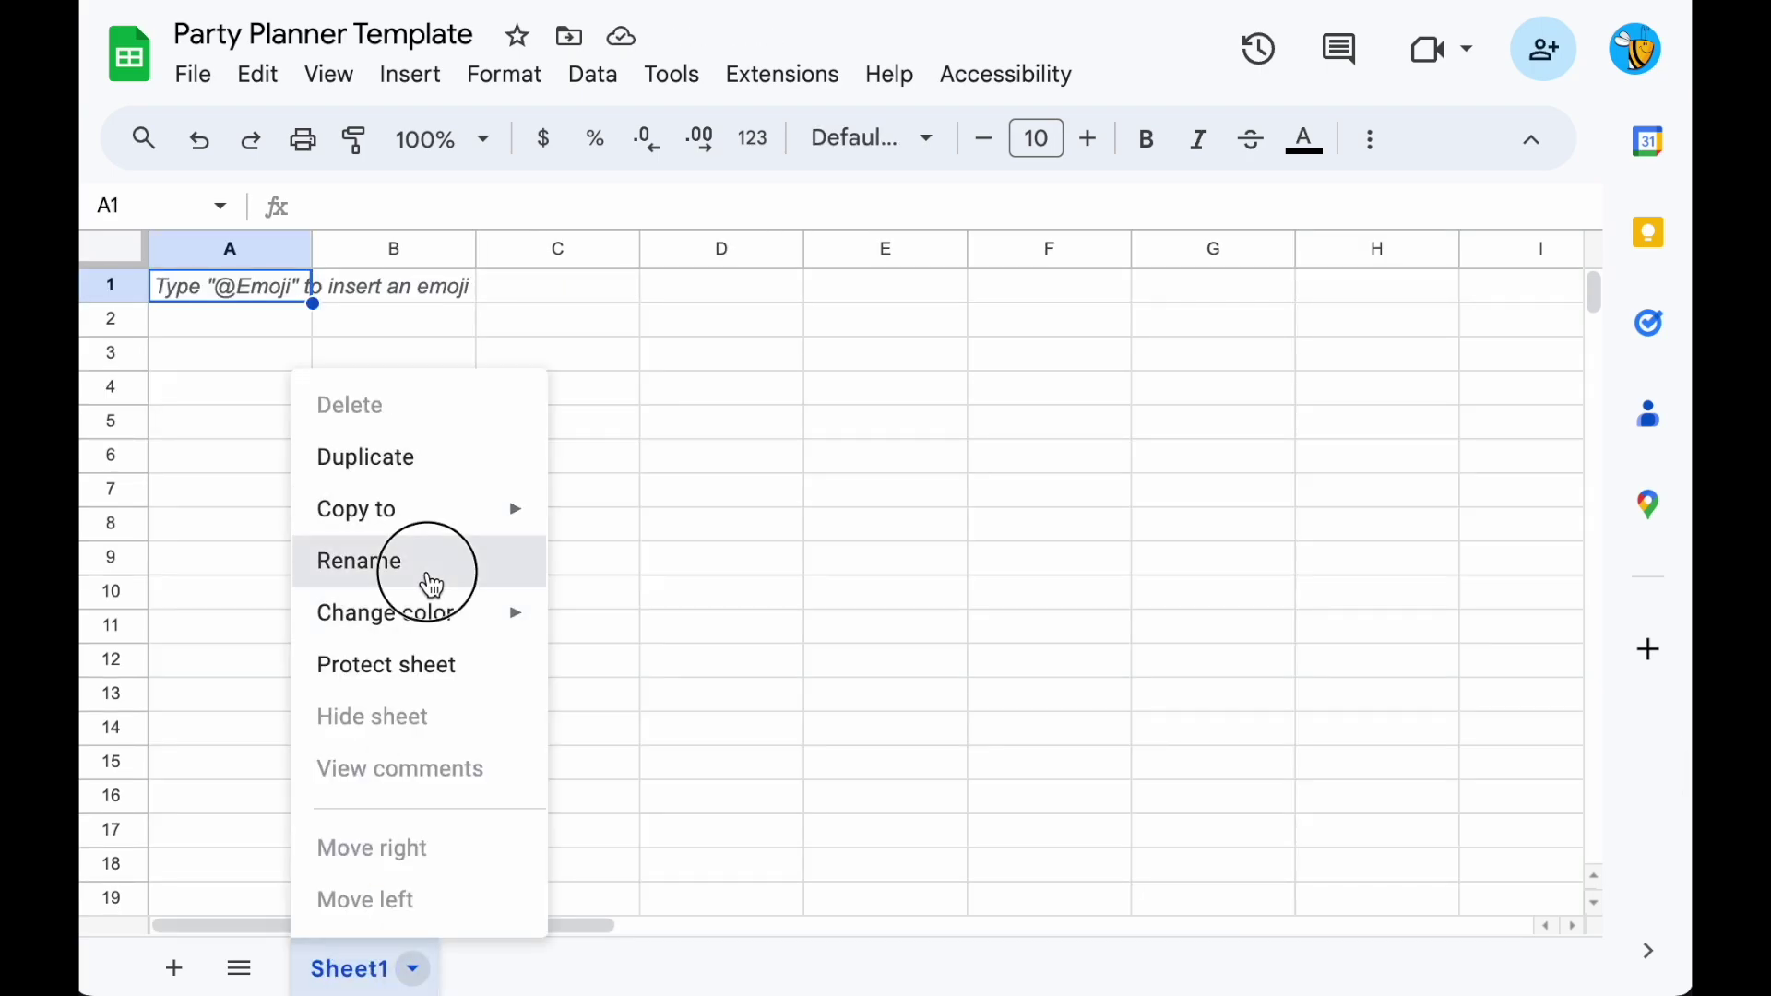
type("Party Tracker")
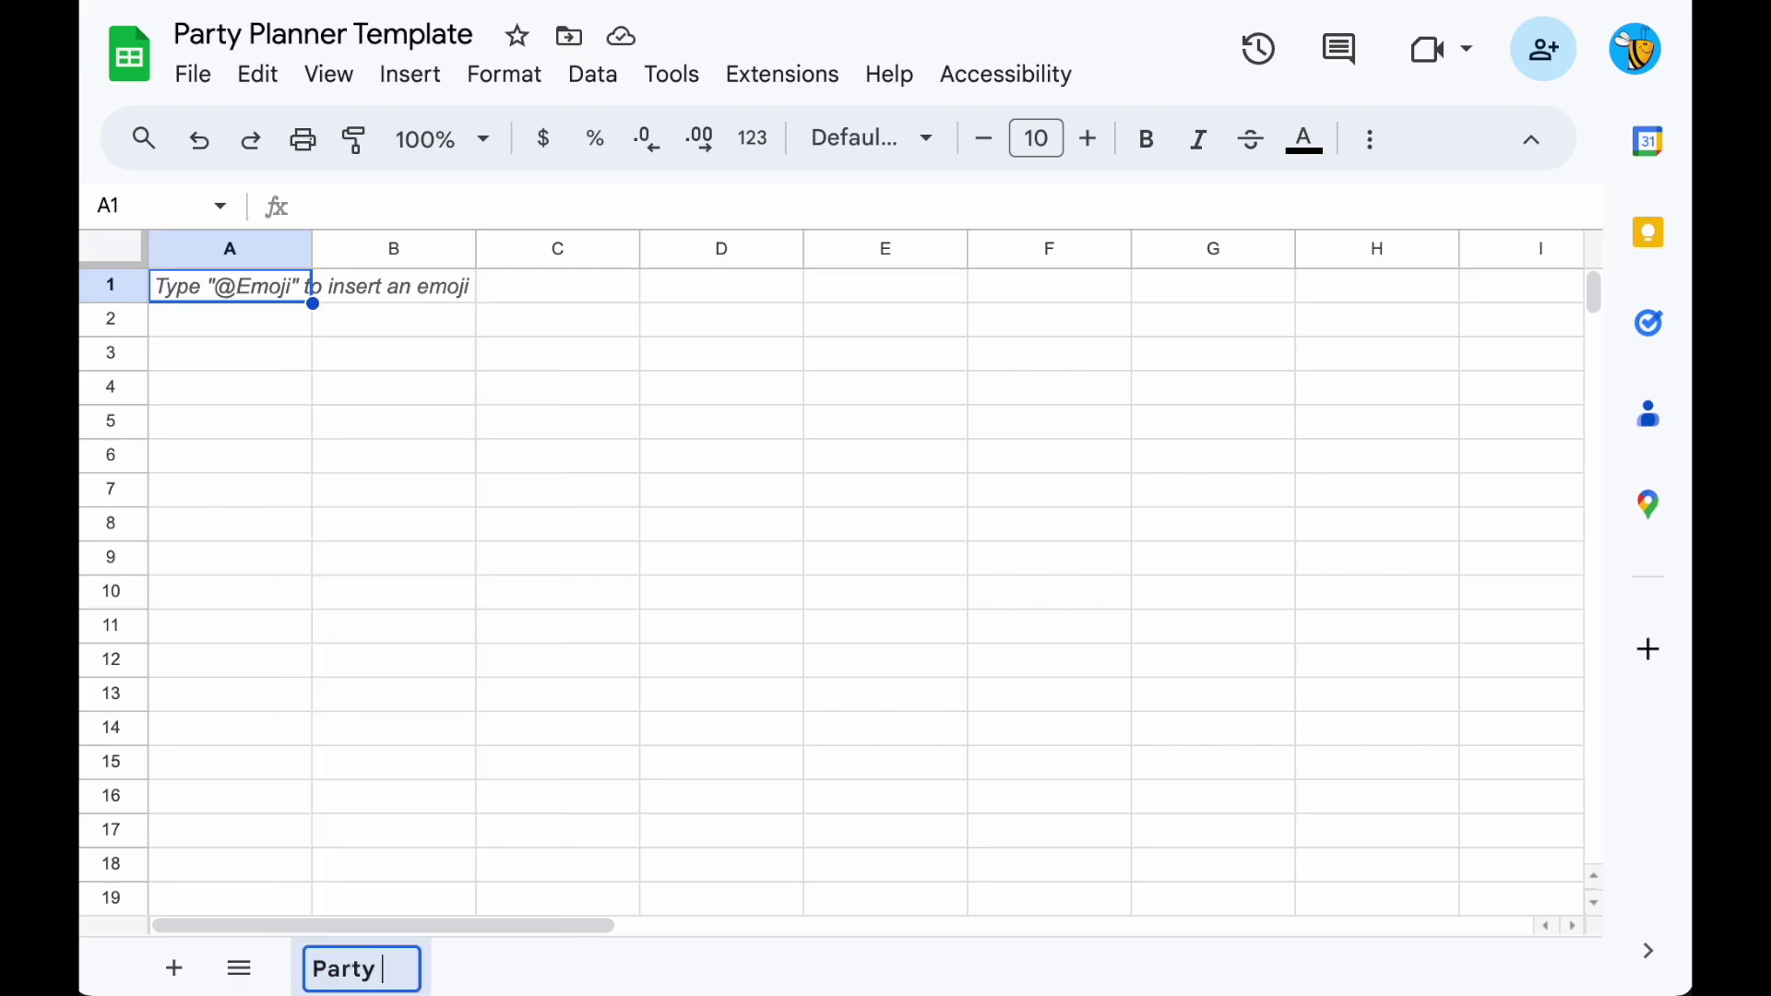
left_click(368, 581)
Add a second sheet and name it PartyPeople.
left_click(176, 968)
right_click(585, 965)
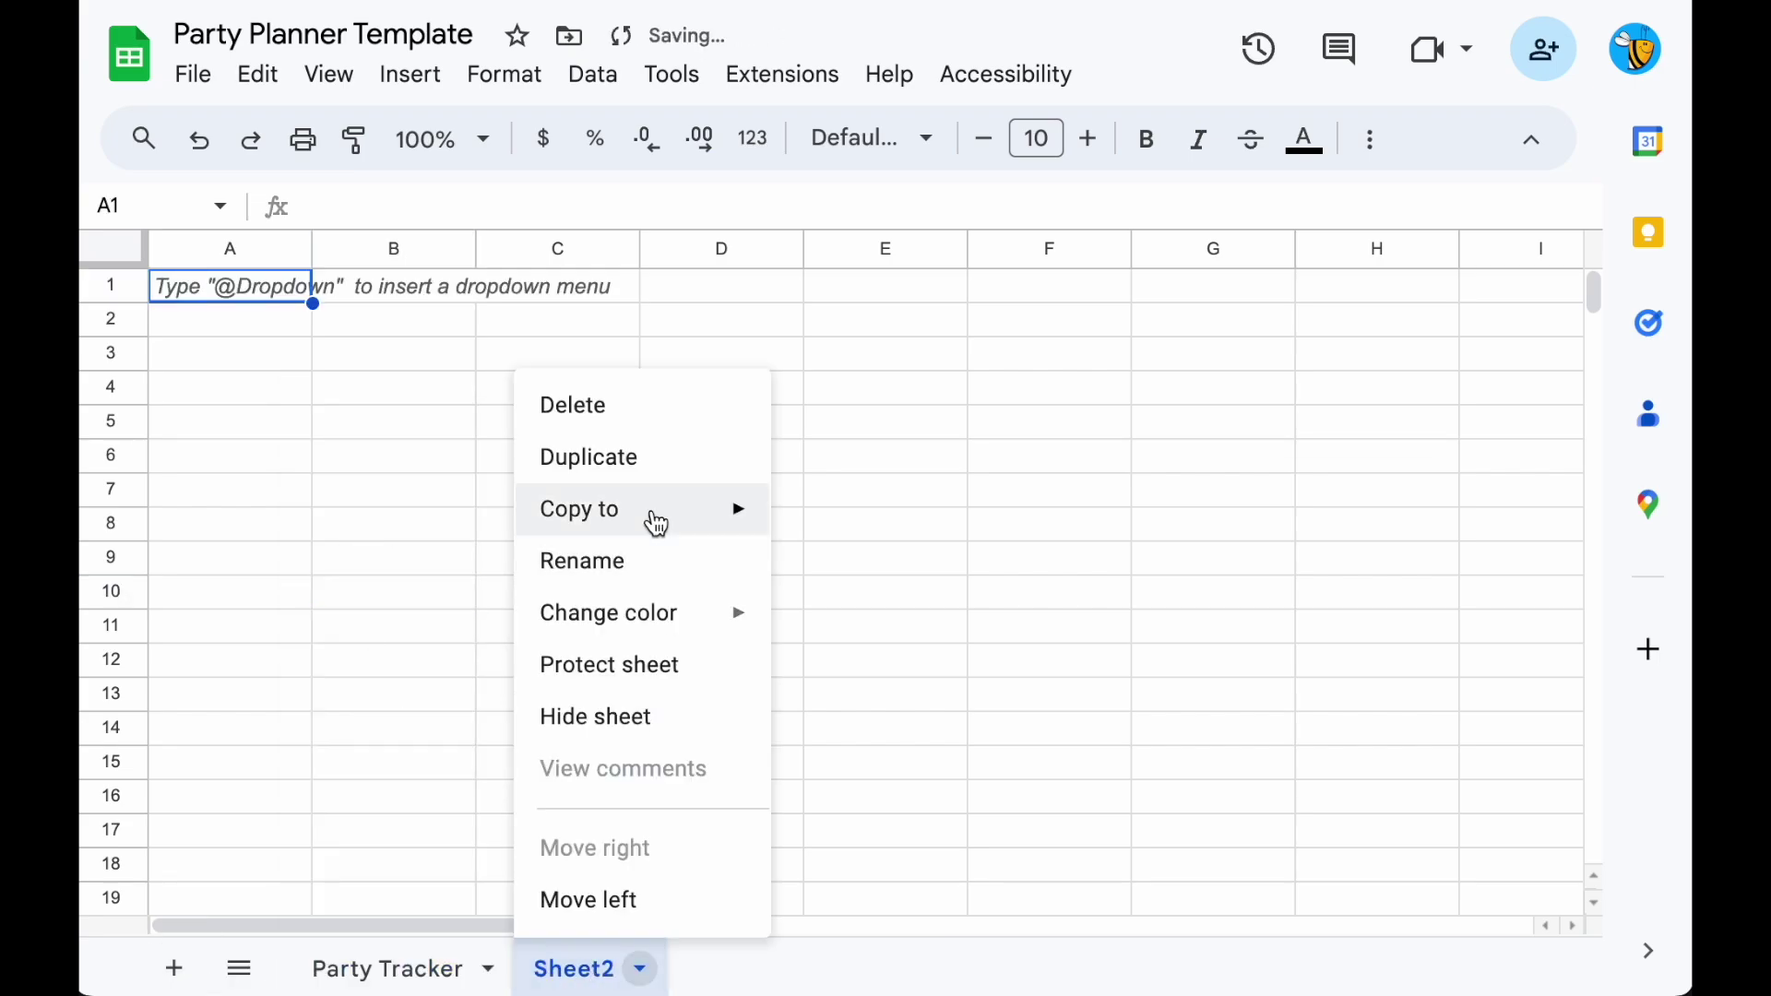
left_click(652, 584)
type("PartyPeople")
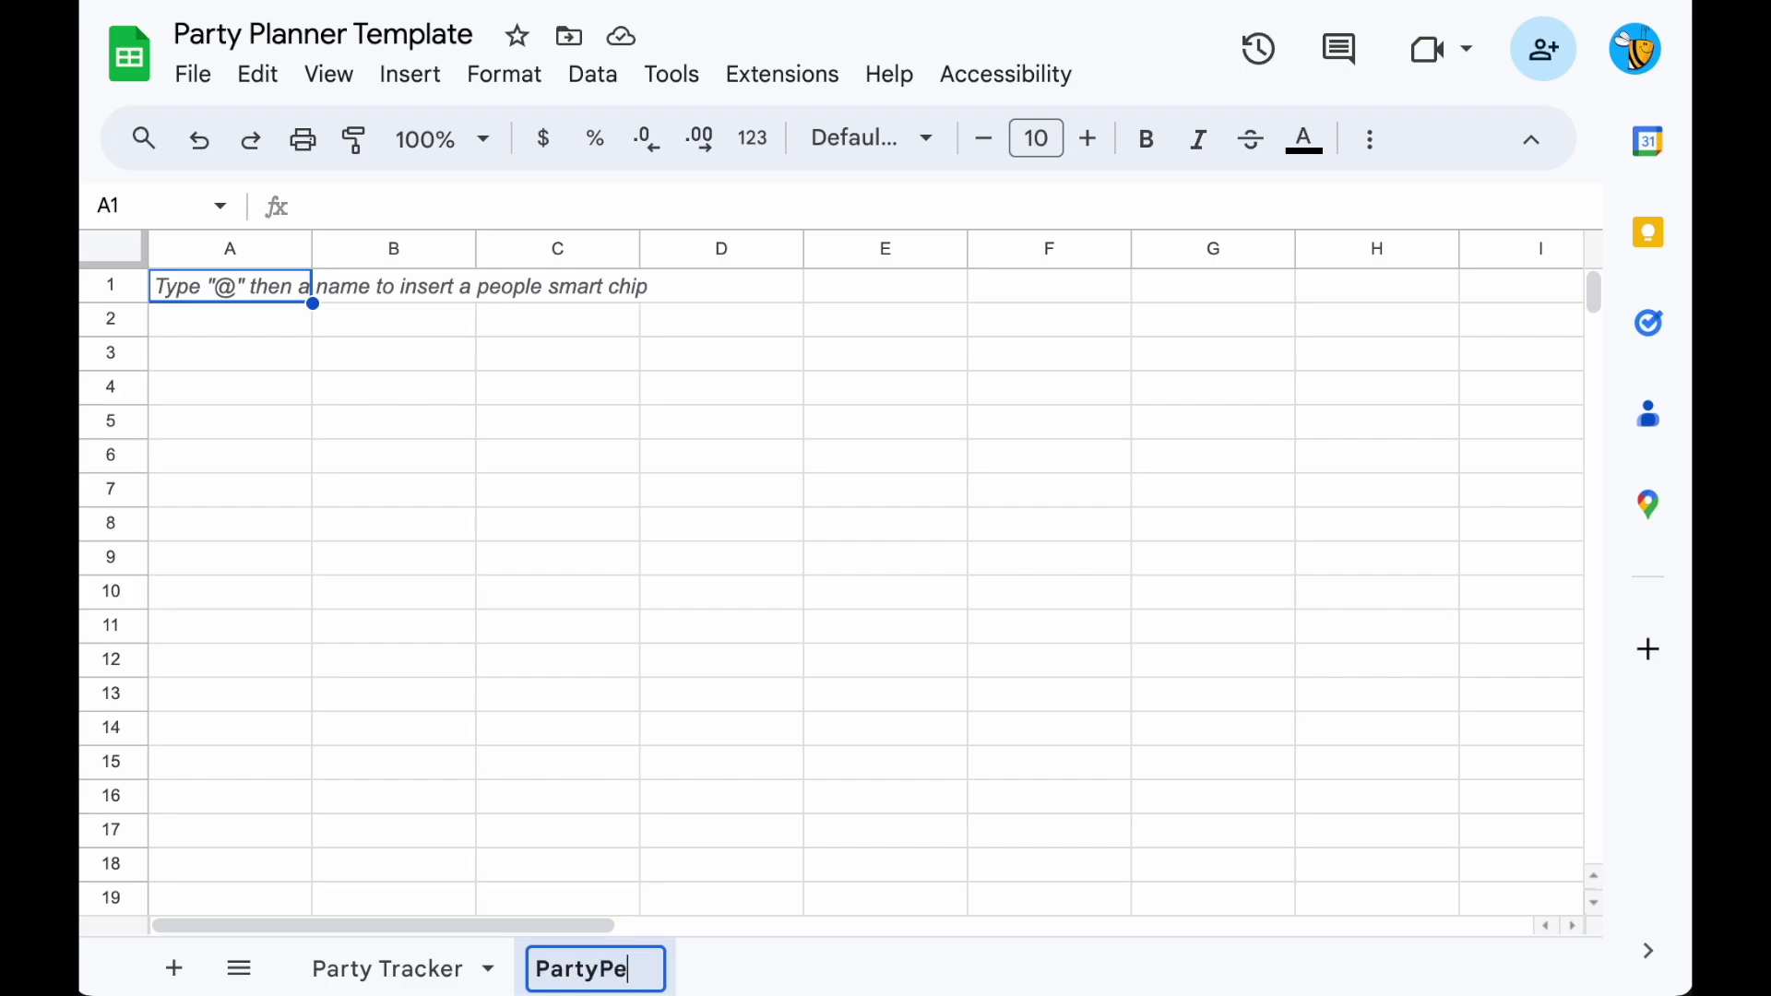
key("Return")
Add a third sheet and name it Venue.
left_click(174, 969)
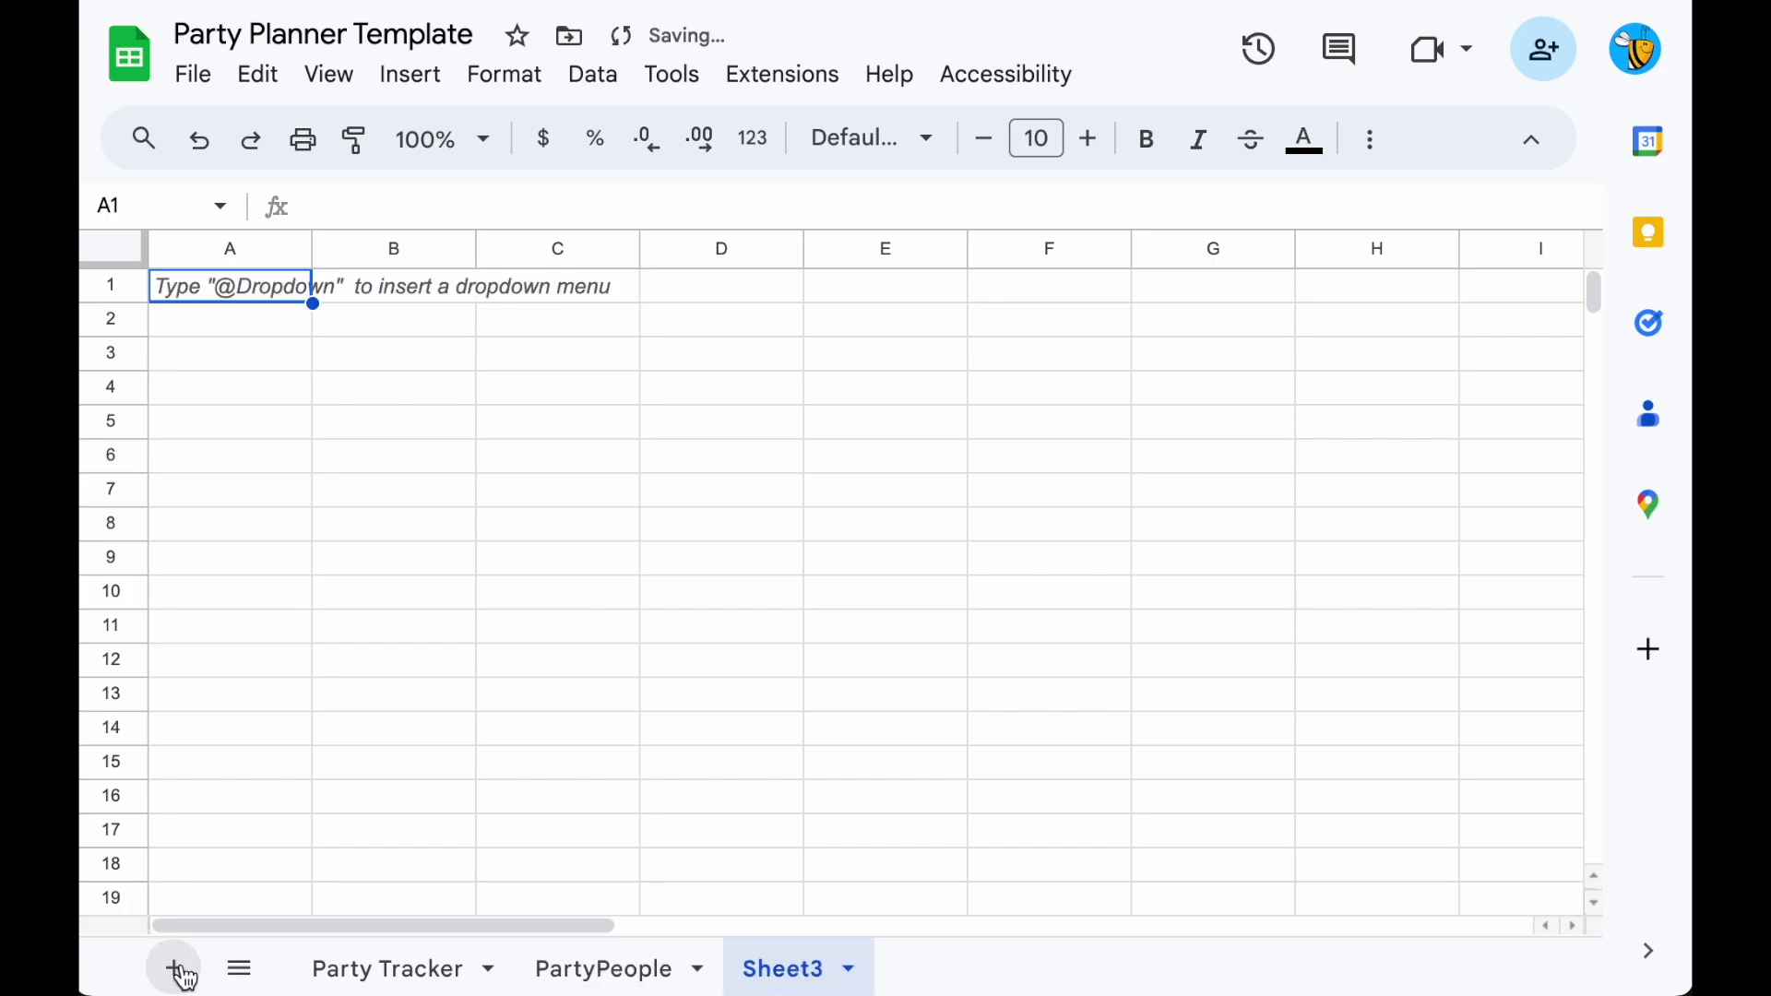
right_click(782, 967)
left_click(876, 578)
type("Veb")
key("BackSpace")
type("nue")
key("Return")
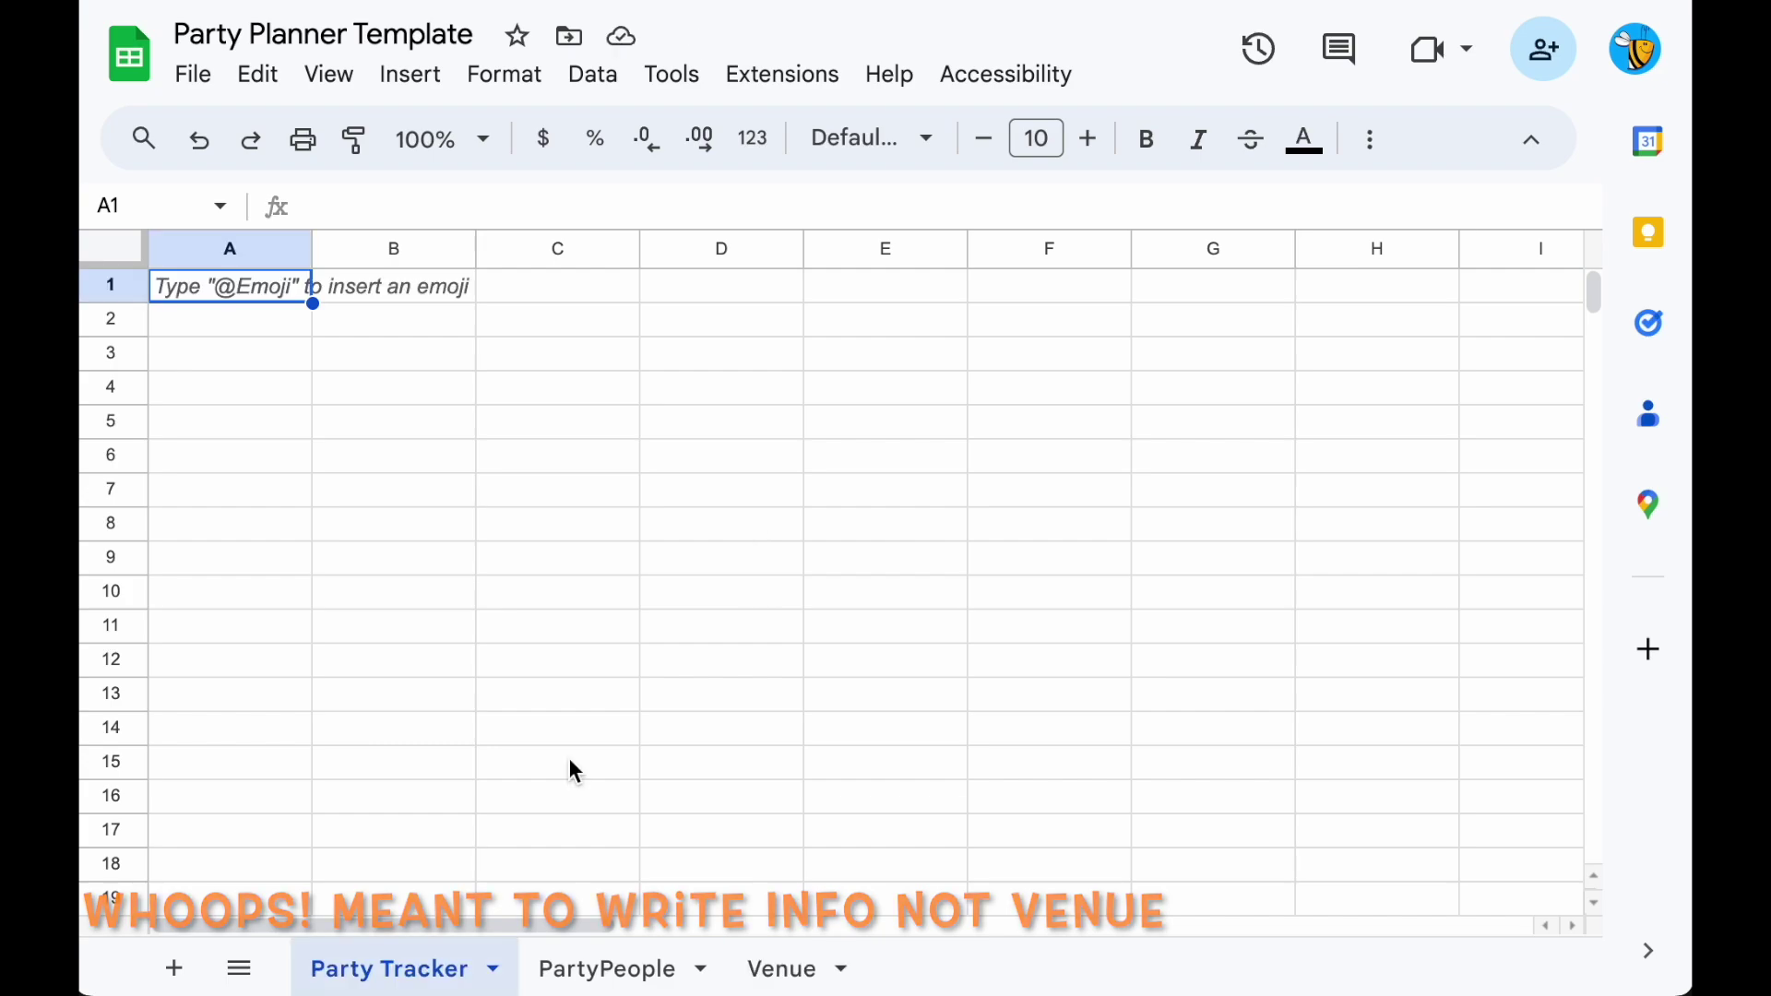
On the Party Tracker sheet, enter the headers What?, How Much?? and Who? in cells A1 to C1.
type("What?")
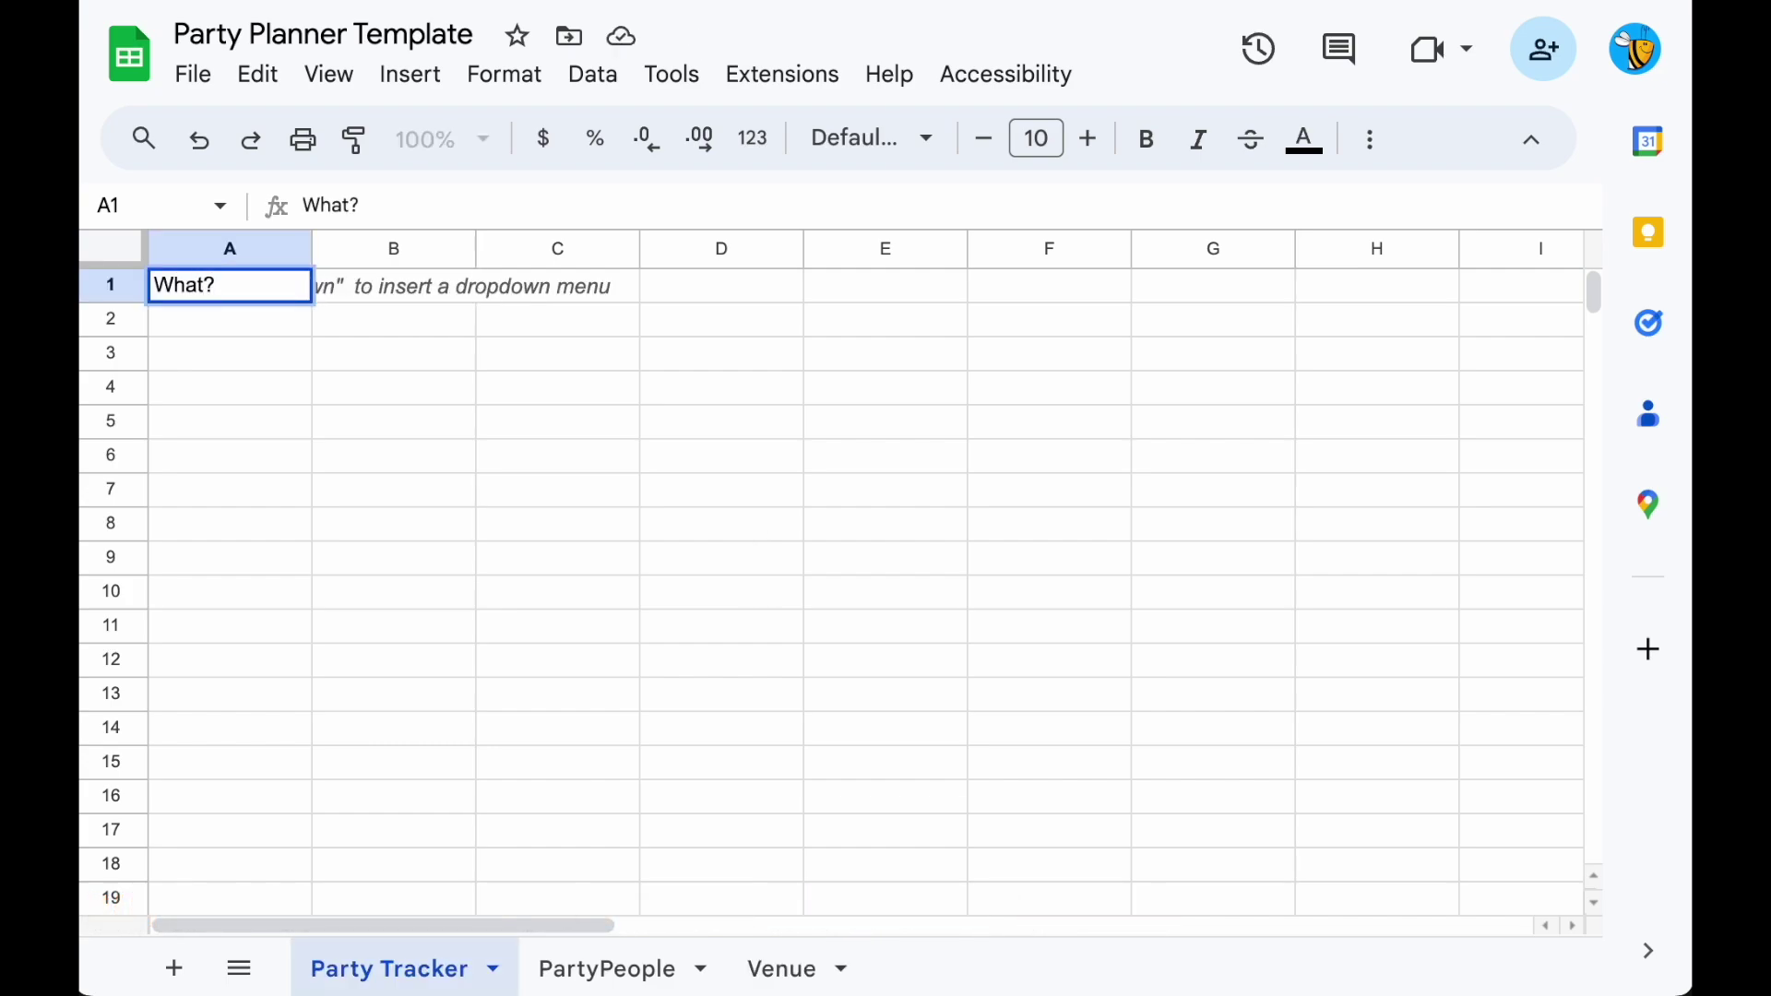
key("Tab")
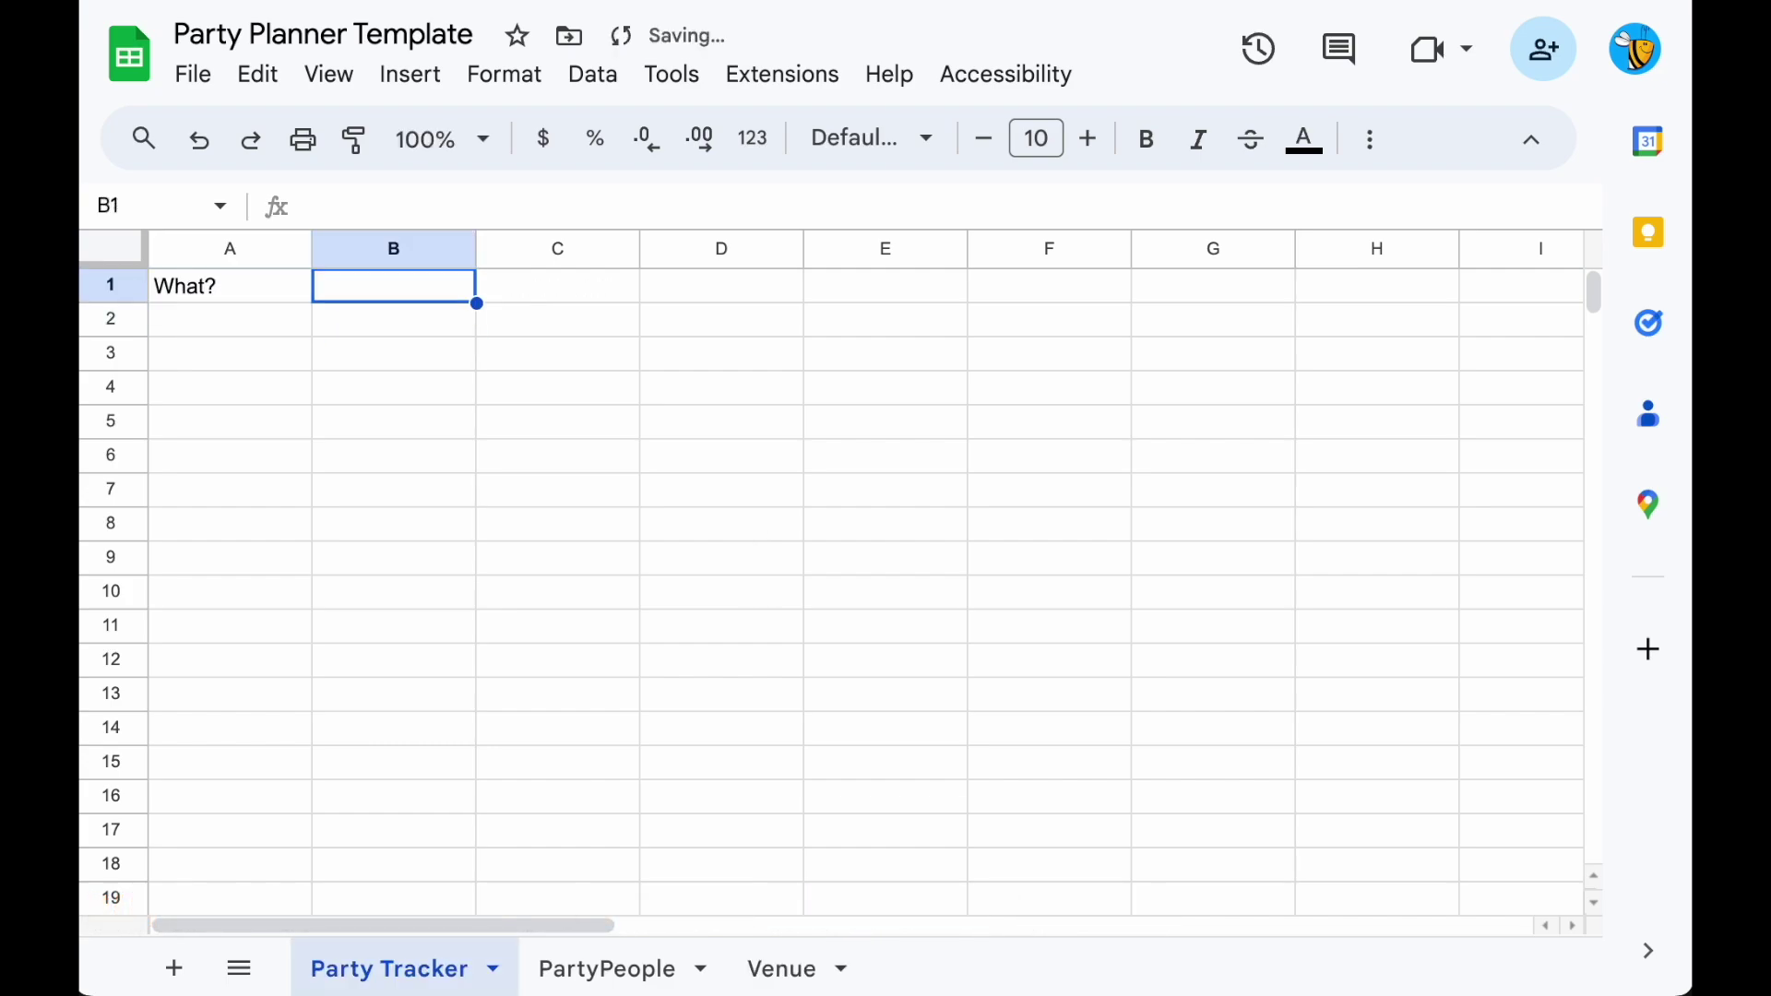
type("How ")
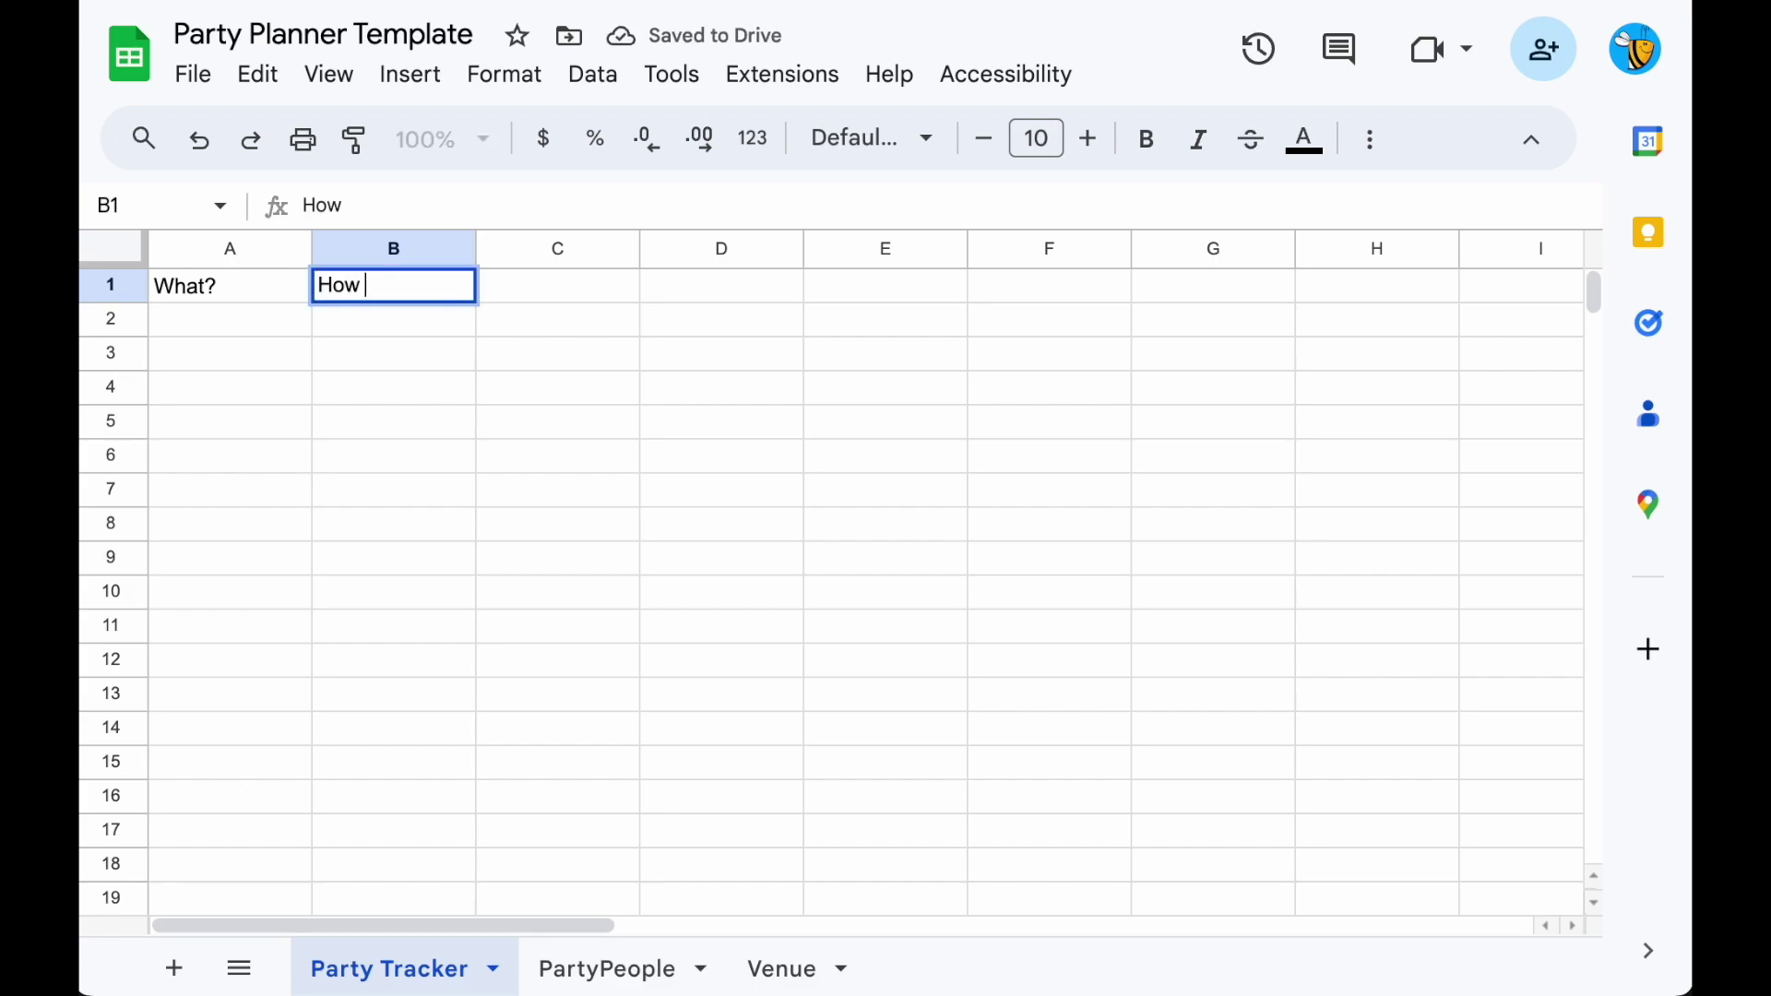
type("Much")
key("Tab")
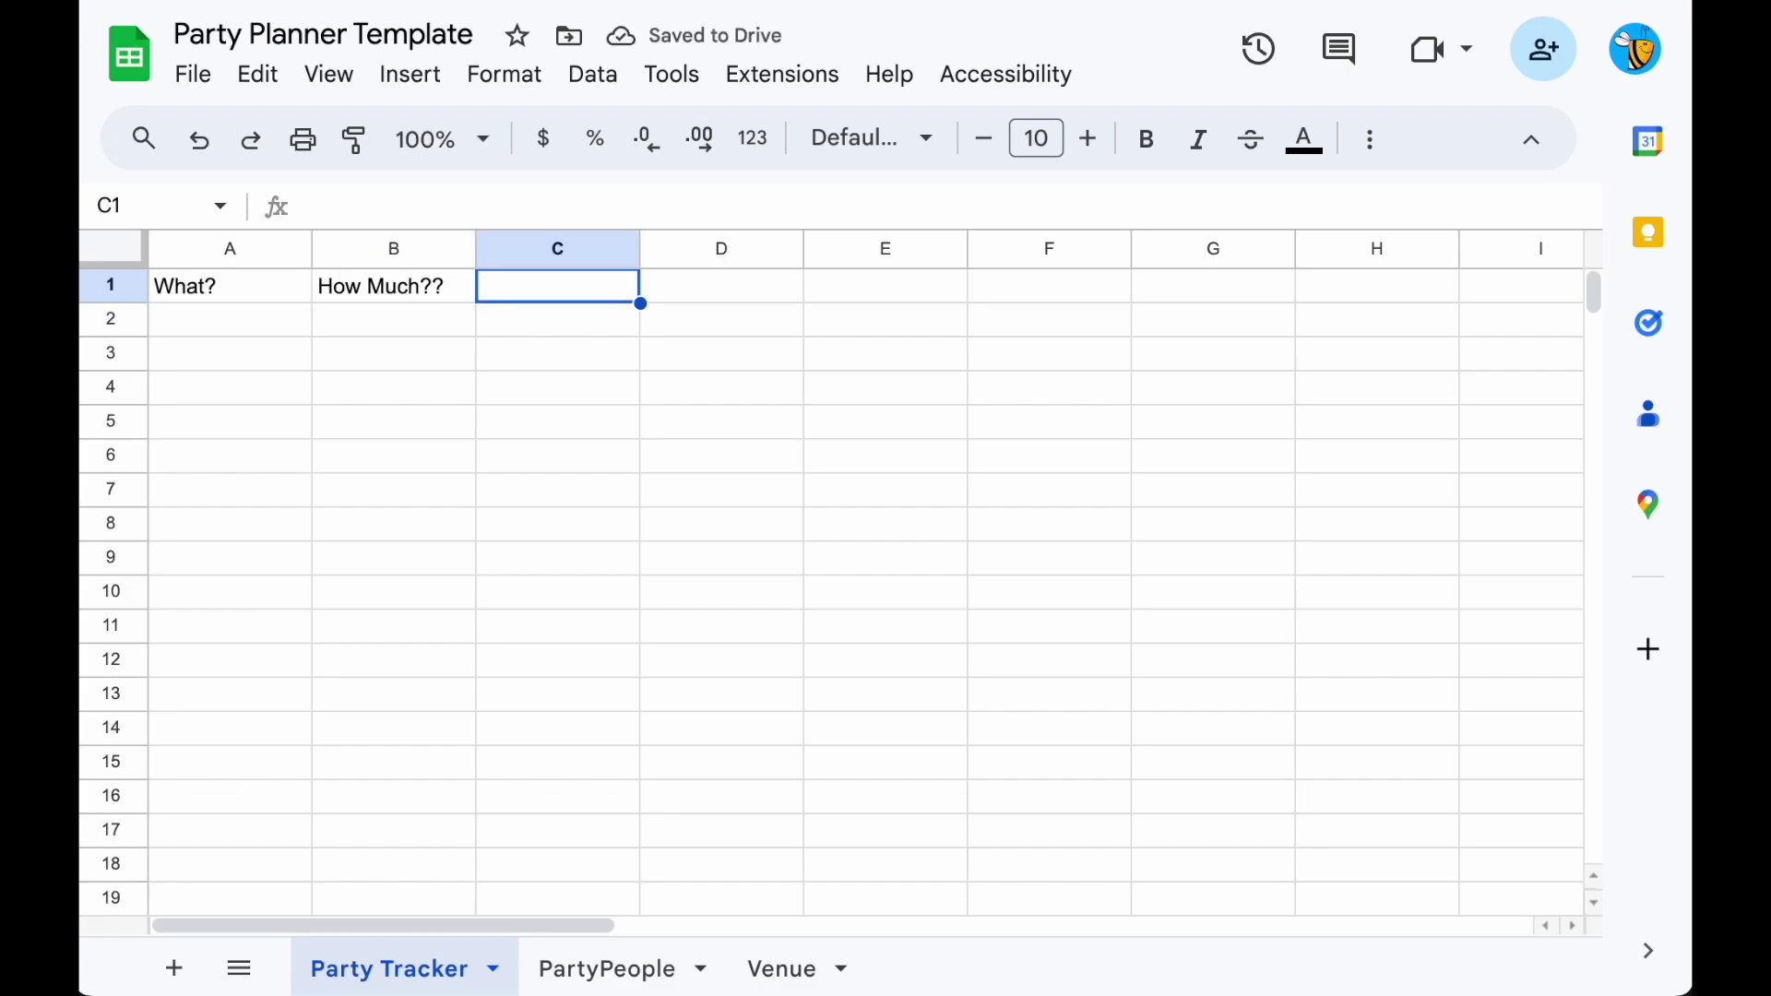
type("Who?")
key("Return")
Enter the headers When in D1 and Status in E1.
left_click(722, 286)
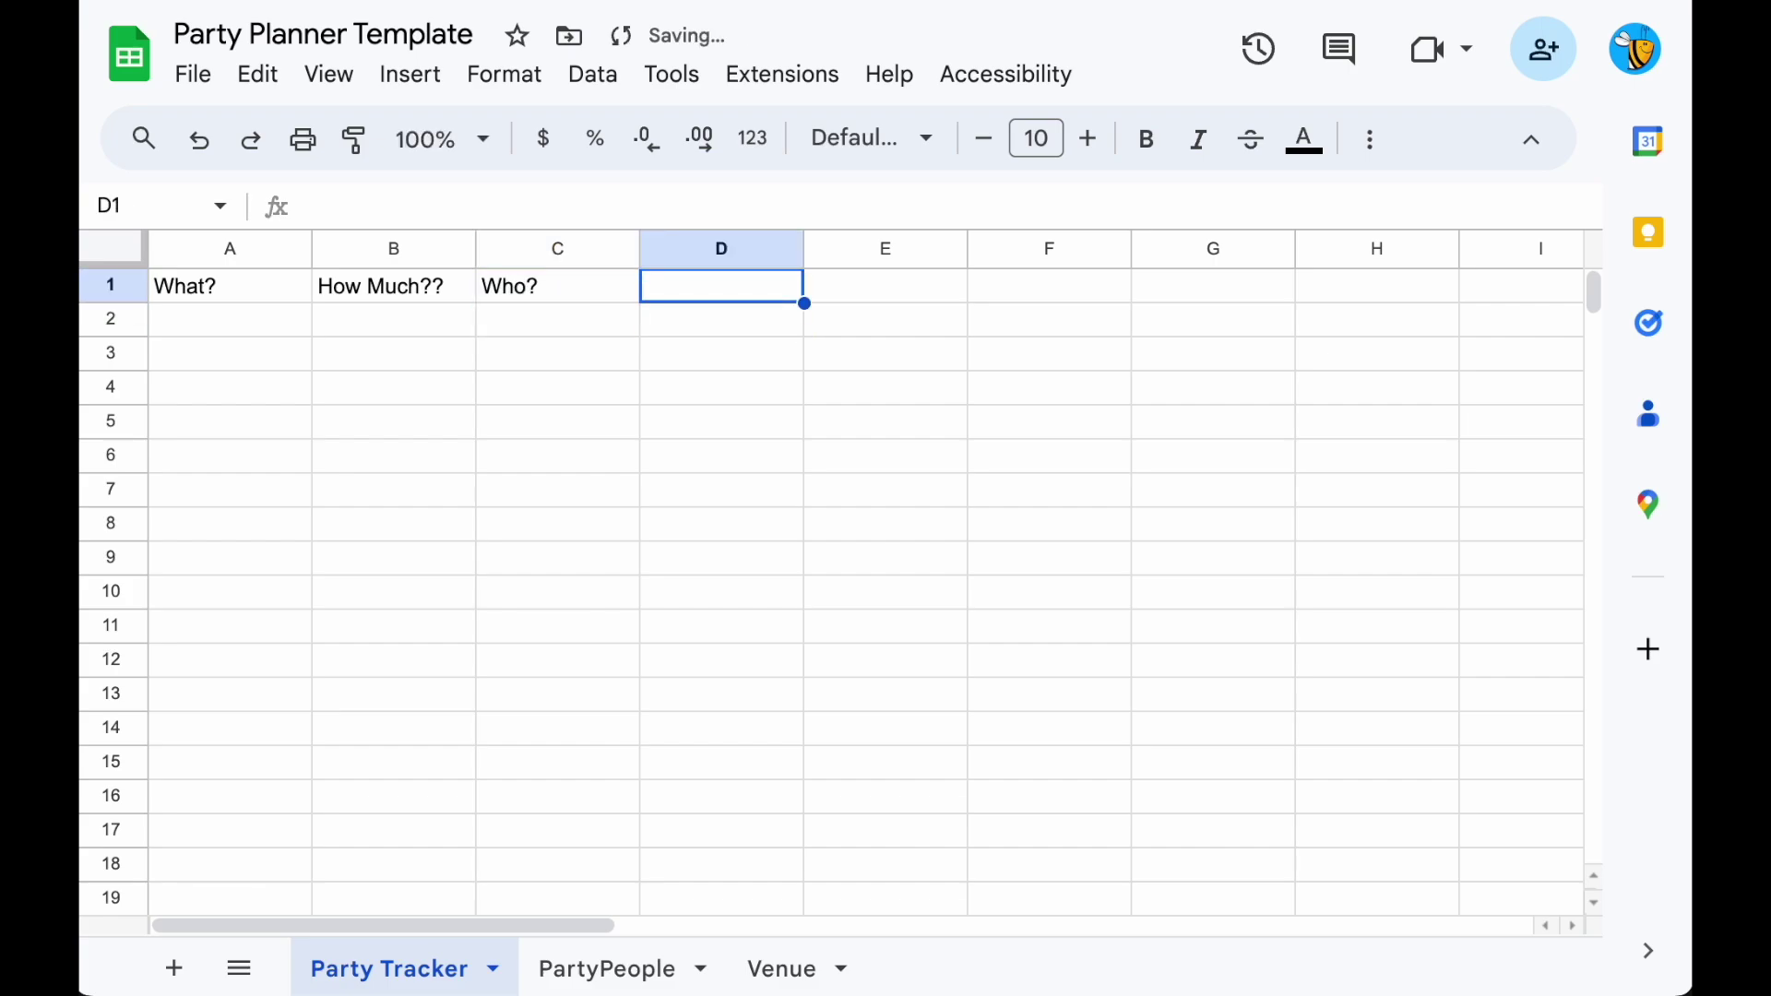
type("W")
type("ehn")
key("Return")
left_click(885, 285)
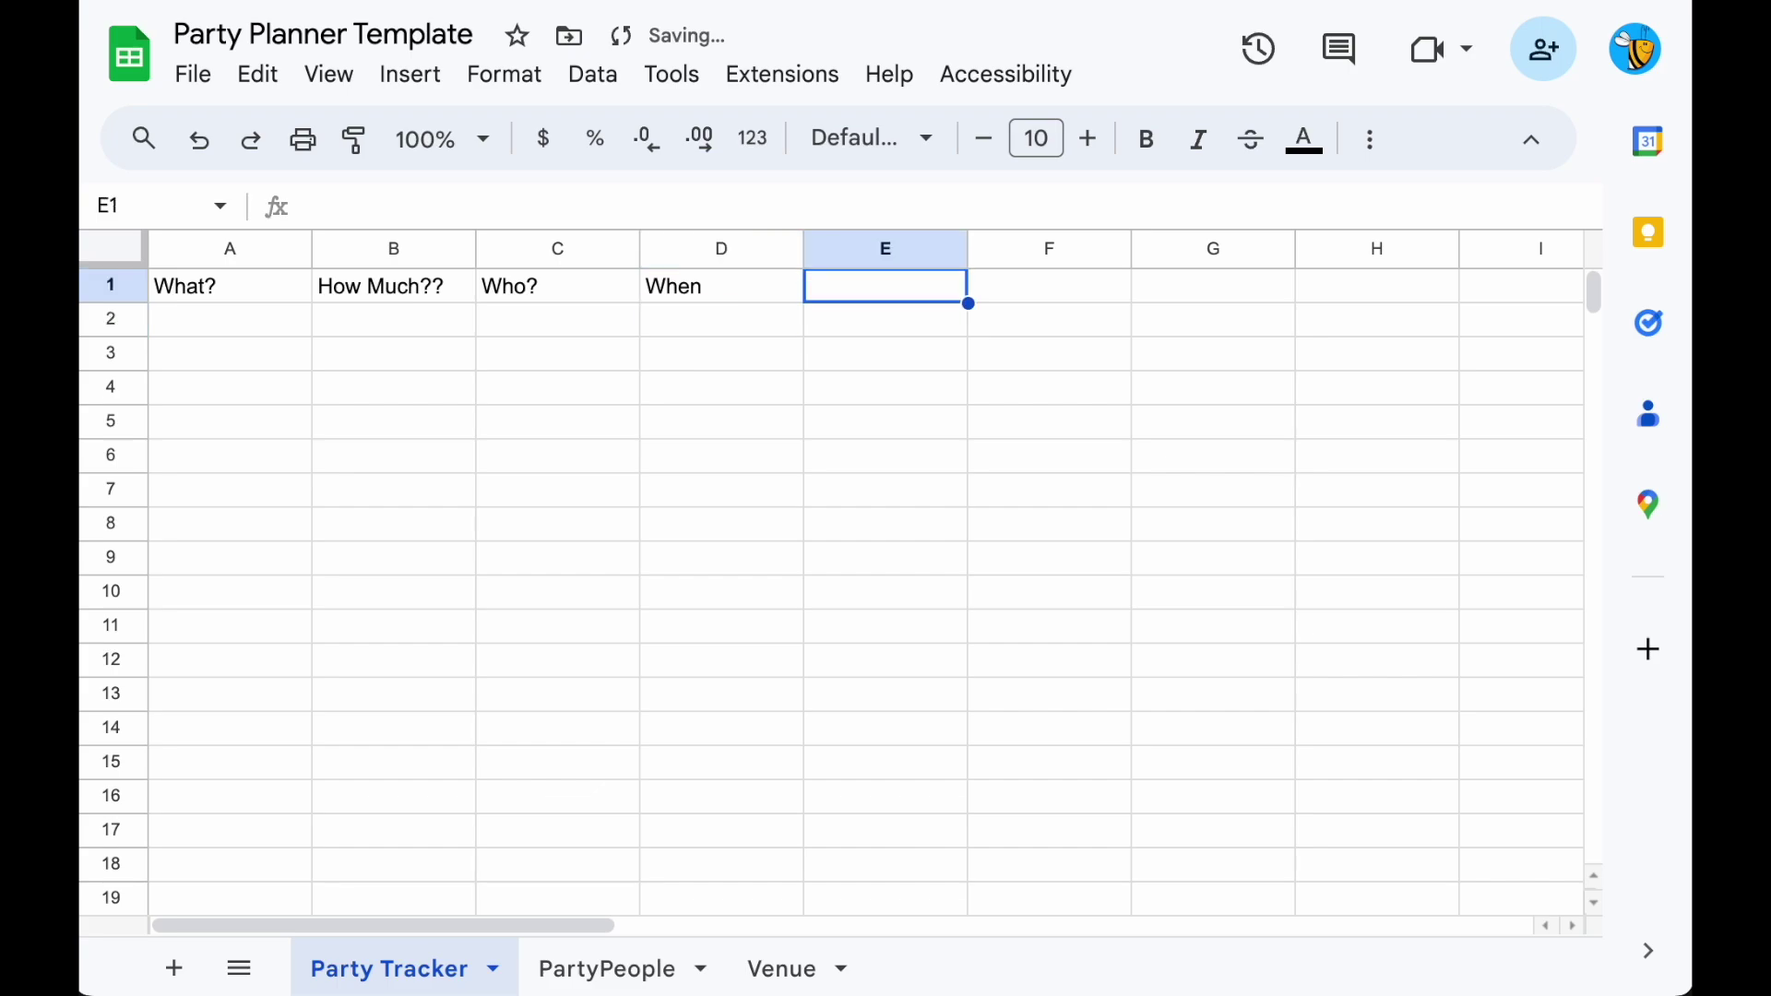
type("S")
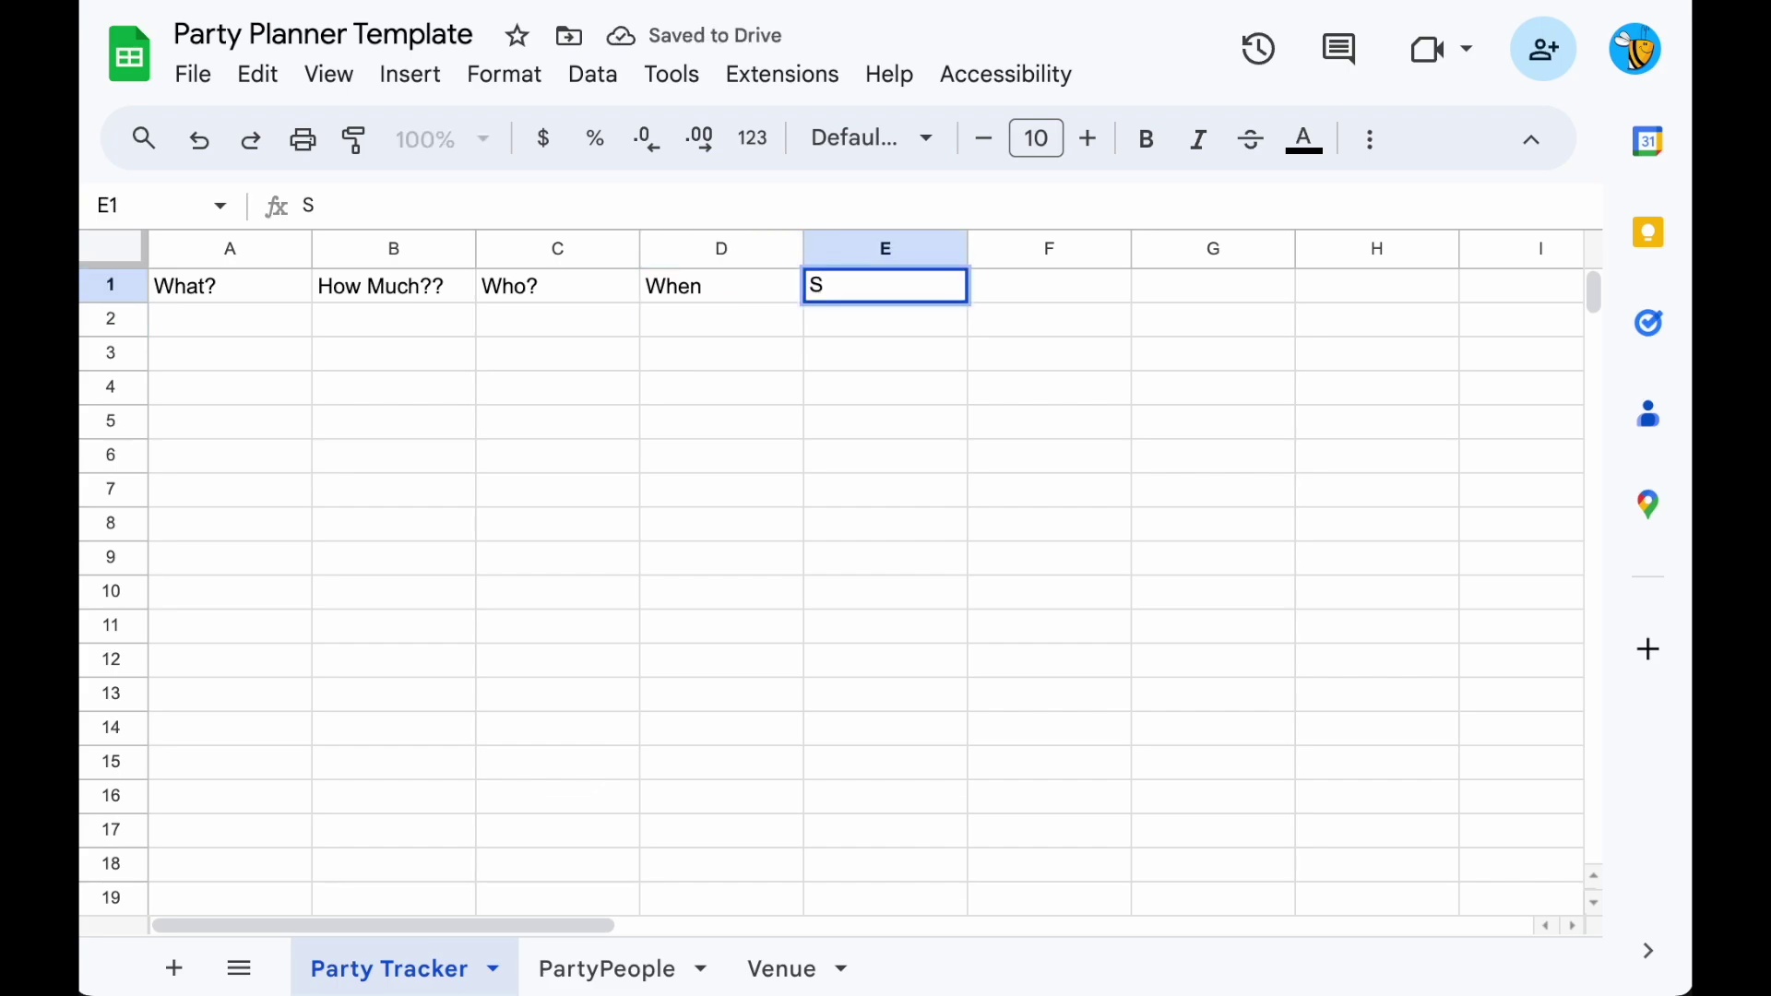
type("tatus")
key("Return")
Enter Venue Deposit in A2 and Venue Remainder in A3 under the What? header.
key("Left")
key("Left")
key("Left")
key("Left")
key("Up")
key("shift+Right")
key("shift+Right")
key("shift+Right")
key("shift+Right")
key("Down")
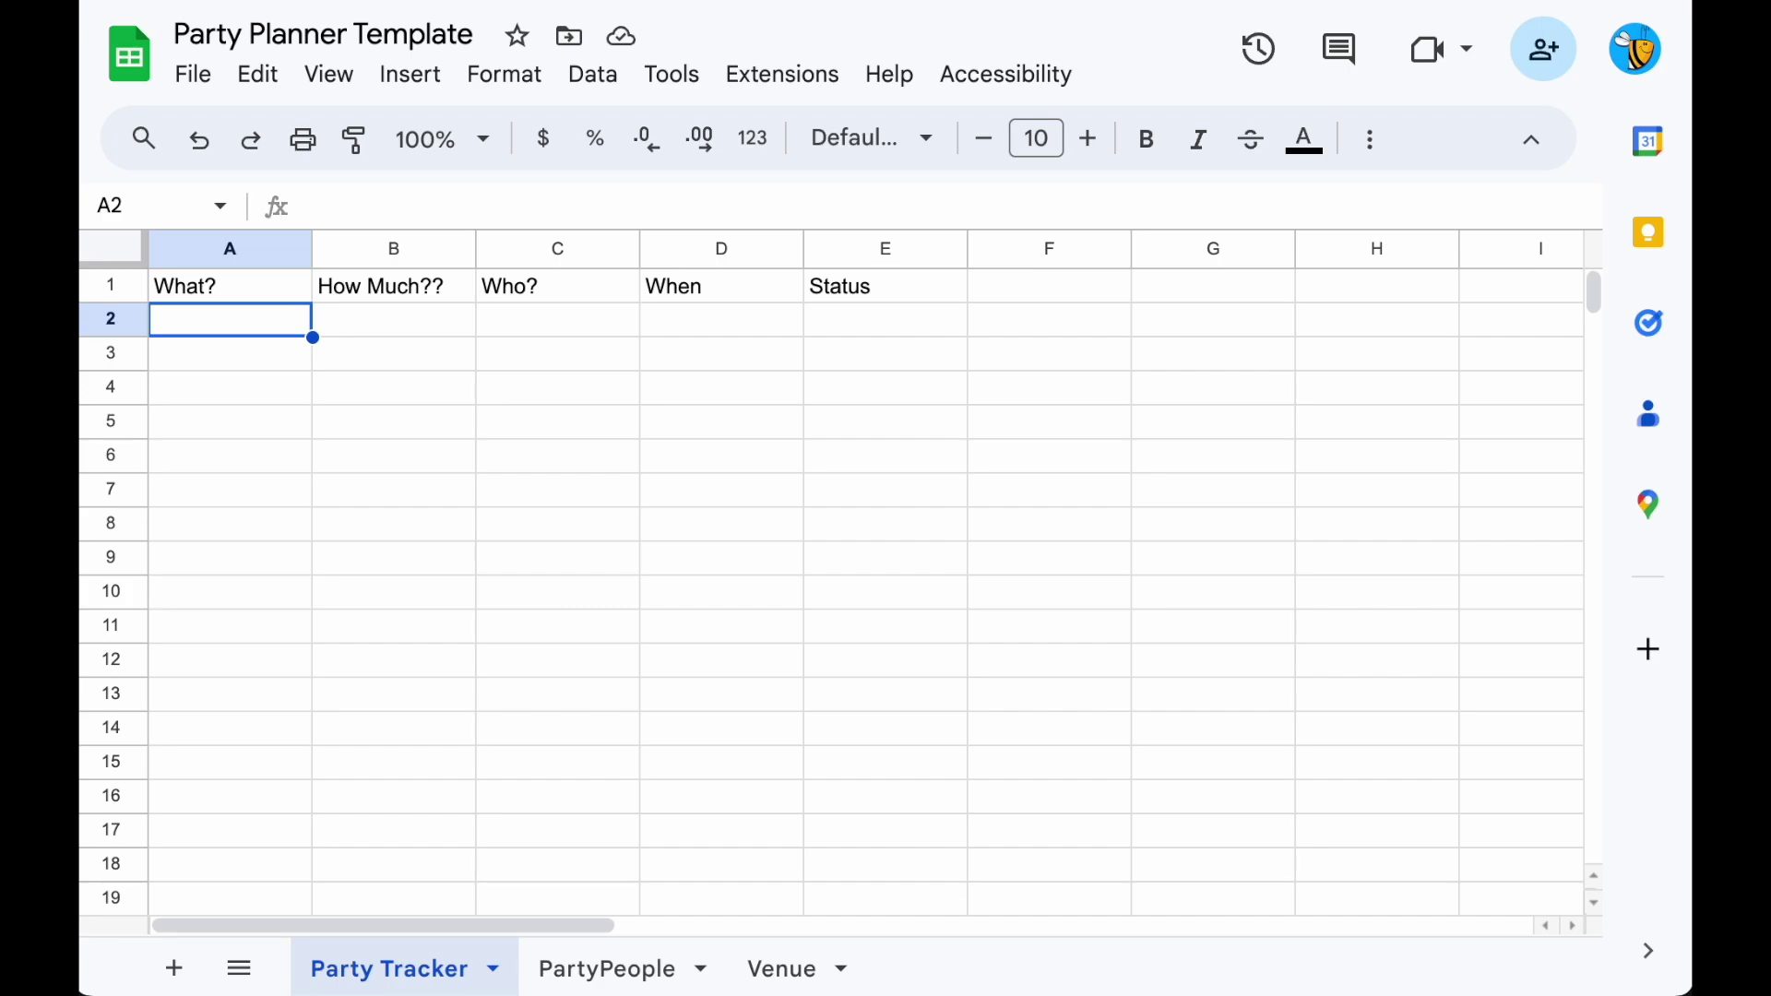
type("Venue Deposit")
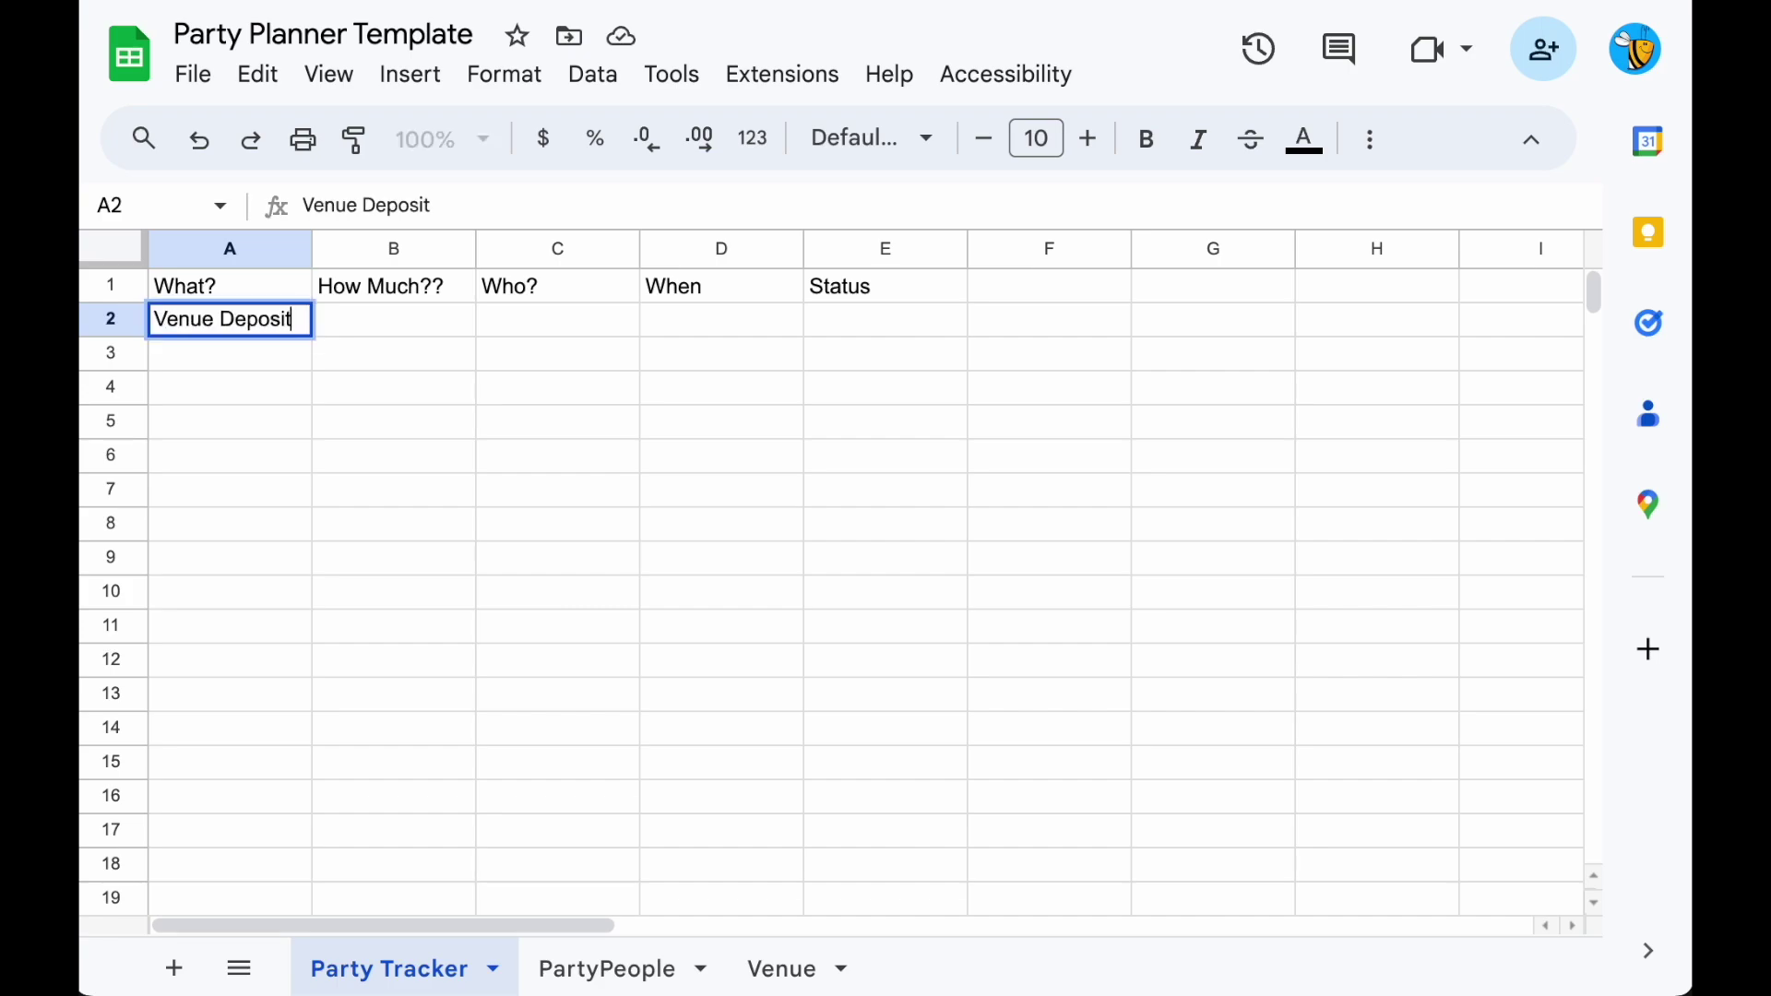
key("Return")
type("Venue Remainder")
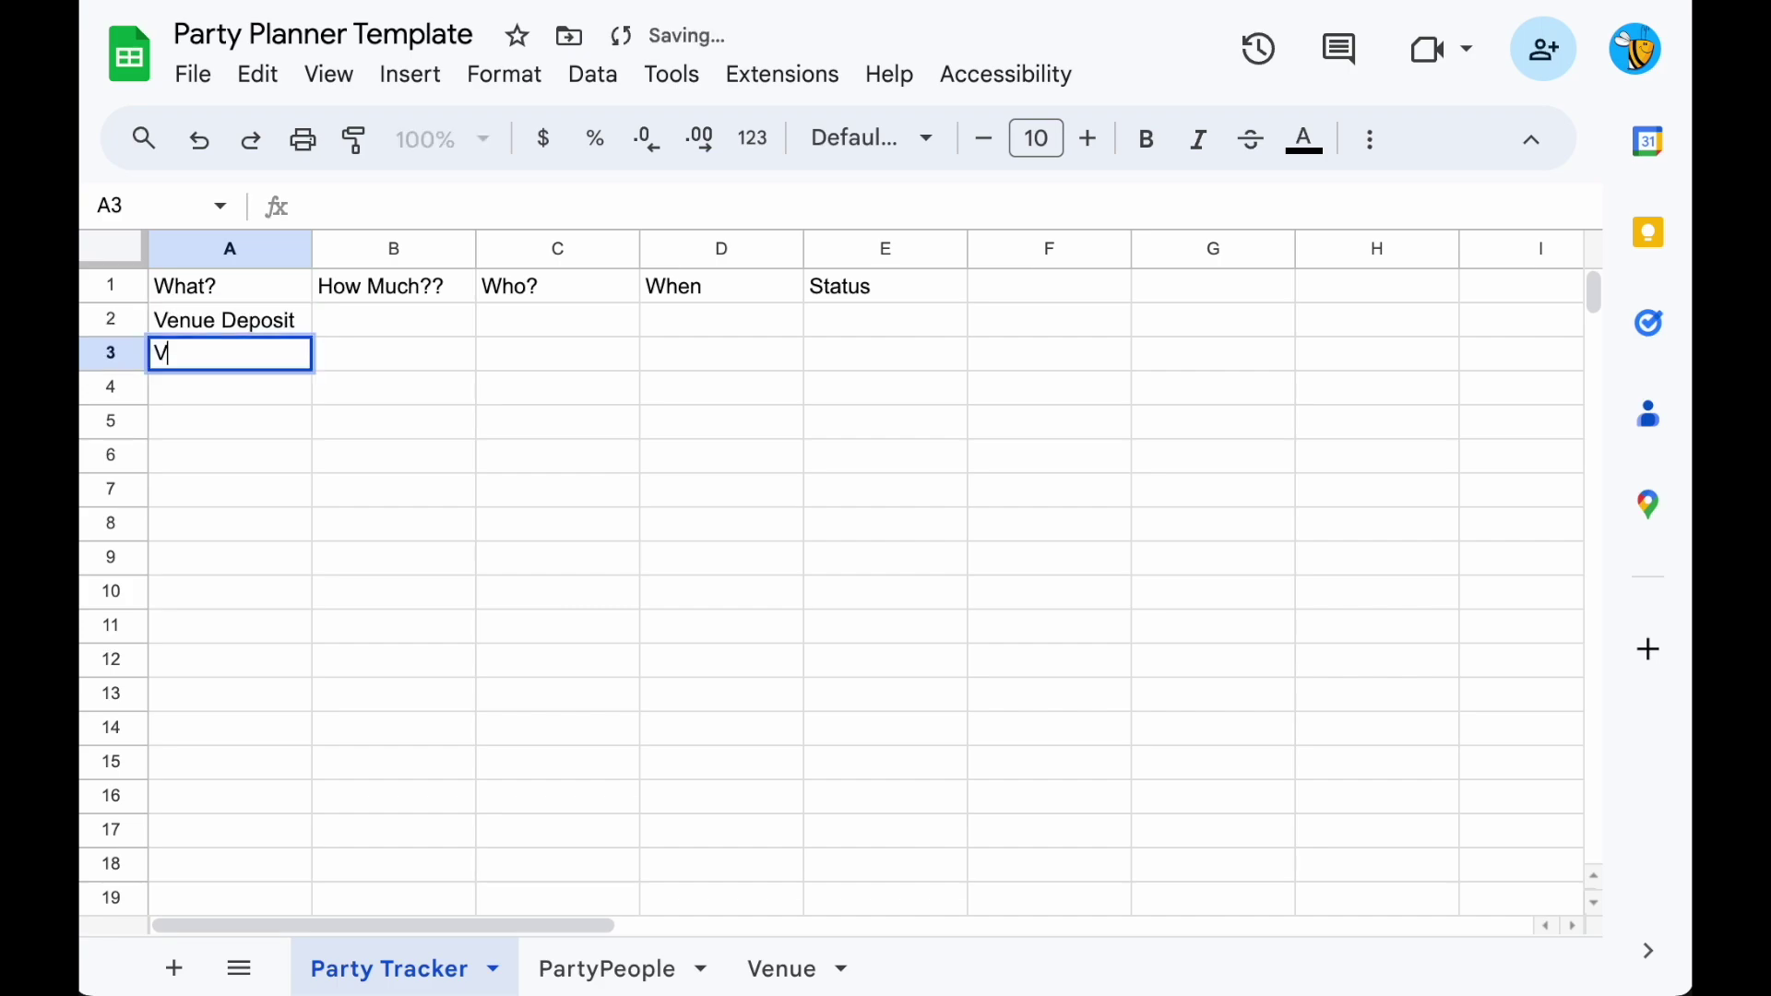
key("Return")
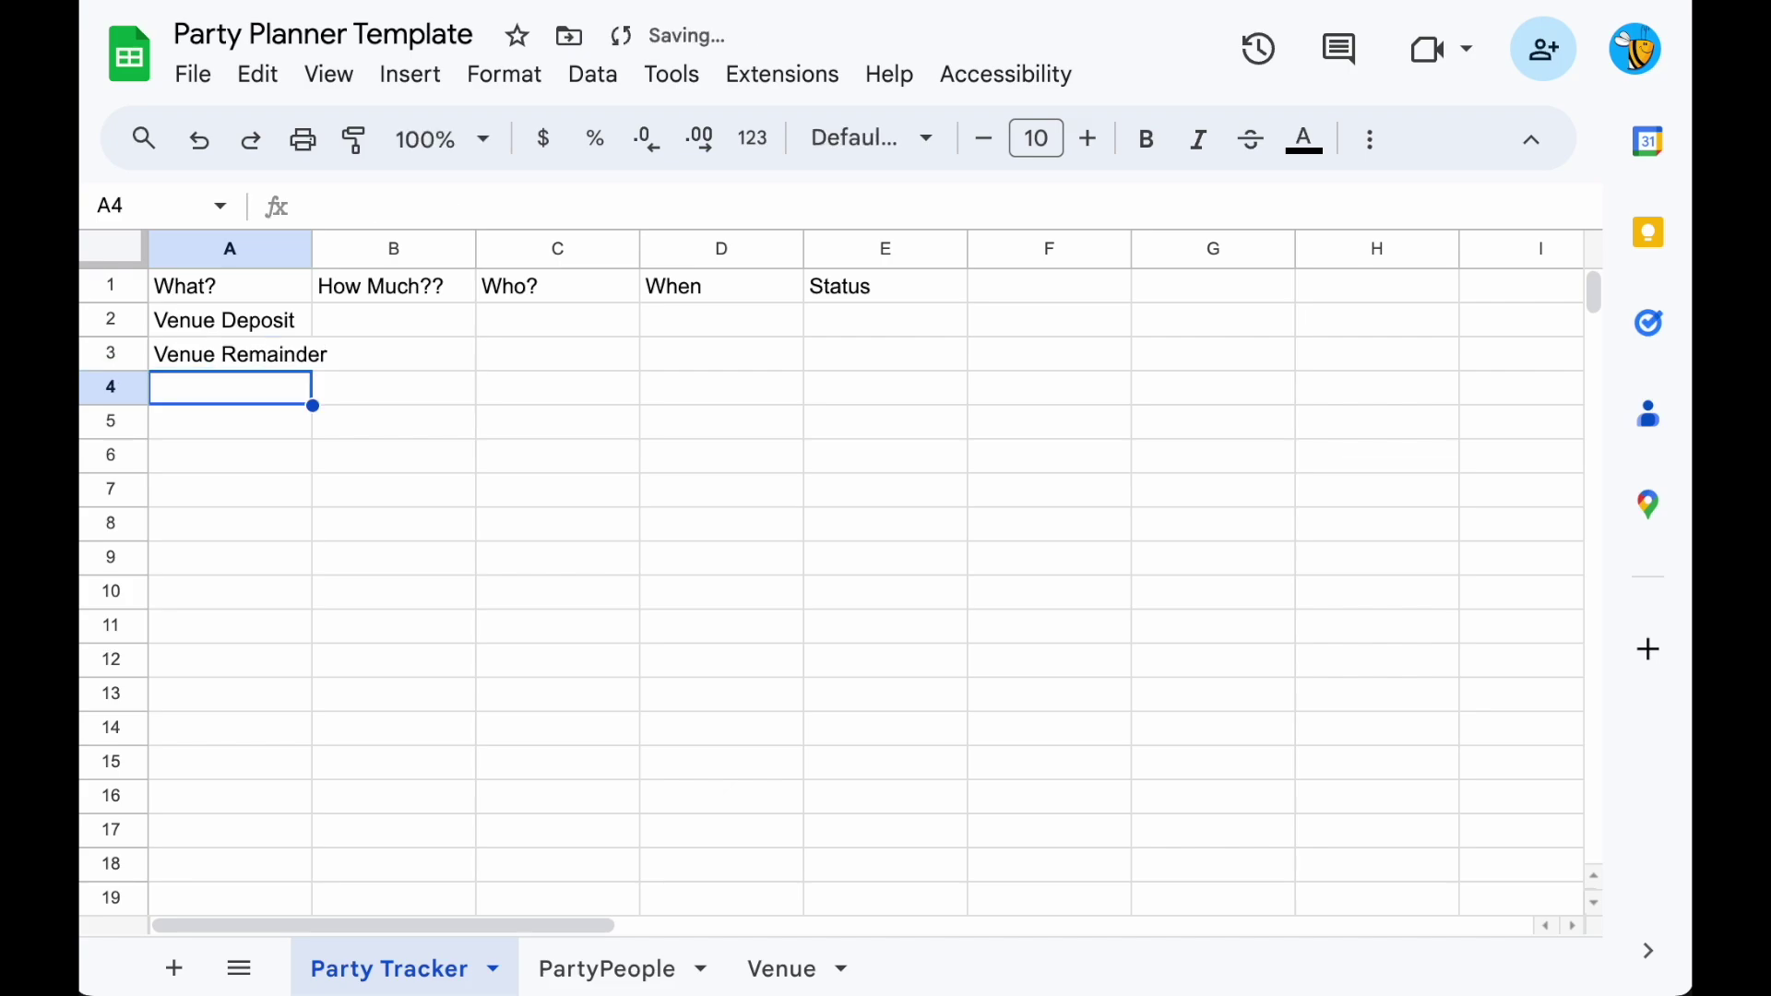
Enter Invitations, Music and Sandwiches in cells A4 to A6 under the What? header.
type("Invitations")
key("Return")
type("Music")
key("Return")
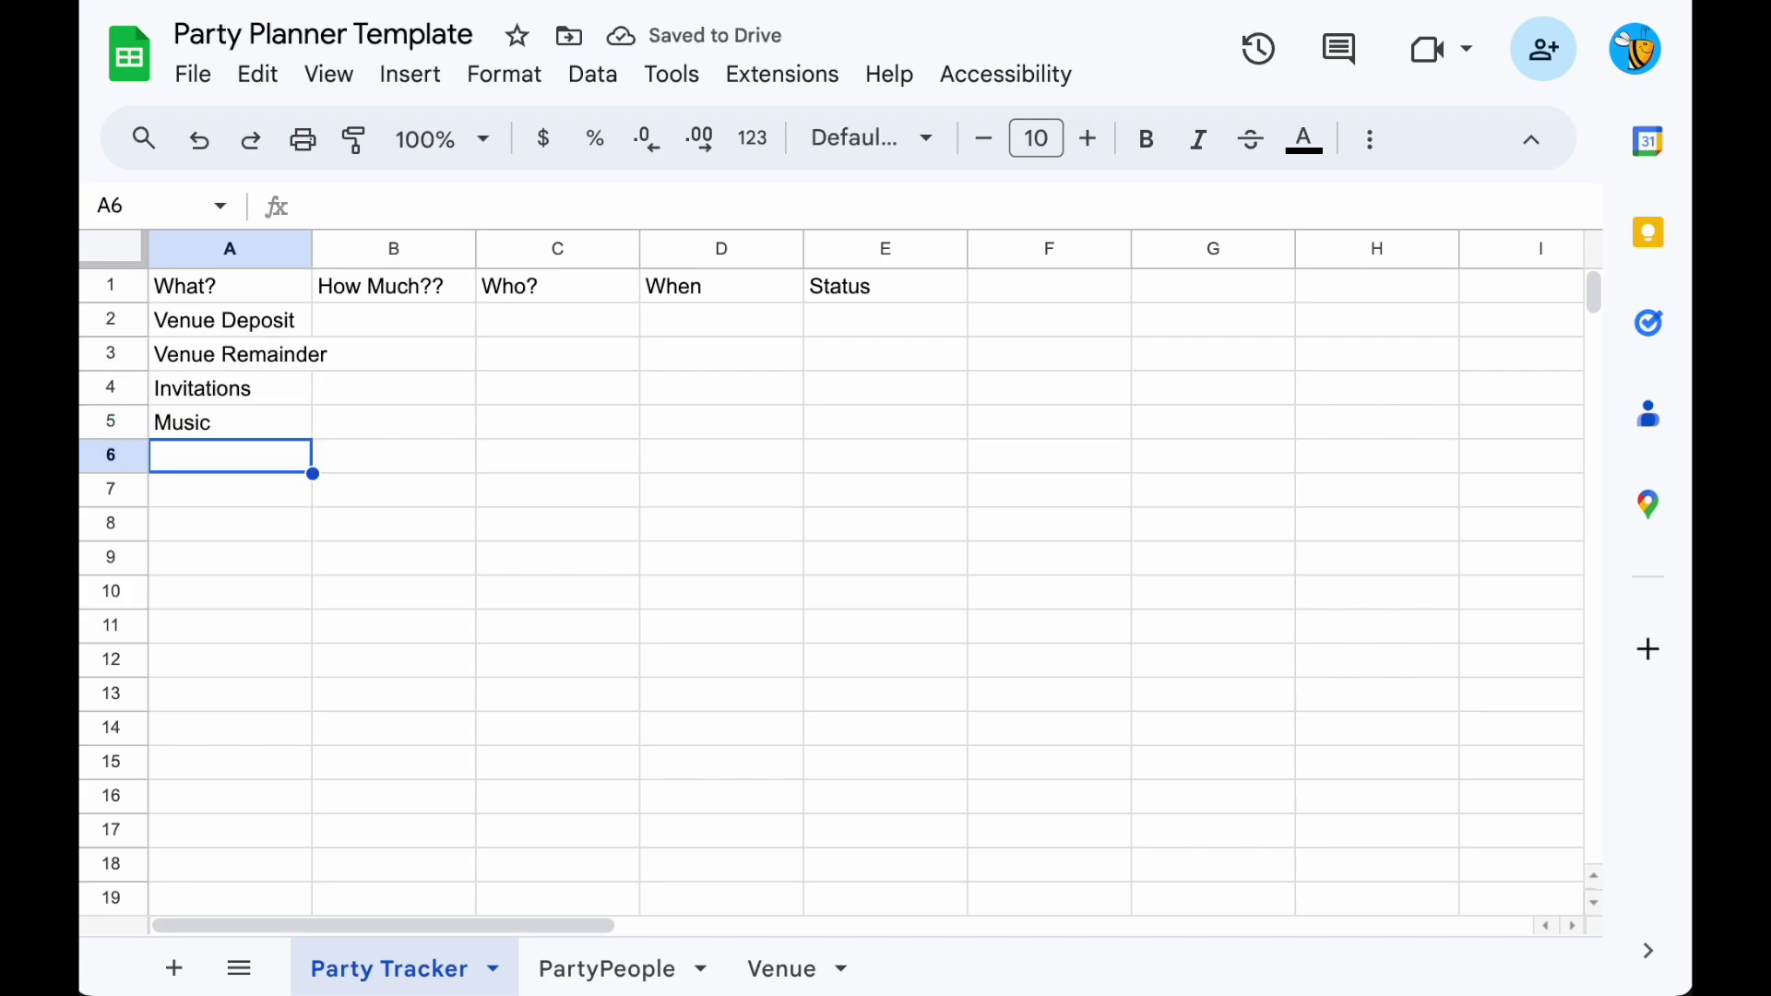
type("Sandwiches")
key("Return")
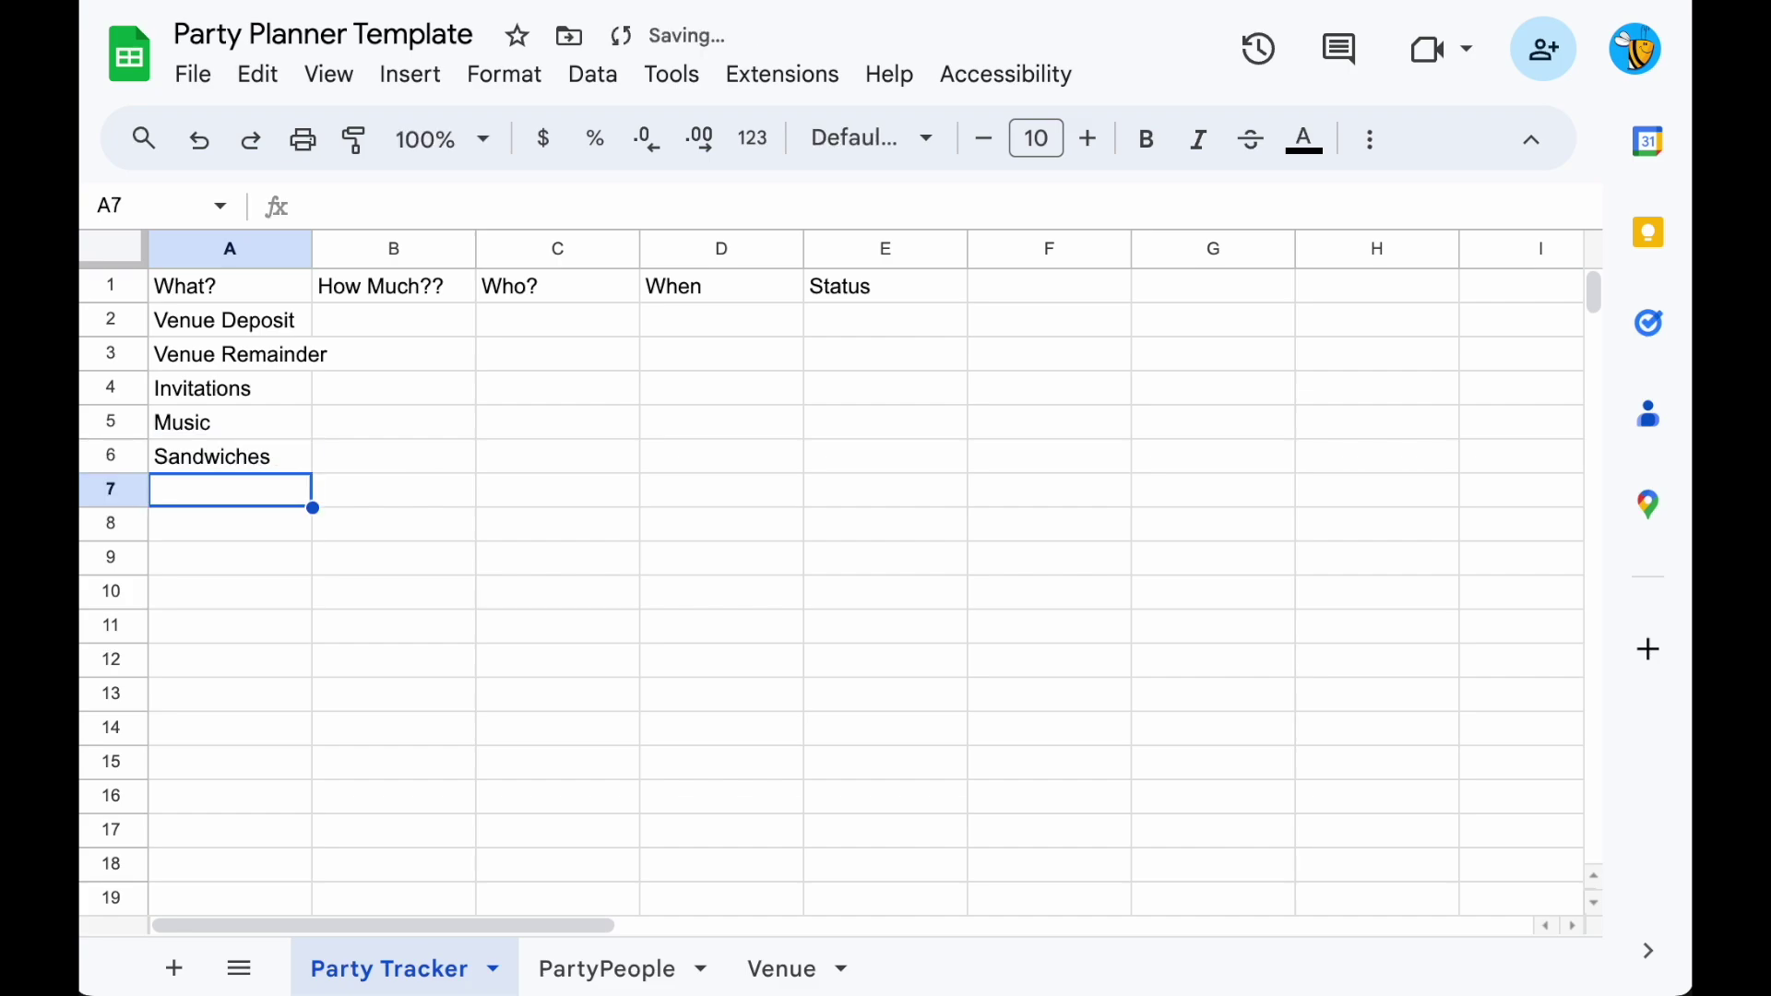
Enter Squash, Cans and Crisps & Snacks in cells A7 to A9.
type("Squash")
key("Return")
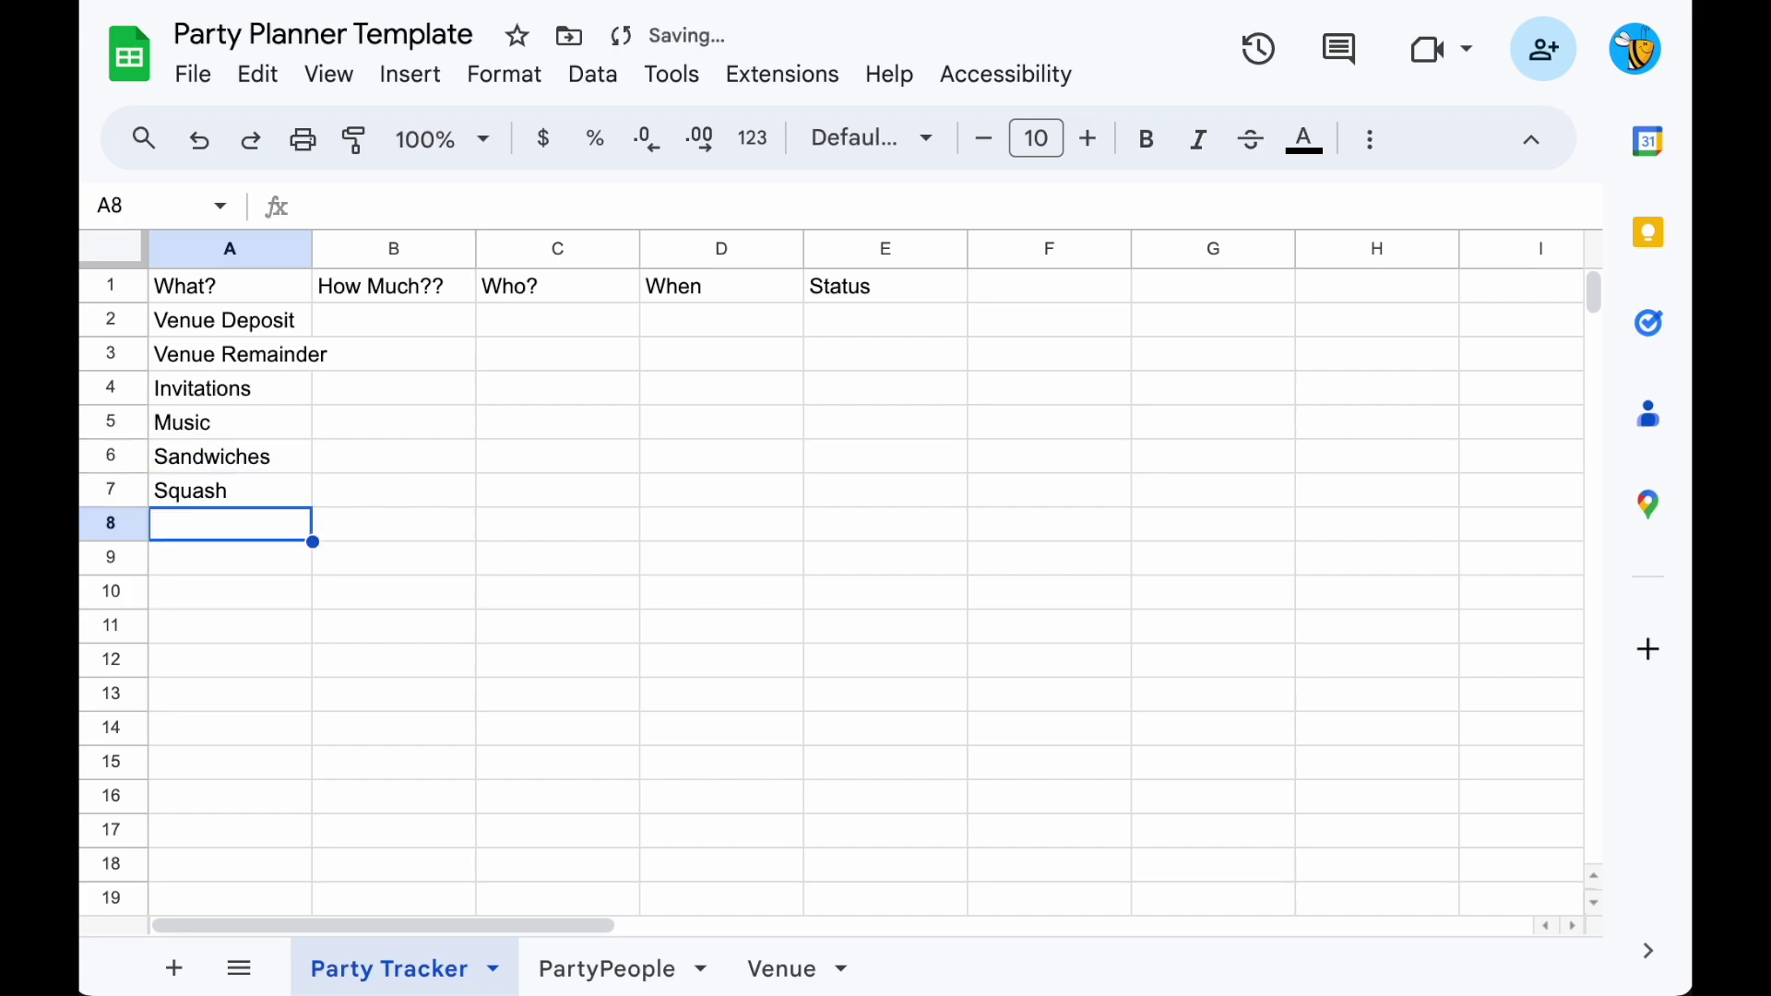
type("Cans")
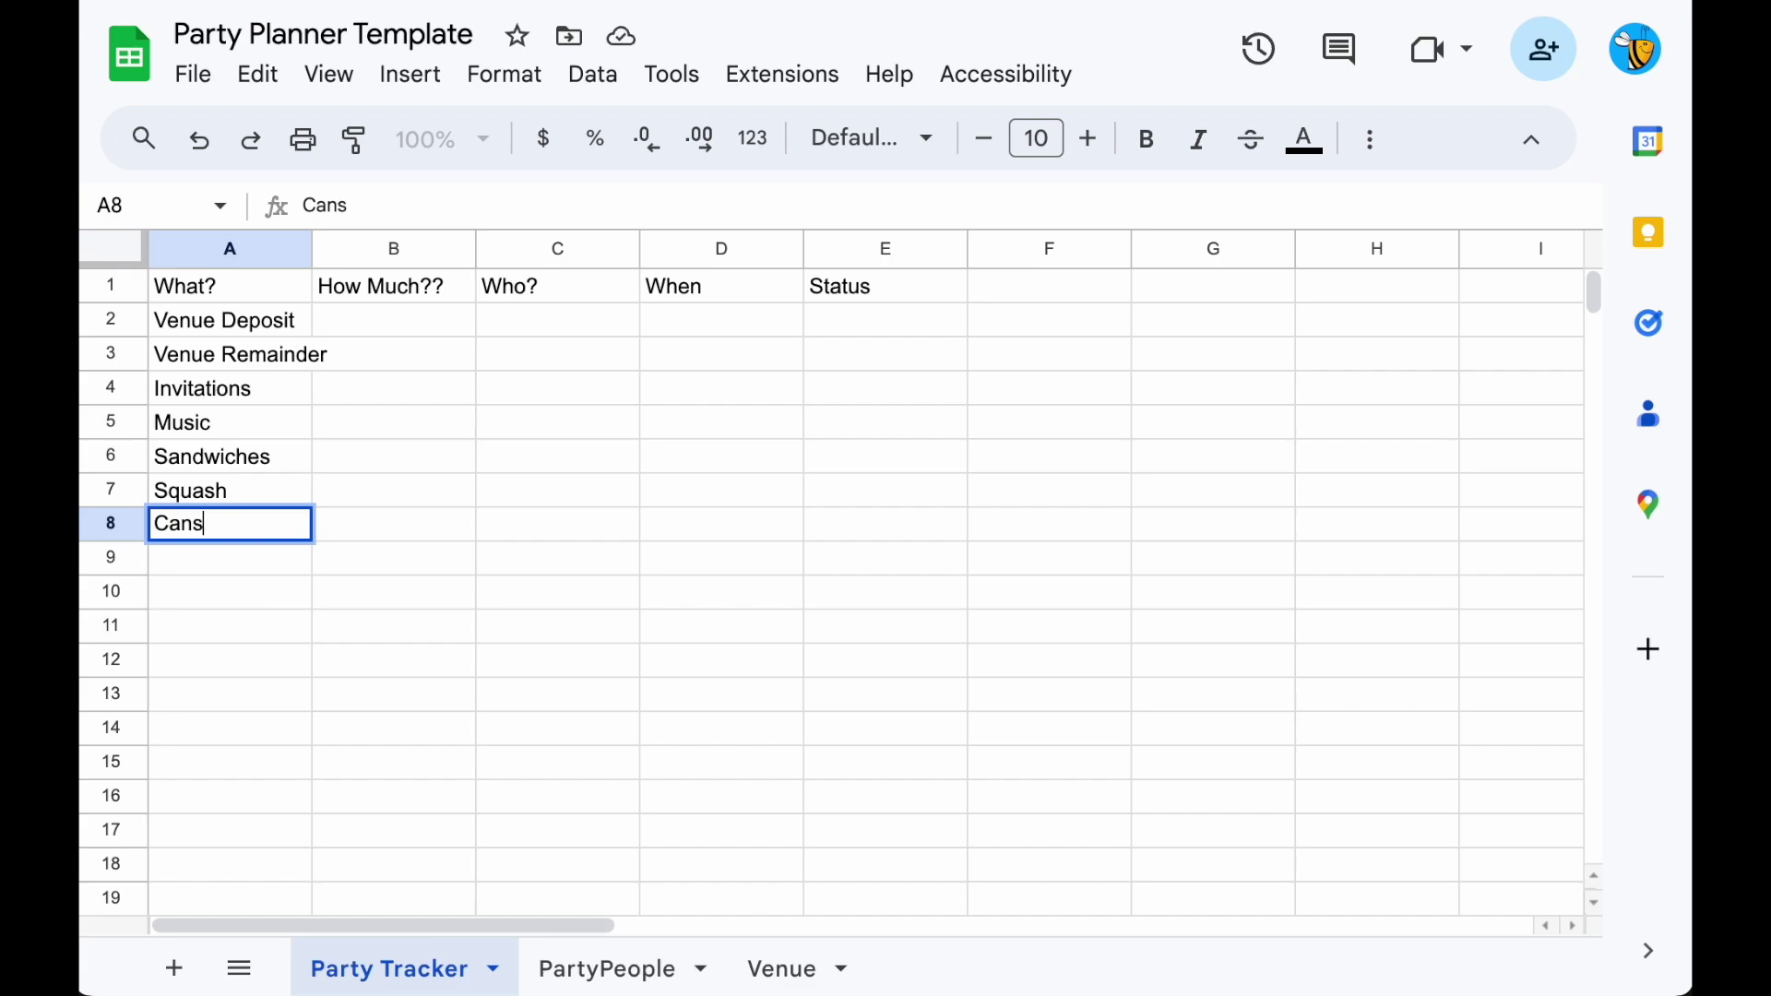
key("Return")
type("Crisps & Snacks")
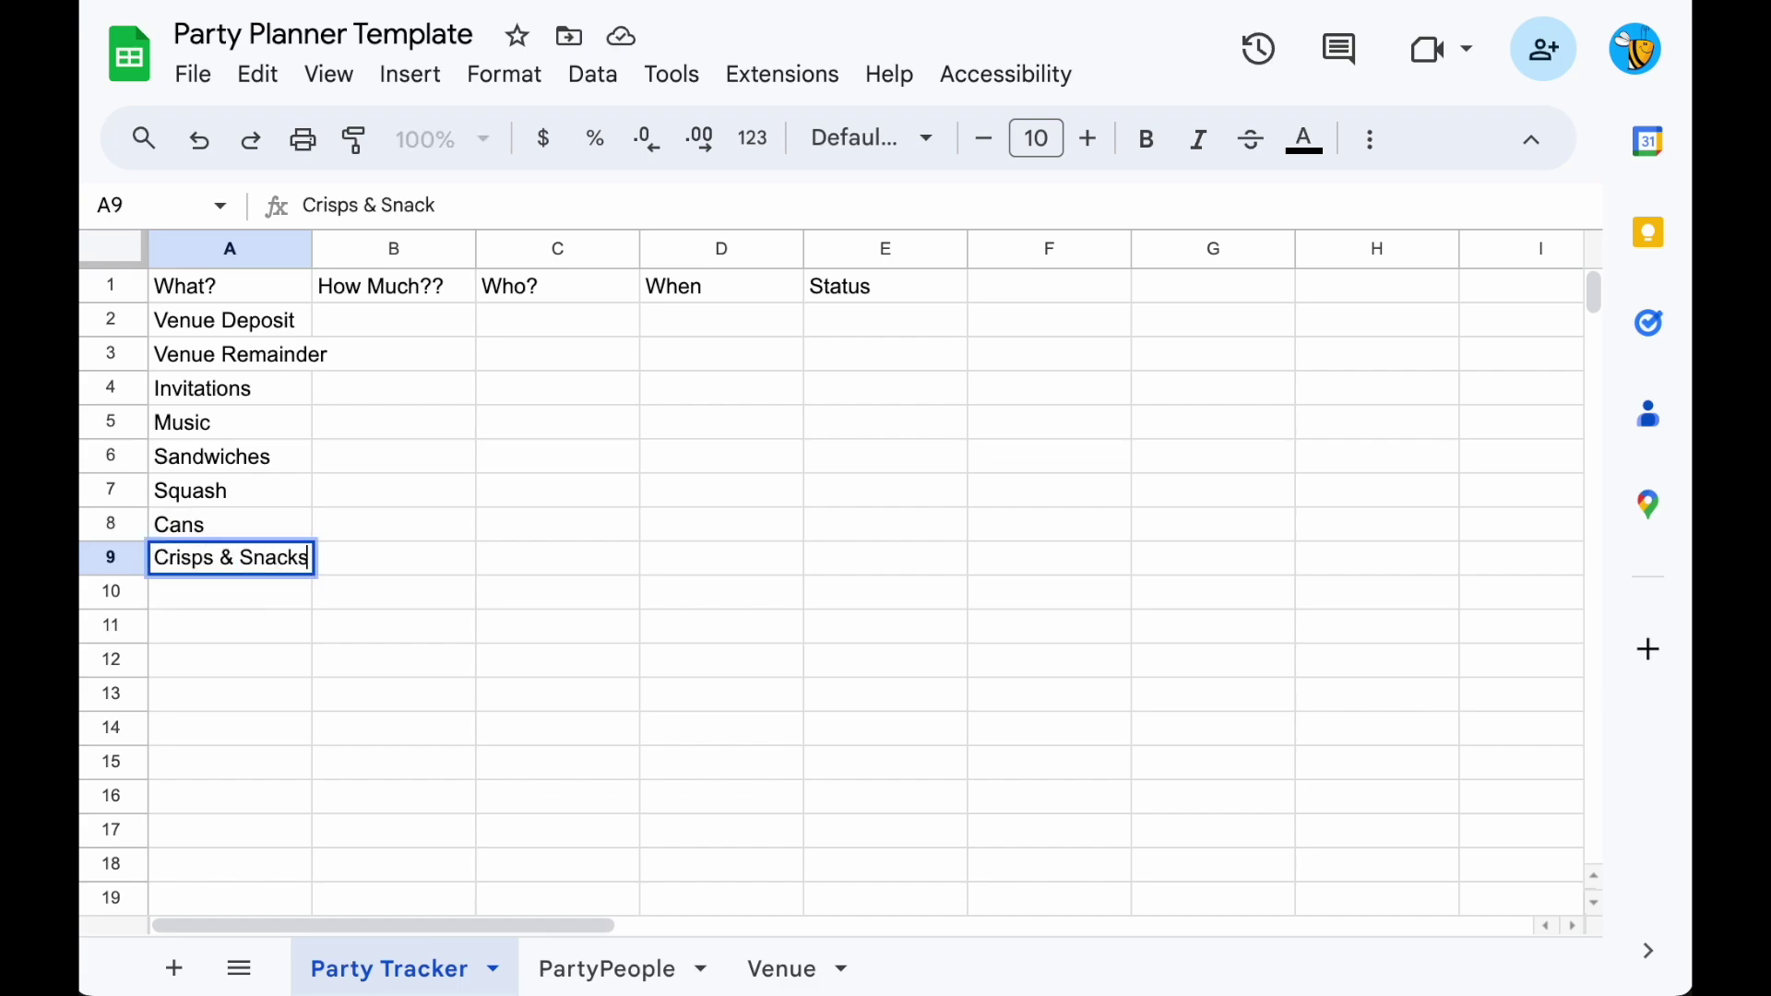
key("Return")
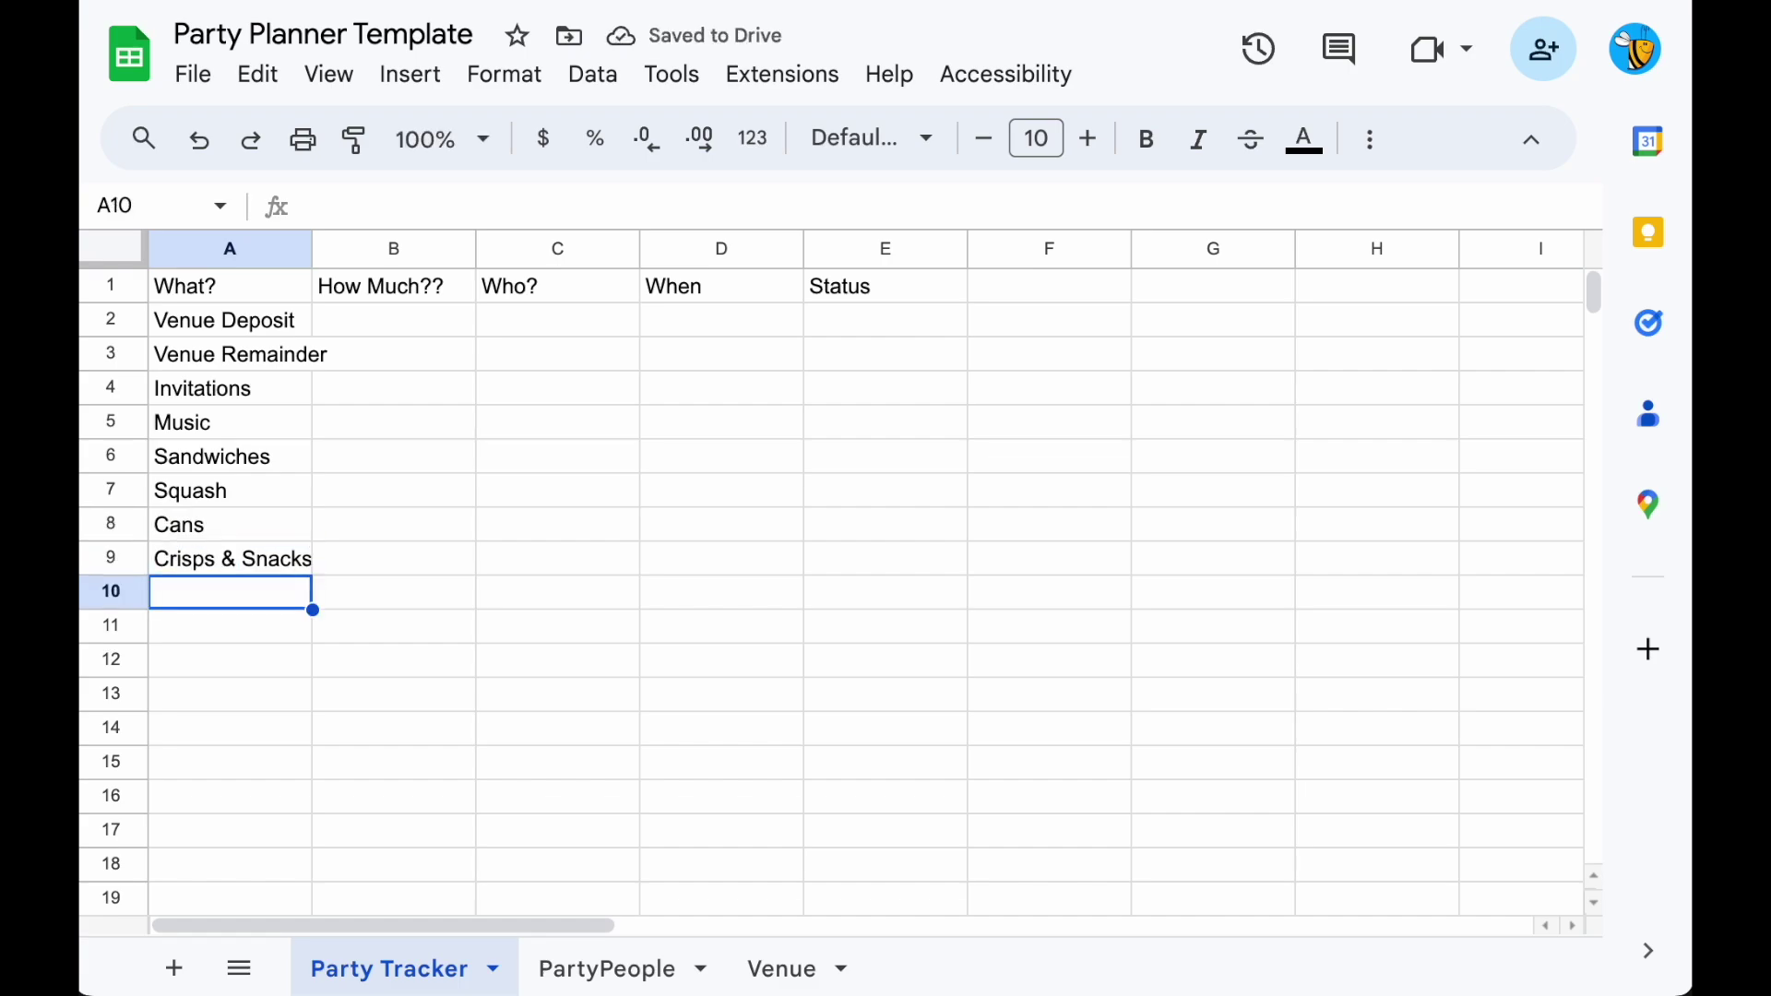
Enter "Cakes & Candkes" in A10, "Balloons" in A11 and "Paper plates, napkins, table cloths" in A12.
type("Cakes & Cand")
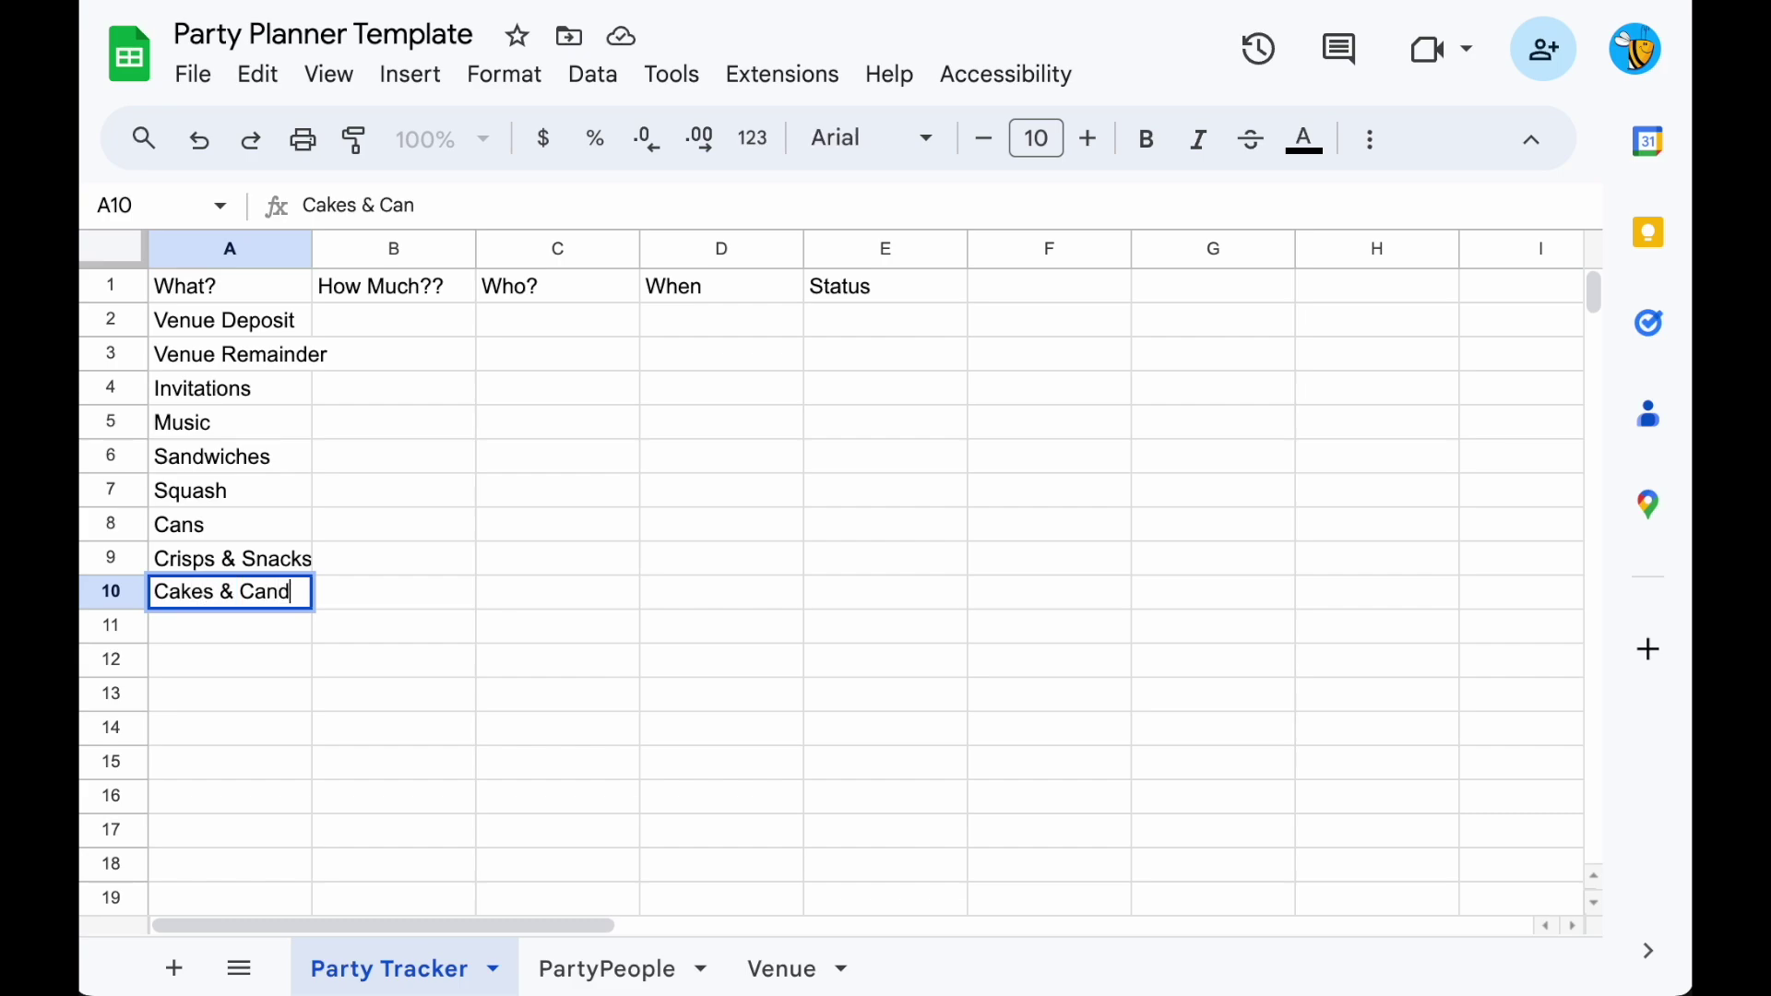
type("kes")
key("Return")
type("Balloons")
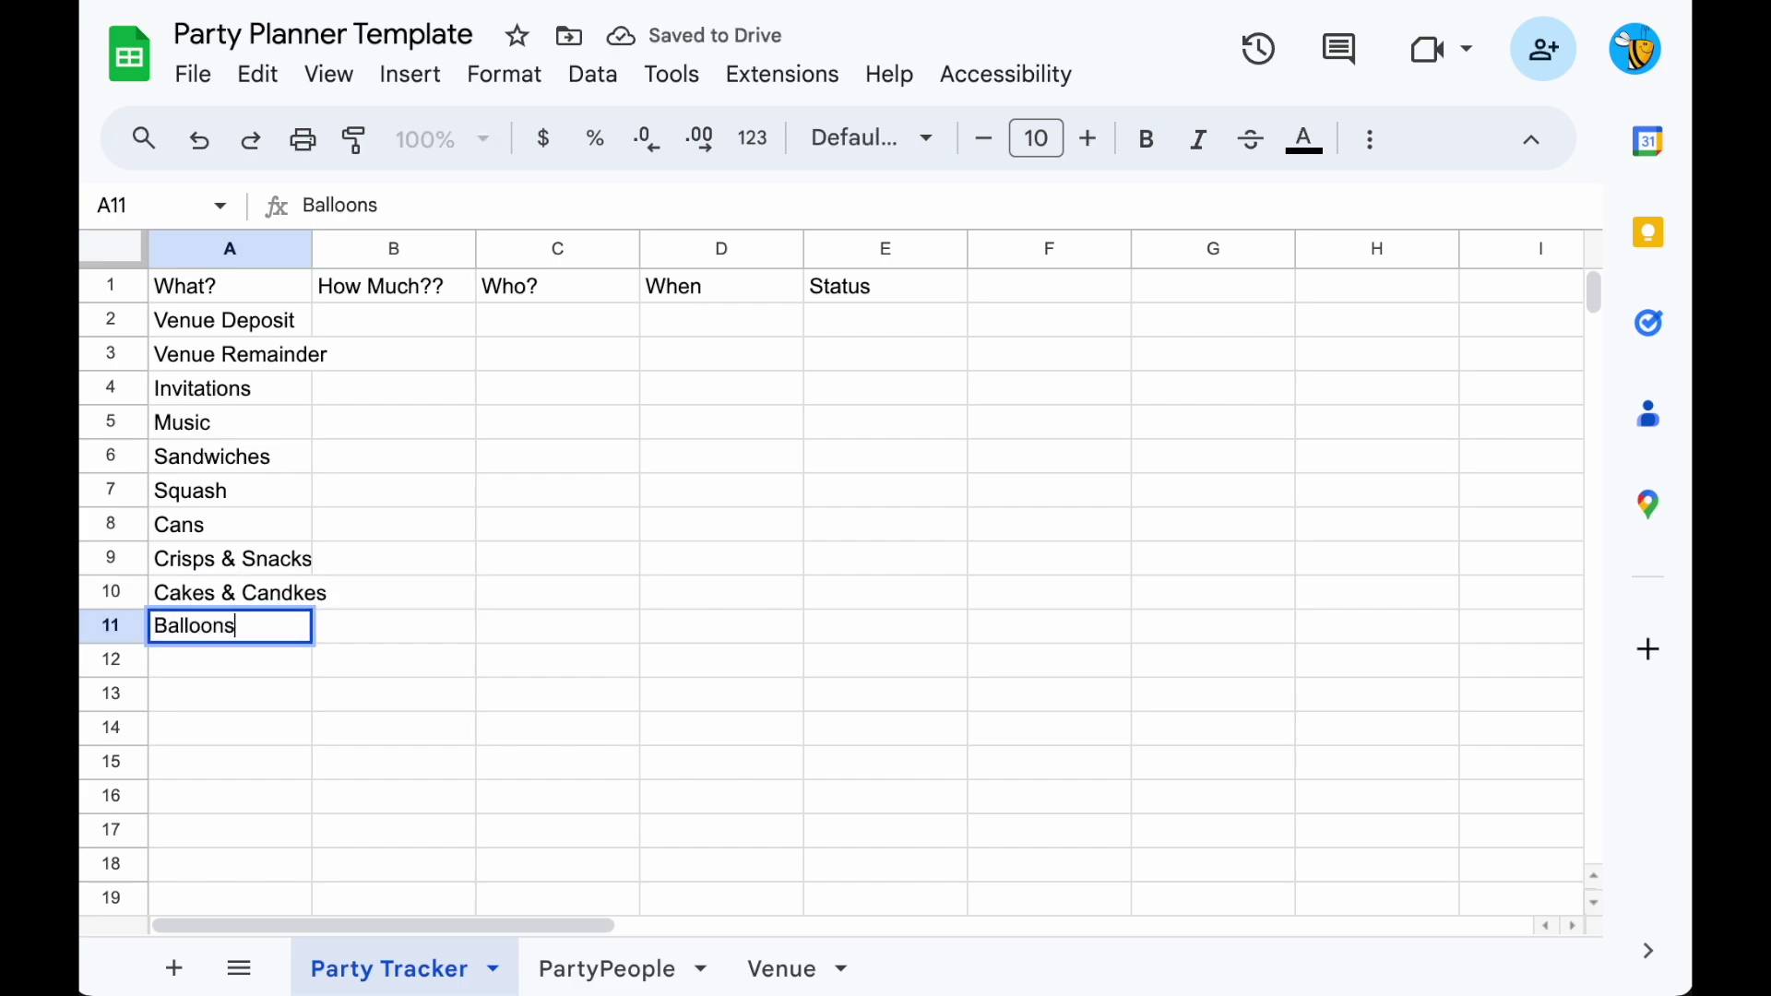
key("Return")
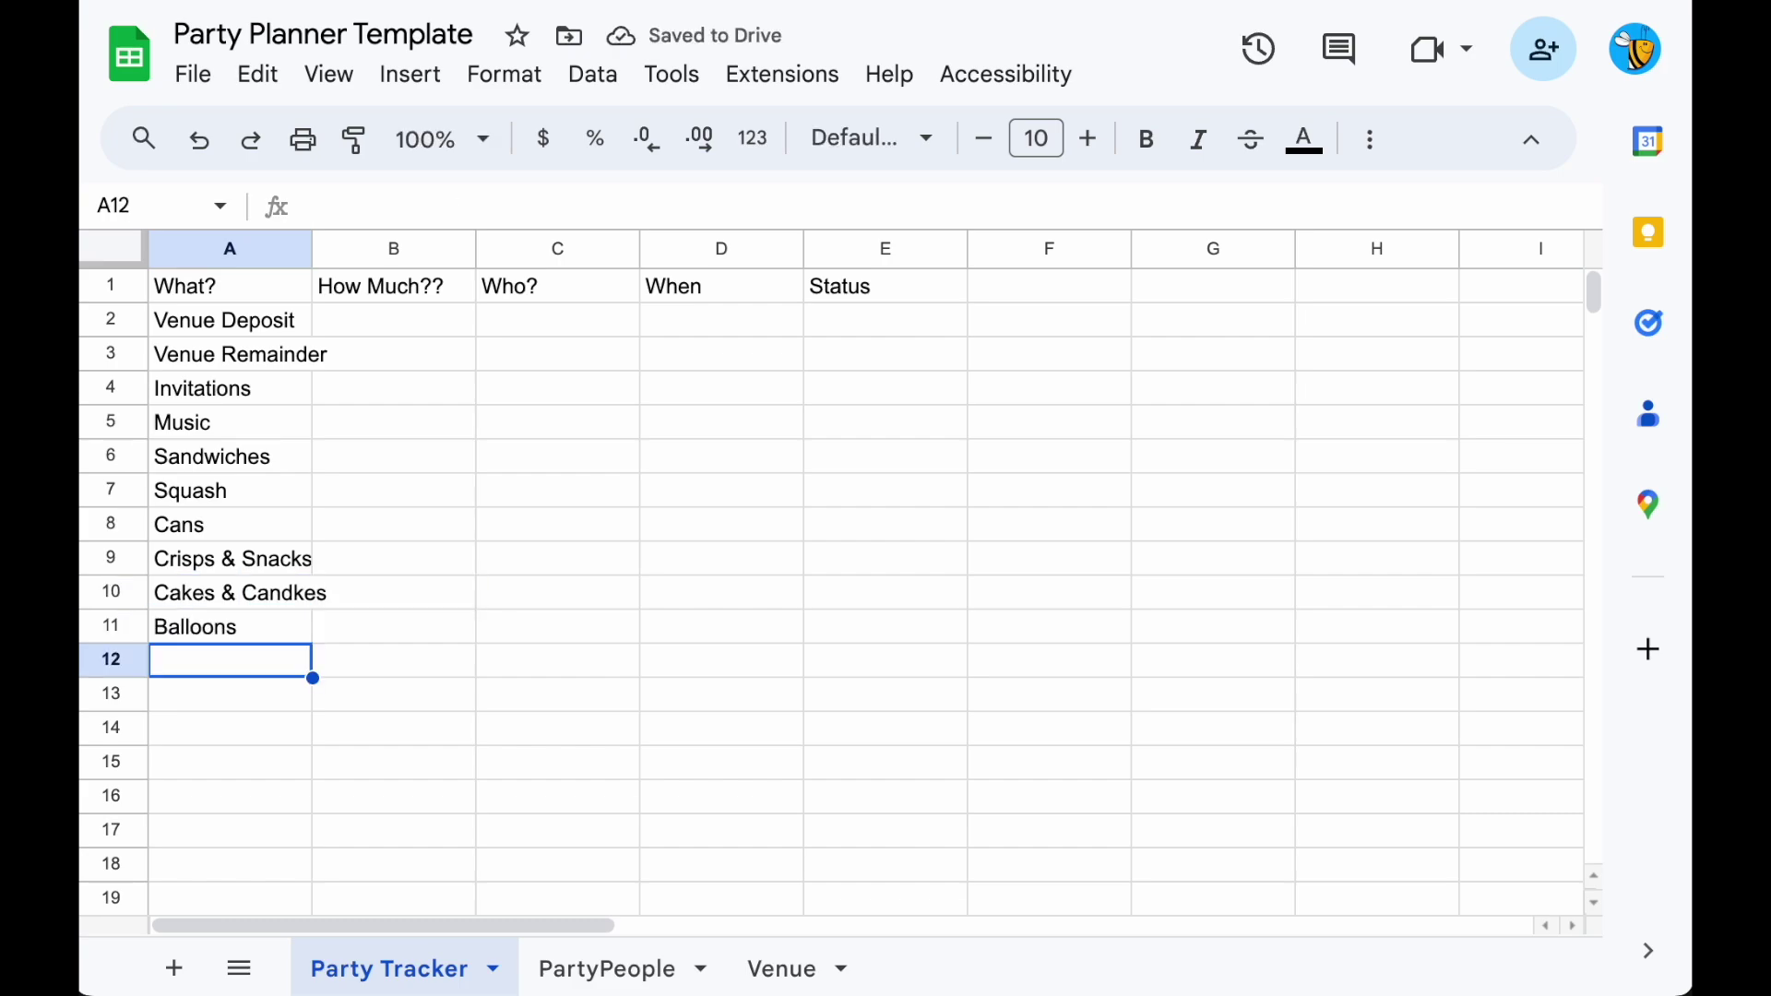
type("Paper plates, ")
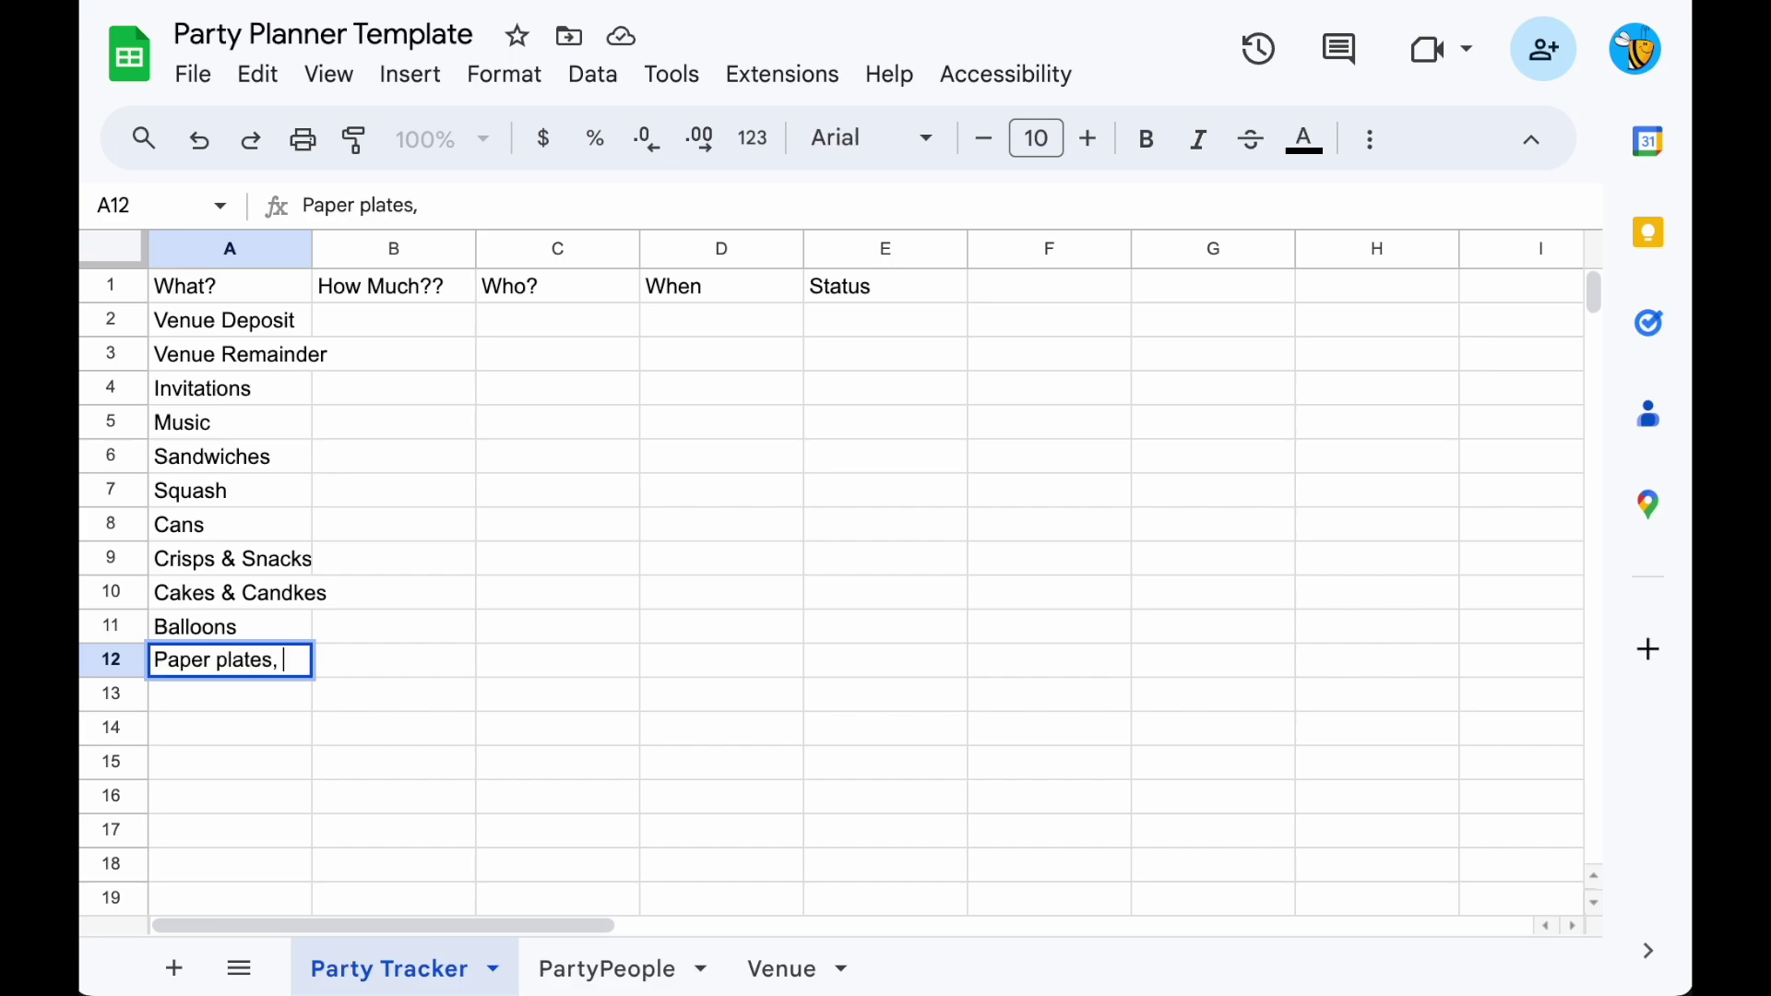
type("napkins, table cloths")
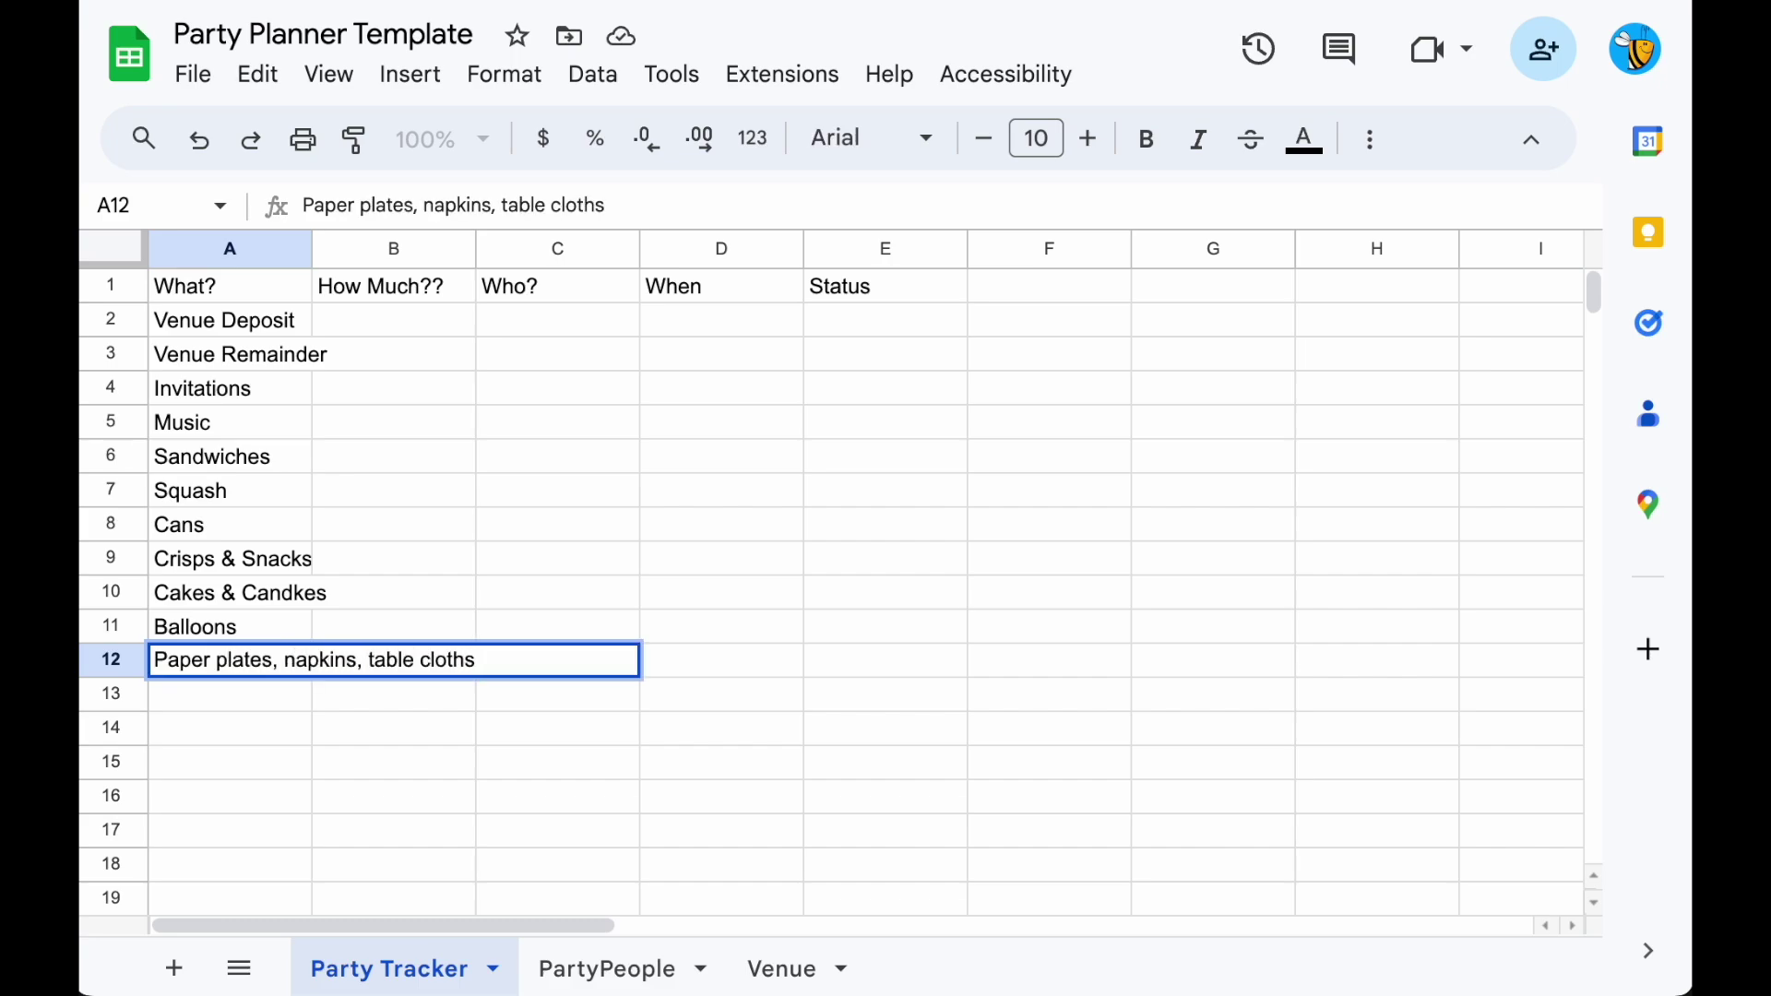
key("Return")
Enter Crudites in A13 and correct its spelling.
type("Crou")
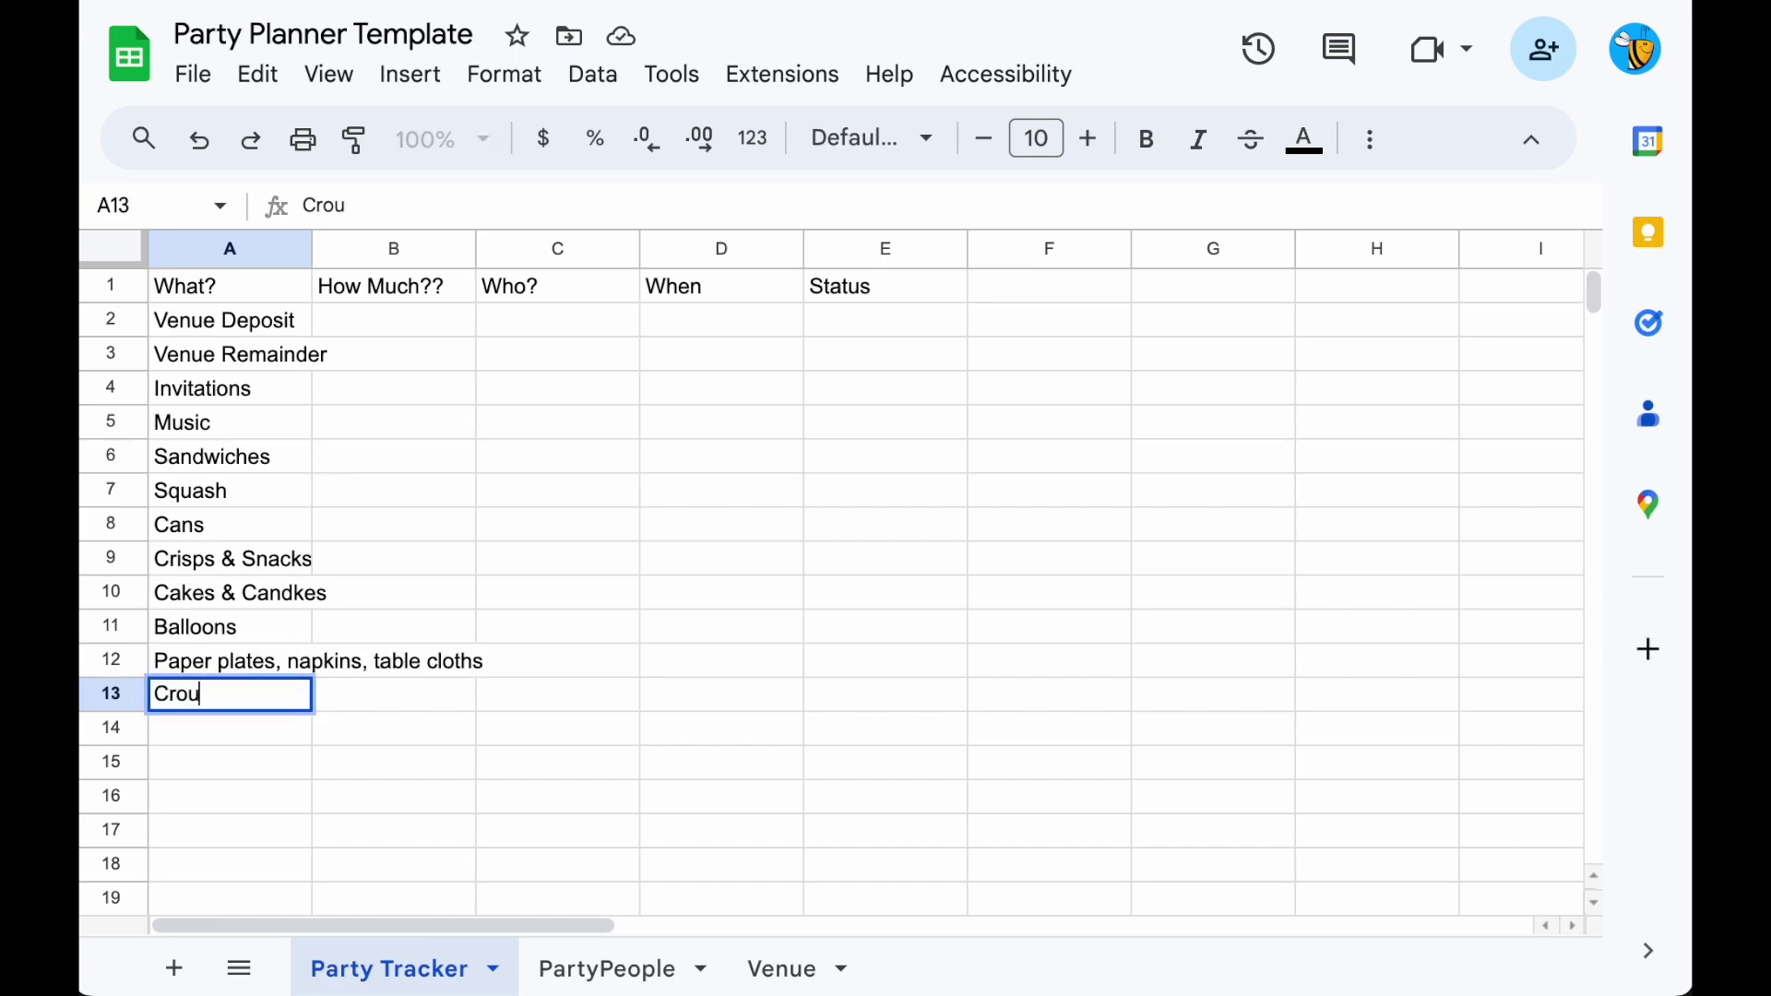
type("dites")
key("Return")
left_click(245, 699)
left_click(340, 204)
key("BackSpace")
key("Return")
Enter "Strawberries, Blueberries, Grapes" in cell A14.
left_click(249, 723)
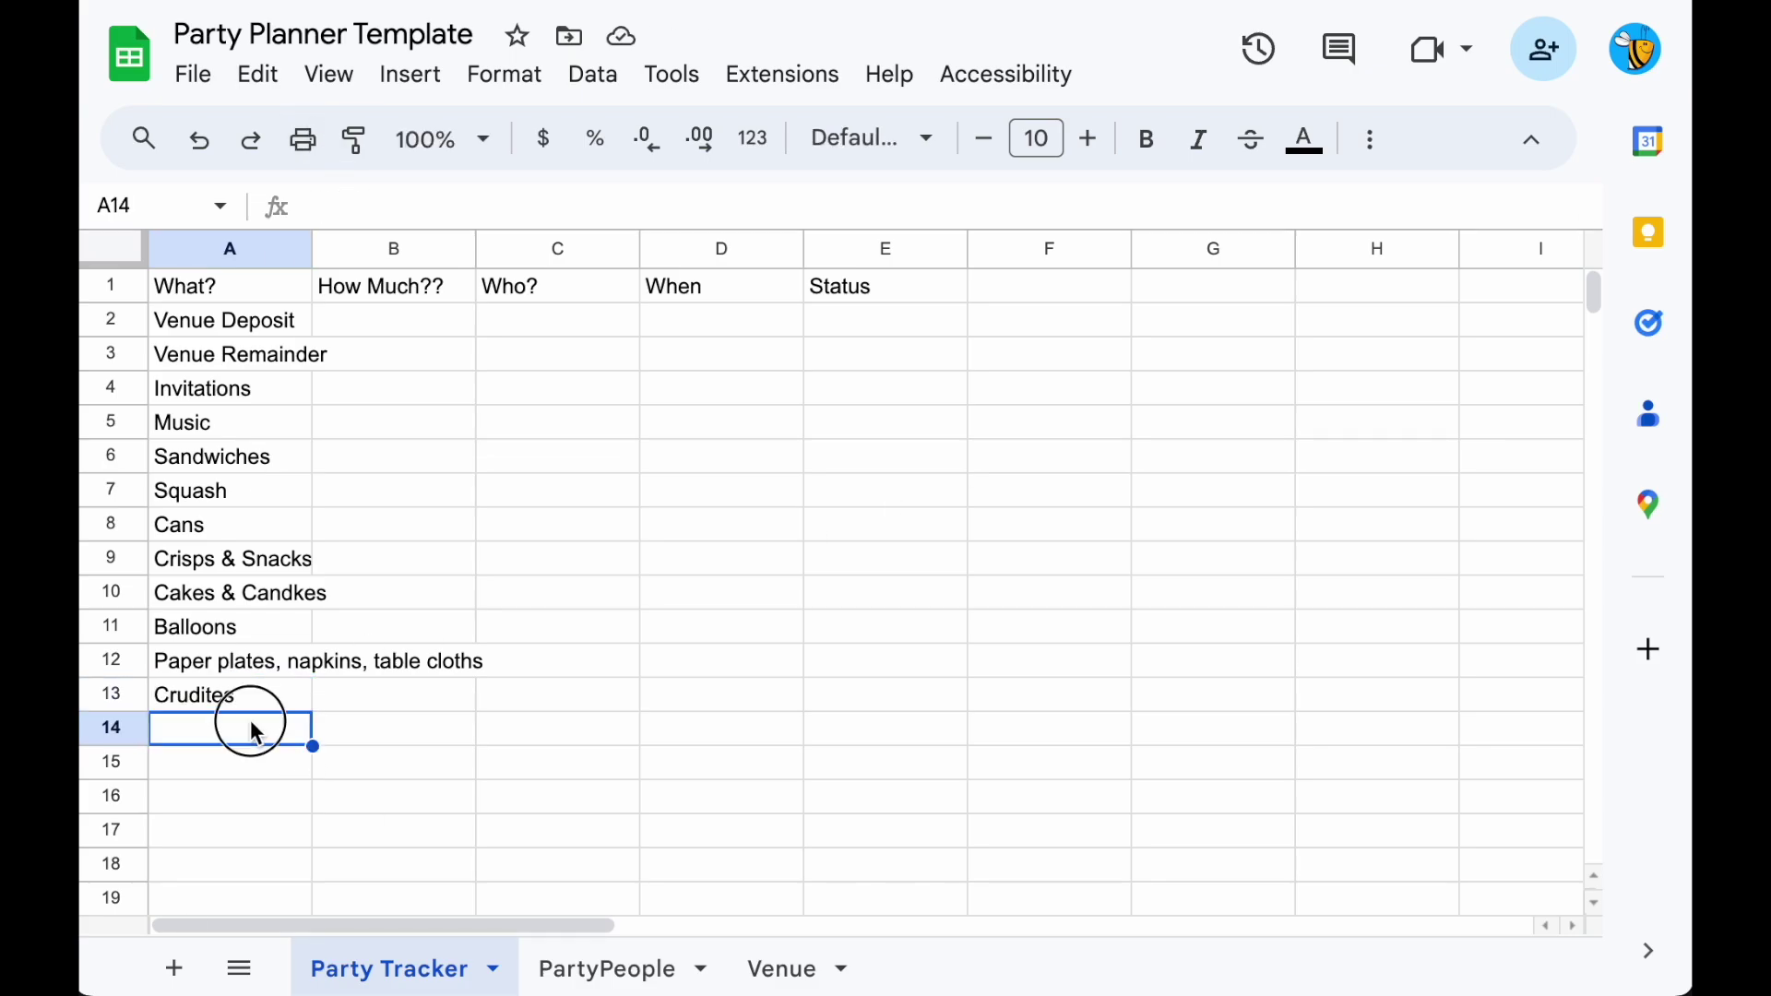
type("Strawberries, Blueberries, Grapes")
key("Return")
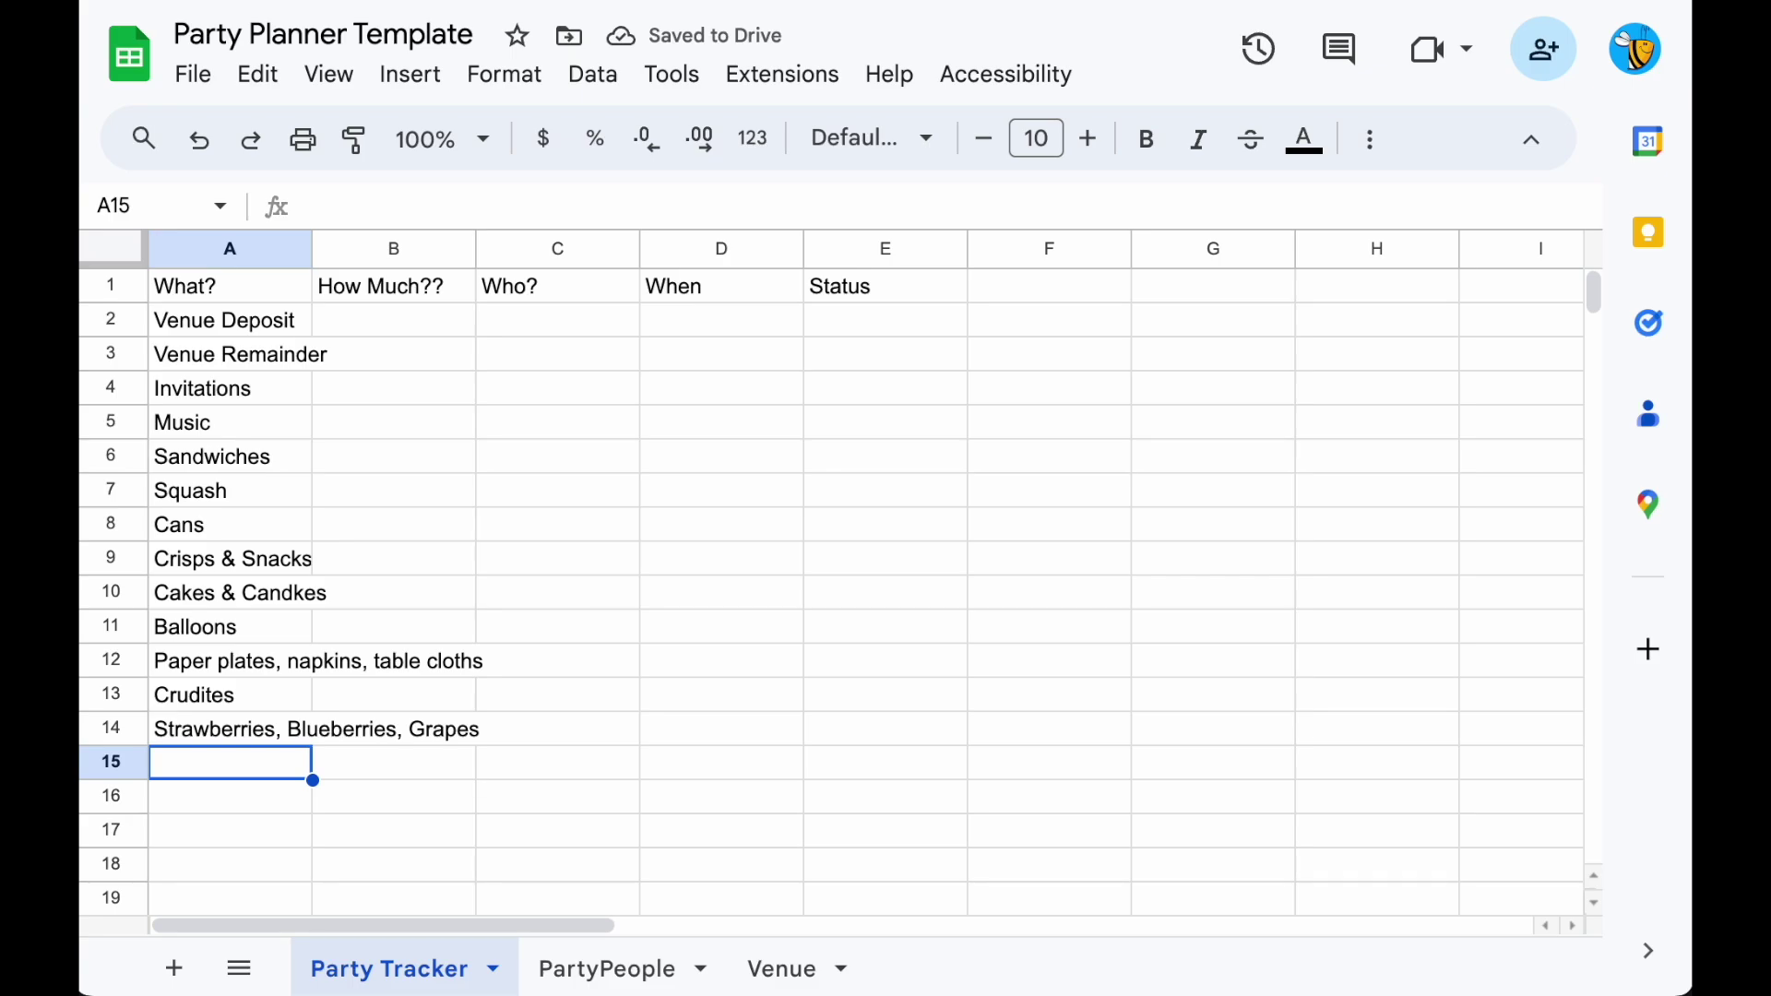
Enter "Party bags - activity books and sweets" in A15 and fit column A's width to its contents.
type("Party bags")
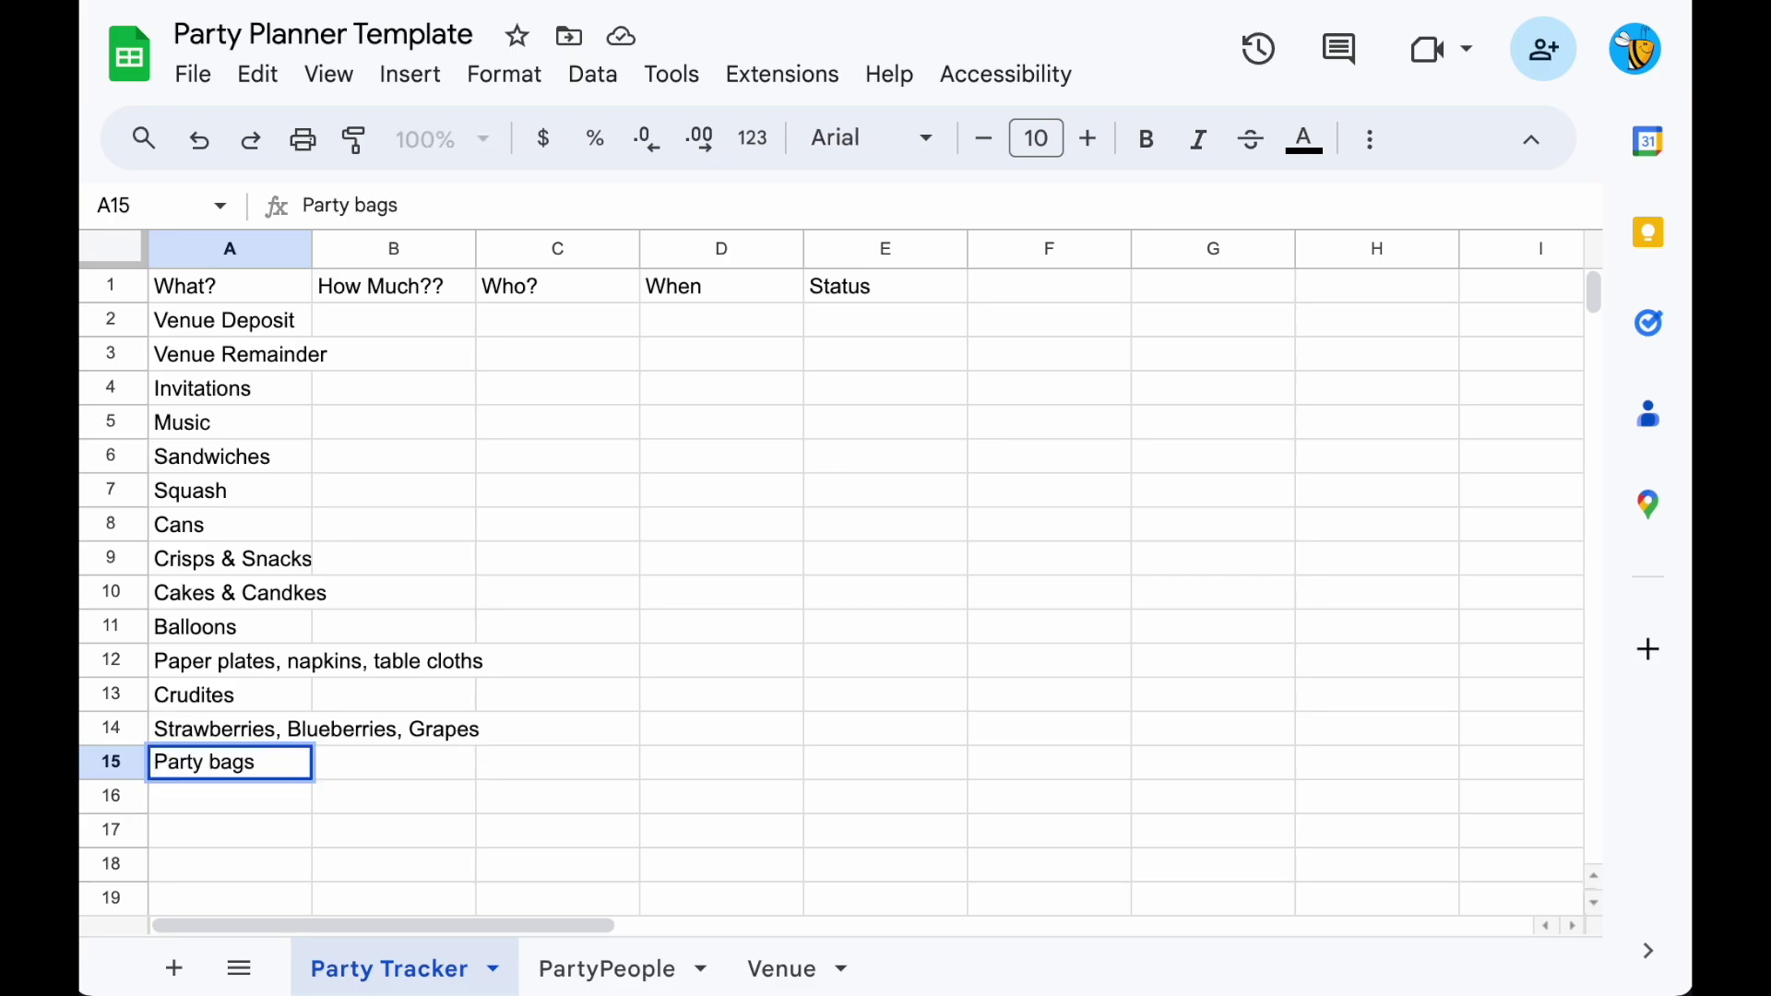
type(" - activity books and sw")
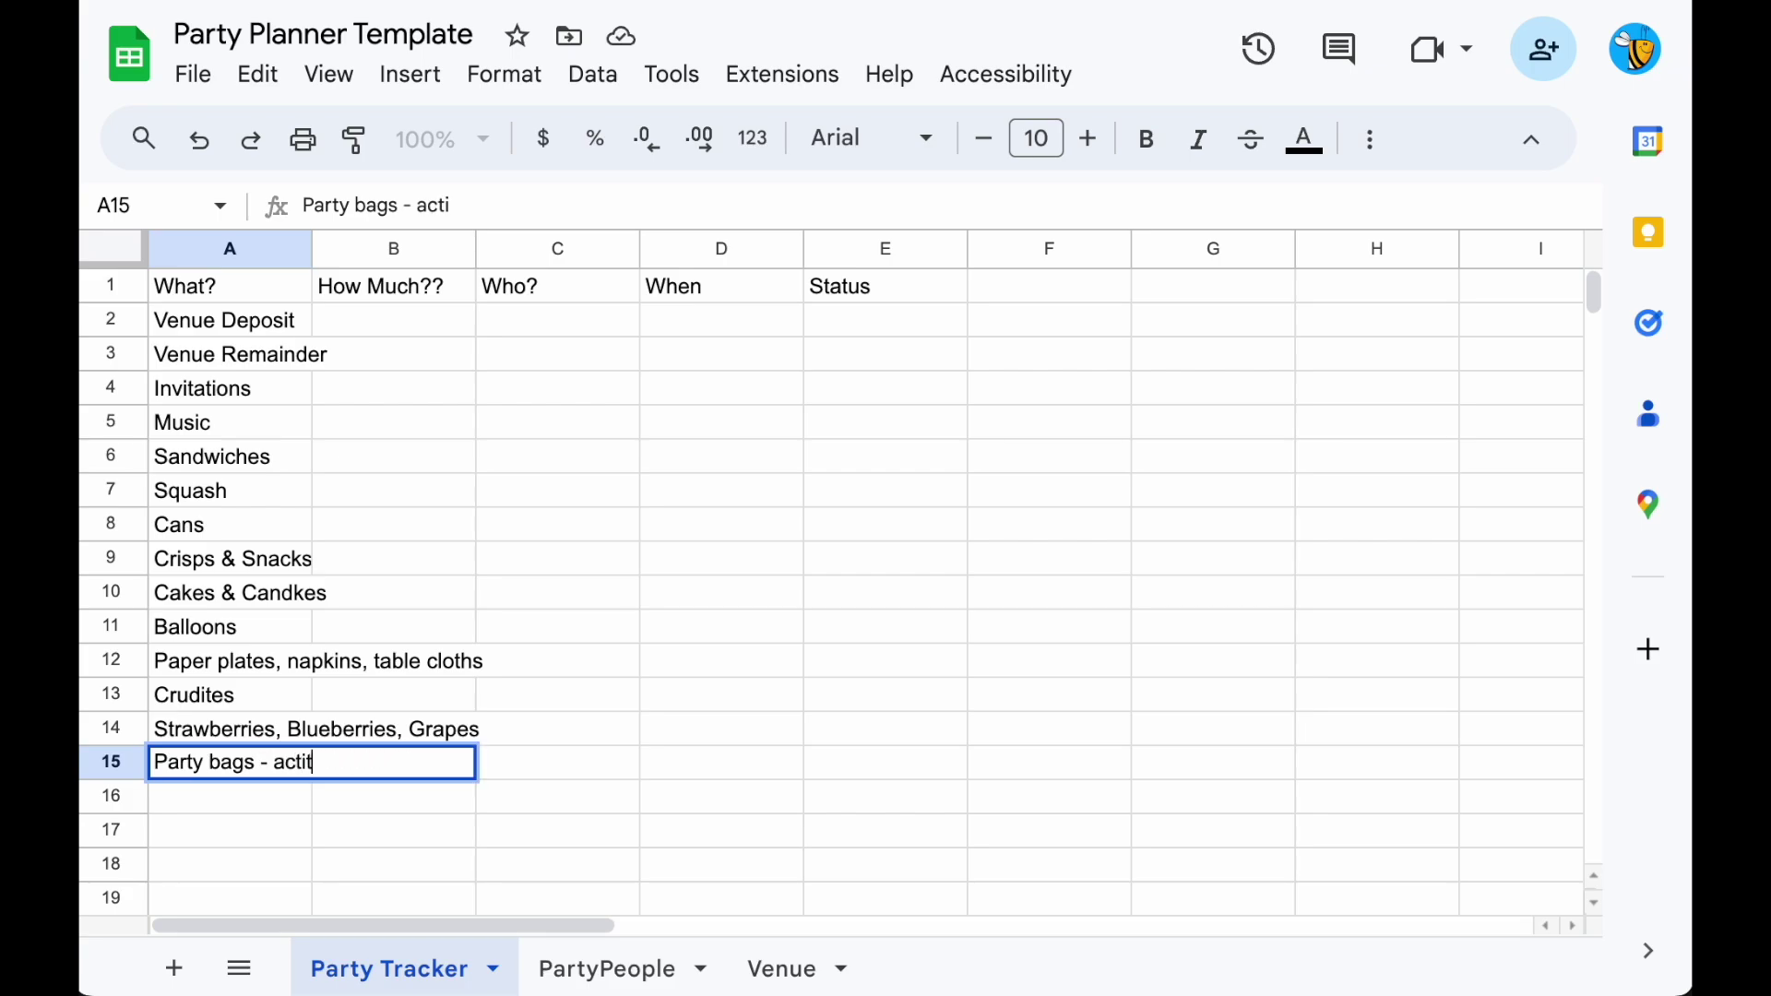
type("eets")
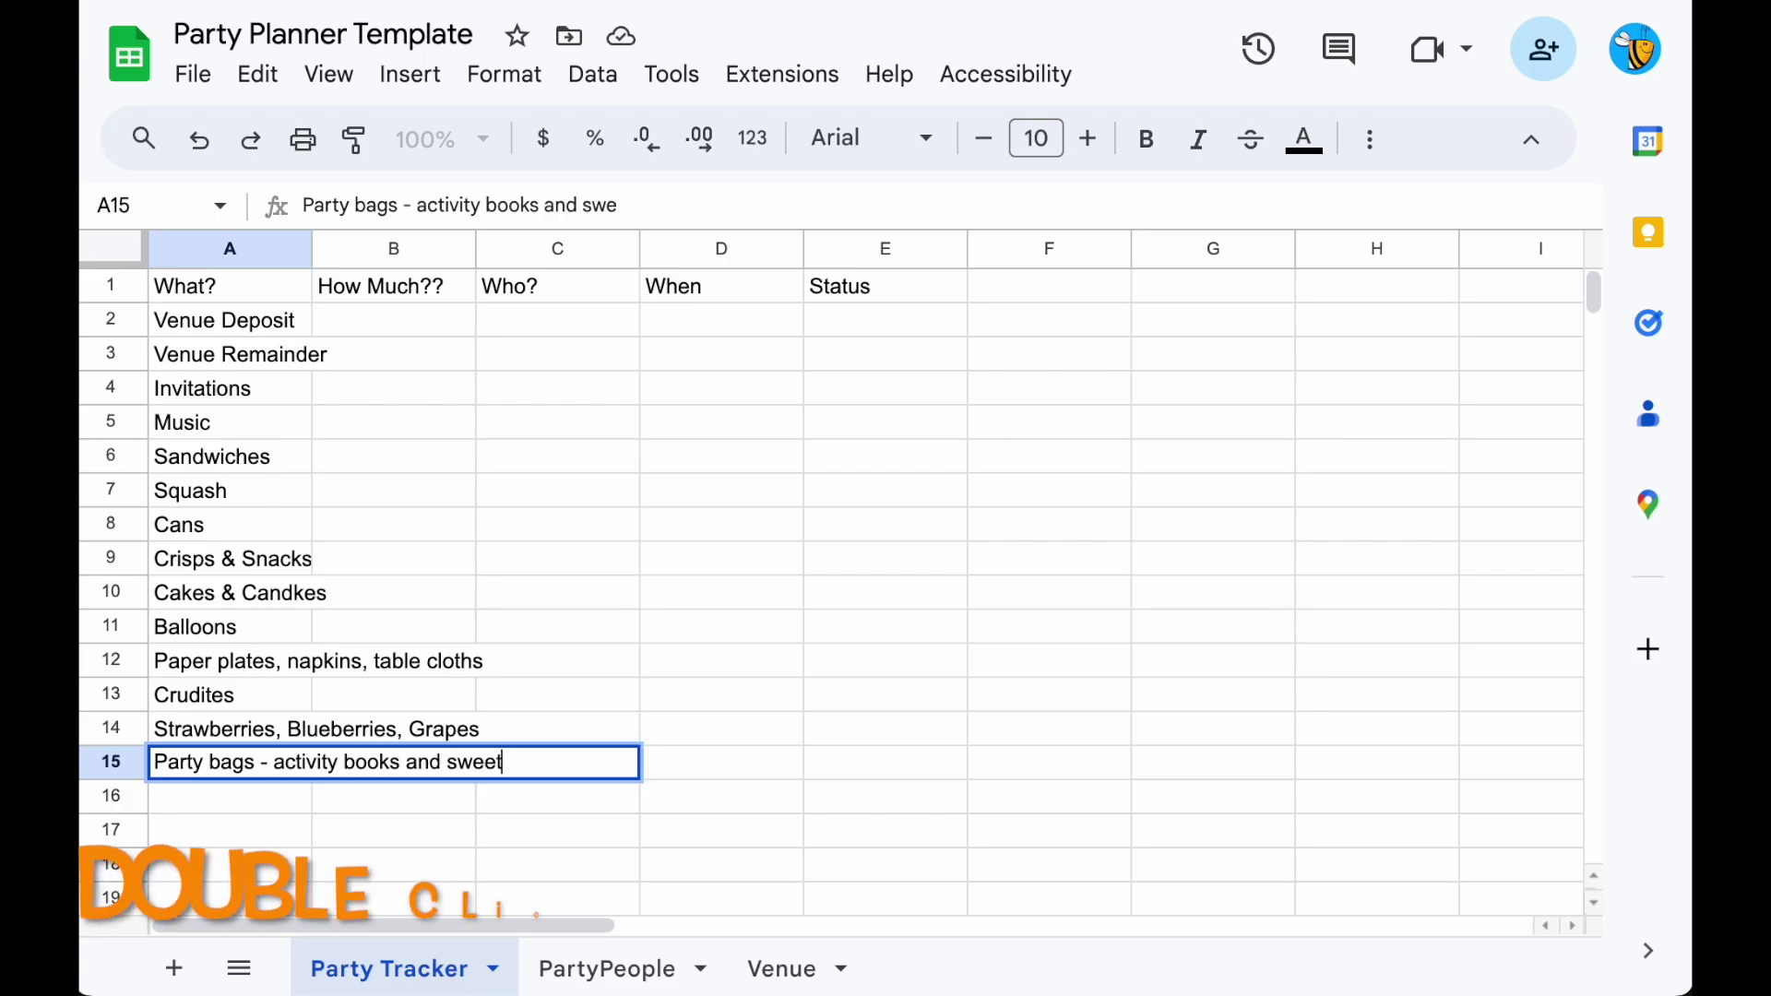
key("Return")
double_click(311, 248)
Enter the How Much?? values 100 for Venue Deposit, 200 for Venue Remainder and 0 for Invitations in B2 to B4.
left_click(677, 310)
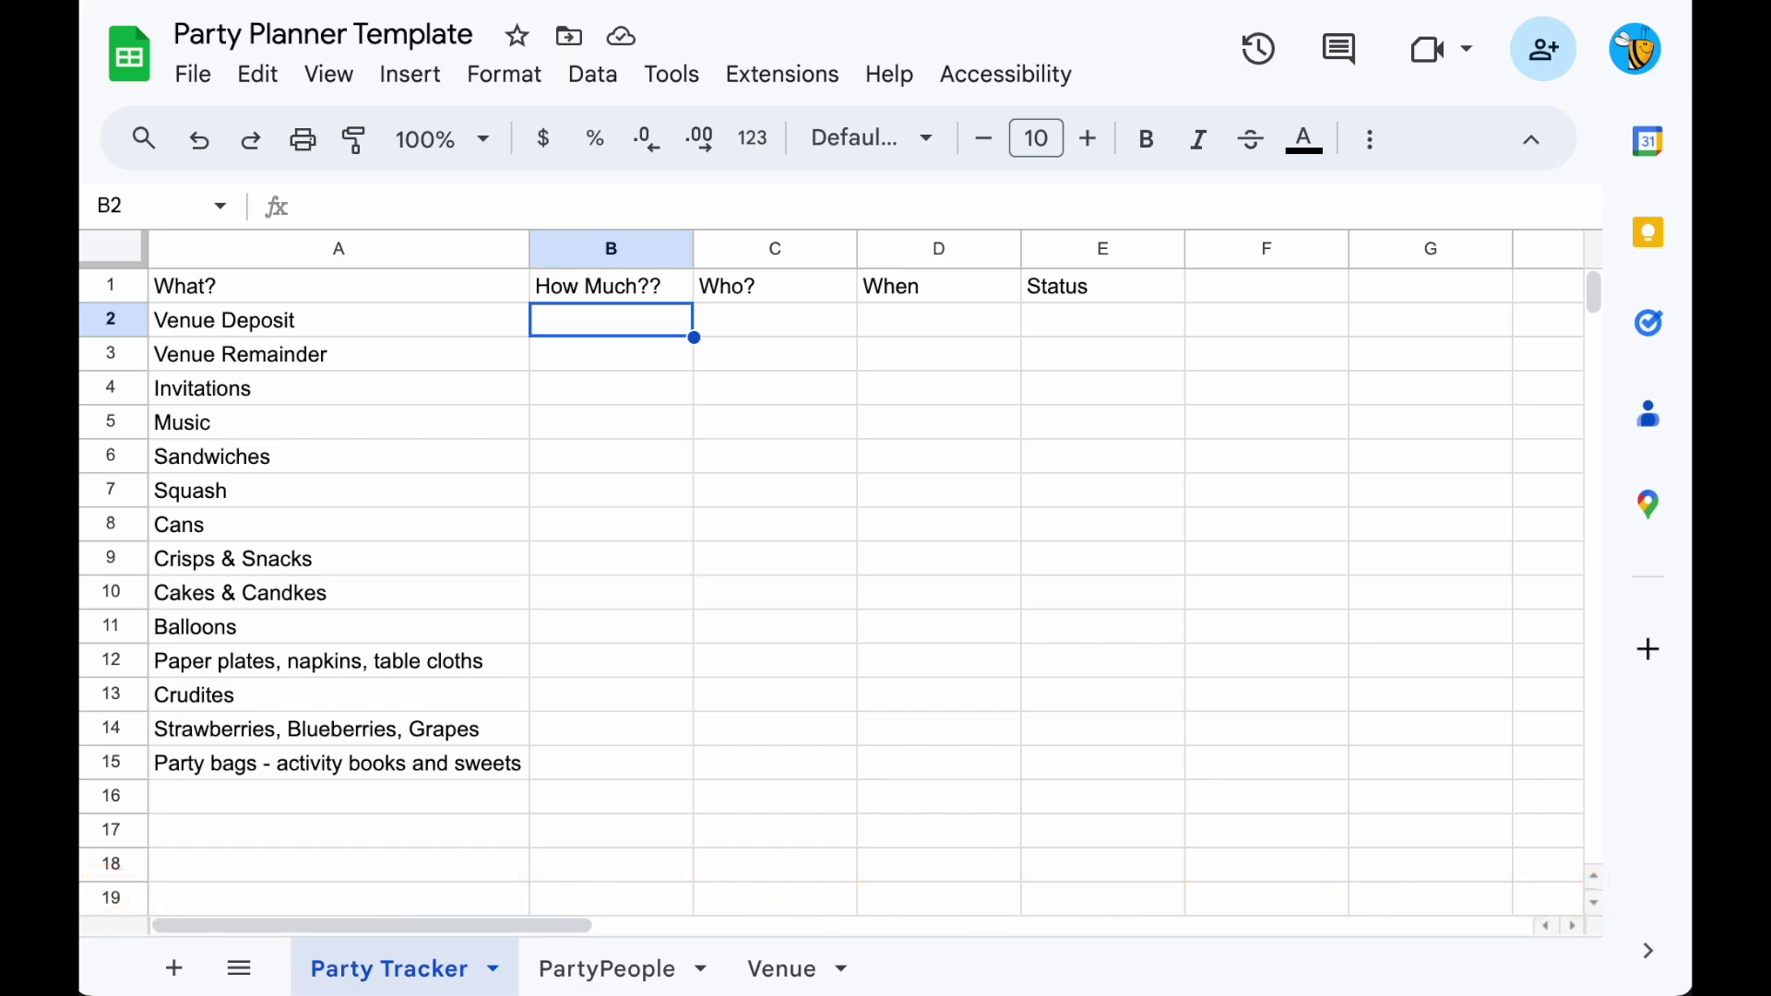
type("100")
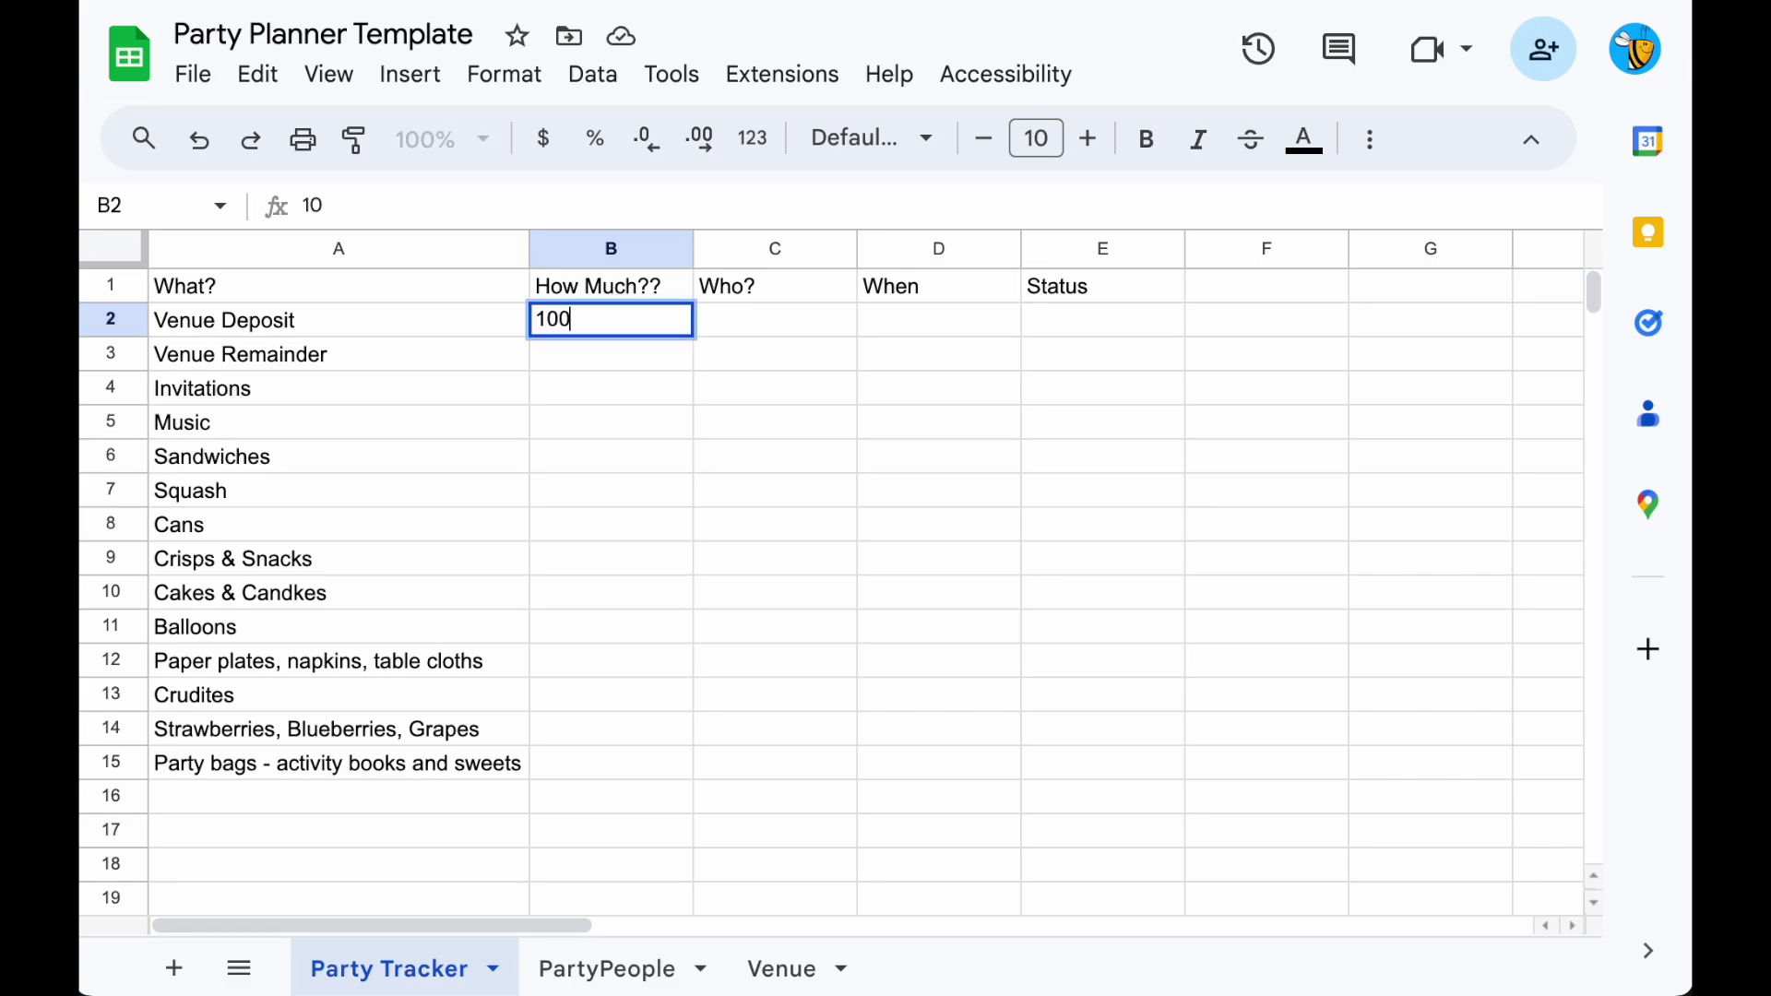
key("Return")
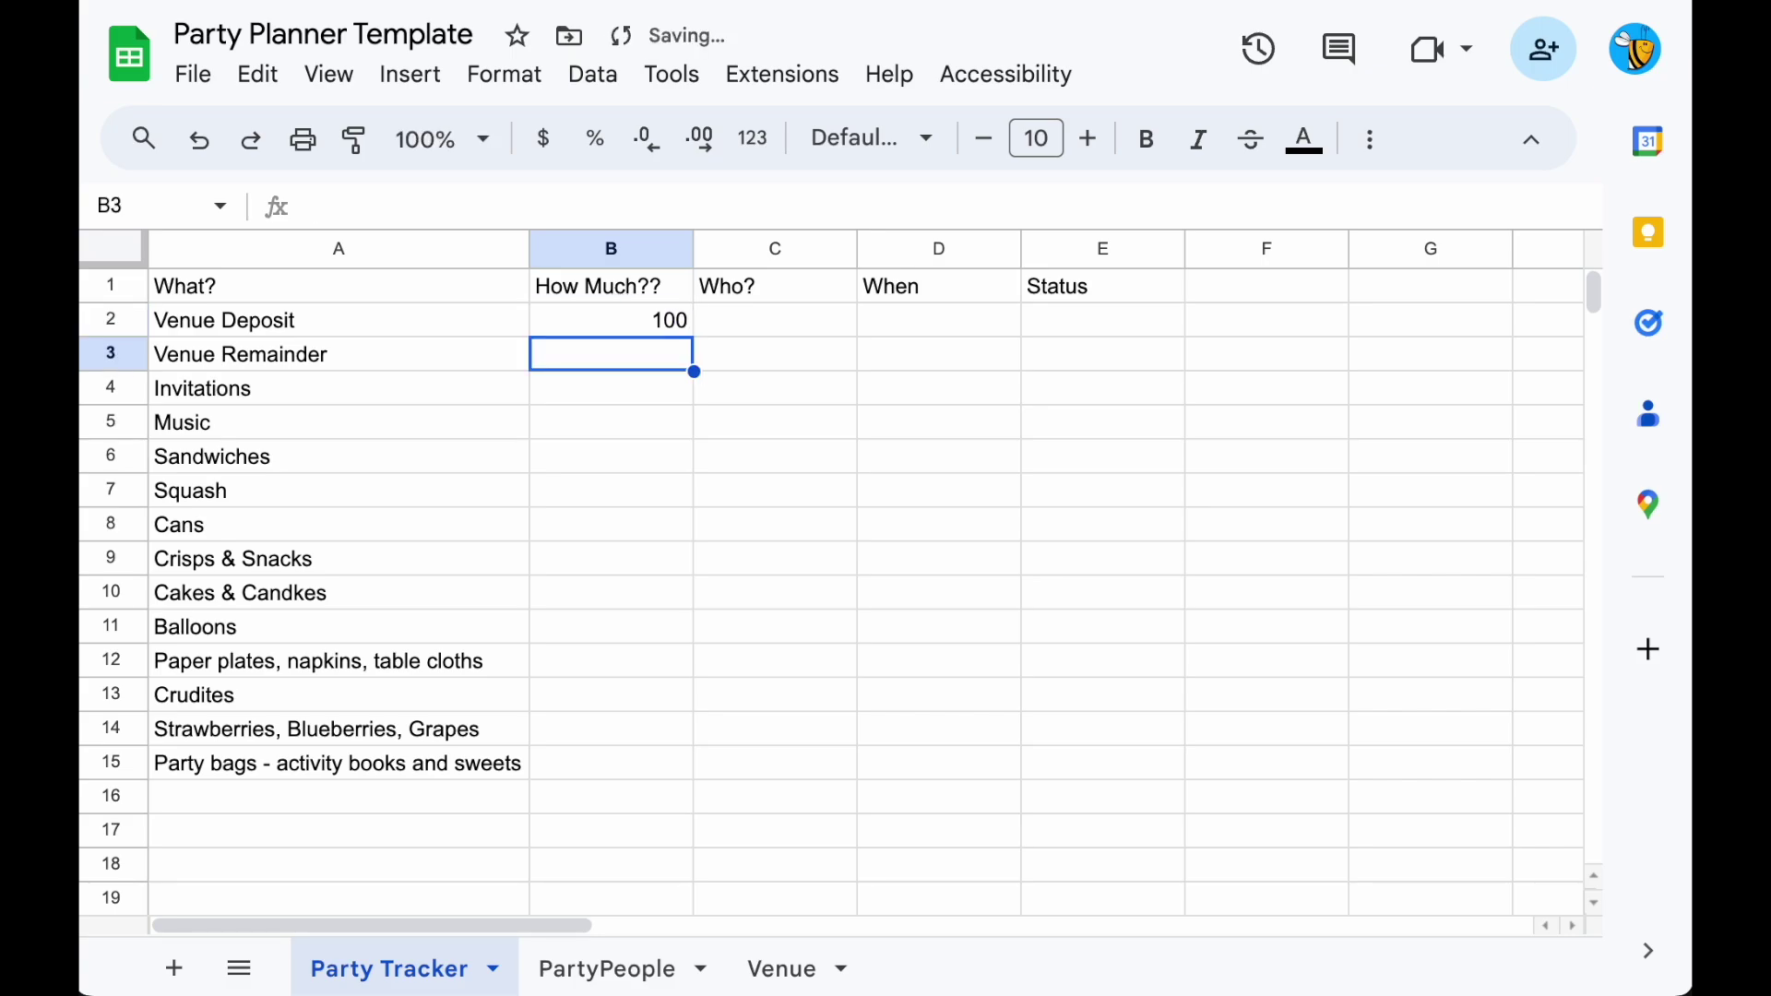
type("200")
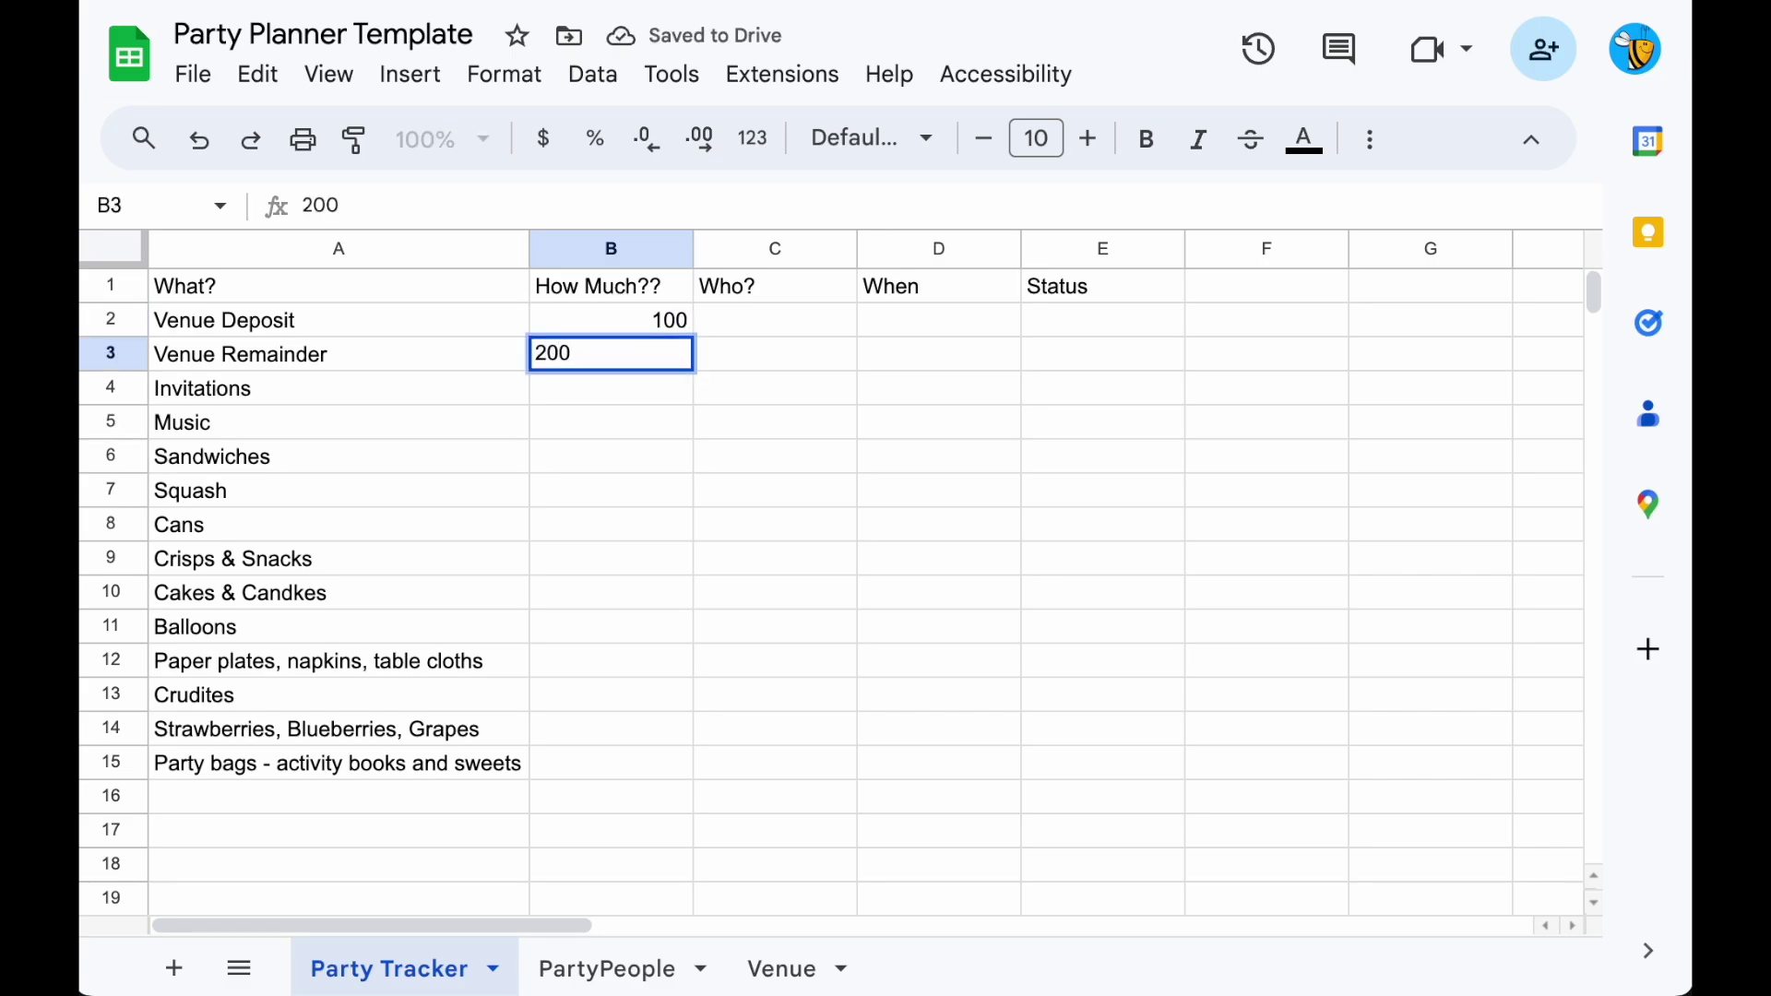
key("Return")
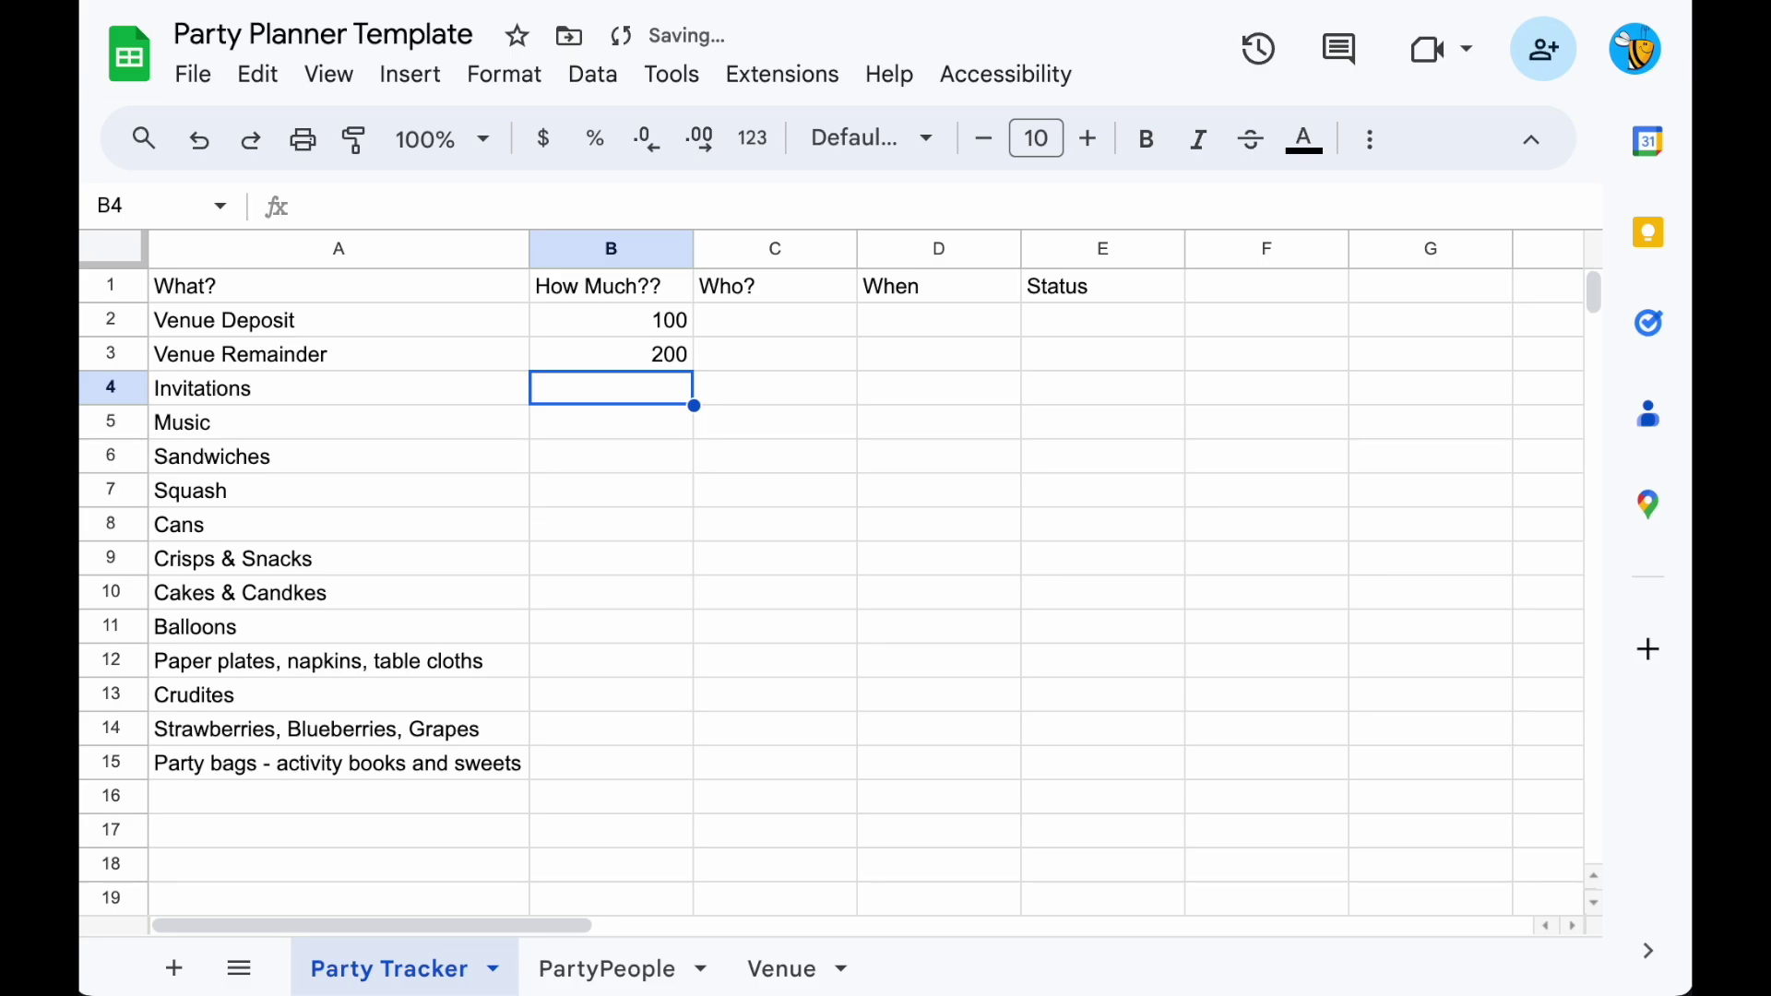
type("0")
key("Return")
Enter 100 as the cost of Music in cell B5.
key("Right")
key("Up")
key("Right")
key("Left")
key("Left")
key("Down")
type("1")
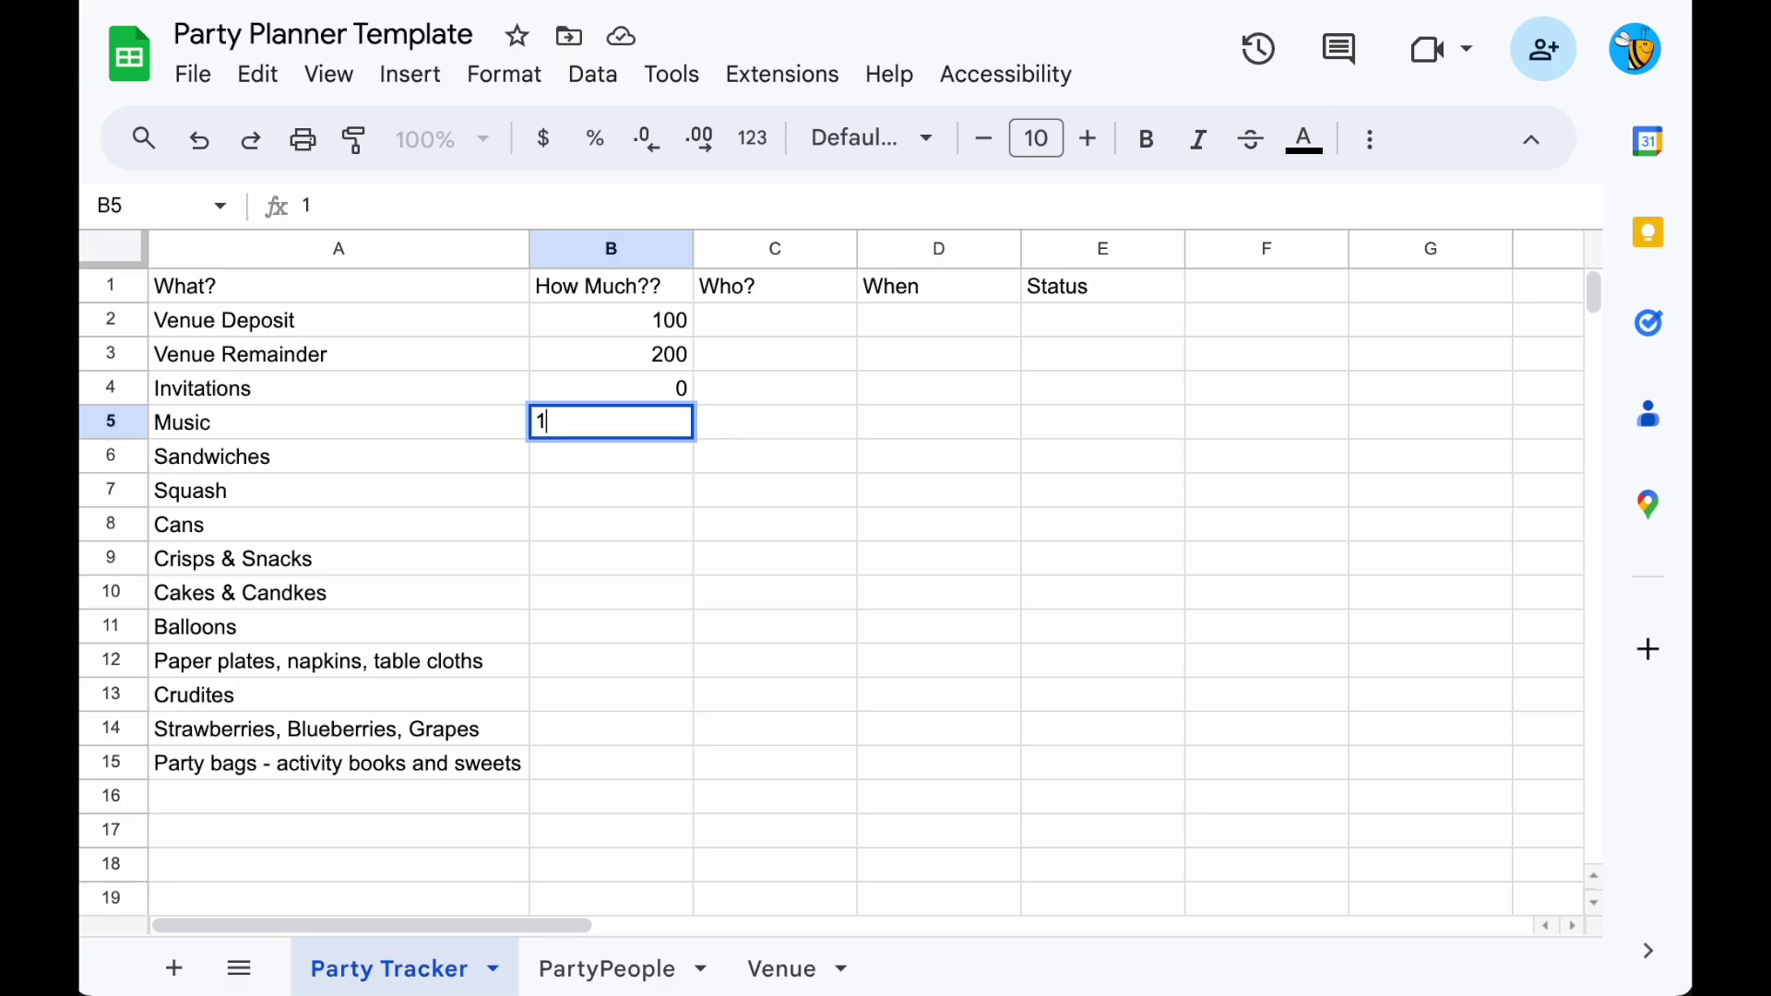
type("00")
key("Return")
Enter 50 as the cost of Sandwiches in cell B6.
key("Down")
key("Down")
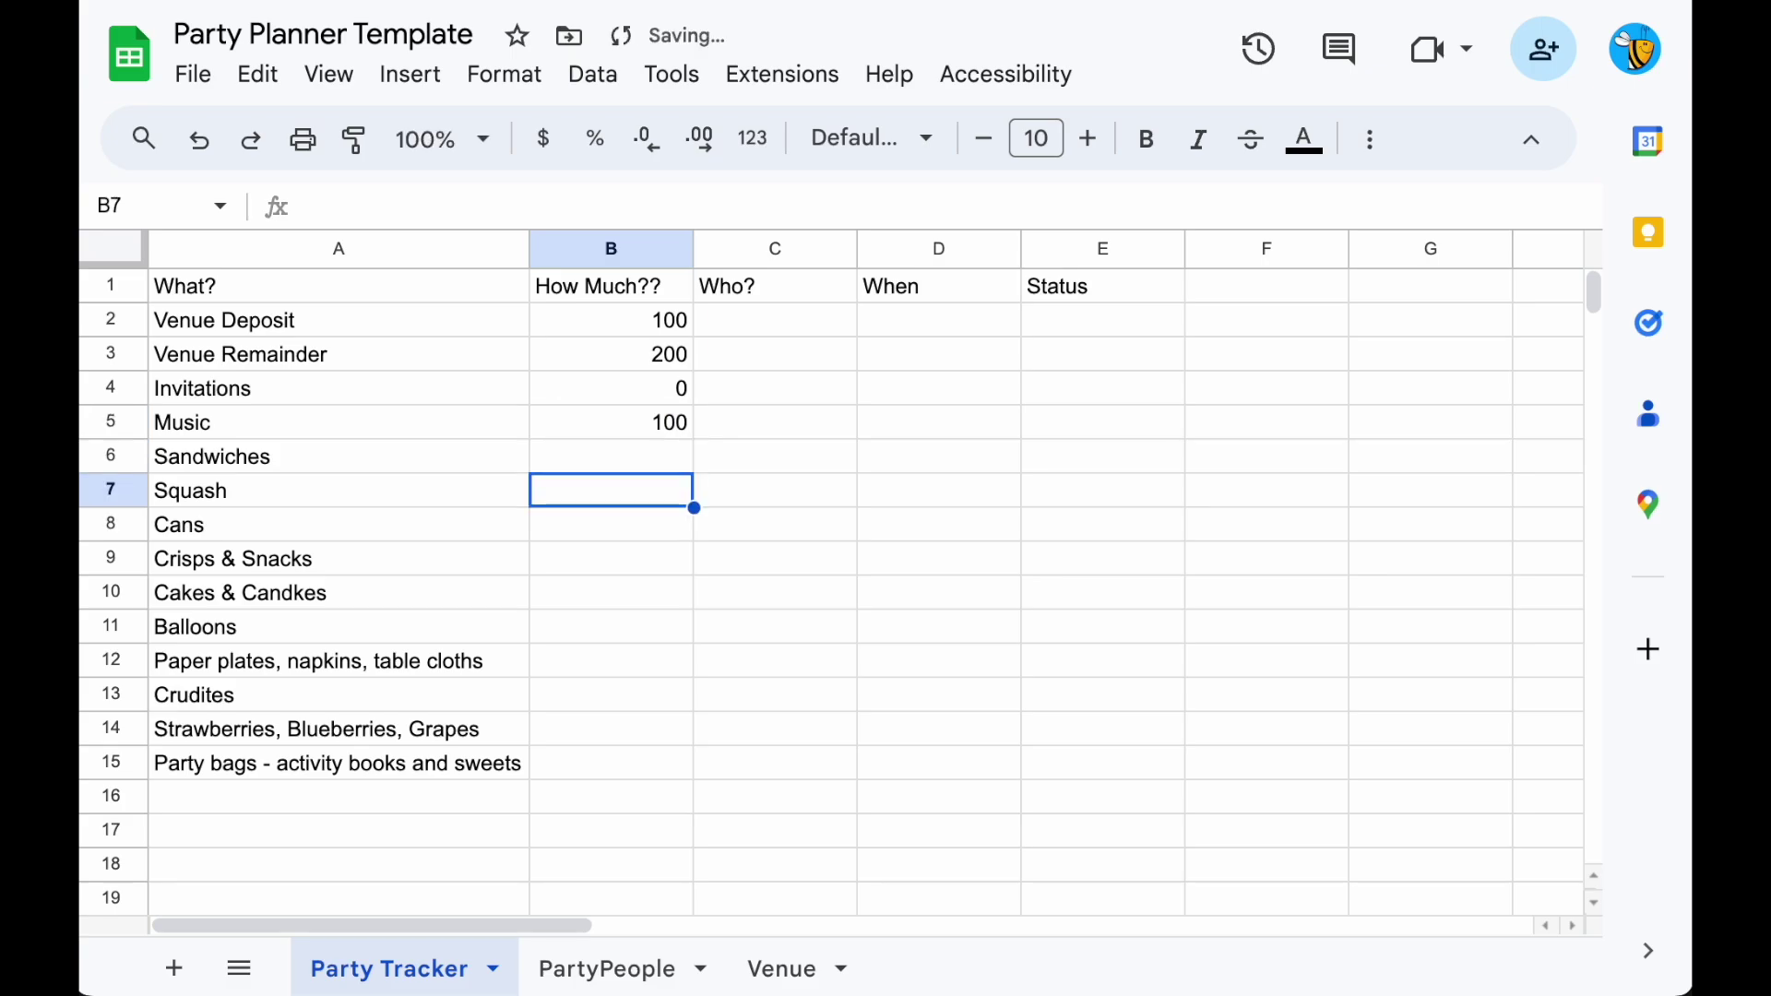
key("Up")
key("Up")
key("shift+Down")
key("shift+Down")
key("shift+Down")
key("shift+Down")
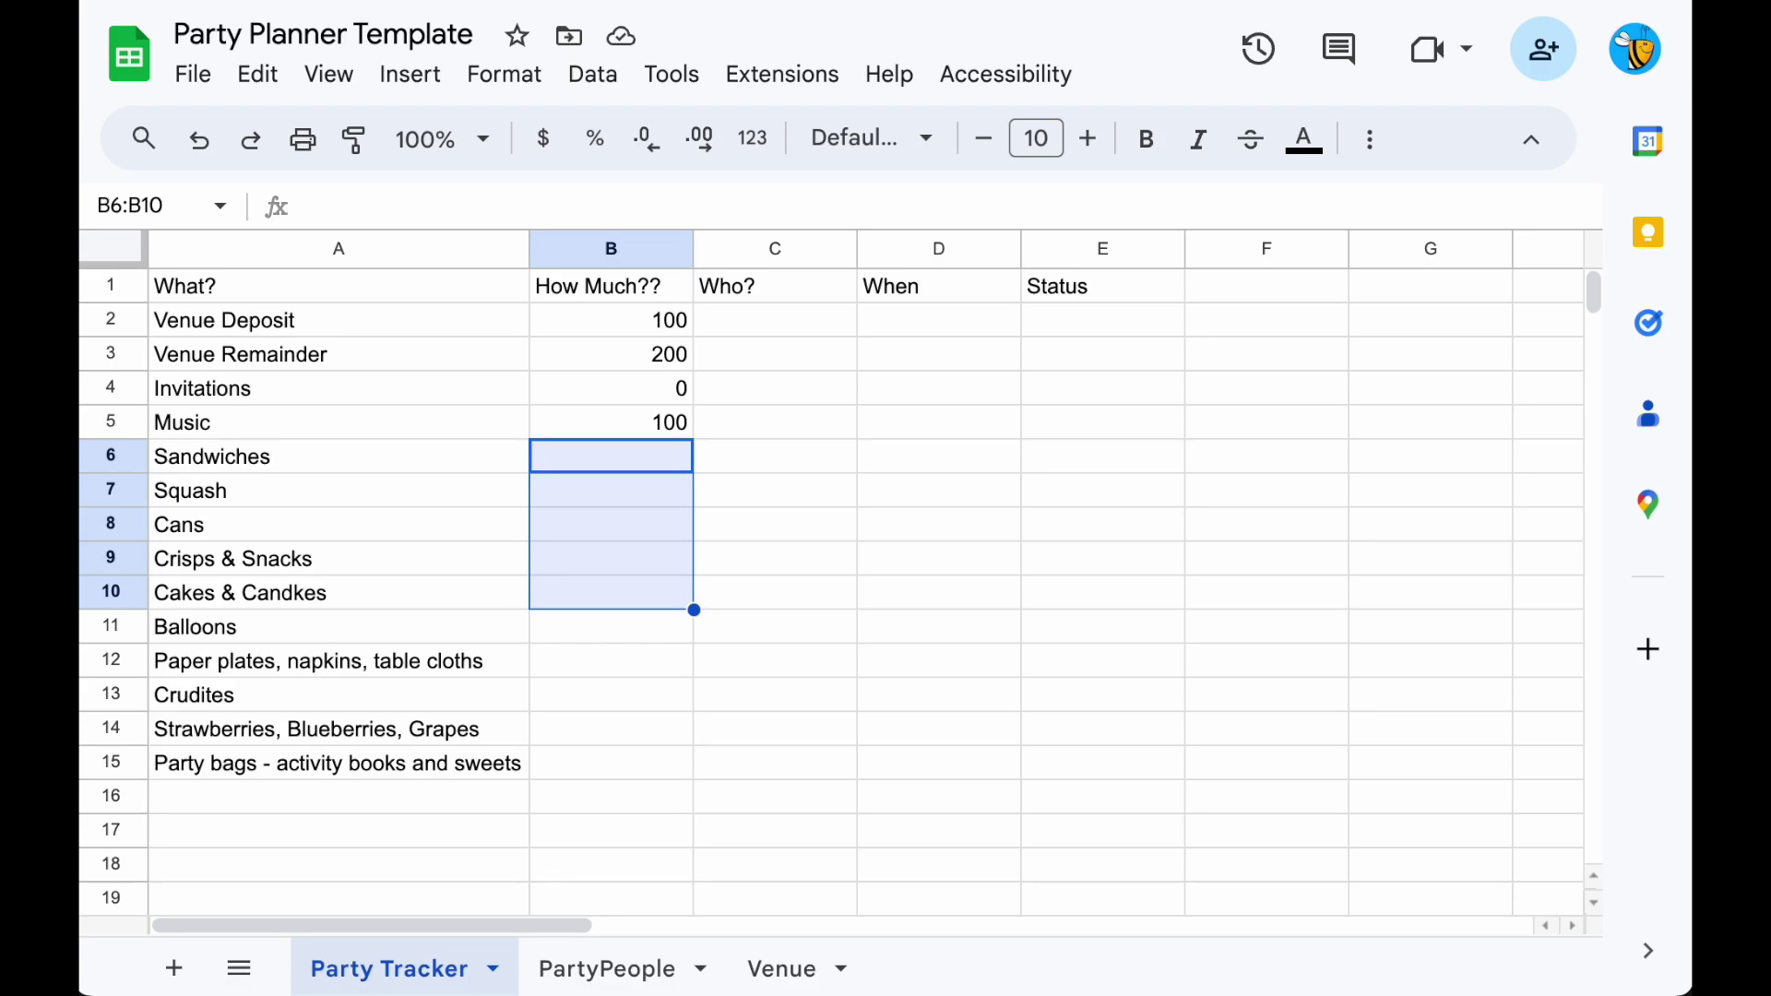
left_click(610, 456)
type("50")
key("Return")
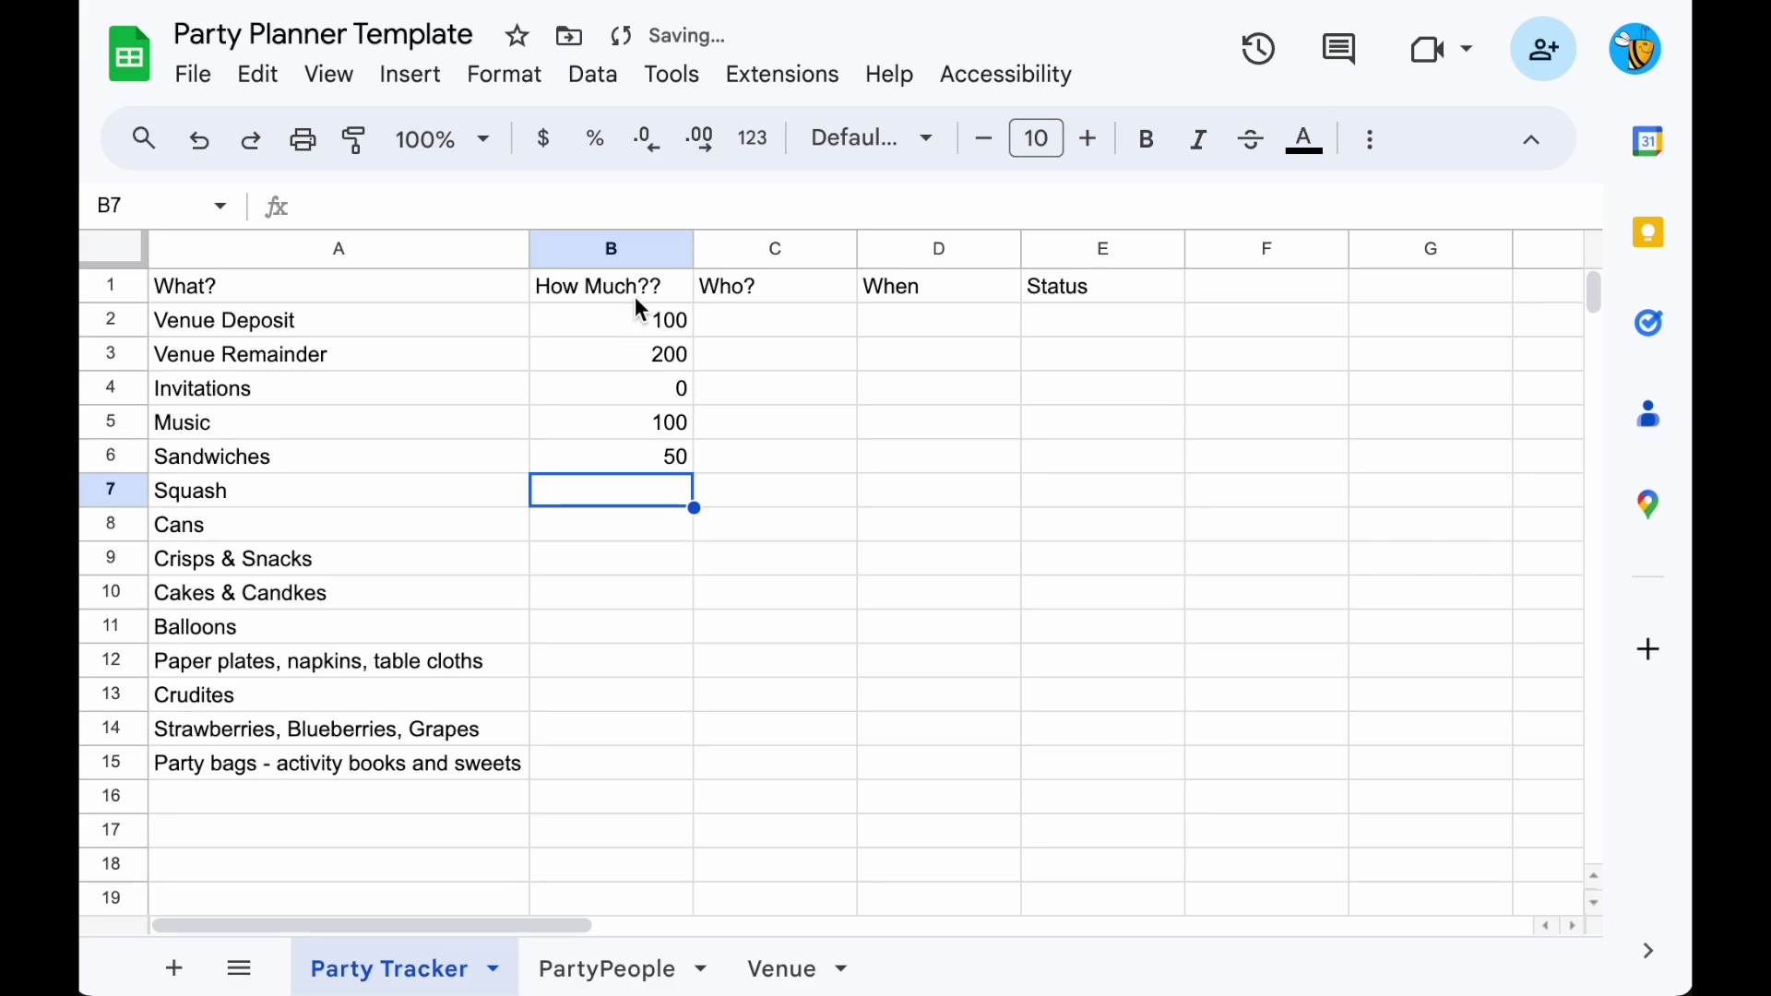
key("Up")
key("shift+Down")
key("shift+Down")
key("shift+Down")
key("shift+Down")
key("shift+Down")
key("Down")
key("Down")
key("Down")
key("Down")
key("Down")
key("Down")
key("Right")
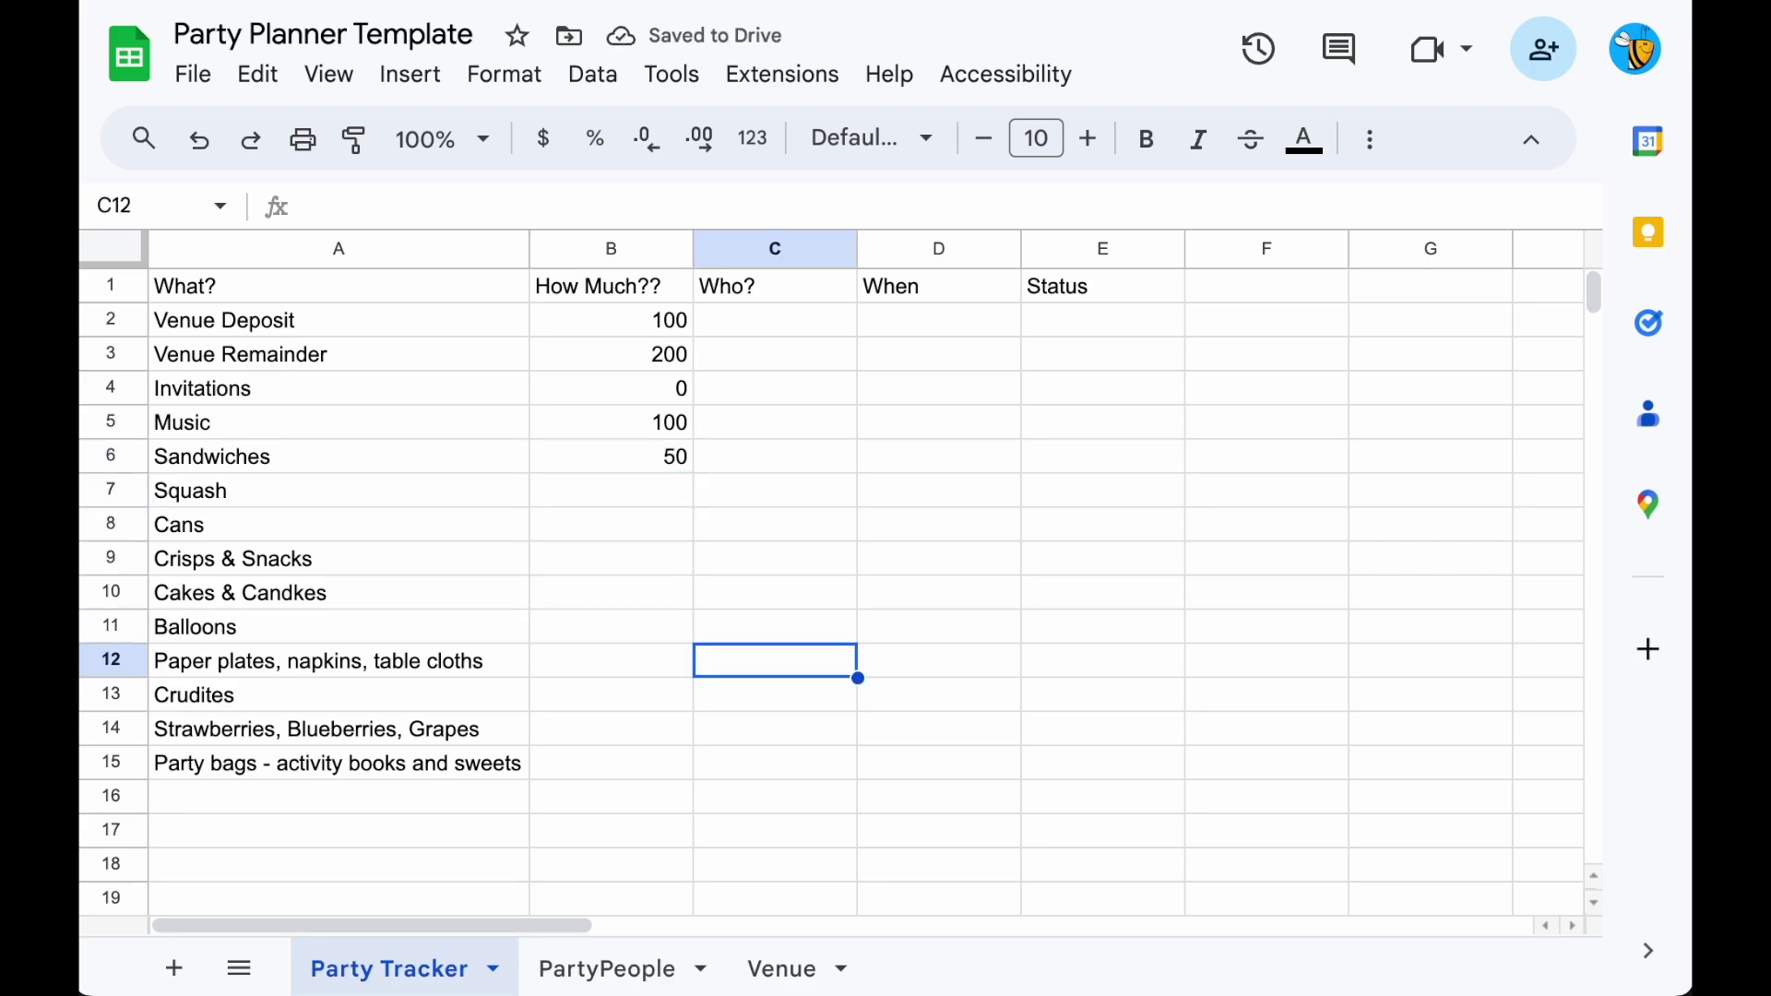
key("shift+Down")
key("shift+Down")
key("shift+Down")
key("Up")
key("Down")
type("5")
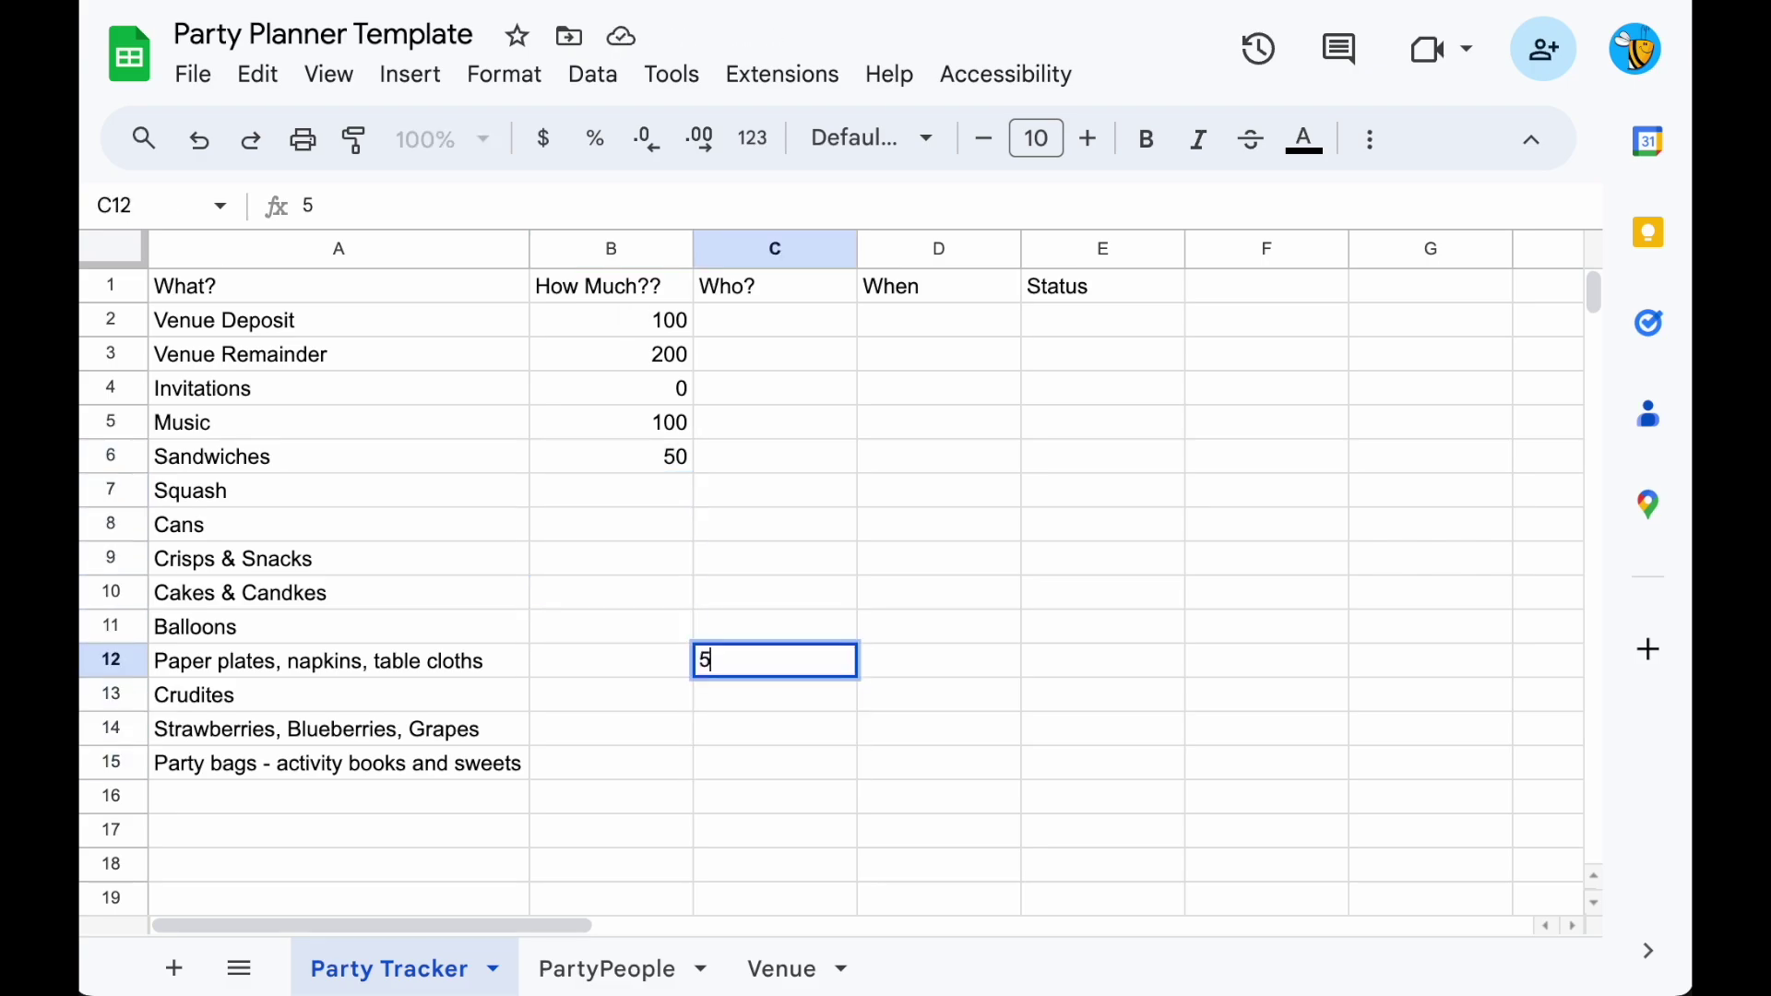
key("Return")
key("Up")
key("Left")
key("Right")
key("Delete")
Enter 50 as the cost of paper plates, napkins and table cloths in cell B12.
key("Left")
type("50")
key("Return")
Add a dropdown data validation rule to the Who? cells C2 to C15, with a helper's first name as the first option.
left_click(752, 343)
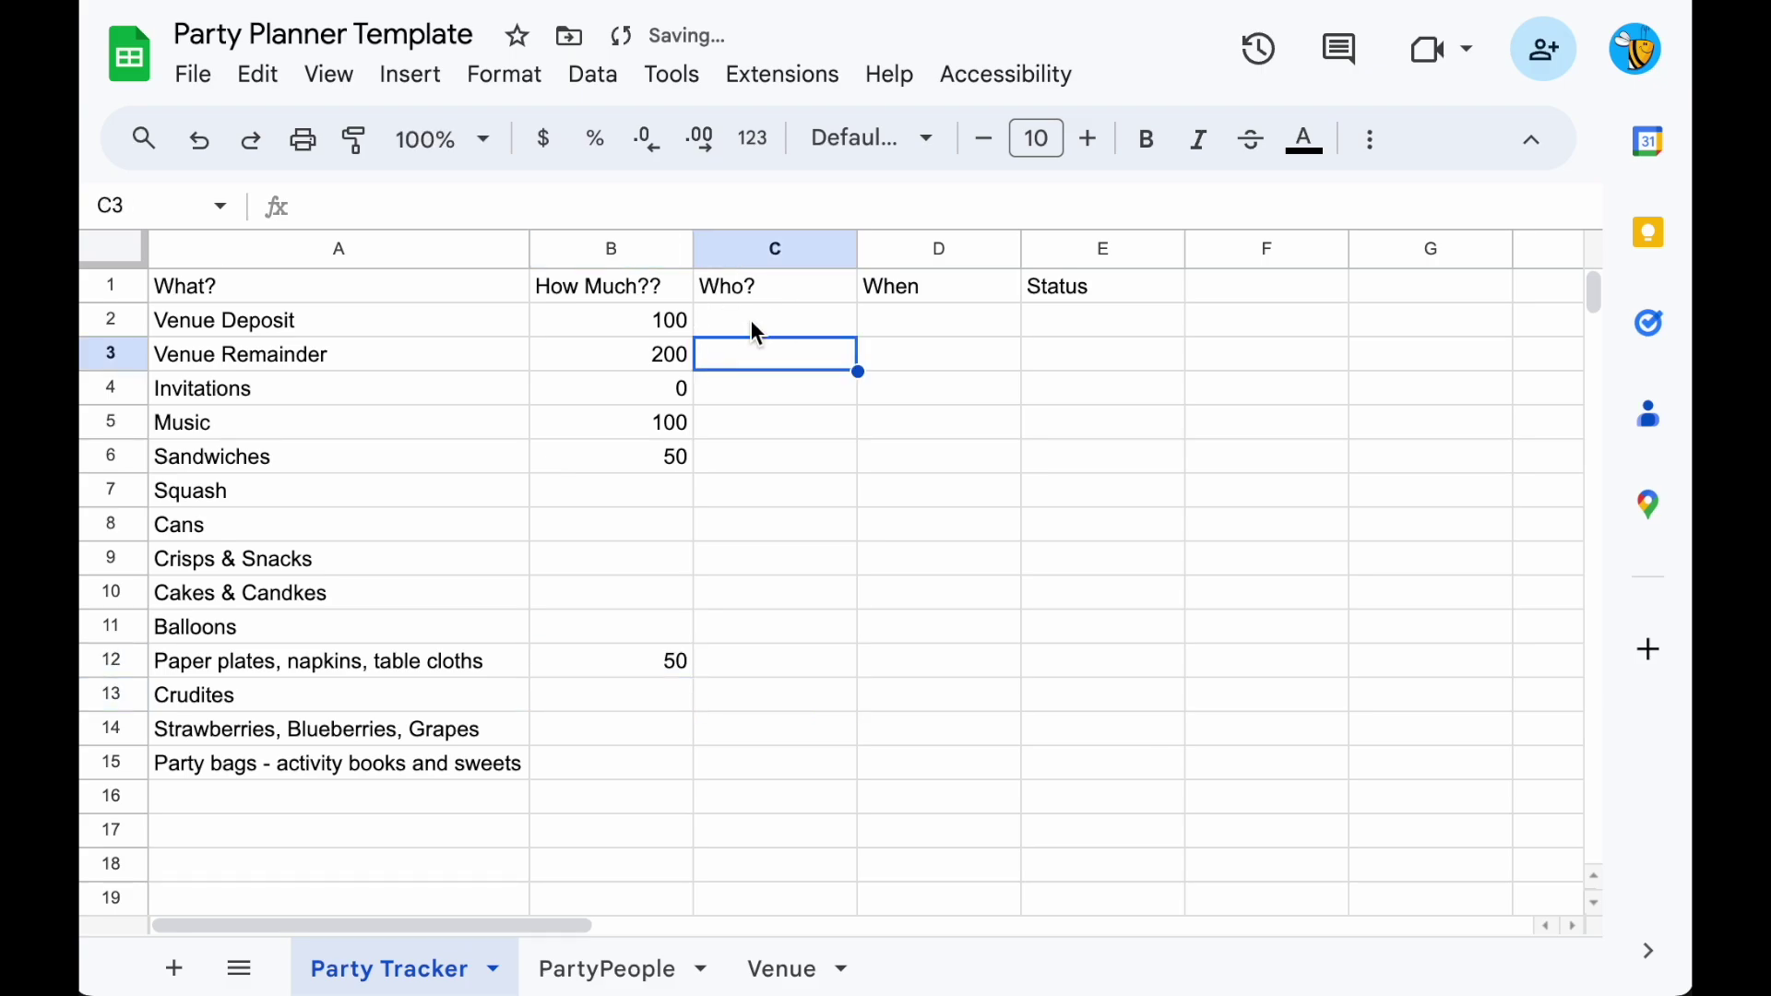
left_click(749, 314)
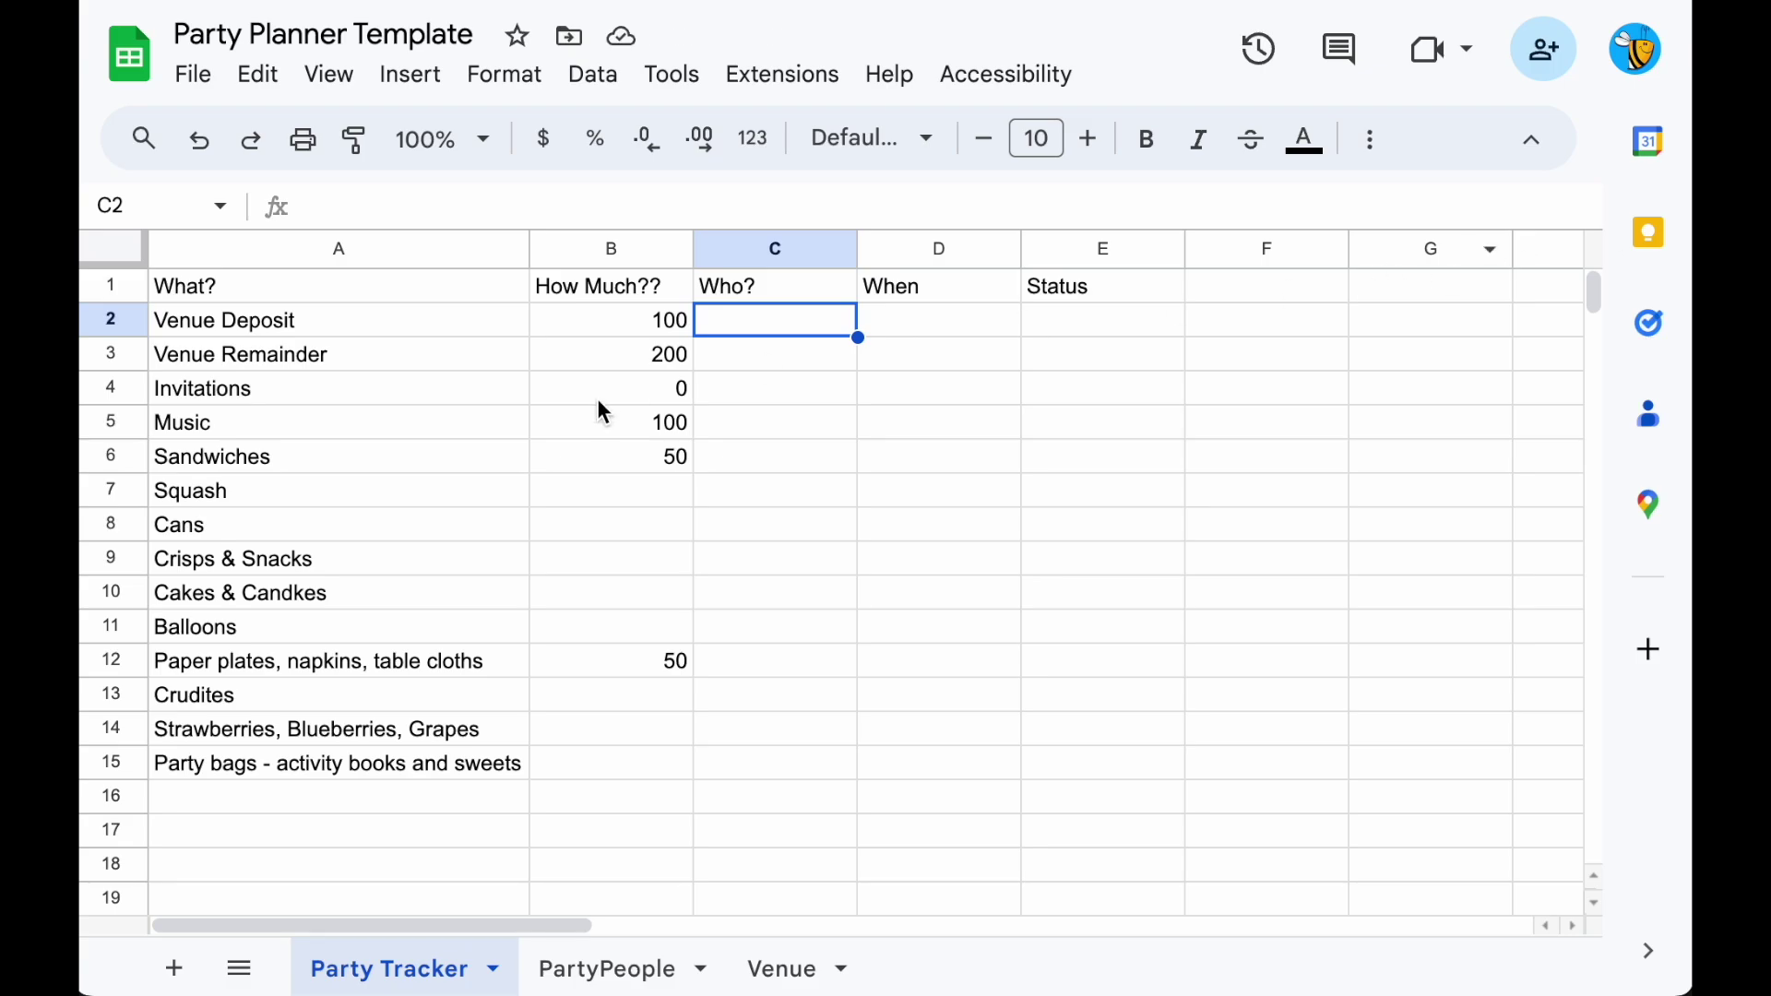
left_click(747, 760, "shift")
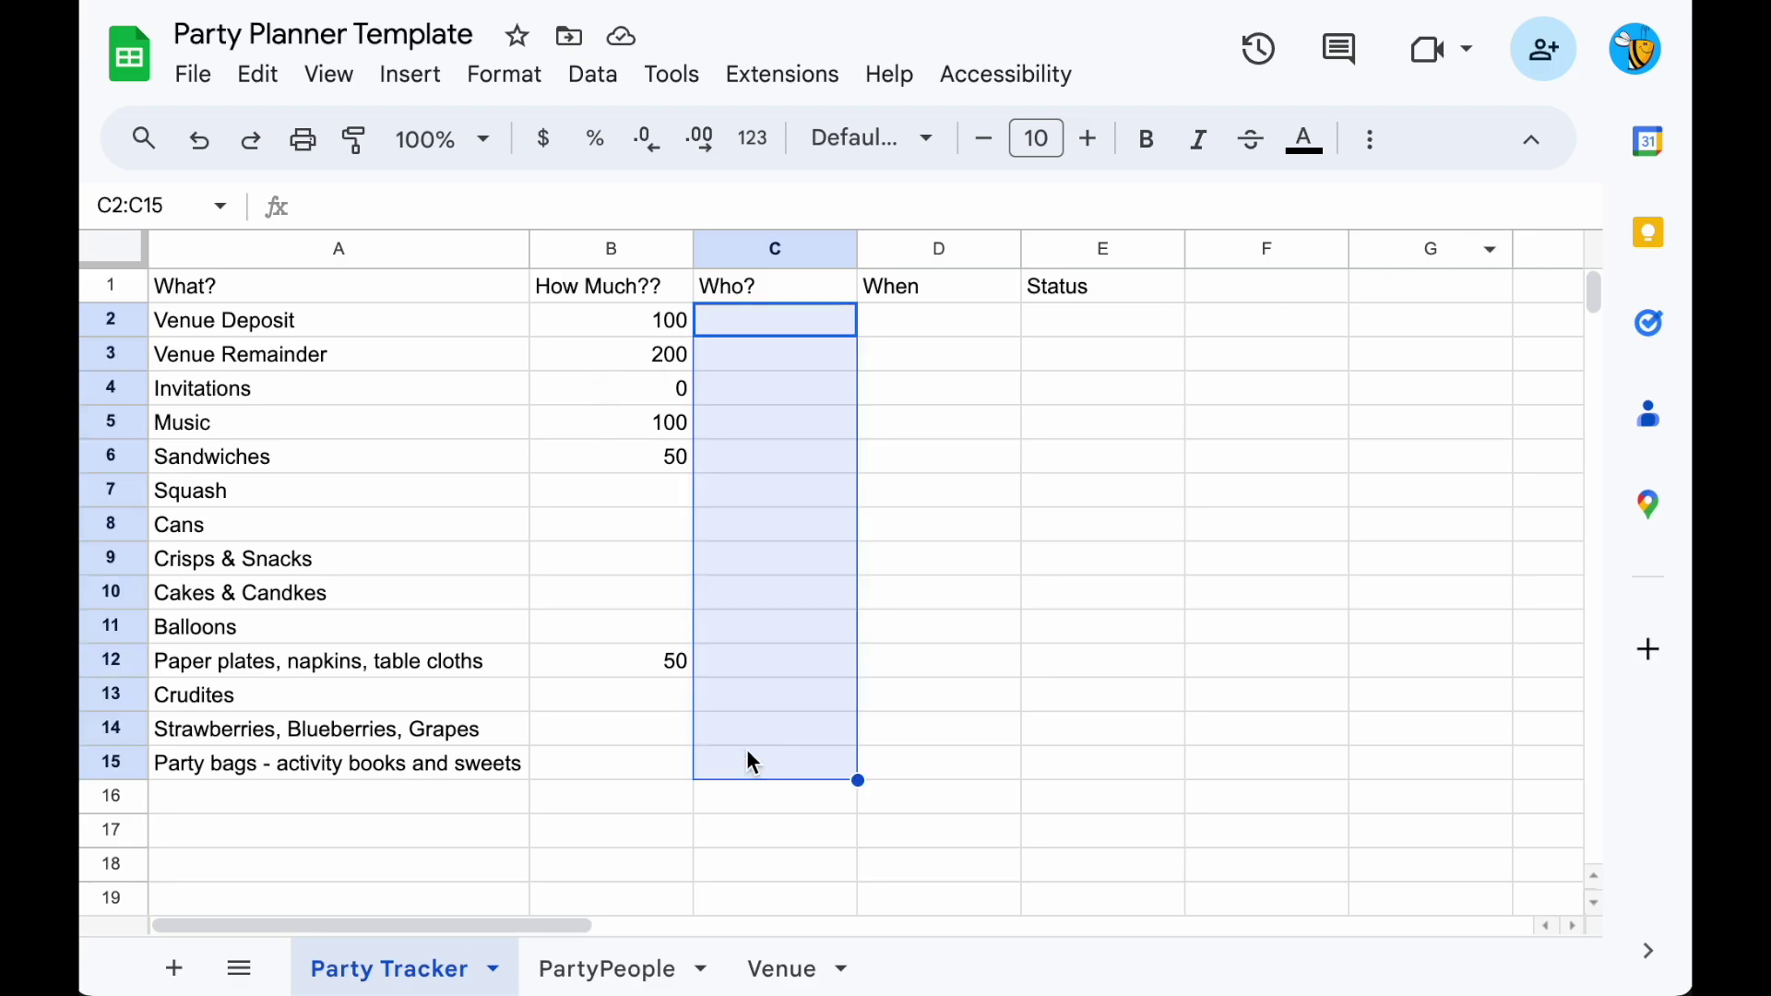
left_click(616, 78)
left_click(707, 785)
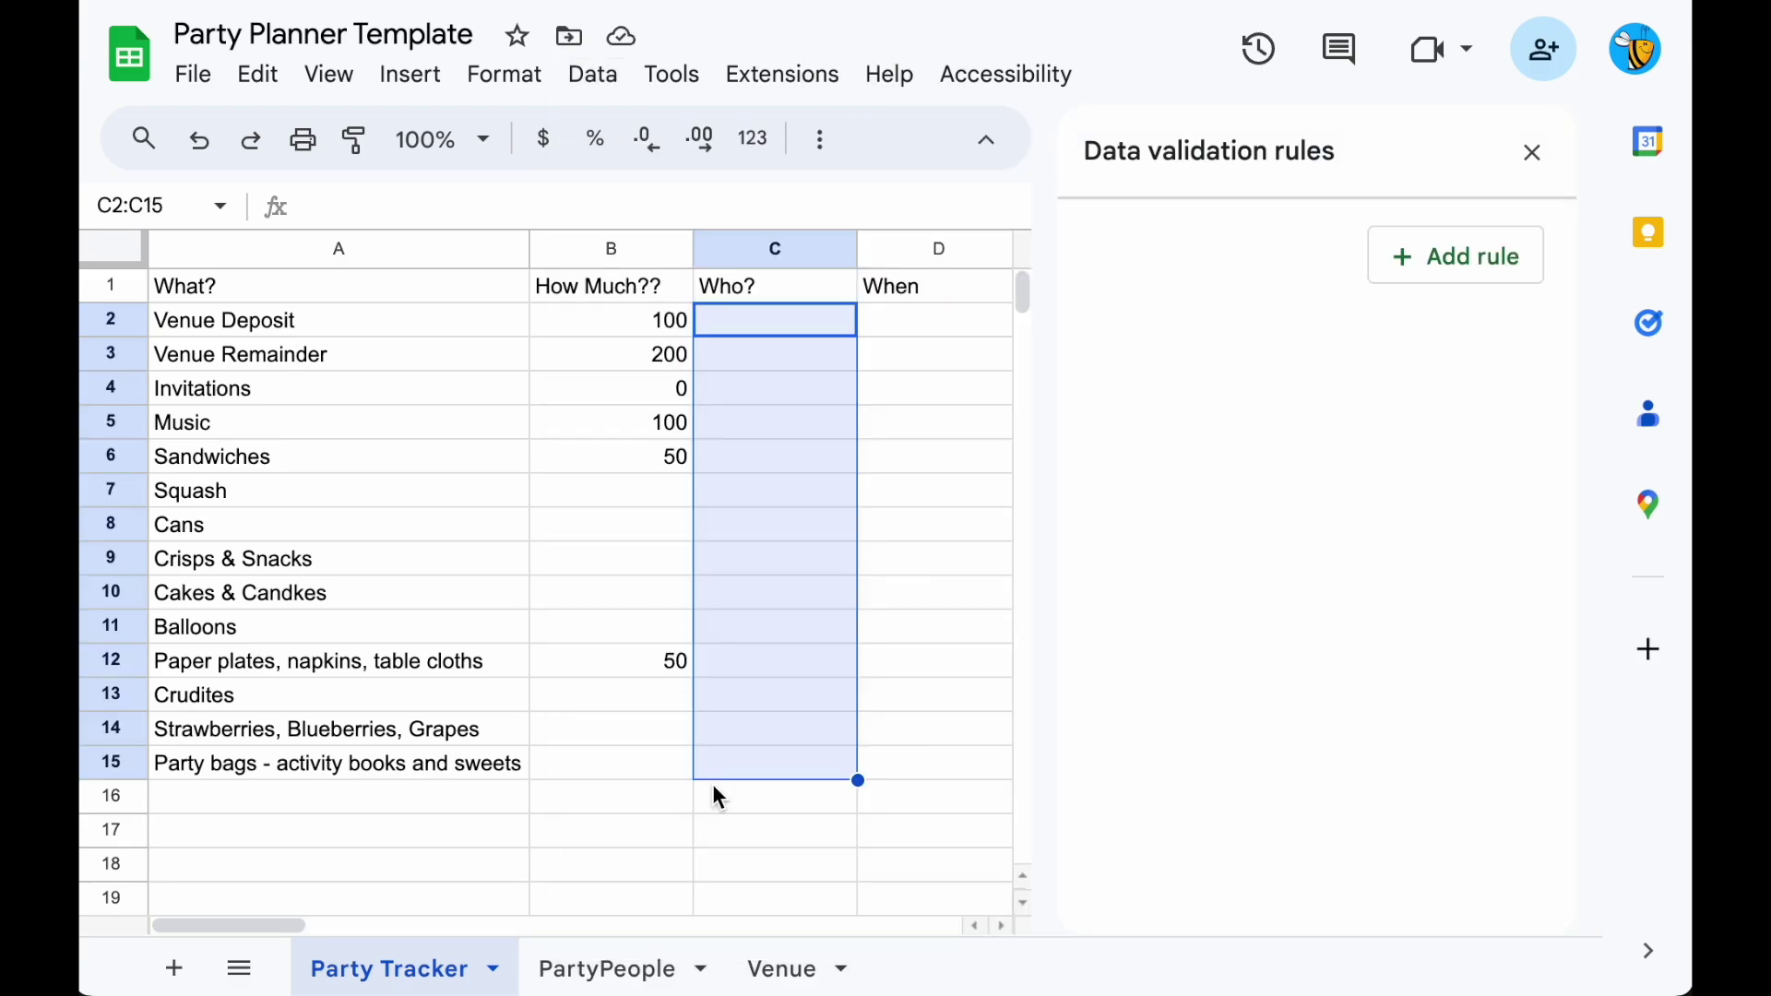
left_click(1432, 254)
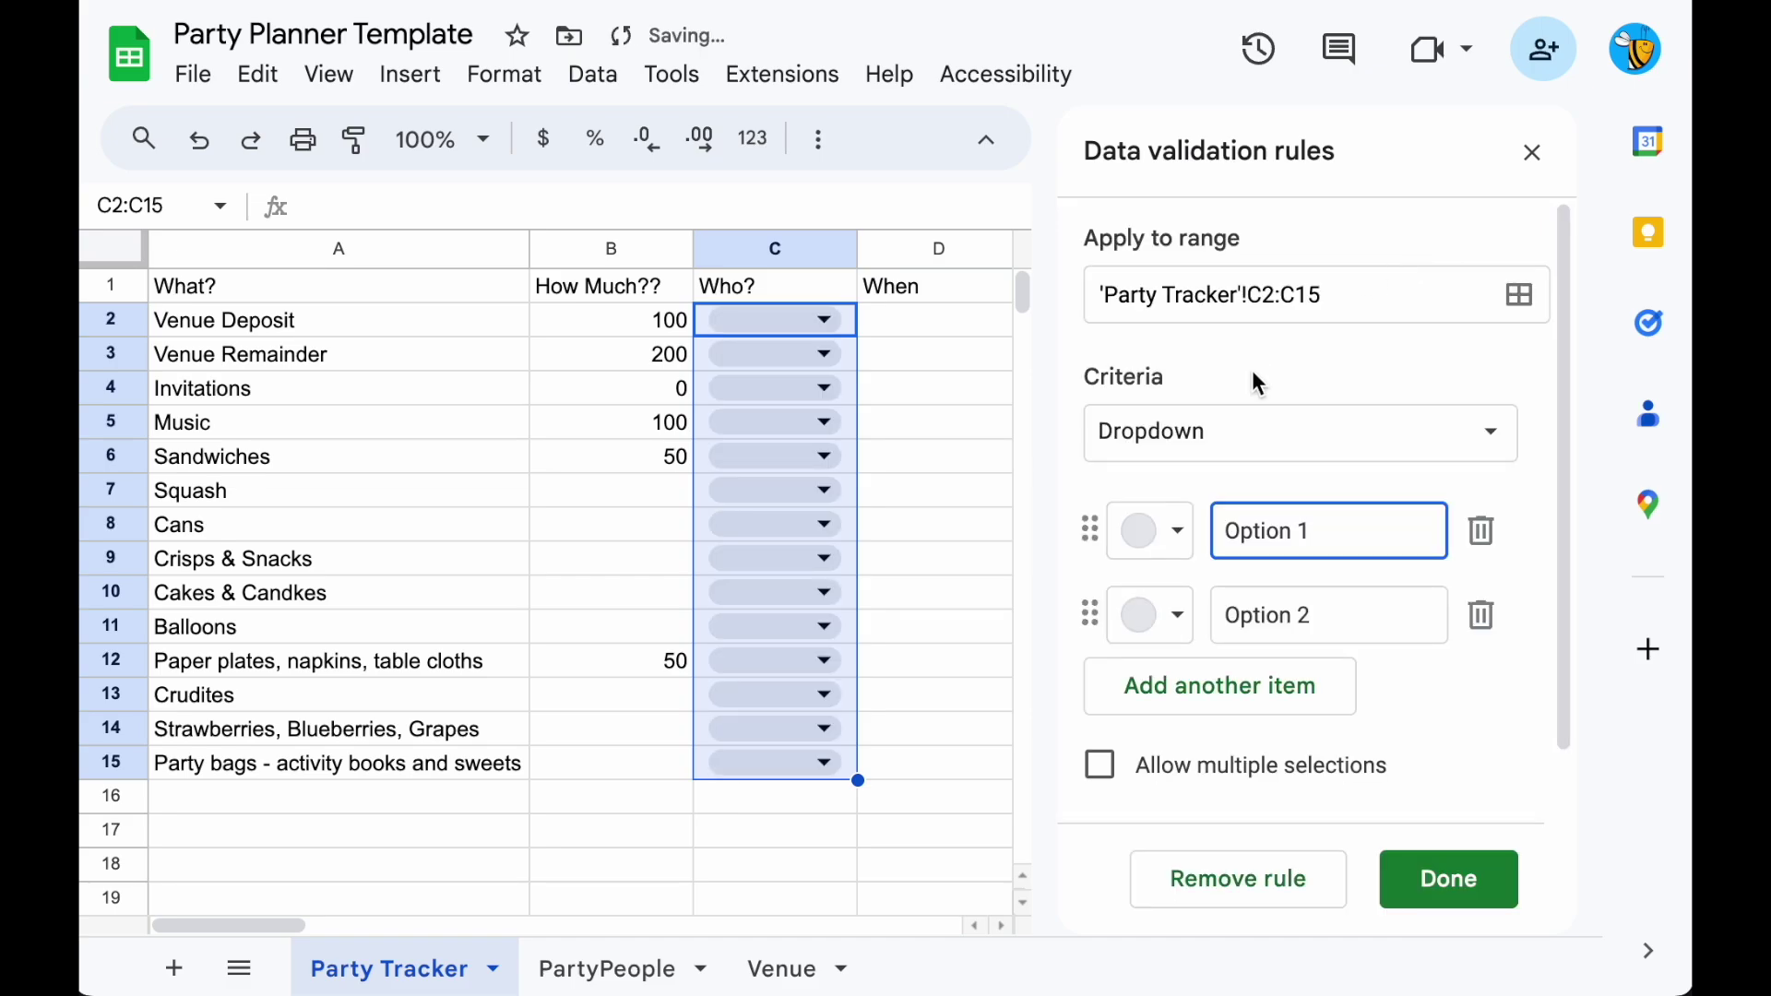
left_click(1317, 521)
type("Sarah")
Insert a ninja emoji into cell C2 as a source for the dropdown labels.
left_click(415, 77)
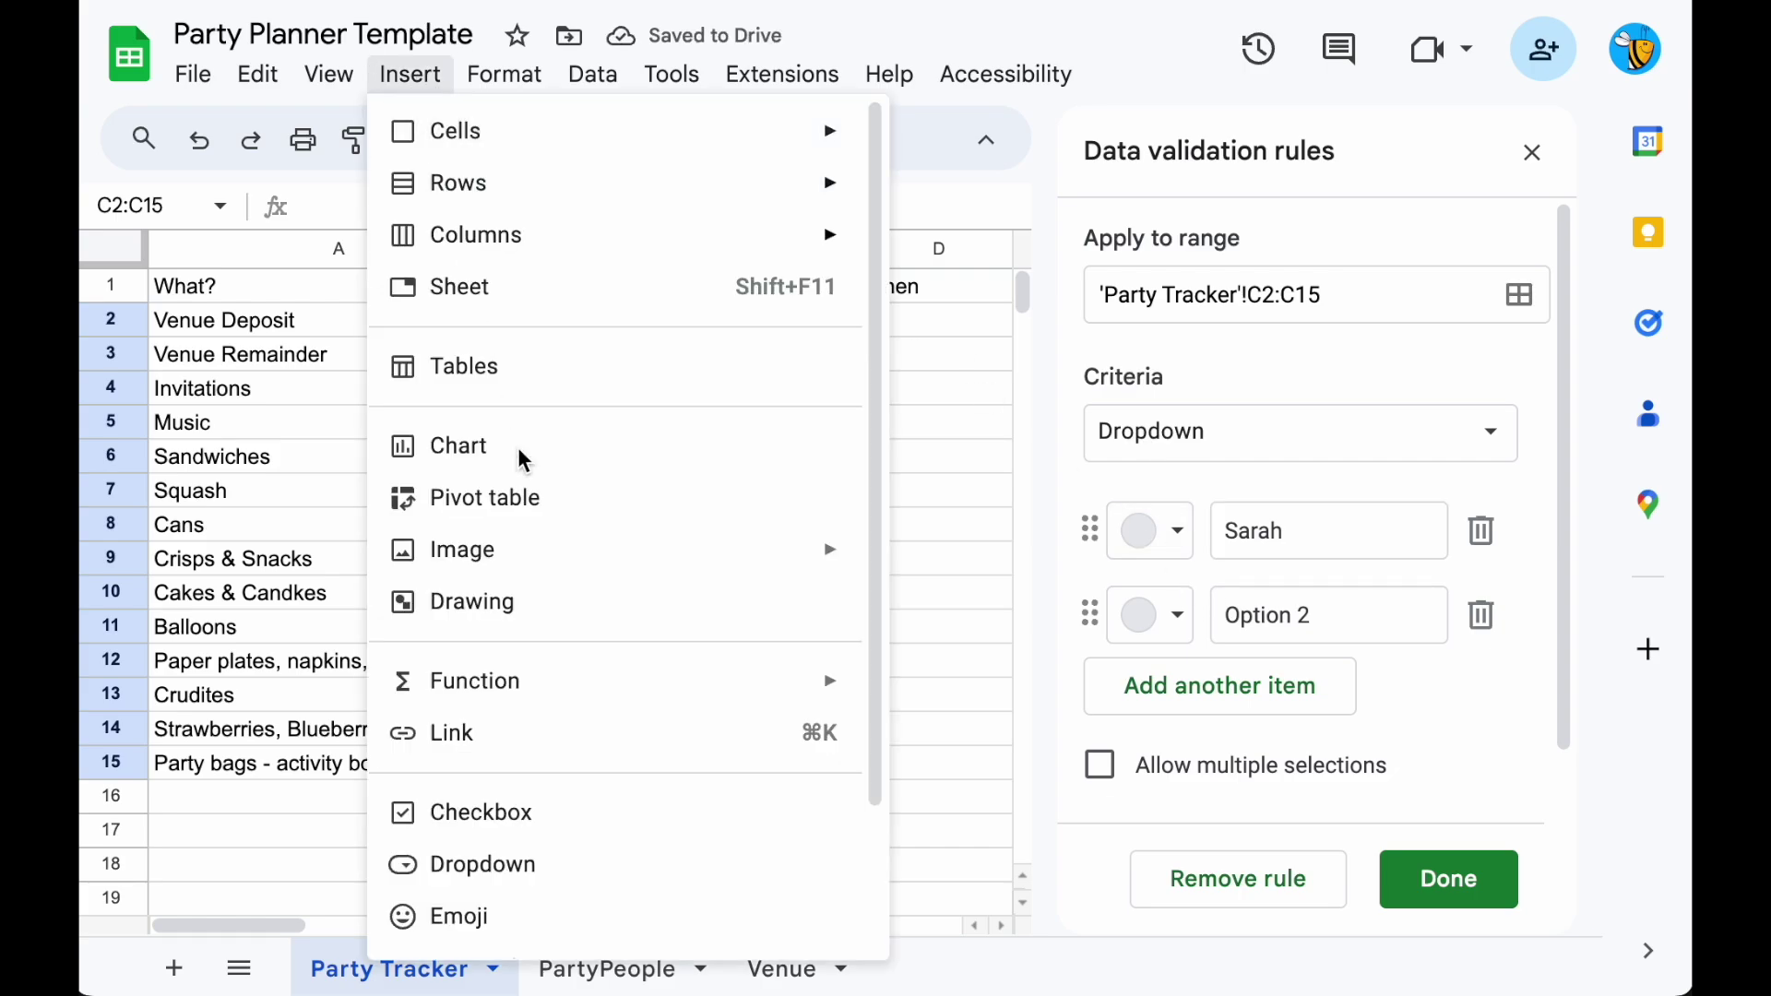
scroll(557, 735, "down", 2)
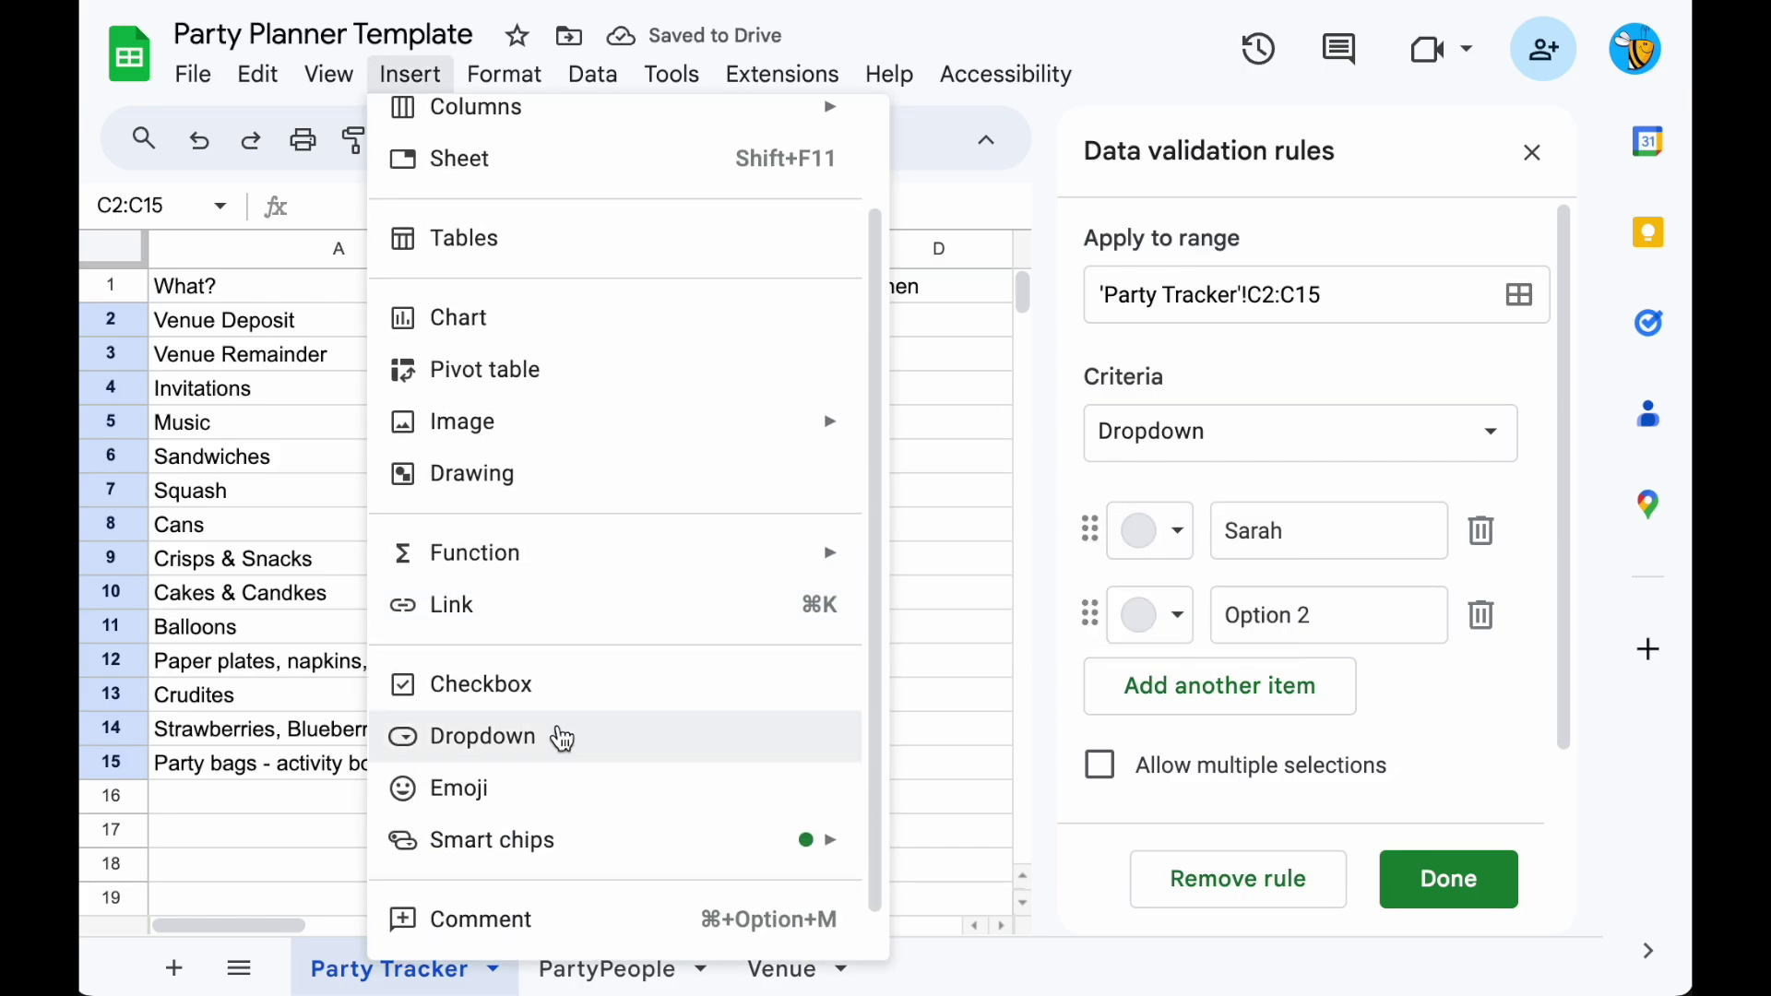
left_click(551, 776)
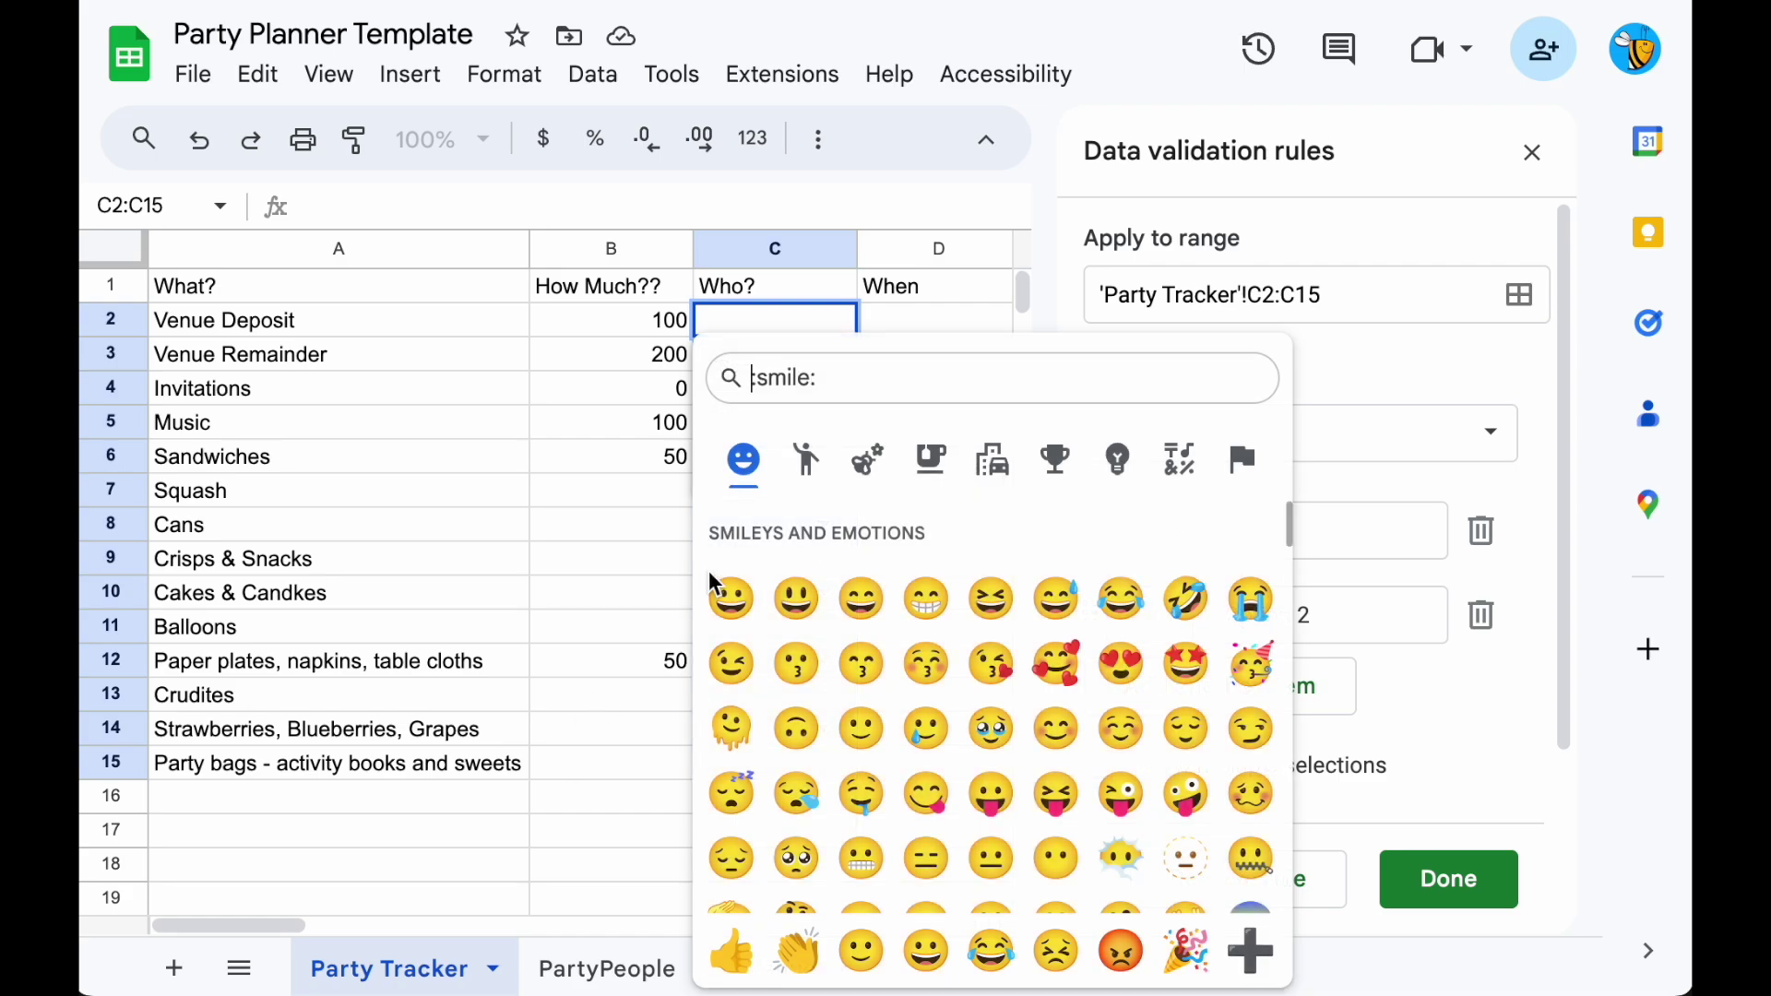
type("ninj")
left_click(728, 527)
Enter the second helper's first name as the second dropdown option and append the ninja emoji to the first option.
left_click(1328, 612)
key("ctrl+a")
type("Charlotte")
left_click(1336, 530)
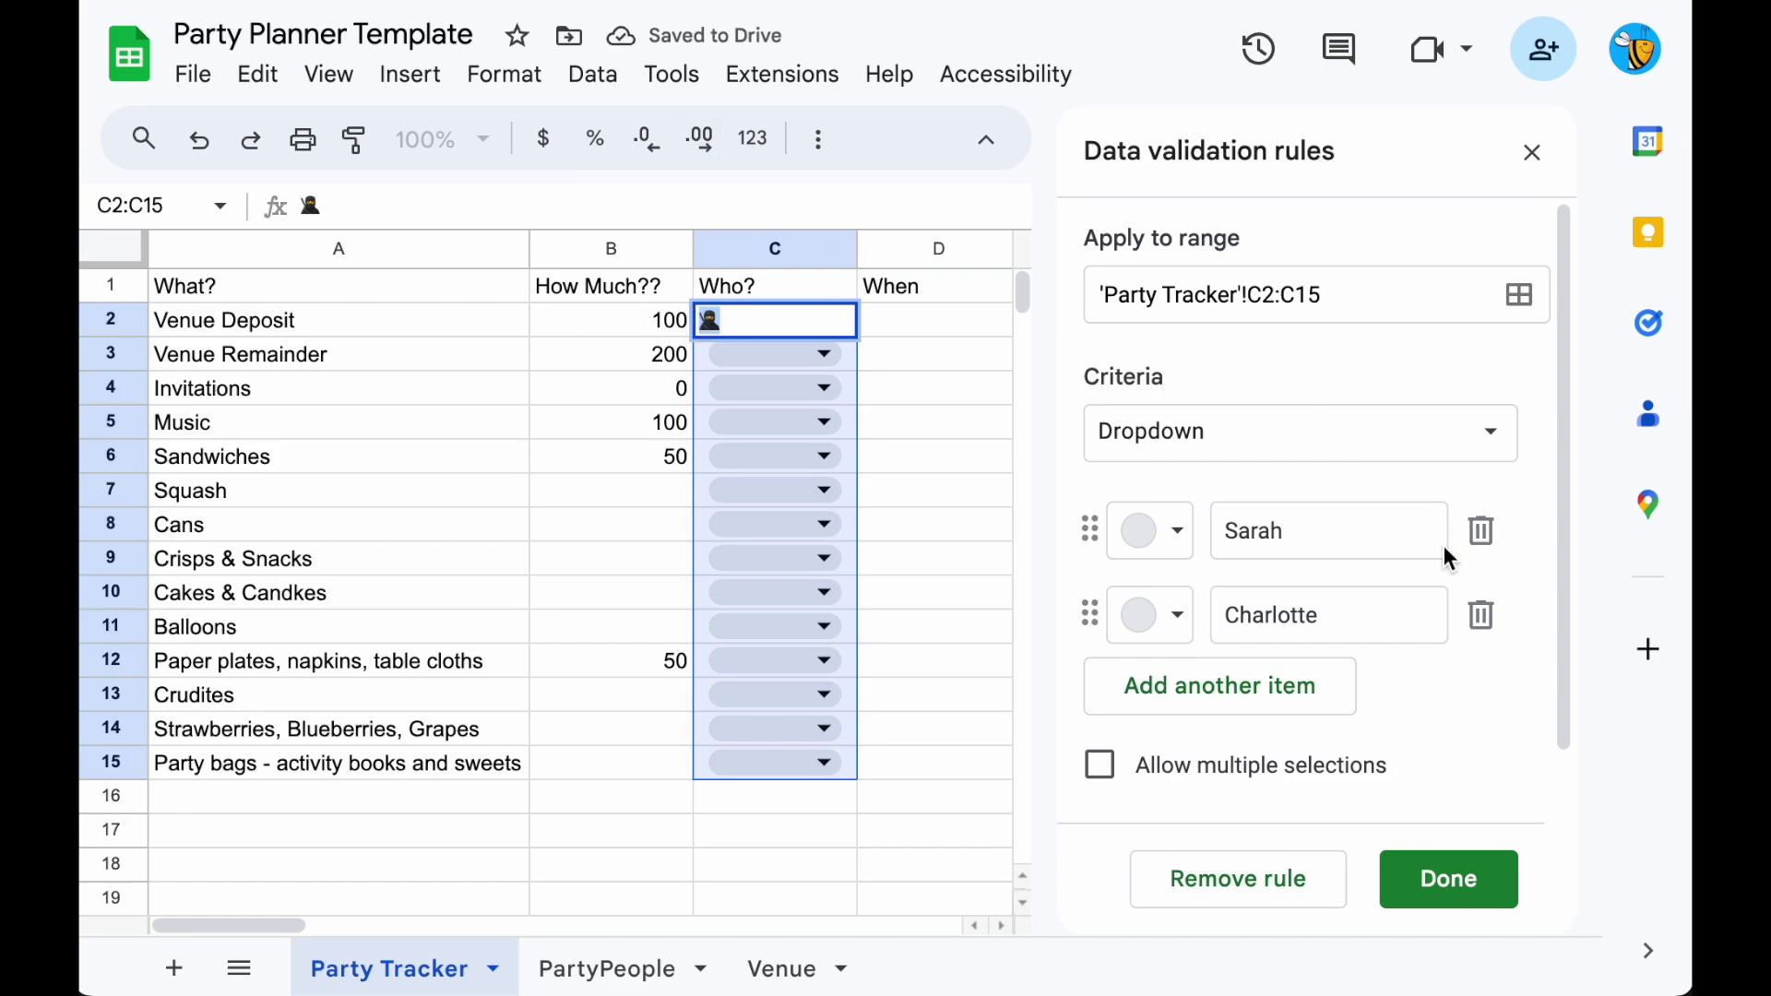
type("🥷")
Find a fairy emoji through cell C2 and append it to the second helper's dropdown option.
left_click(1340, 613)
left_click(411, 74)
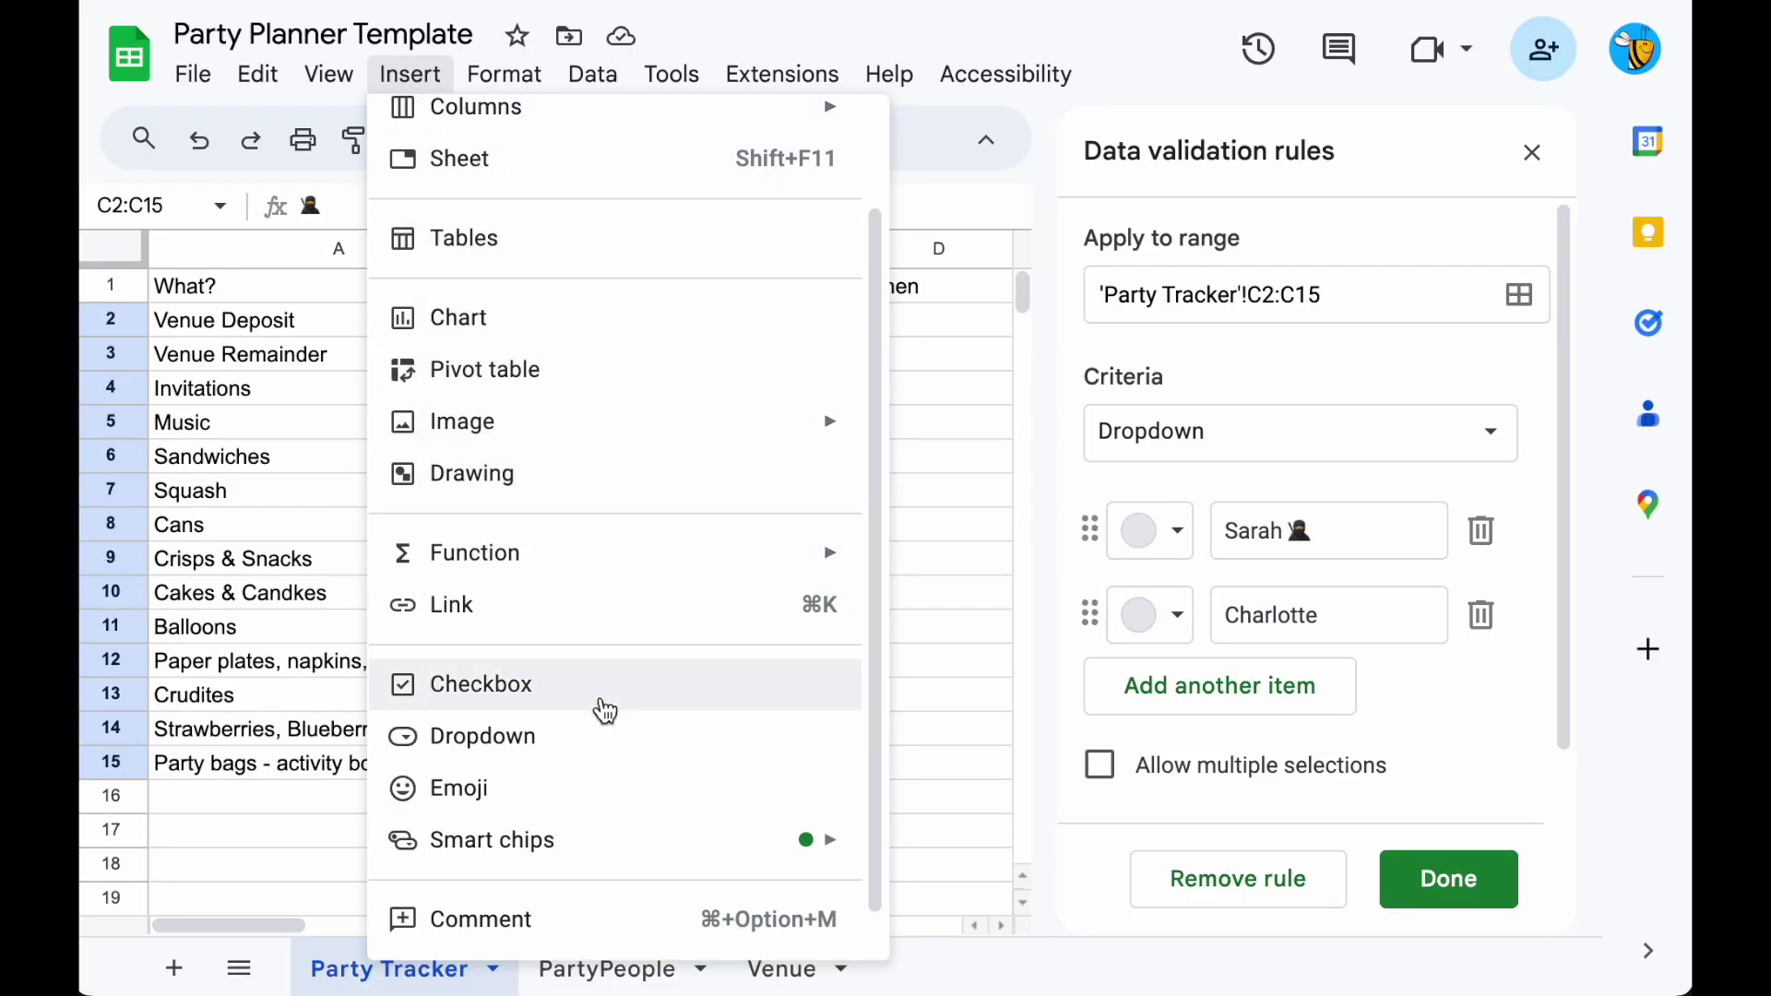
left_click(604, 795)
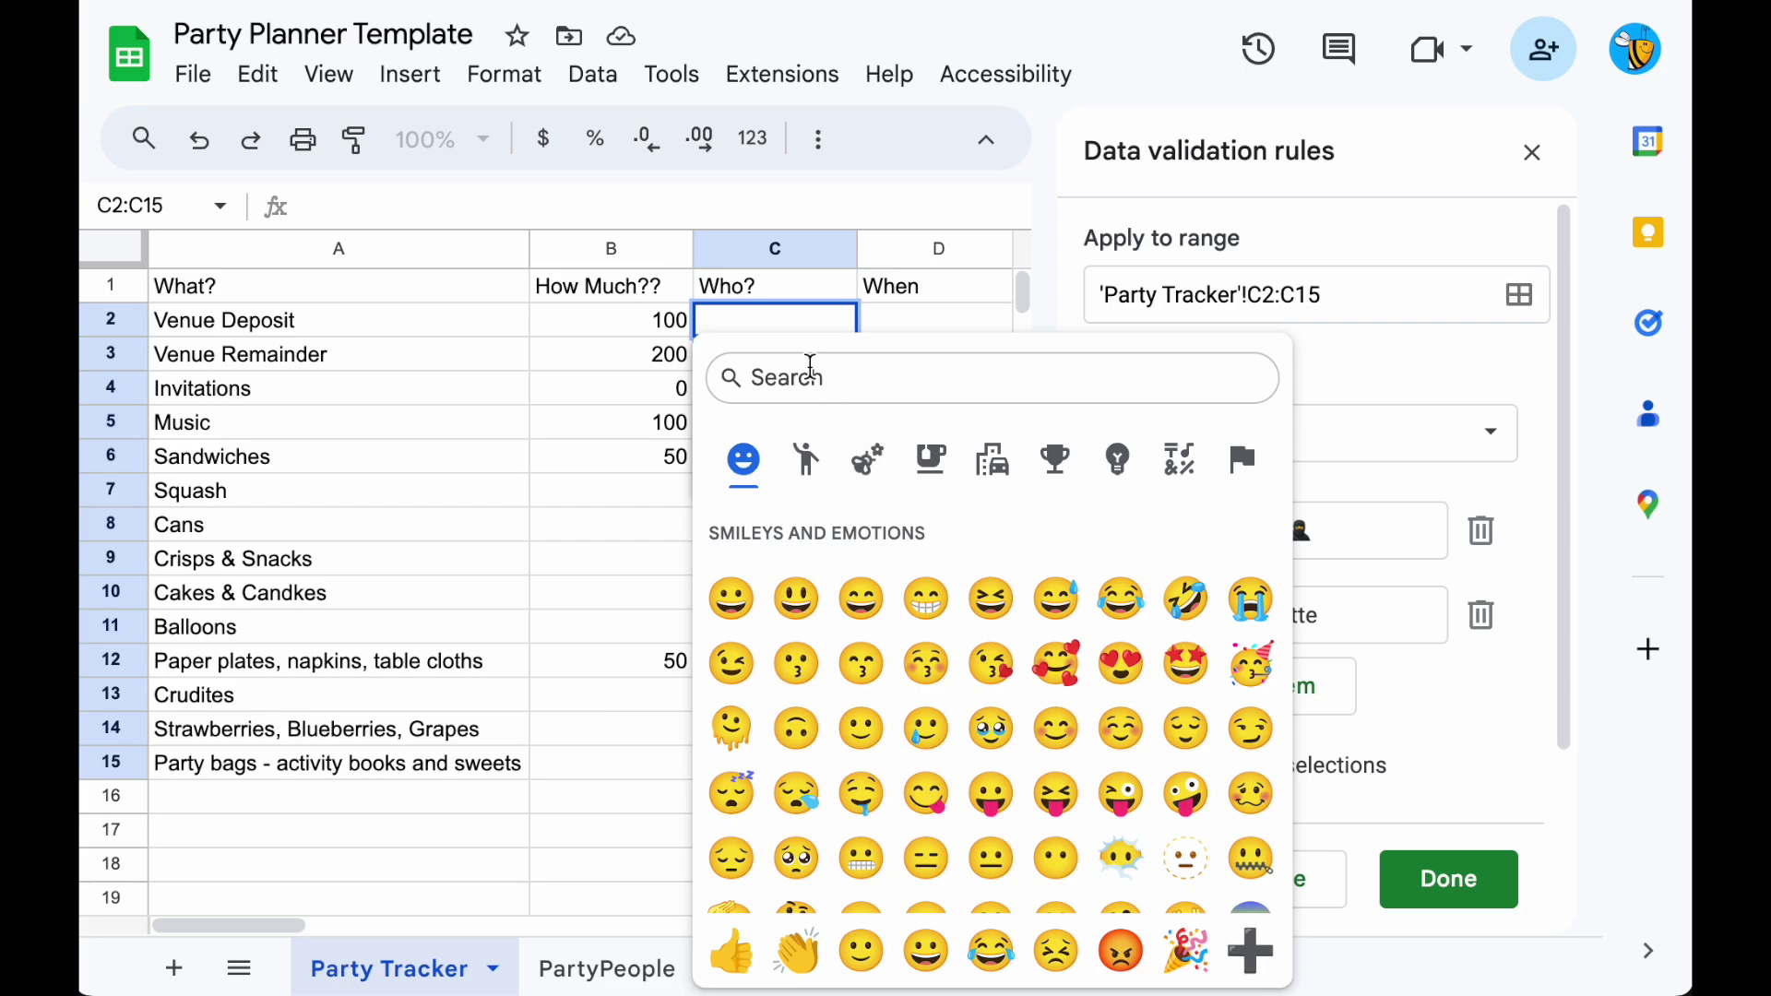
type("fair")
left_click(743, 535)
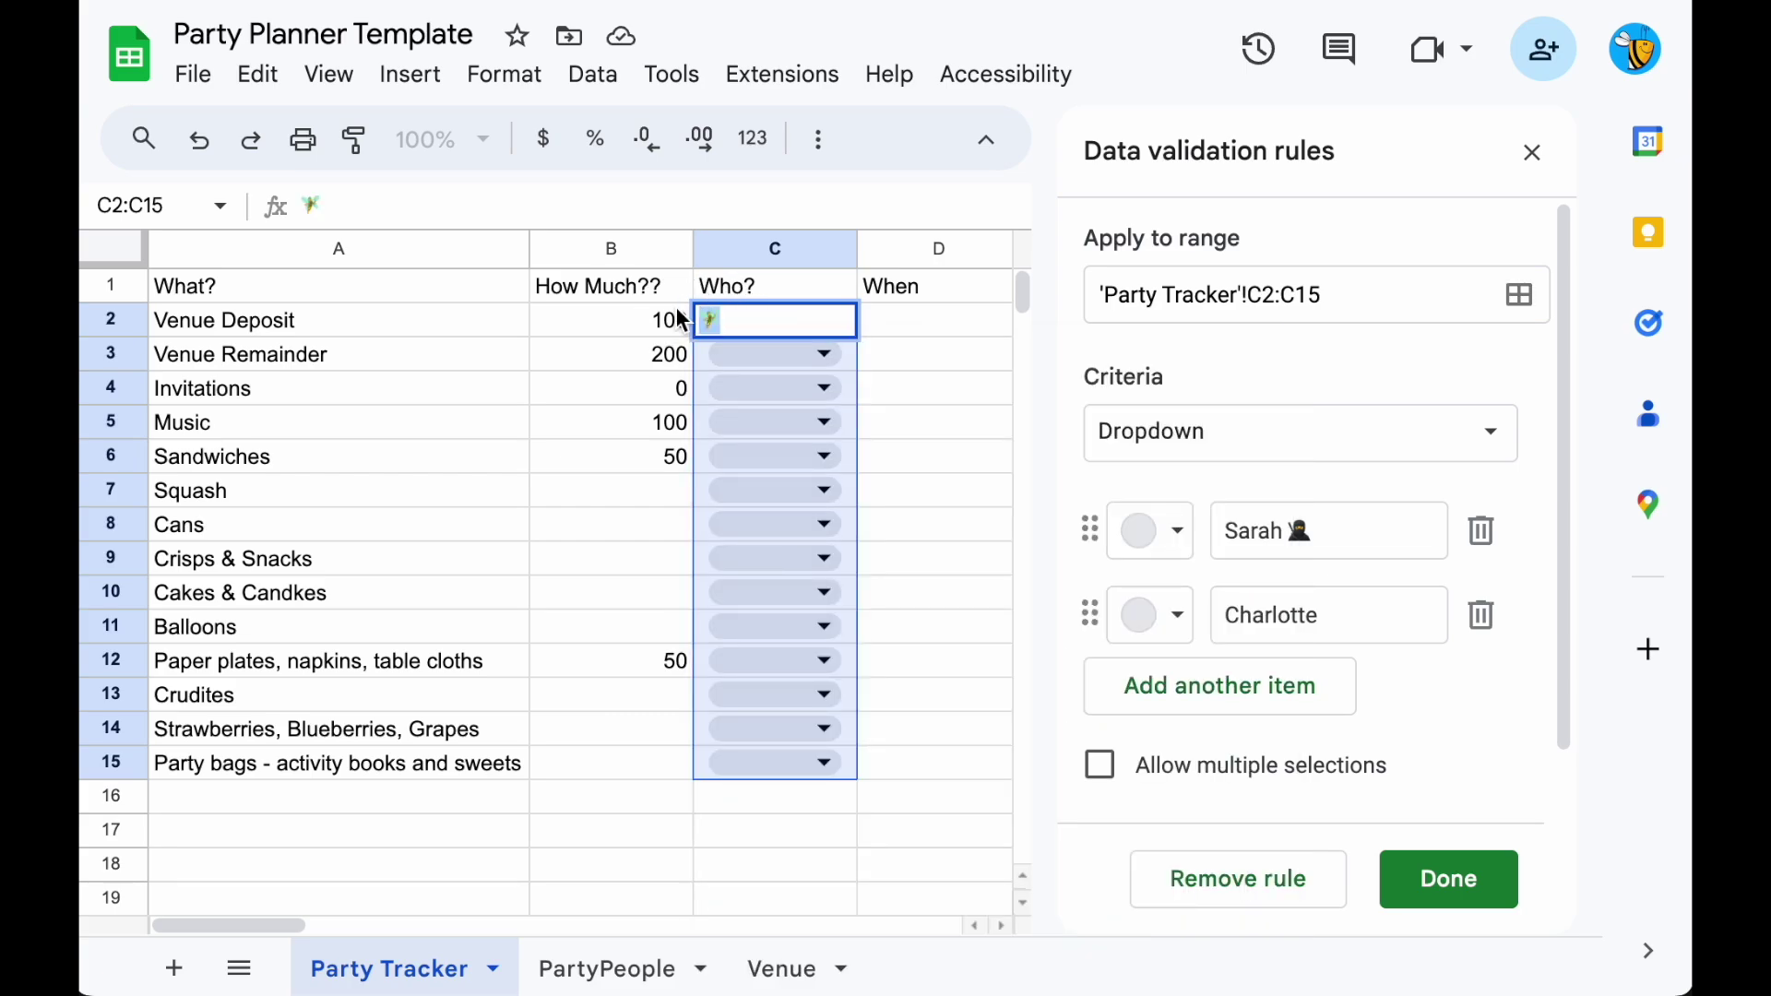
left_click(1392, 623)
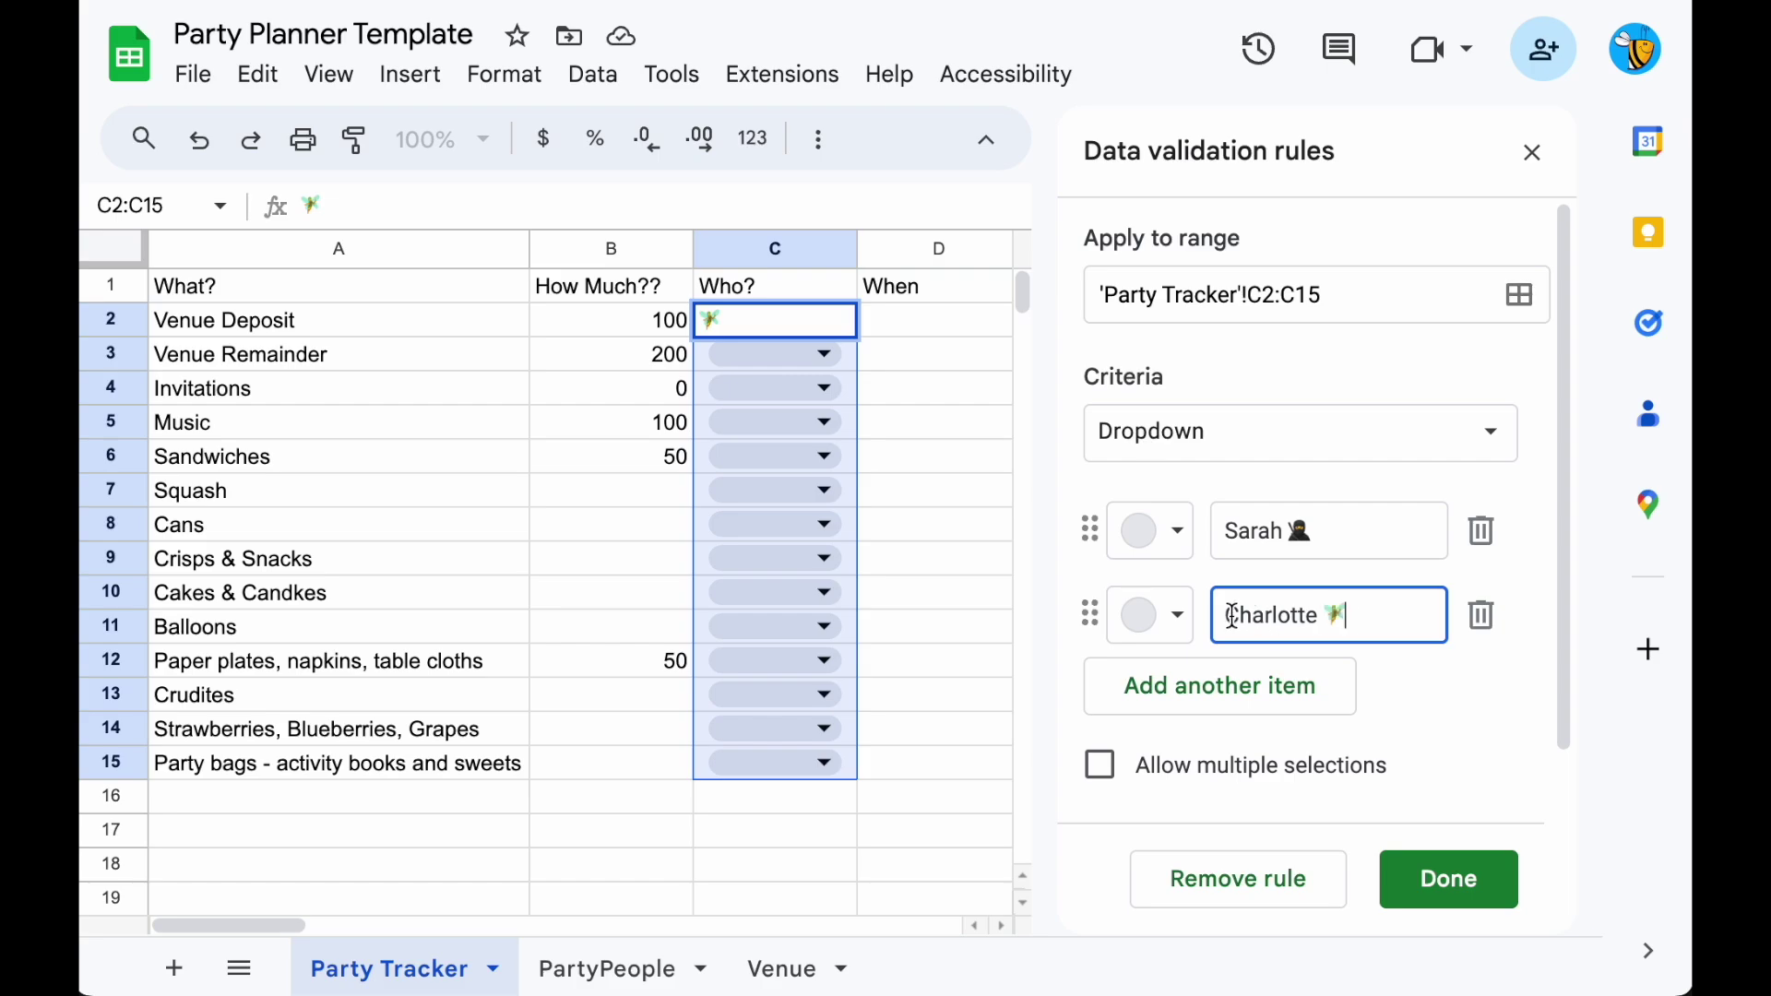
Colour the fairy helper's dropdown option light orange and the ninja helper's option light blue.
left_click(1153, 616)
left_click(1265, 279)
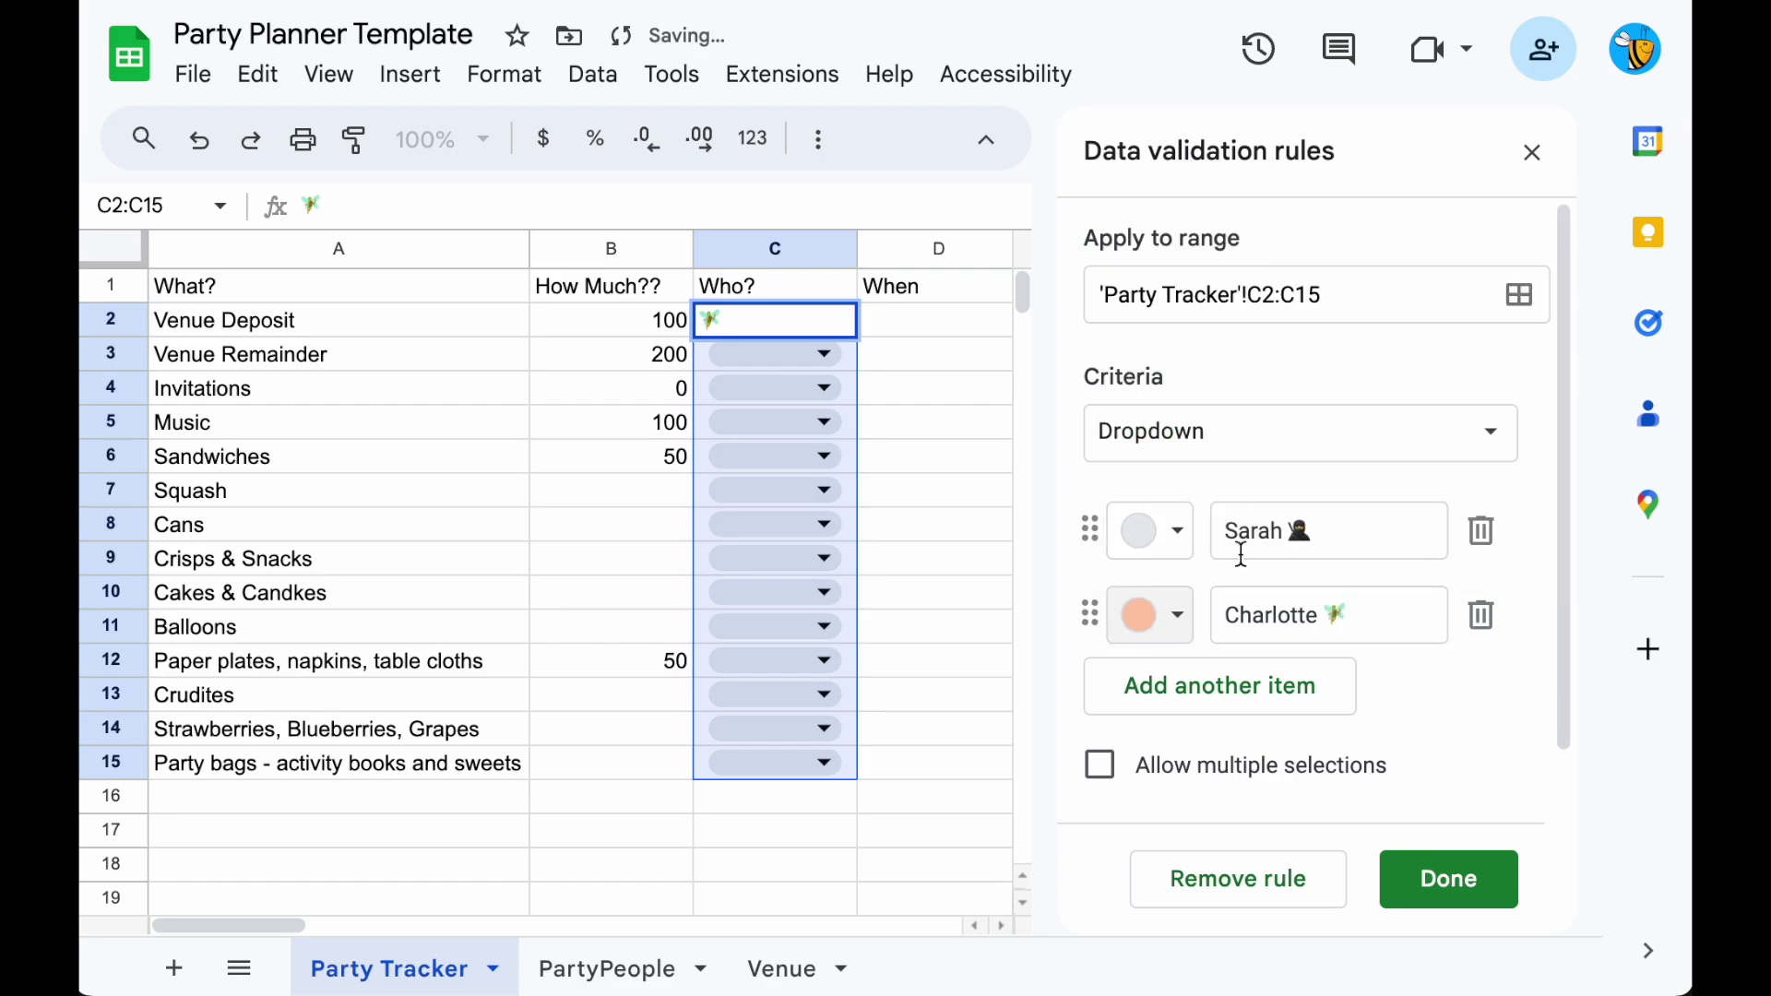
left_click(1175, 535)
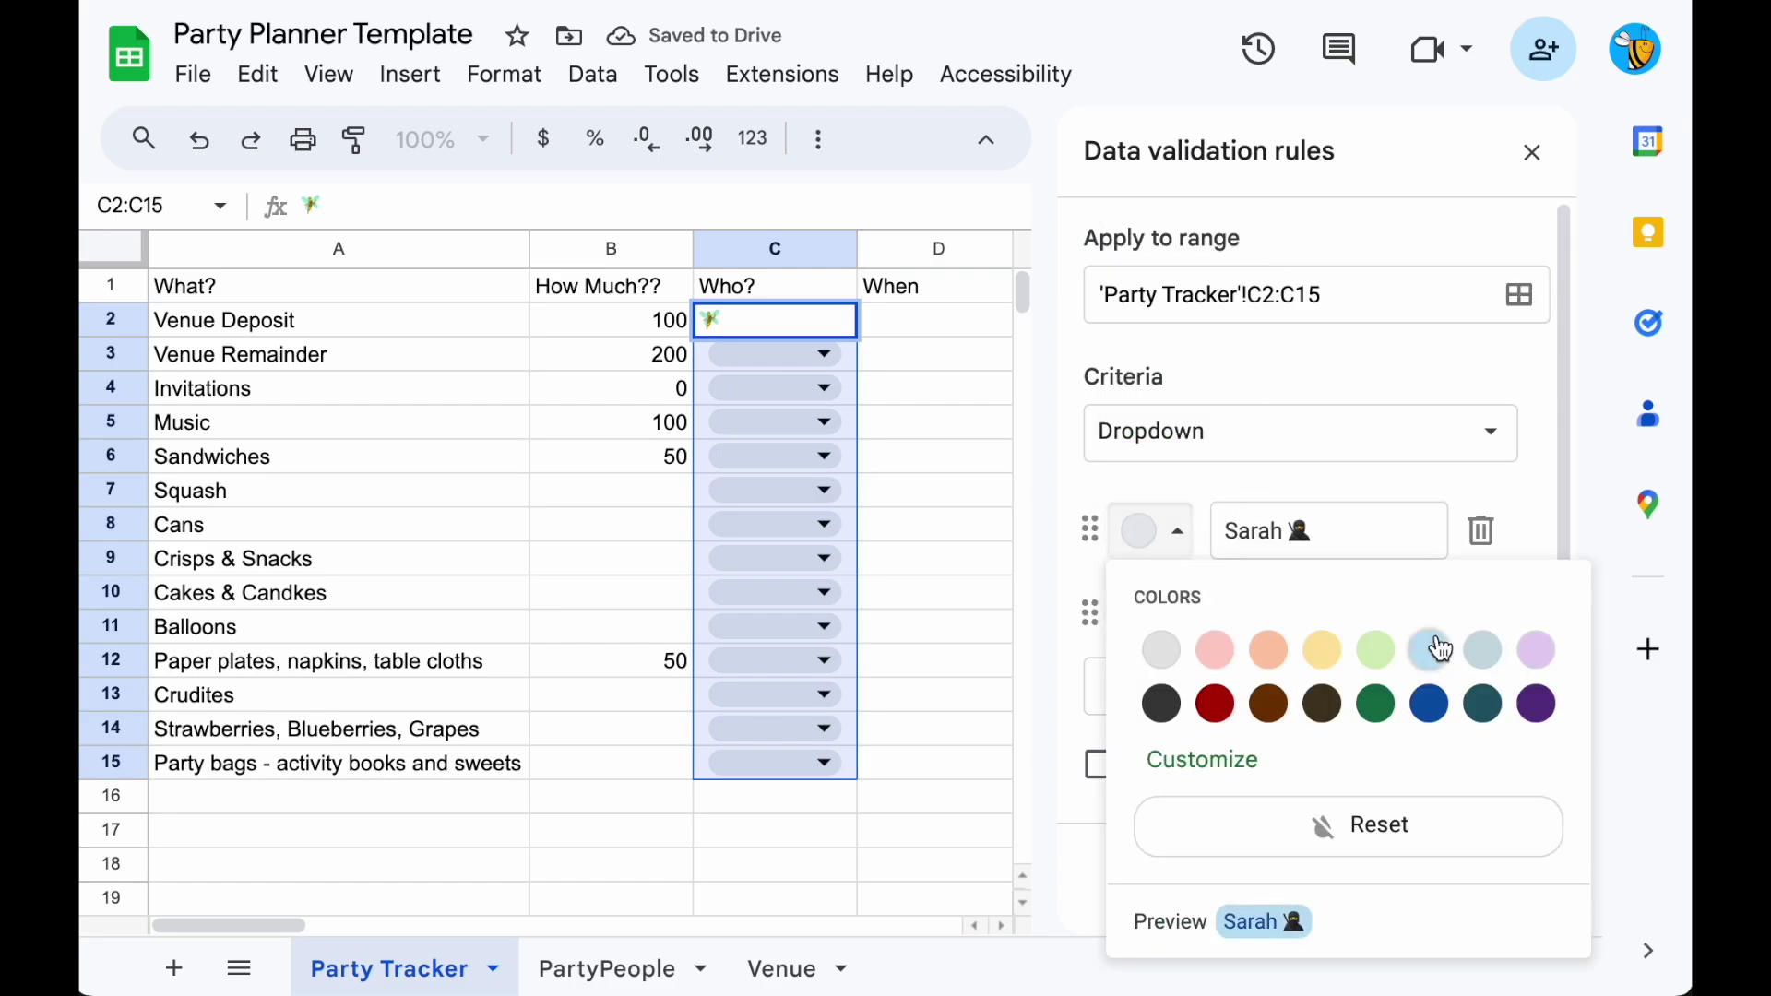
left_click(1430, 650)
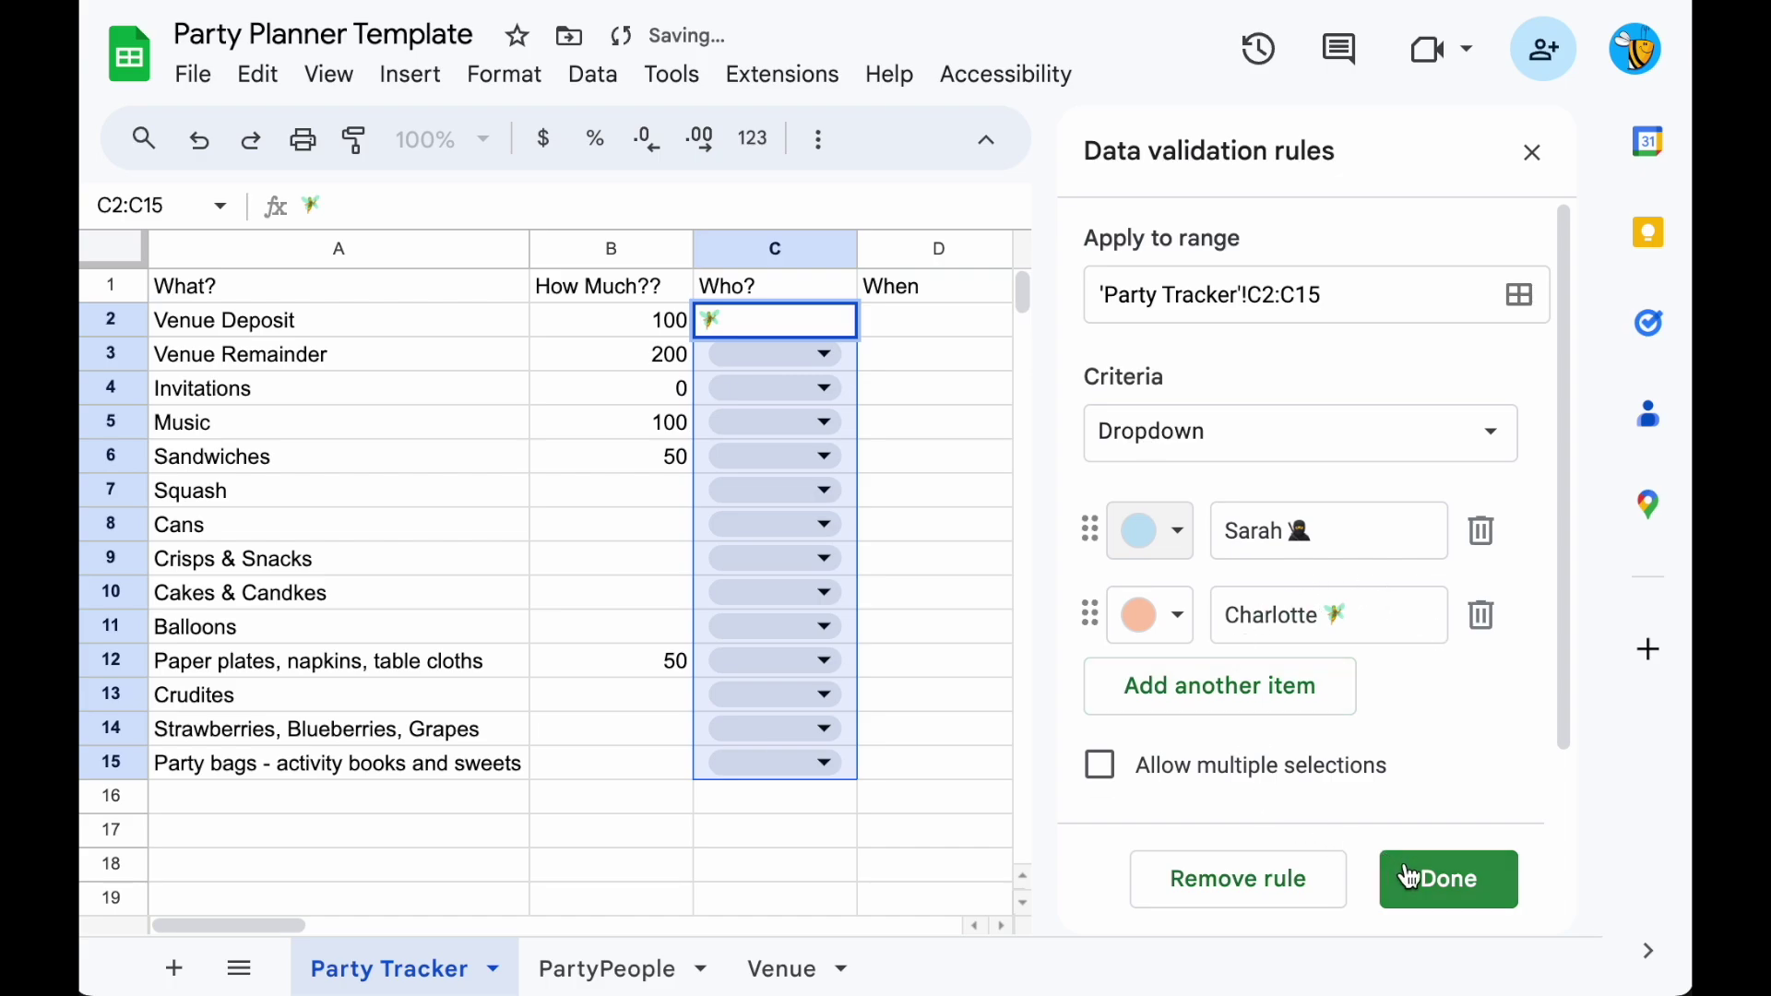
Extend the dropdown rule to all of column C from C2 down, save it and discard the leftover emoji entry in C2.
left_click(1357, 297)
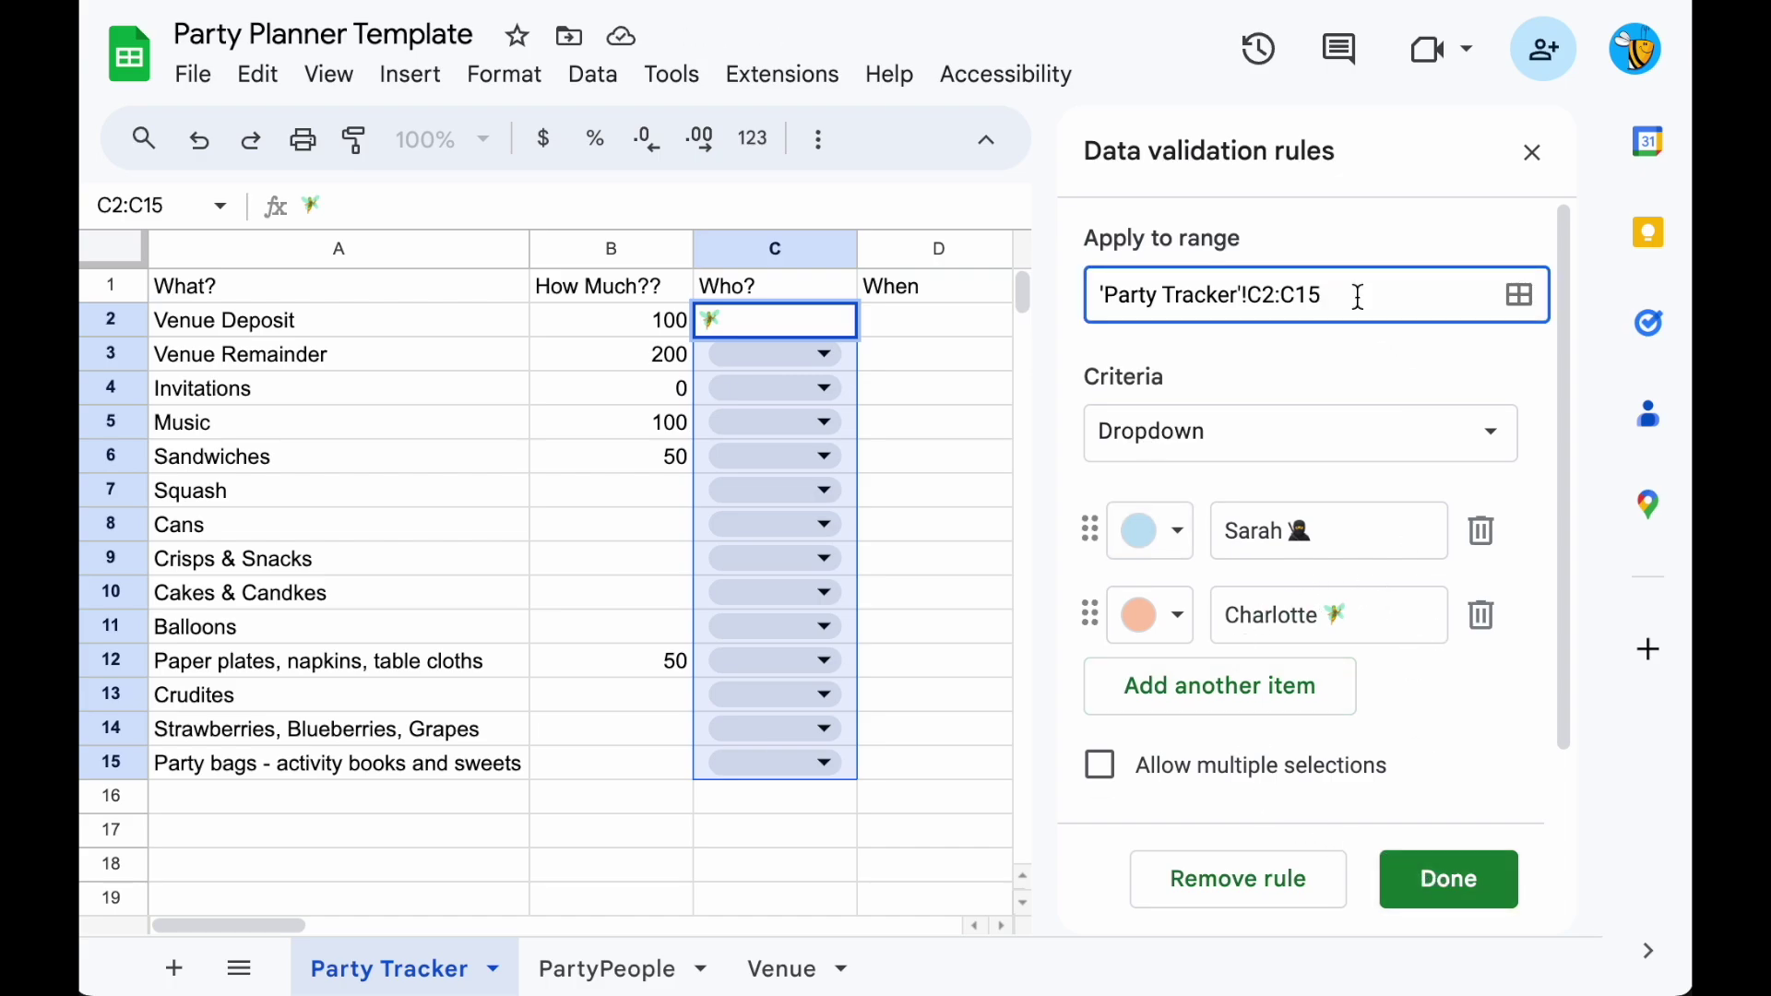
key("BackSpace")
key("BackSpace")
scroll(1400, 600, "down", 5)
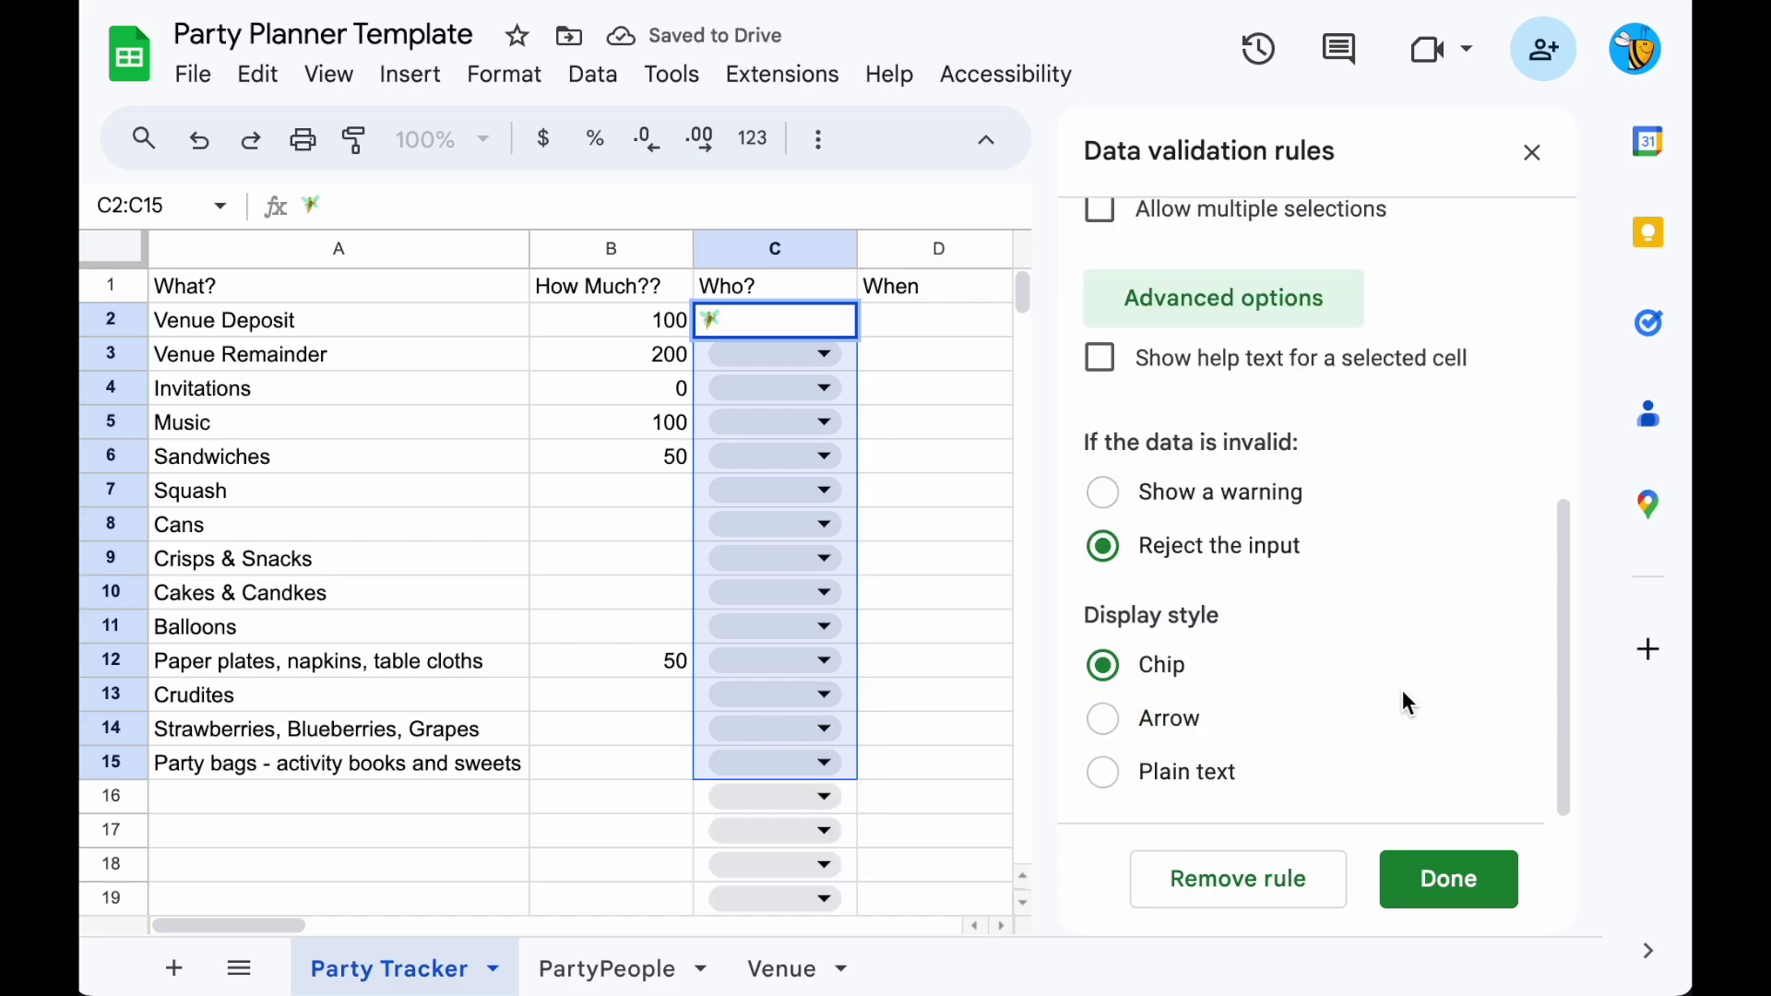
left_click(1449, 881)
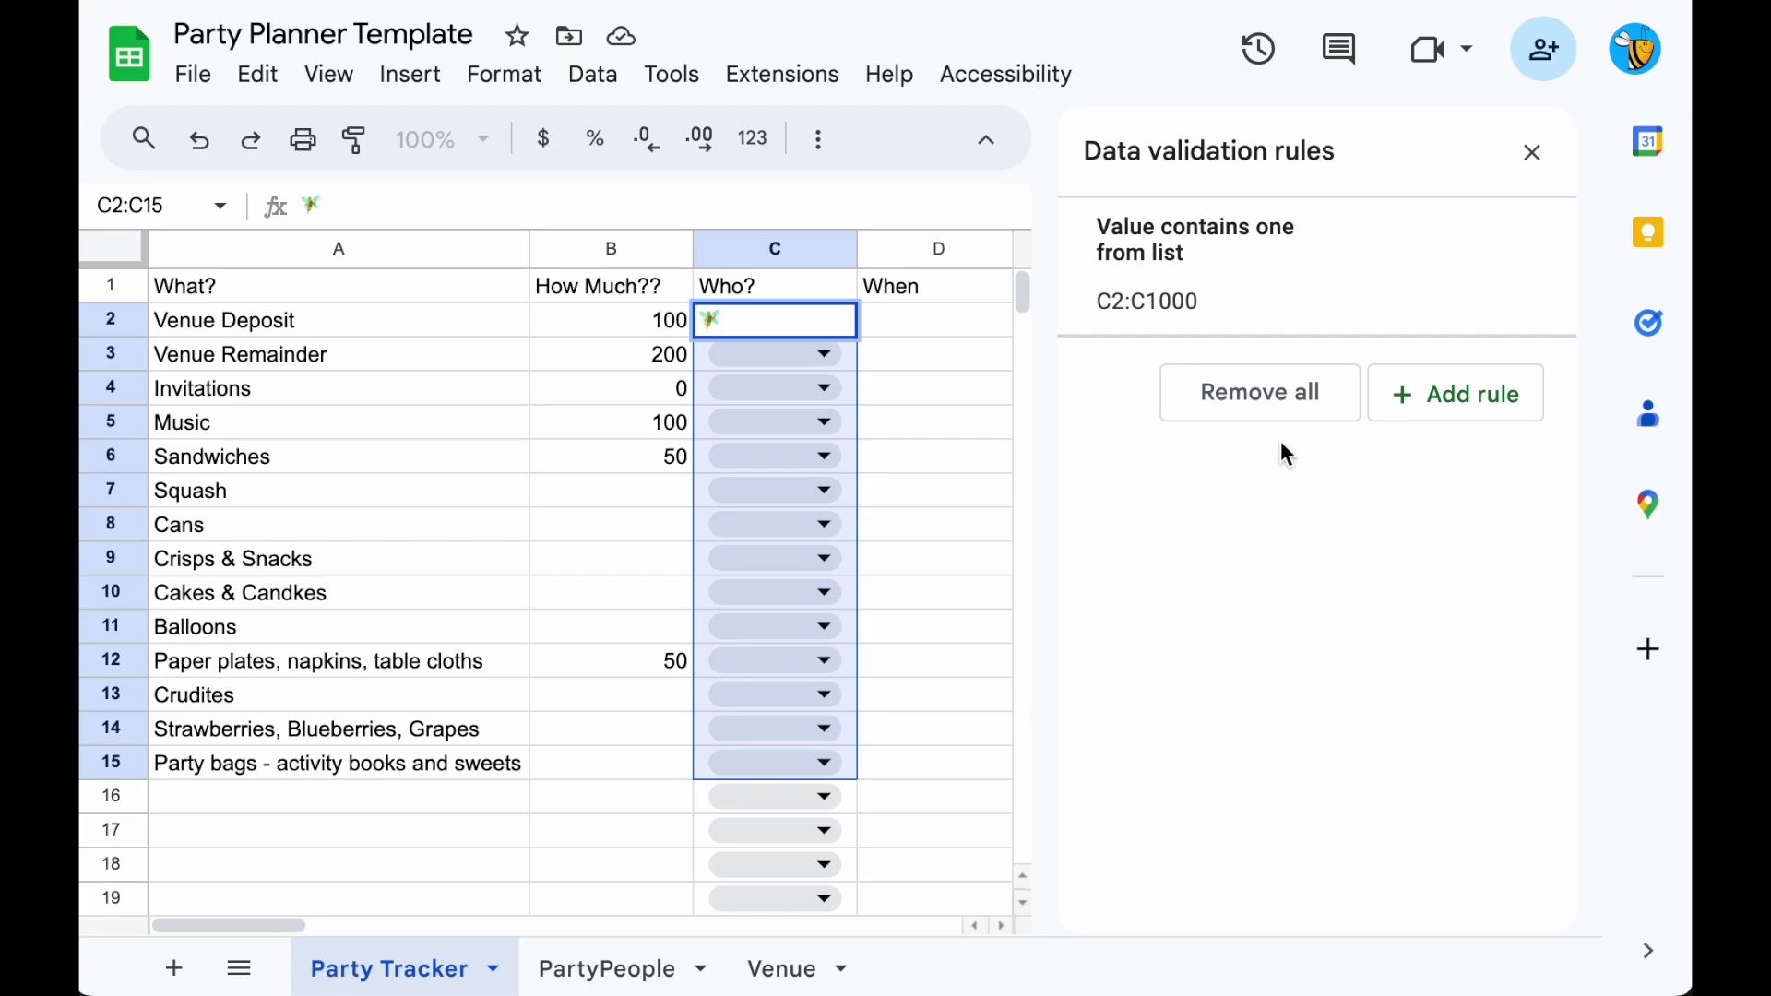
left_click(801, 496)
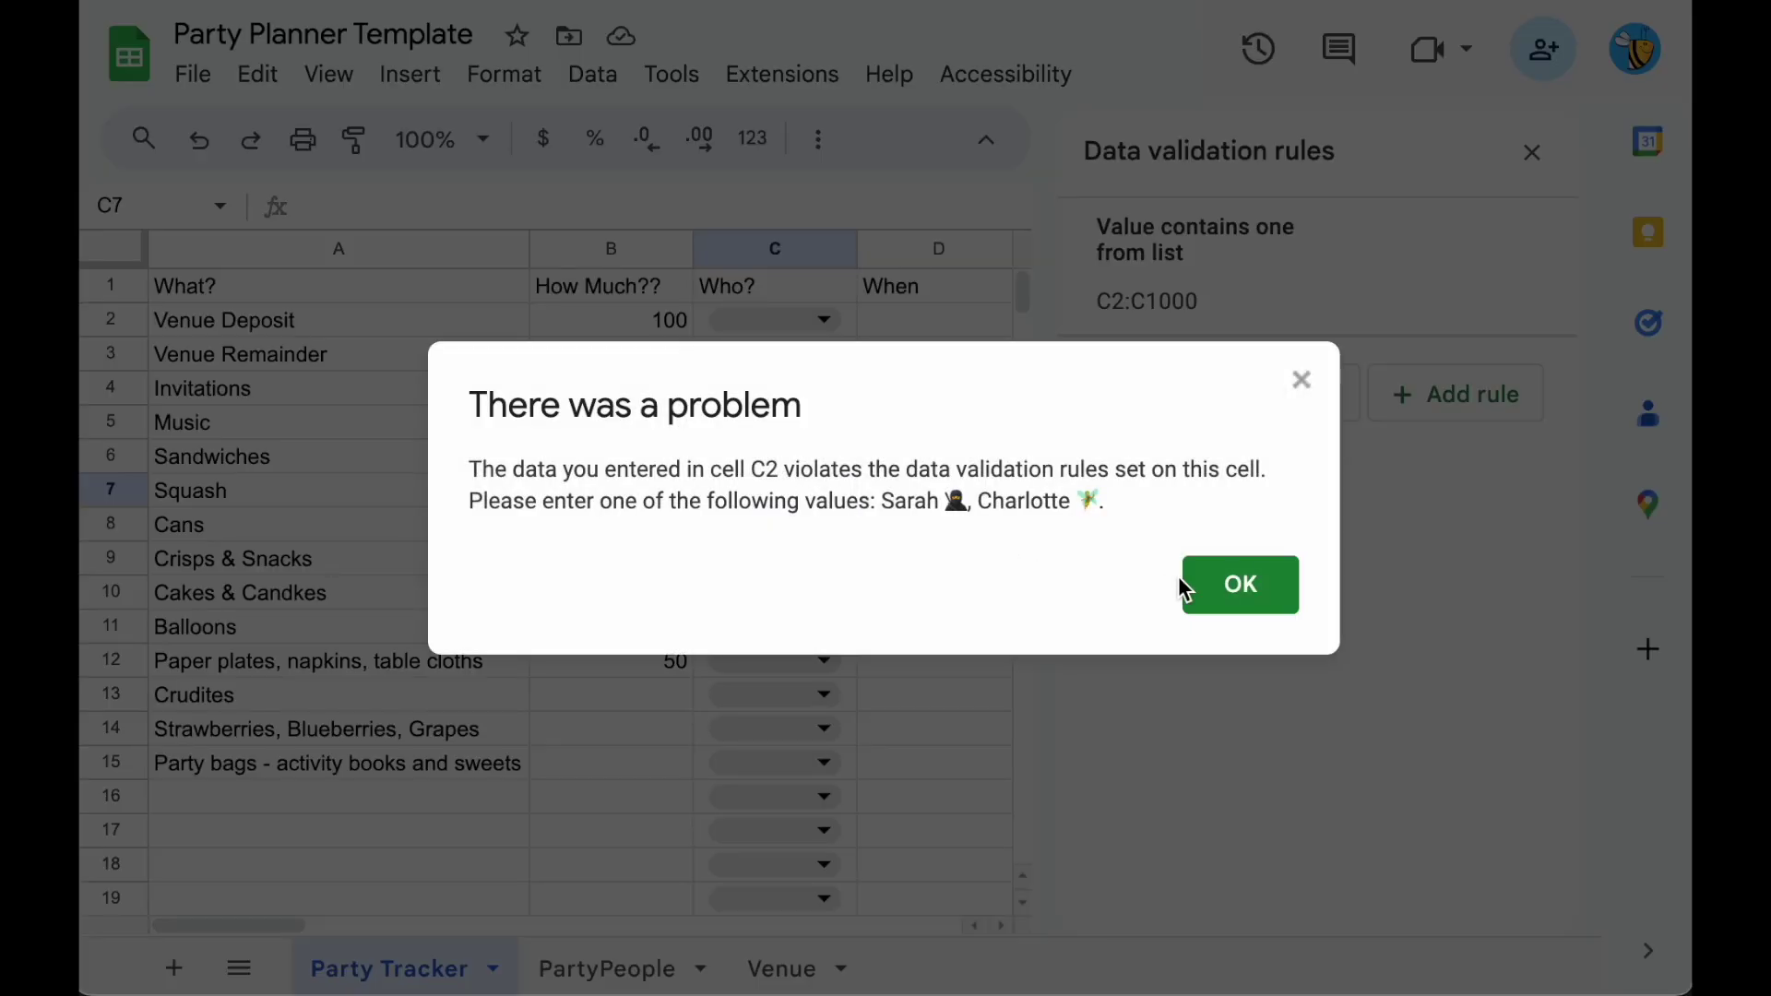
left_click(1236, 582)
Assign Venue Deposit to the ninja helper and Venue Remainder to the fairy helper, and fit column C to its contents.
left_click(830, 324)
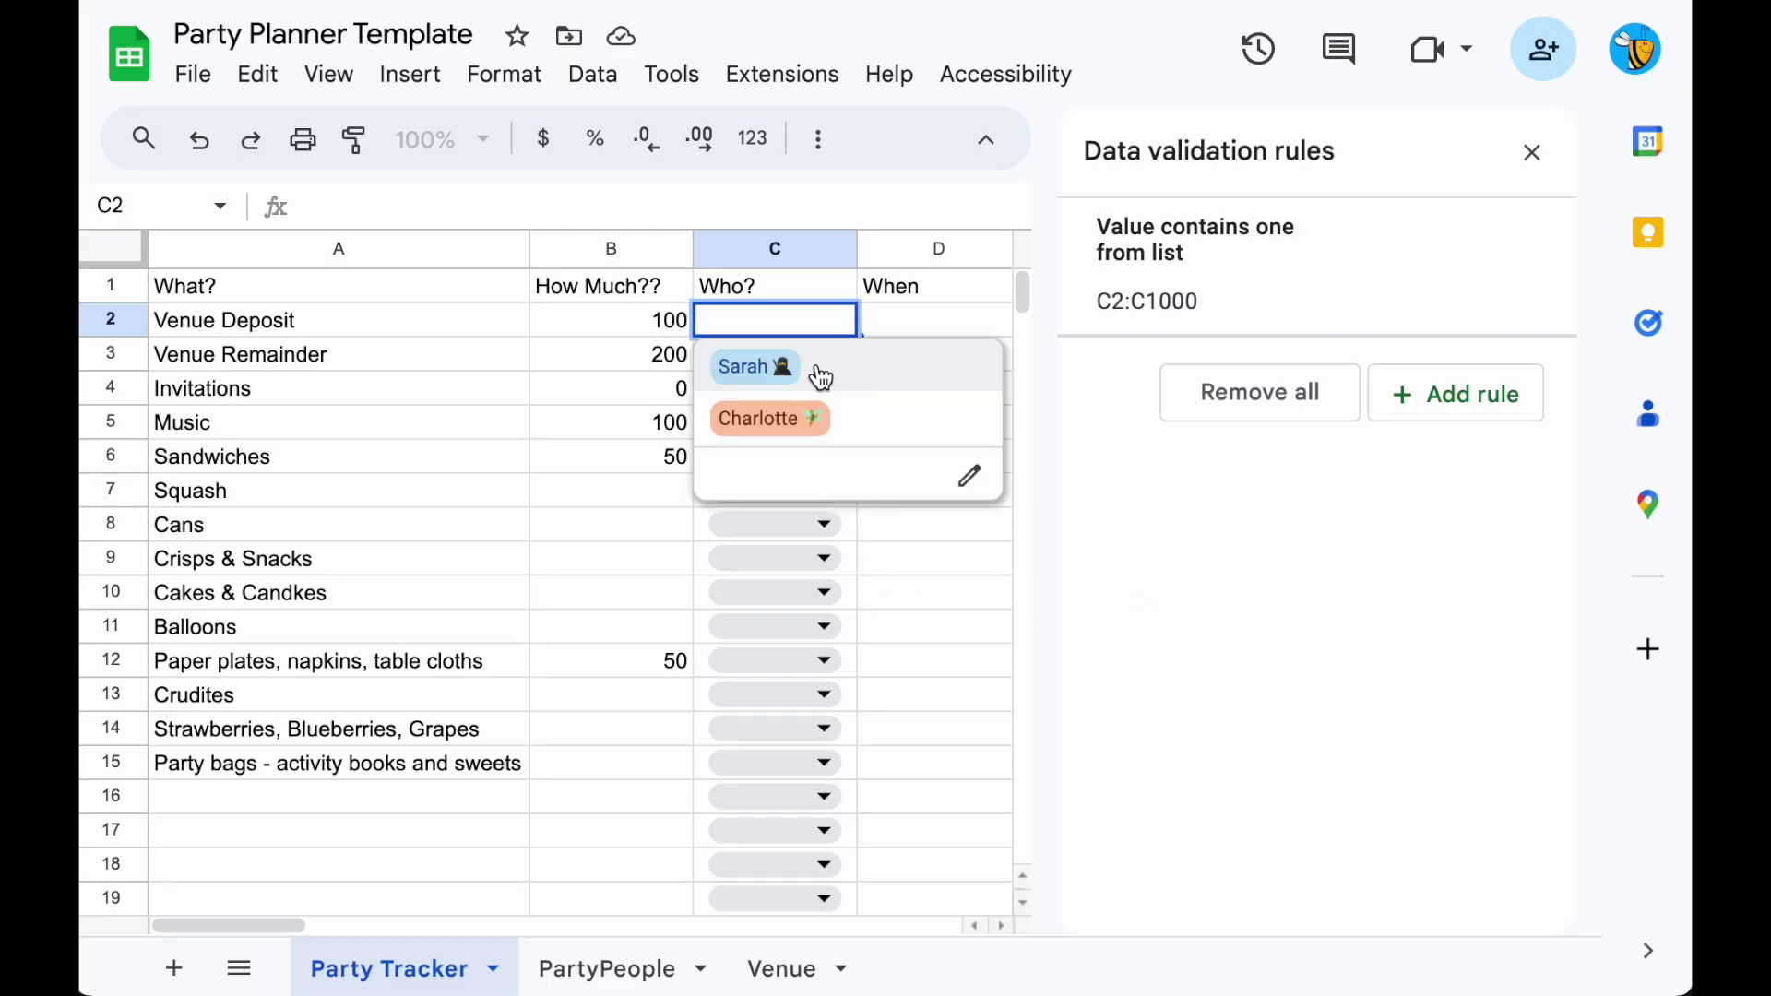
left_click(818, 373)
left_click(841, 359)
left_click(811, 456)
double_click(856, 247)
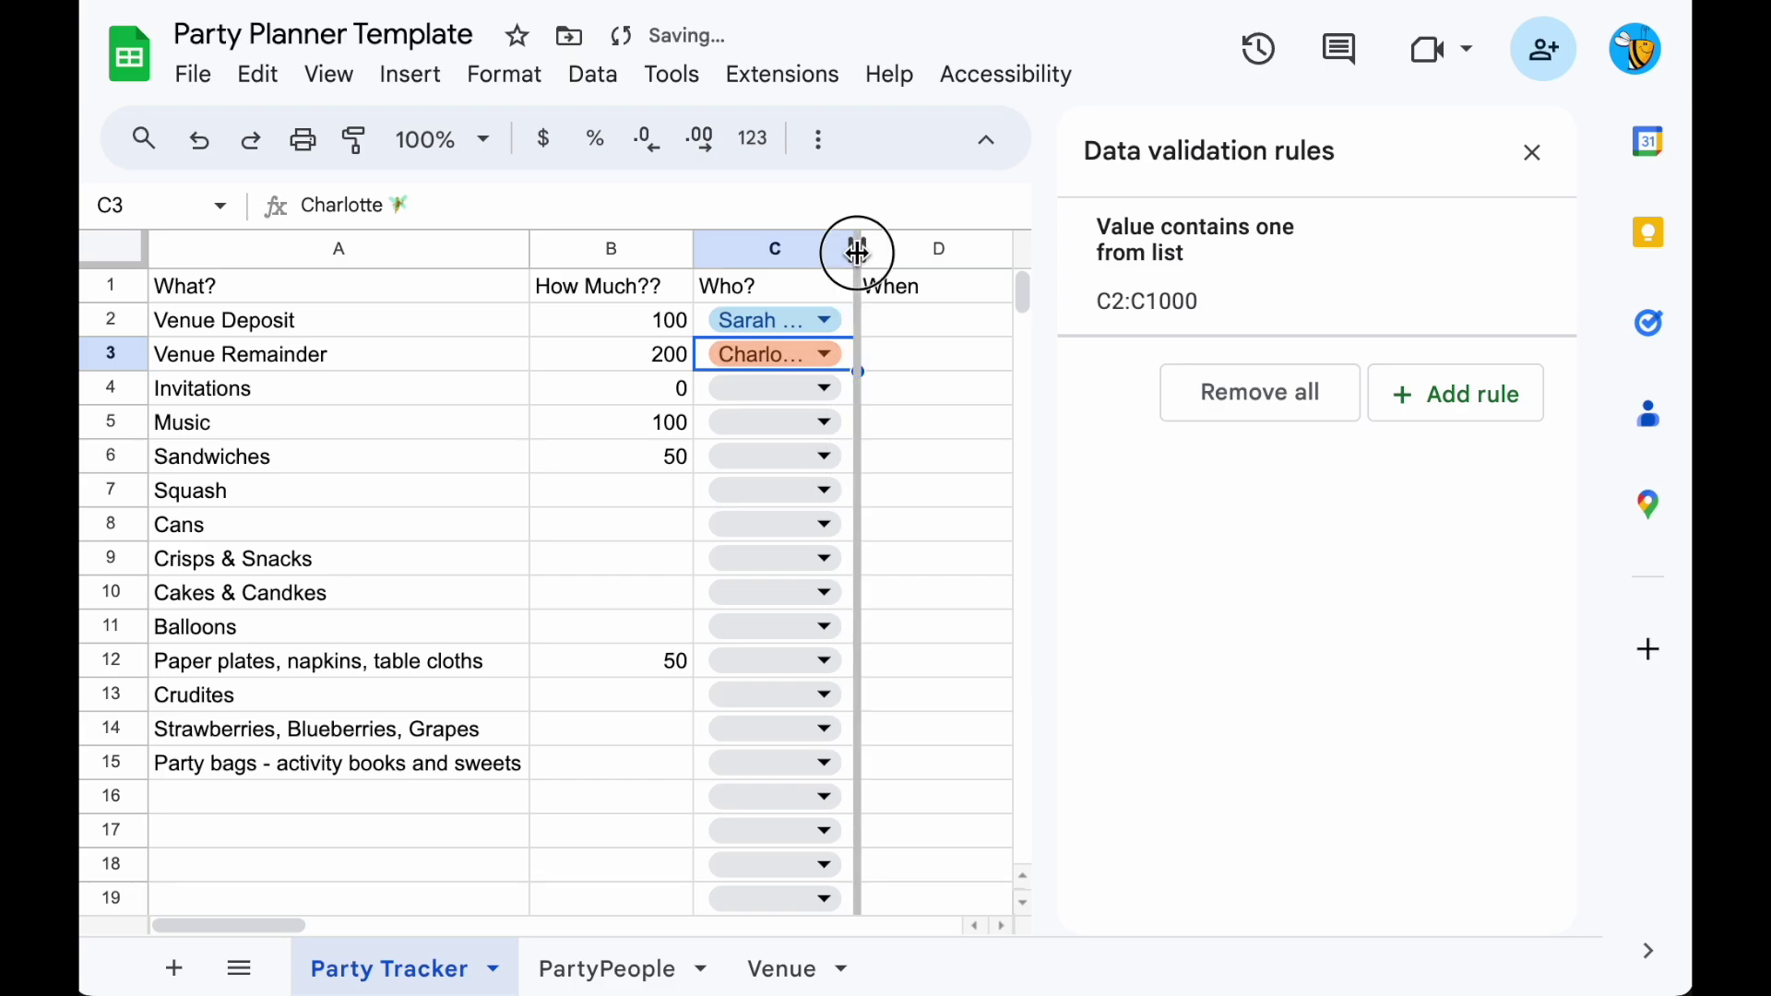
Assign Invitations and Music to the ninja helper and Sandwiches to the fairy helper in the Who? column.
left_click(812, 388)
left_click(761, 430)
left_click(835, 455)
left_click(793, 554)
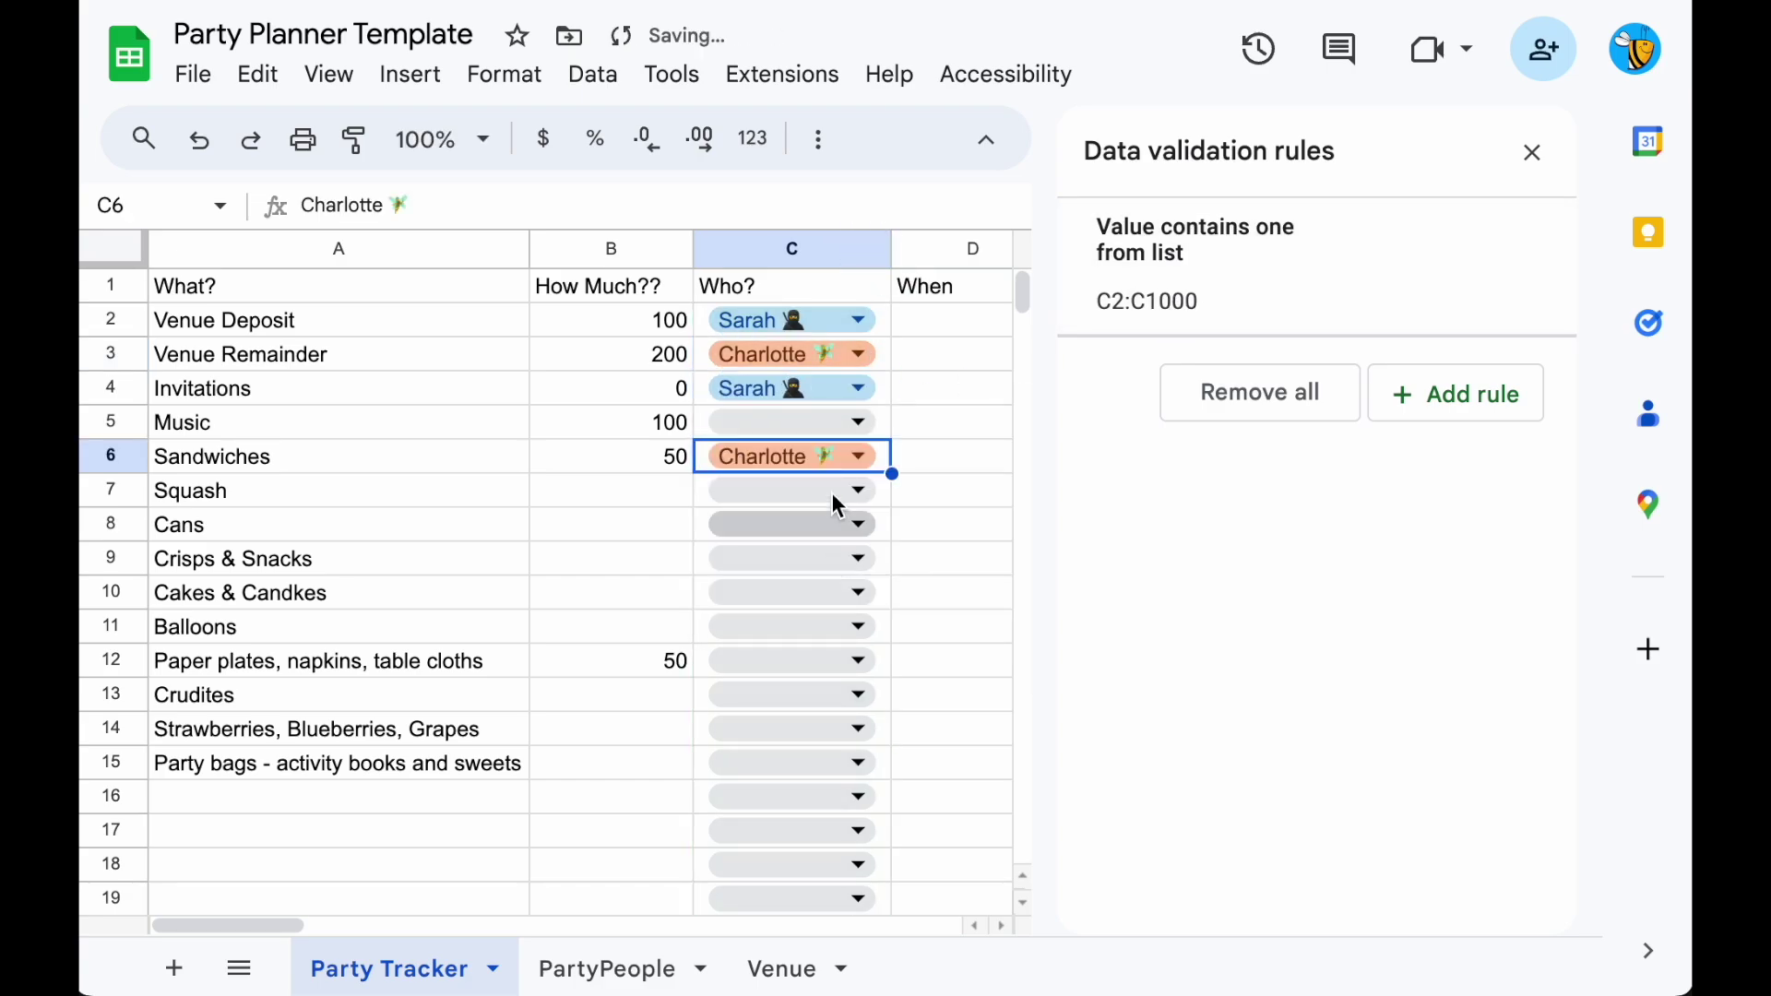
left_click(835, 422)
left_click(844, 486)
Assign the tasks from Squash through Balloons, cells C7 to C11, to the fairy helper.
left_click(835, 490)
left_click(581, 501)
left_click_drag(793, 490, 793, 592)
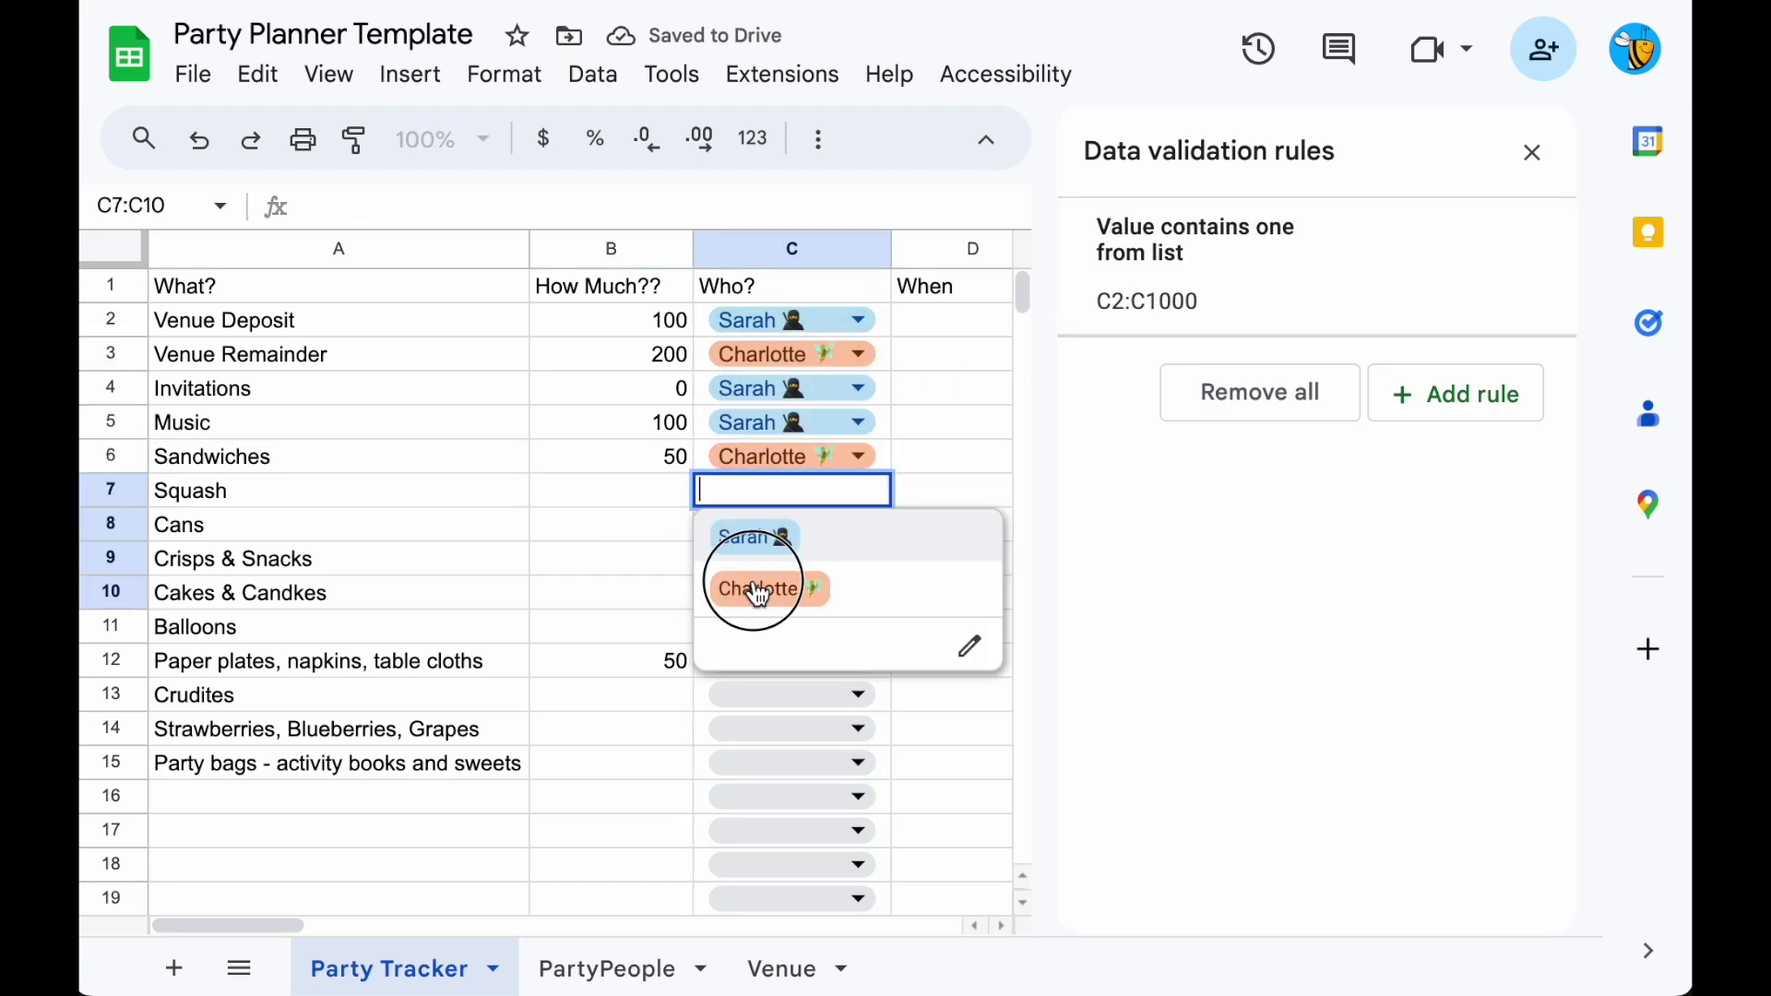
left_click(766, 585)
left_click(805, 531)
left_click(811, 622)
left_click(811, 558)
left_click(811, 656)
left_click(810, 592)
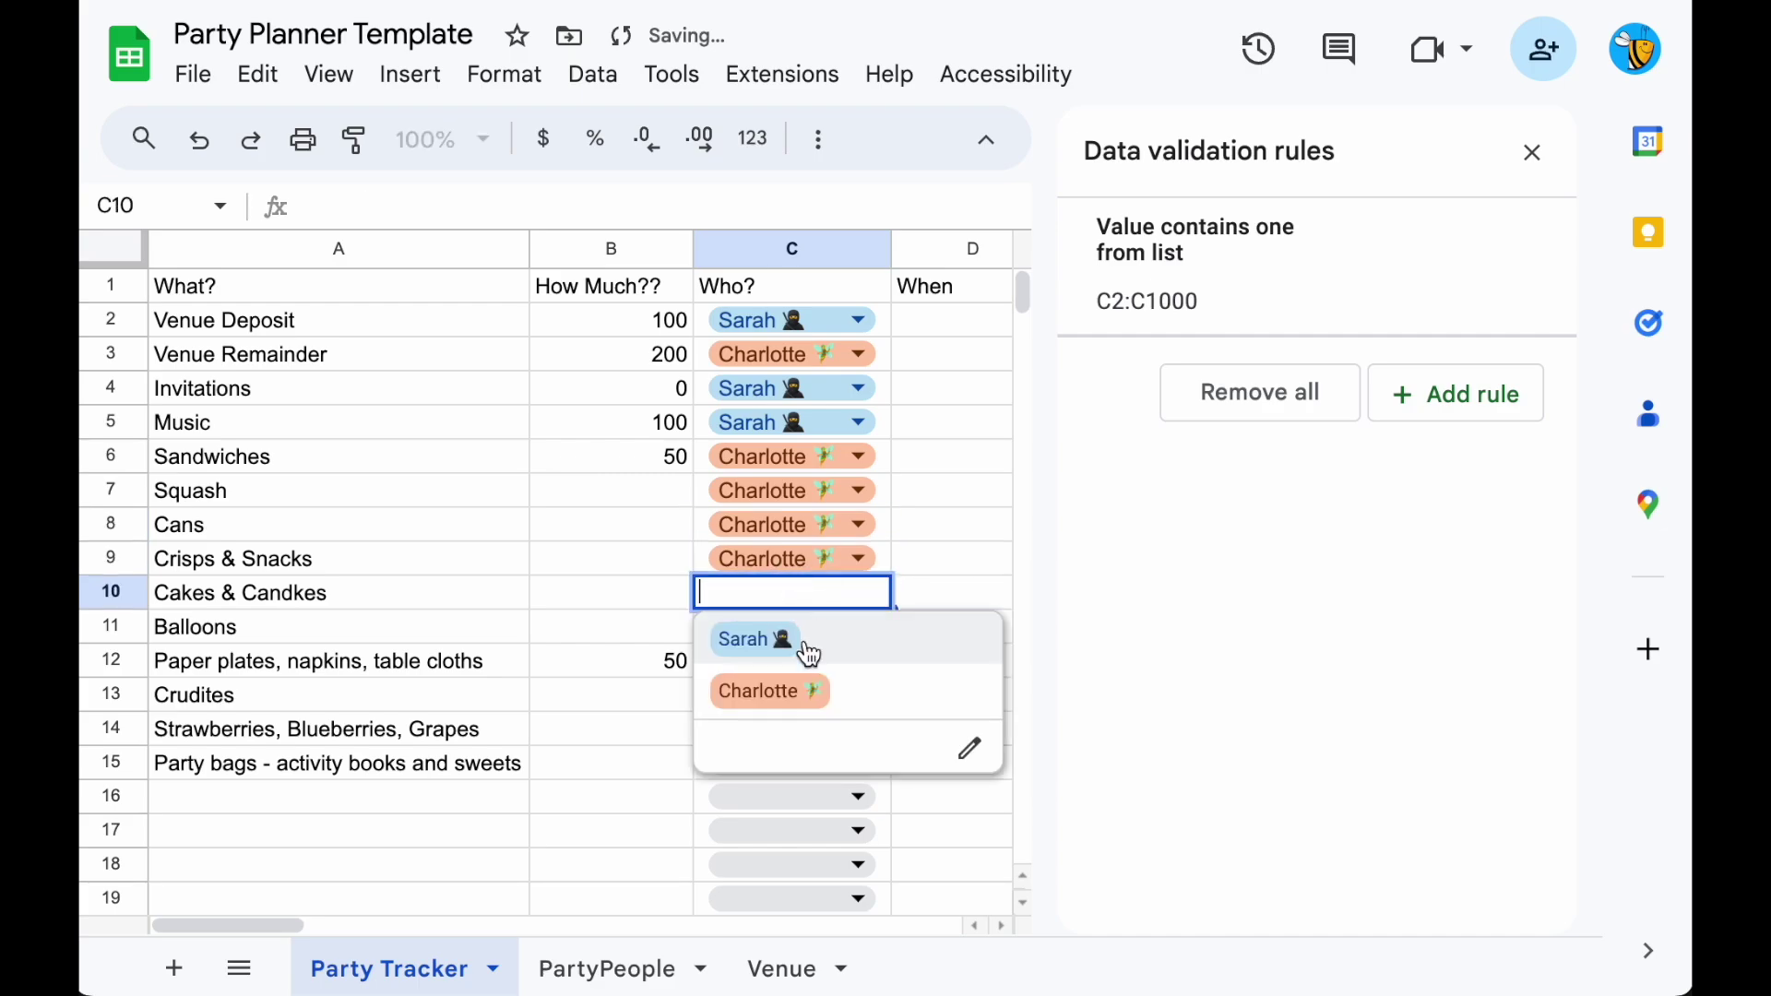
left_click(811, 691)
left_click(811, 628)
left_click(792, 724)
Assign the tasks from paper plates through party bags, cells C12 to C15, to the ninja helper and close the data validation rules.
left_click(800, 658)
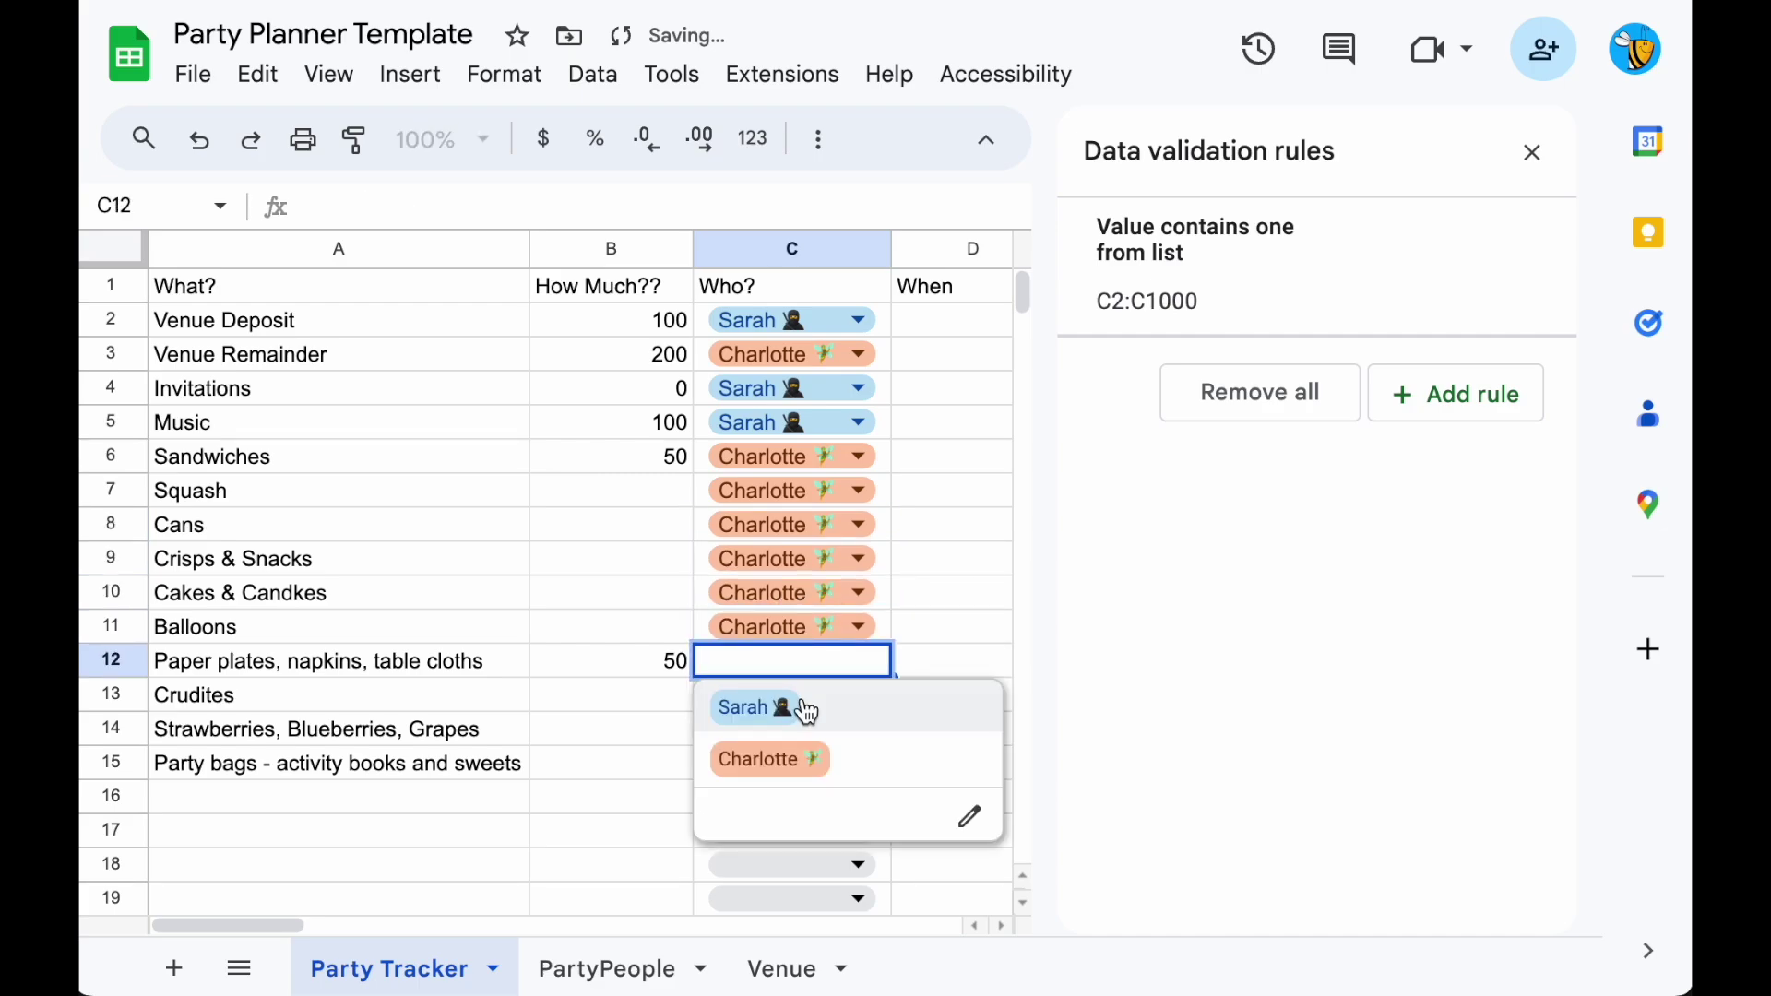
left_click(795, 708)
left_click(802, 692)
left_click(793, 649)
left_click(793, 729)
left_click(795, 729)
left_click(811, 687)
left_click(828, 760)
left_click(812, 729)
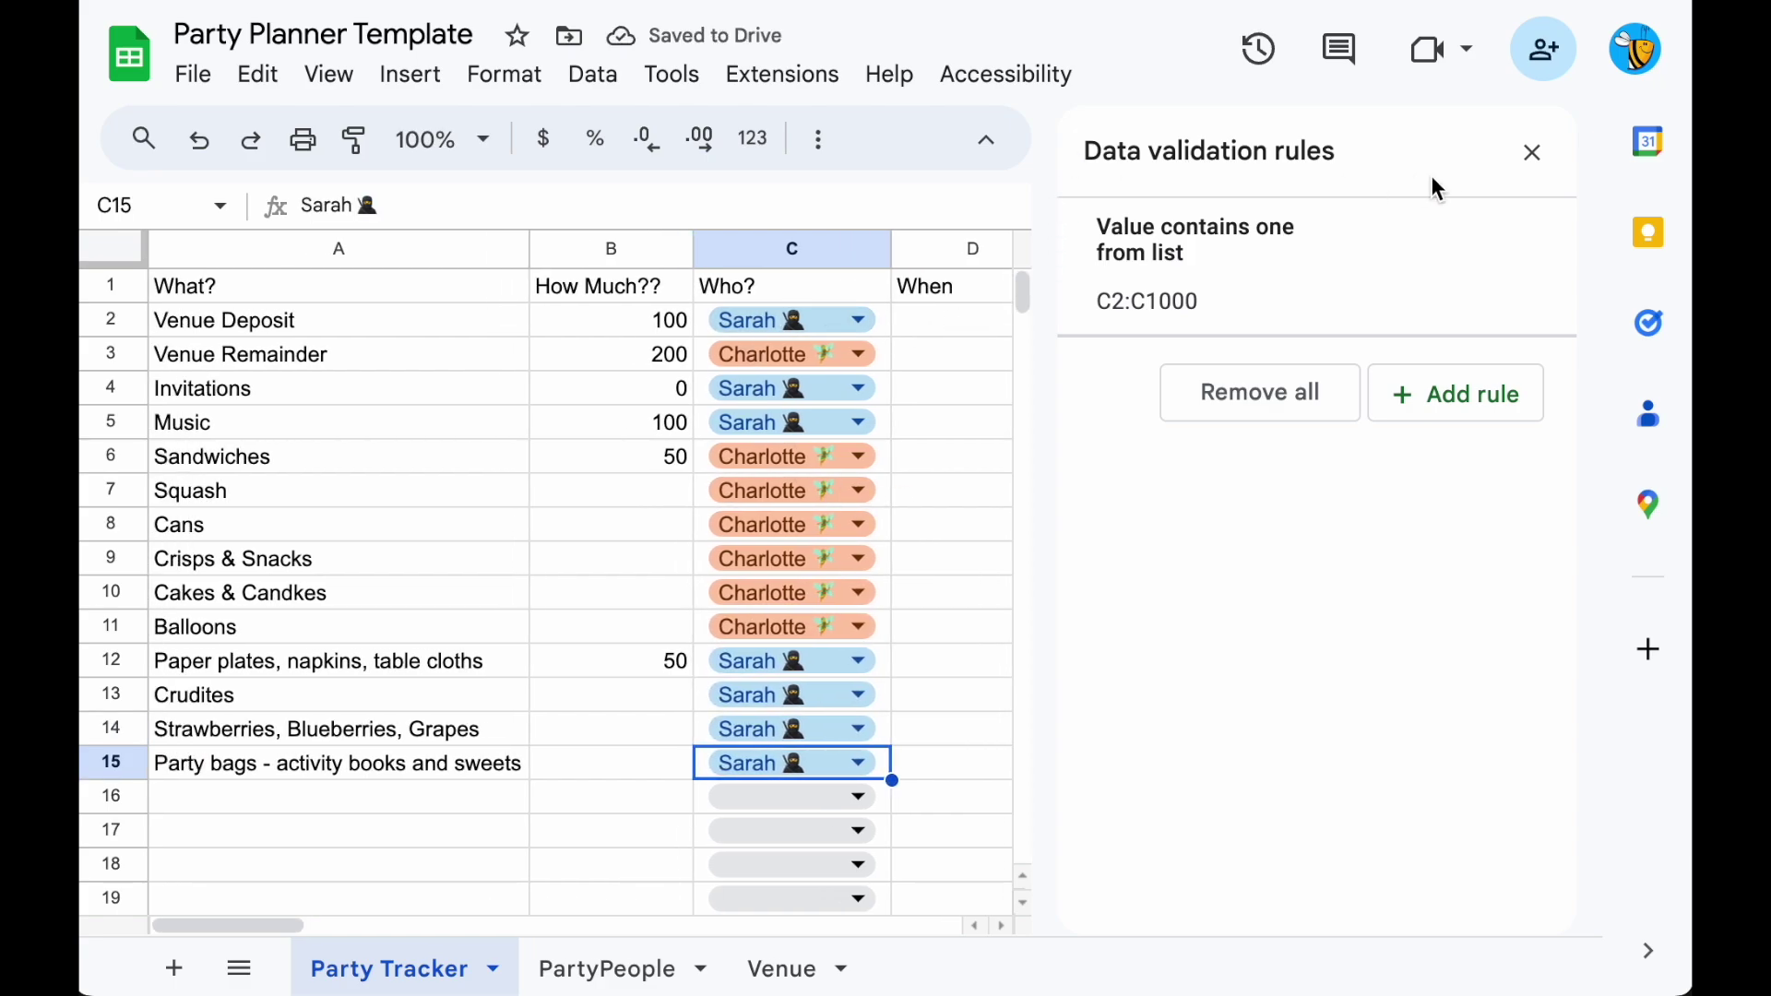
left_click(1531, 152)
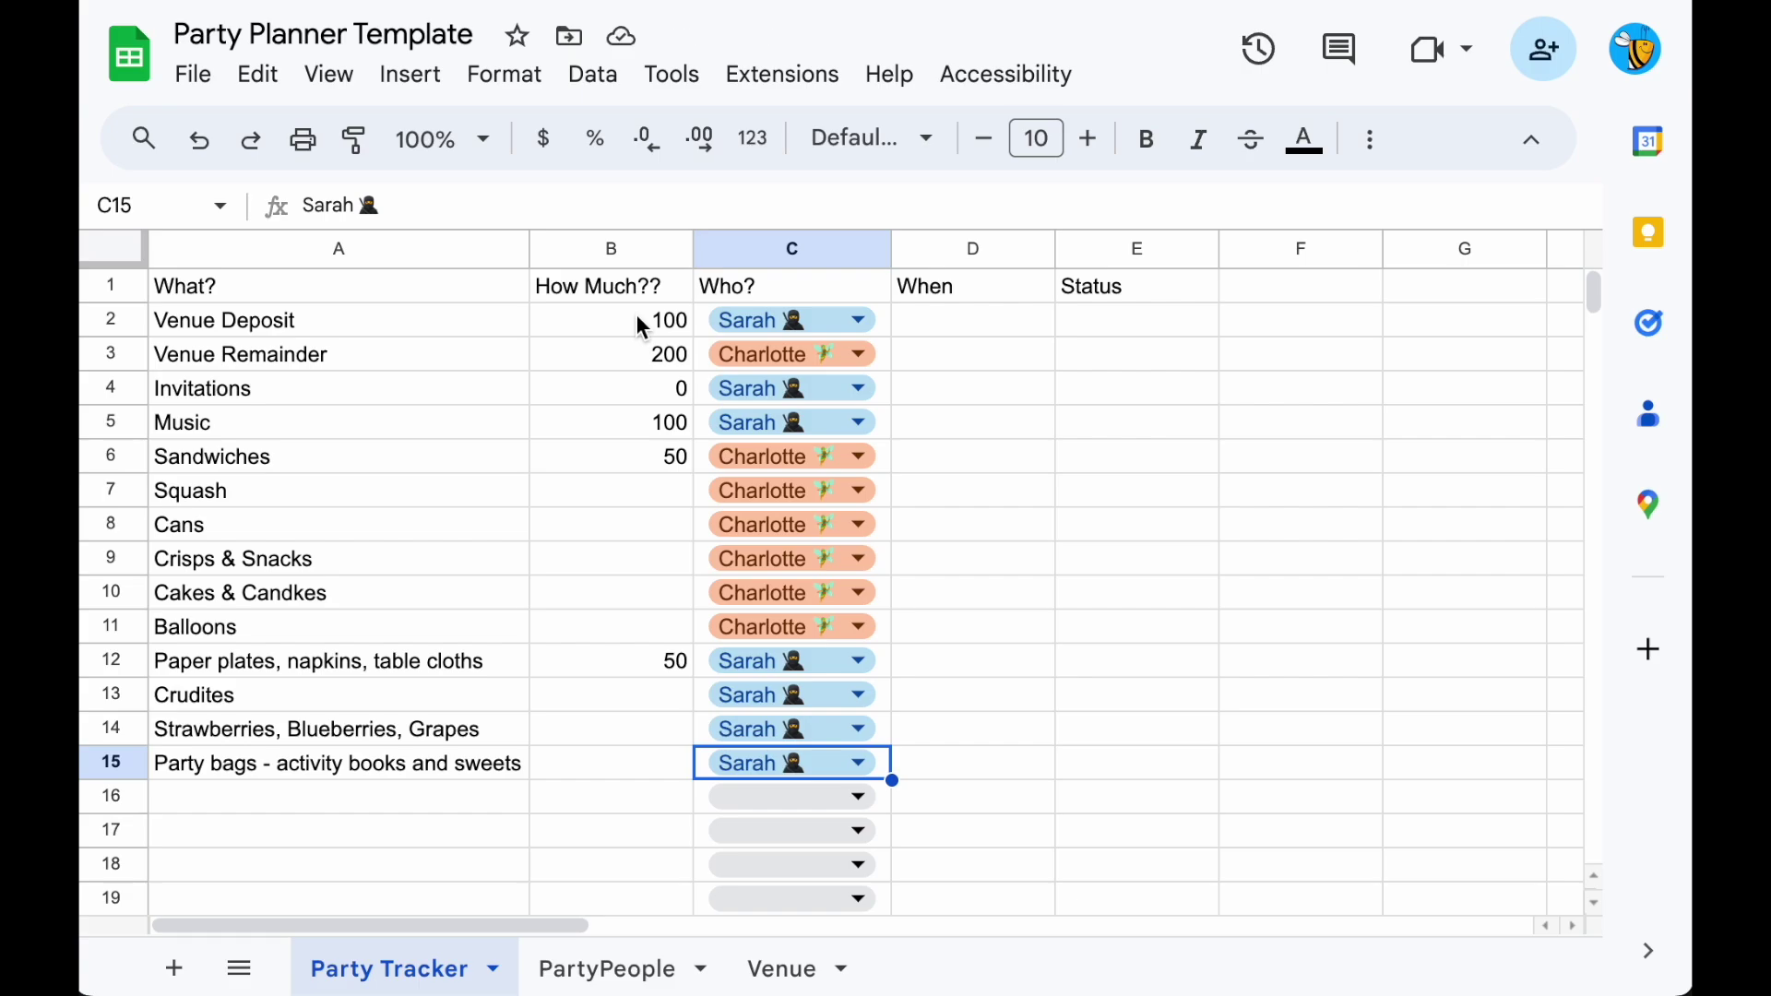
Enter 01/01/2025 as the When date for Venue Deposit in cell D2.
left_click(943, 336)
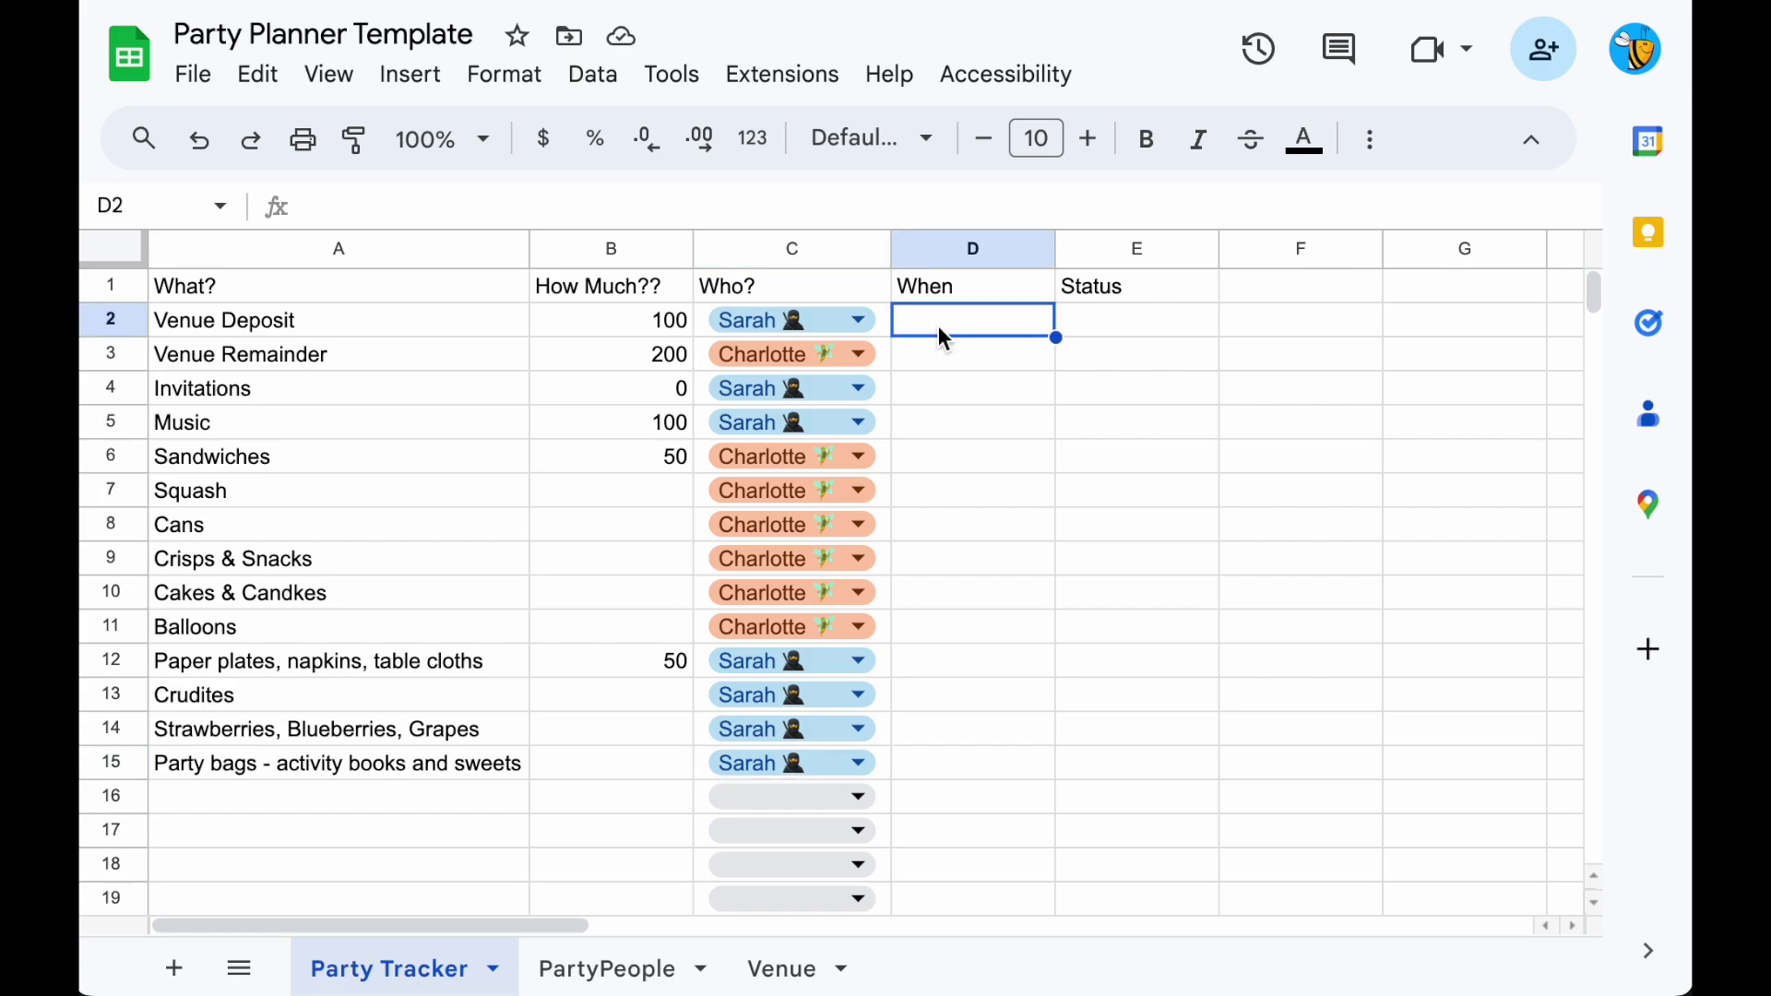
type("01/01/")
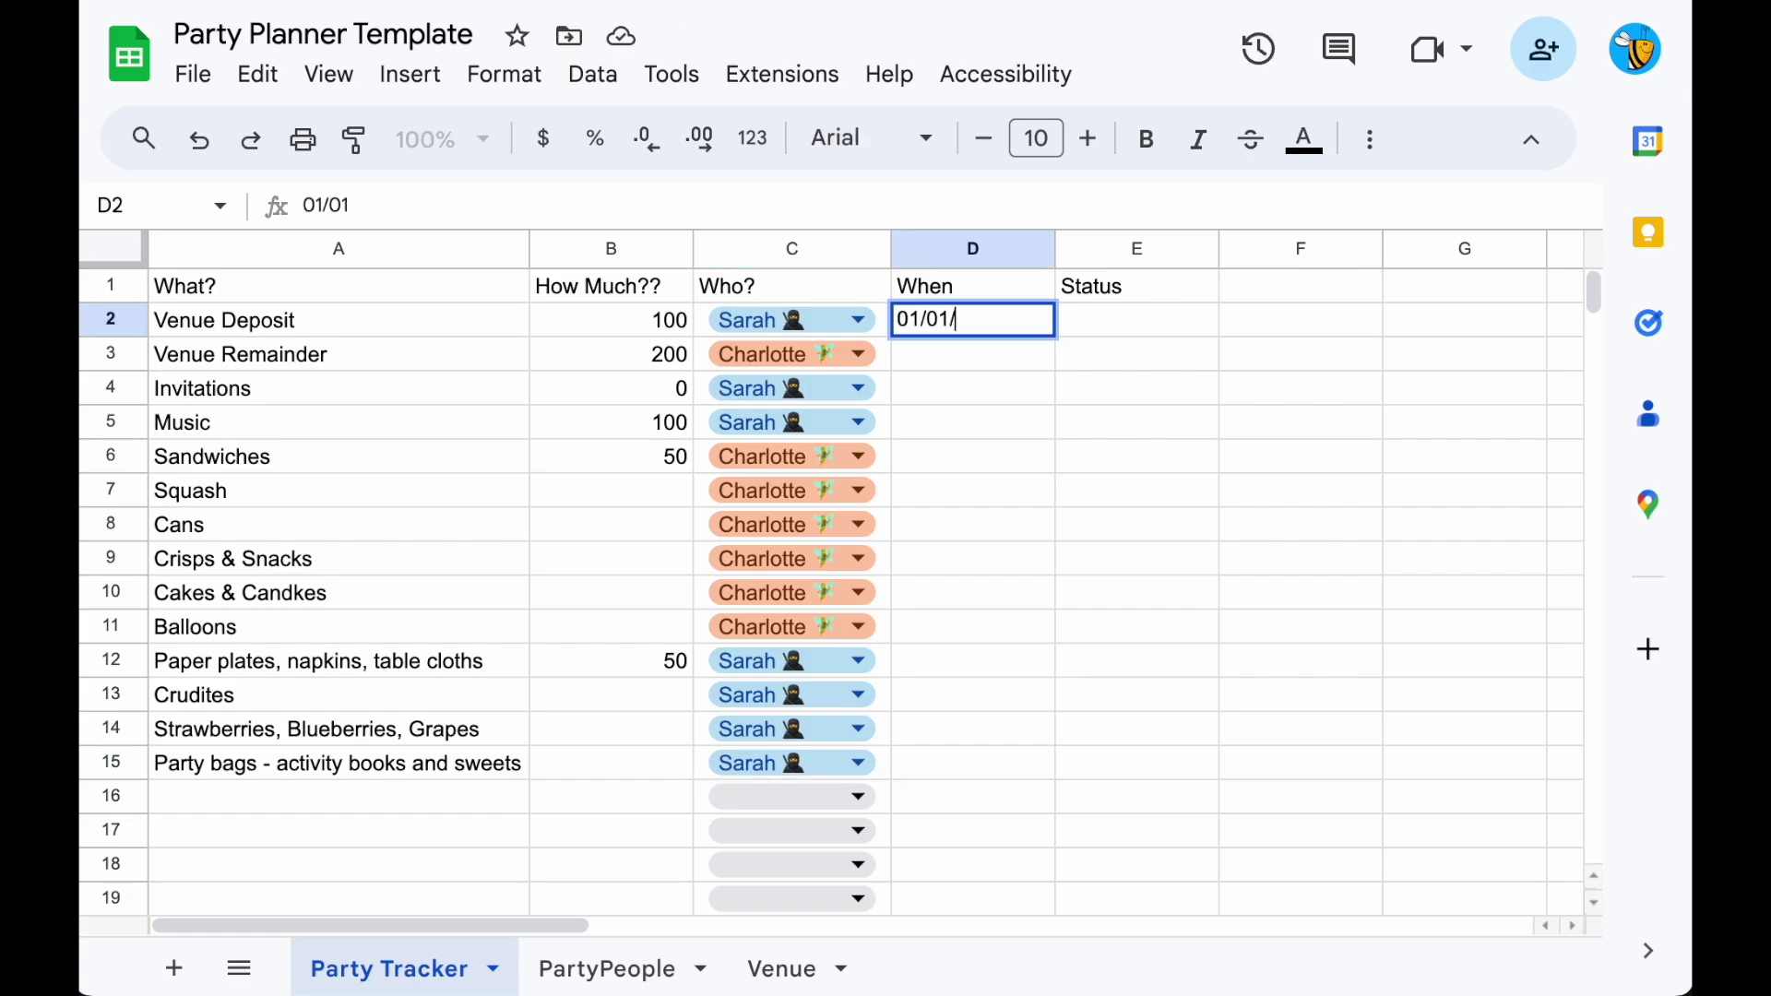
type("2025")
key("Return")
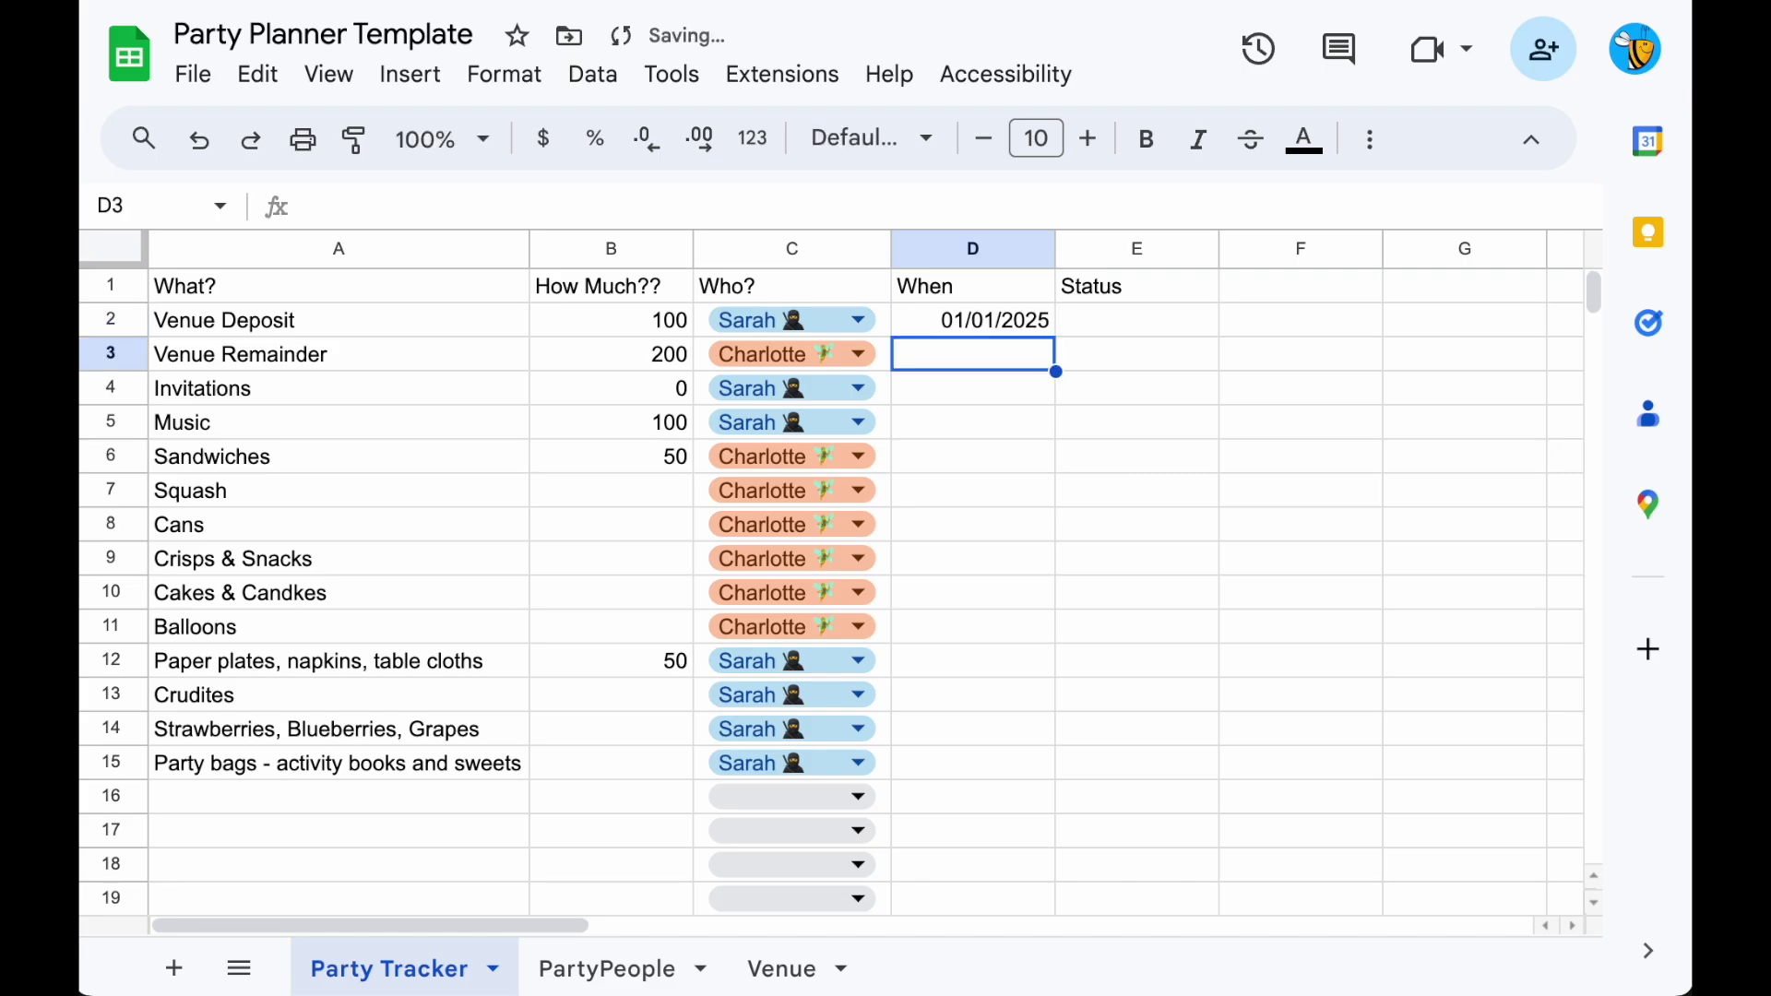
Format the date in D2 in the 26/Sep/2008 style and fill the date series down to D15.
left_click(973, 320)
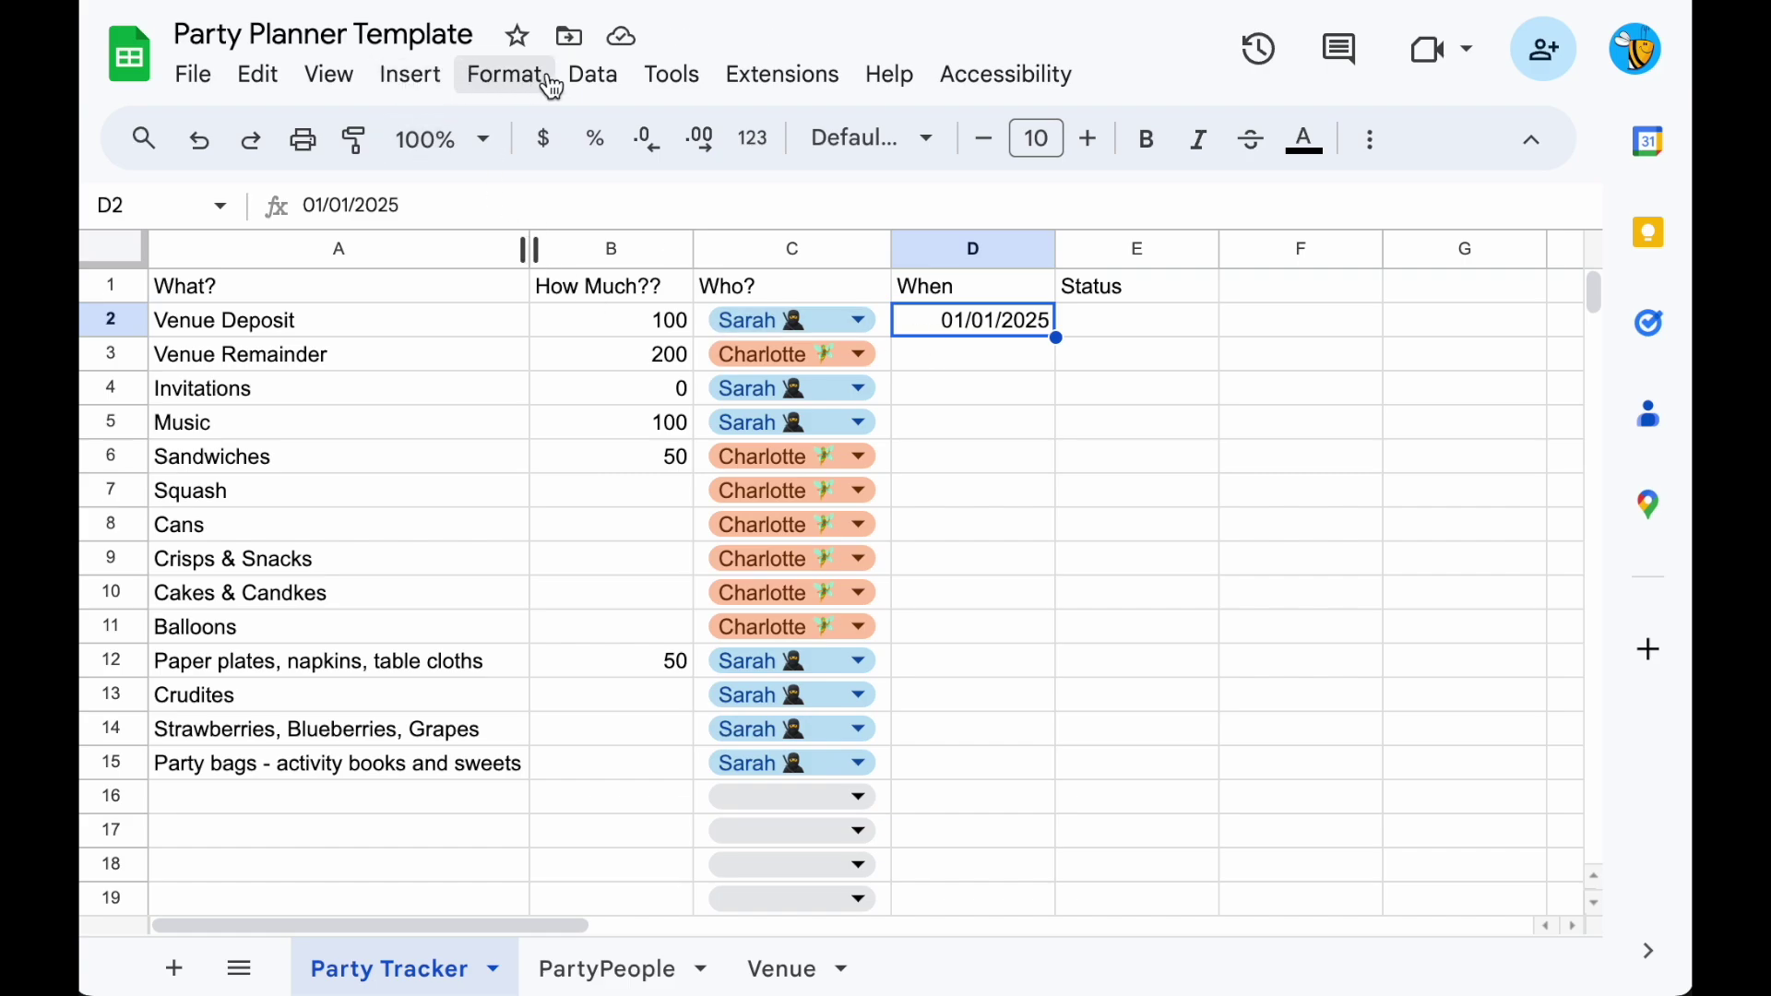
left_click(509, 87)
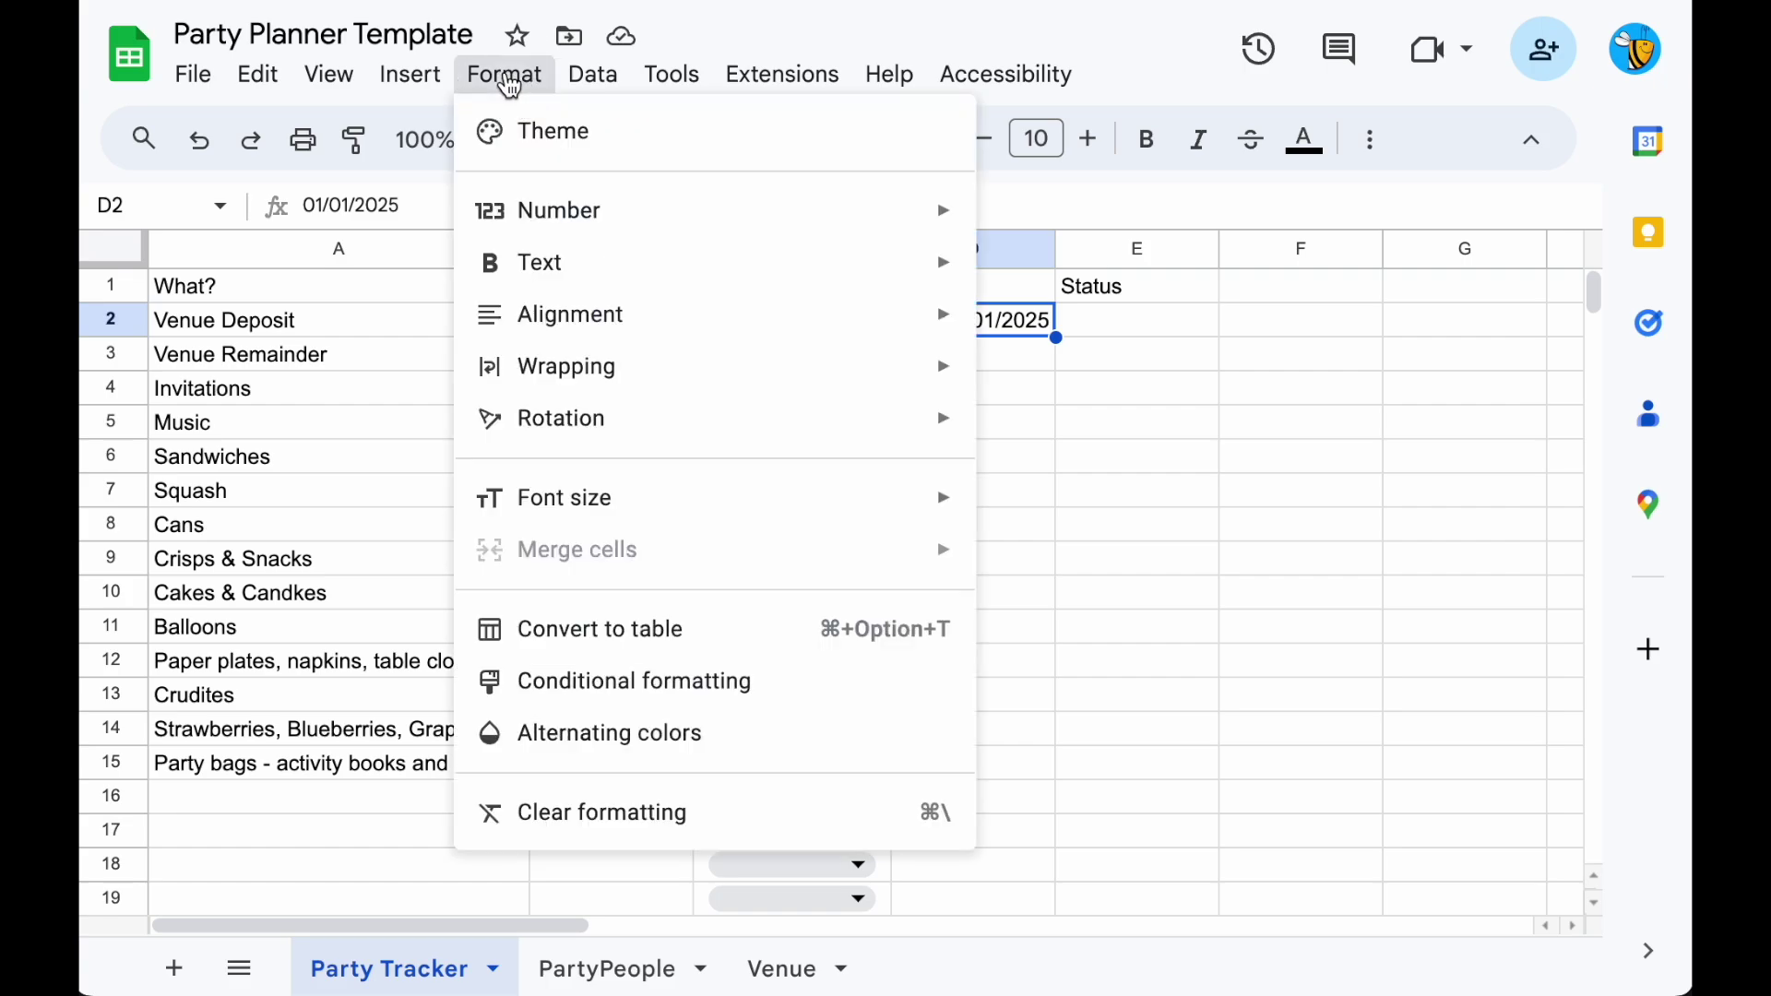
mouse_move(739, 237)
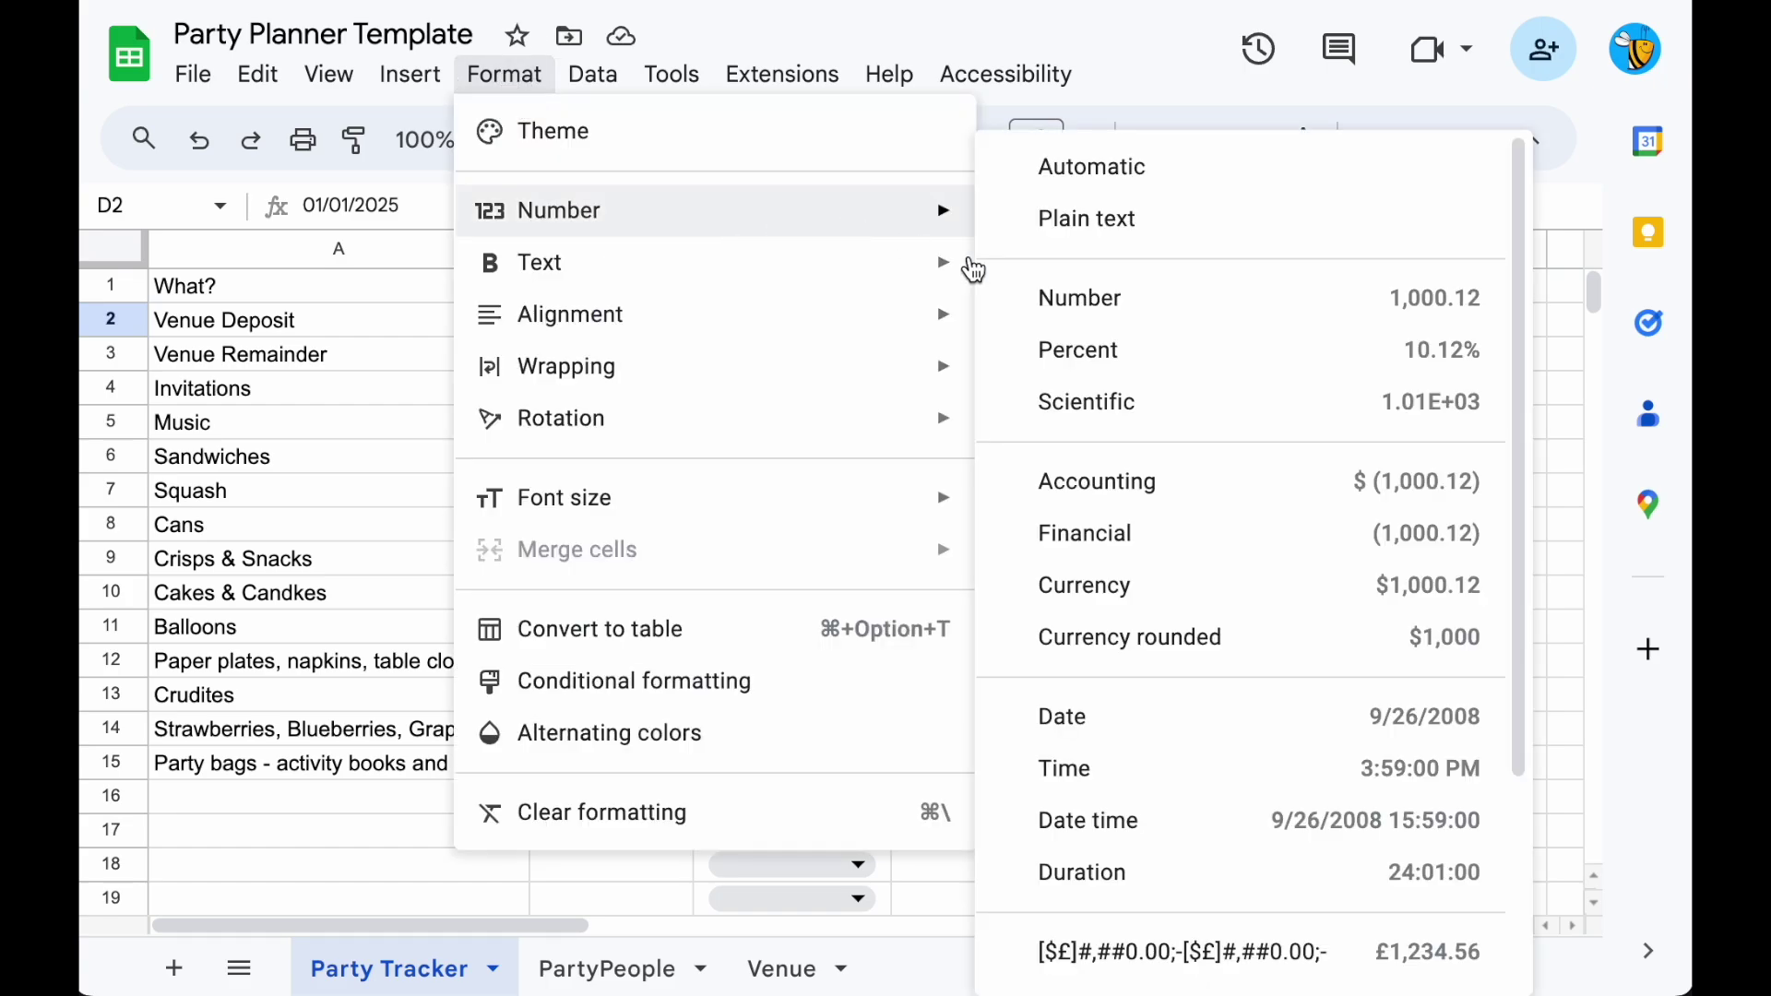
scroll(1235, 801, "down", 3)
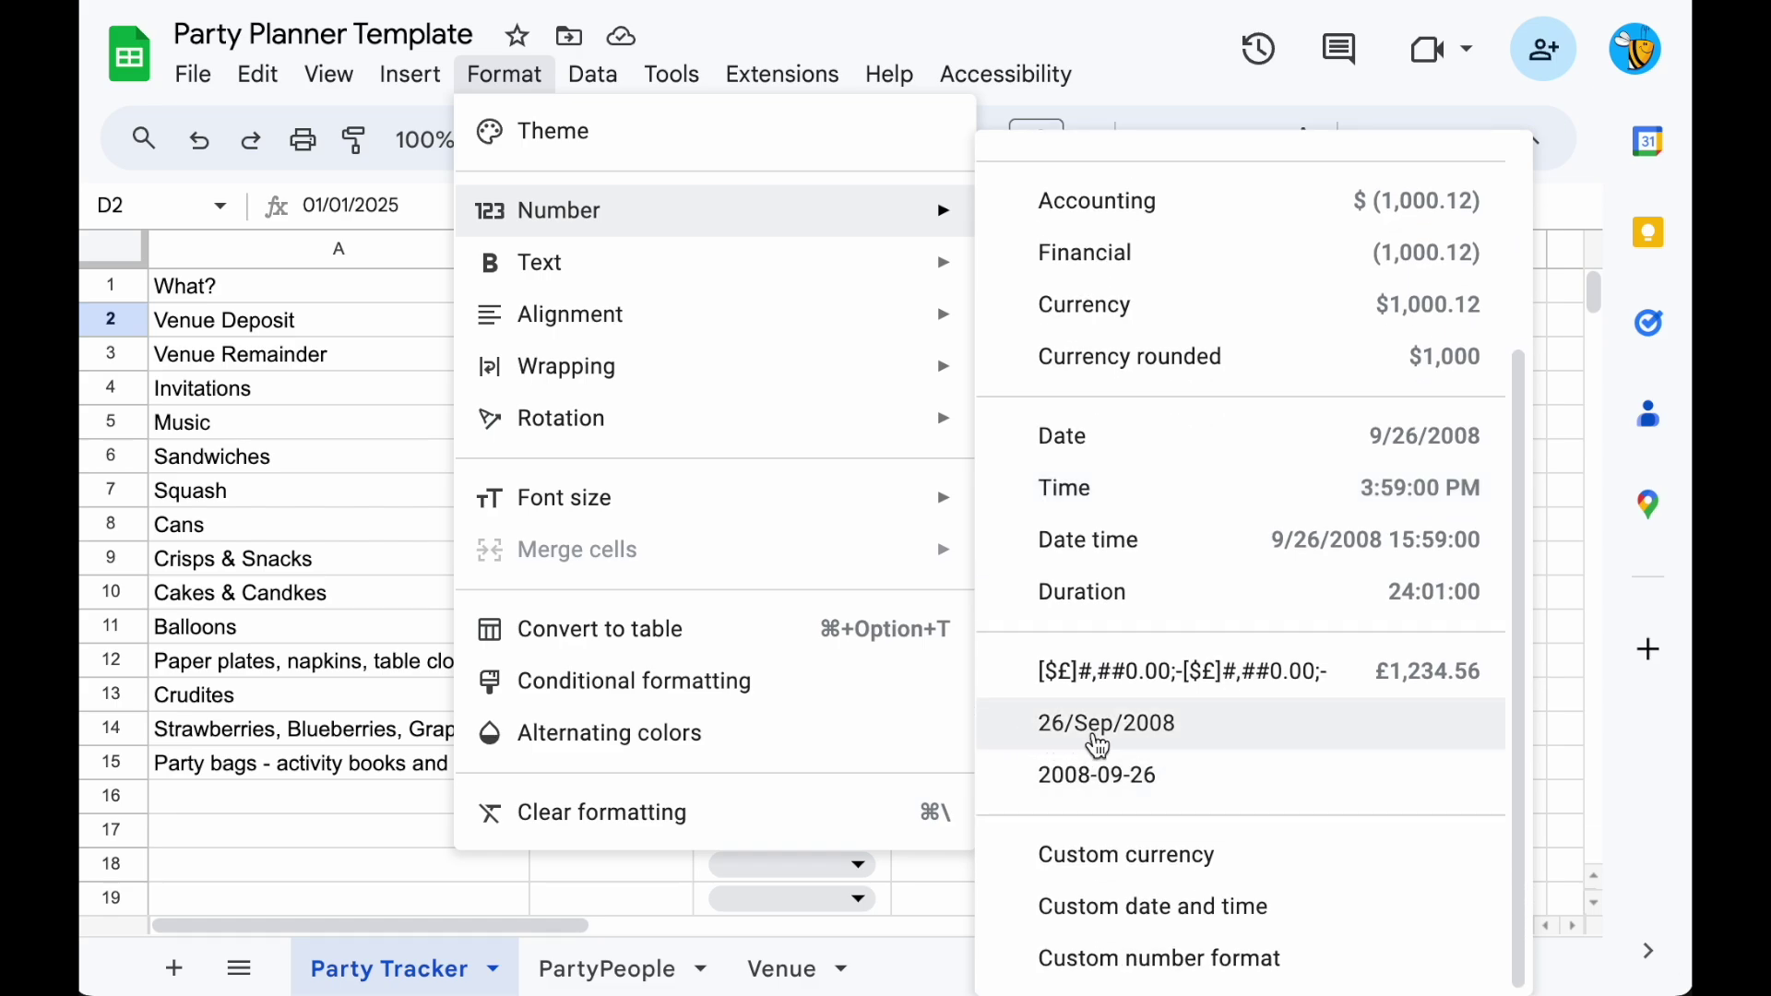
left_click(1097, 745)
left_click_drag(1057, 337, 985, 782)
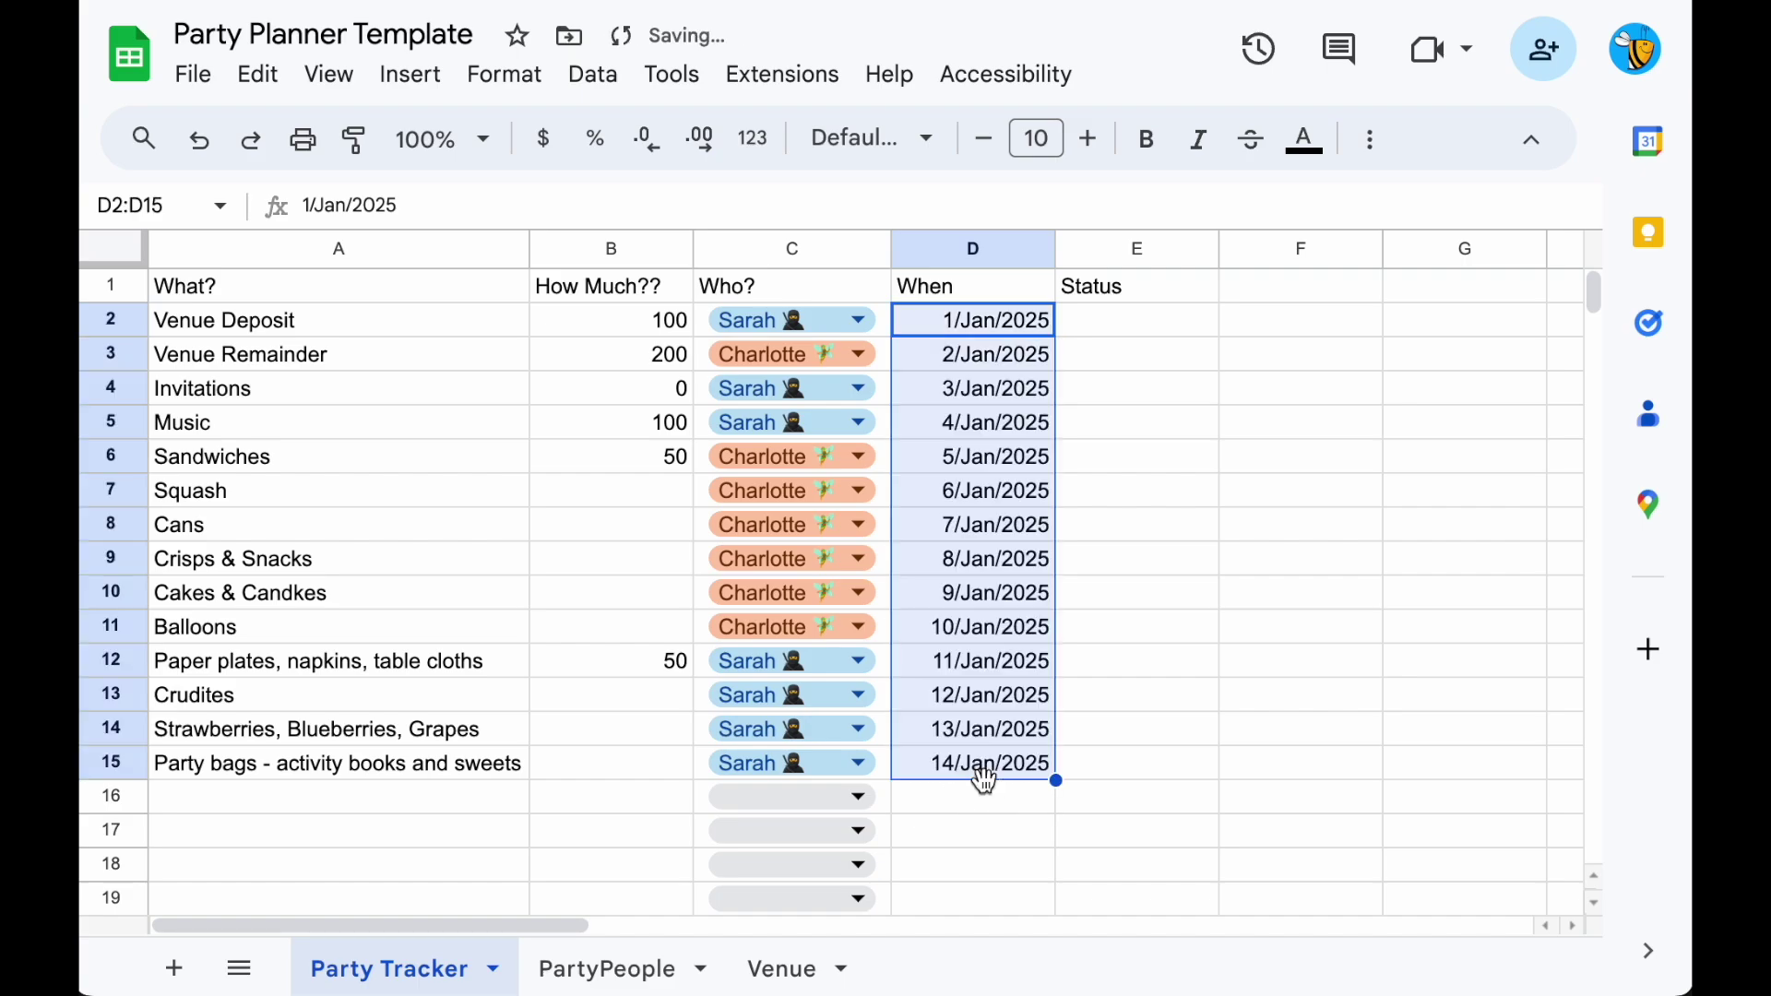
Replace the Venue Deposit date in D2 with the formula =D3-60.
left_click(985, 367)
key("Up")
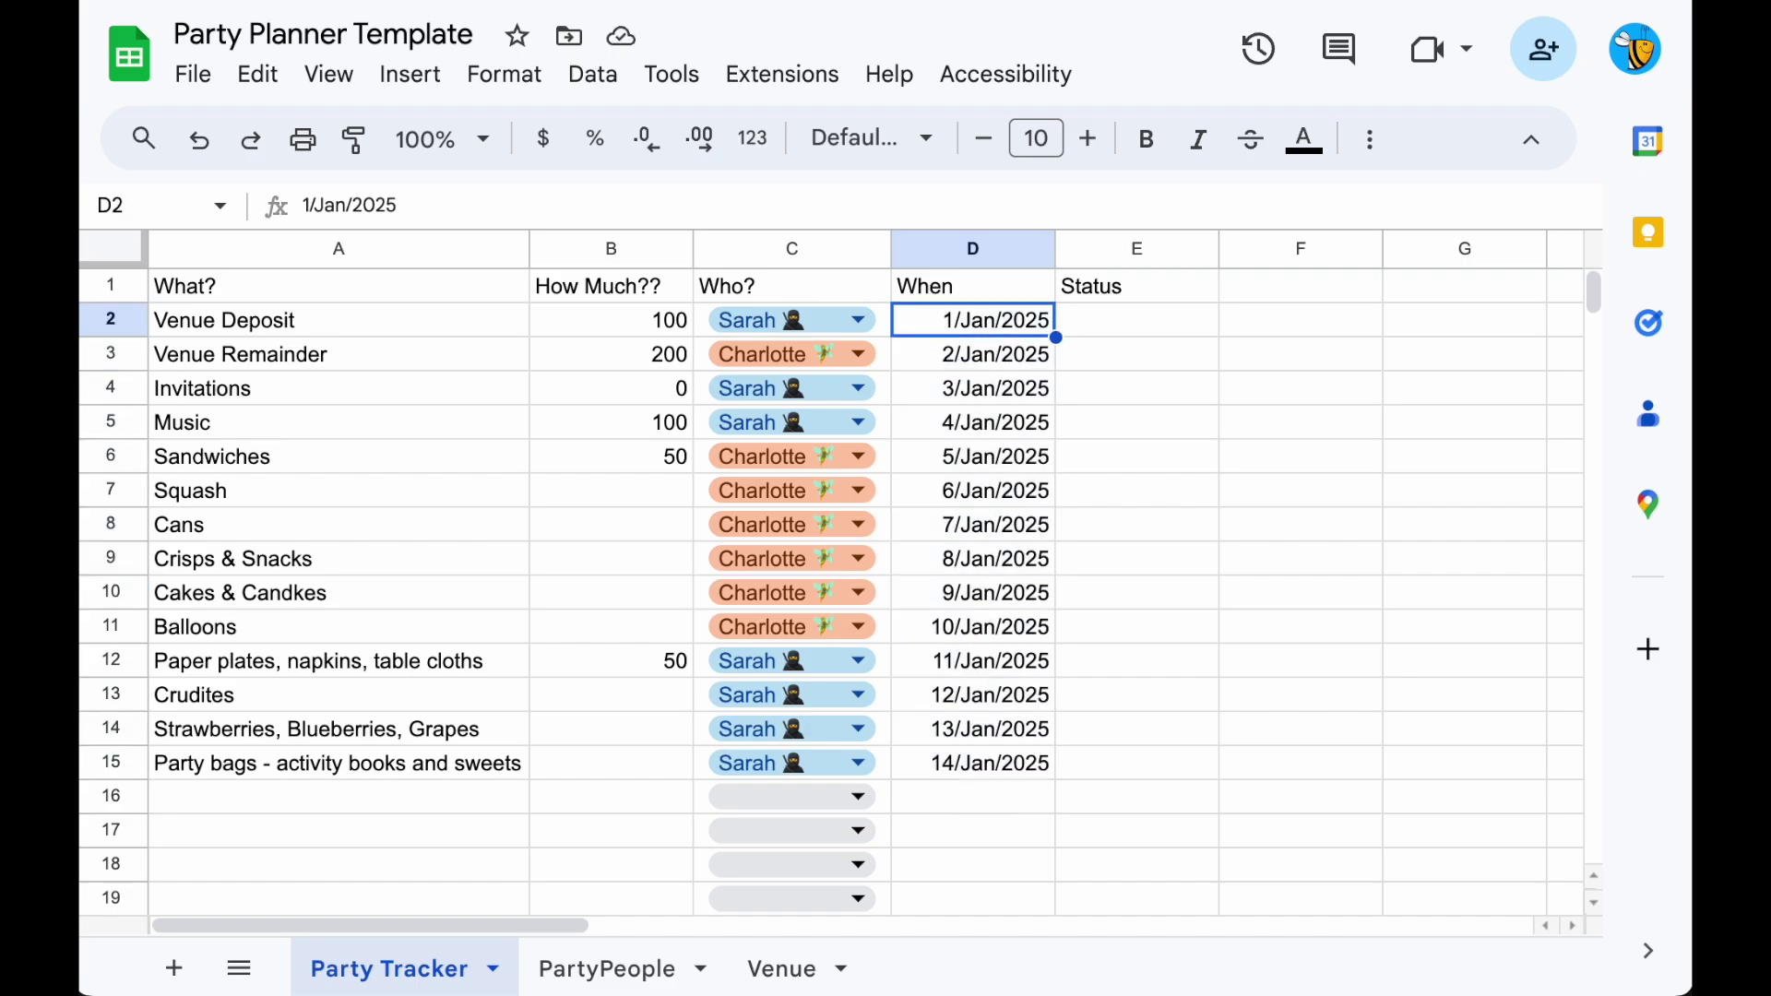
type("=D3-")
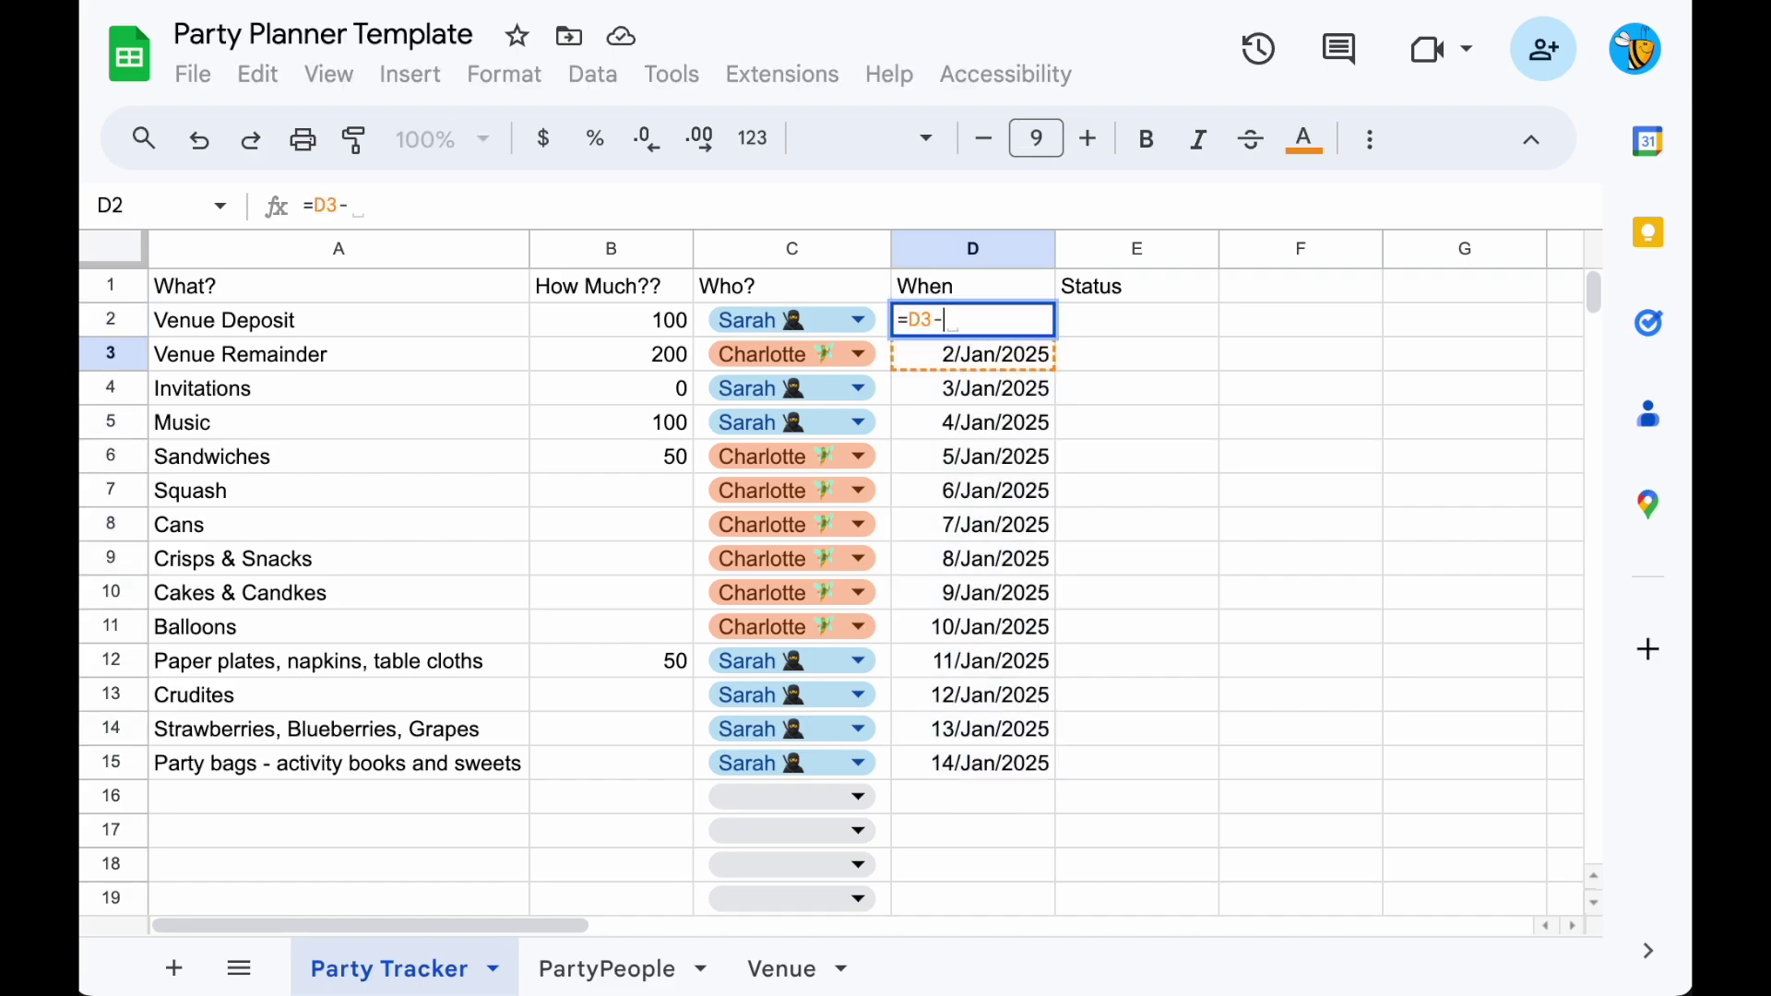
type("60")
key("Return")
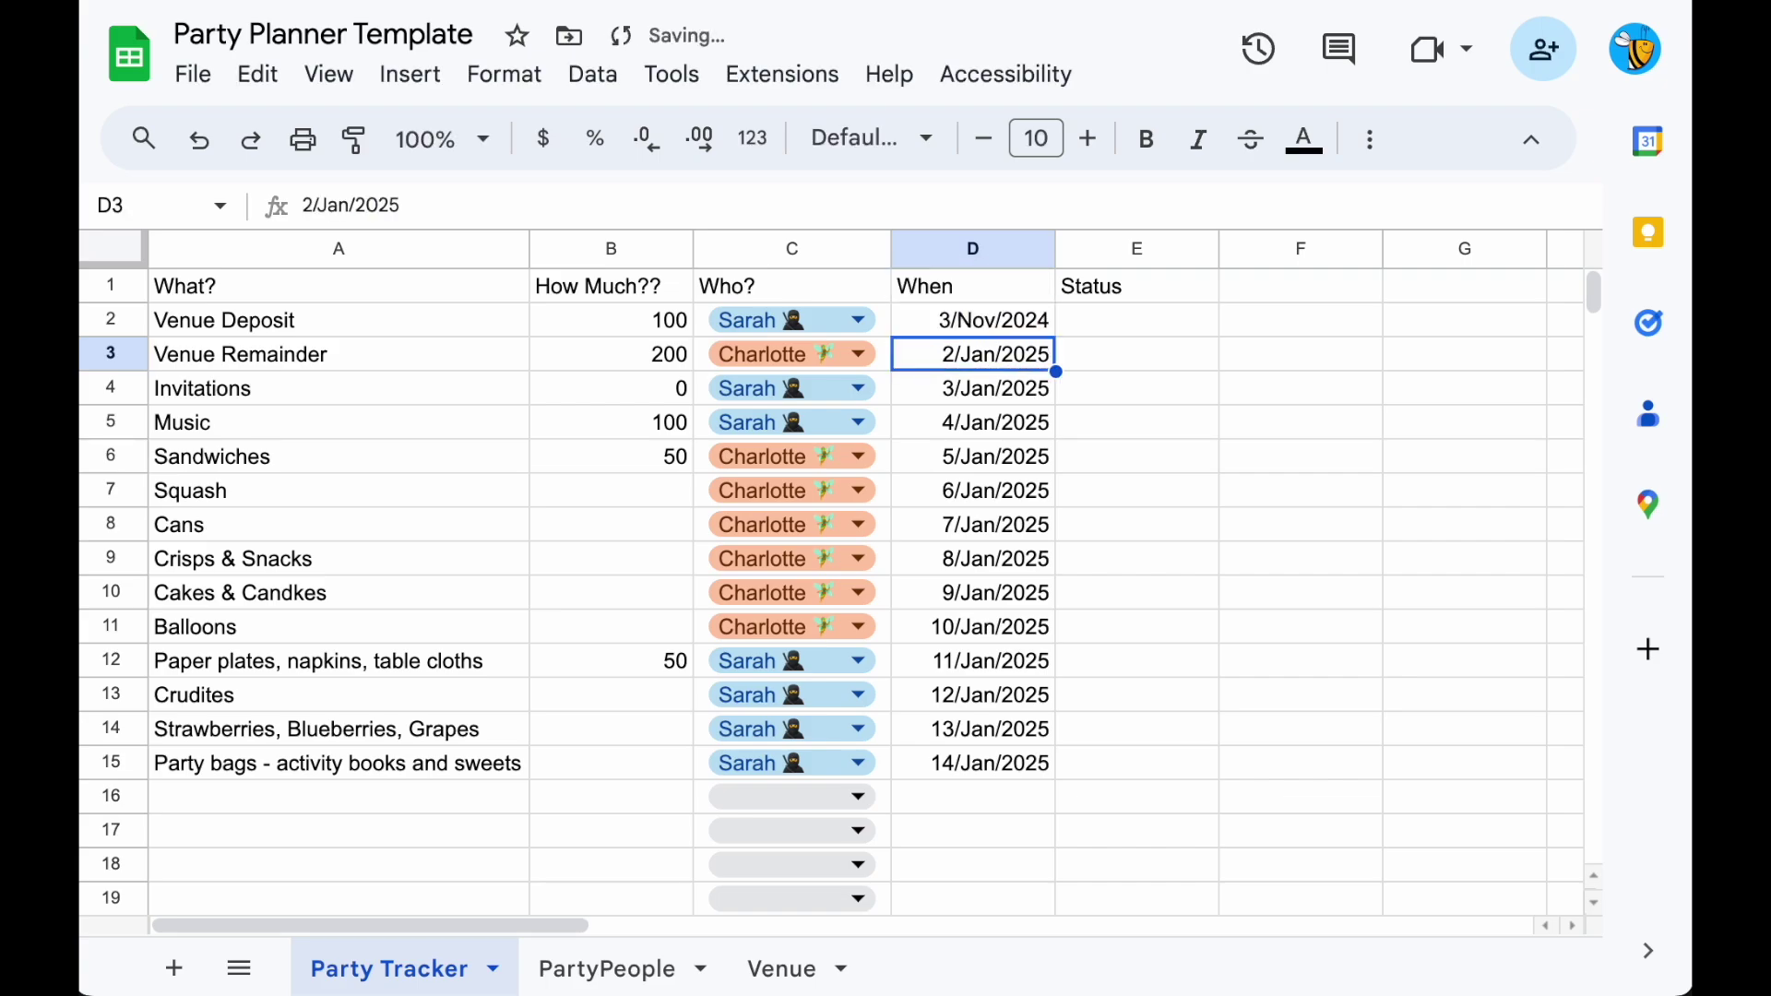
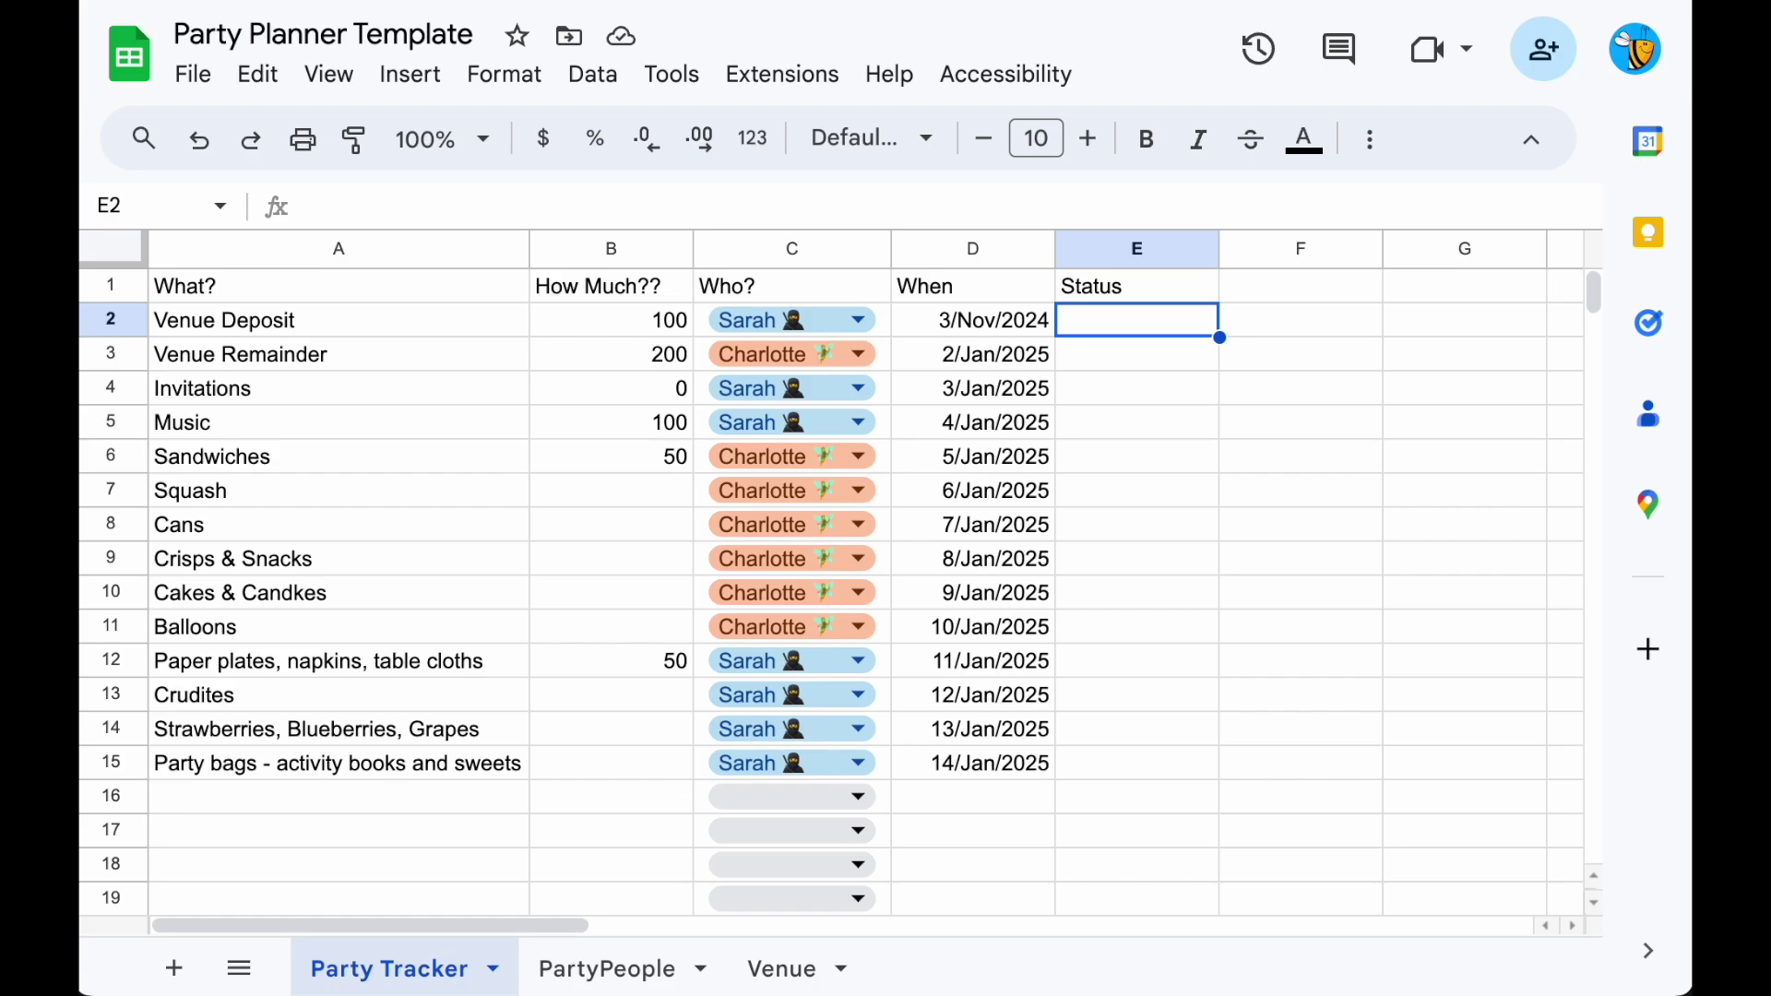
Add a dropdown data validation rule to the Status column for range E2:E1000.
key("ctrl+shift+Down")
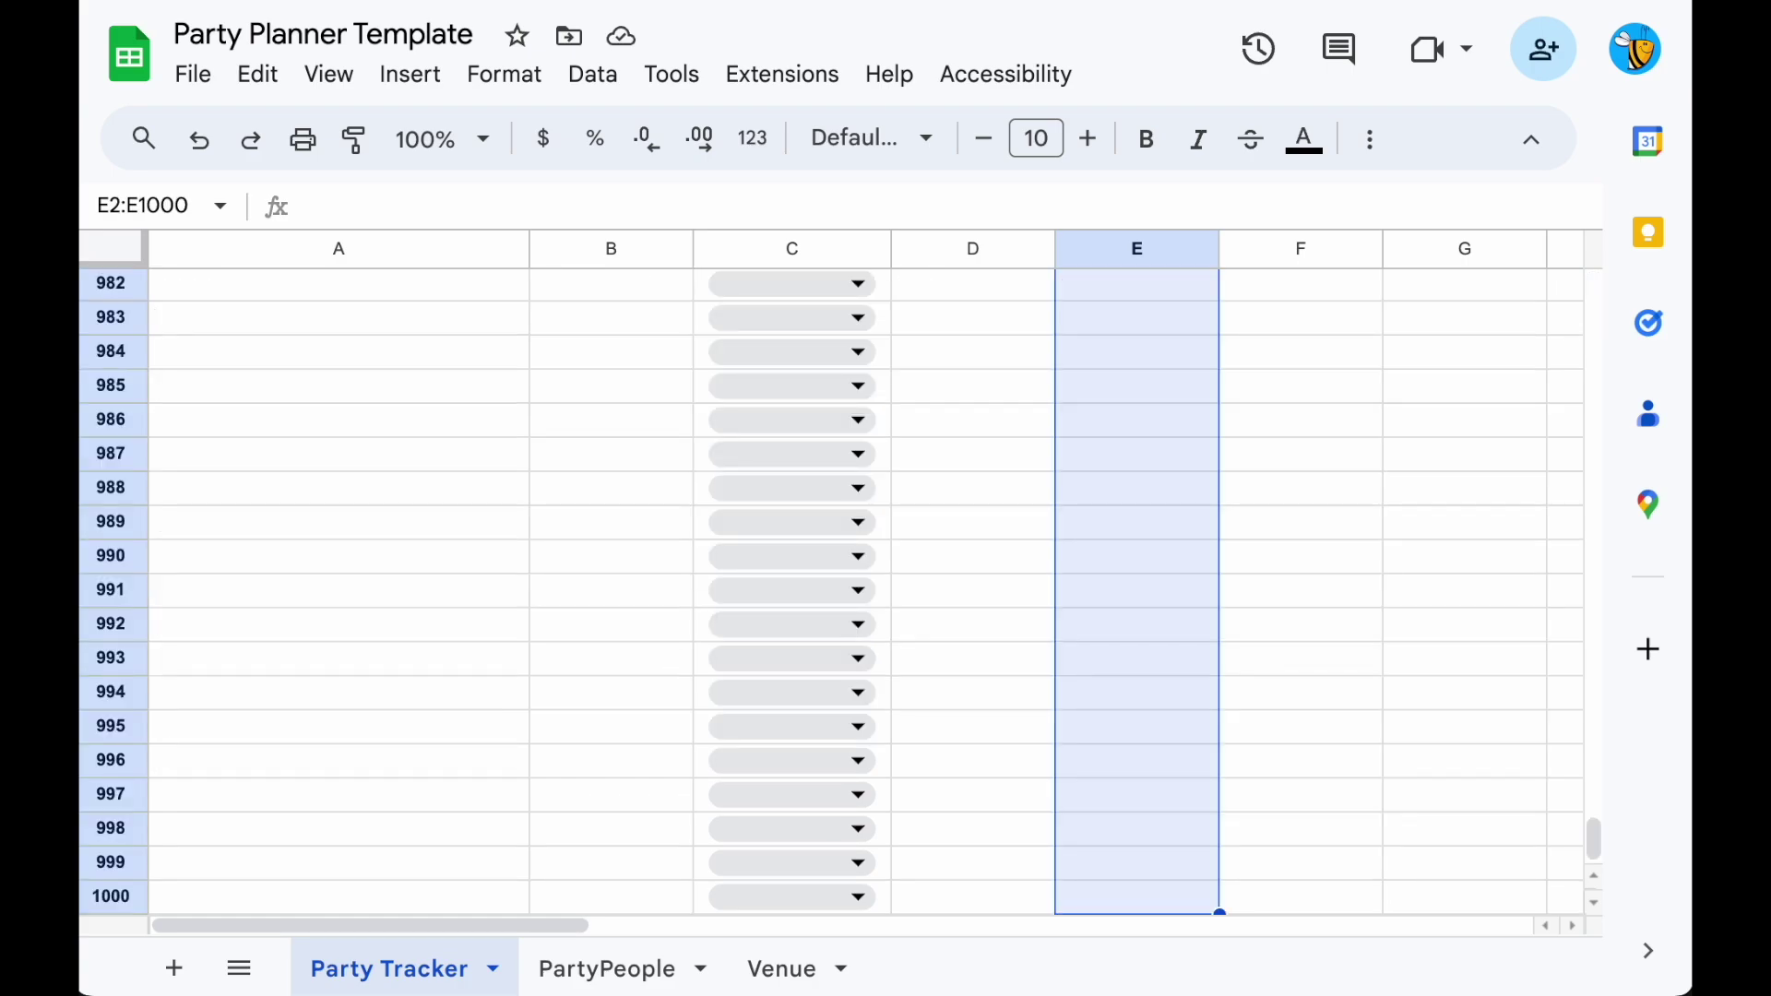
scroll(952, 592, "up", 20)
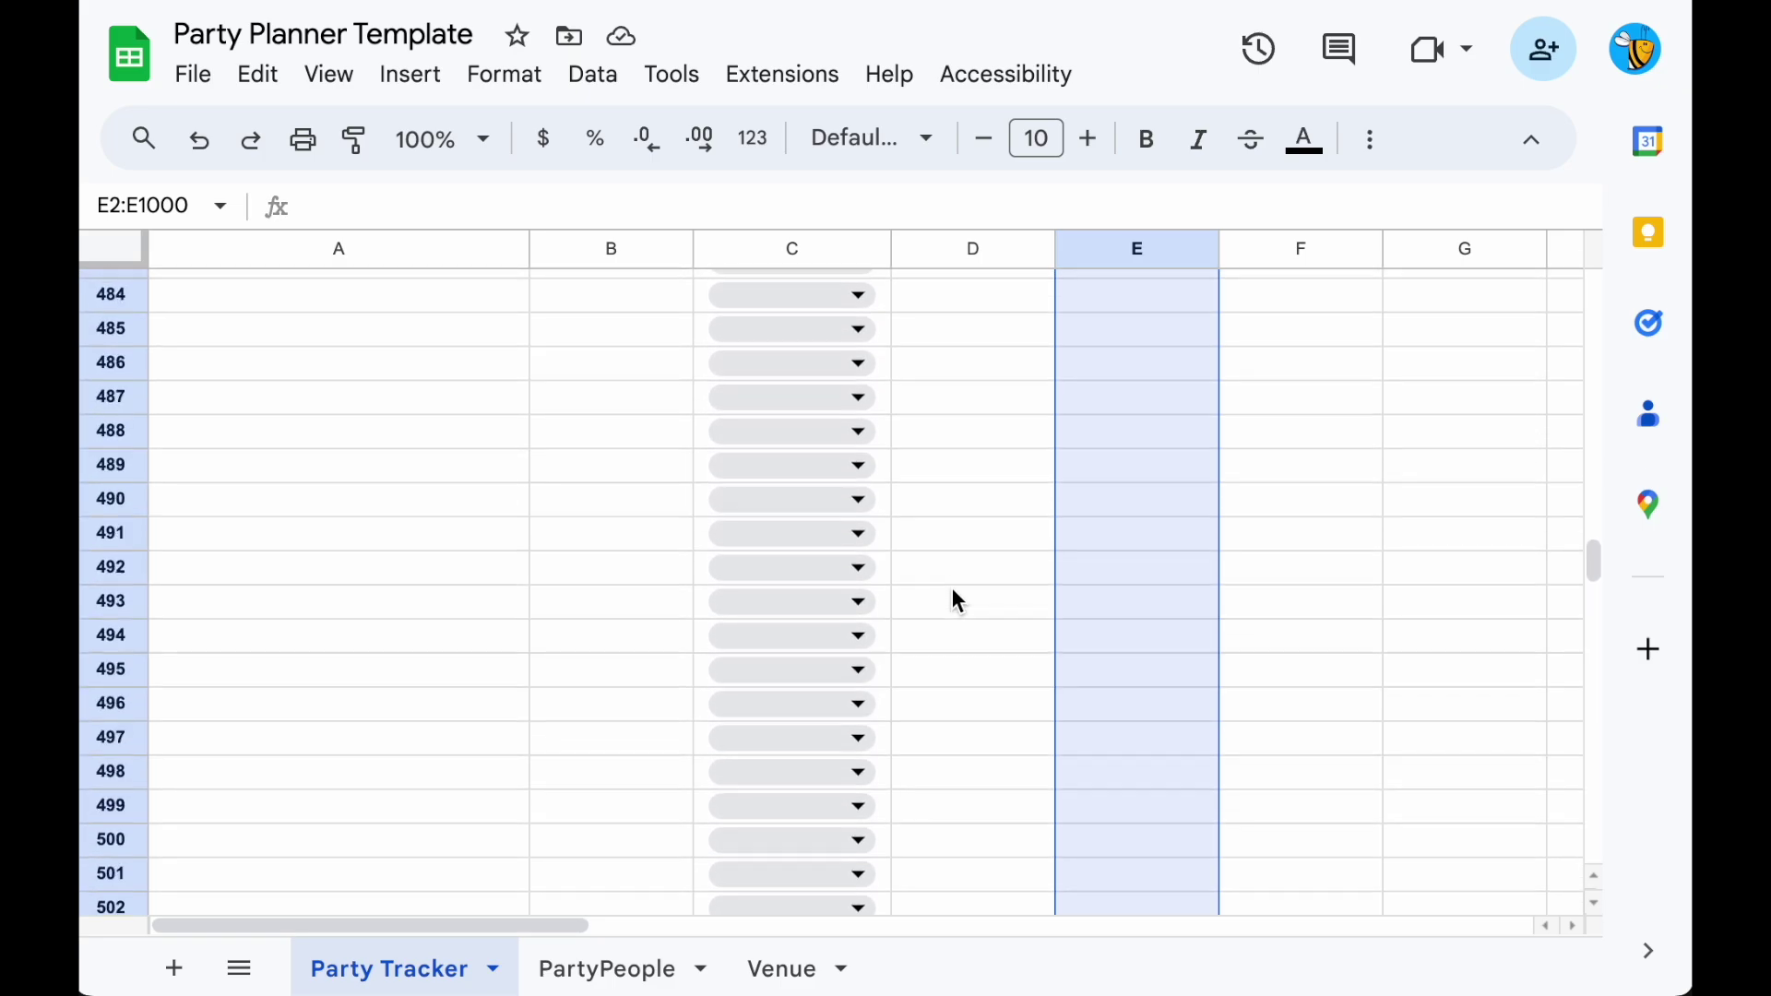
scroll(953, 592, "up", 20)
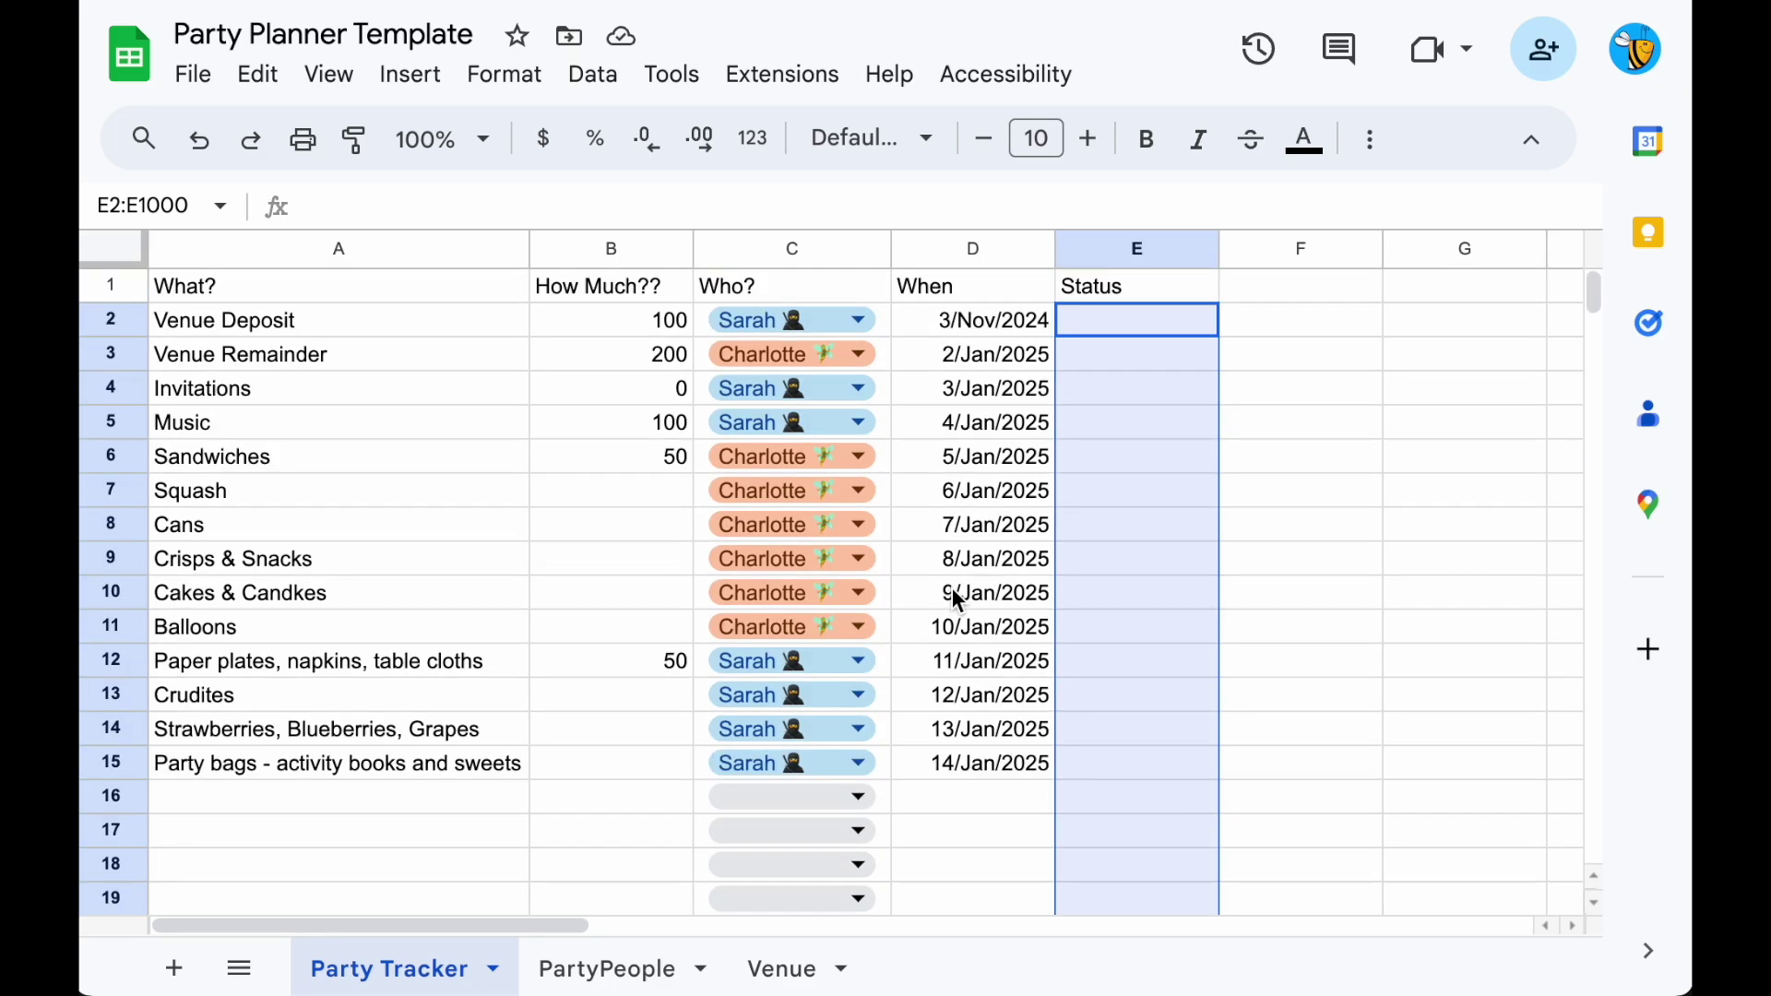
left_click(593, 74)
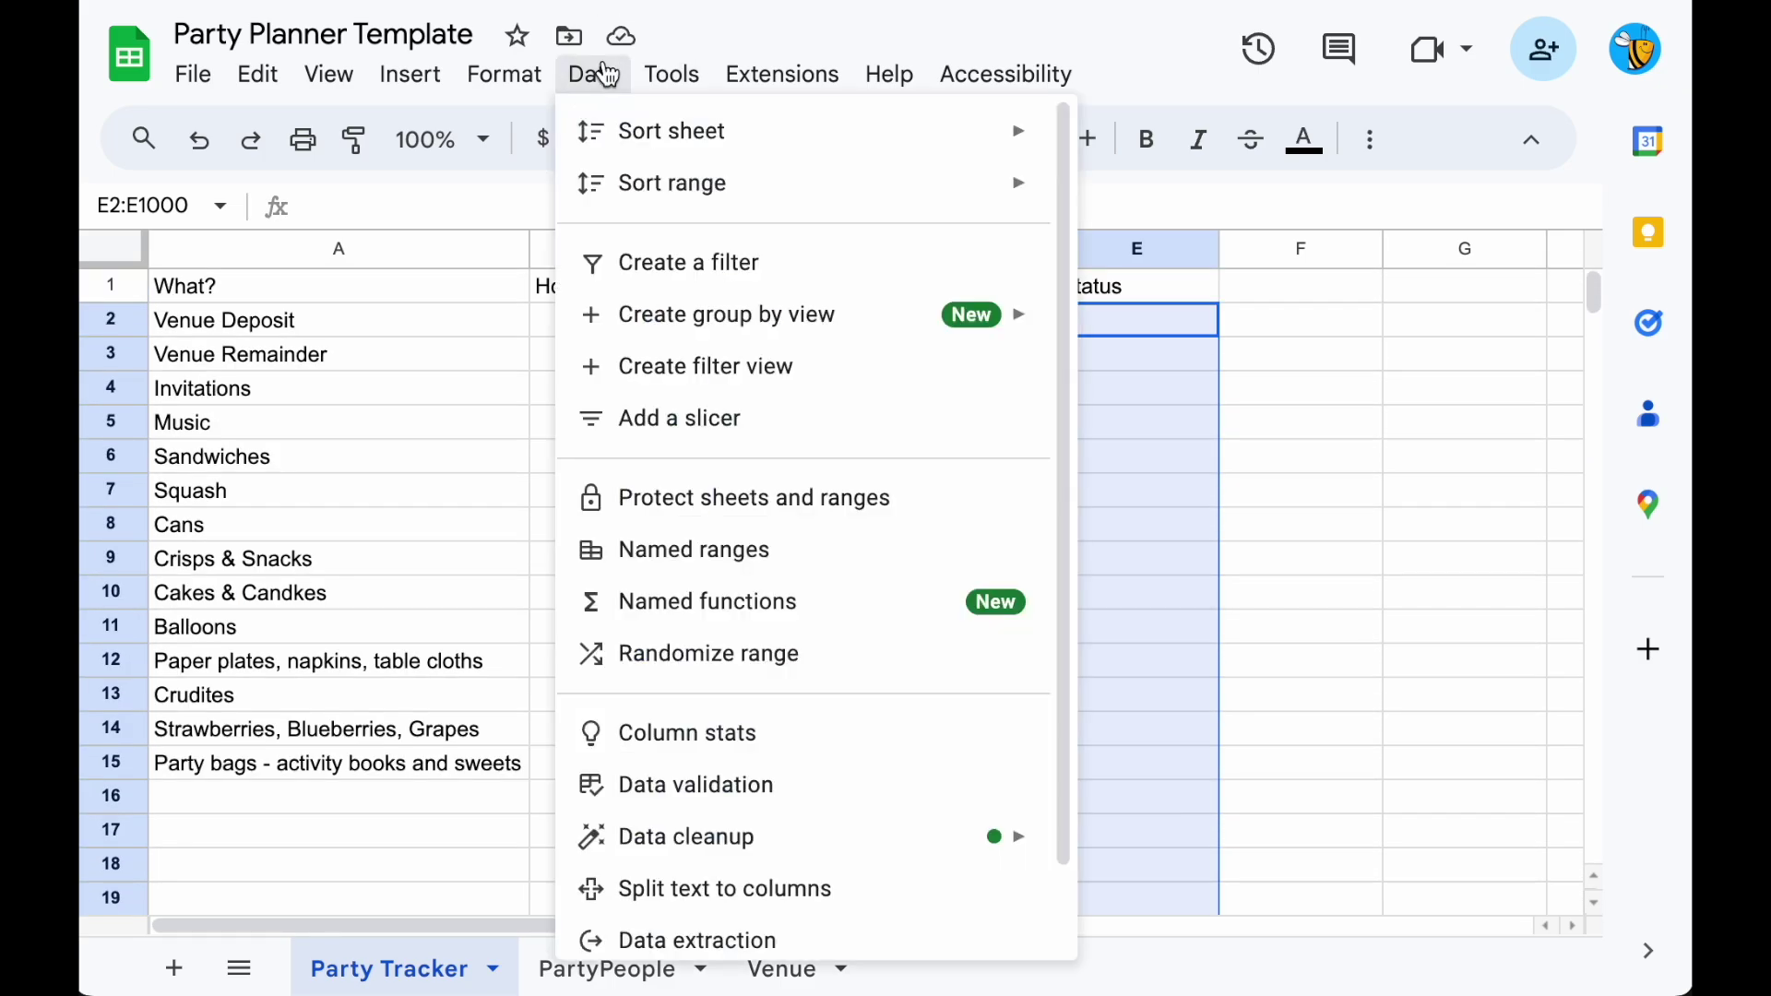
left_click(737, 783)
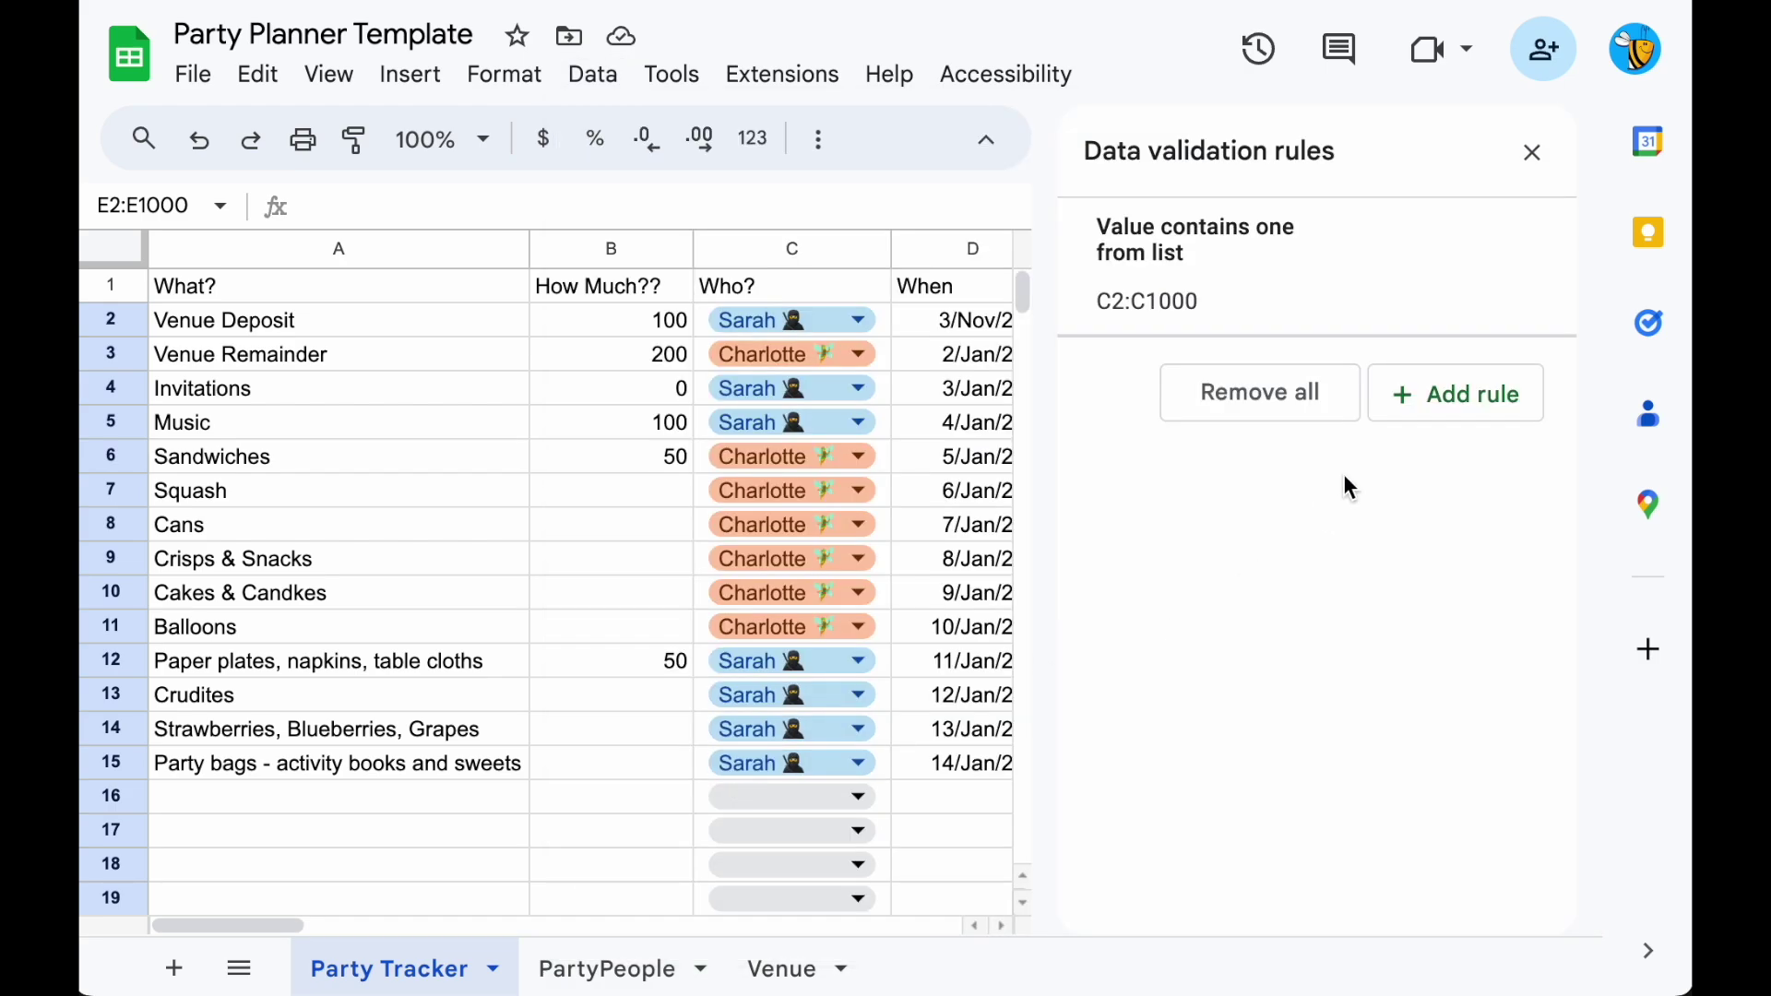
left_click(1455, 395)
scroll(791, 544, "right", 3)
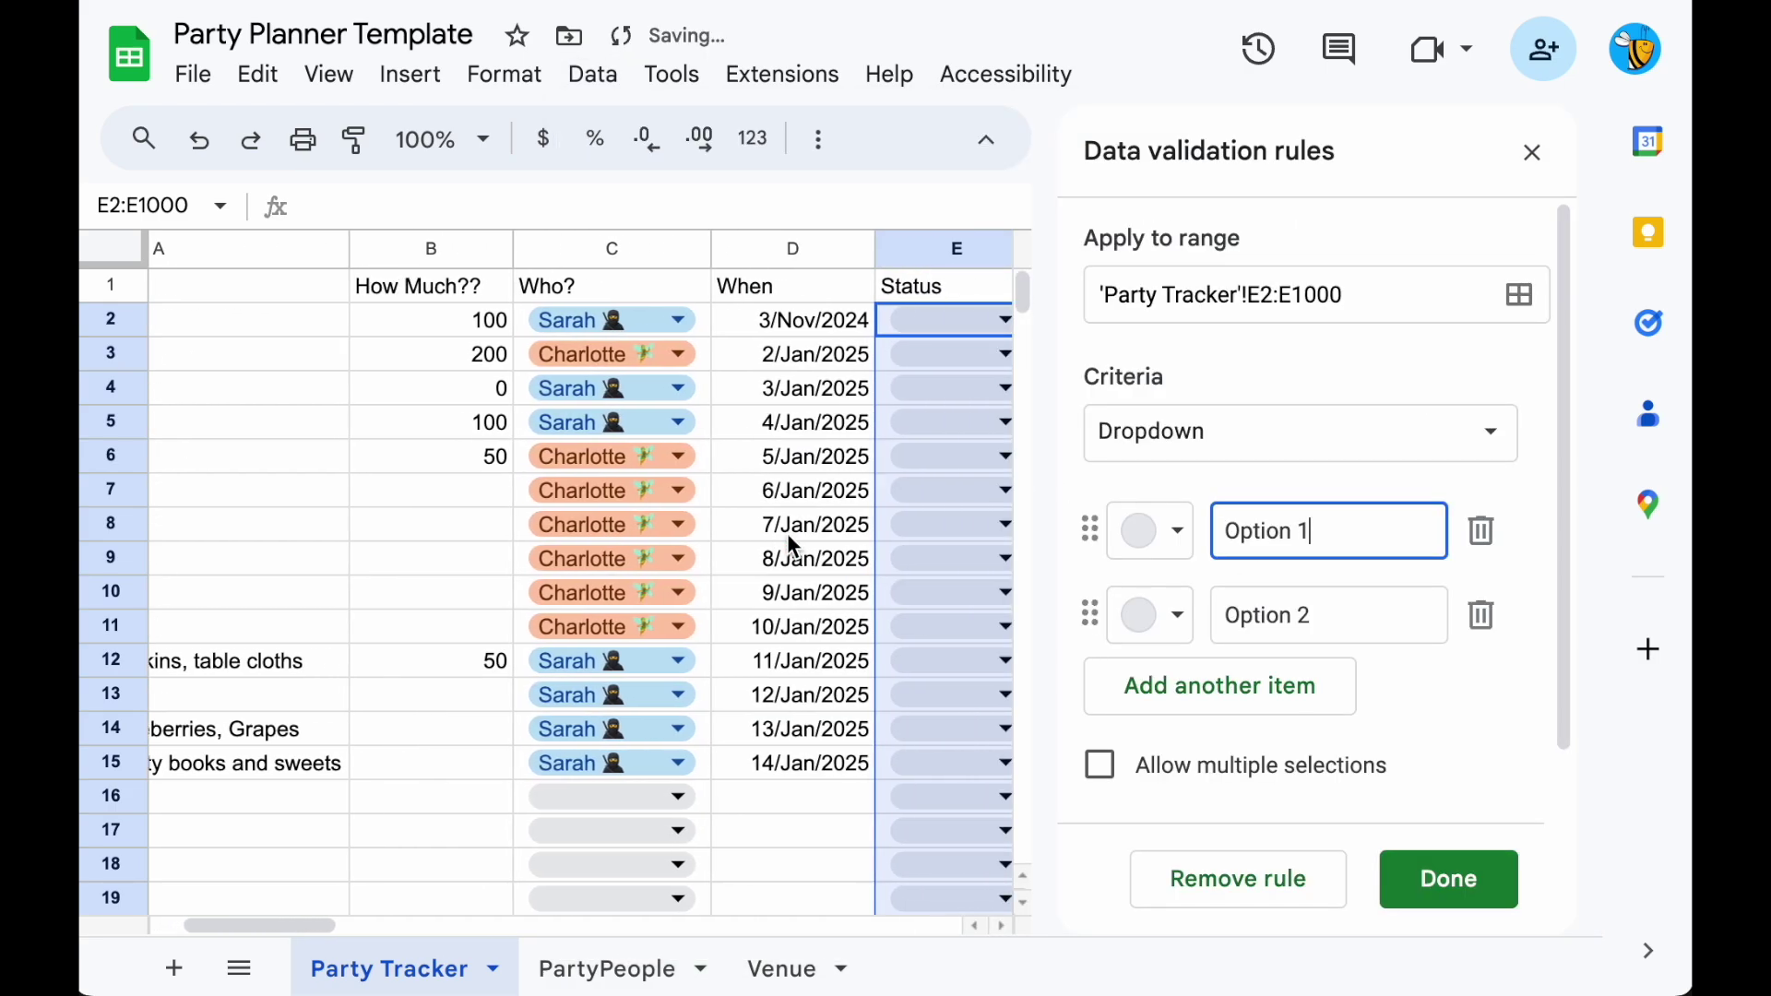
scroll(788, 536, "right", 1)
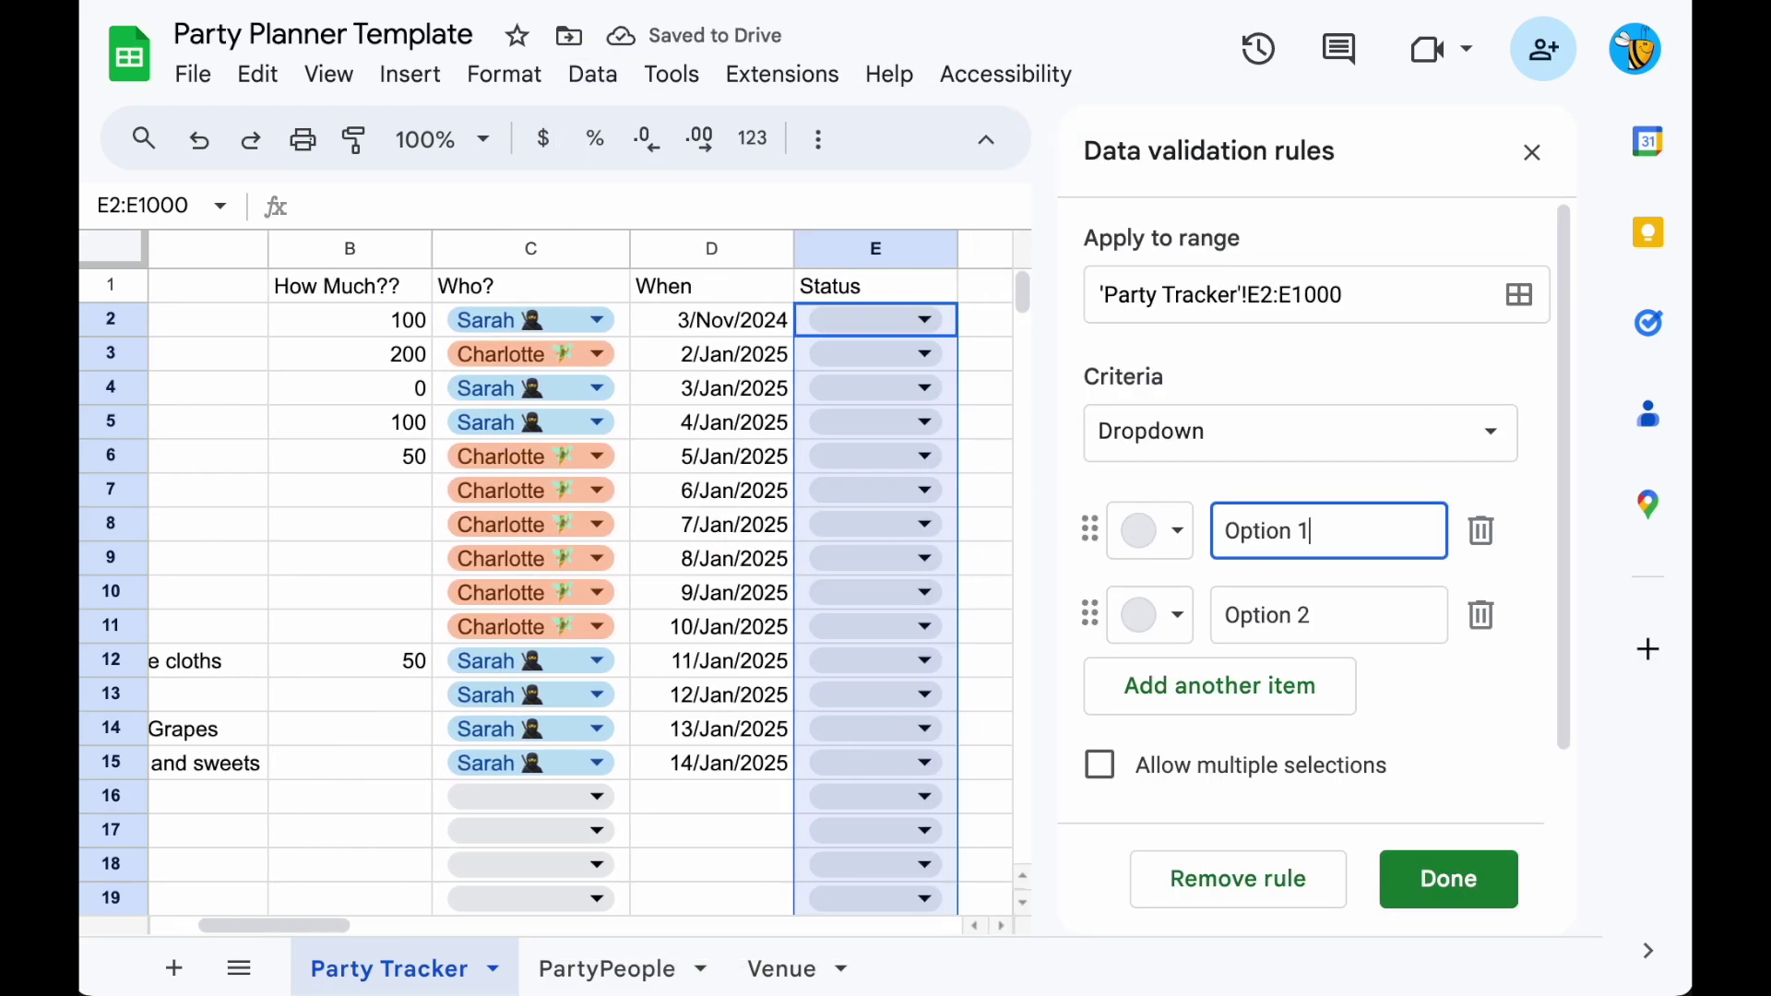
Define the Status dropdown options as Done, To Do and AAHHH DO NOW!!
left_click(1332, 524)
type("Done")
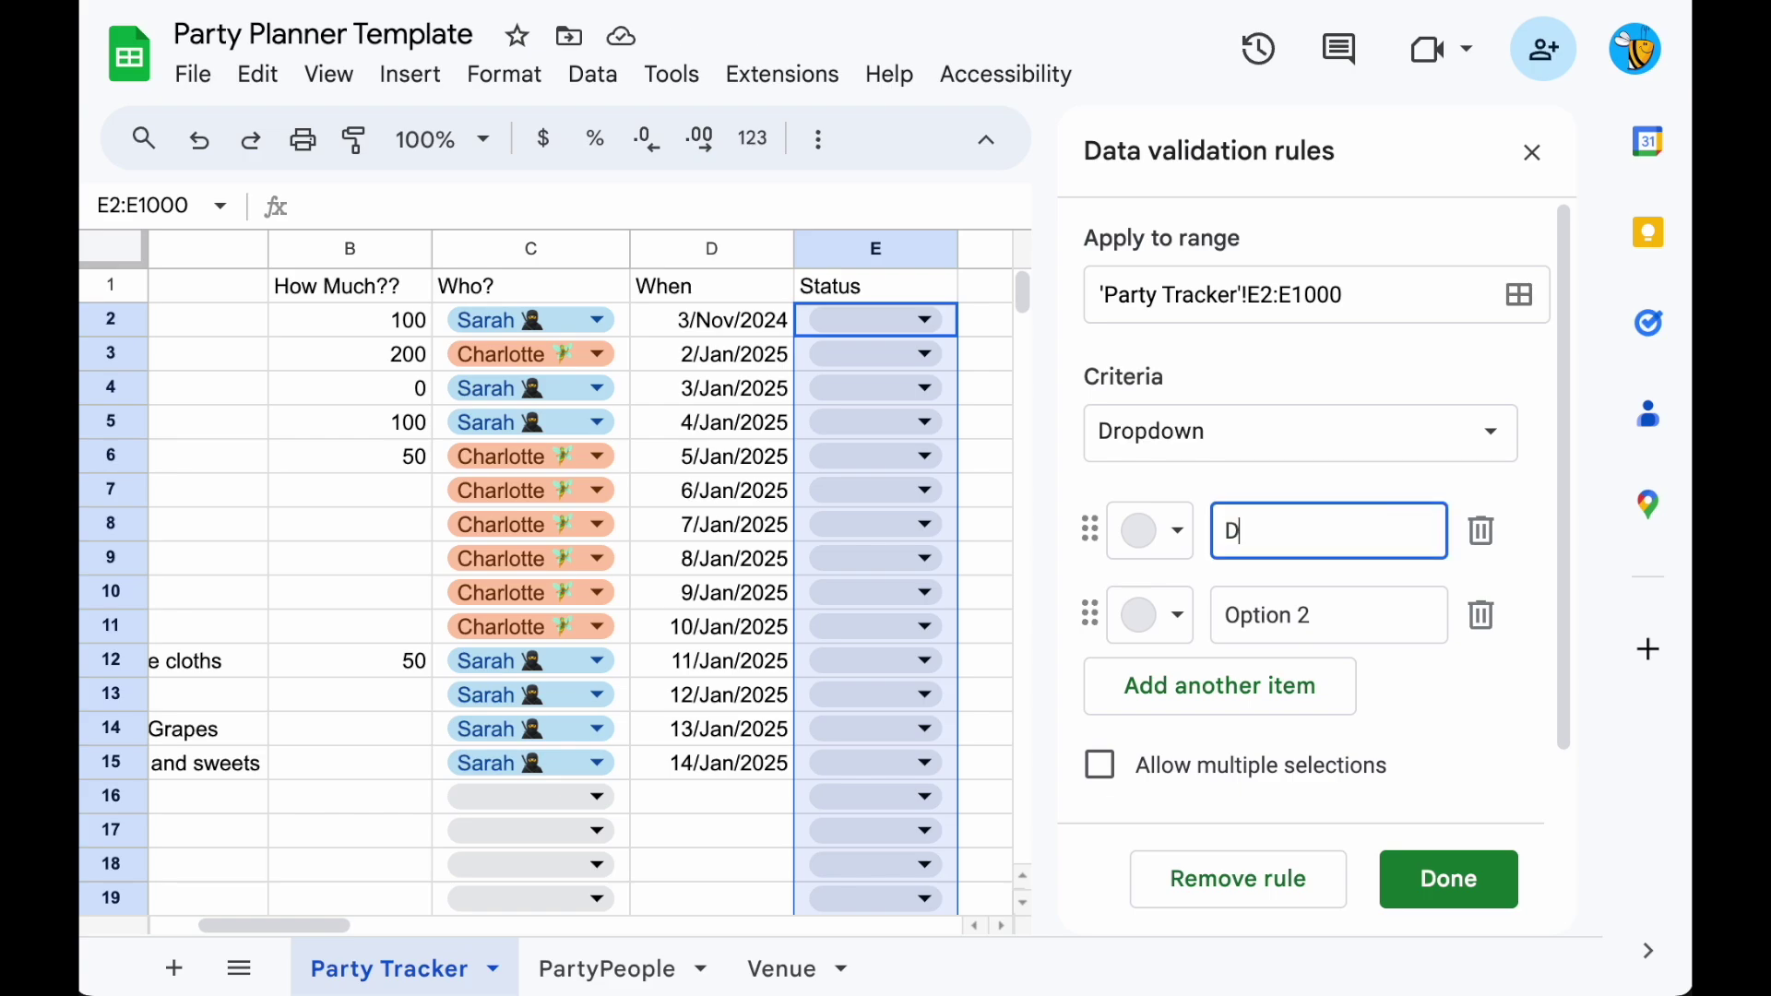
left_click(1360, 625)
type("Opt")
key("BackSpace")
key("BackSpace")
key("BackSpace")
type("To ")
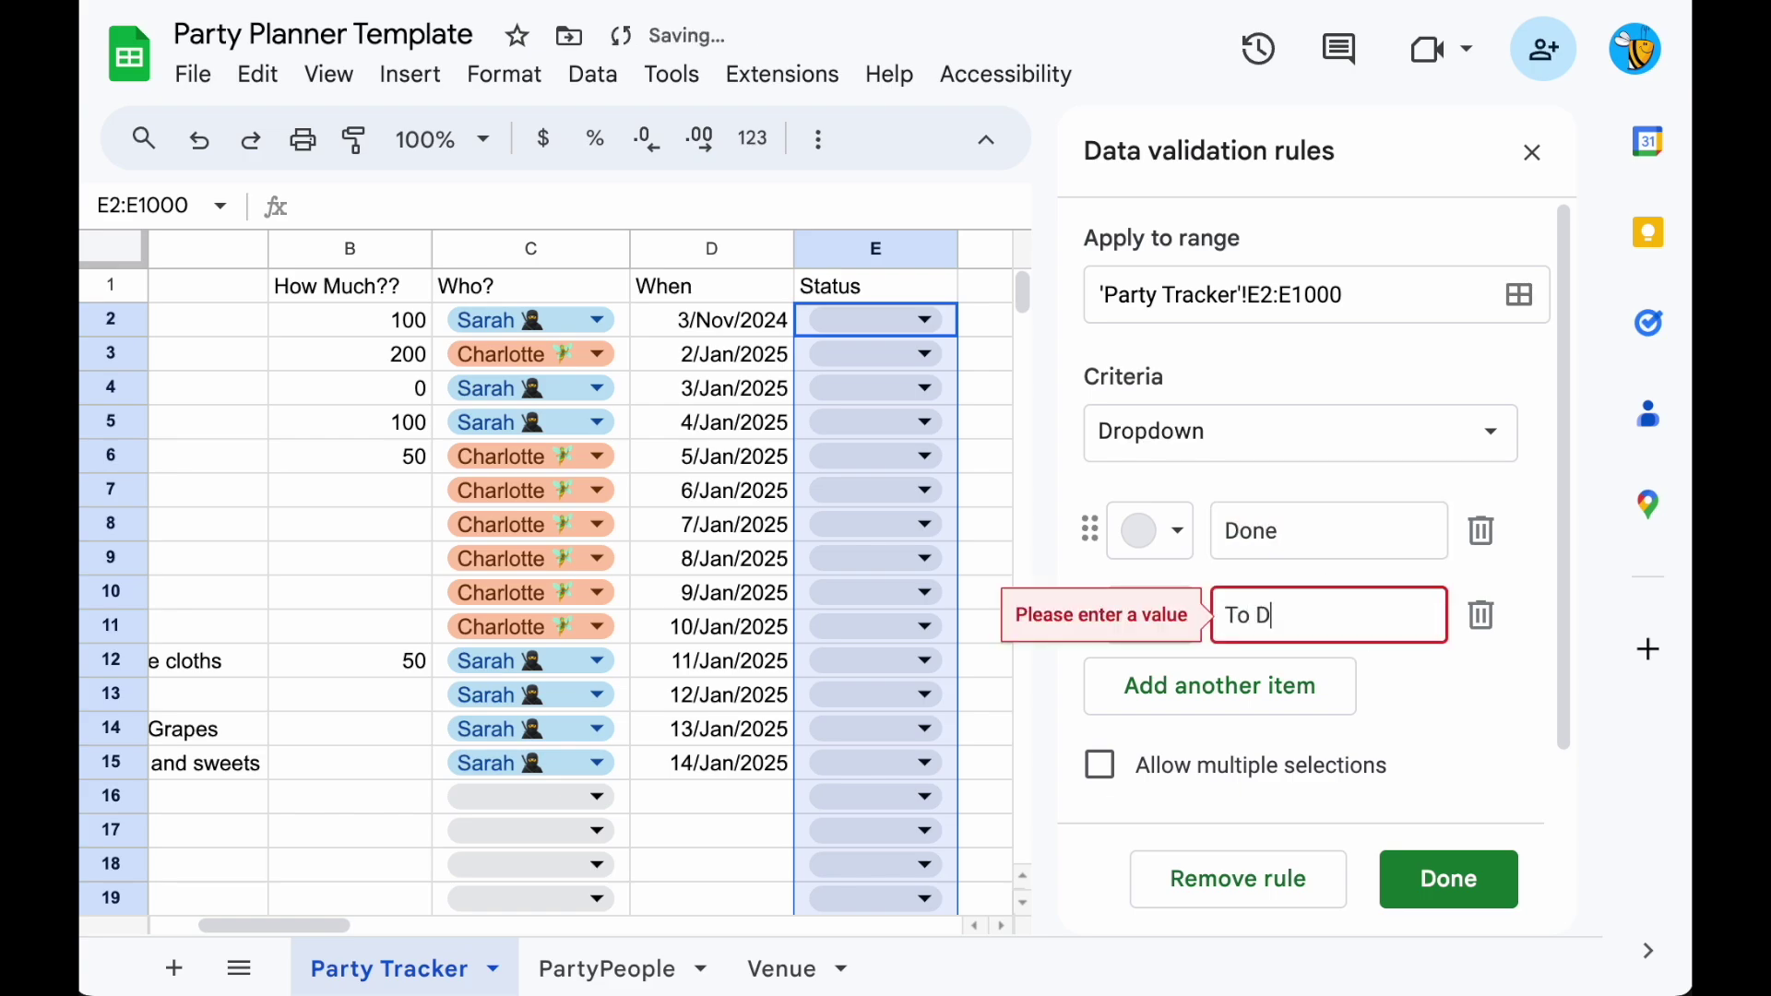
type("Do")
left_click(1300, 692)
type("AAHHH DO NOW!!")
Colour the Status options light green for Done, light yellow for To Do and dark red for AAHHH DO NOW!!
left_click(1172, 533)
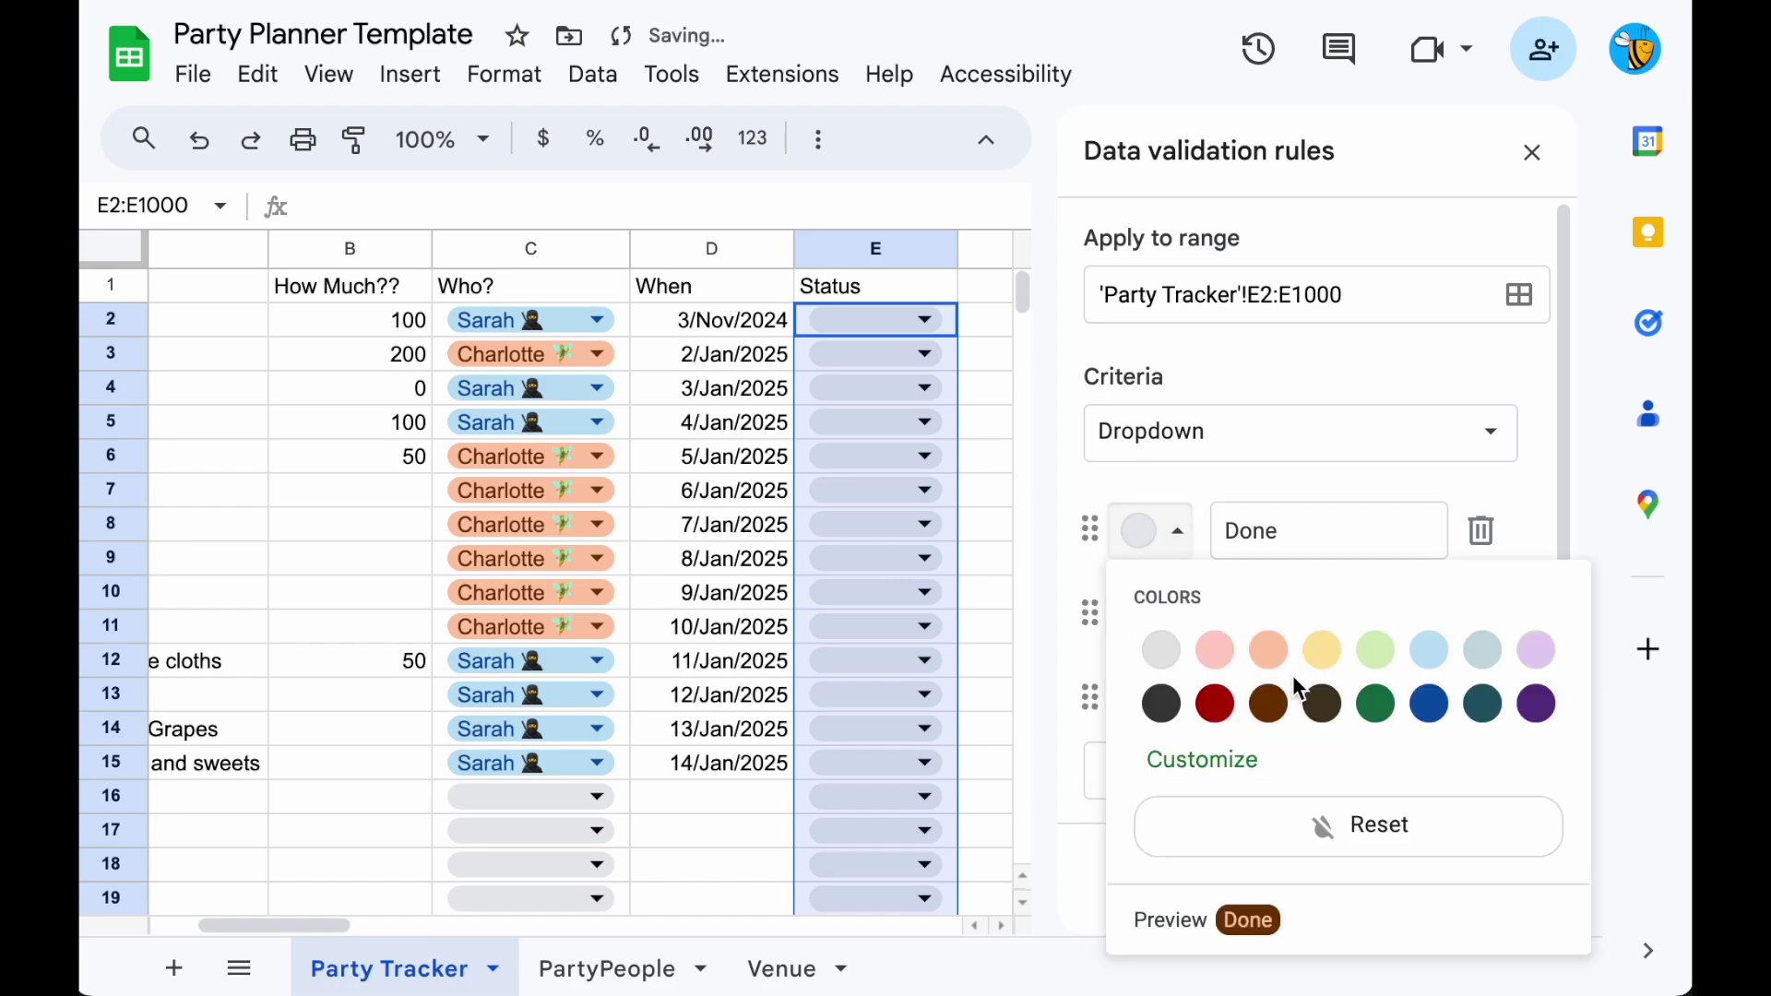
left_click(1377, 652)
left_click(1151, 616)
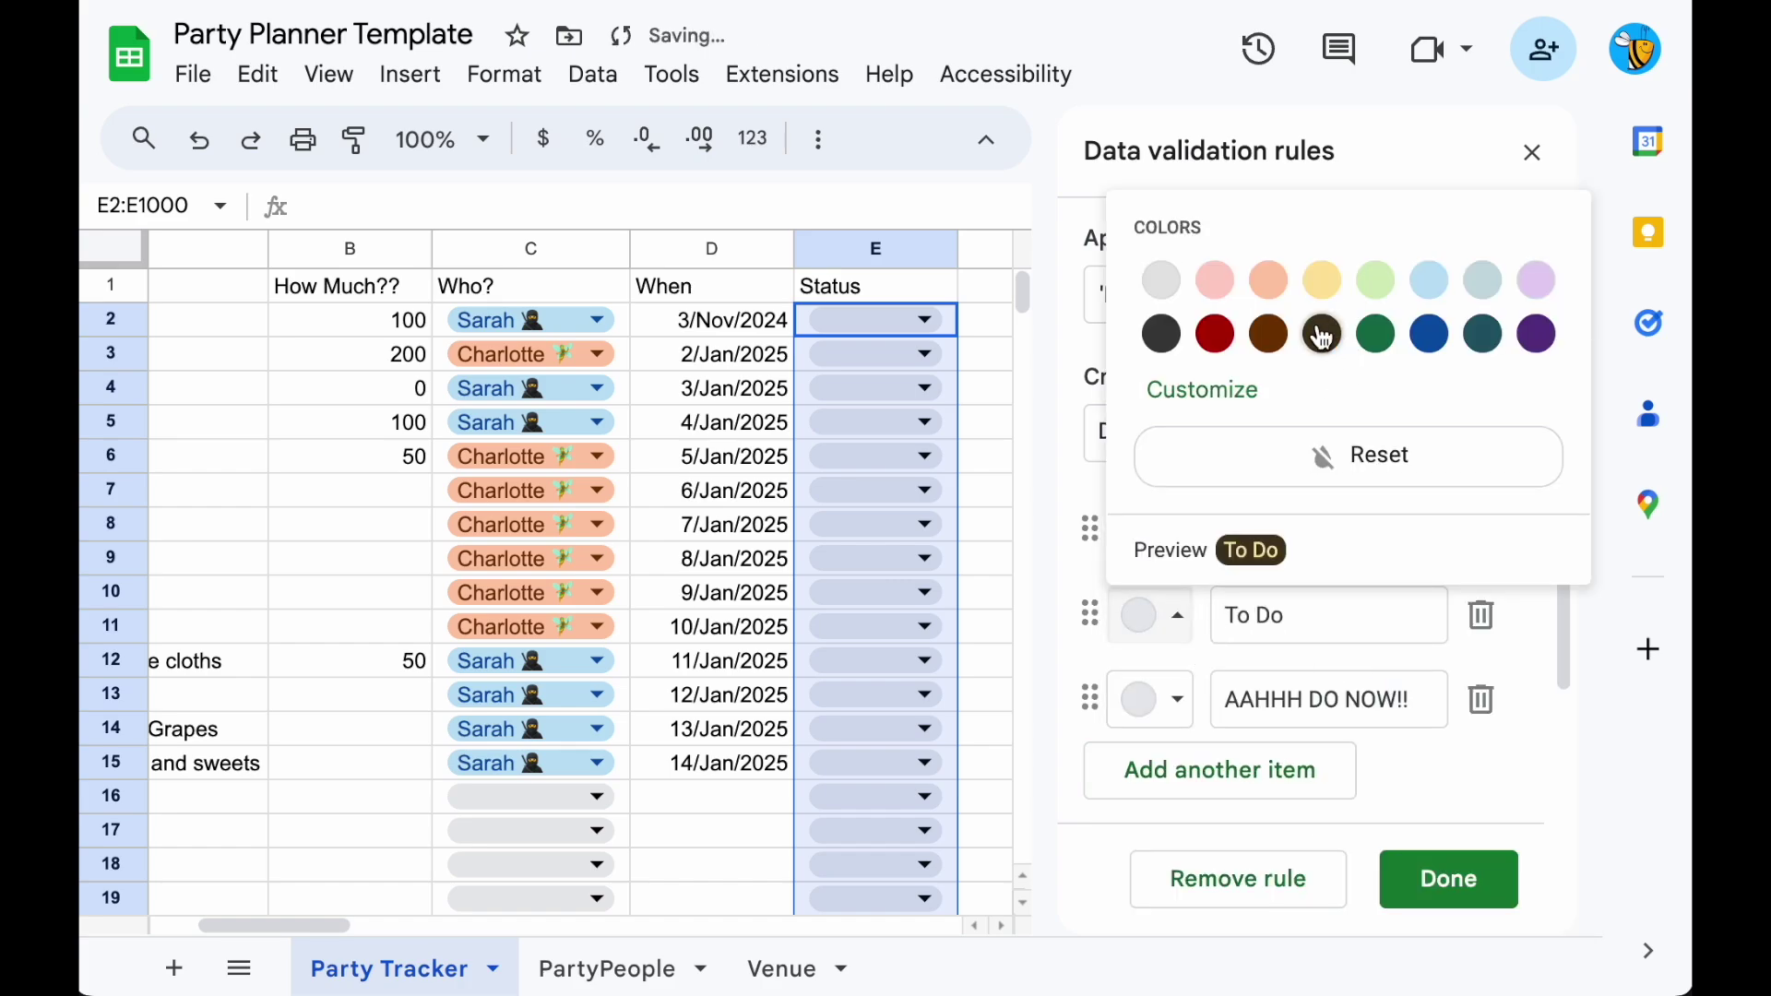
left_click(1300, 277)
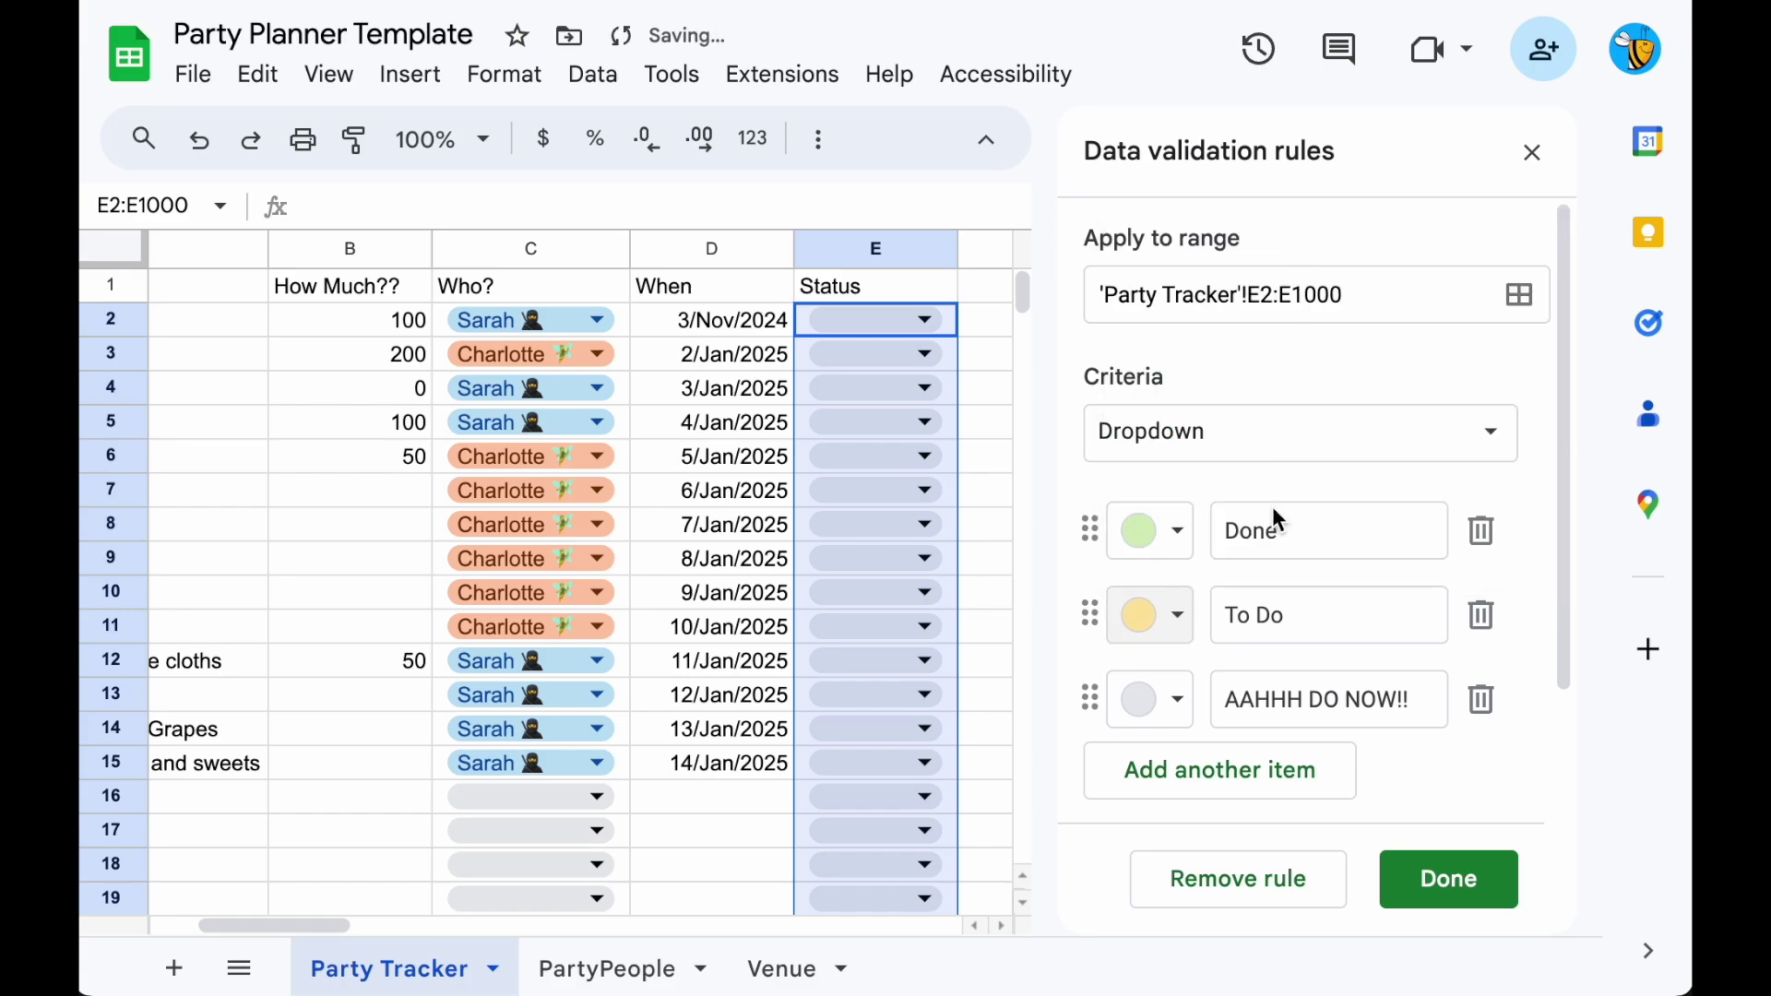
left_click(1178, 698)
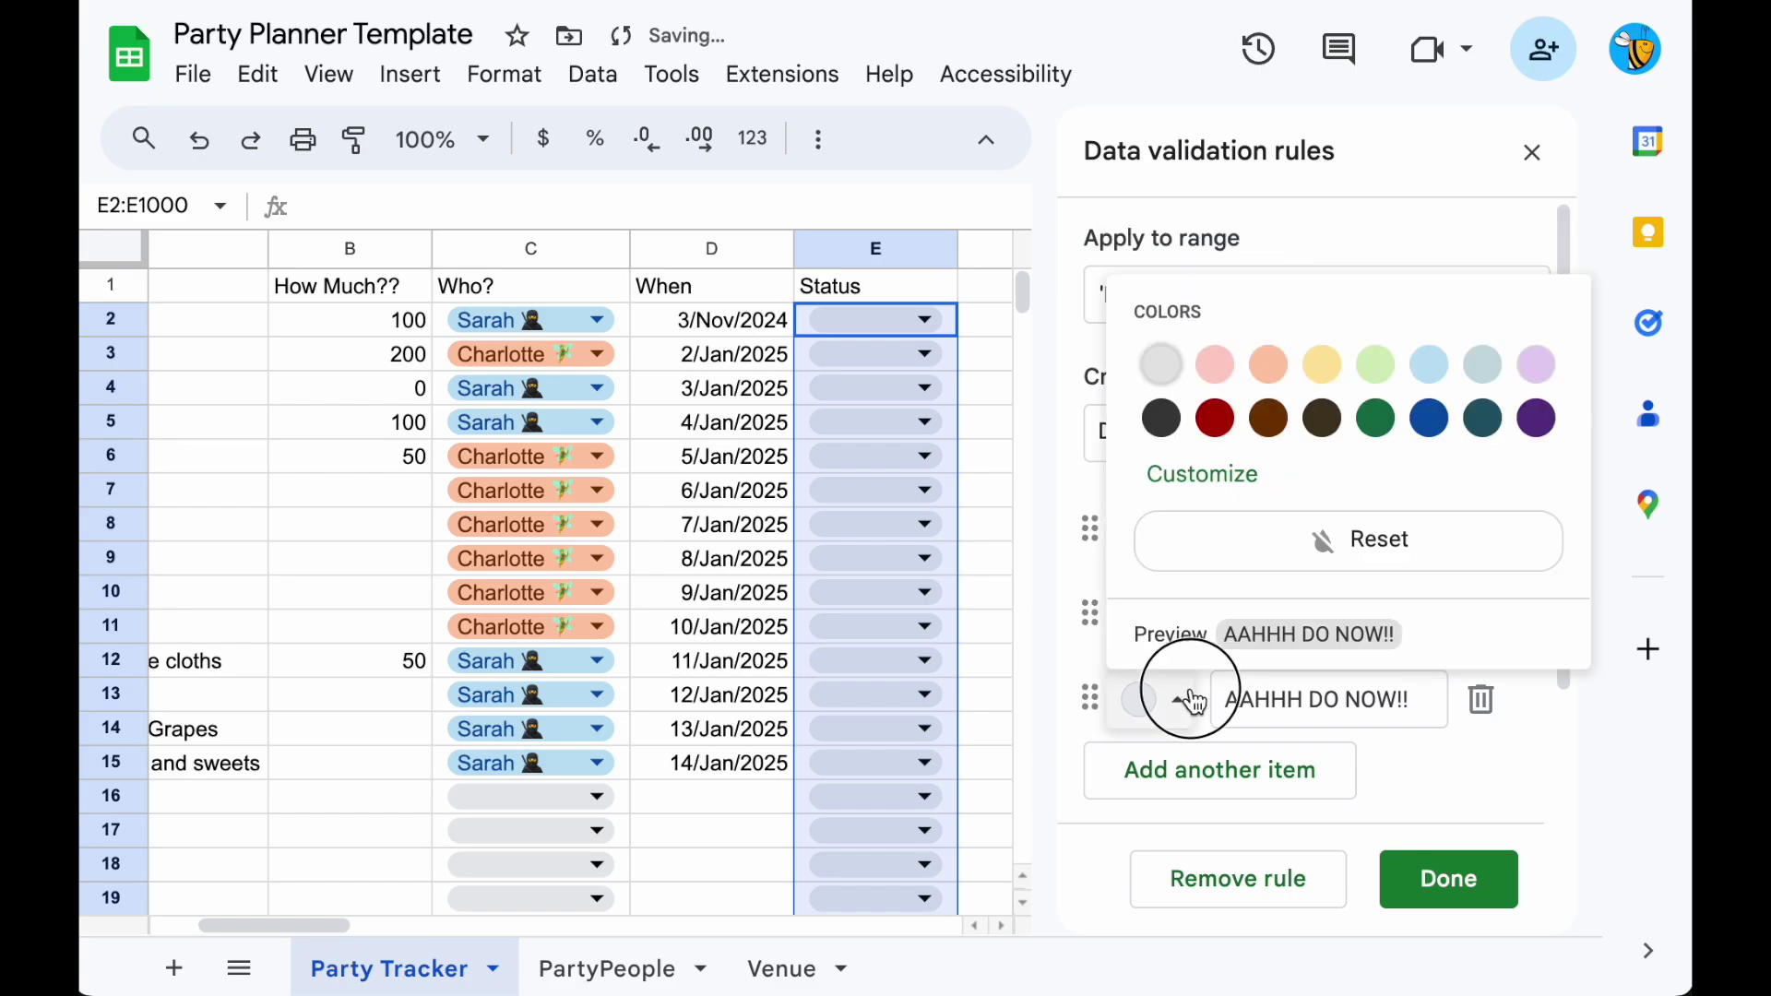
left_click(1215, 418)
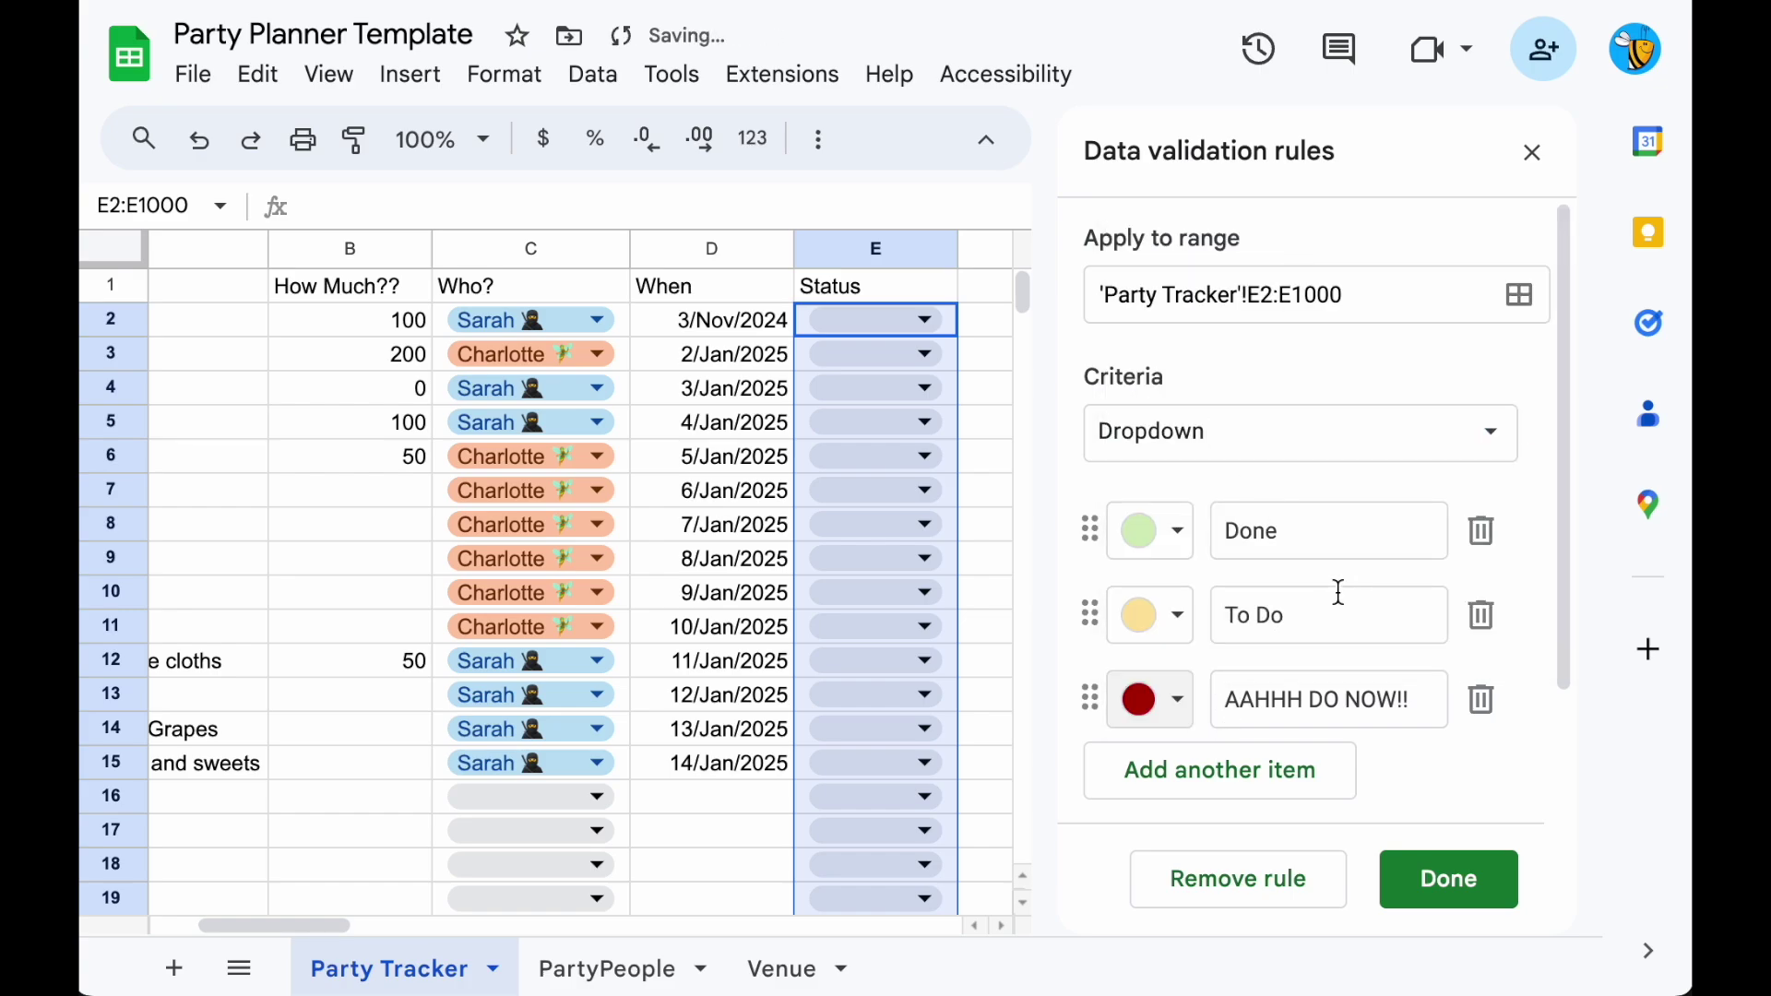
Find the green check mark emoji and append it to the Done option, making it Done ✅.
left_click(1315, 531)
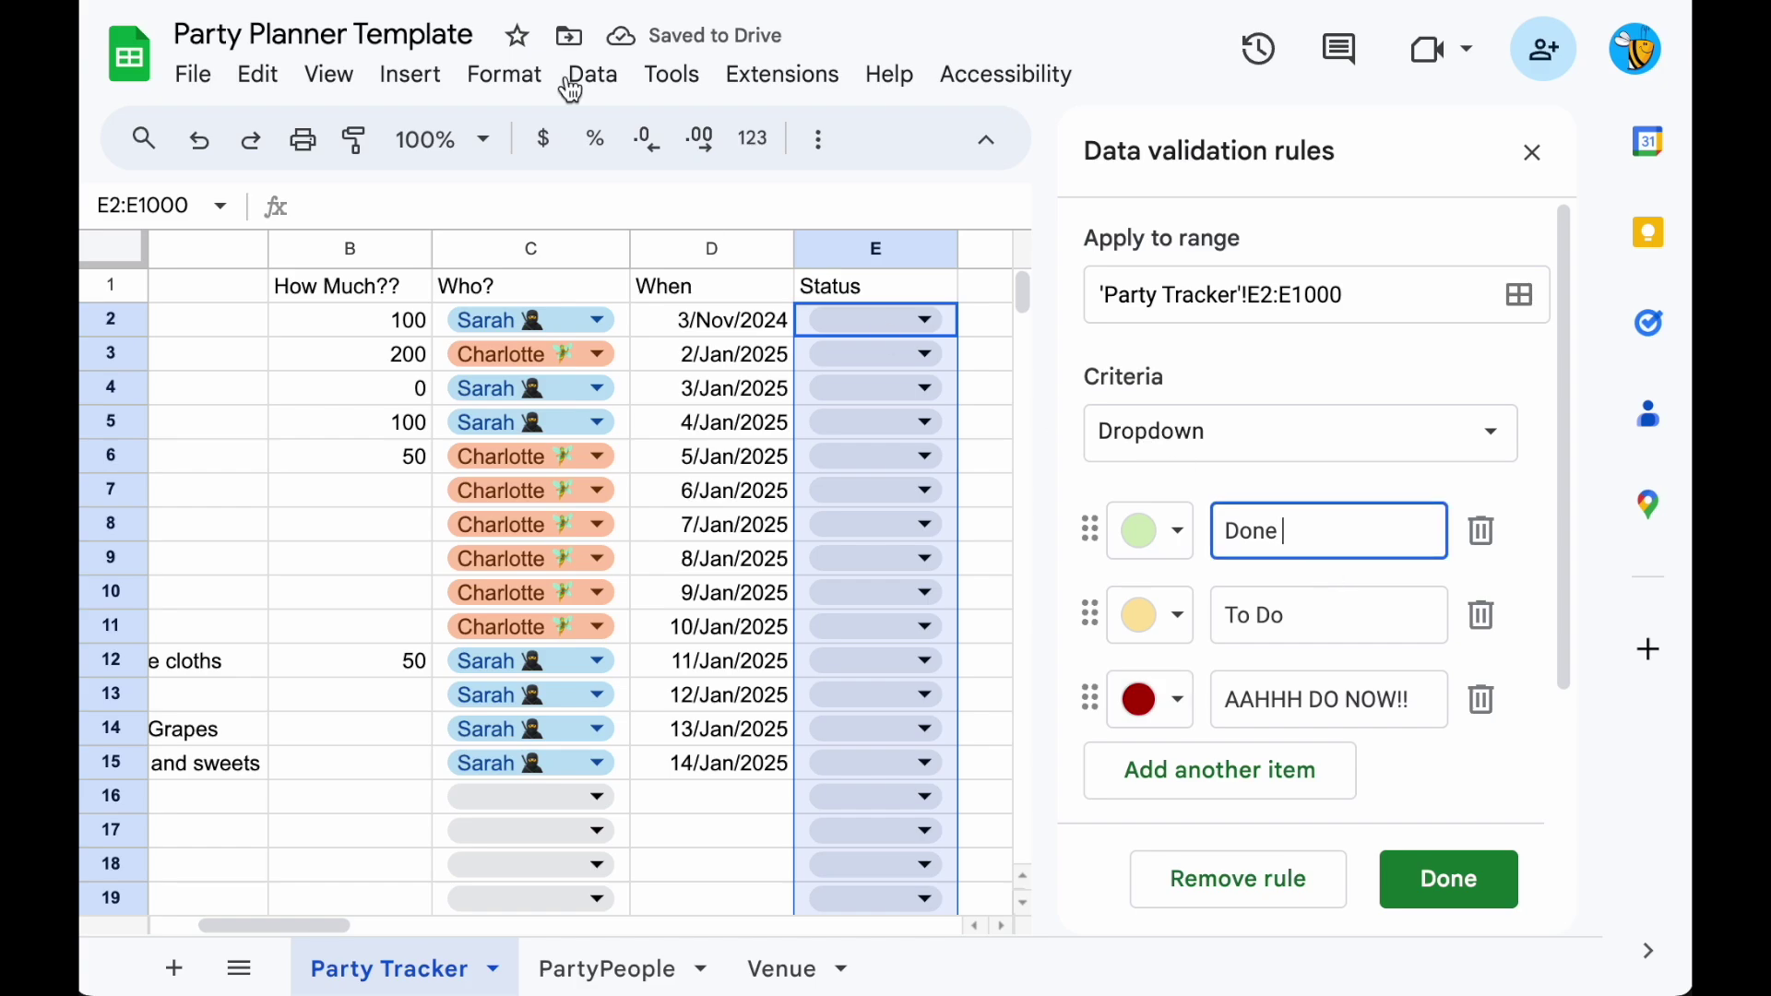
left_click(423, 73)
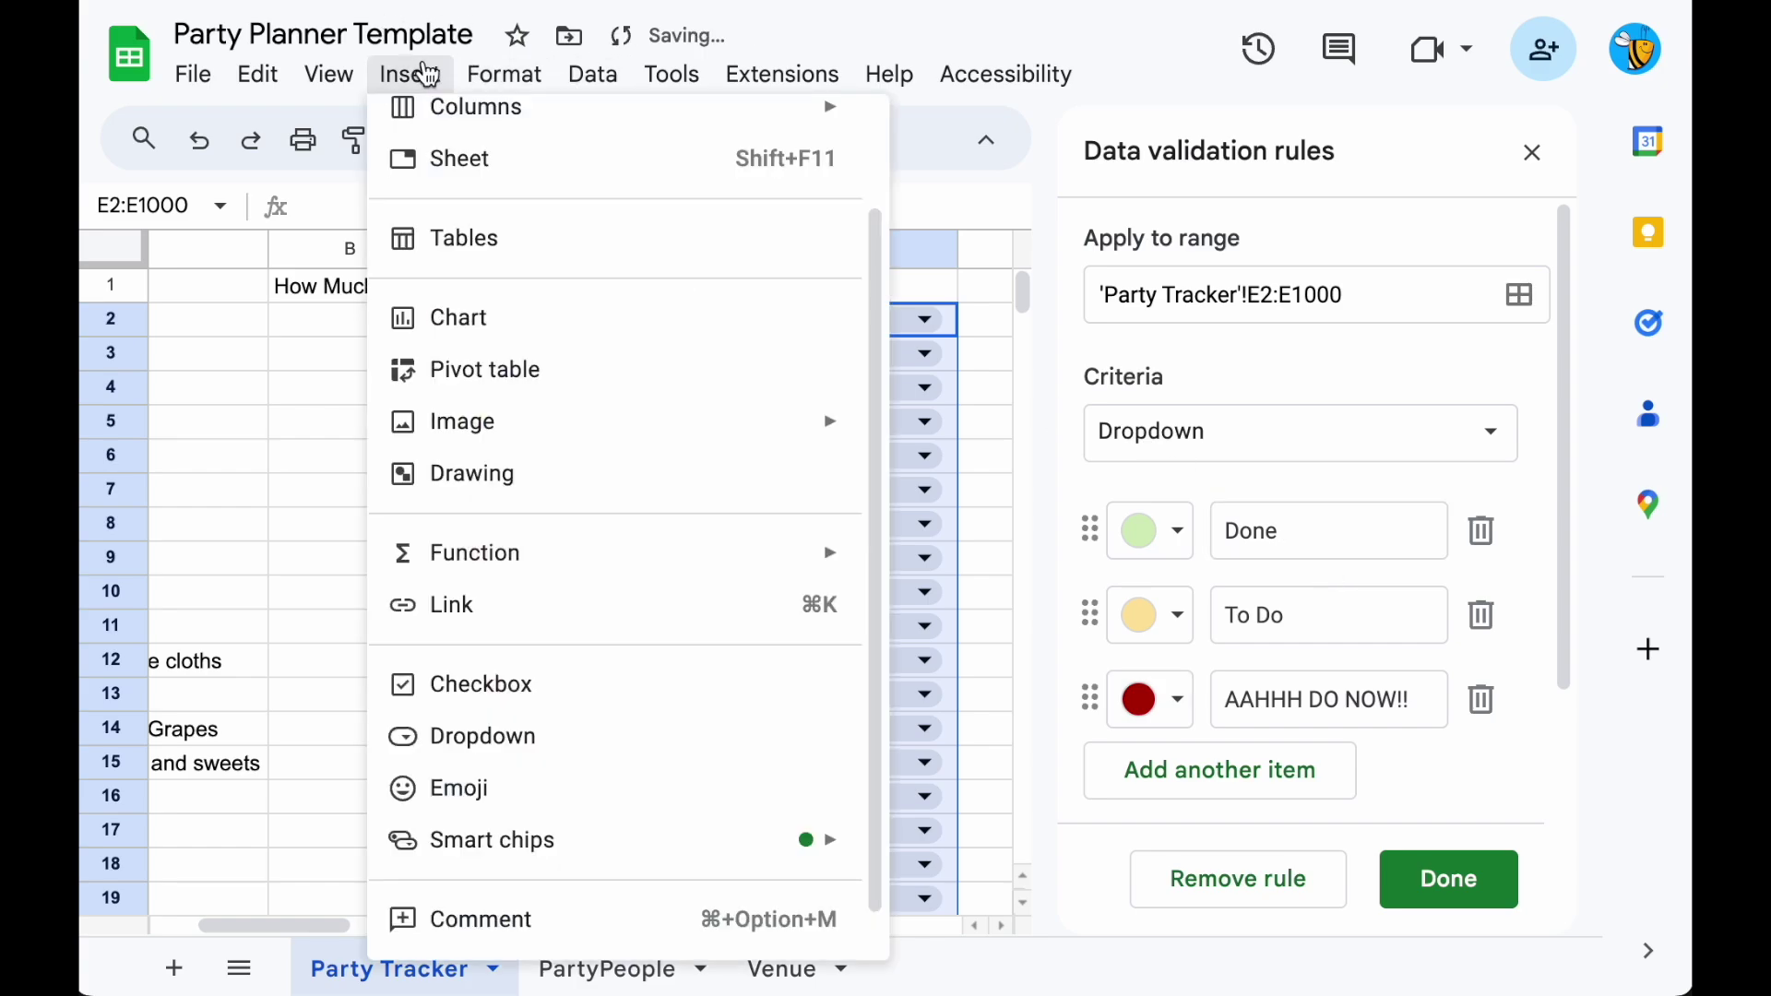
left_click(540, 793)
type("tick")
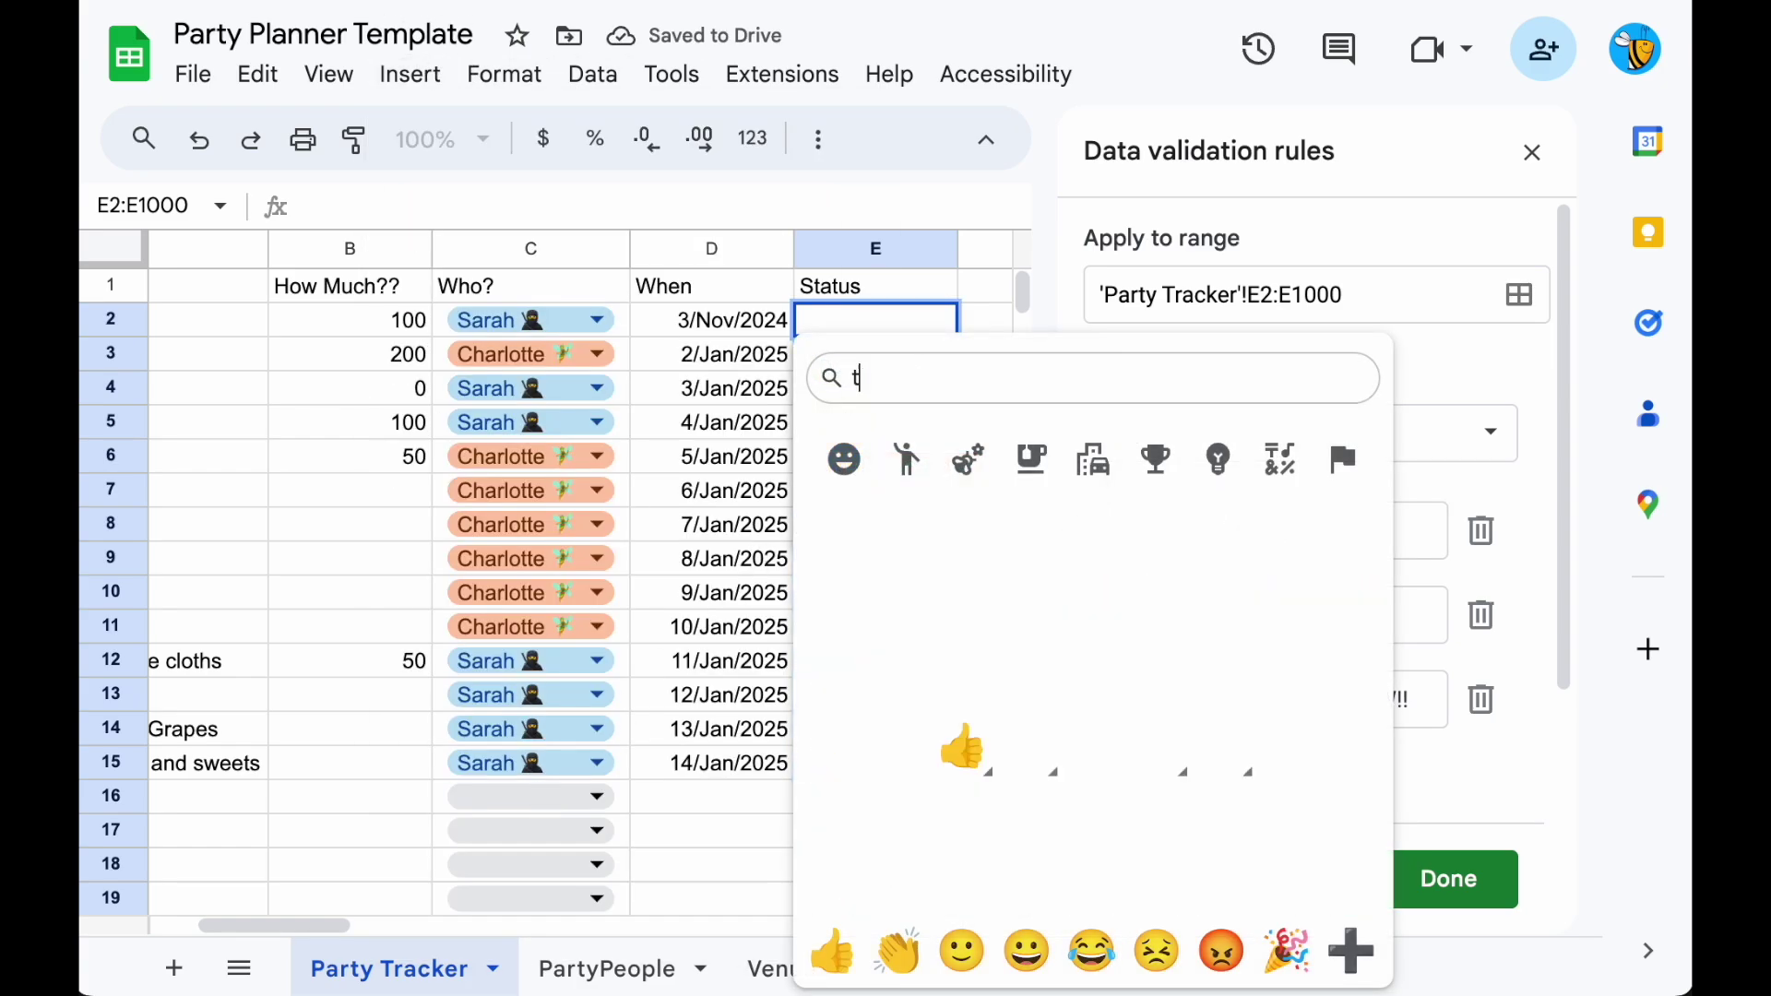
key("BackSpace")
key("BackSpace")
key("BackSpace")
key("BackSpace")
type("done")
key("BackSpace")
key("BackSpace")
key("BackSpace")
key("BackSpace")
type("gree")
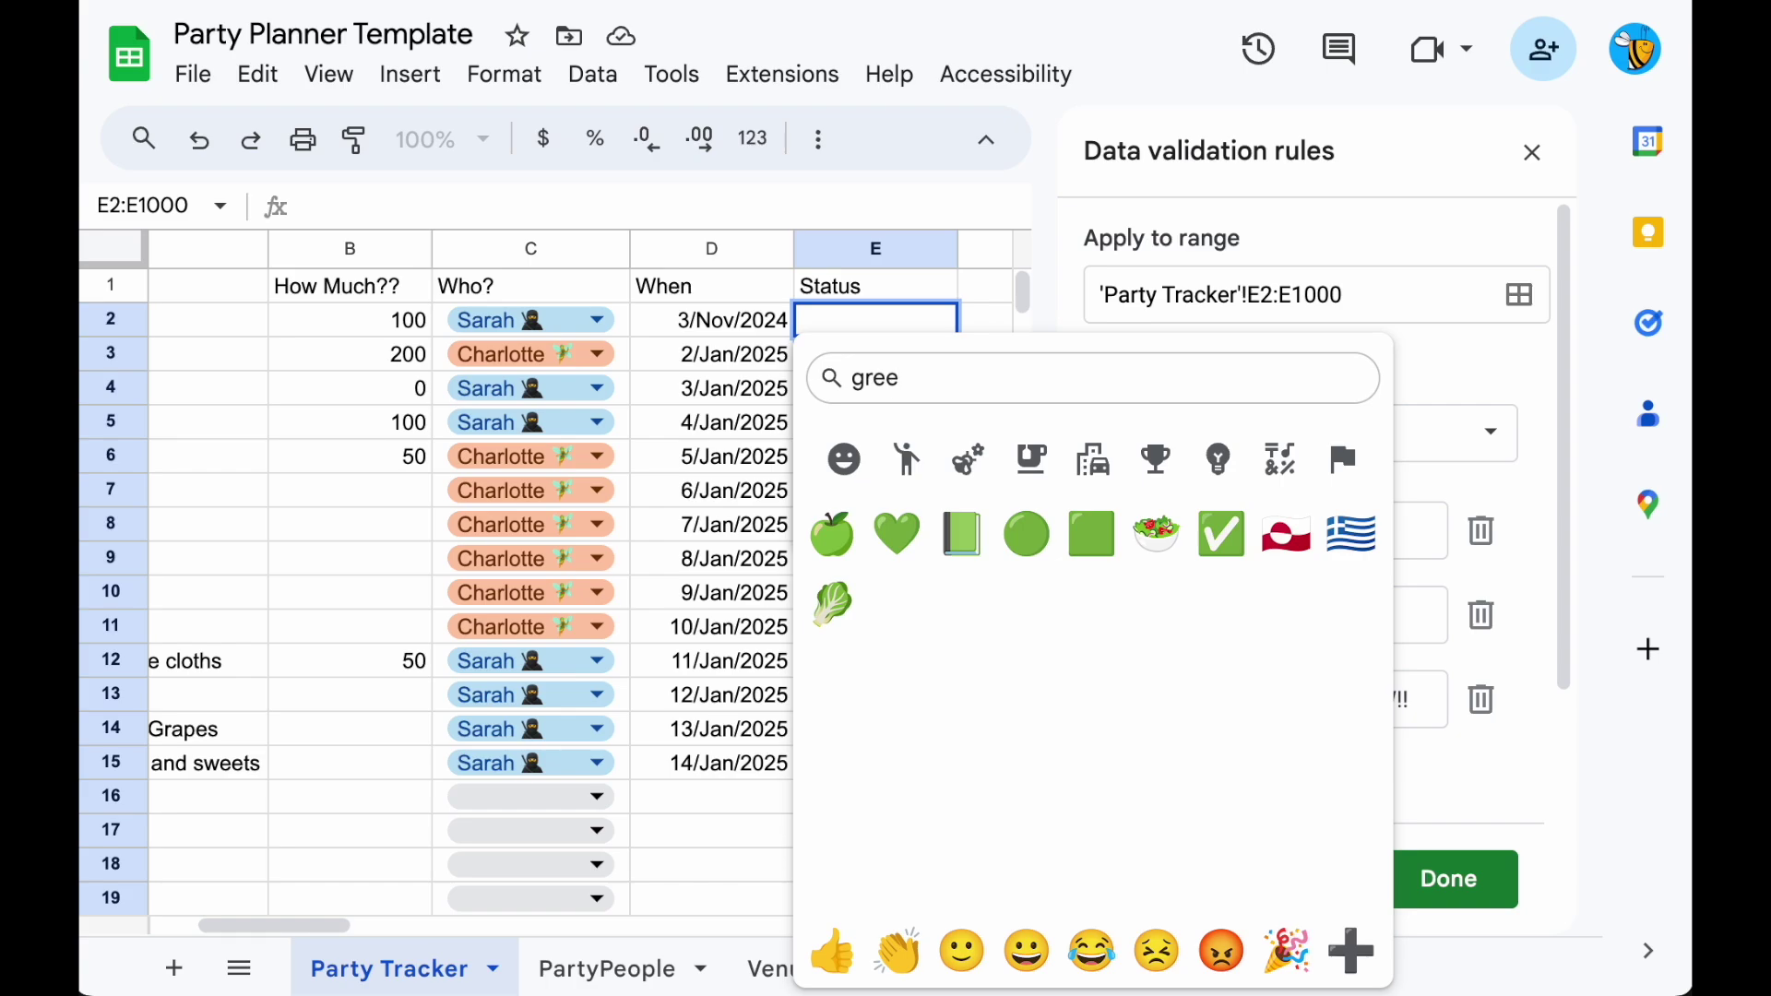
left_click(1220, 533)
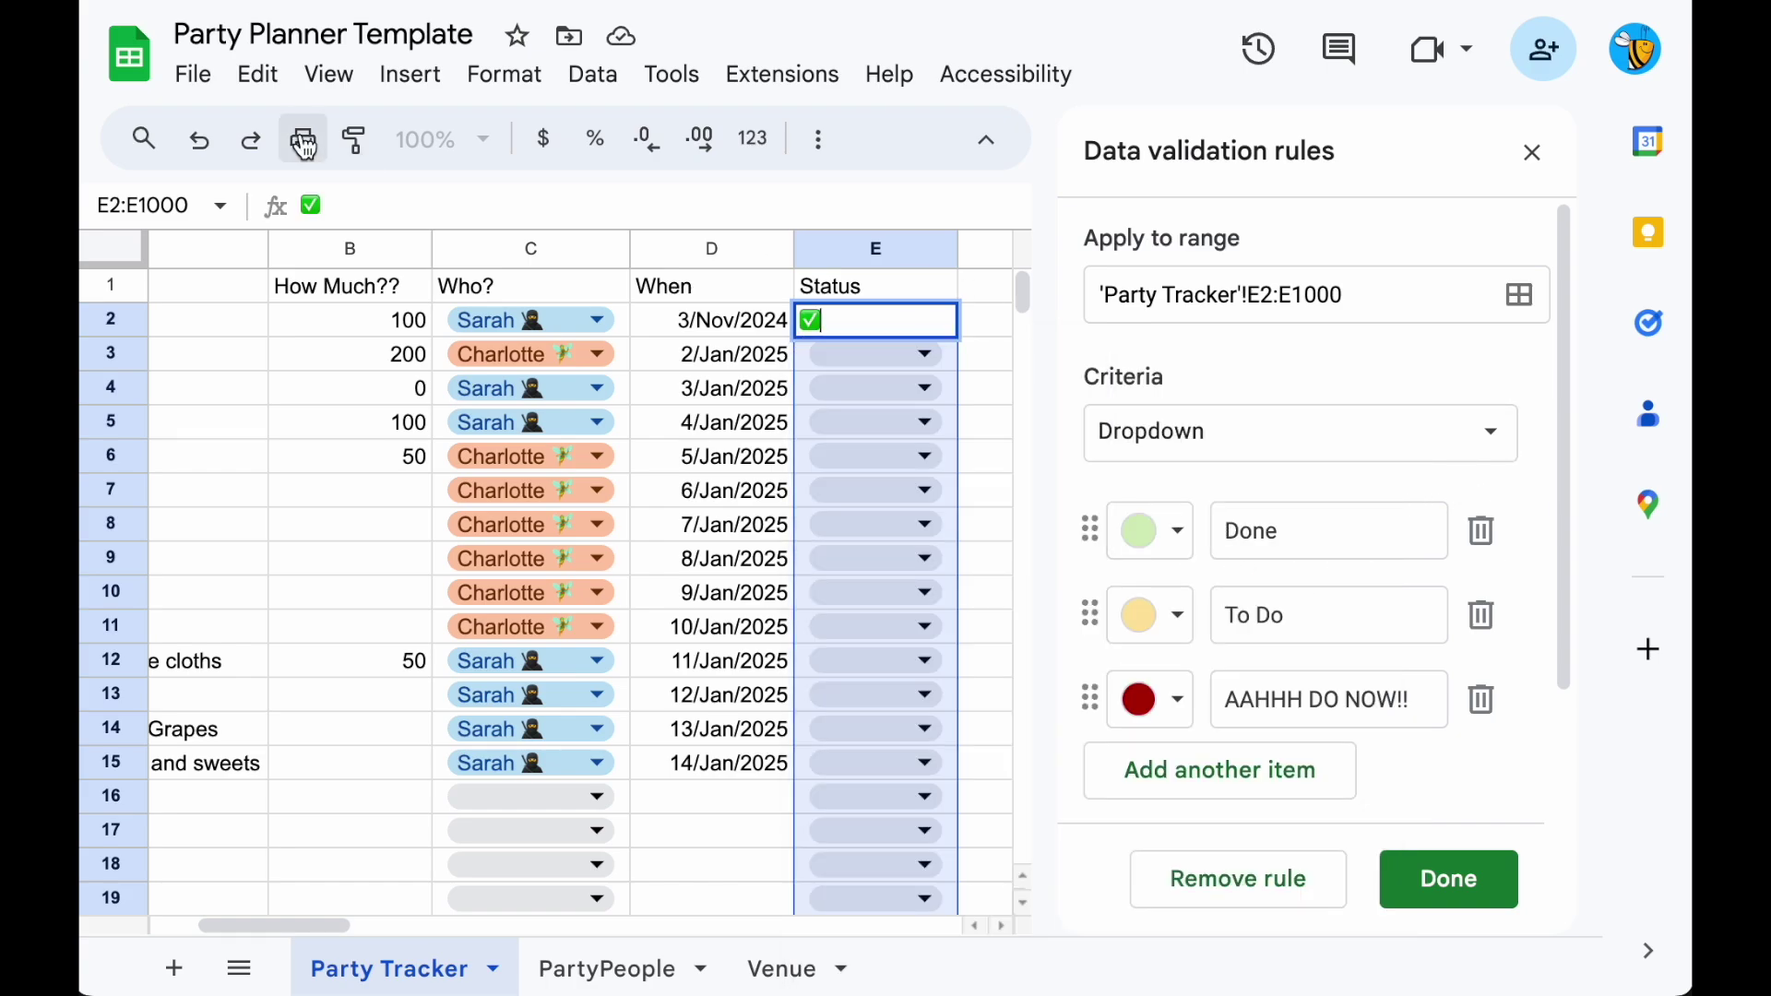
left_click(1330, 516)
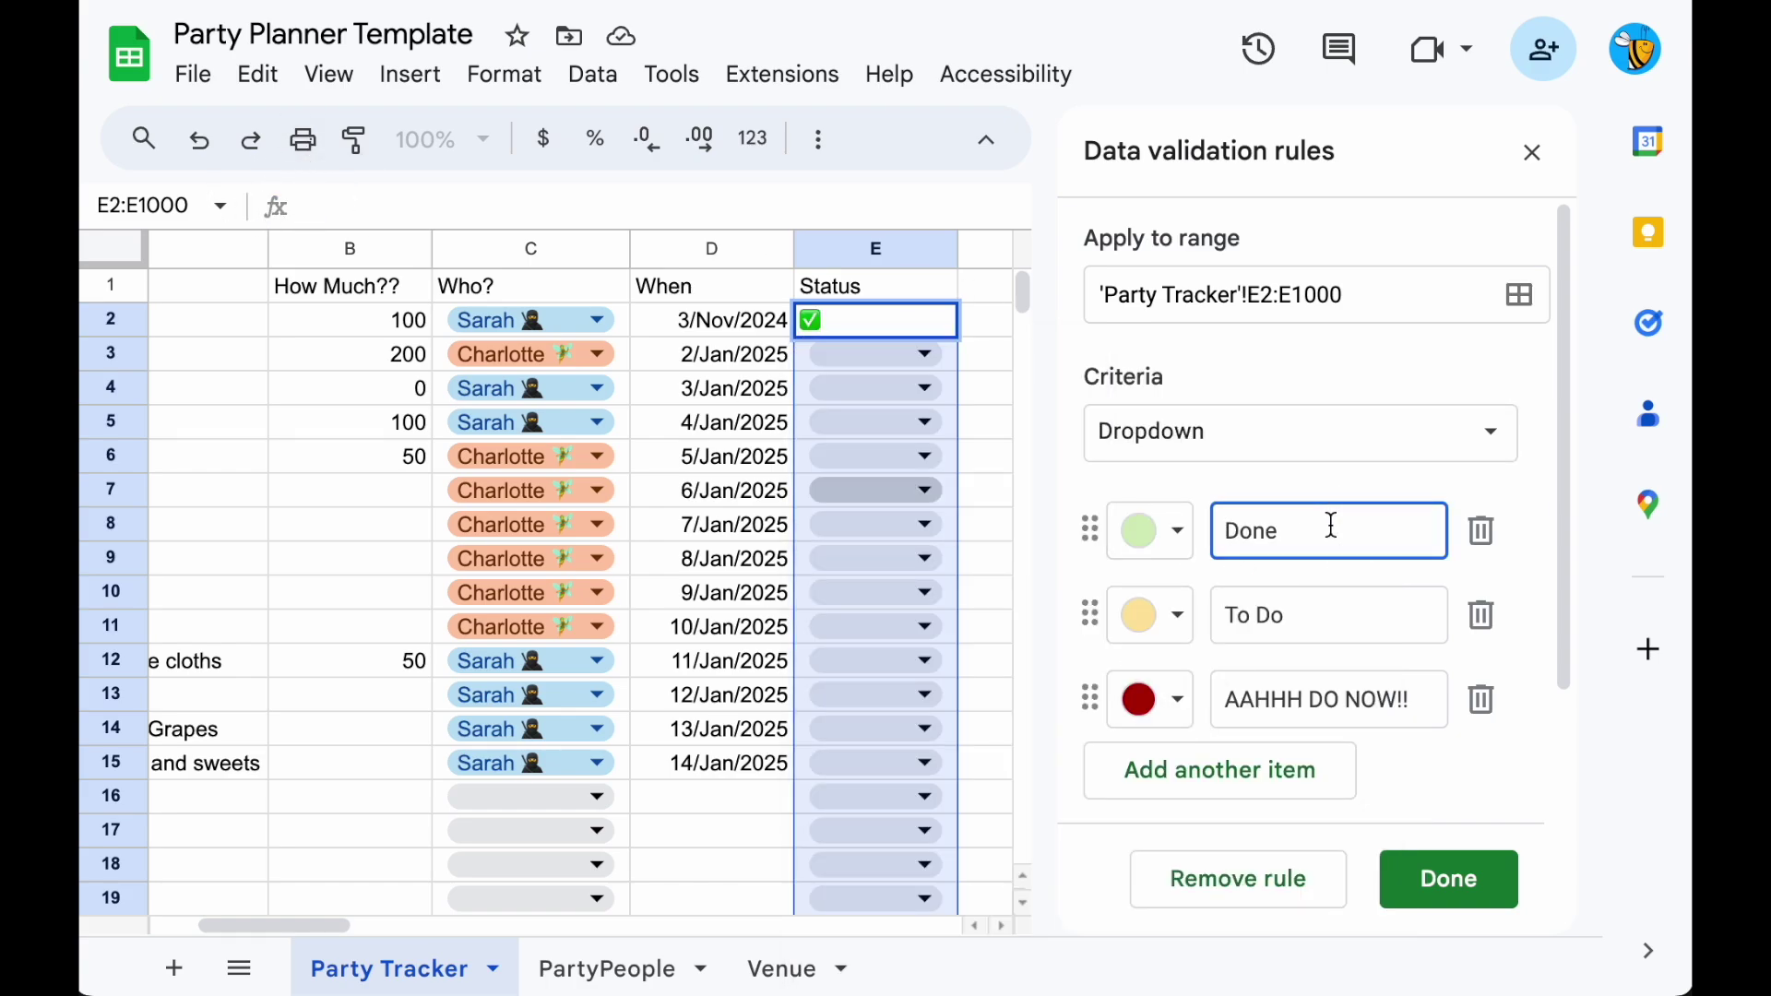
type("✅")
Find the saluting face emoji with the search word yes and append it to the To Do option.
left_click(409, 74)
left_click(585, 790)
type("yes")
left_click(829, 544)
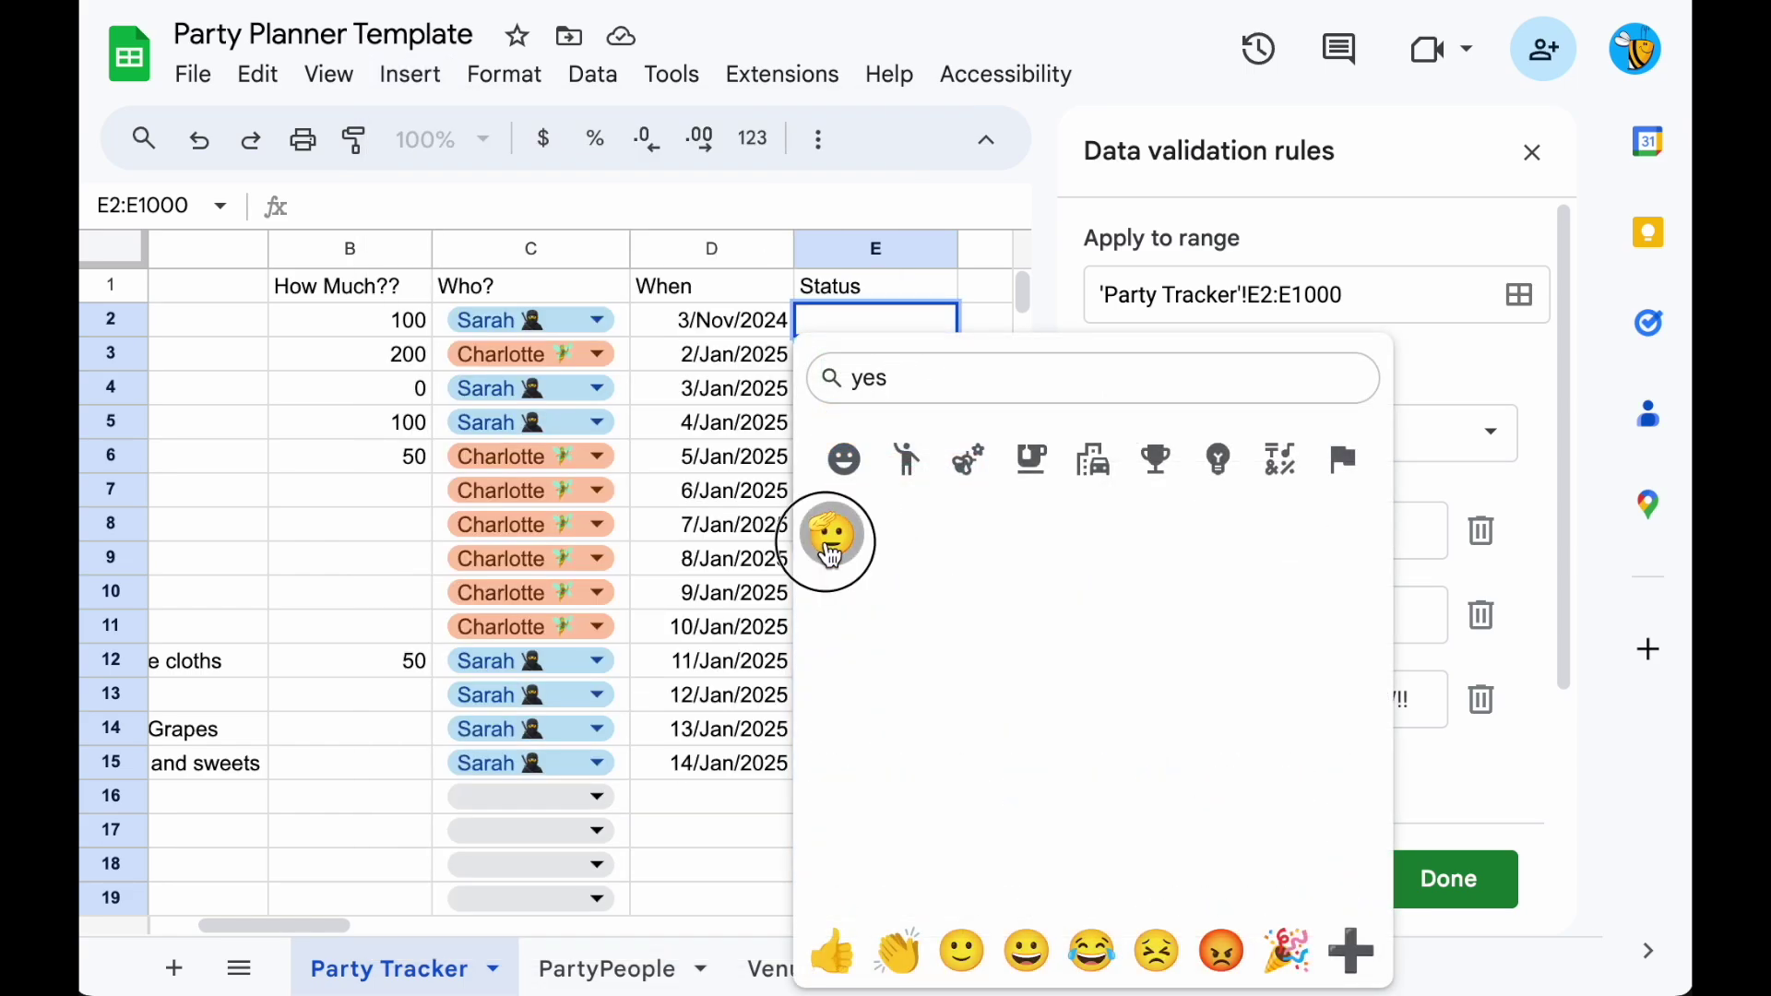
left_click(1344, 616)
type("🫡")
Append a tired face emoji to the AAHHH DO NOW!! option and save the Status dropdown rule.
left_click(1403, 699)
left_click(420, 73)
left_click(554, 812)
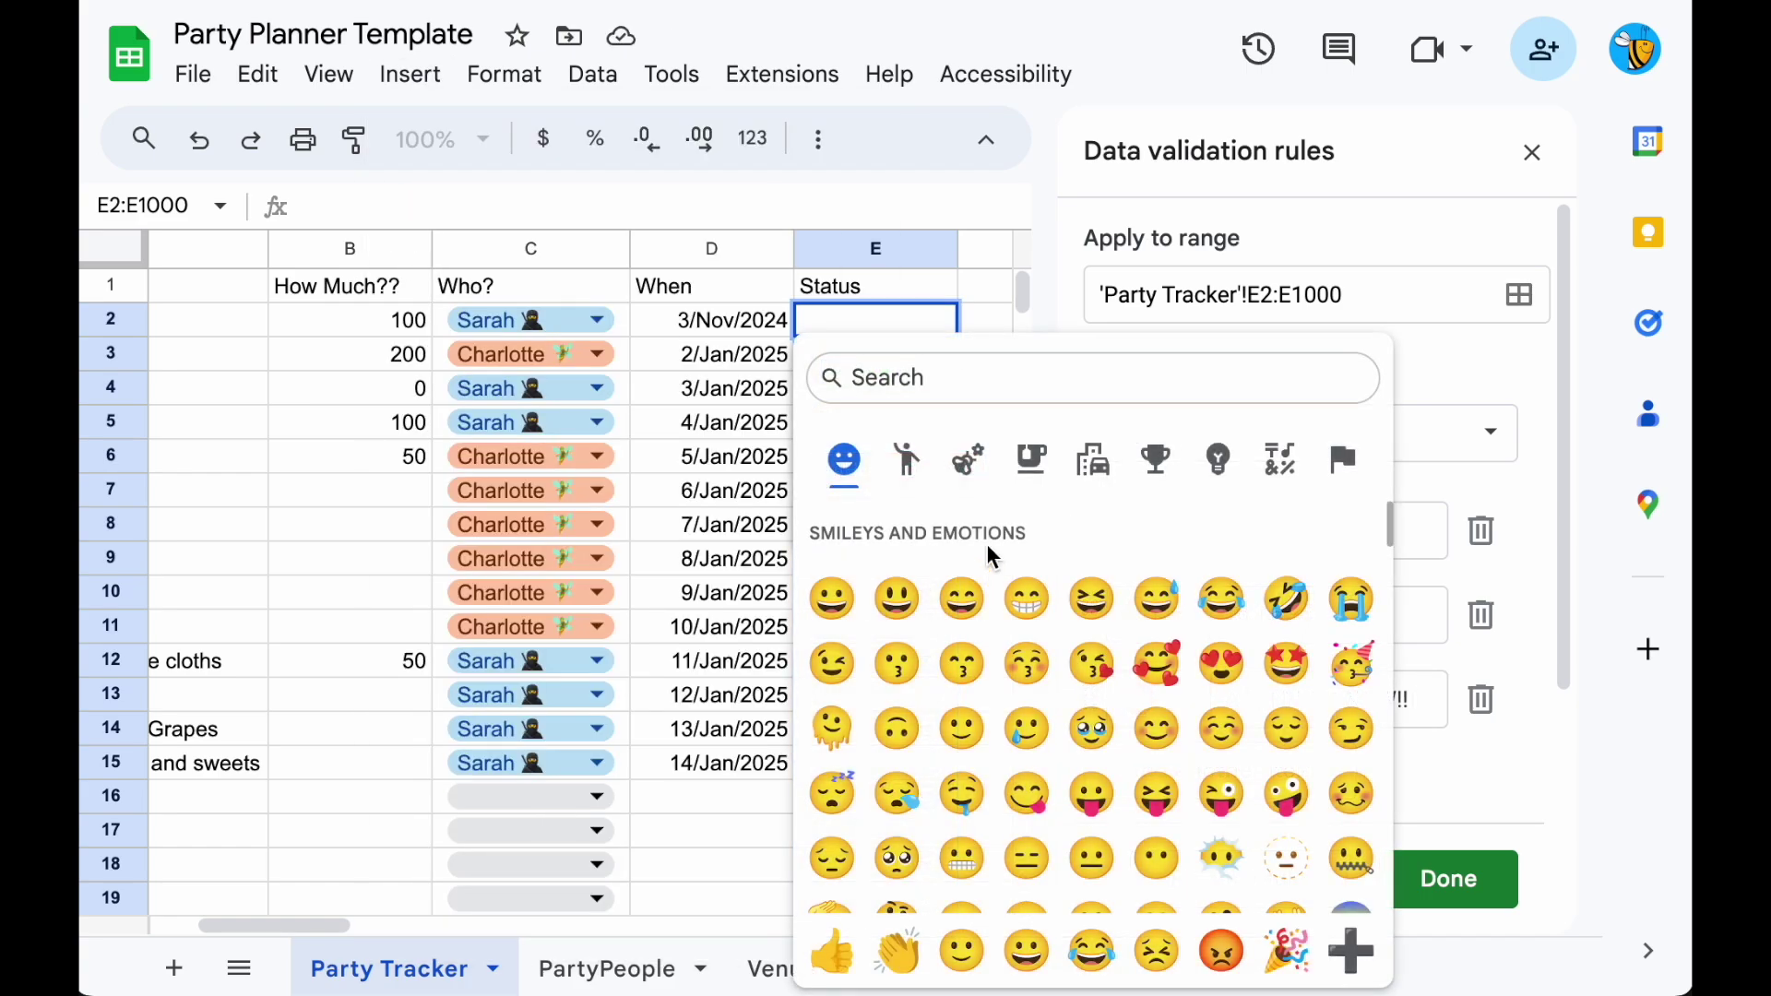
scroll(999, 680, "down", 3)
scroll(999, 679, "down", 2)
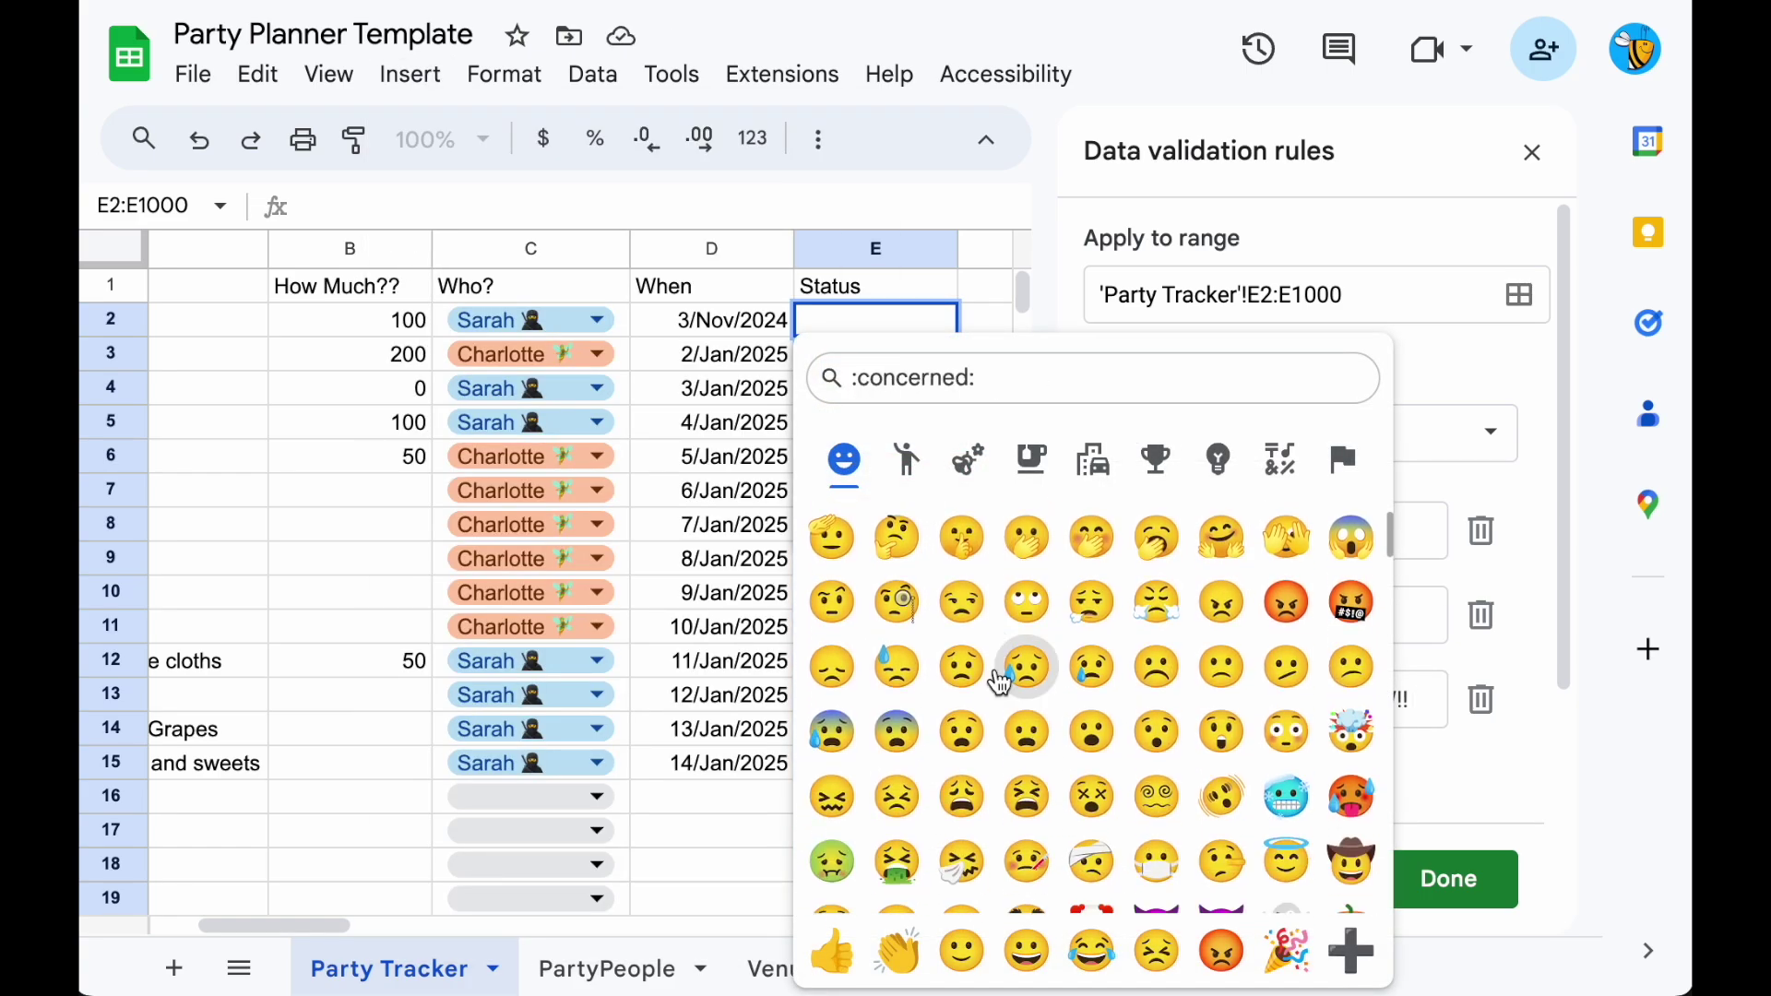
left_click(1026, 805)
left_click(1449, 877)
Set the status to Done in E2 and E3 and To Do in E4 and E5, and close the validation rules.
left_click(925, 320)
left_click(921, 384)
left_click(925, 354)
left_click(922, 399)
left_click(925, 388)
left_click(921, 440)
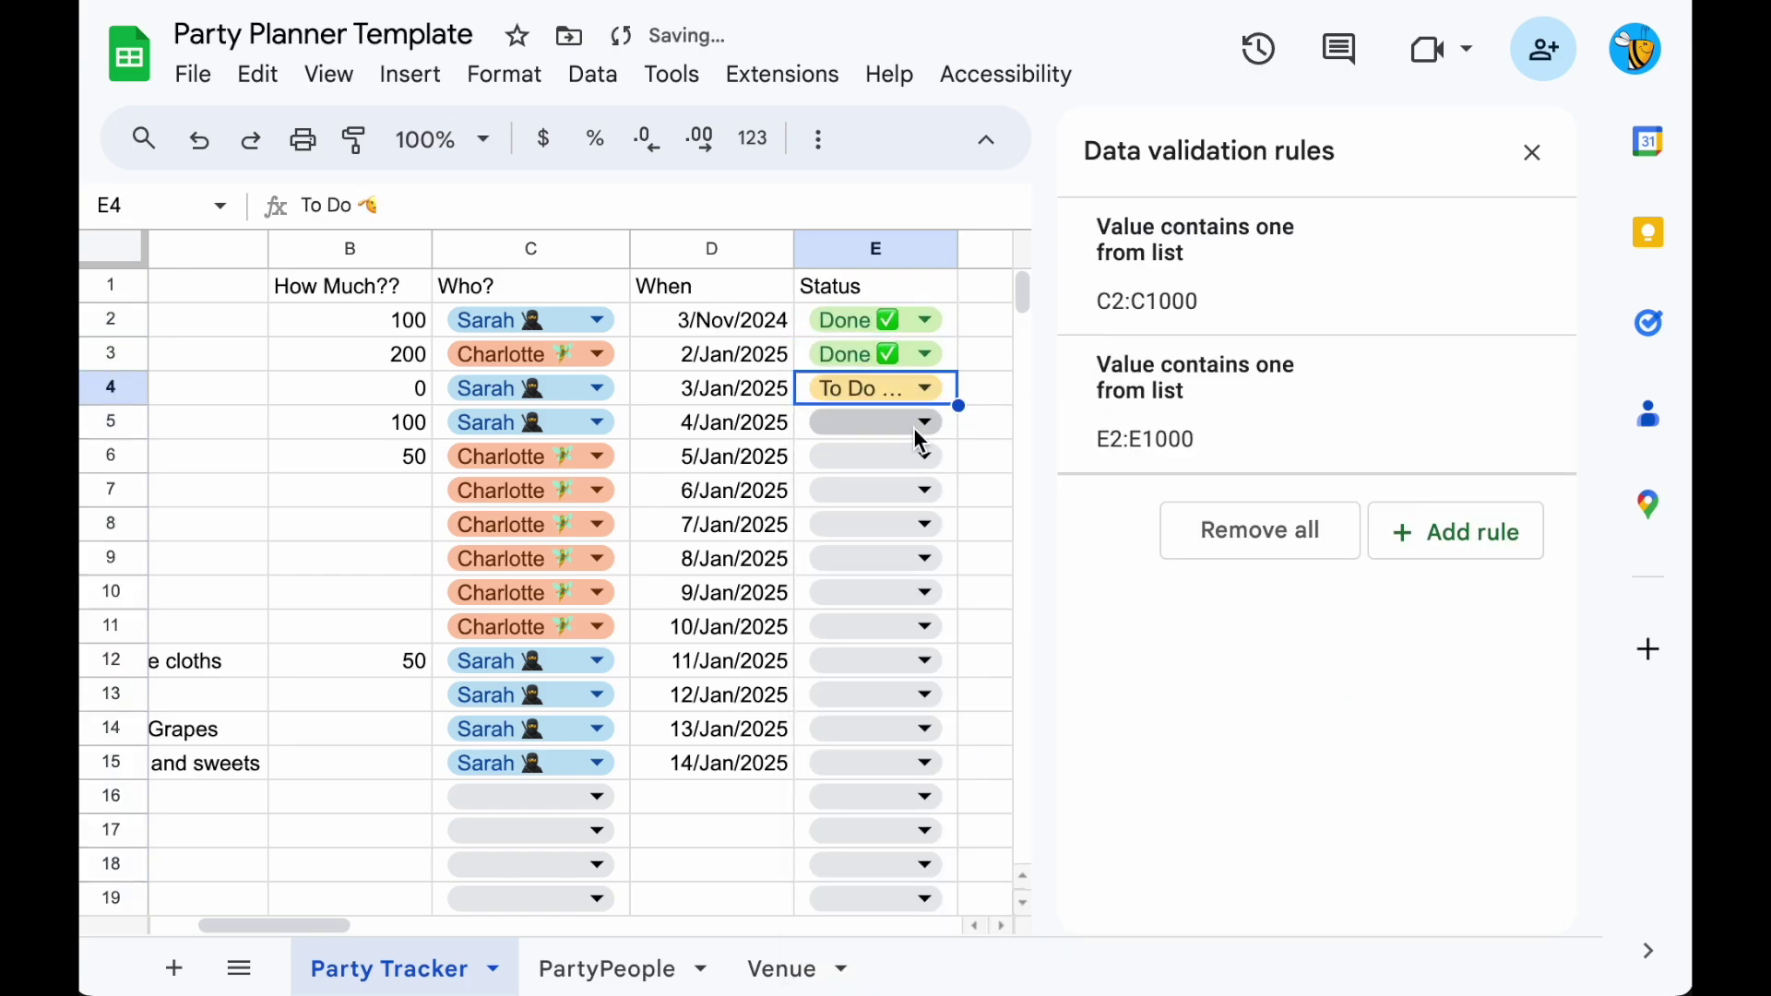
left_click(925, 422)
left_click(920, 474)
scroll(646, 554, "left", 5)
left_click(1532, 152)
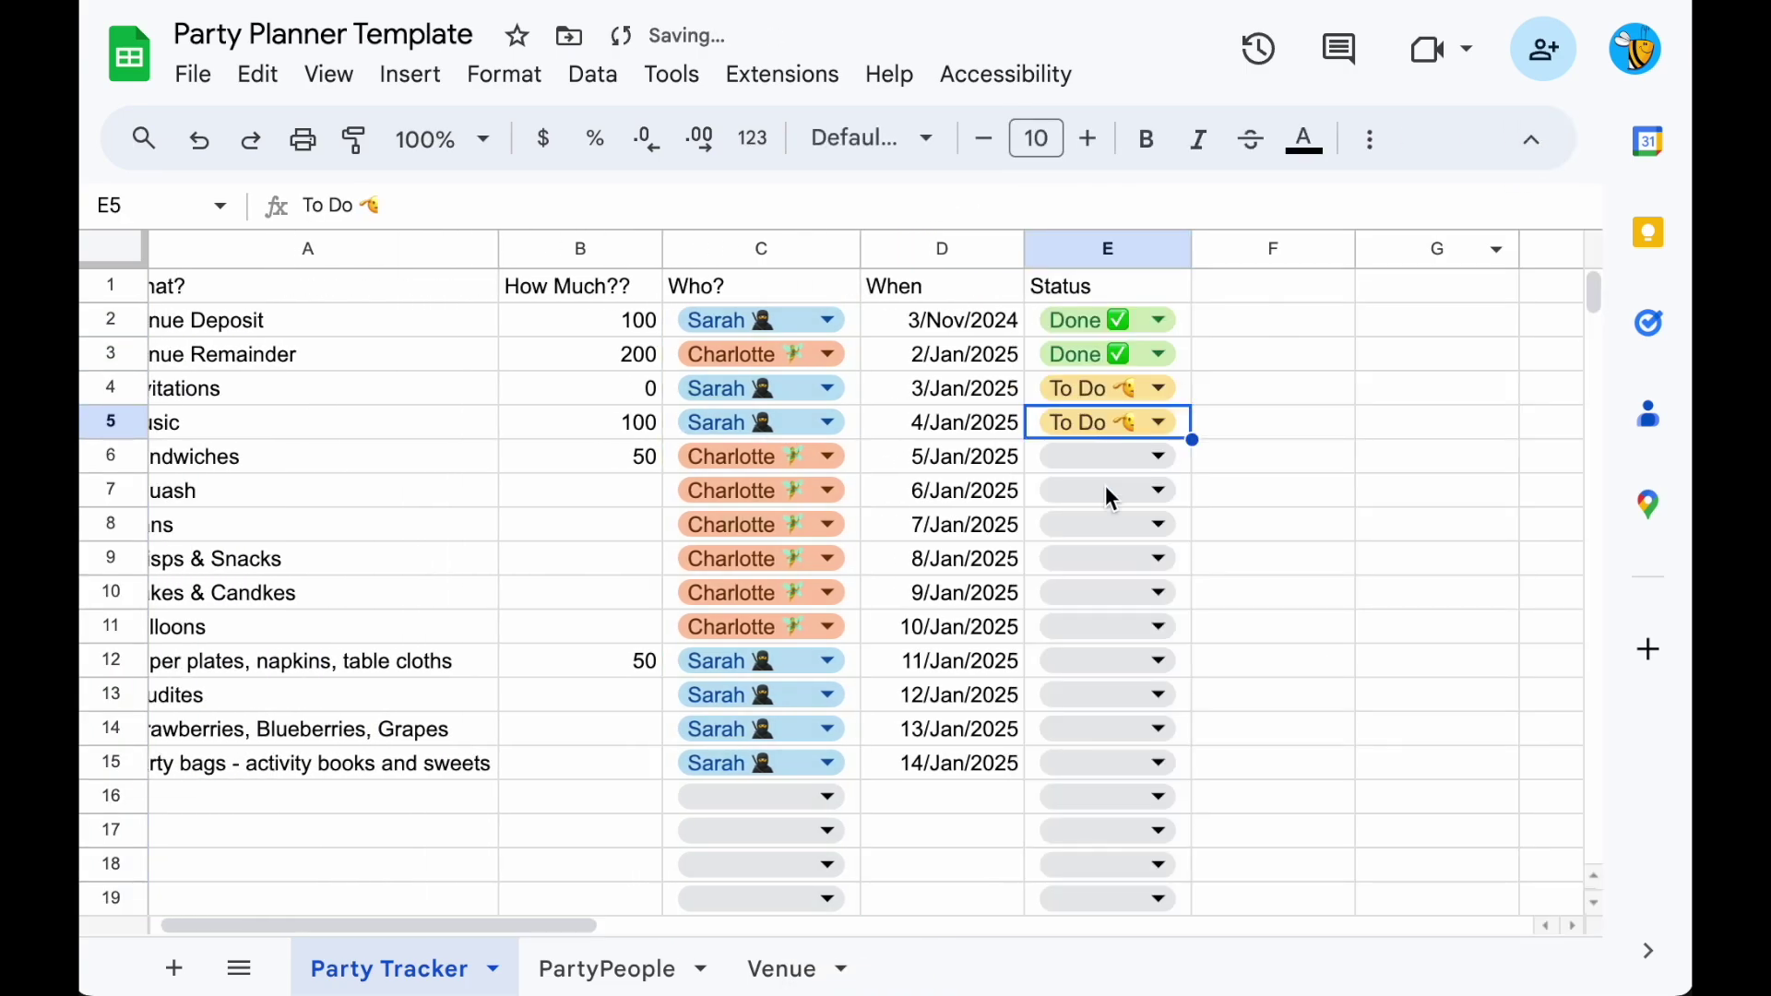
Set Sandwiches and Squash to AAHHH DO NOW!! in E6 and E7 and widen the Status column to fit the label.
left_click(1106, 457)
left_click(1146, 601)
left_click(1107, 489)
left_click(1146, 632)
left_click_drag(1191, 249, 1320, 248)
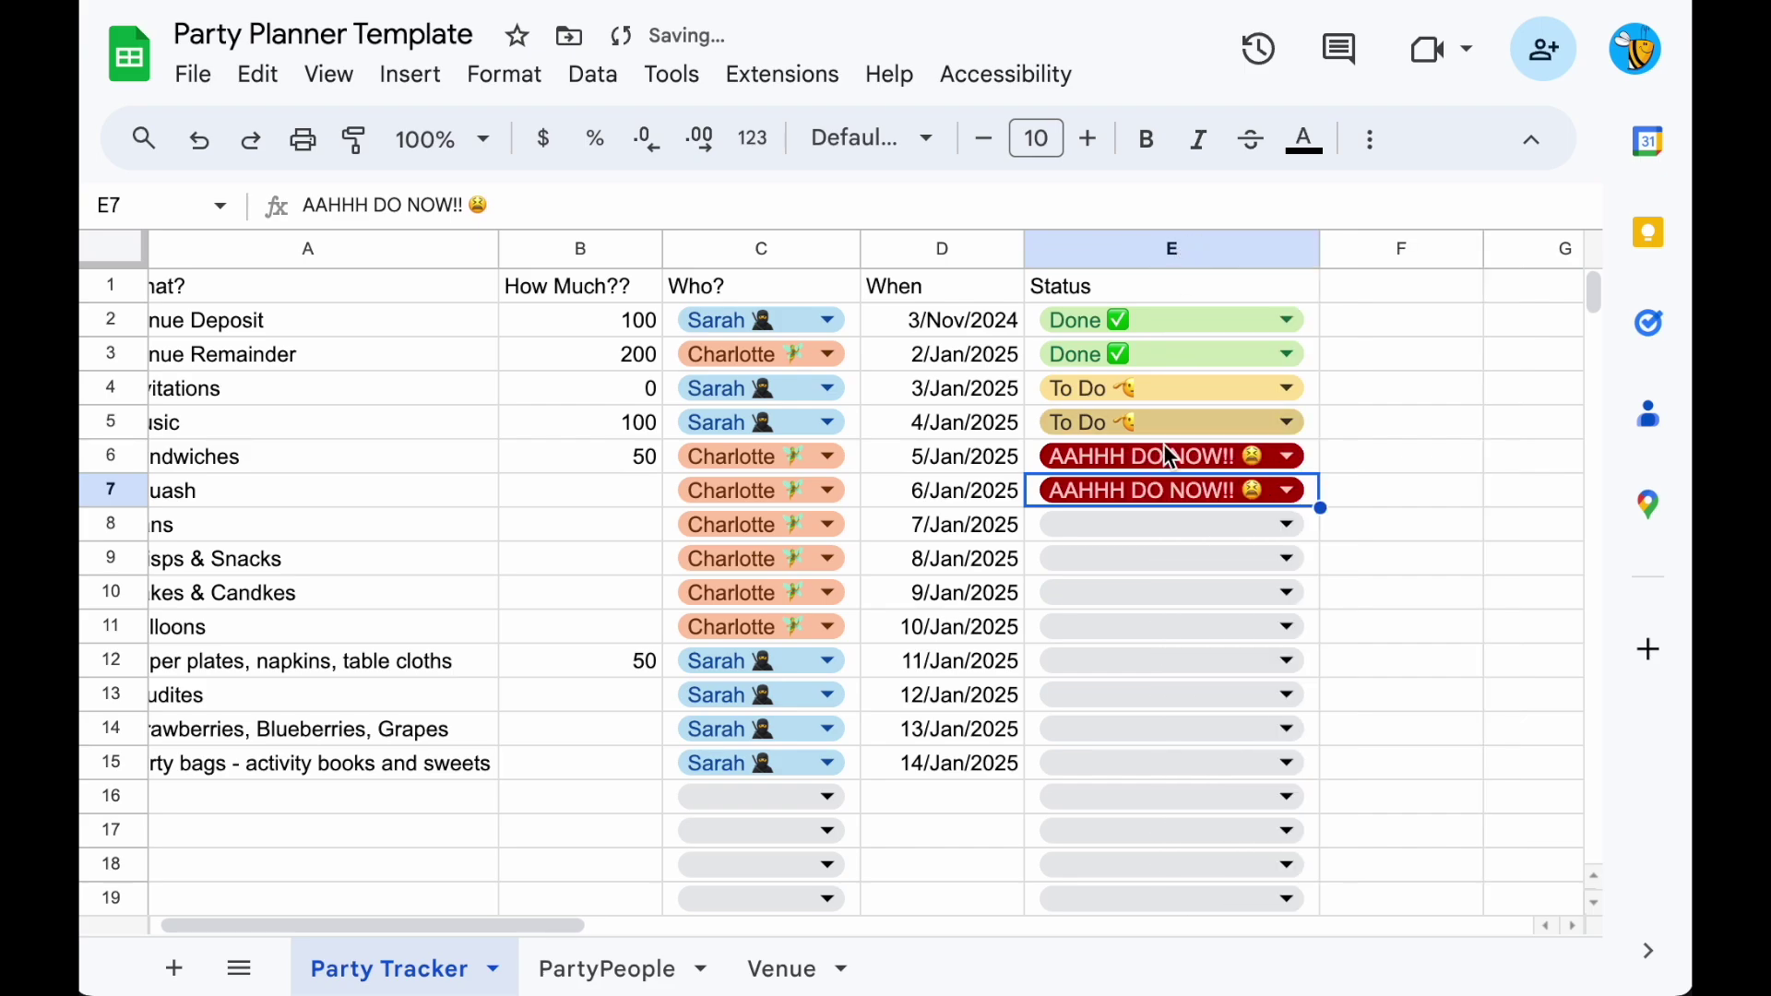
Set the Cans status in E8 to To Do and copy it down through E15.
left_click(1291, 526)
left_click(1233, 620)
key("super+c")
key("shift+Down")
key("shift+Down")
key("shift+Down")
key("shift+Down")
key("shift+Down")
key("shift+Down")
key("shift+Down")
key("super+v")
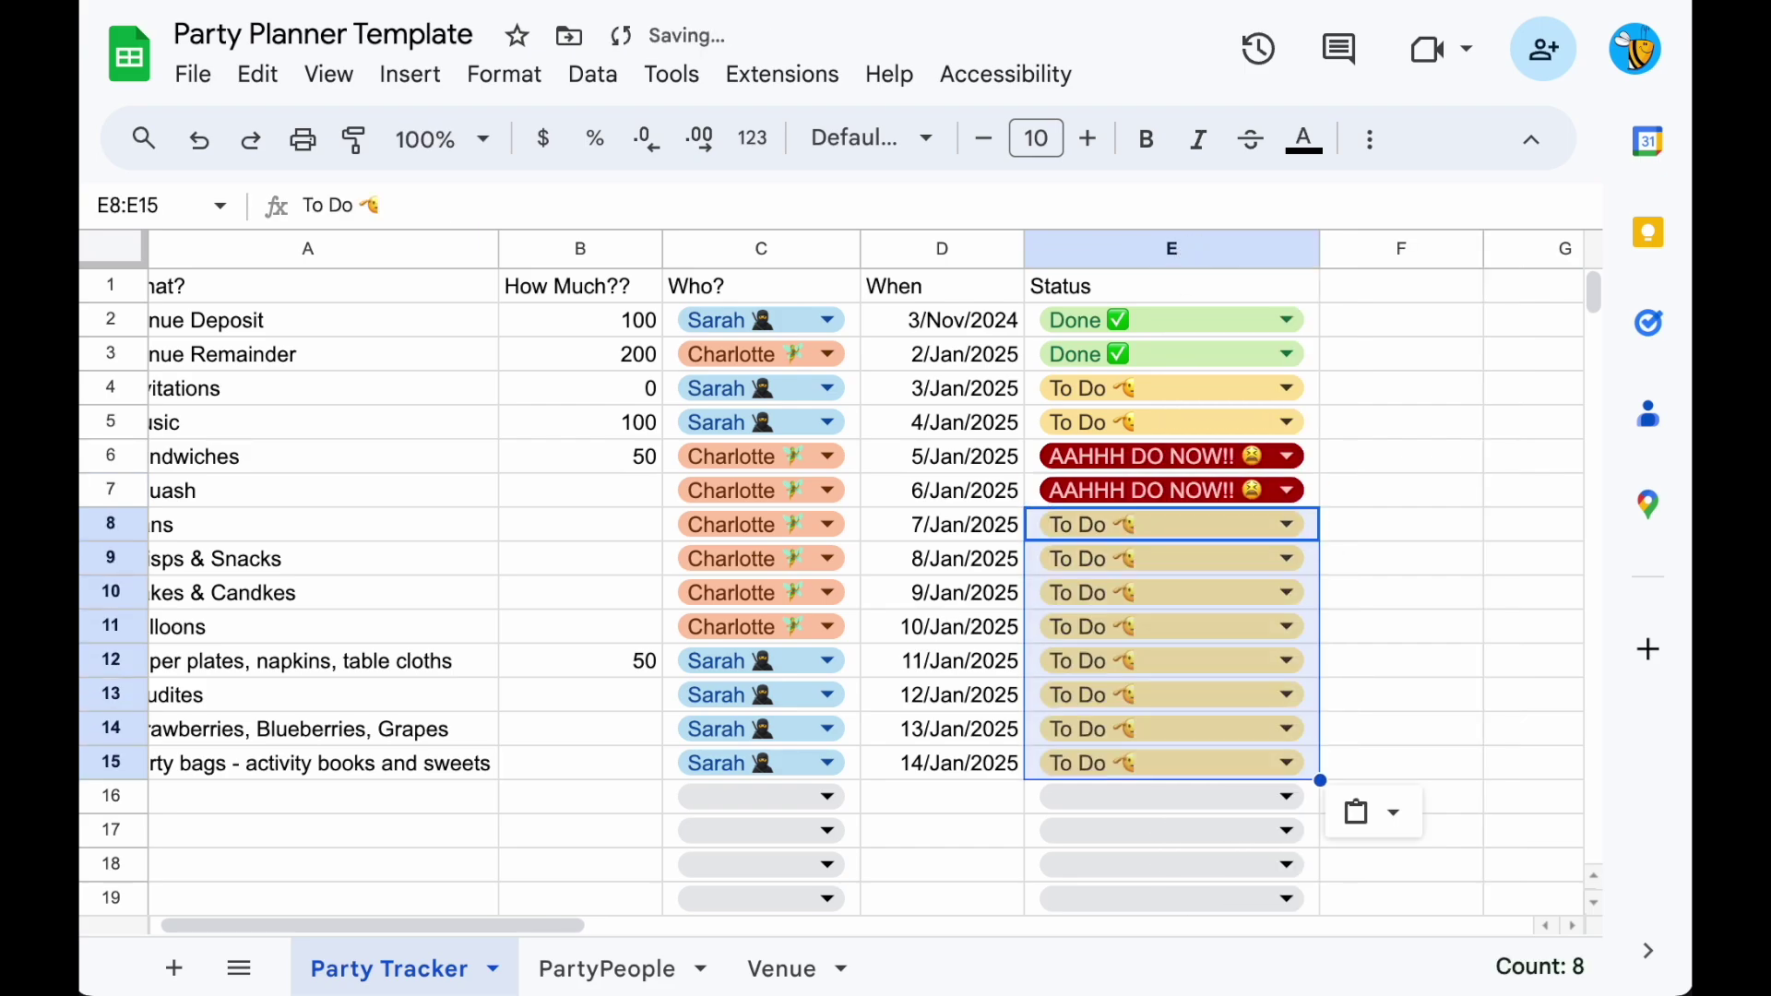
left_click(273, 291)
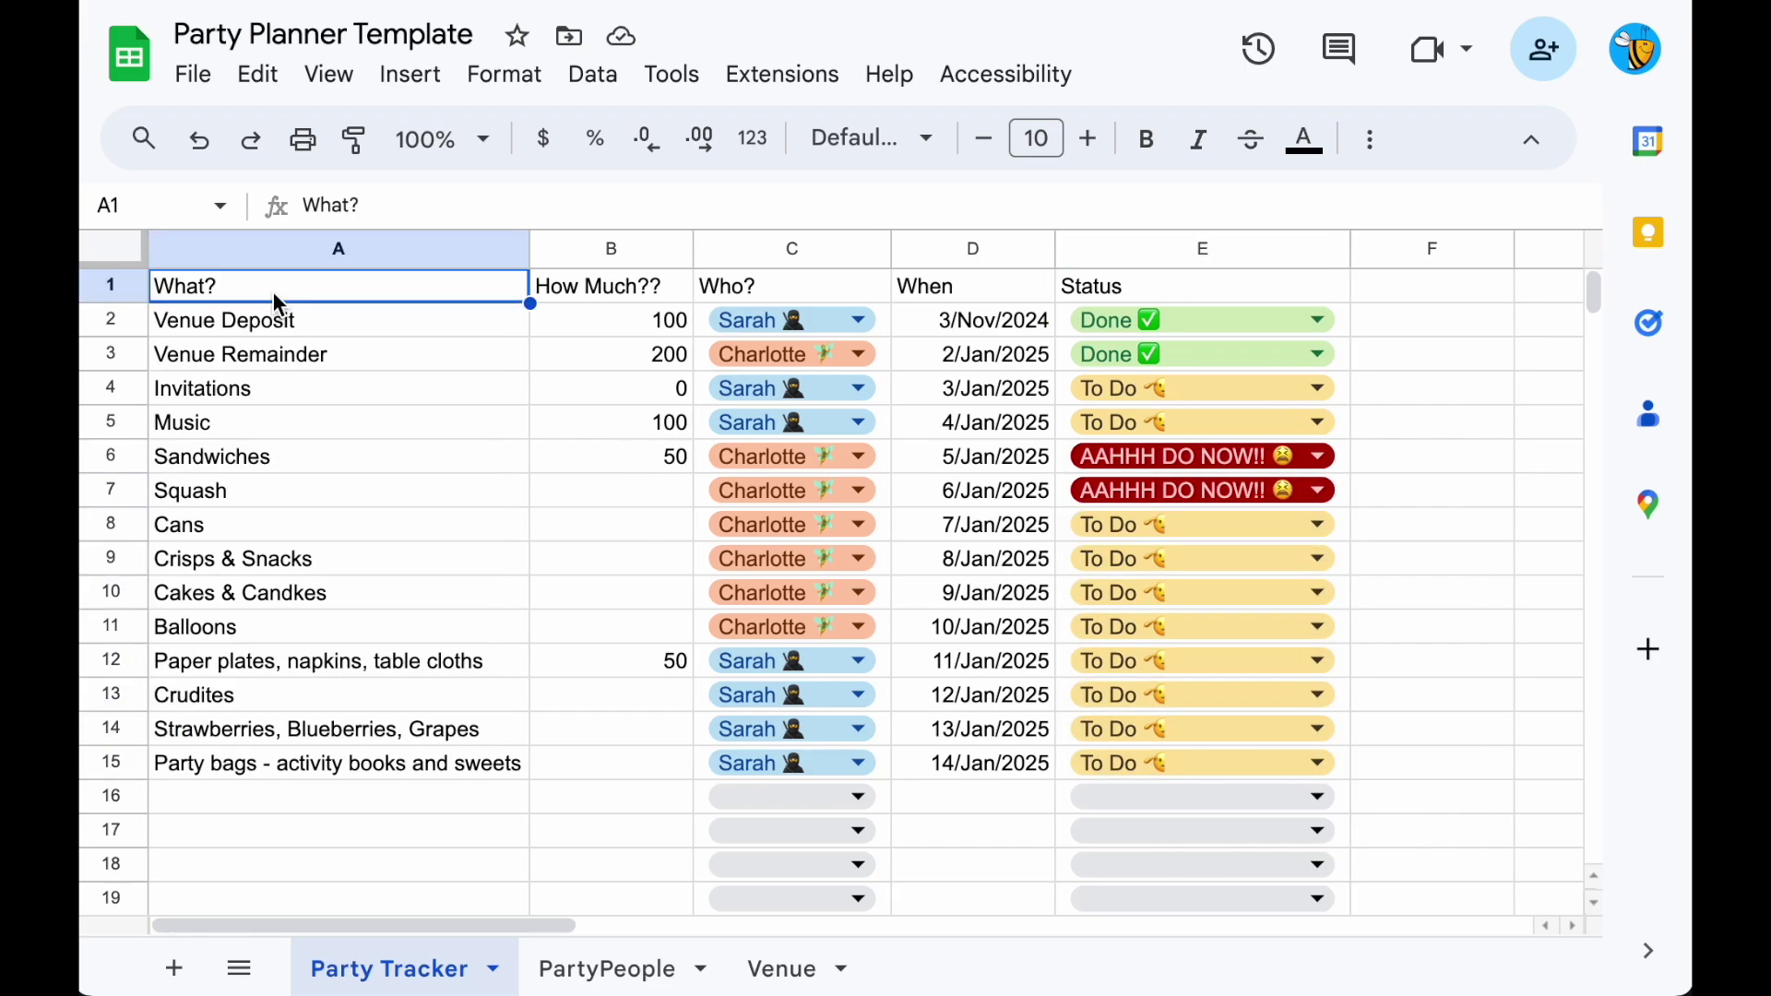
Hide the empty columns F to Z beyond the Status column.
left_click(1441, 249)
key("super+shift+Right")
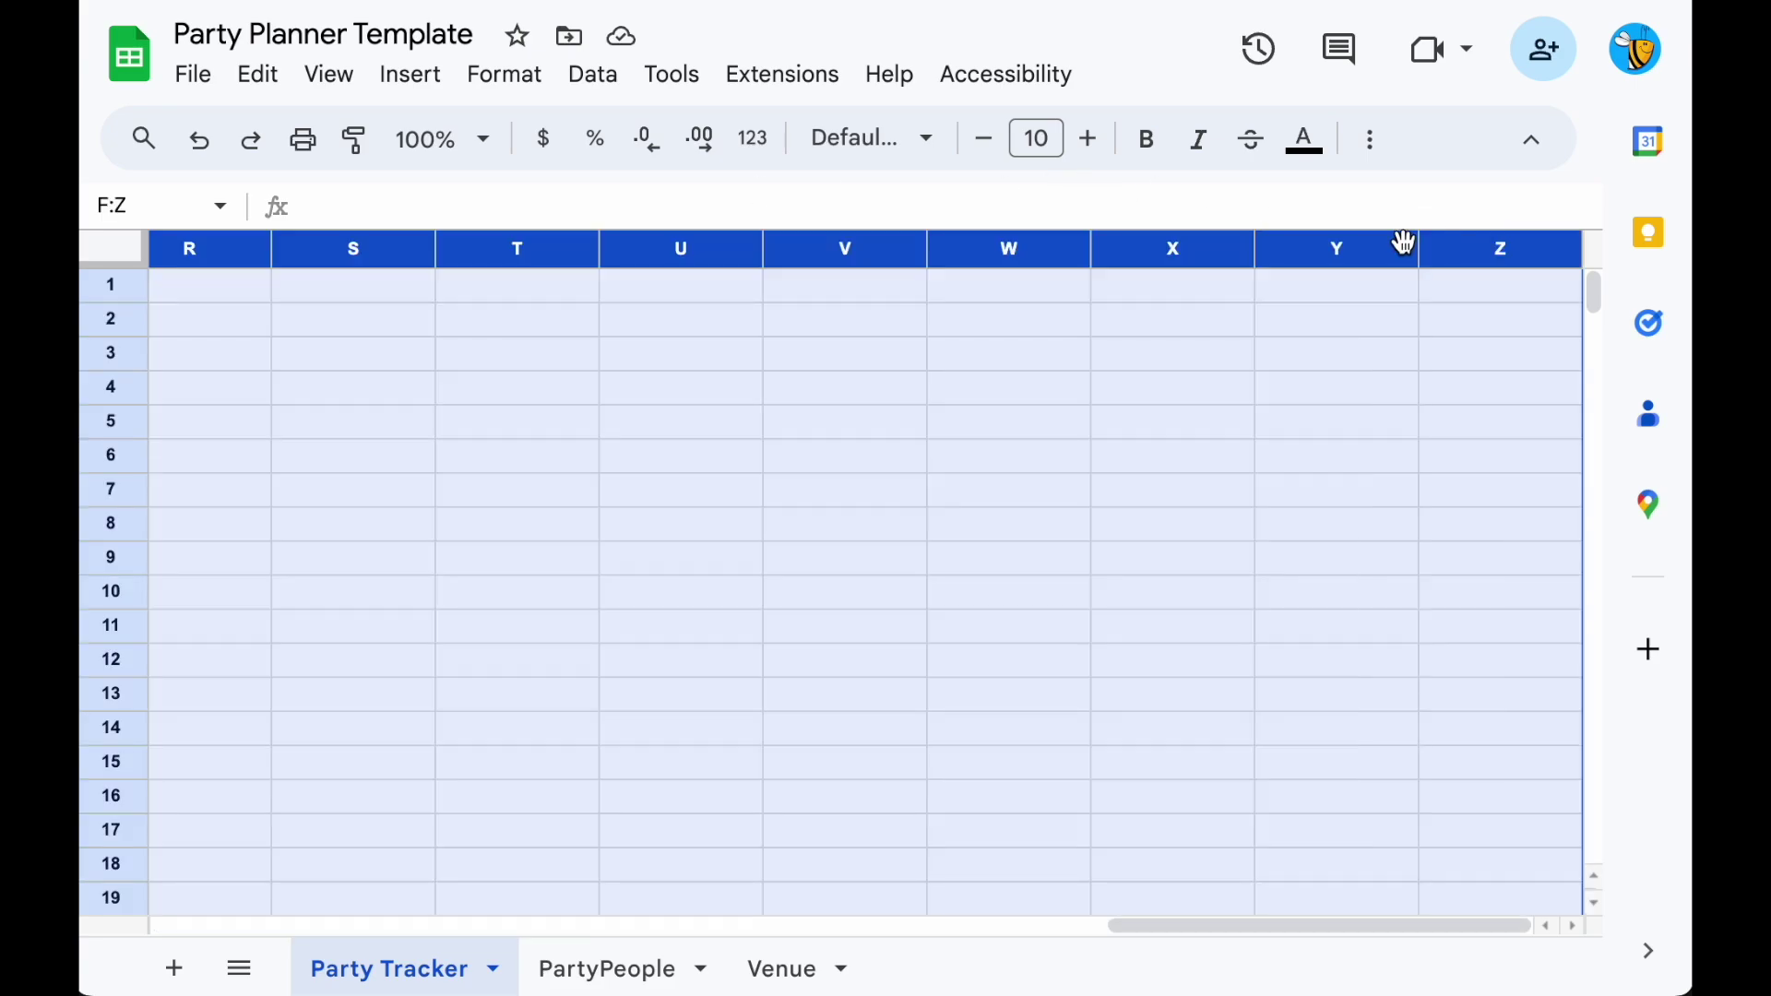
right_click(1401, 242)
left_click(1496, 620)
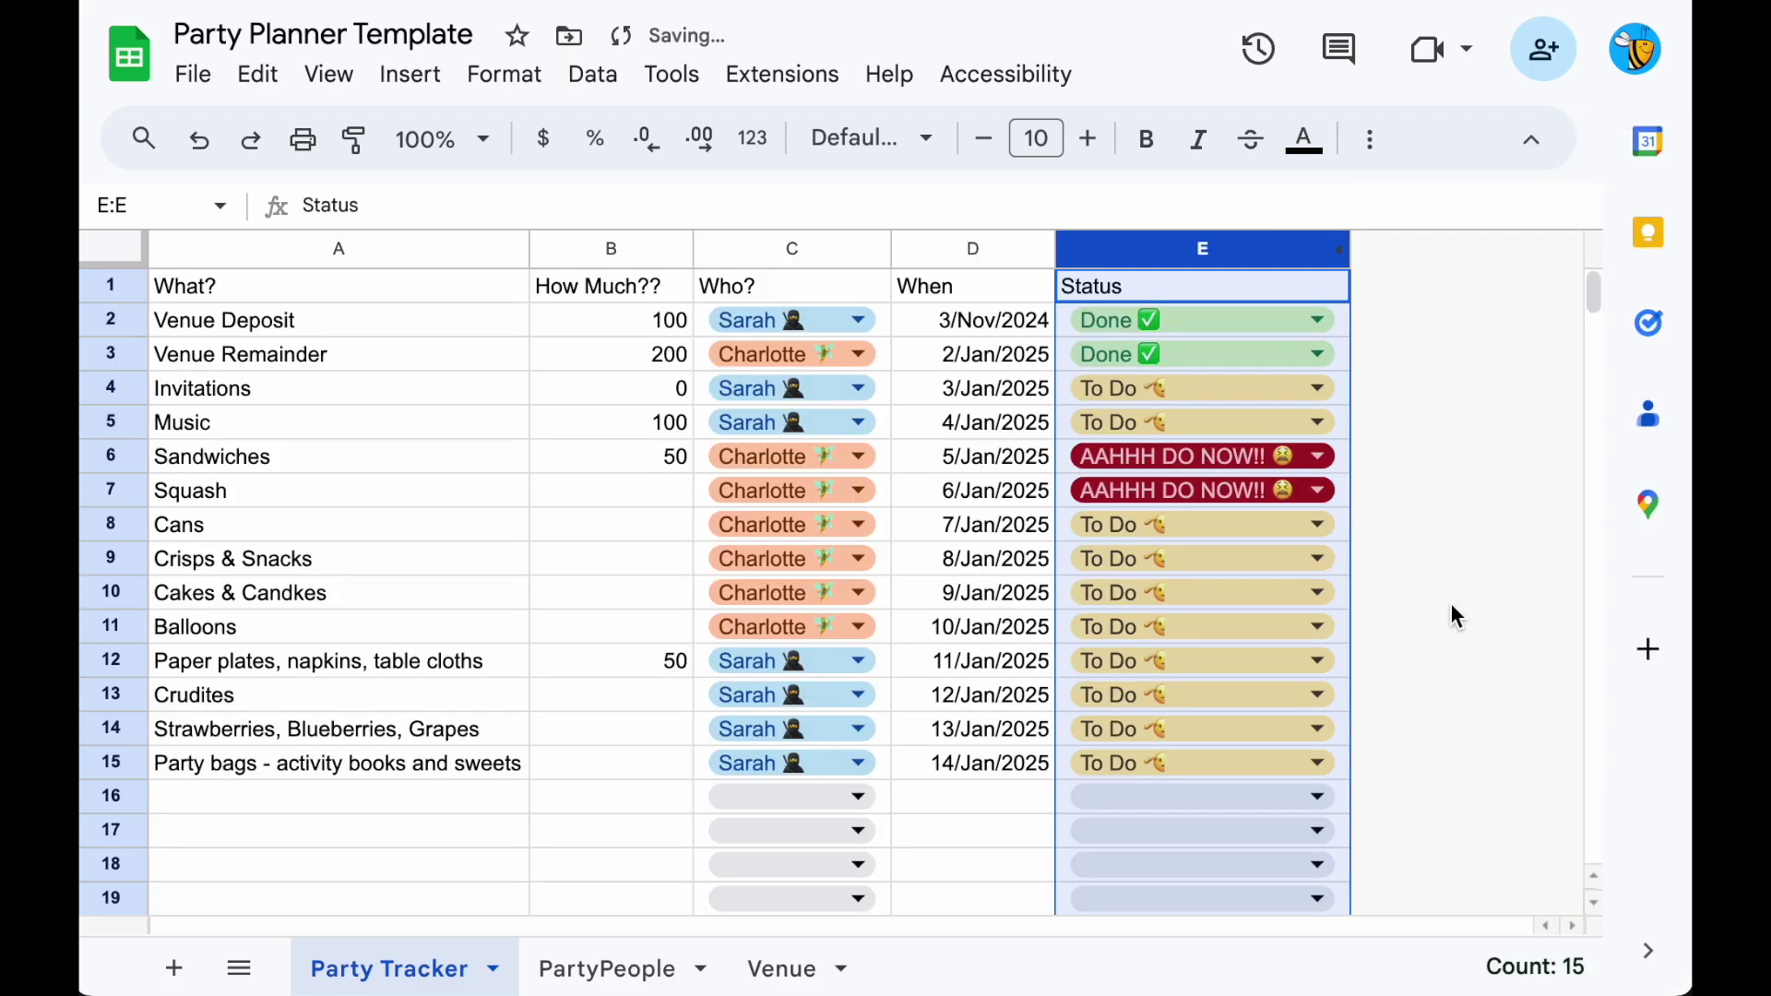
Format the header row A1:E1 with a dark blue fill and white text.
left_click(334, 293)
key("super+shift+Right")
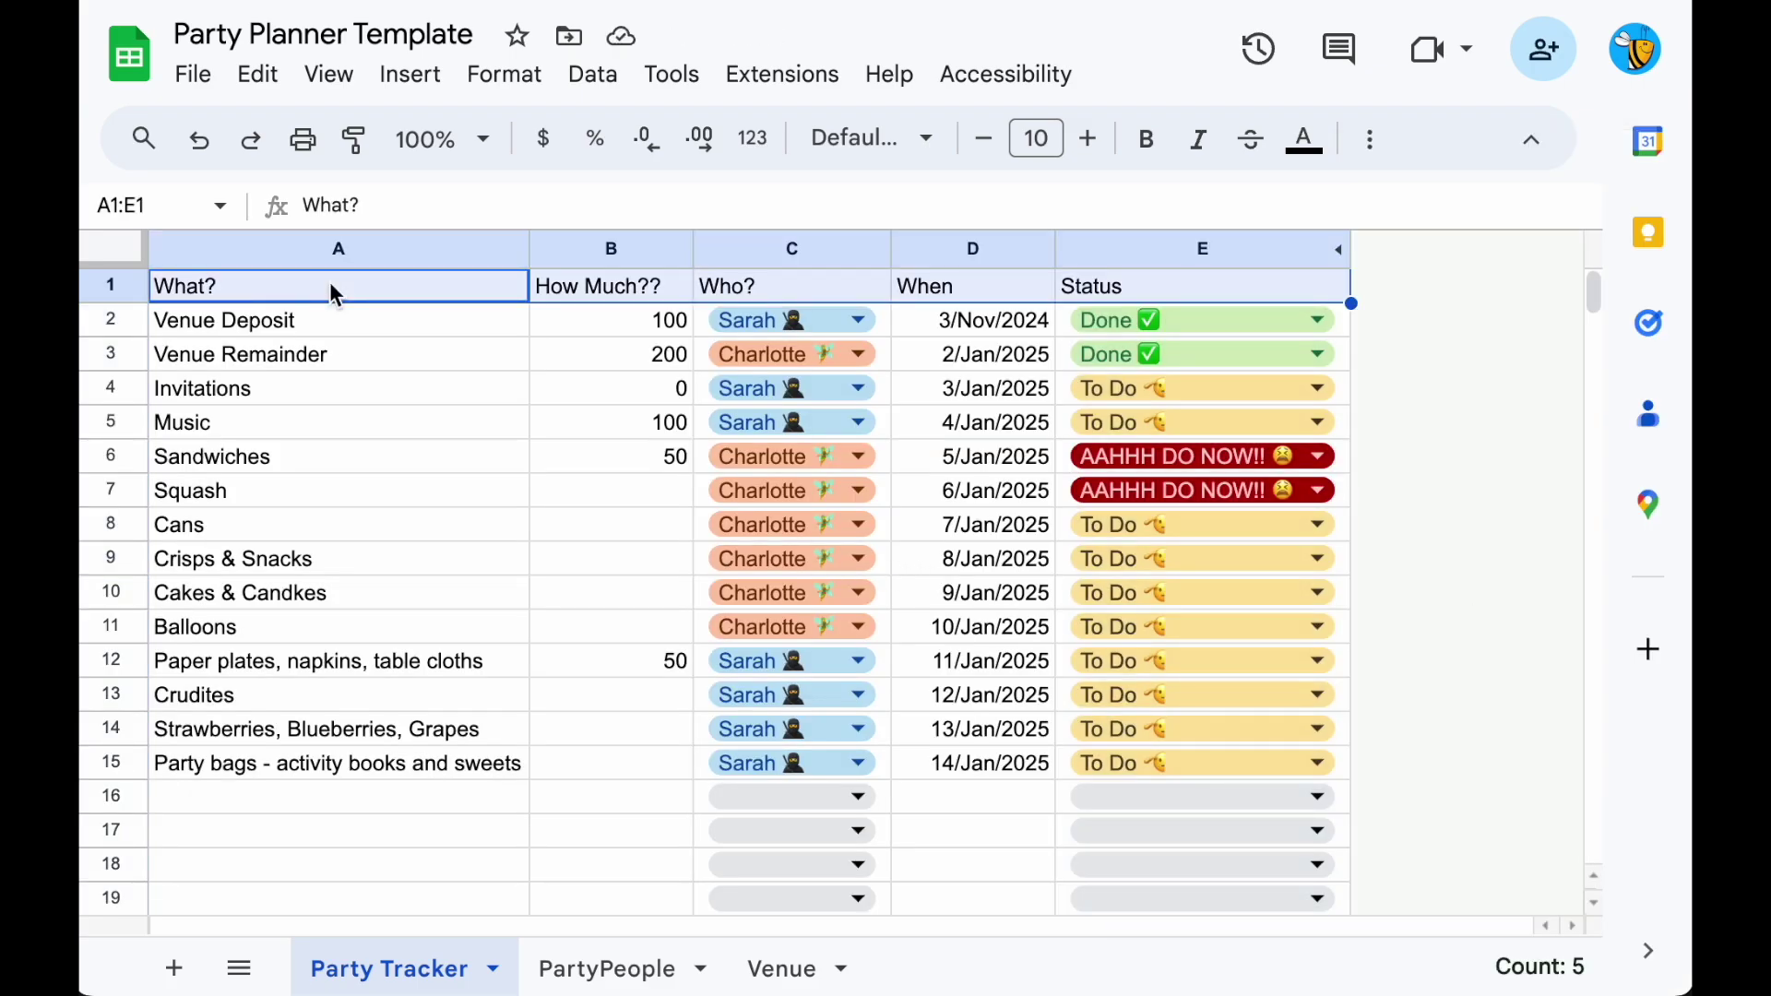
left_click(1370, 143)
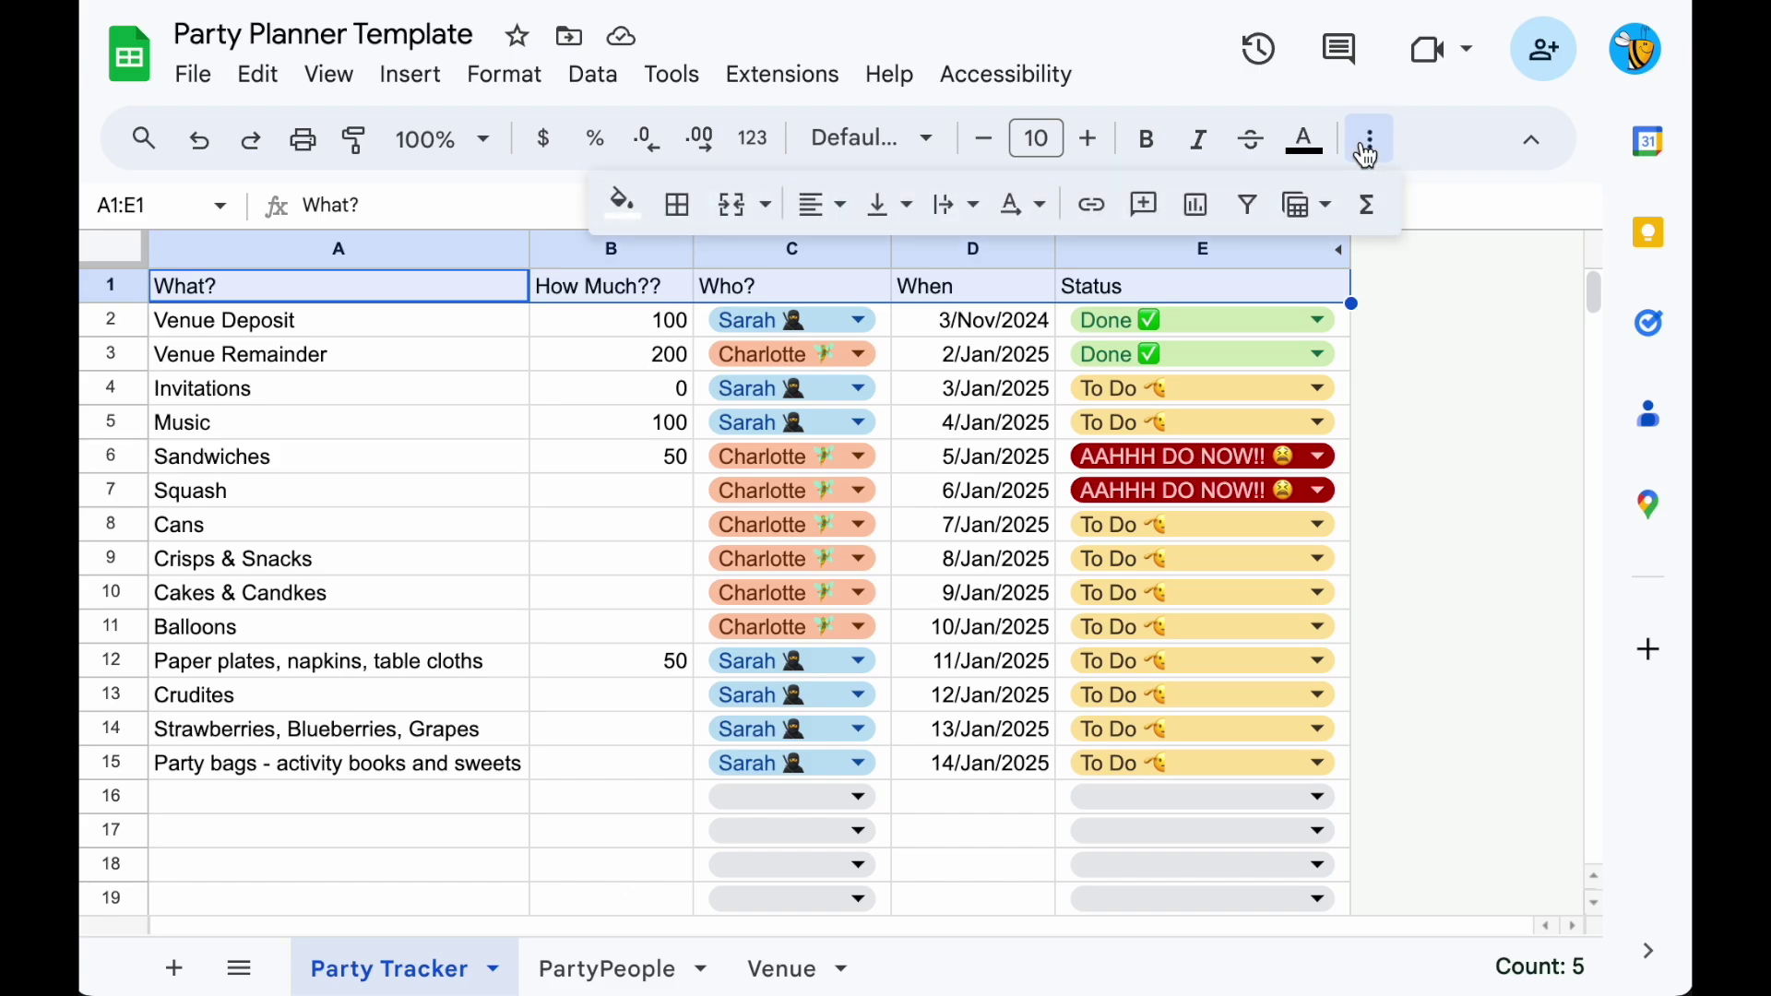
left_click(626, 206)
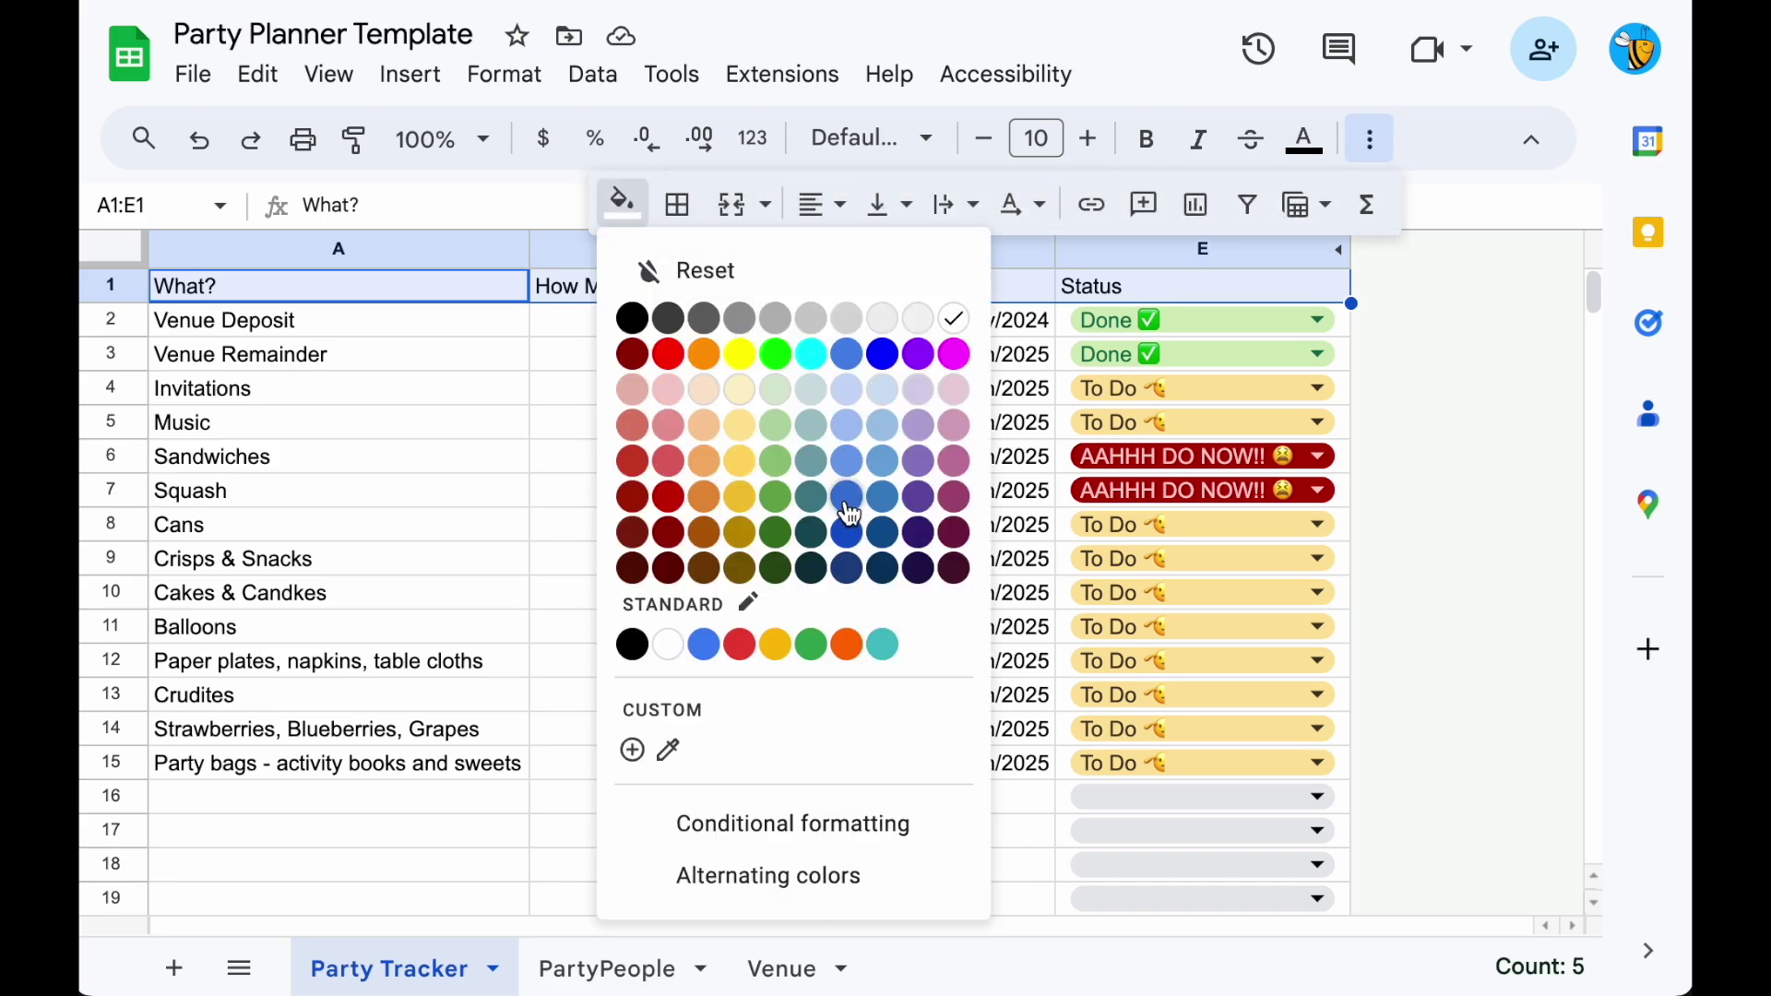
left_click(846, 532)
left_click(1304, 140)
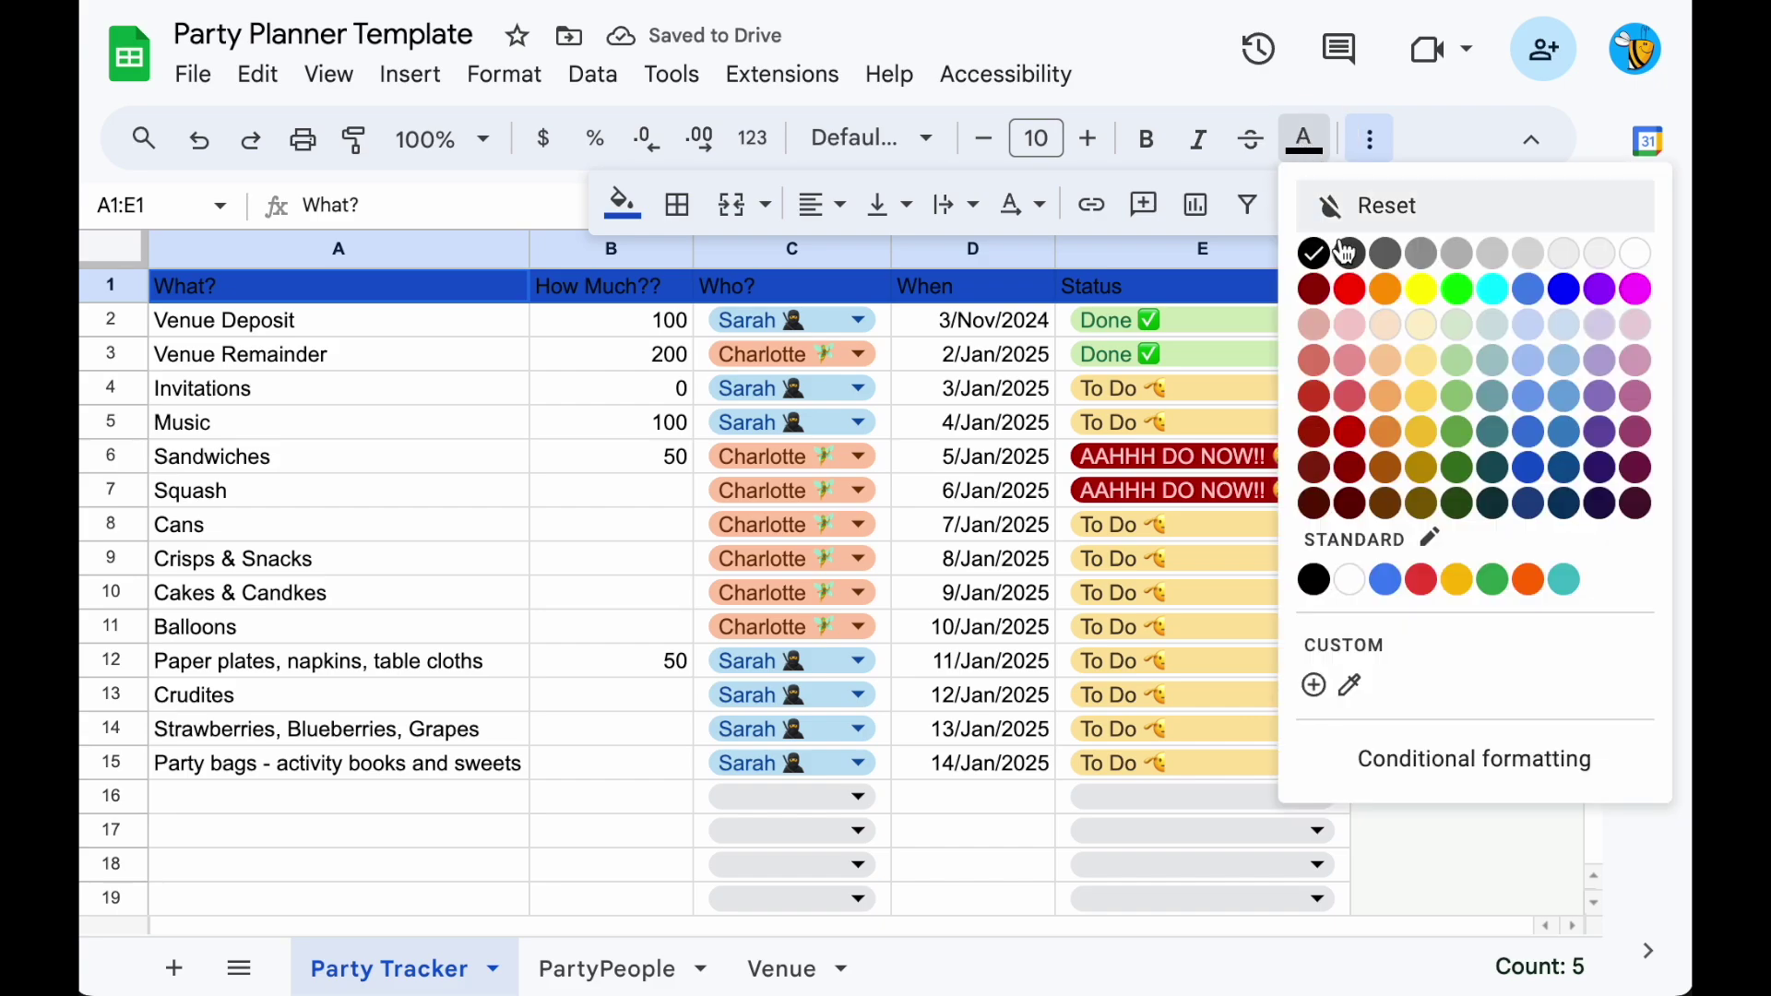
left_click(1637, 254)
left_click(973, 320)
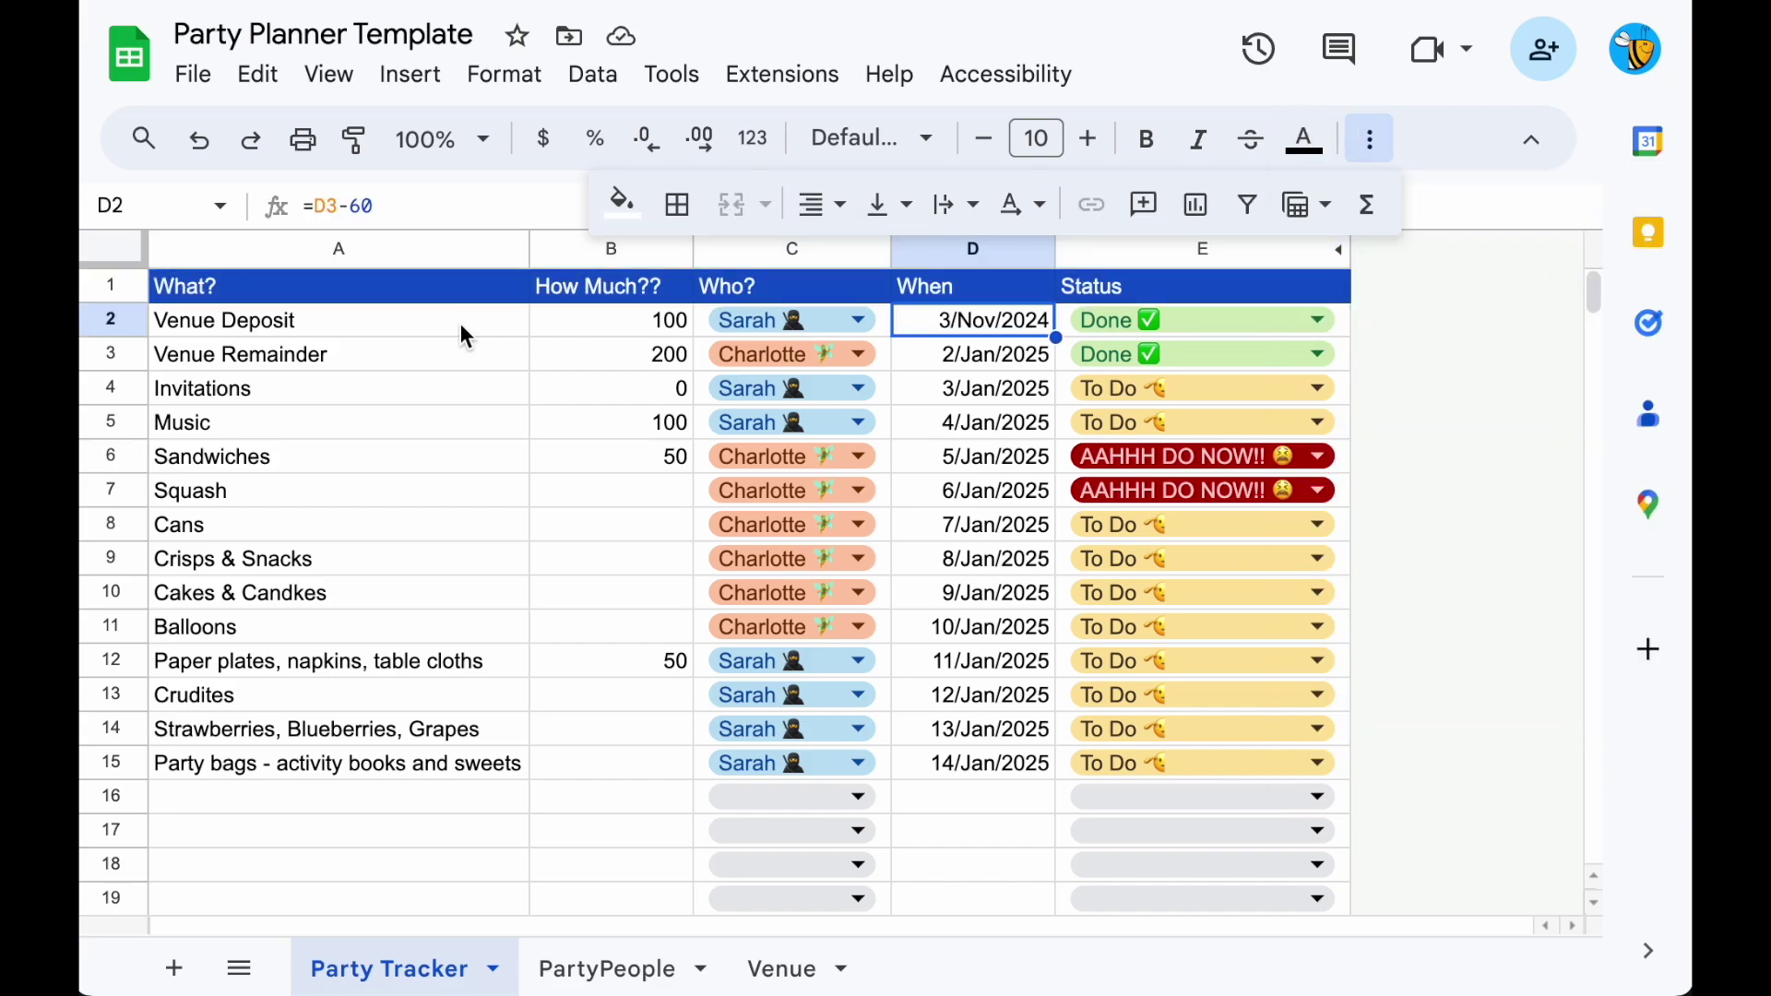
Set the font of the entire Party Tracker sheet to Comic Neue.
left_click(116, 243)
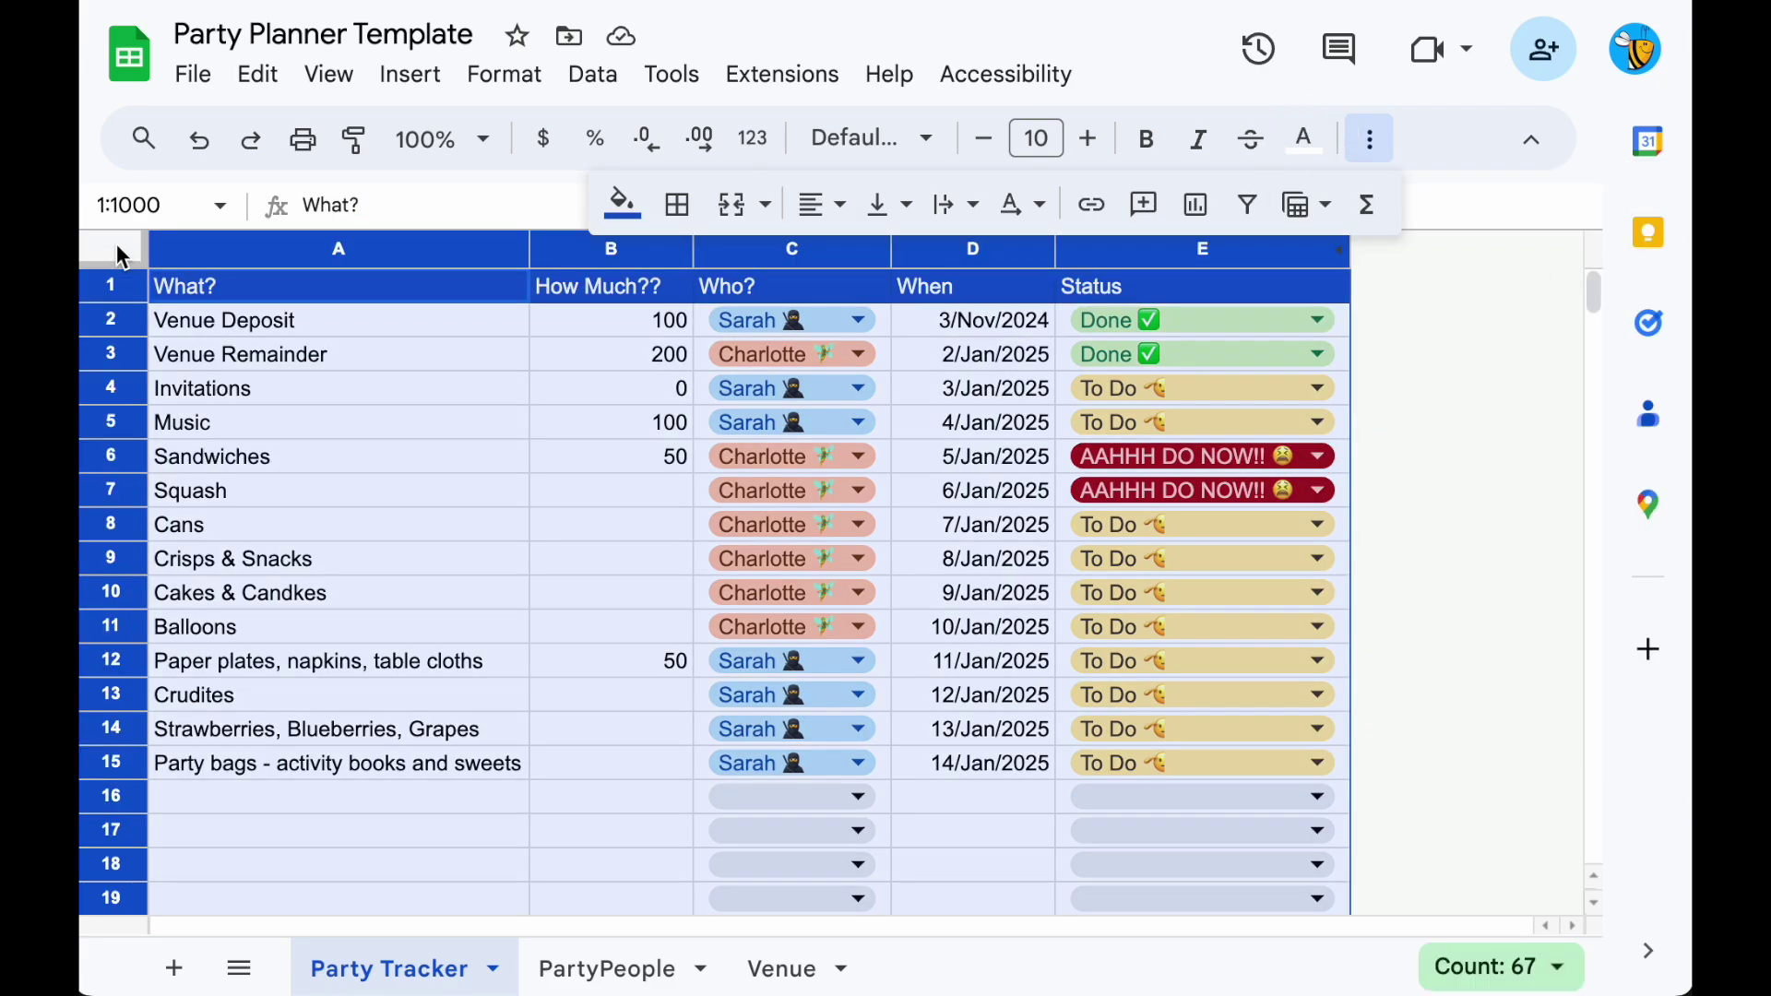
left_click(908, 138)
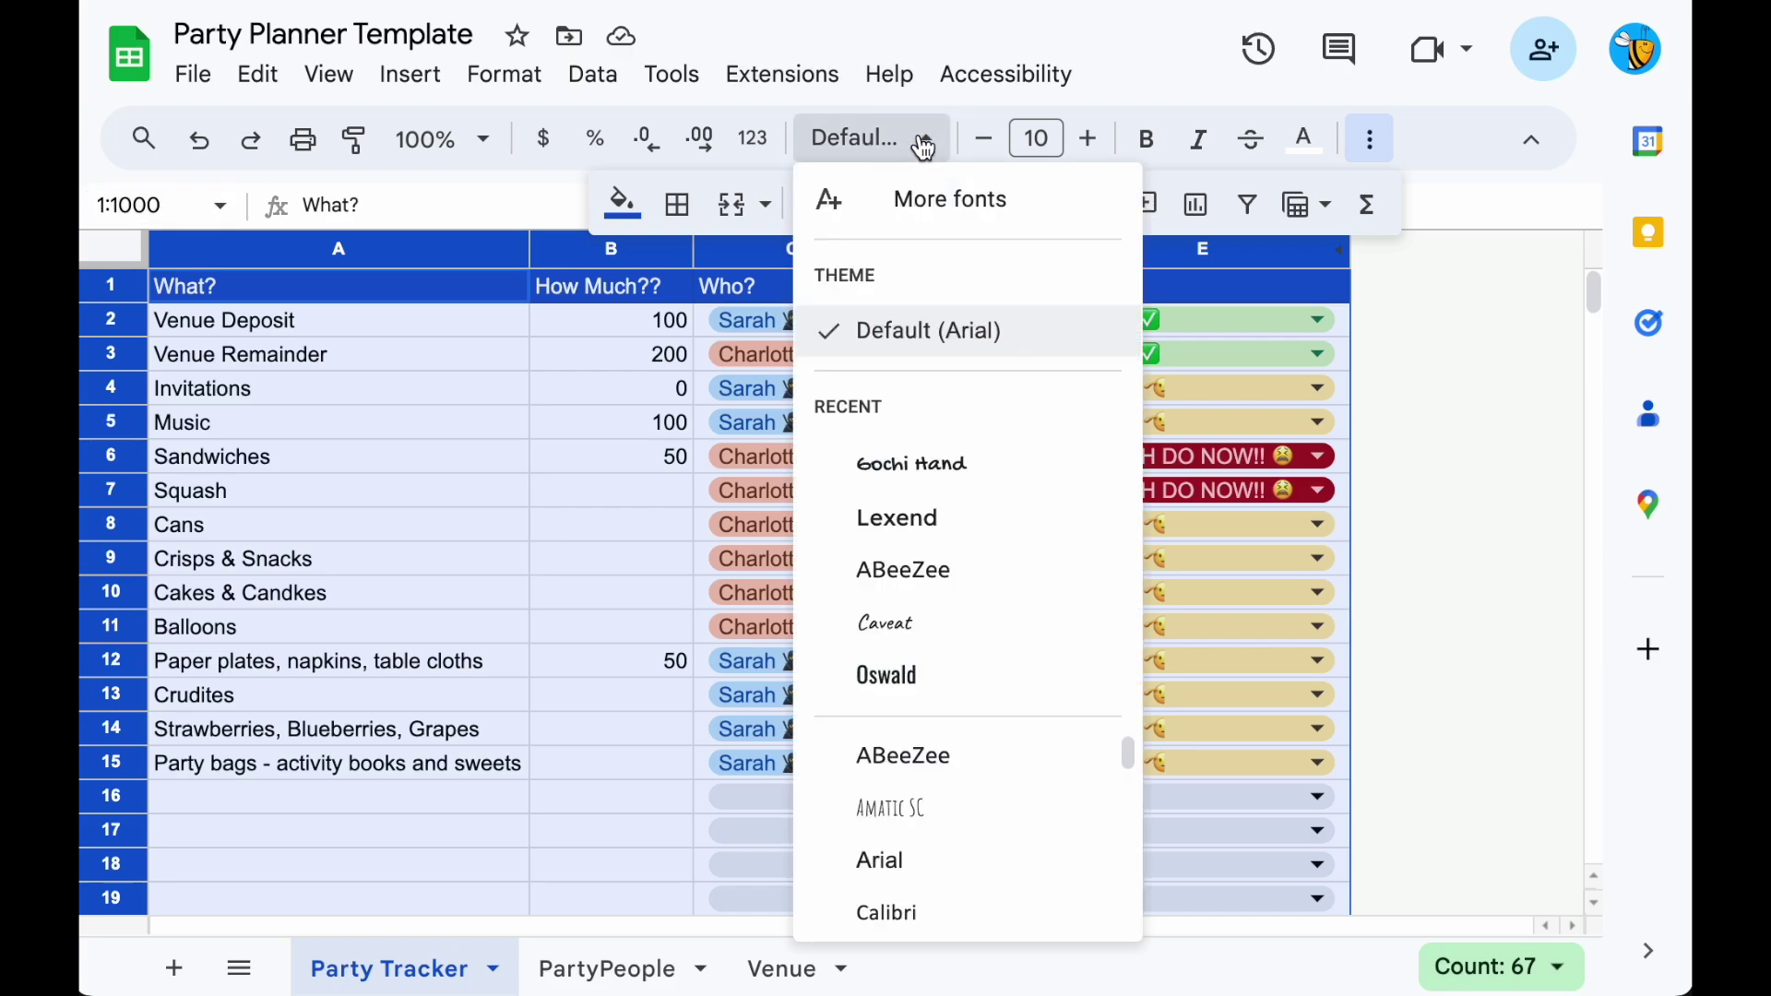
left_click(931, 199)
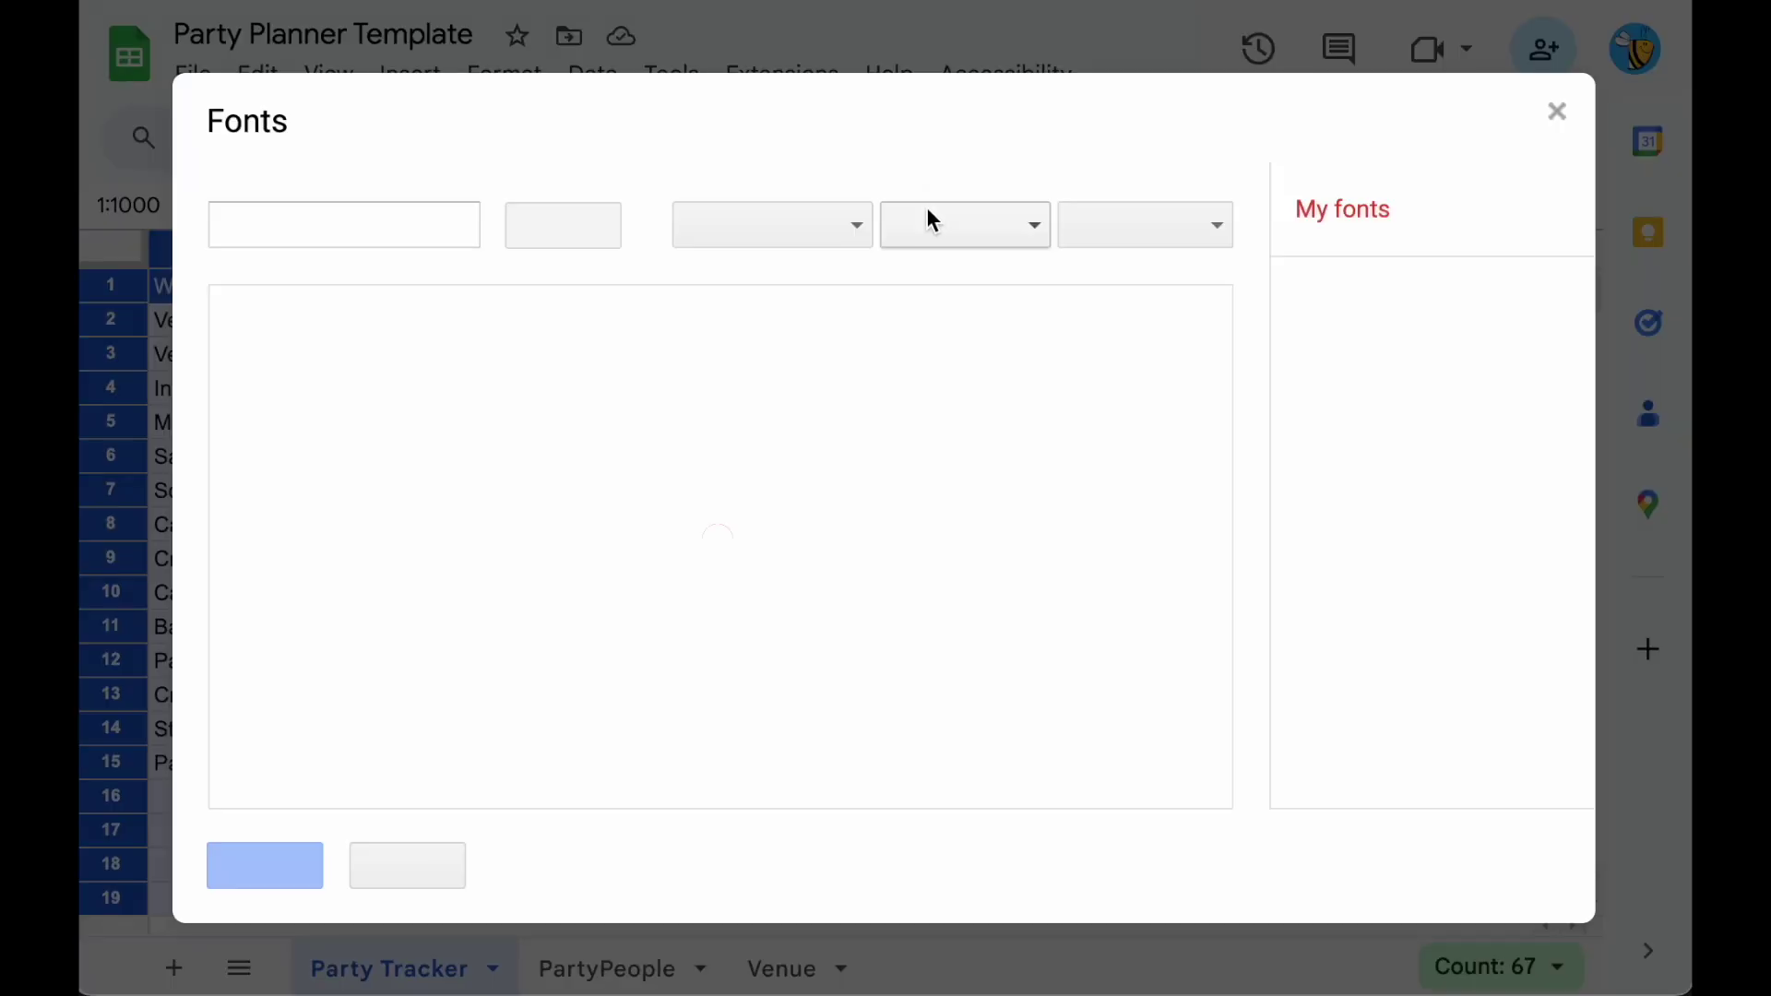
left_click(397, 214)
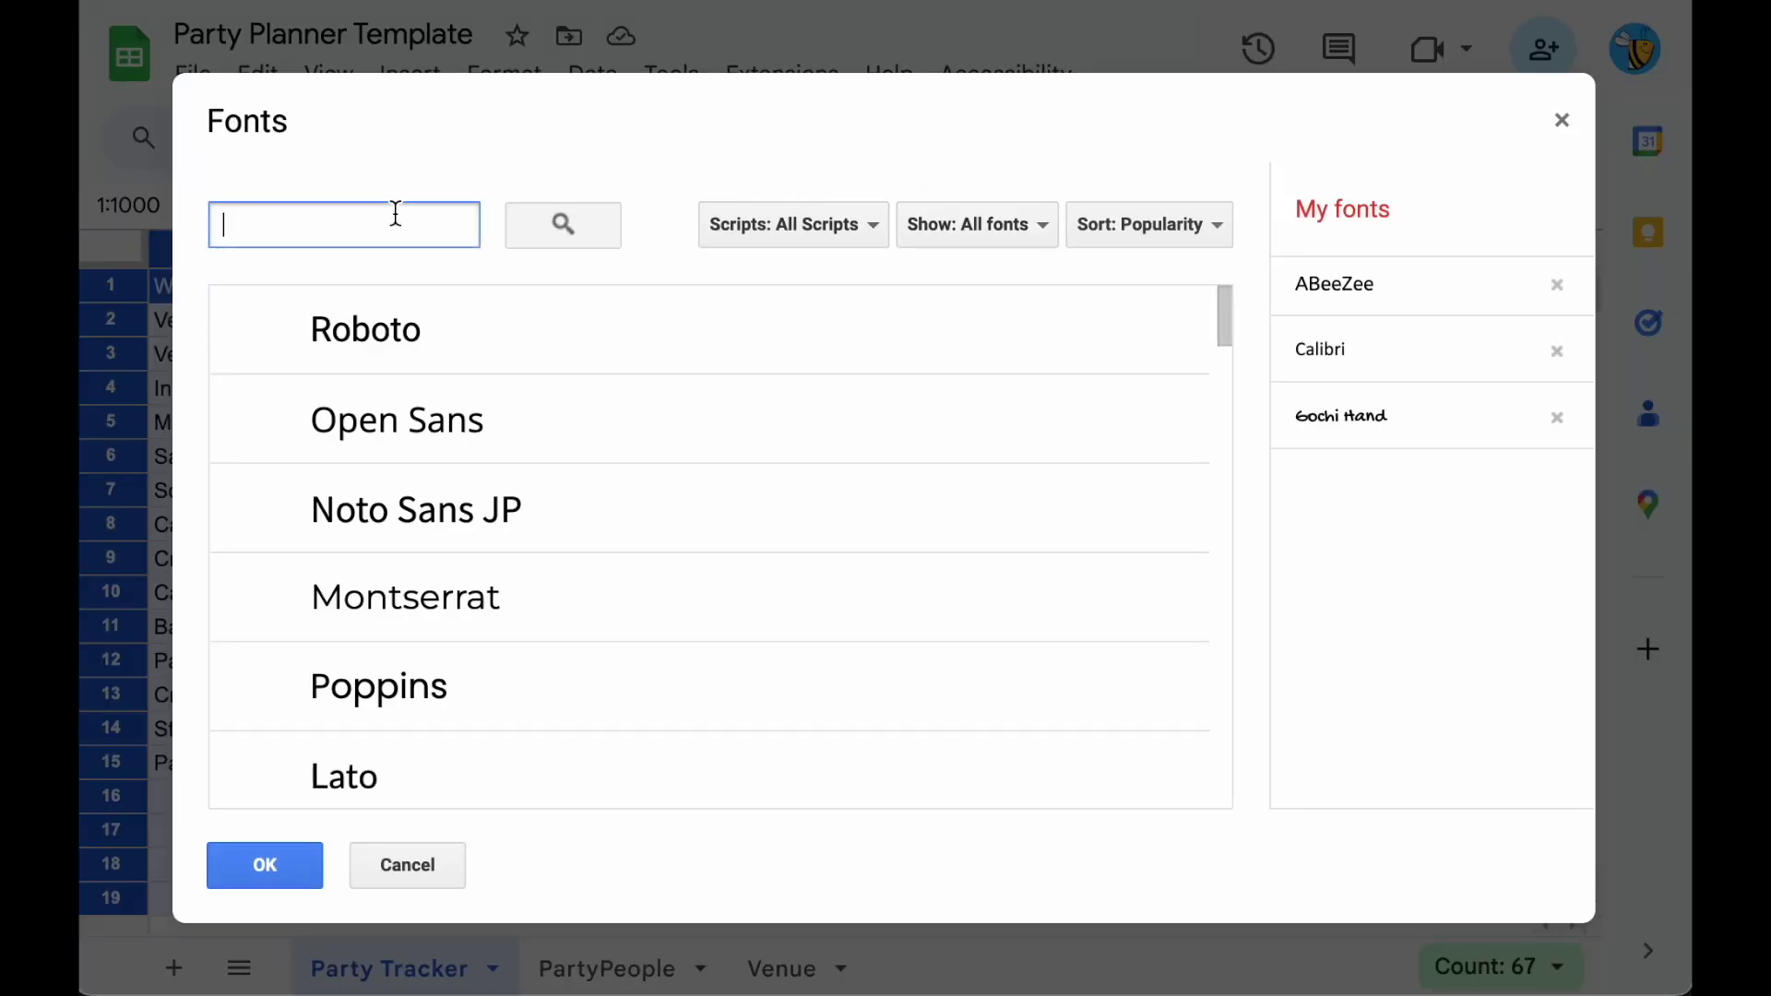
type("comic")
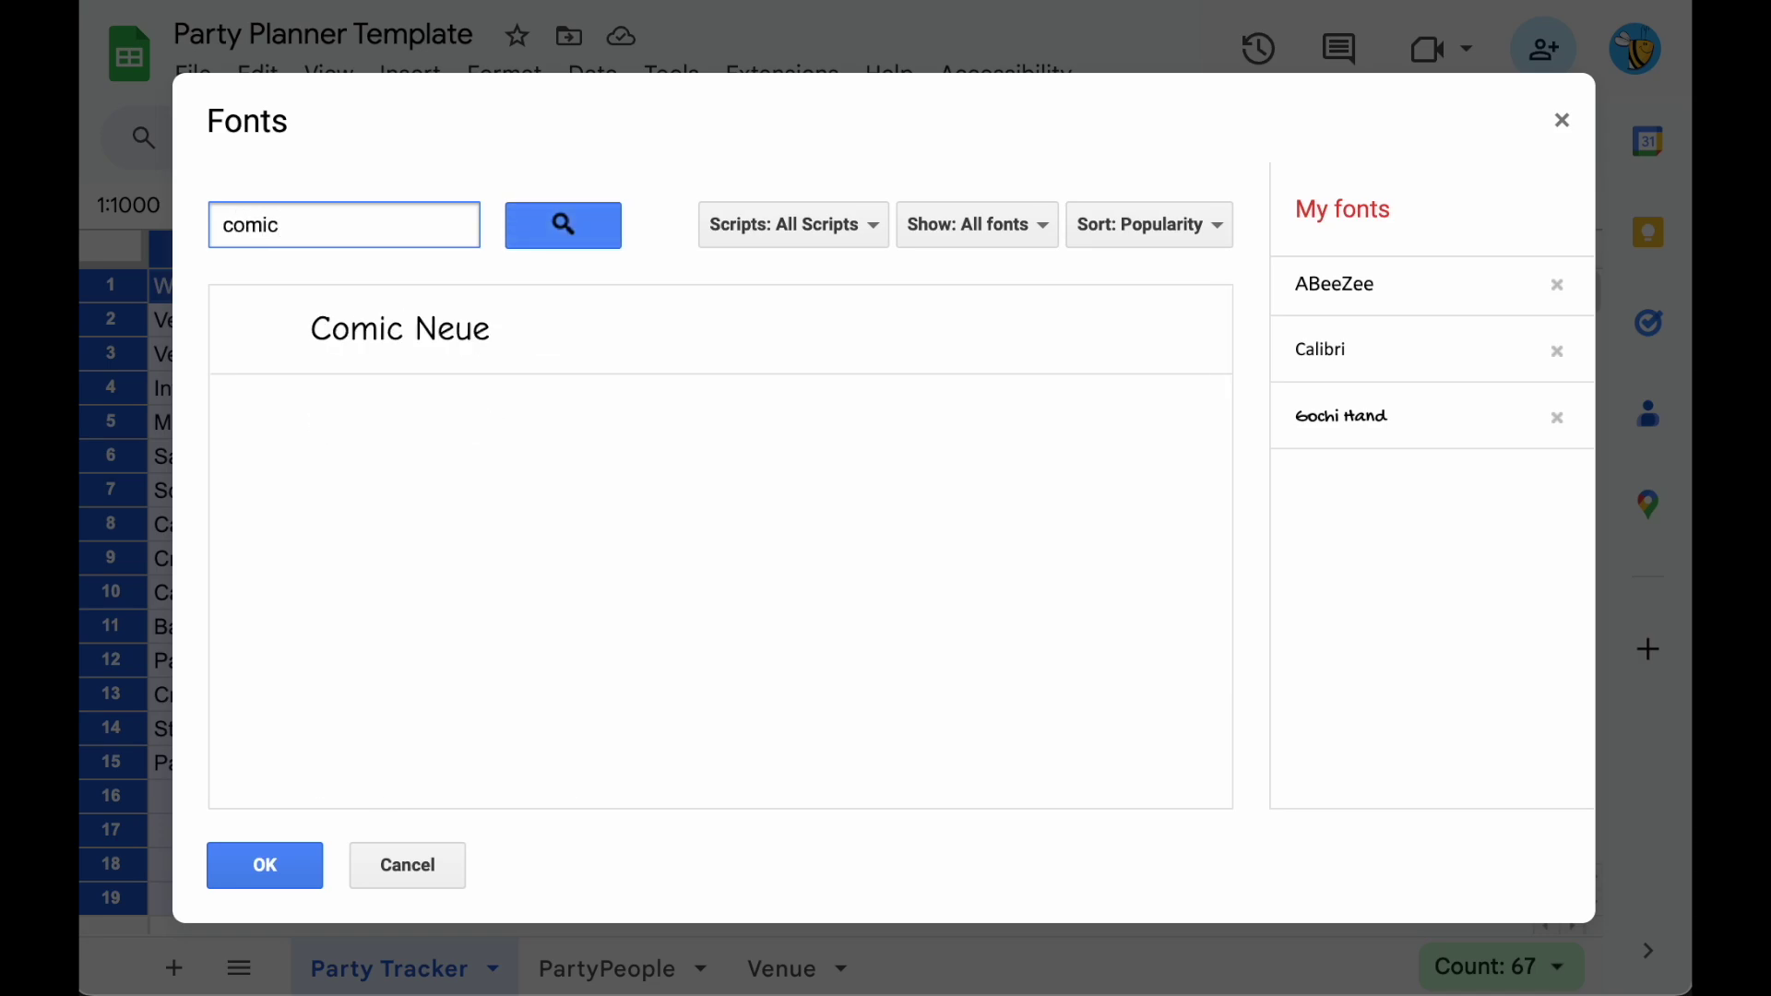
left_click(392, 358)
left_click(289, 857)
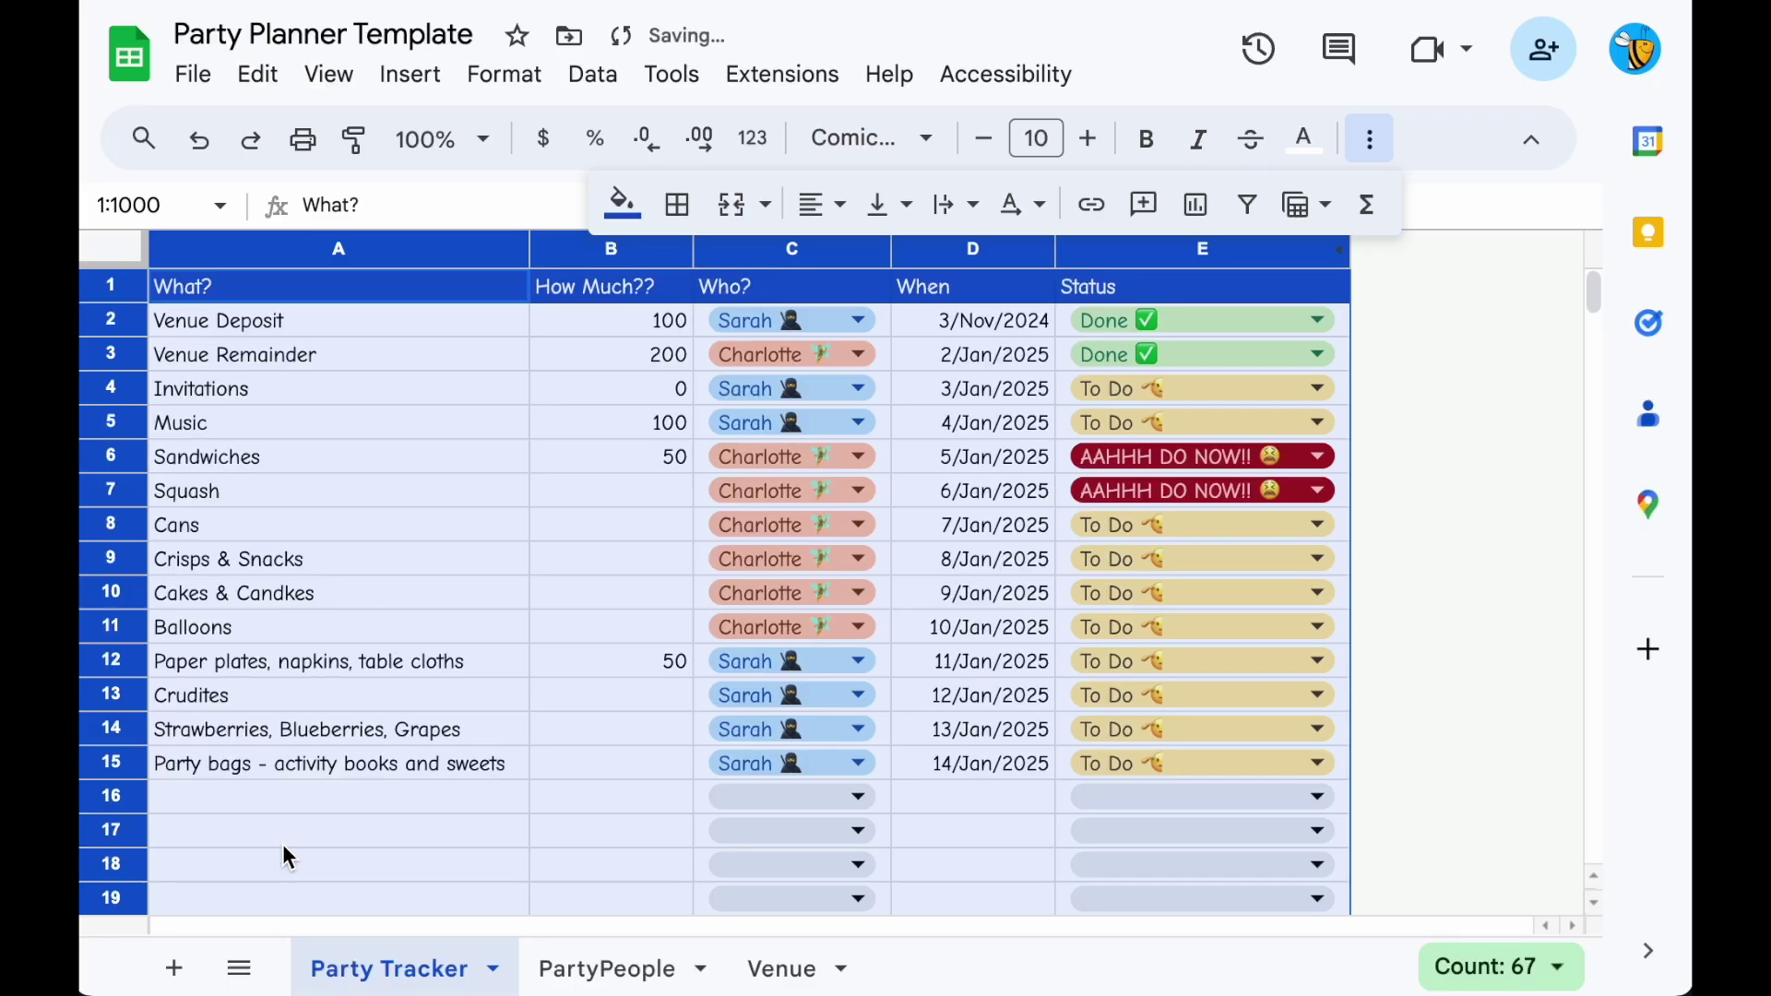
Make the header row A1:E1 bold and set its font size to 12.
left_click(441, 320)
left_click(437, 277)
key("ctrl+shift+Right")
key("ctrl+b")
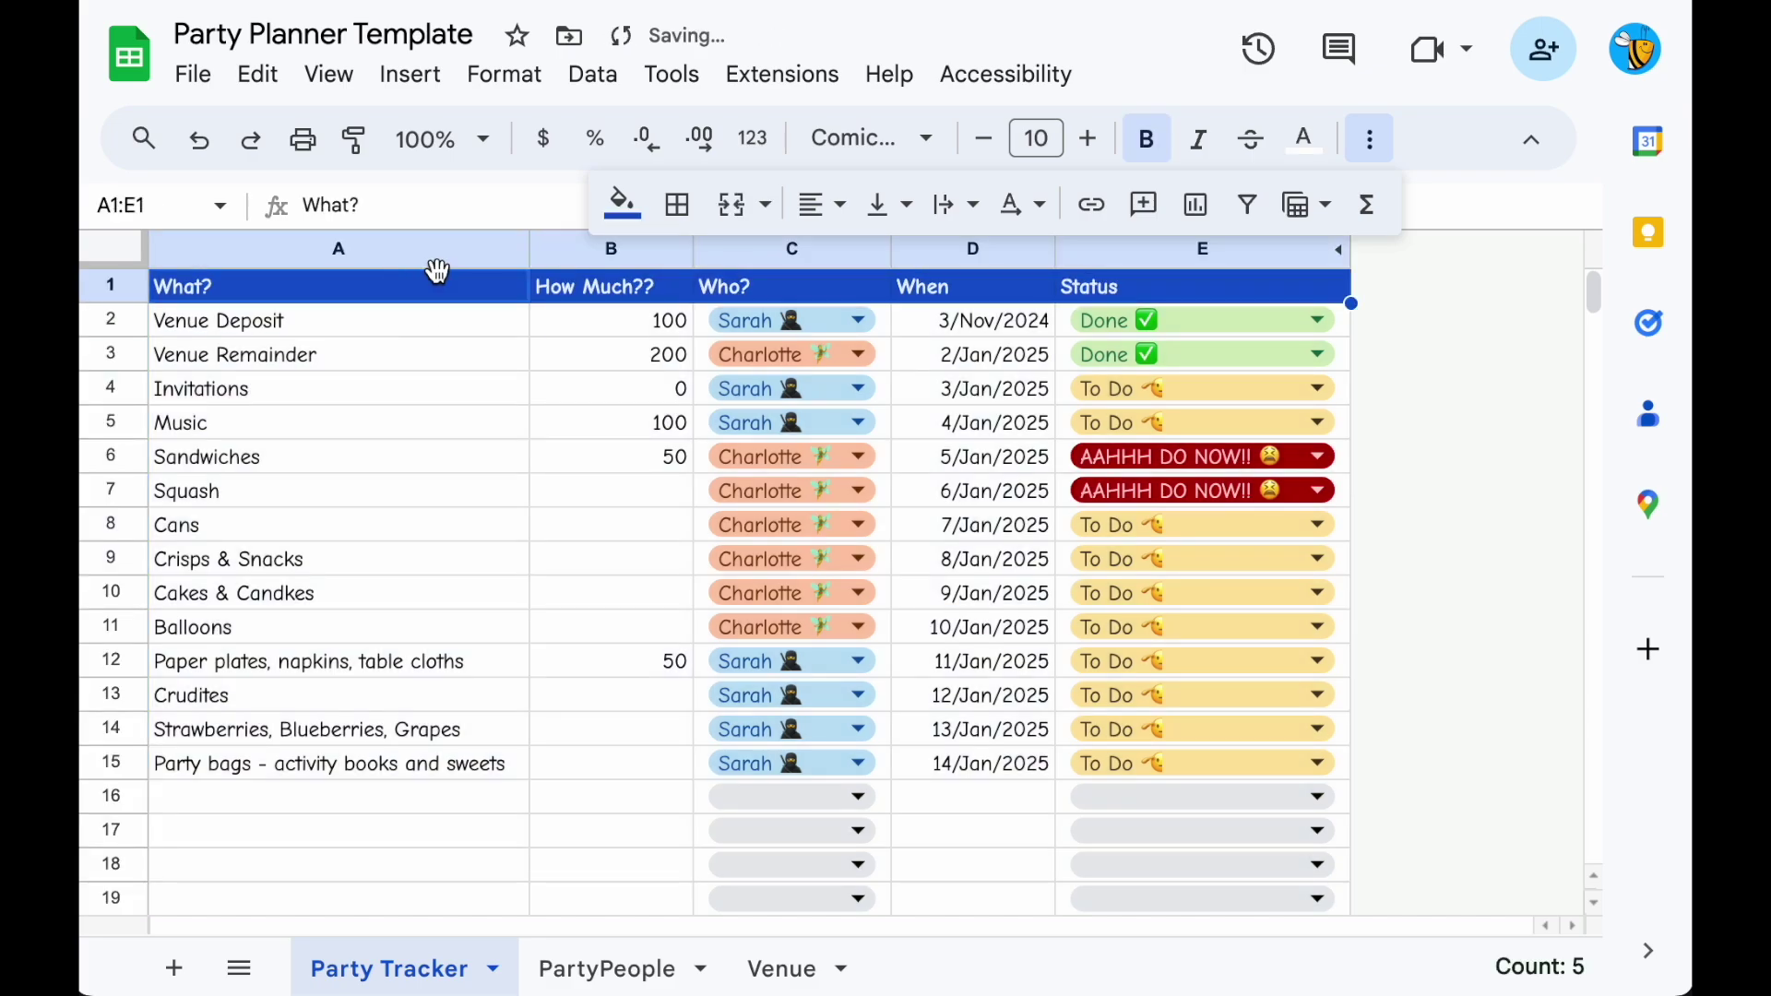
key("Down")
key("Up")
key("ctrl+shift+Right")
key("ctrl+shift+period")
key("ctrl+shift+period")
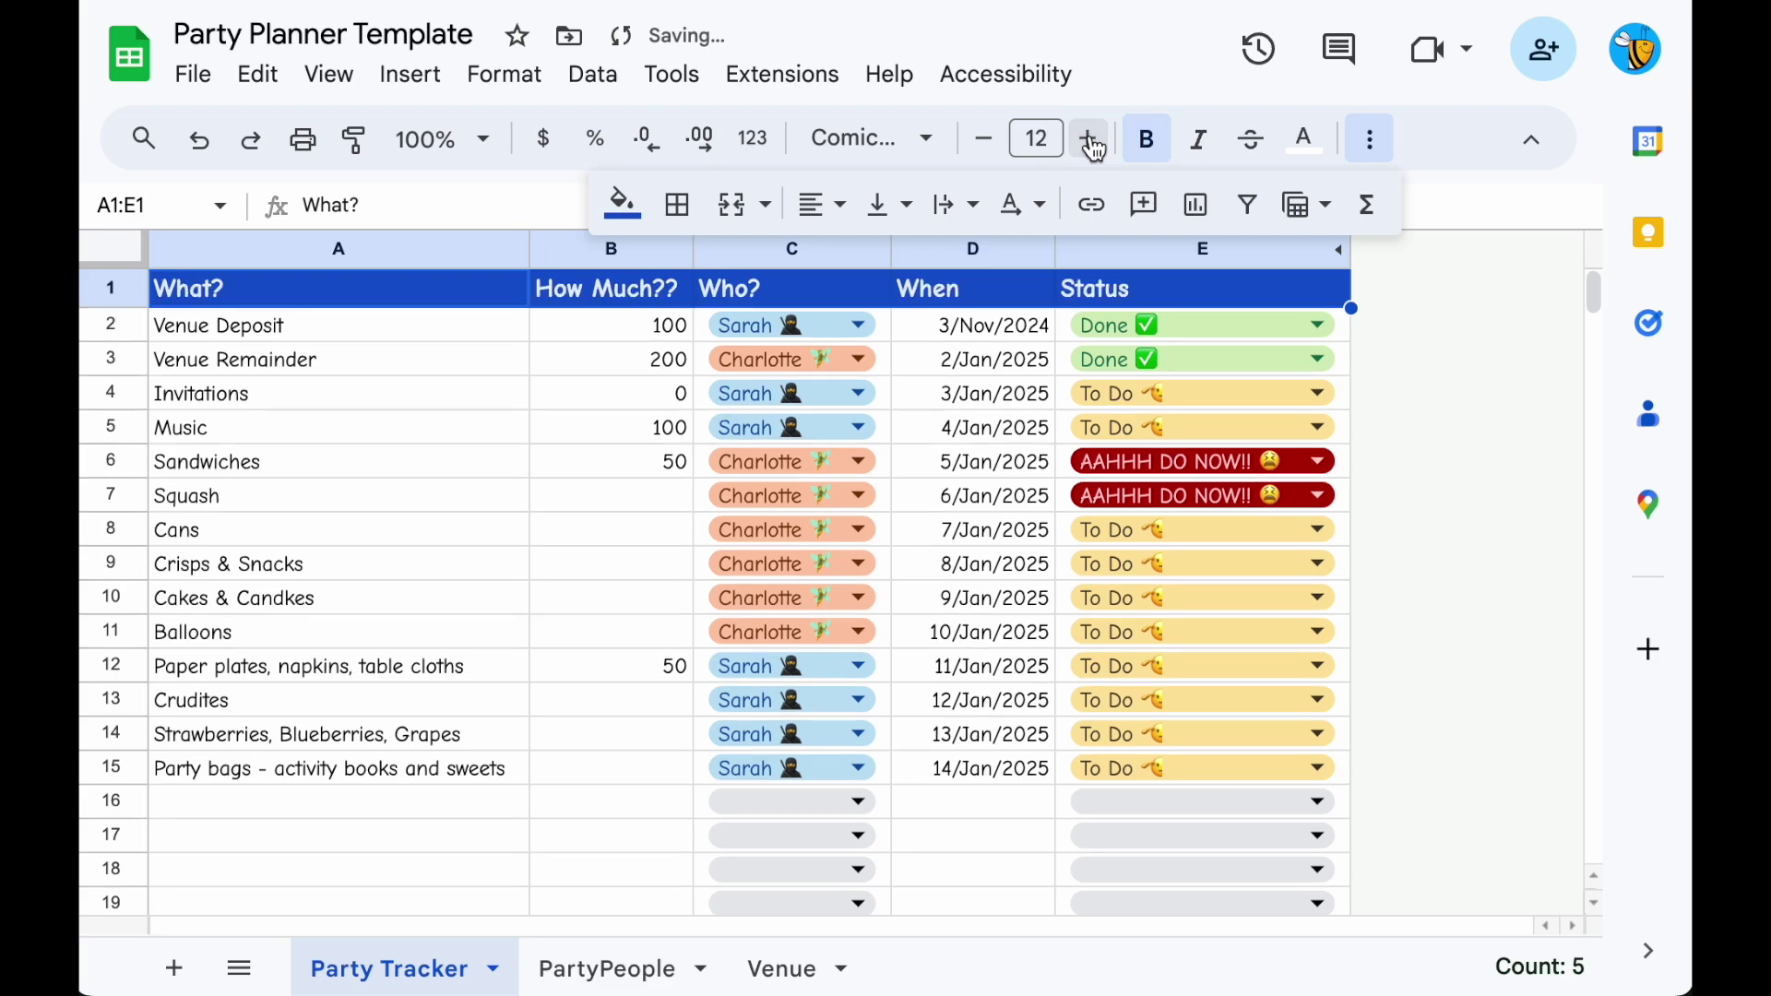
Centre the header text in A1:E1 horizontally.
left_click(811, 204)
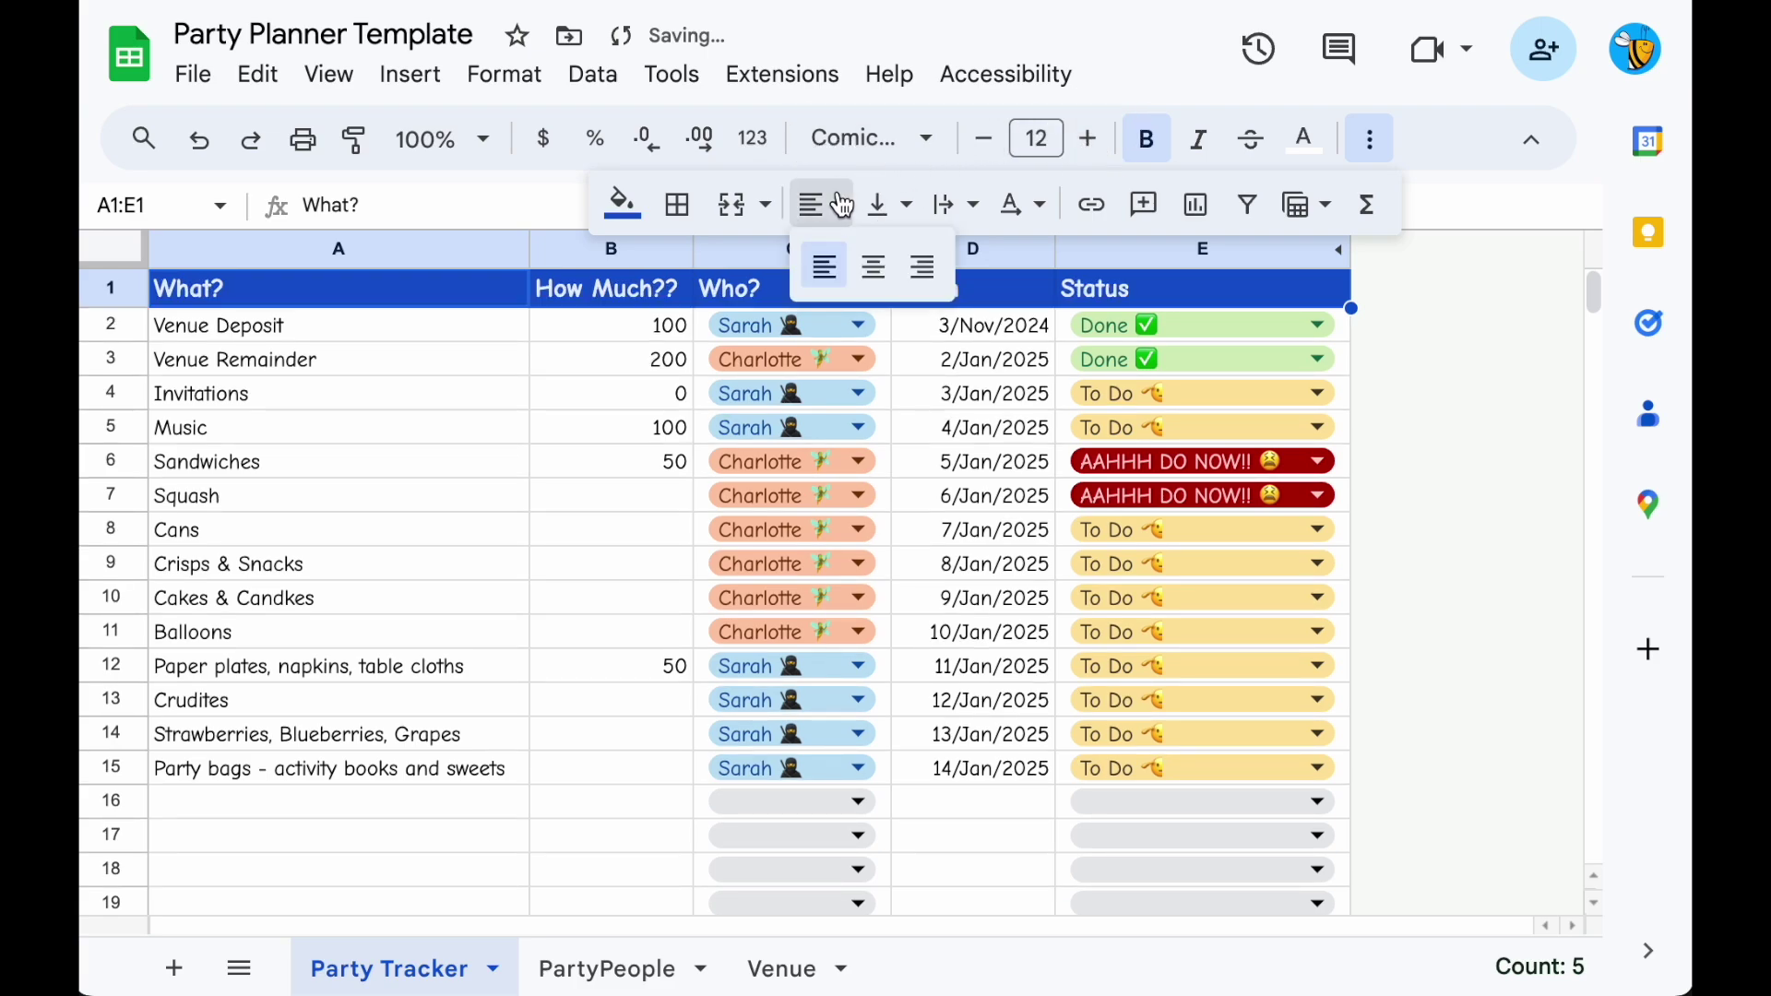
left_click(867, 265)
left_click(572, 435)
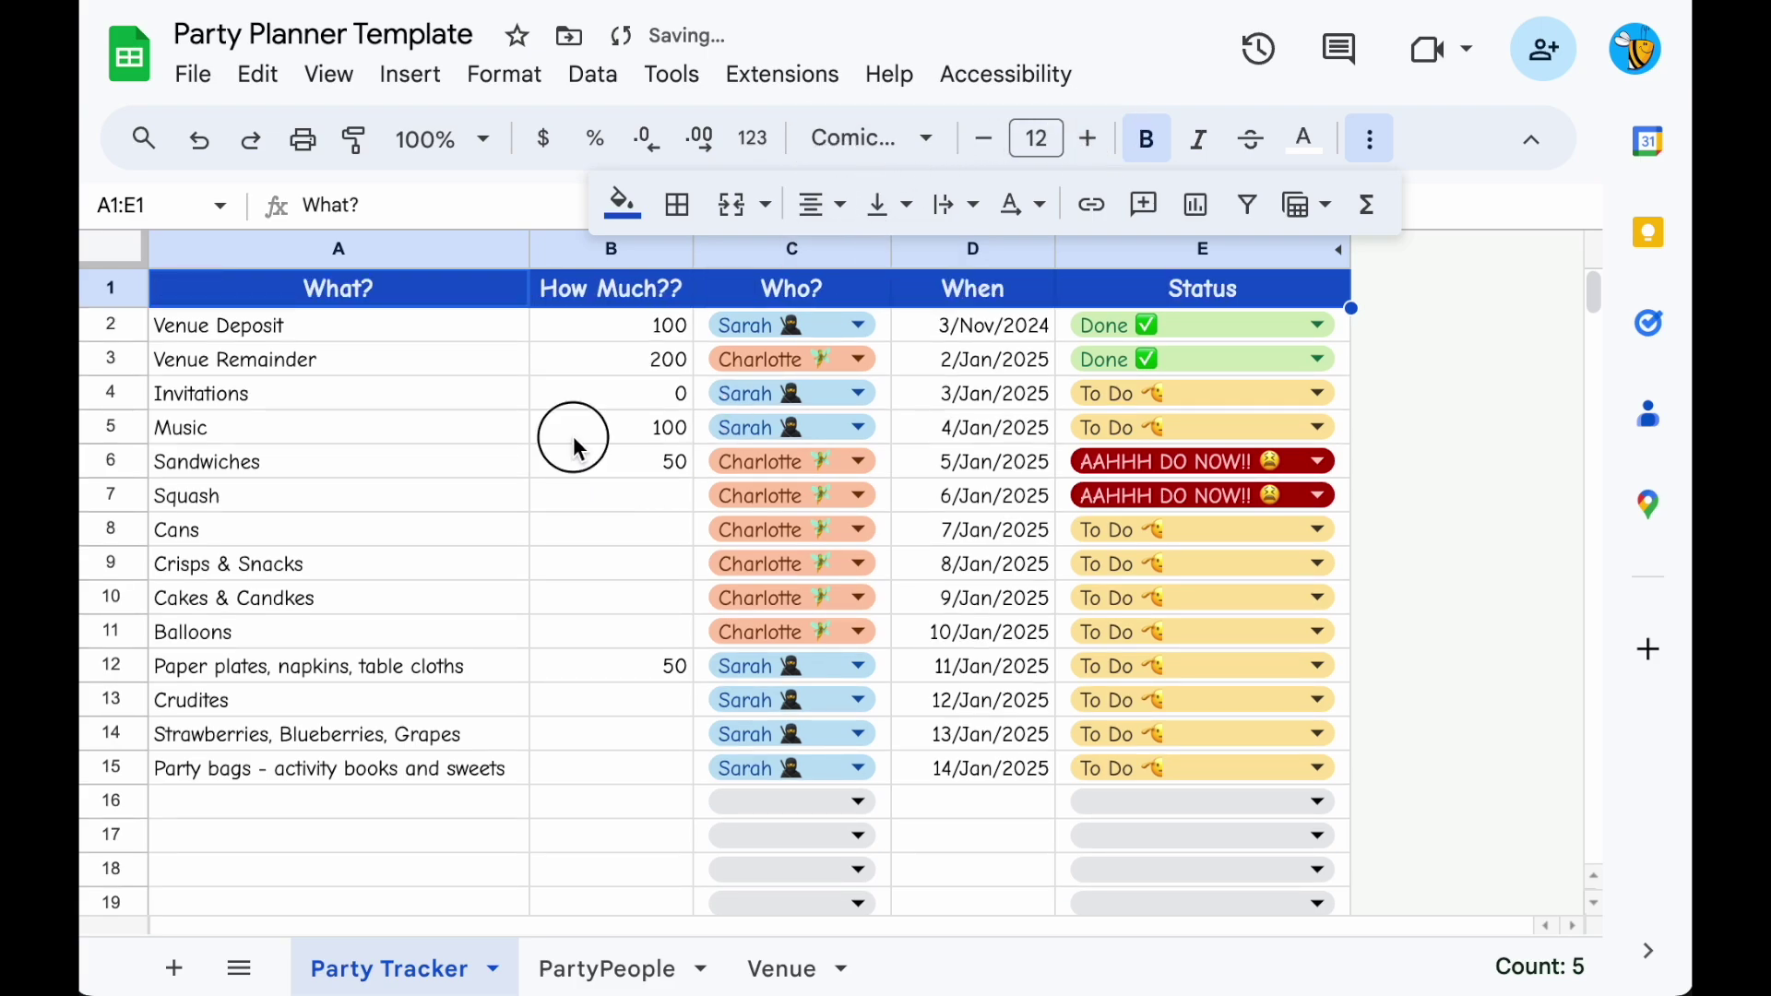
Hide the gridlines on the Party Tracker sheet.
left_click(401, 330)
left_click(329, 73)
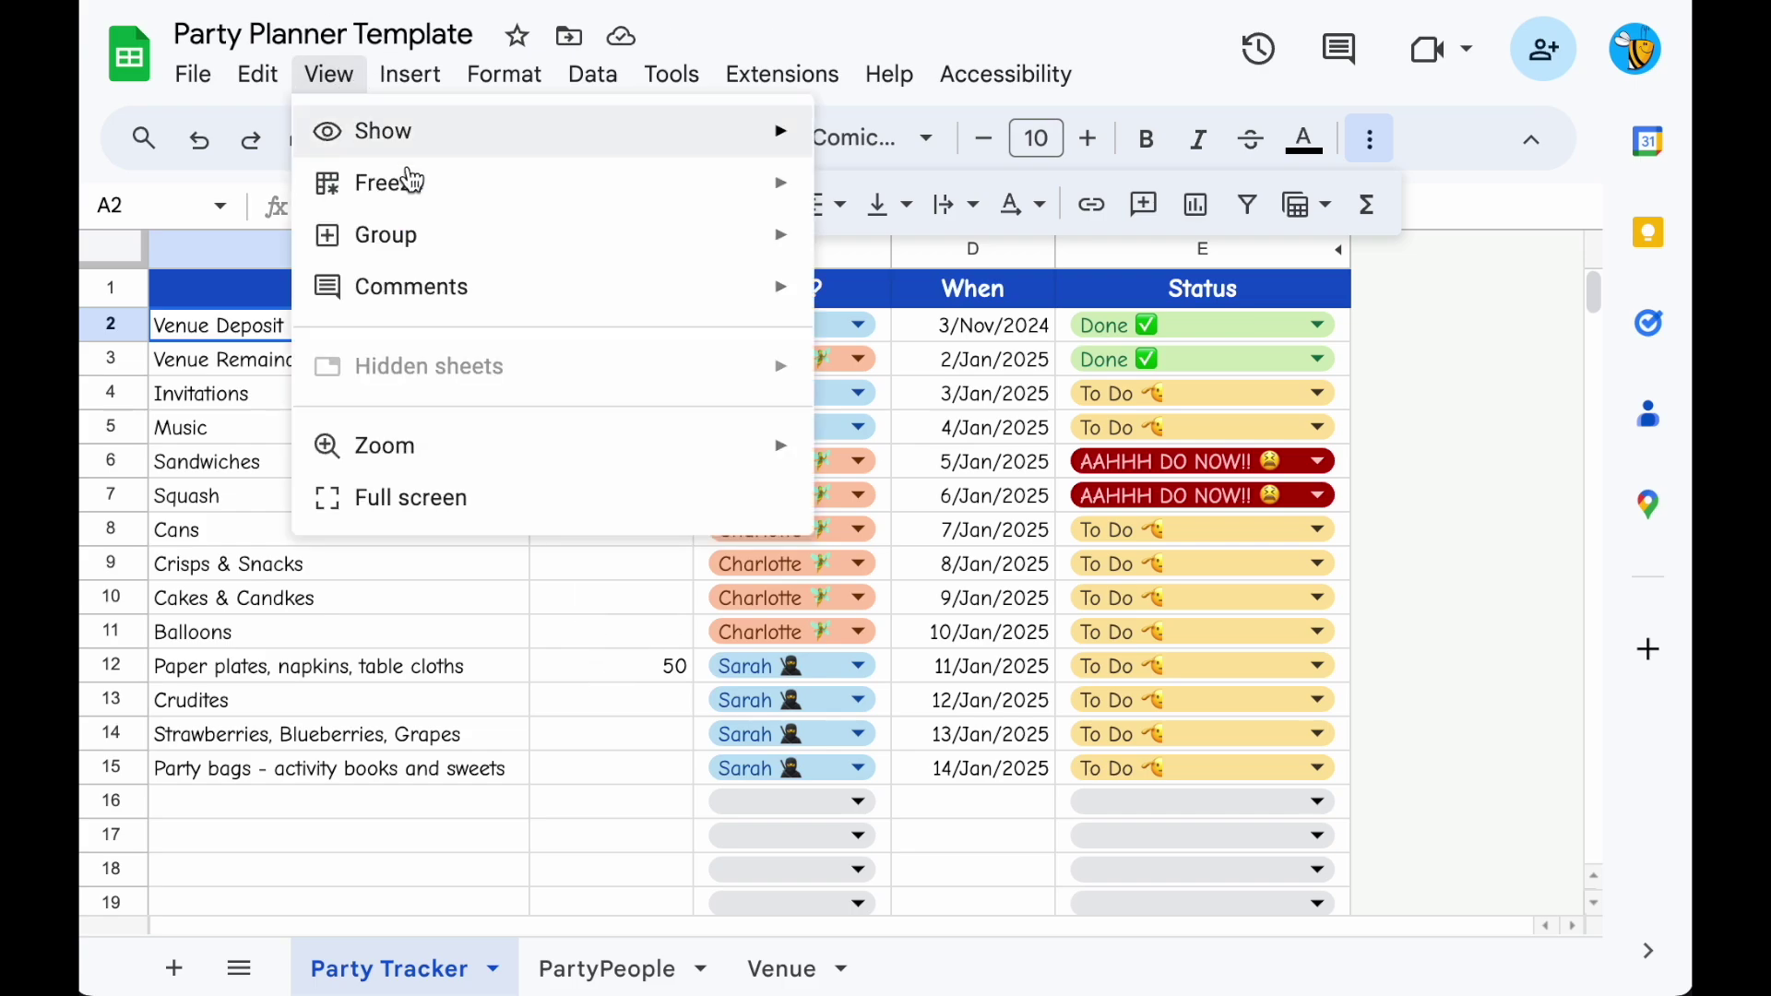
mouse_move(525, 153)
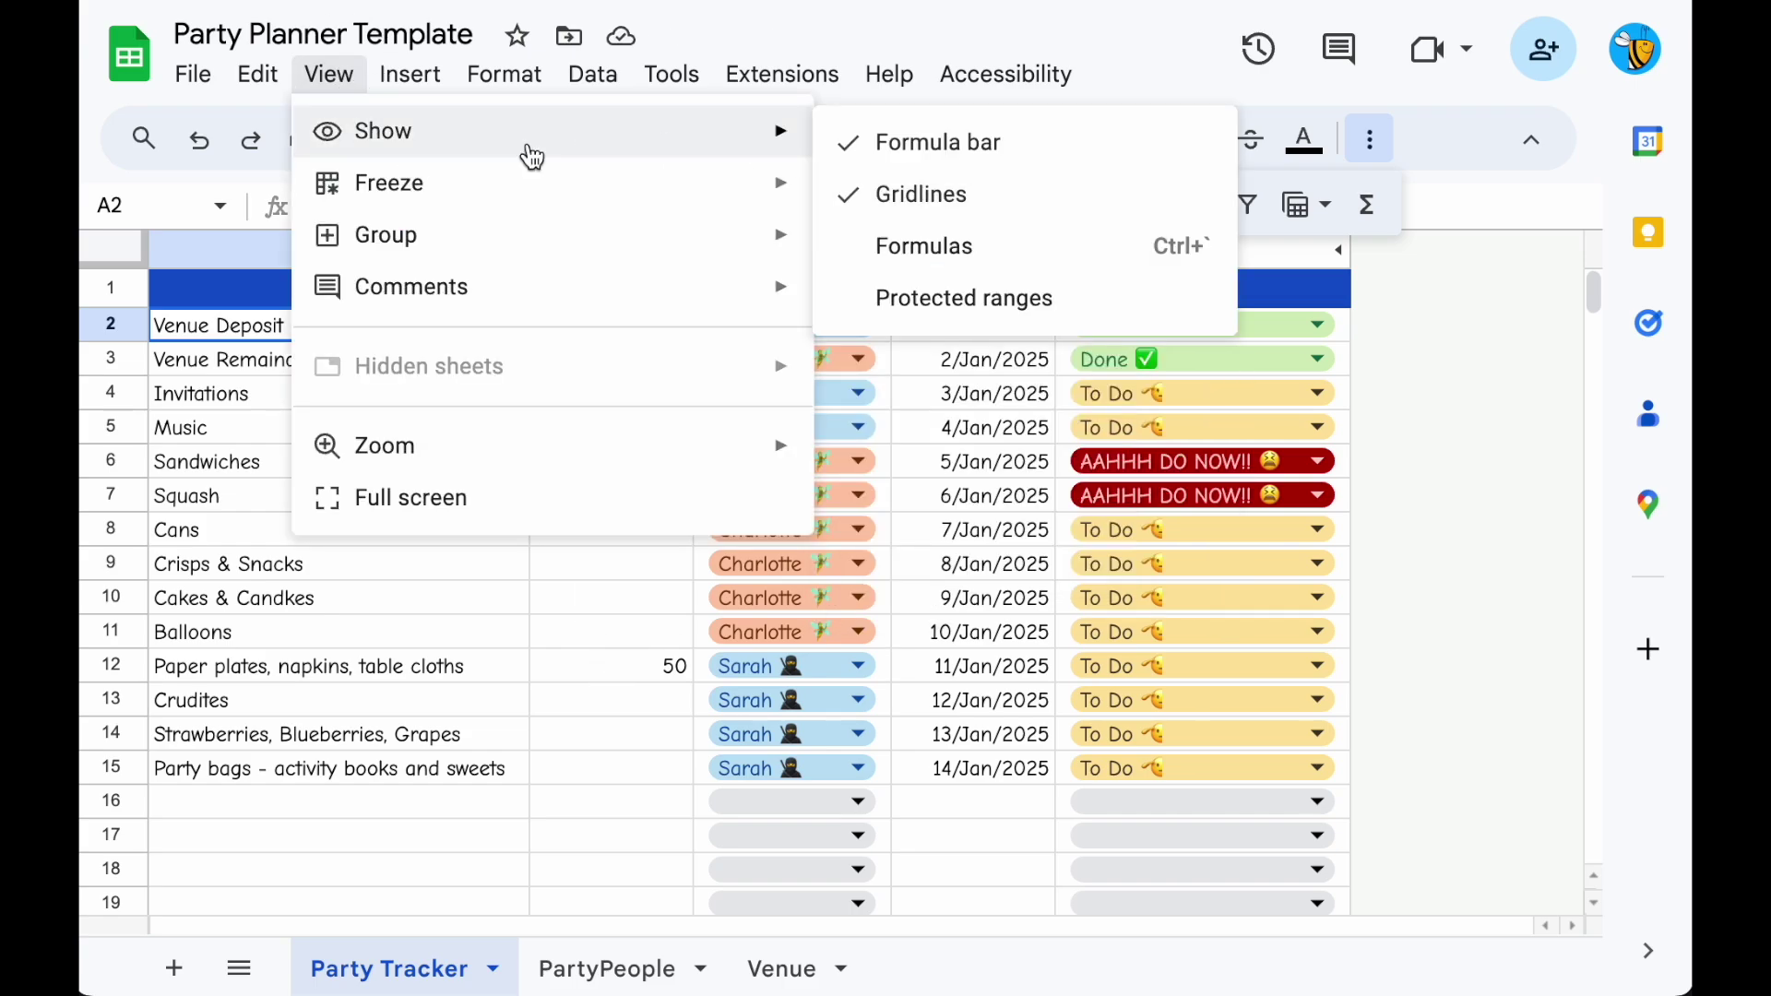
left_click(917, 192)
Add blue dashed horizontal borders between all rows of A2:E1000.
key("ctrl+shift+Right")
key("ctrl+shift+Down")
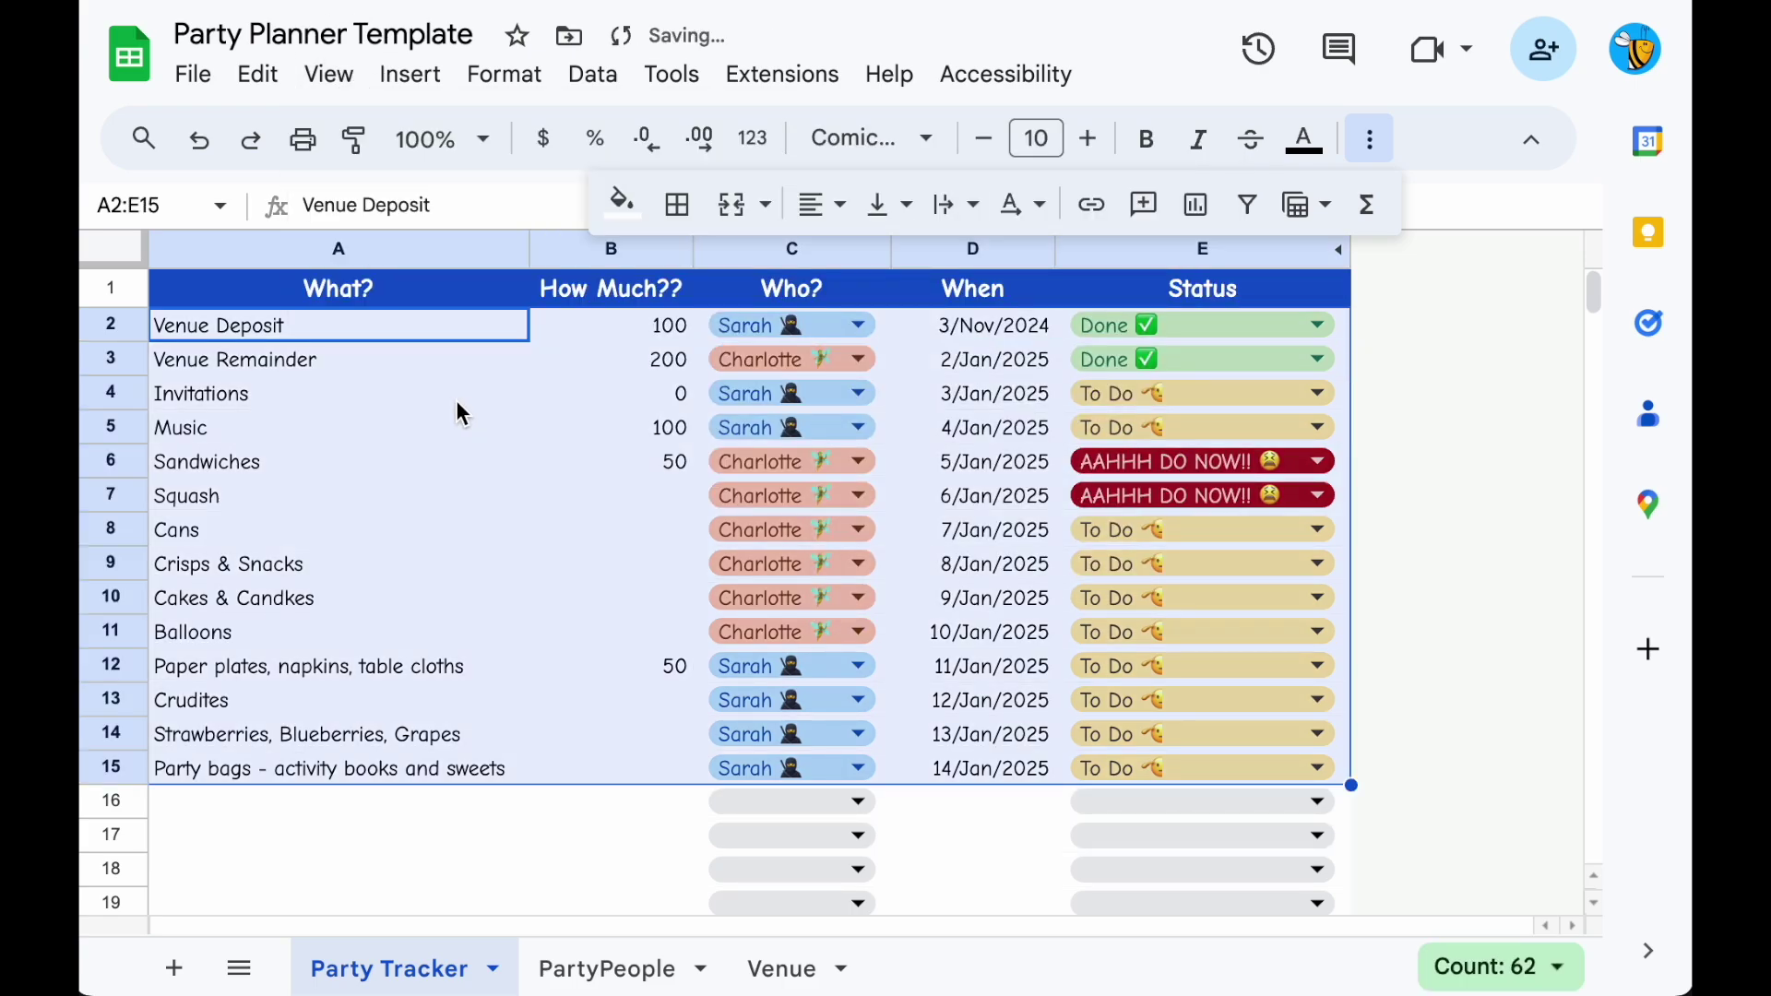
key("ctrl+shift+Down")
left_click(701, 199)
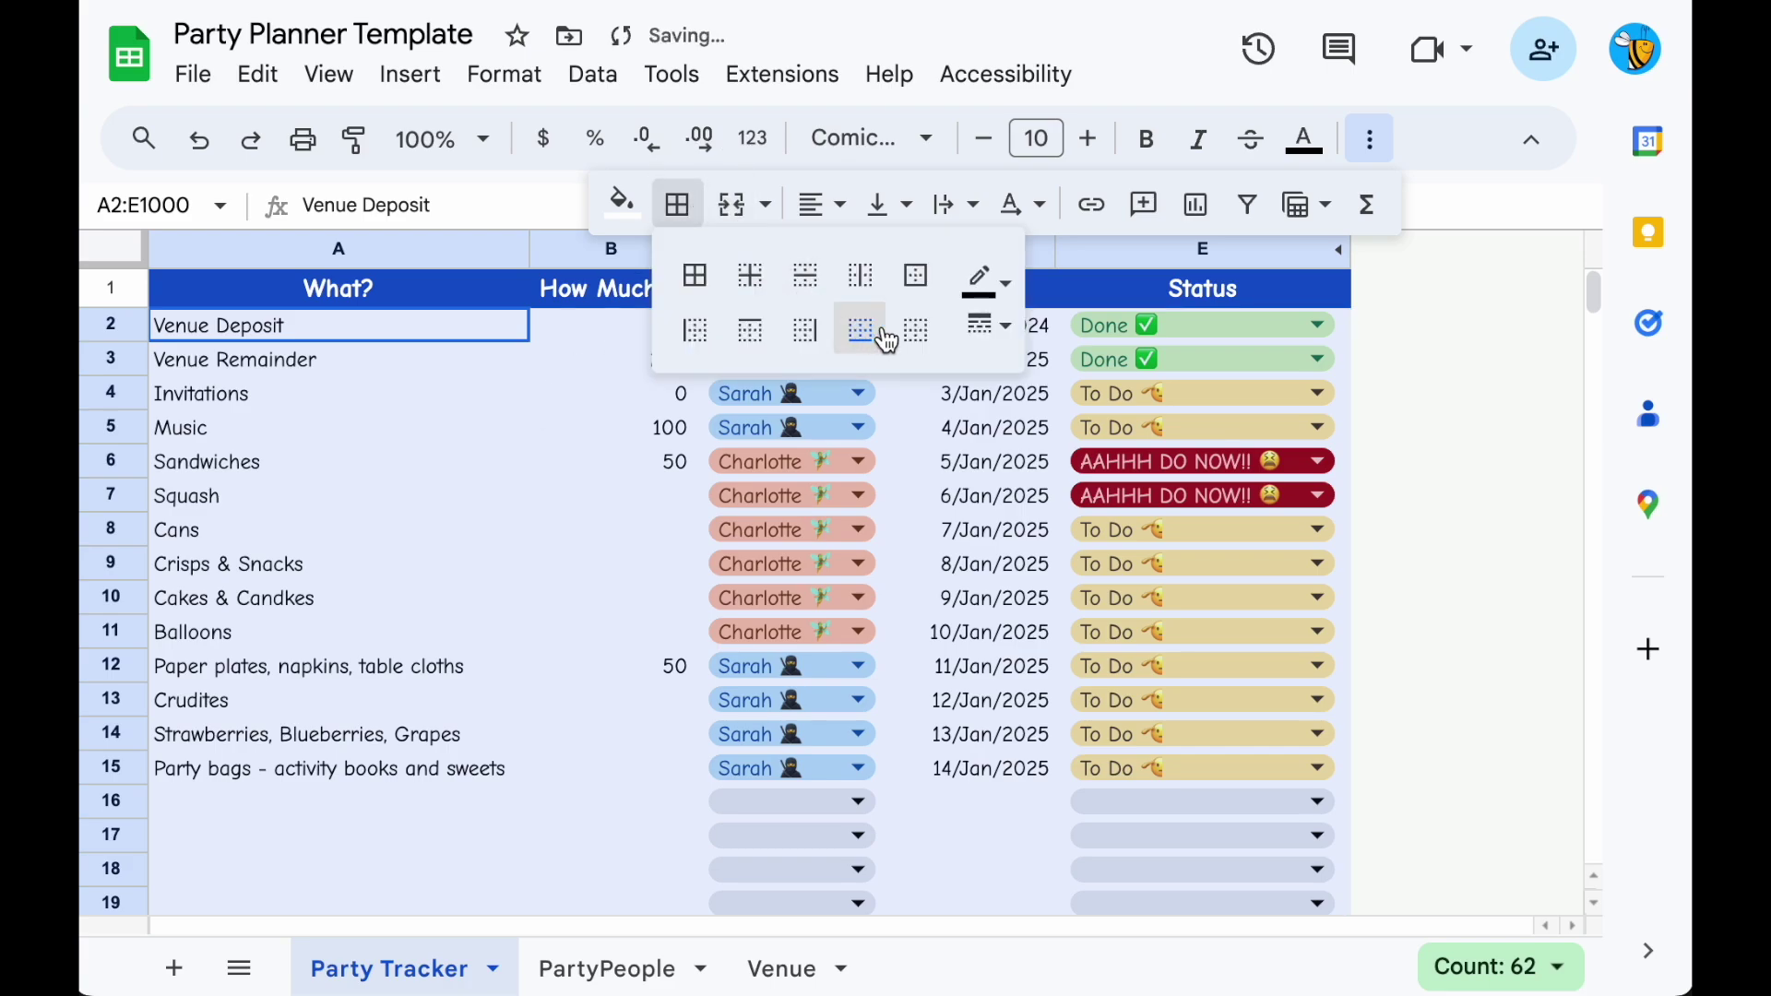
left_click(986, 282)
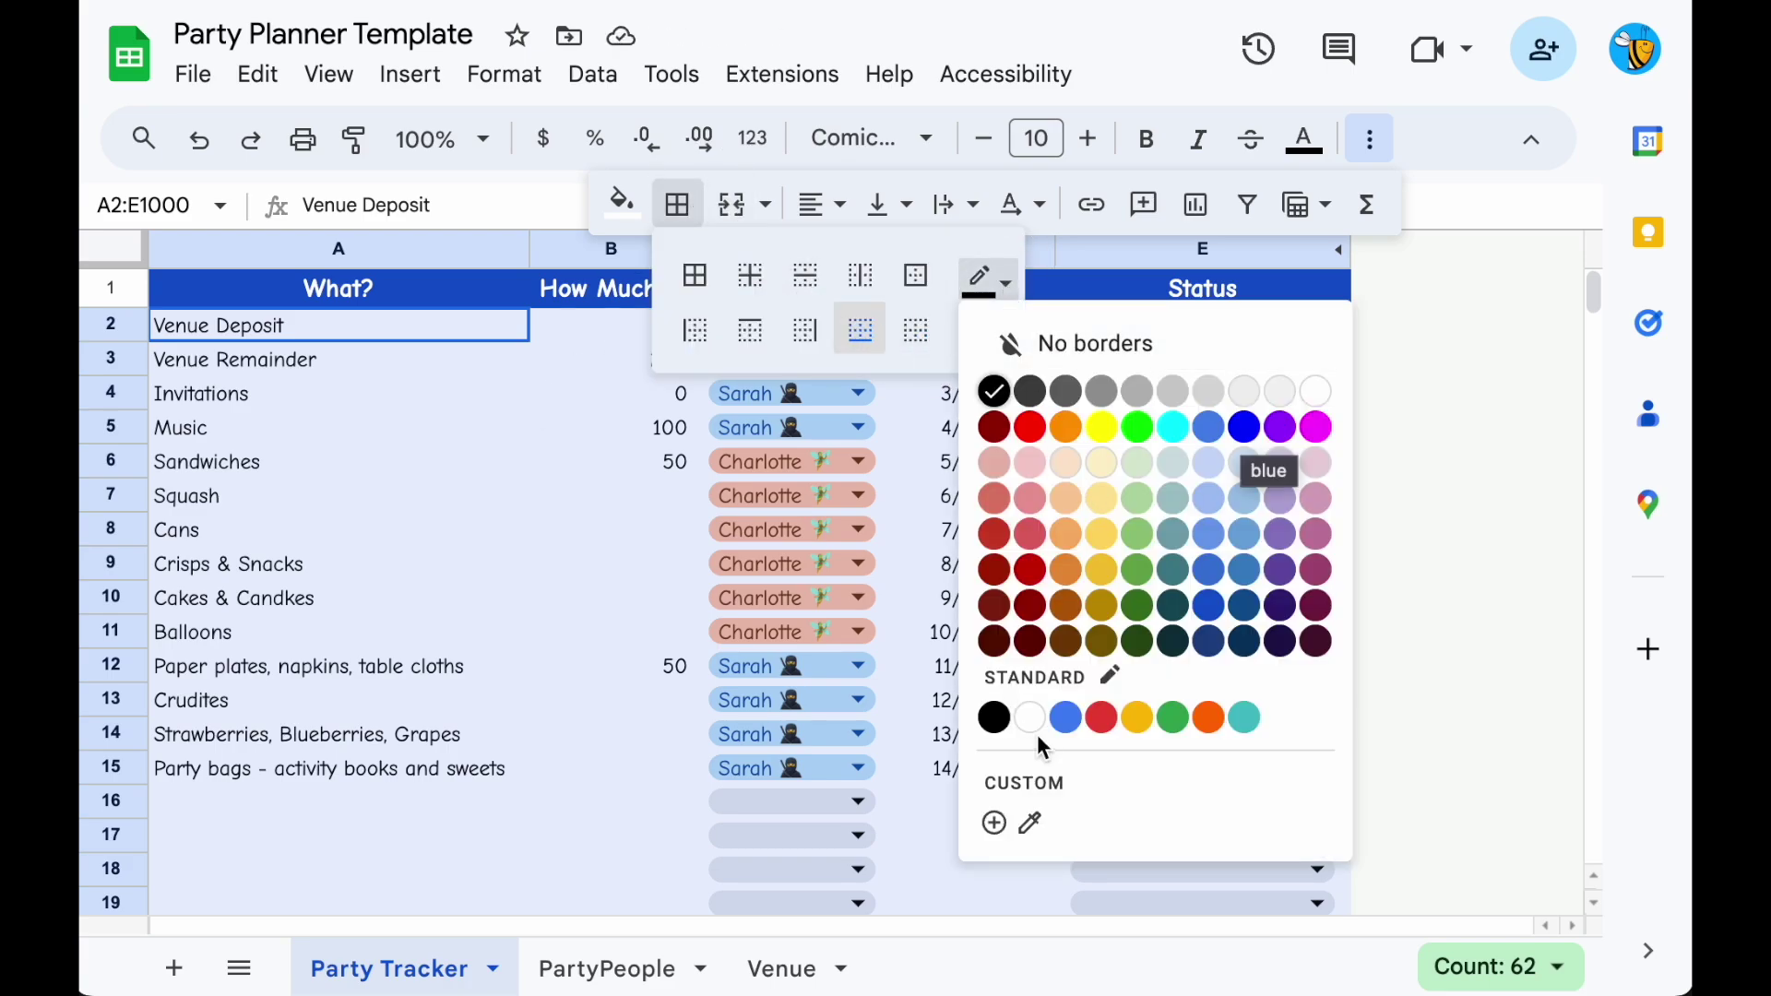
left_click(1067, 729)
left_click(988, 325)
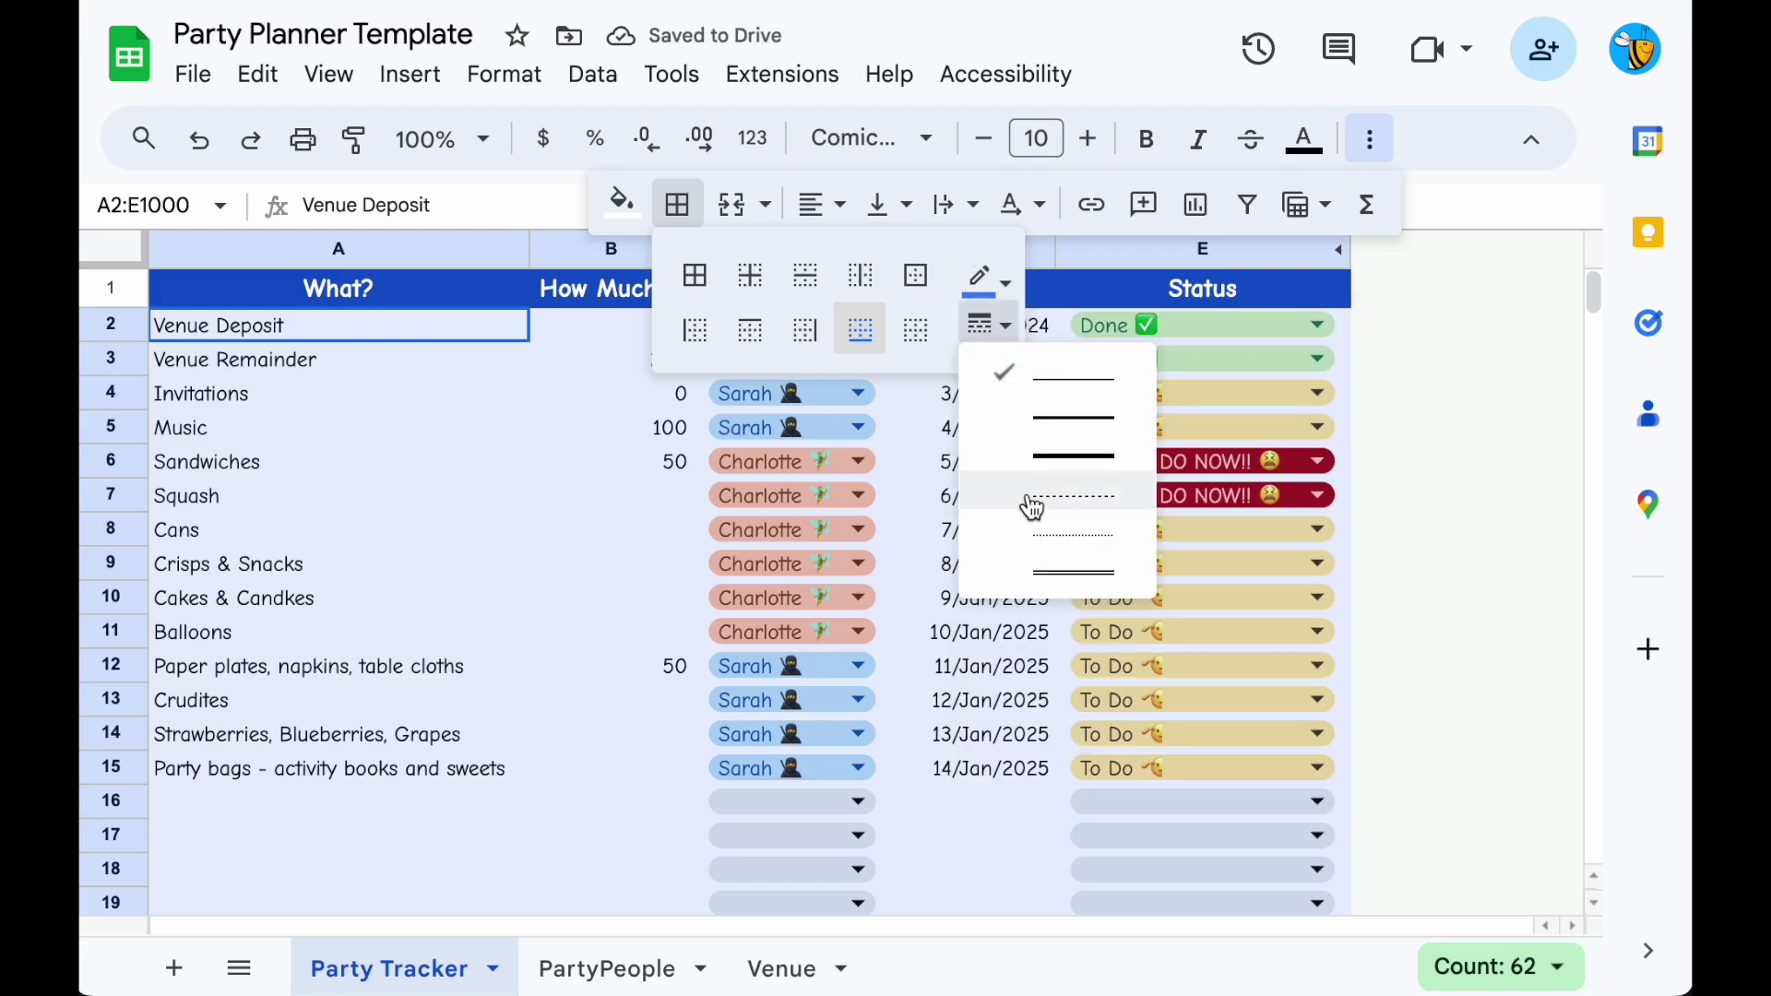
left_click(1074, 496)
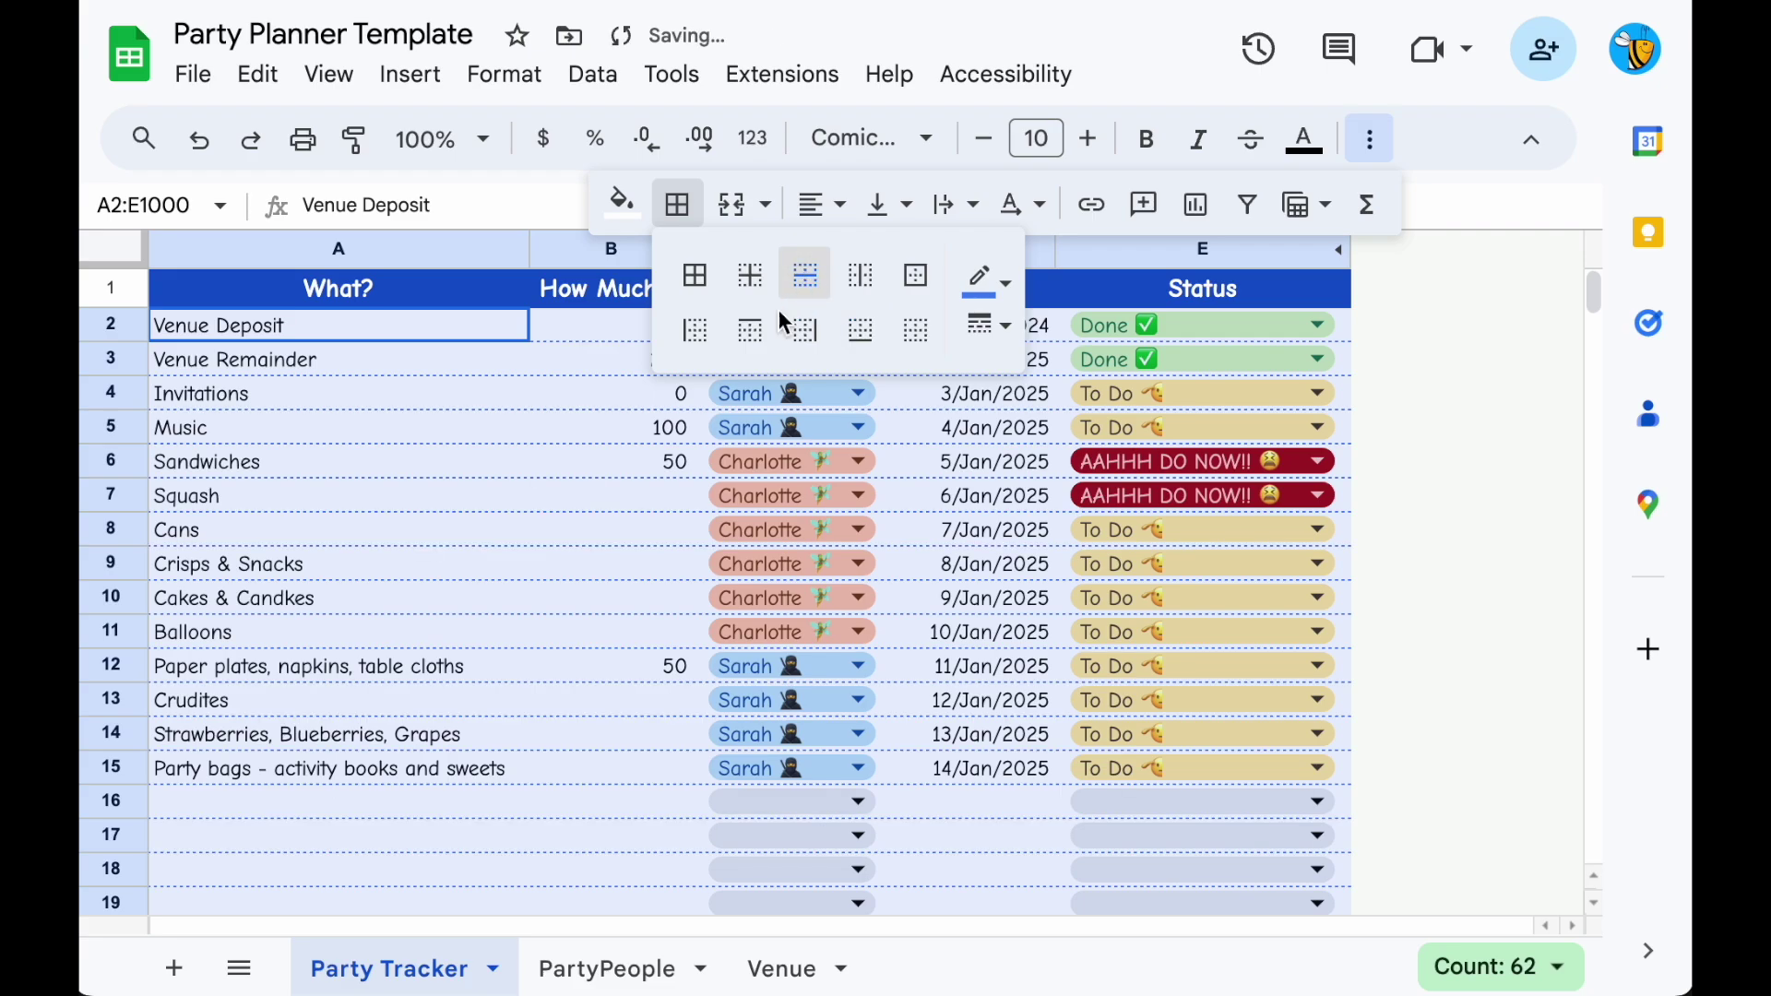
left_click(531, 558)
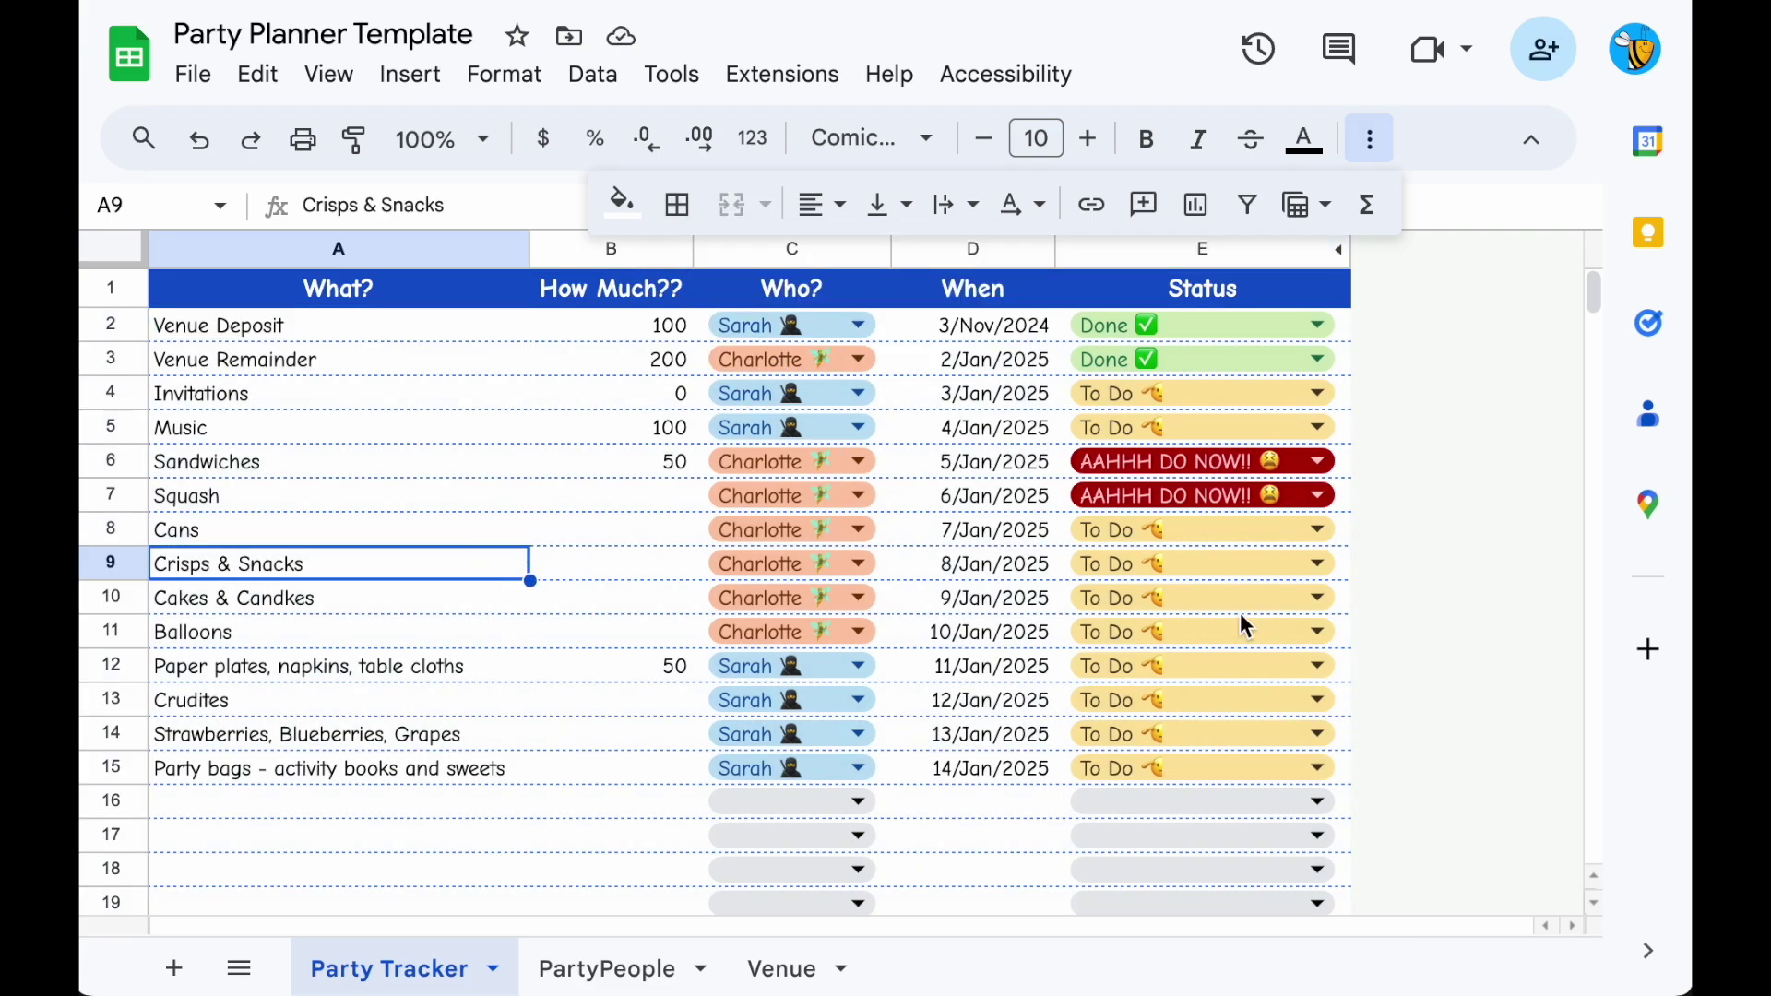
Format the How Much?? cells B2:B1000 as pounds with the £1,234.56 number format.
left_click(660, 329)
key("ctrl+shift+Down")
key("ctrl+shift+Down")
key("ctrl+shift+Down")
key("ctrl+shift+Down")
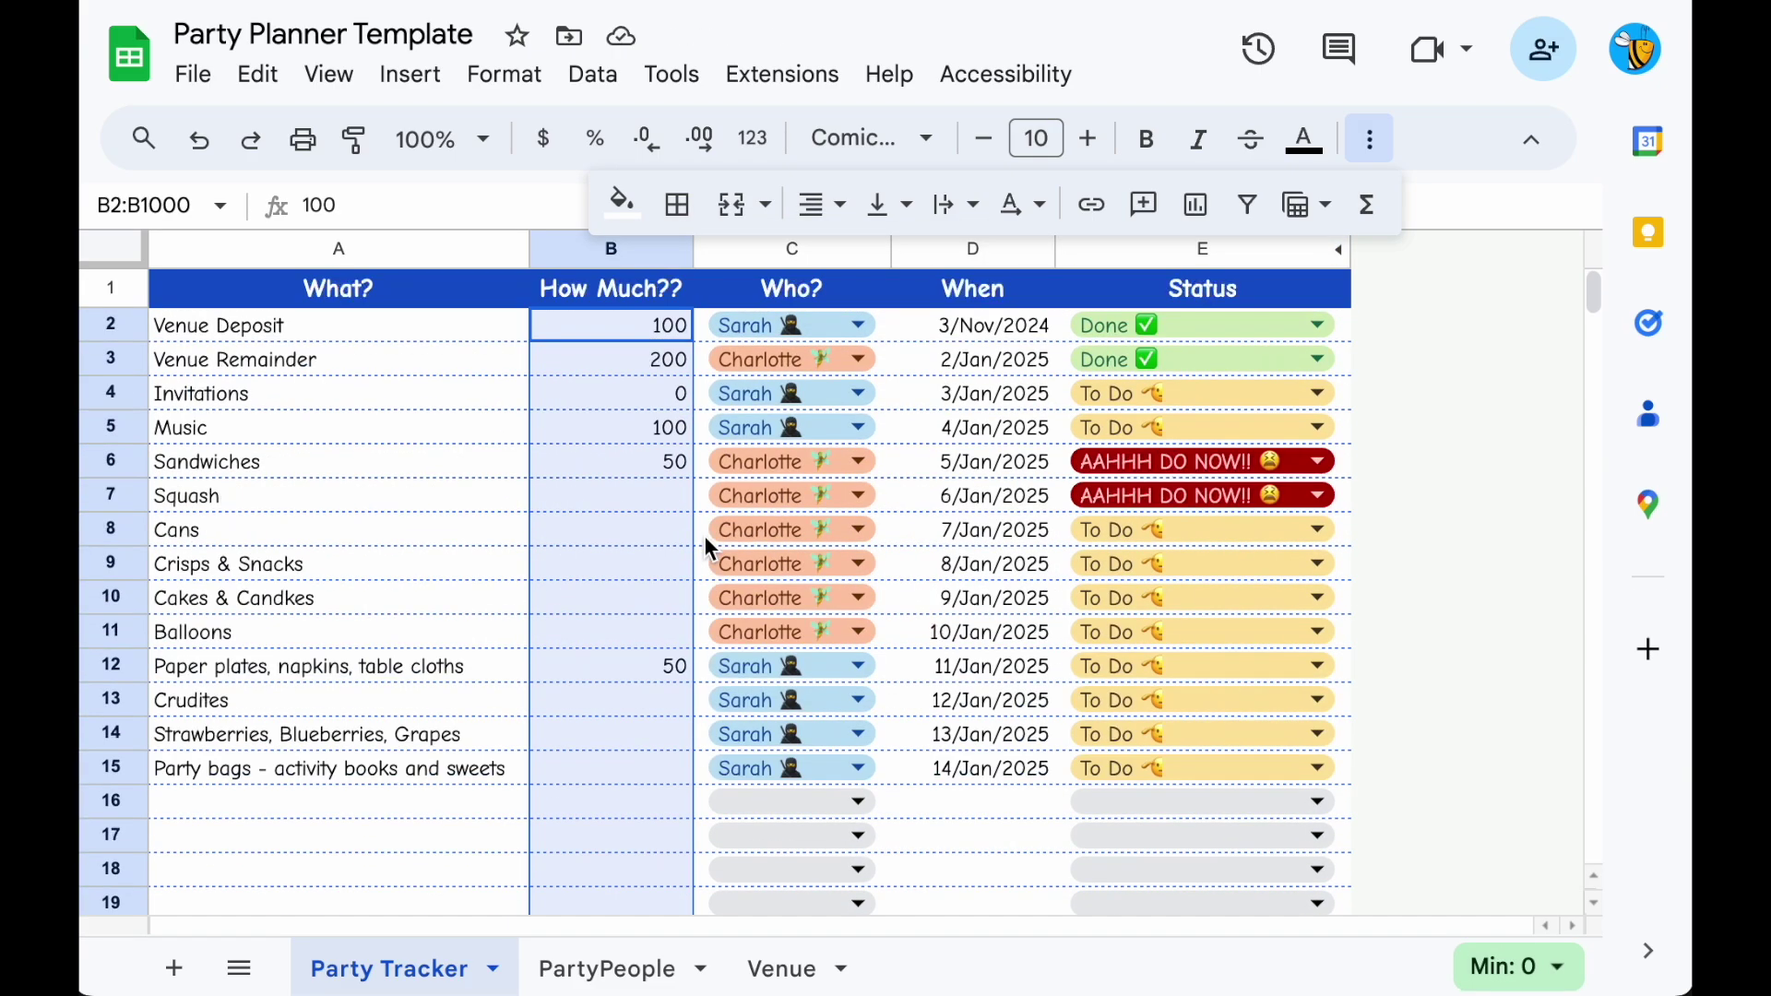
left_click(503, 74)
mouse_move(766, 226)
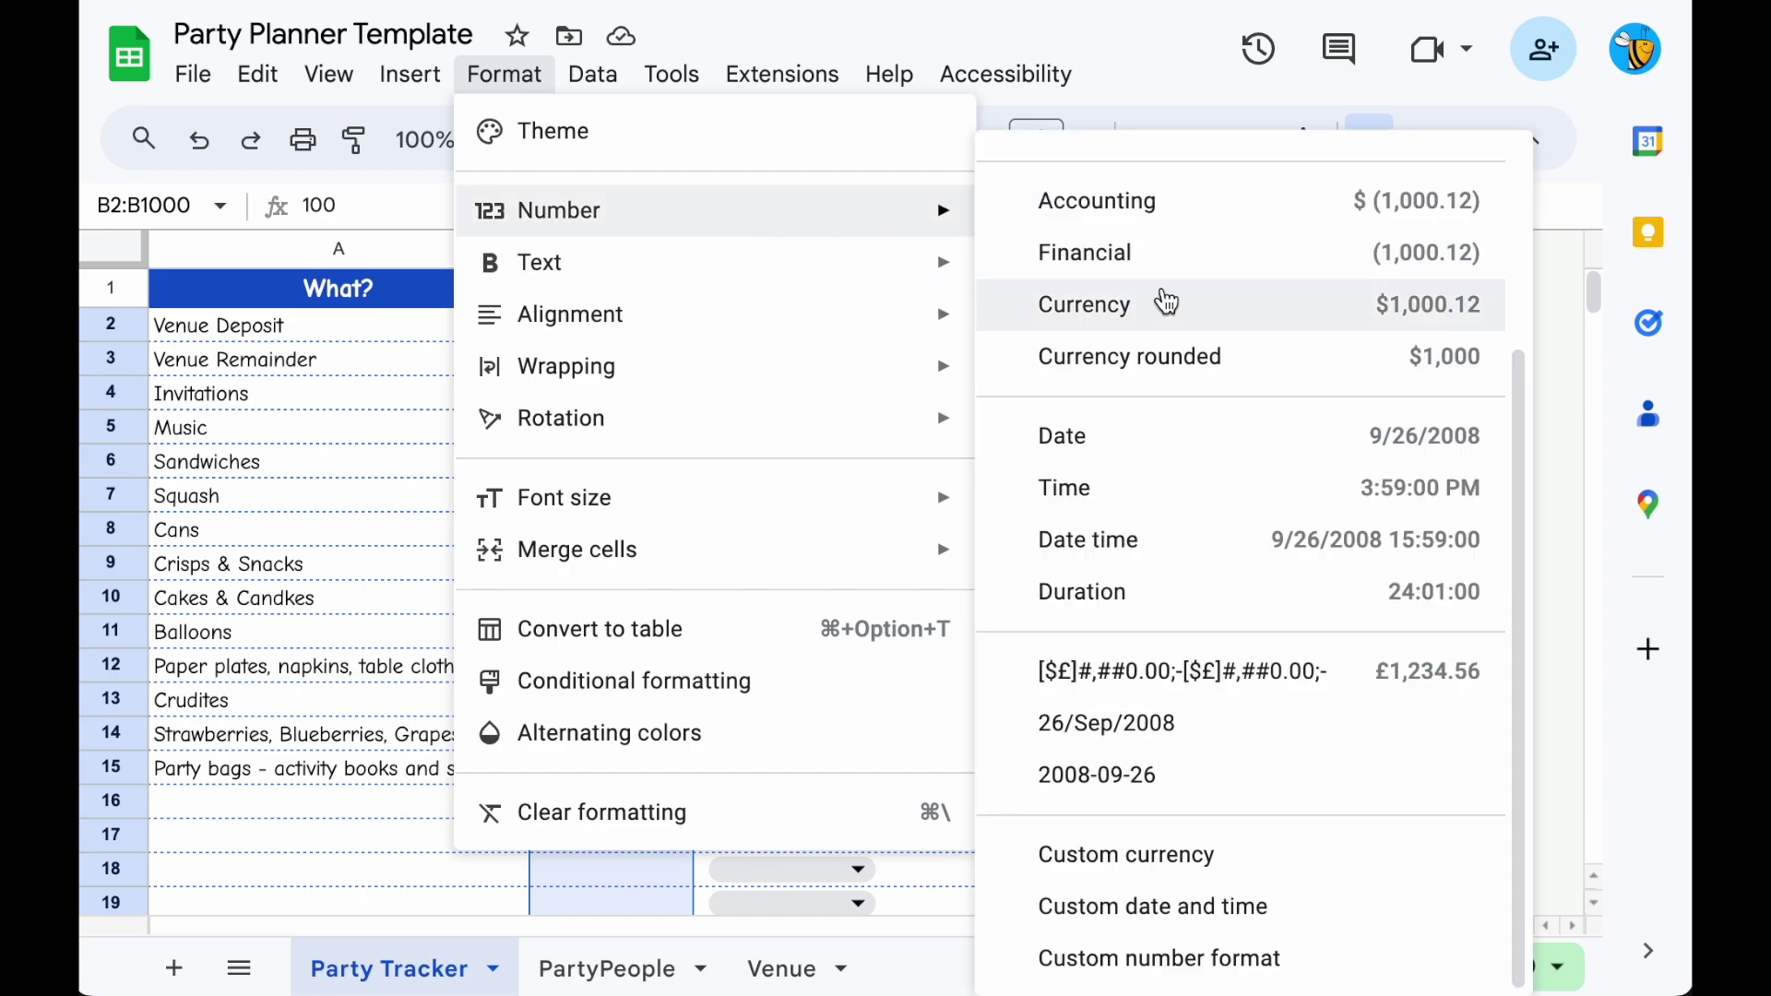
left_click(1221, 694)
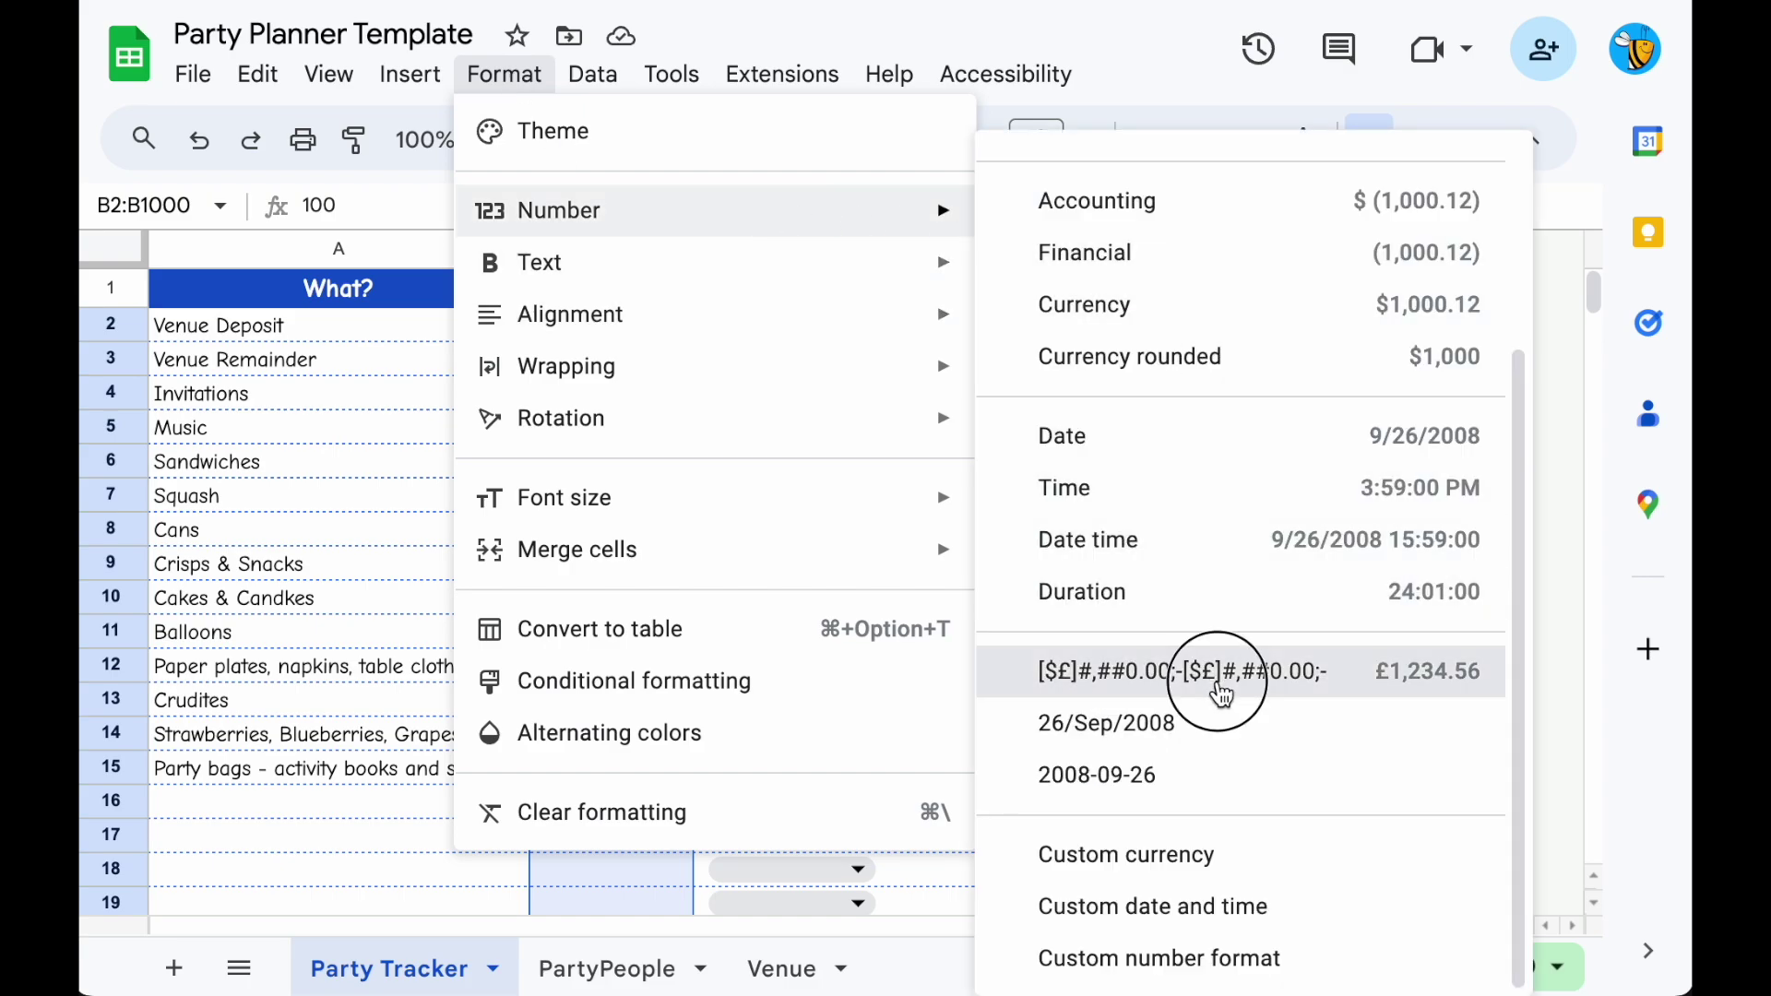
left_click(611, 530)
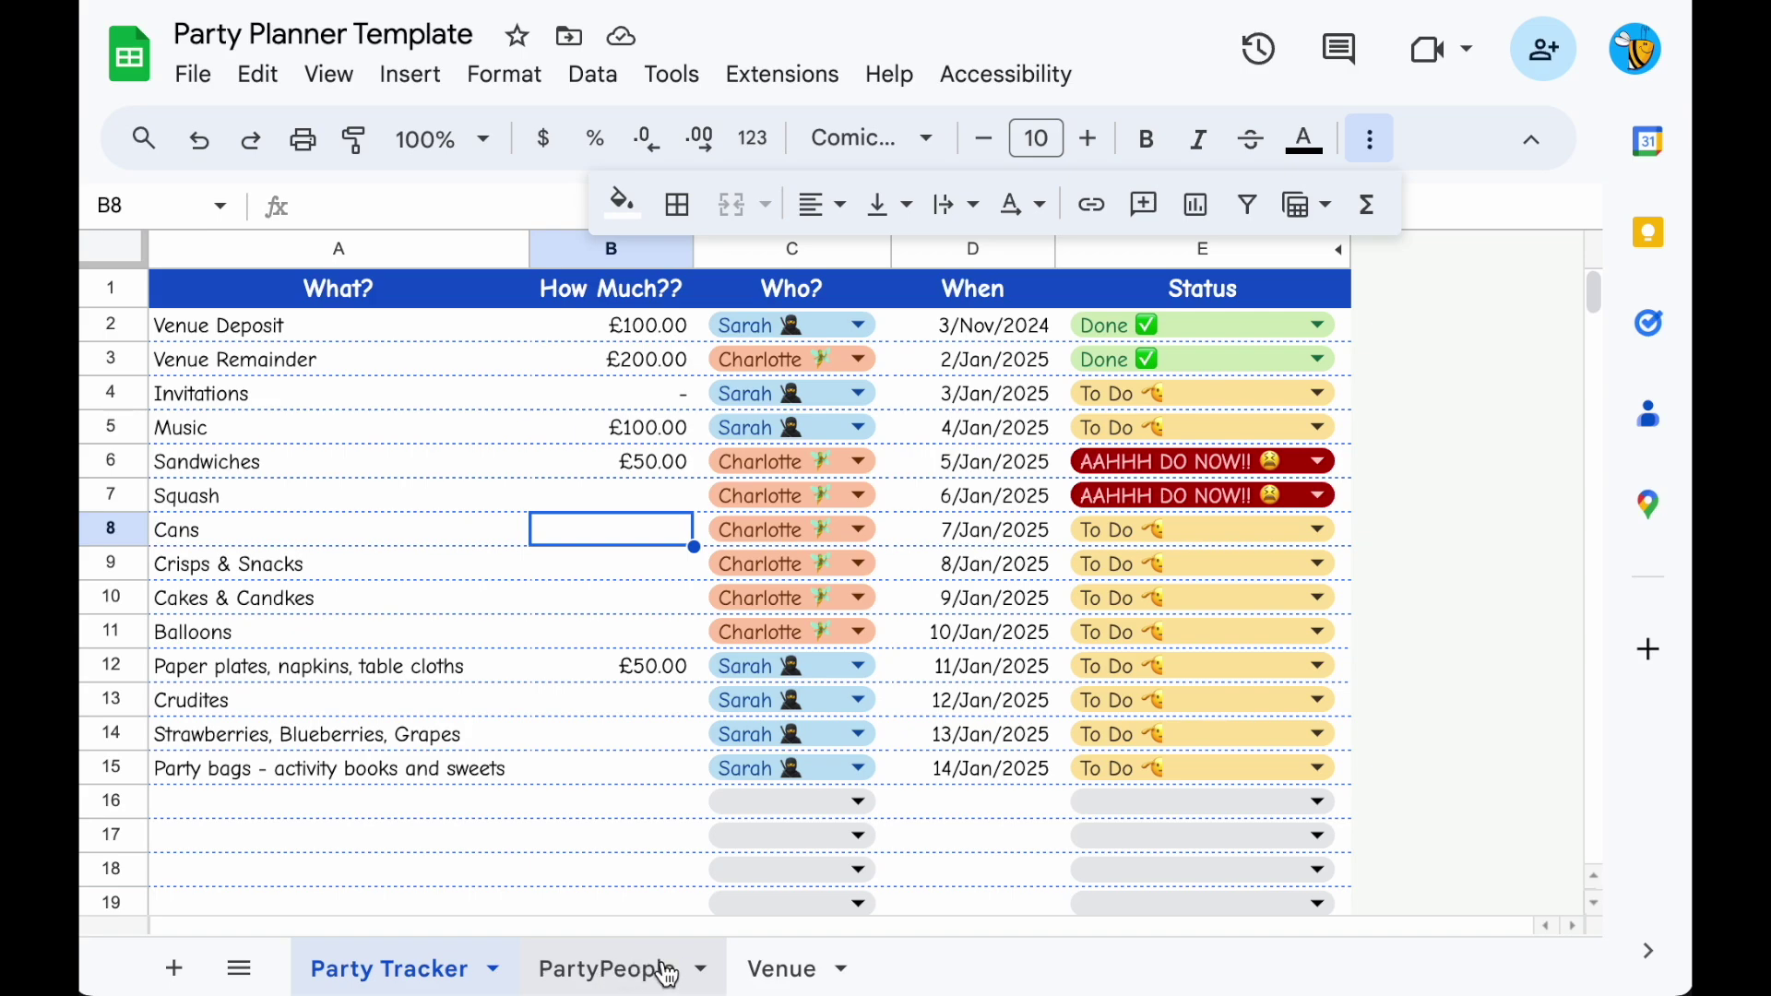
Paste the list of guest names into column A of the PartyPeople sheet, starting at A2.
left_click(666, 971)
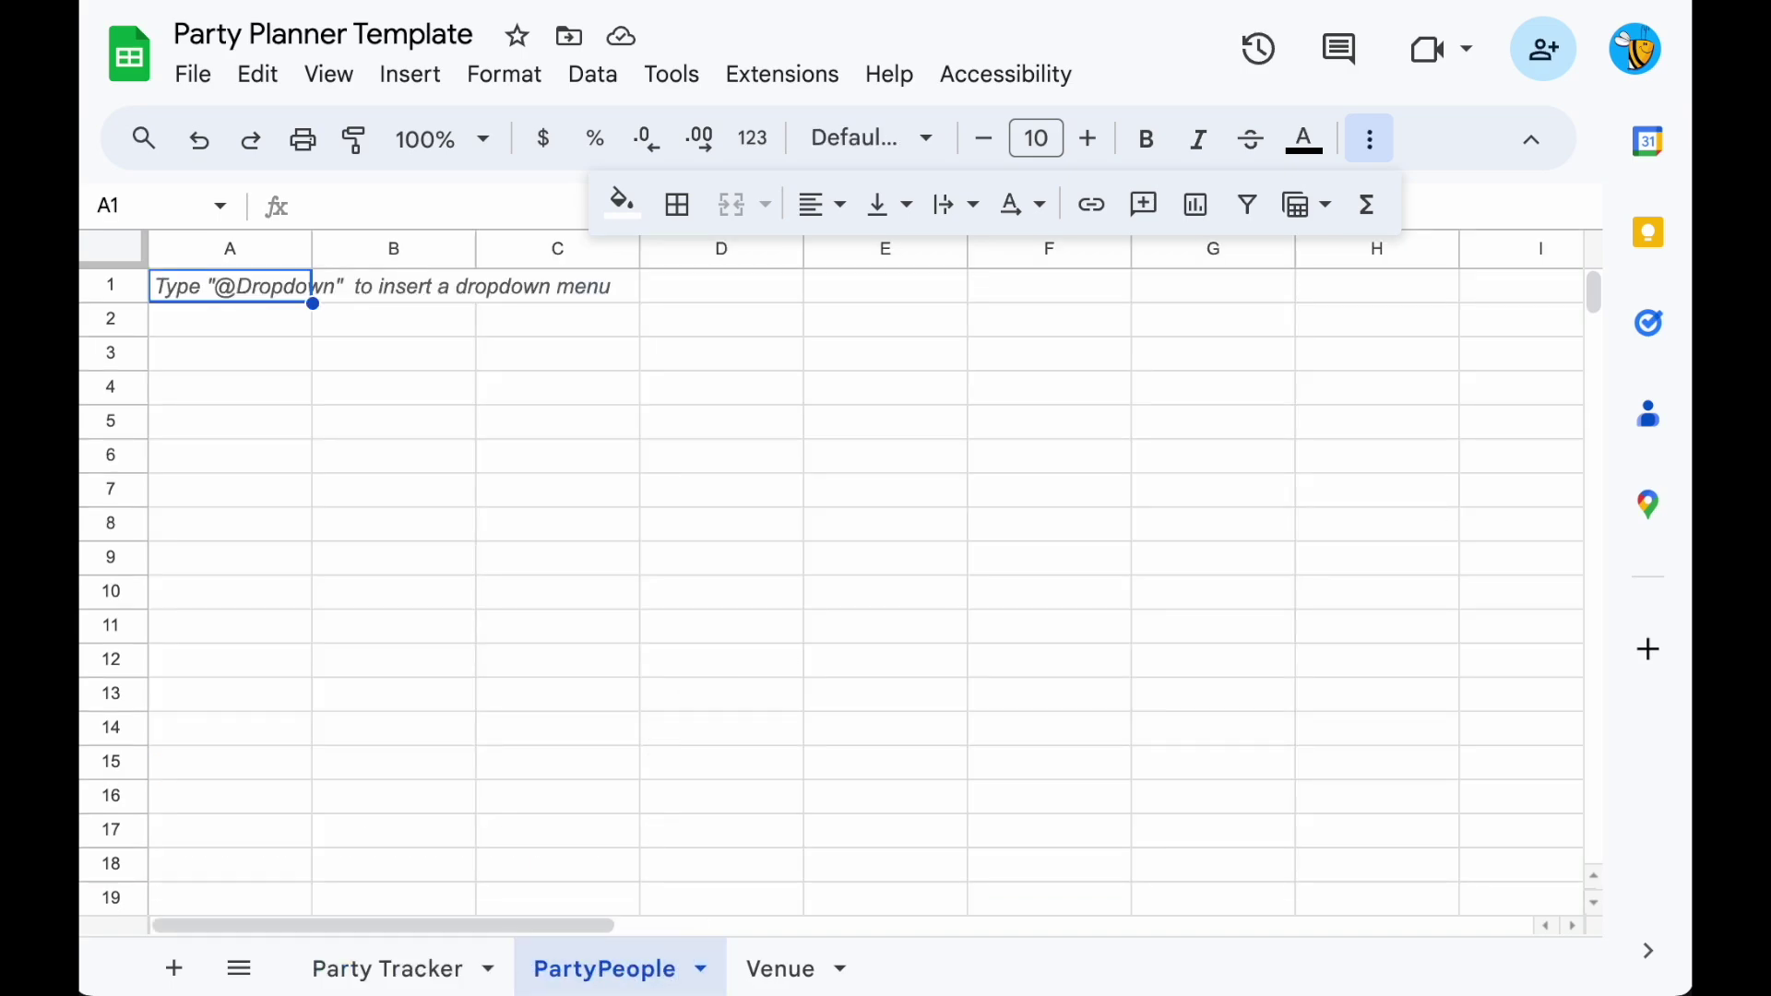
key("Down")
key("ctrl+v")
Enter the headers Guest, Invitation sent?, Replied? and Coming? in A1:D1 of the PartyPeople sheet.
left_click(207, 291)
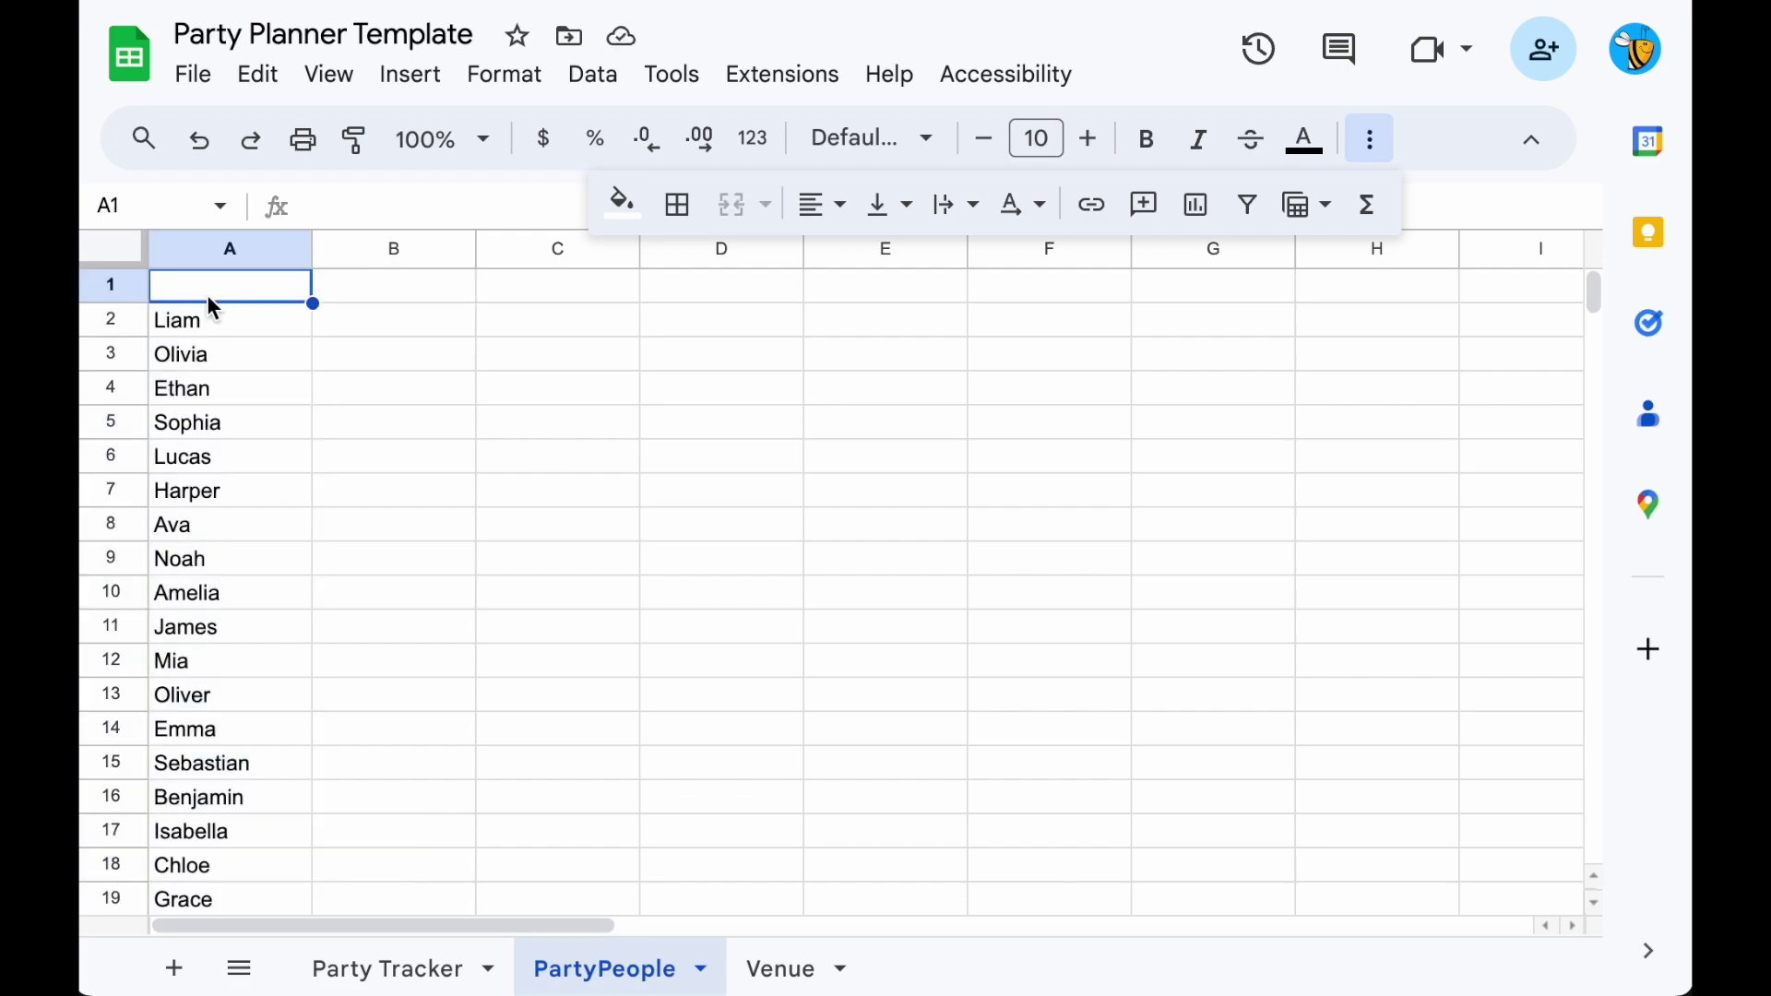
type("Guest")
left_click(394, 320)
key("Up")
type("Invitation se")
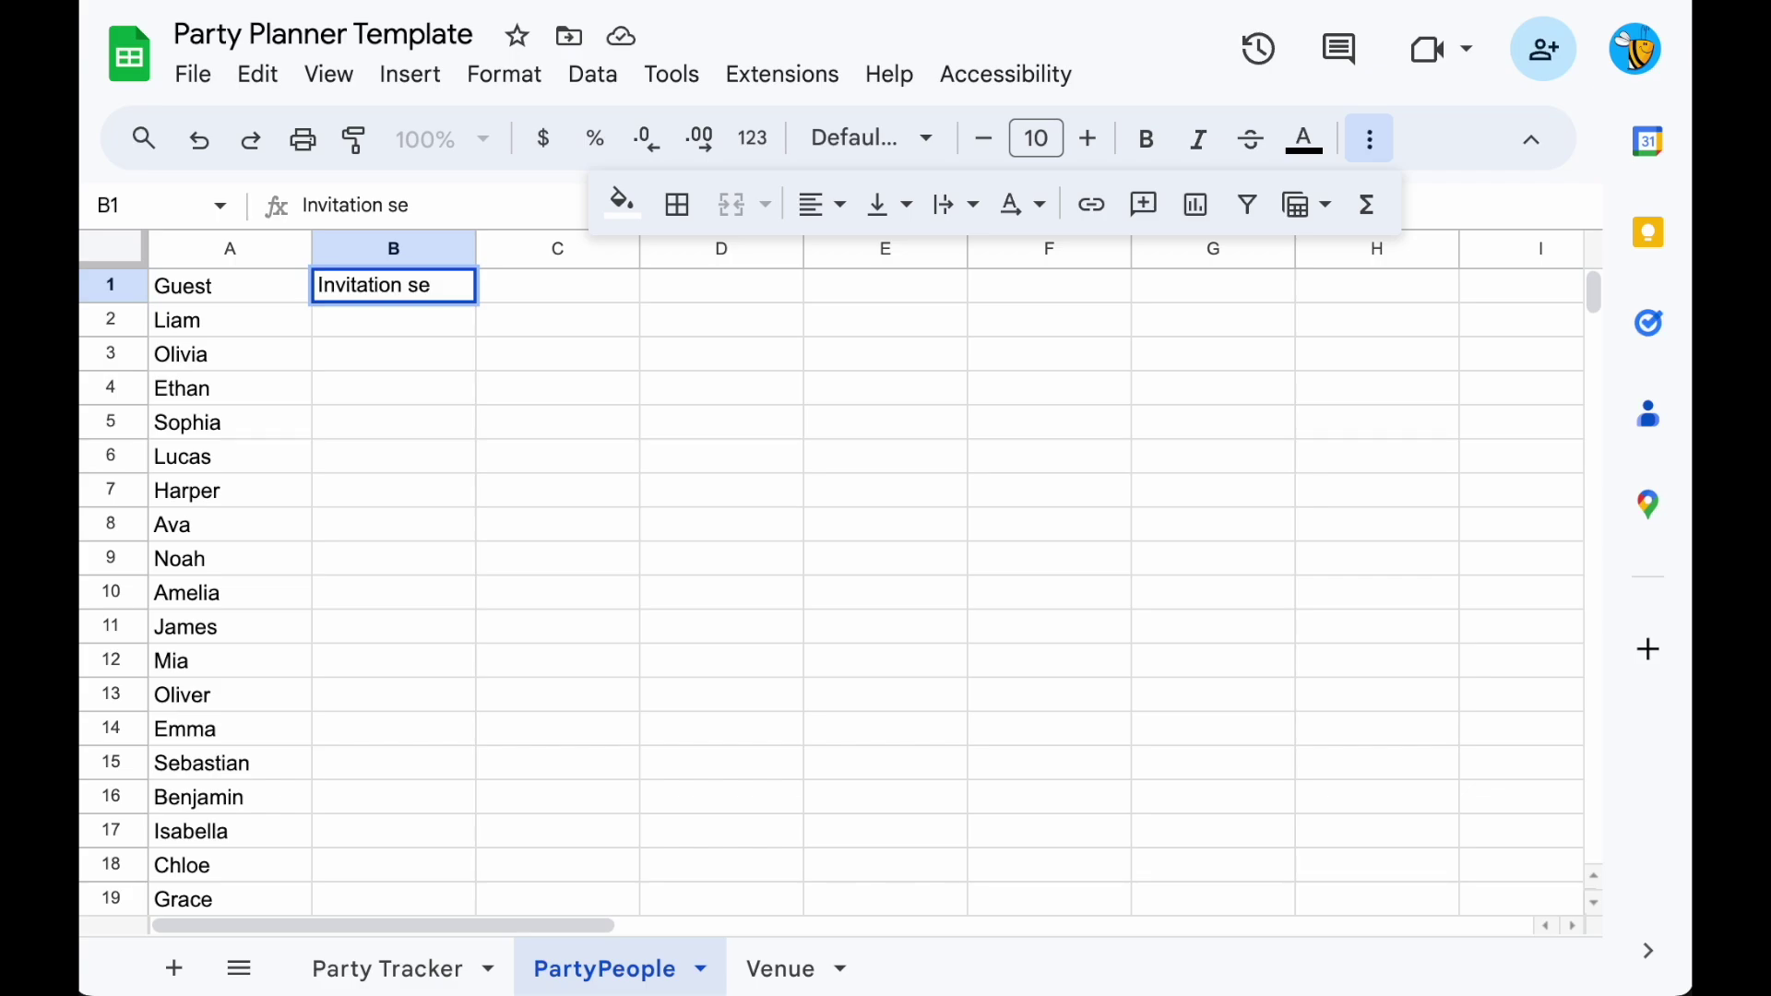
type("nt?")
key("Tab")
type("Replies")
key("BackSpace")
type("d?")
key("Tab")
type("Co")
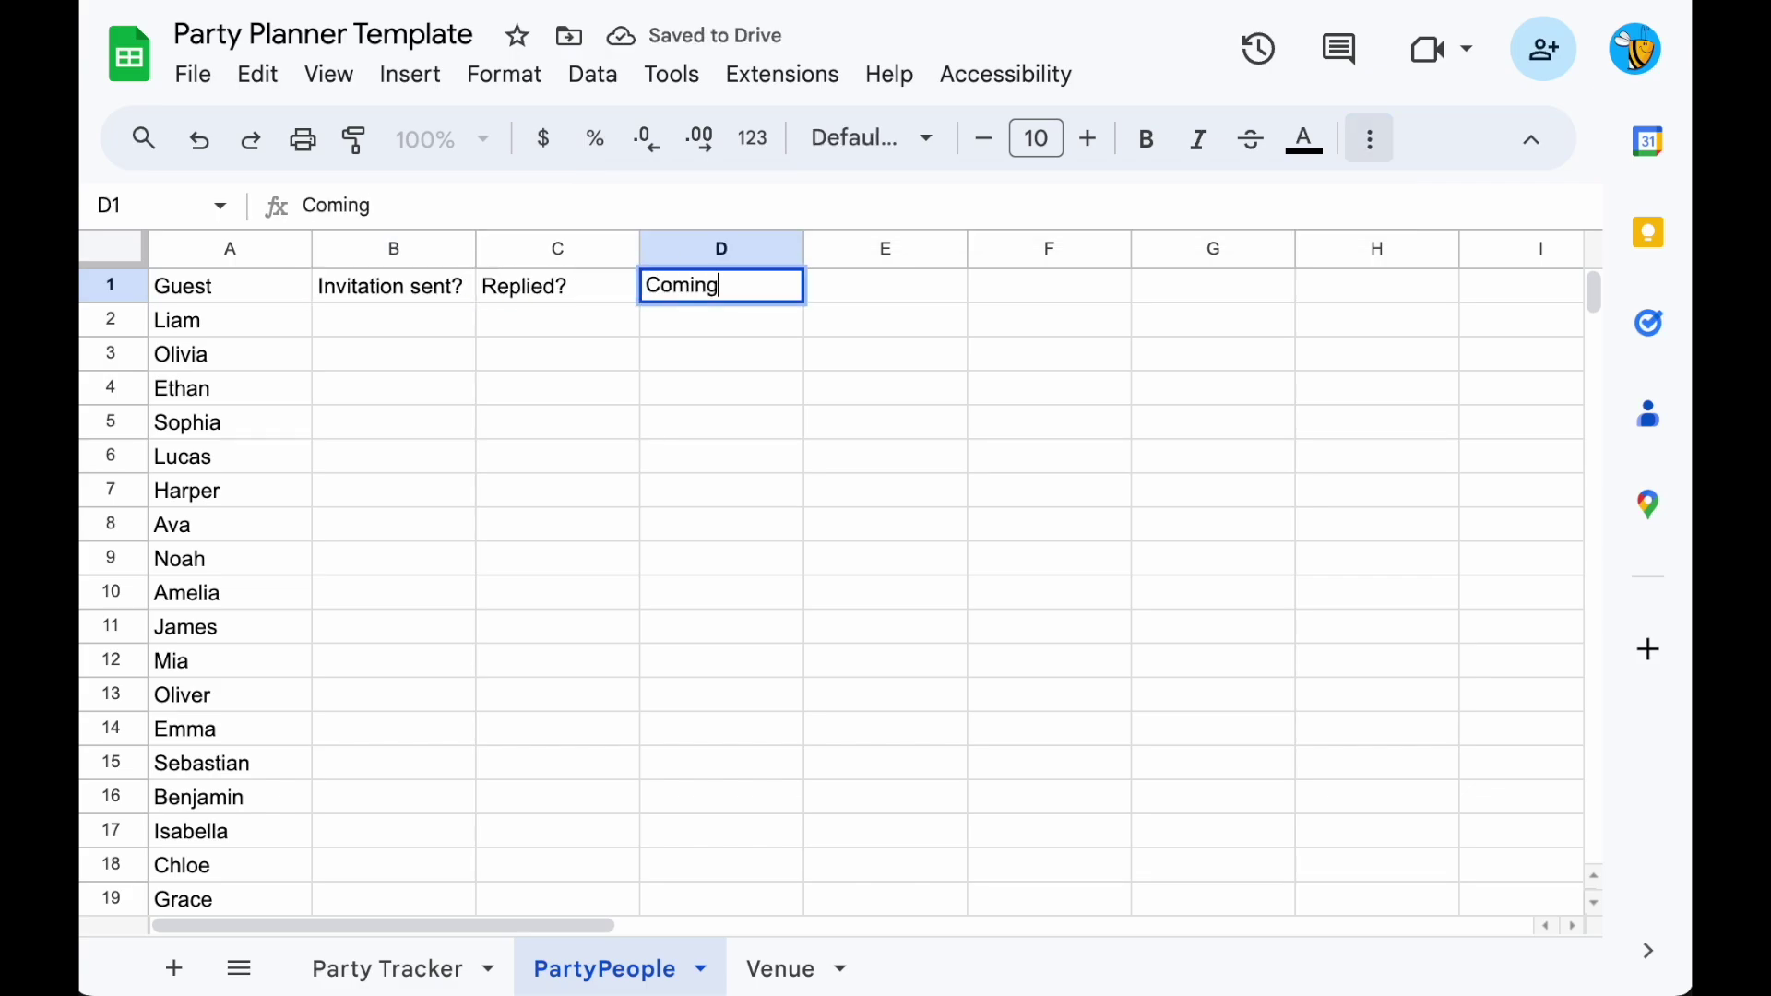
key("Return")
Insert checkboxes in B2:D21 for every guest.
key("Home")
key("Right")
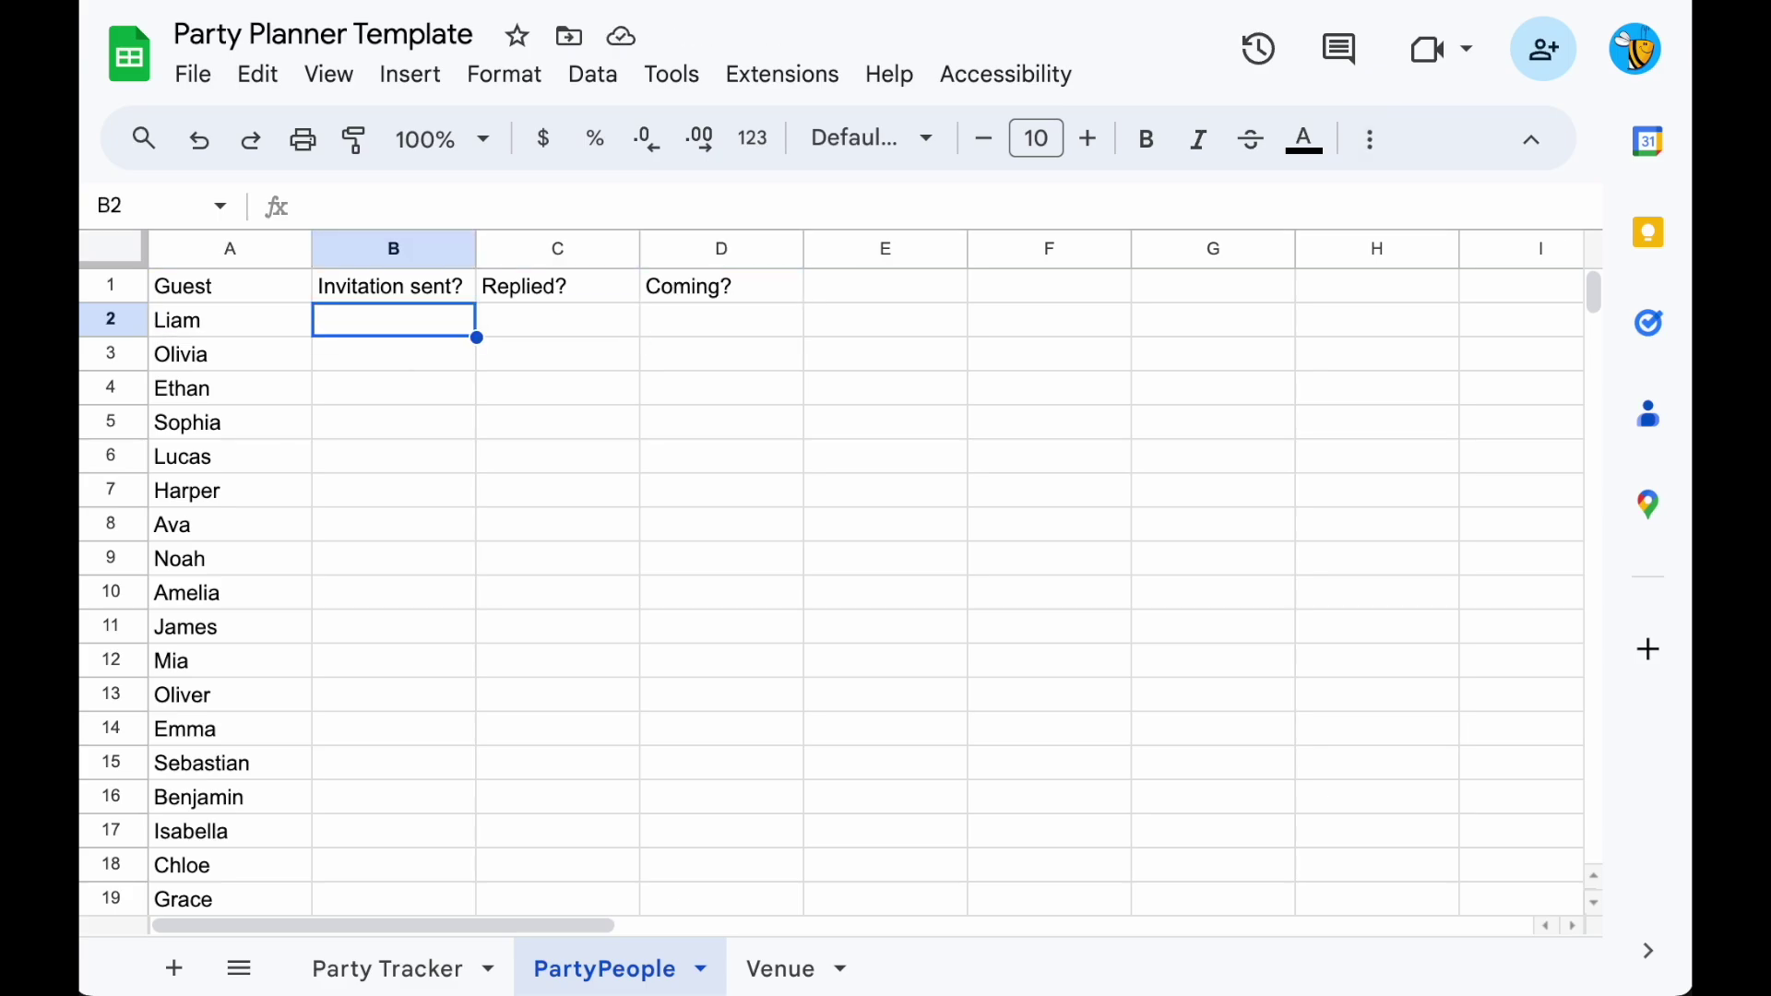
left_click(1528, 151)
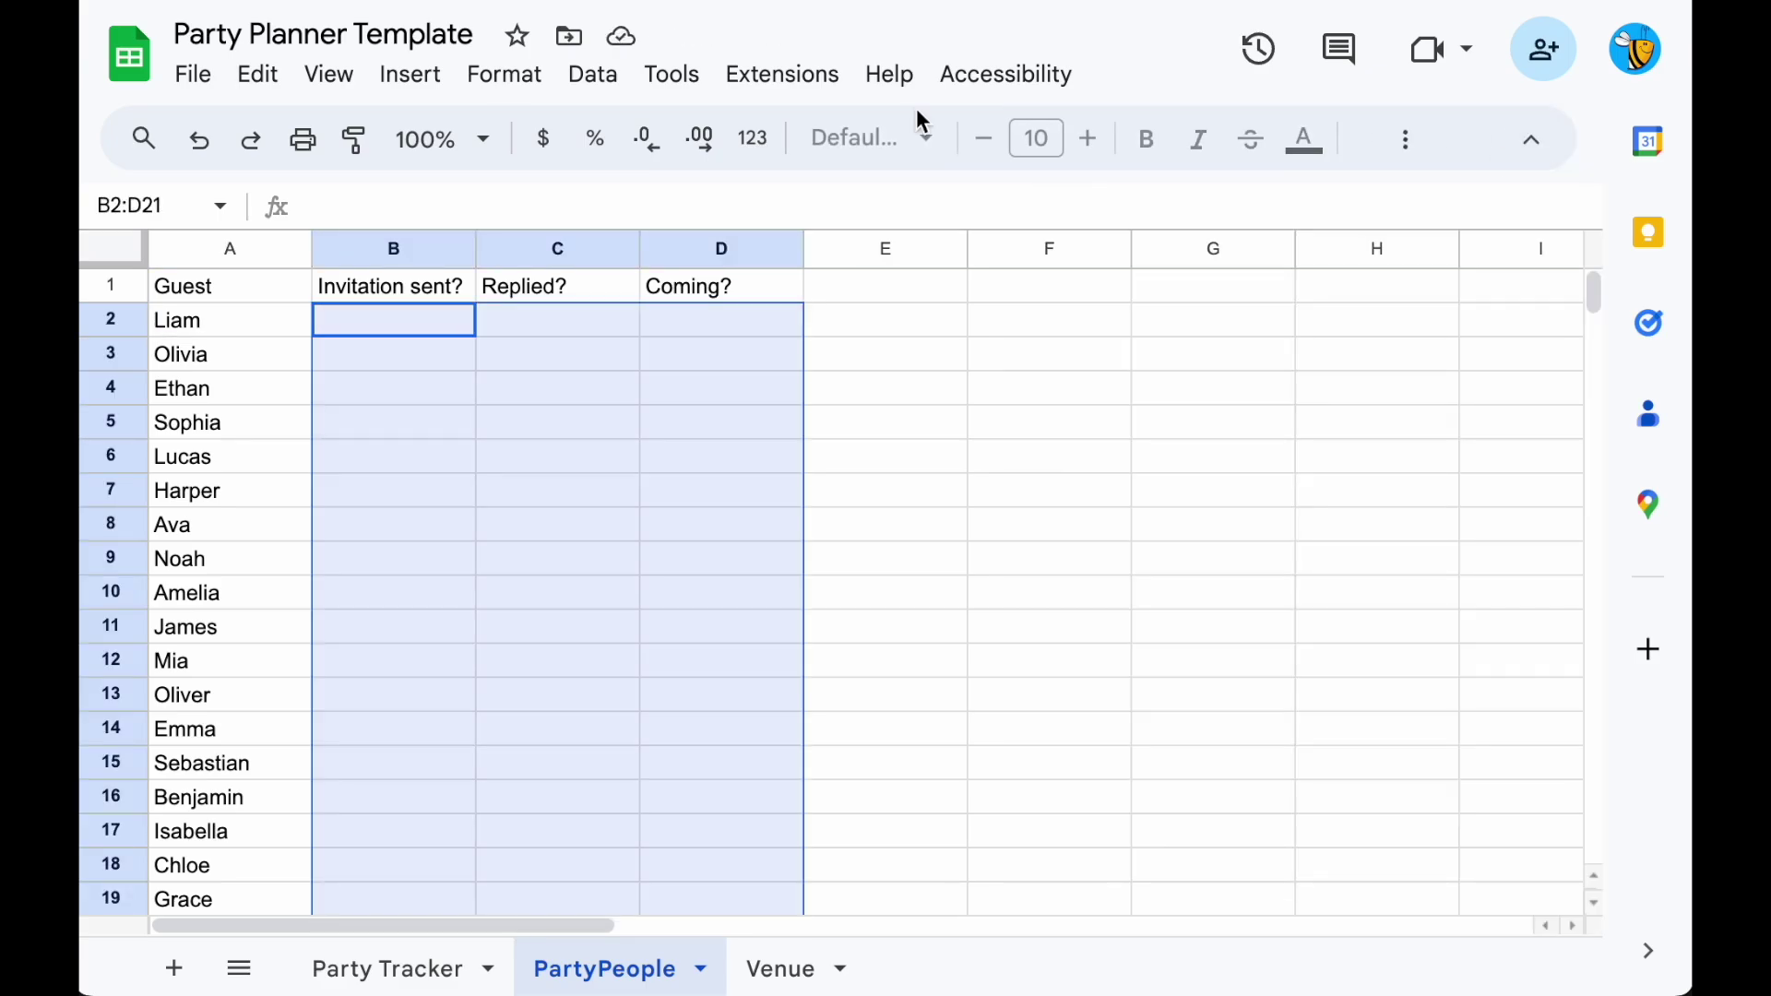
left_click(410, 74)
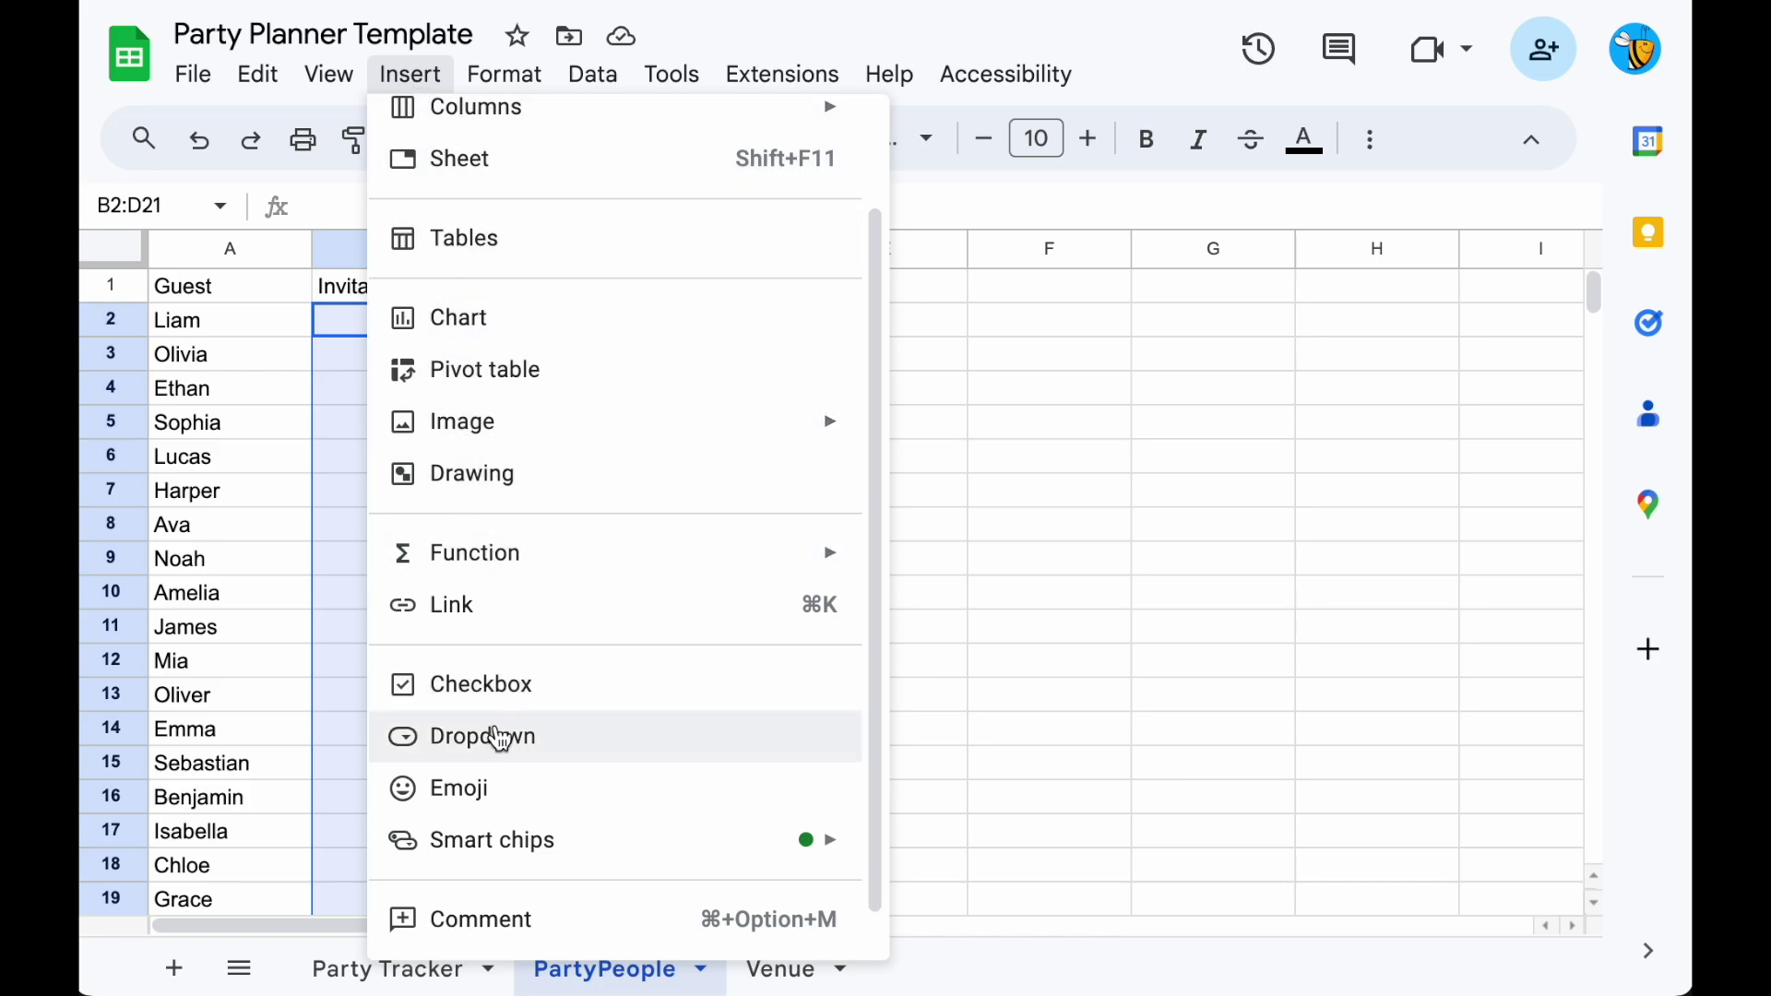
left_click(482, 685)
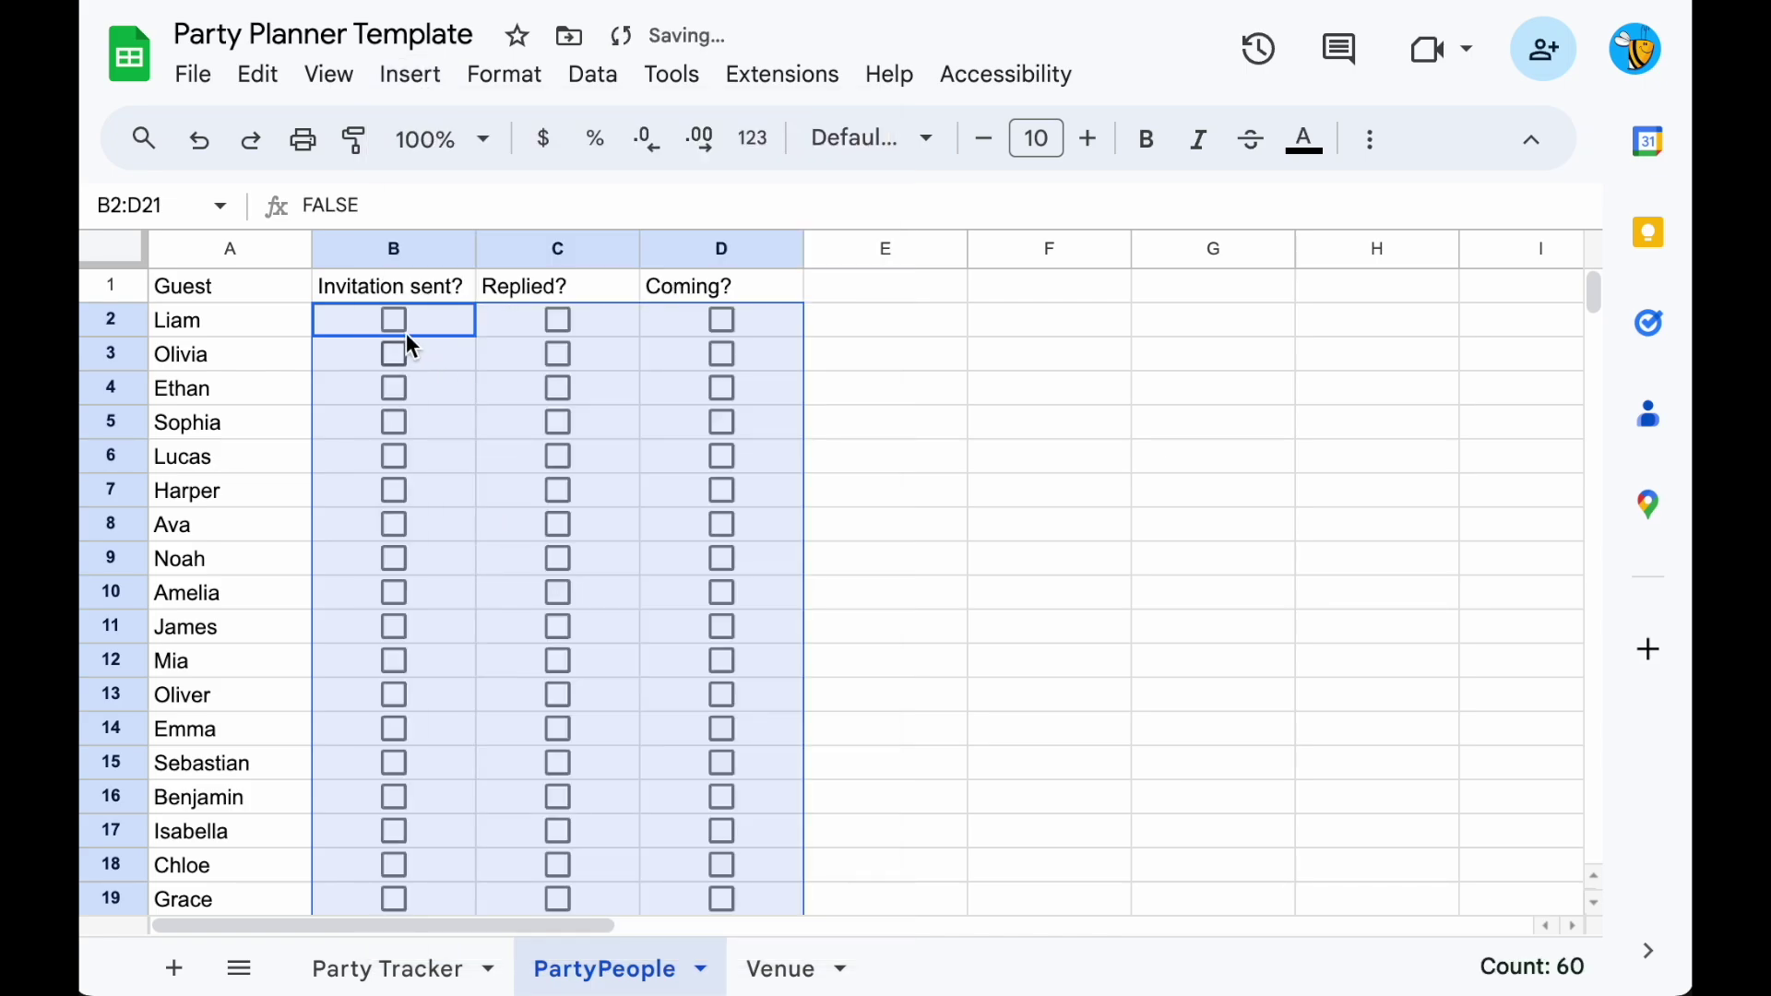
Tick sample checkboxes B2, B6, B8 and B13, C2, C4 and C6, and D2, D6 and D10.
left_click(393, 320)
left_click(394, 456)
left_click(393, 524)
left_click(394, 558)
left_click(401, 698)
left_click(557, 320)
left_click(535, 354)
left_click(557, 388)
left_click(557, 456)
left_click(721, 320)
left_click(721, 456)
left_click(721, 592)
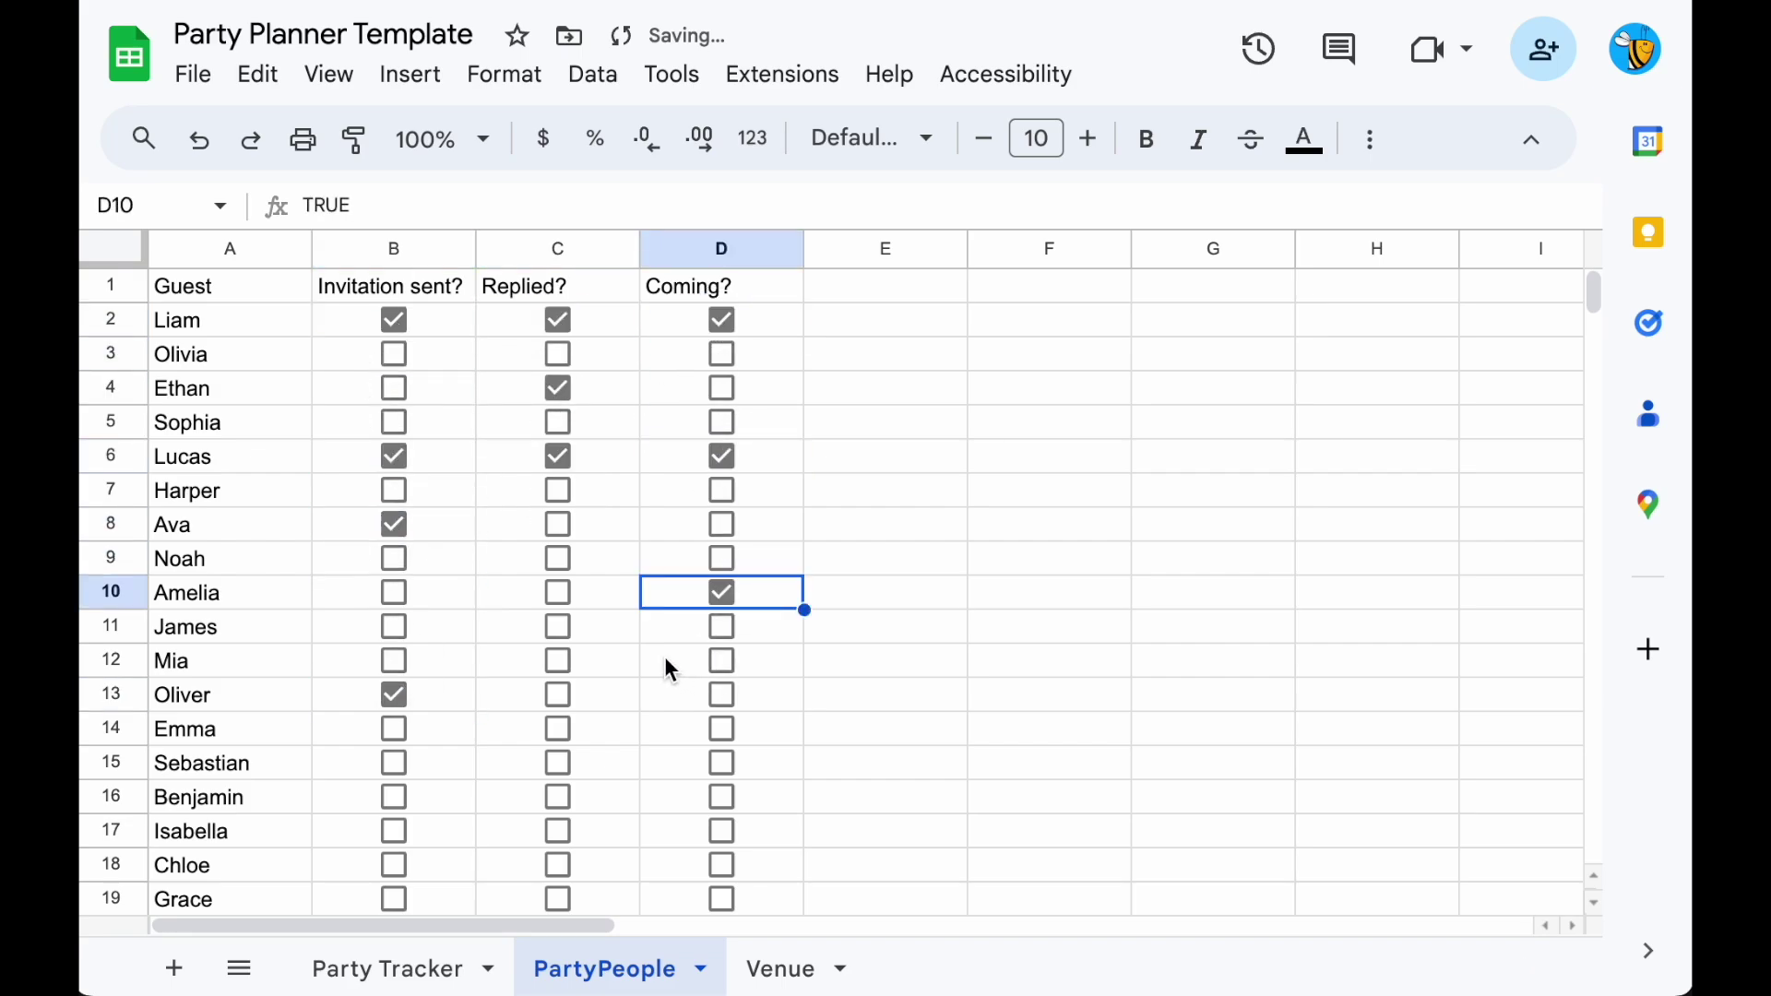
Copy A1:A8 of the Party Tracker sheet and paste only its formatting onto PartyPeople starting at headers A1:D1.
left_click(396, 280)
left_click(281, 279)
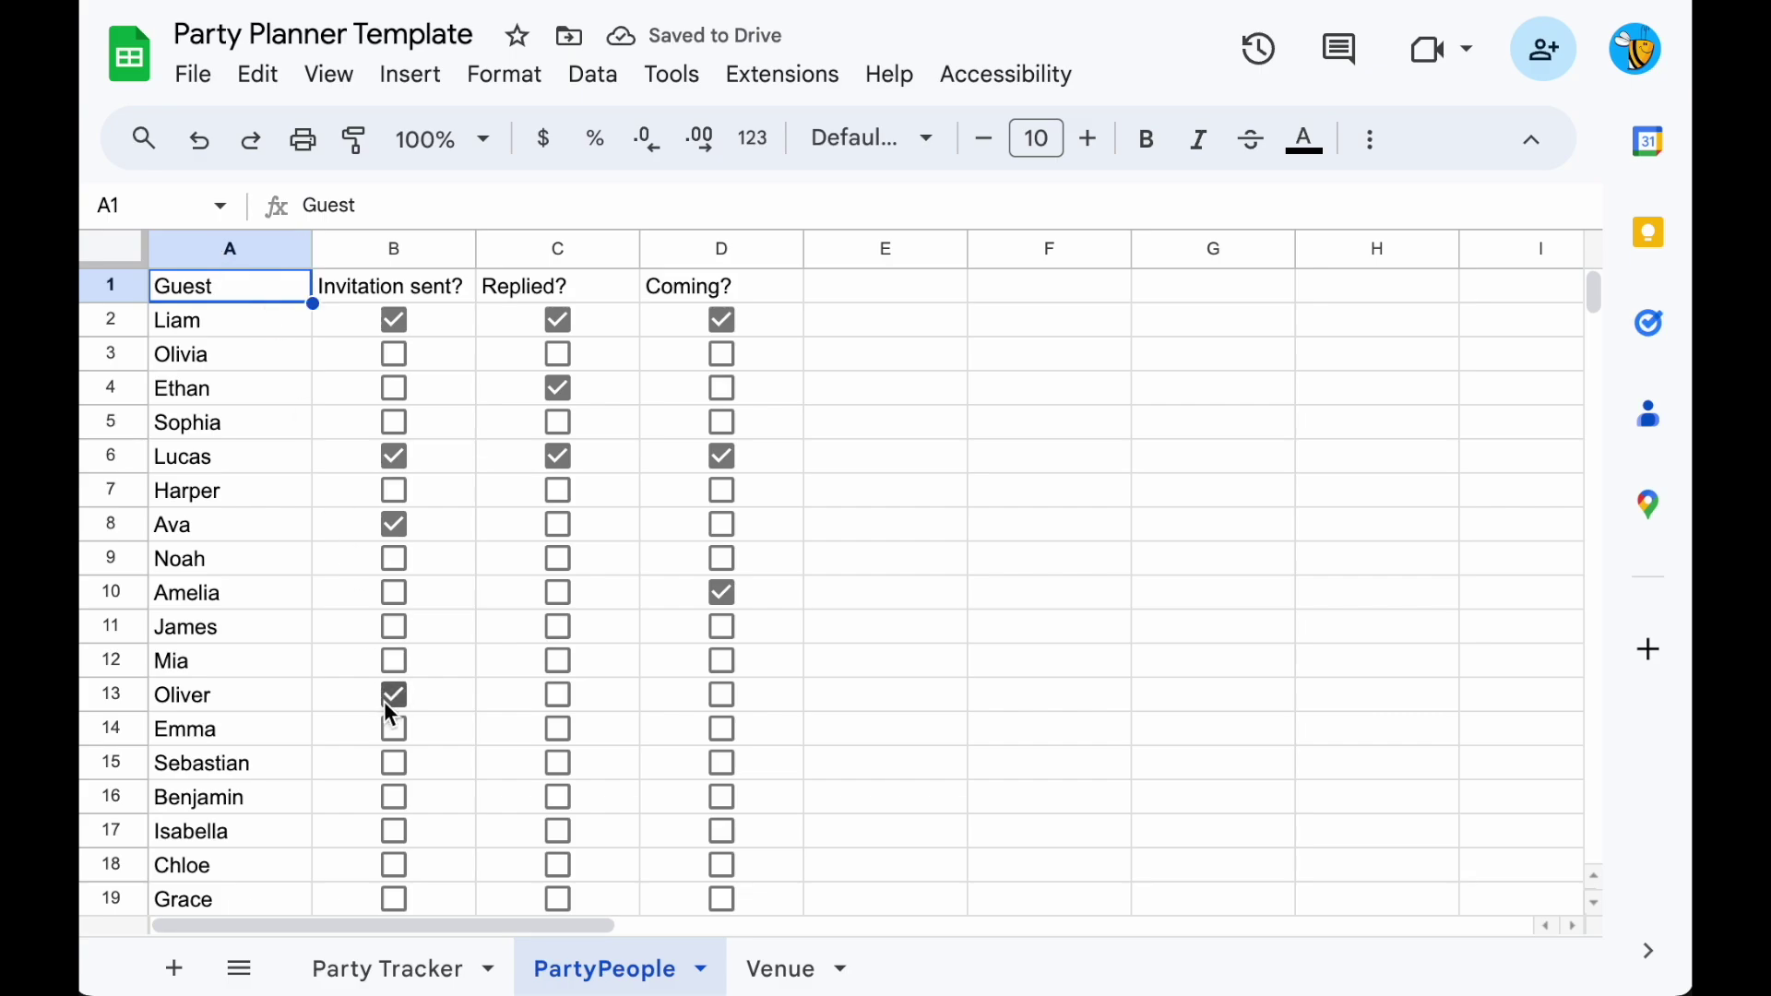
key("ctrl+shift+Right")
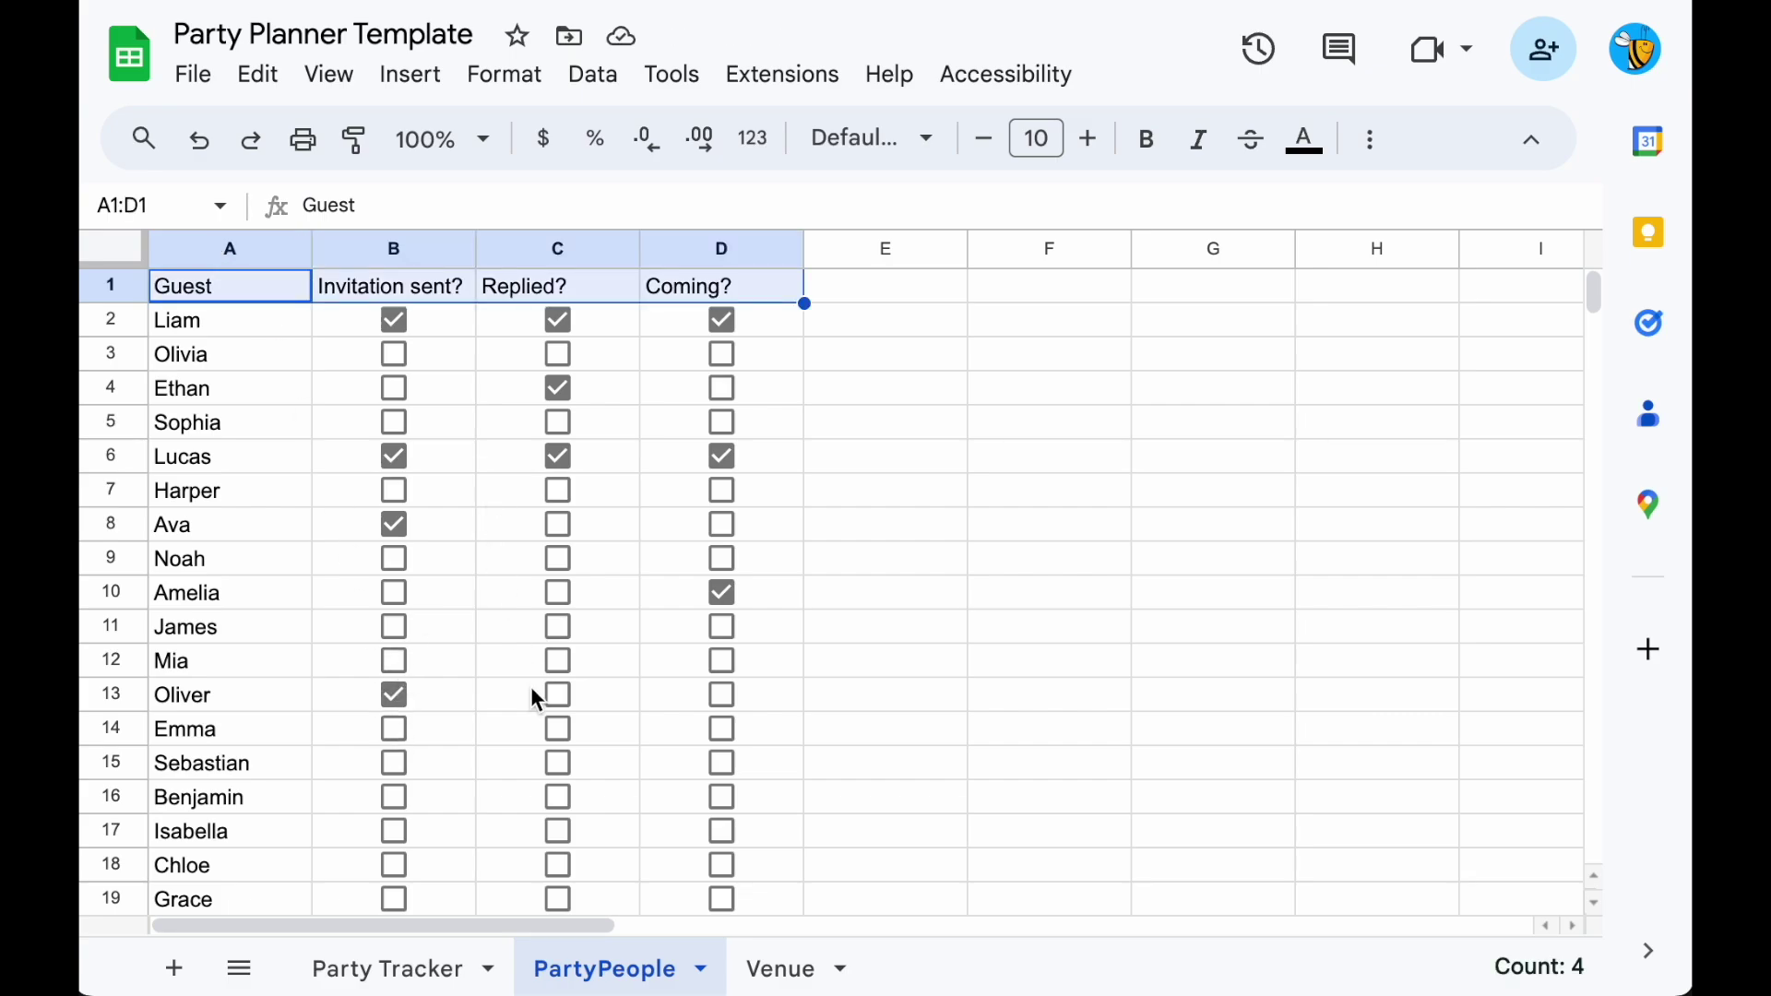
left_click(395, 969)
left_click_drag(406, 290, 676, 558)
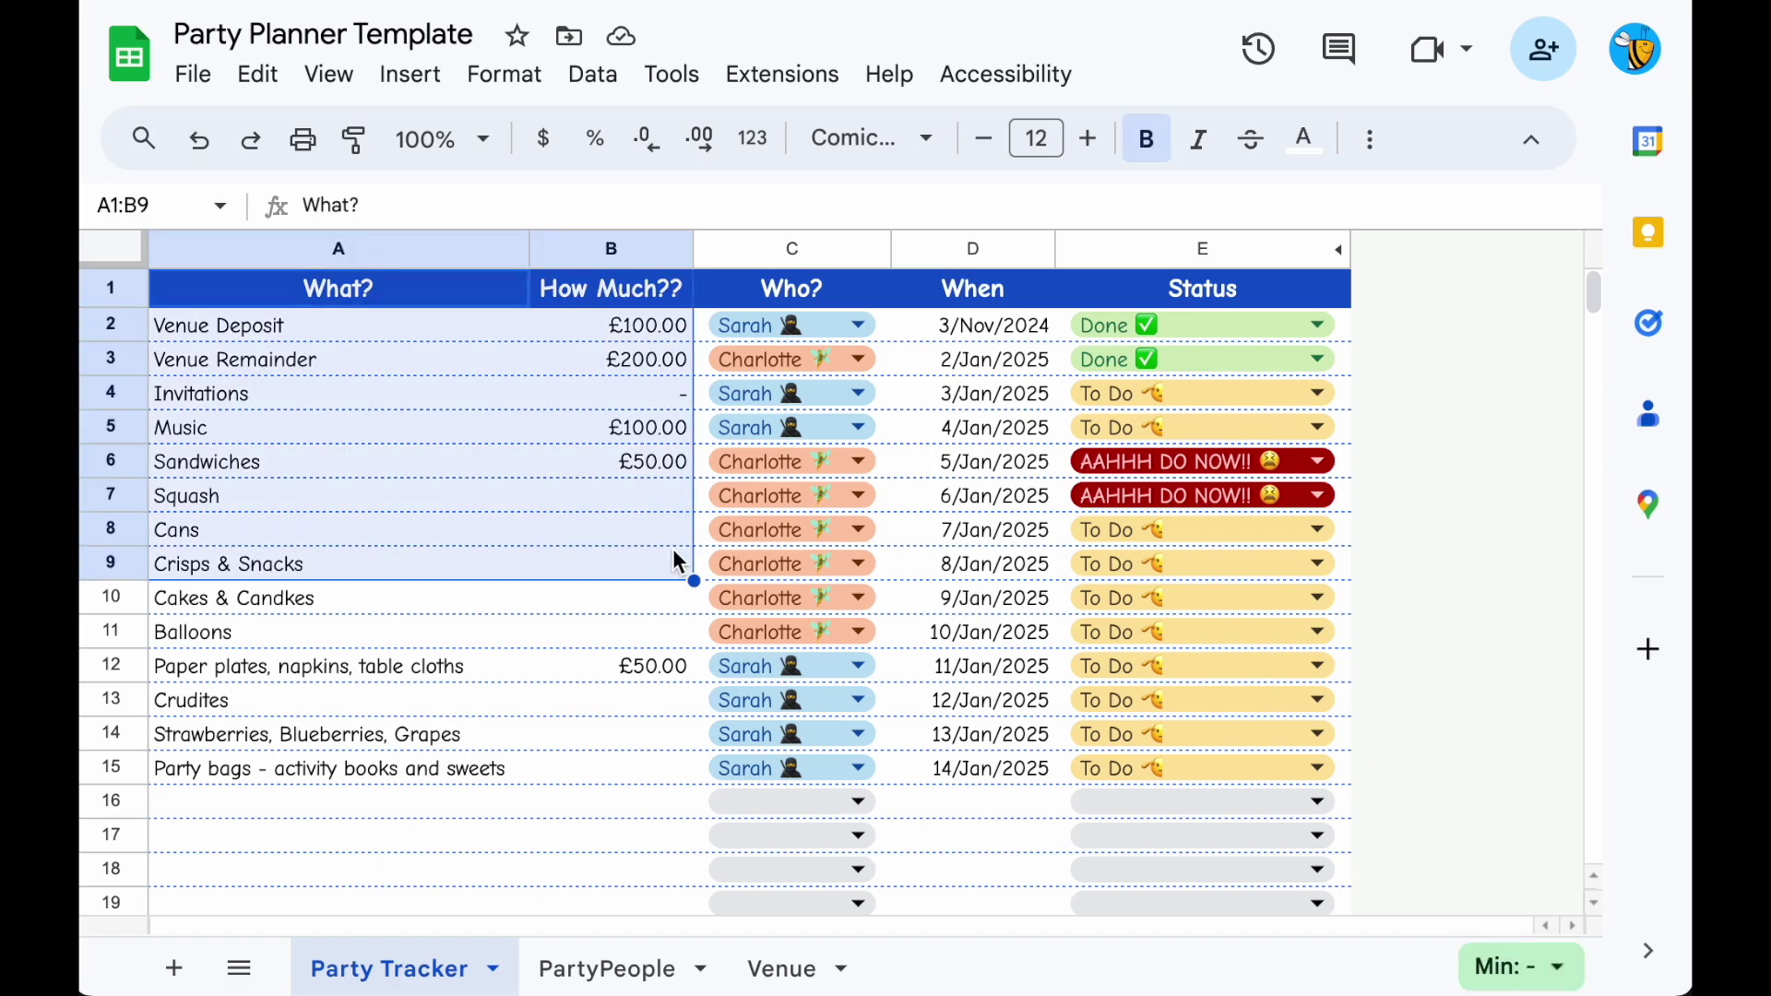
left_click_drag(447, 289, 451, 557)
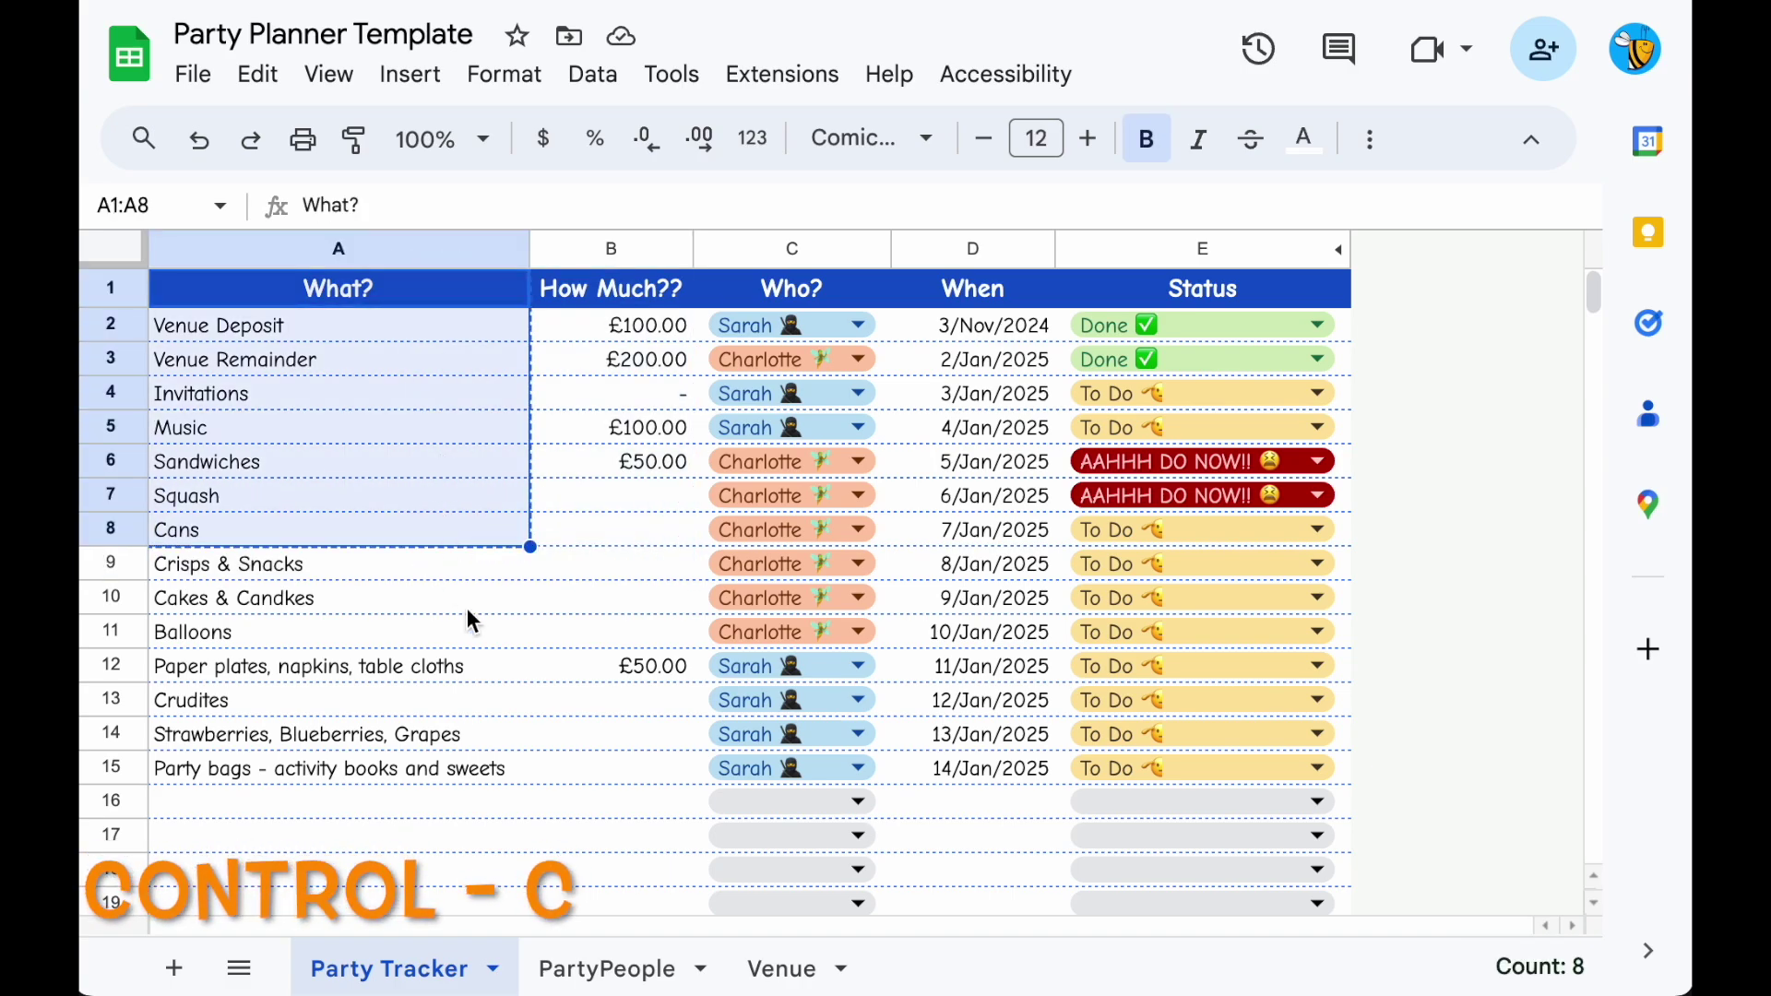
left_click(645, 970)
left_click(260, 79)
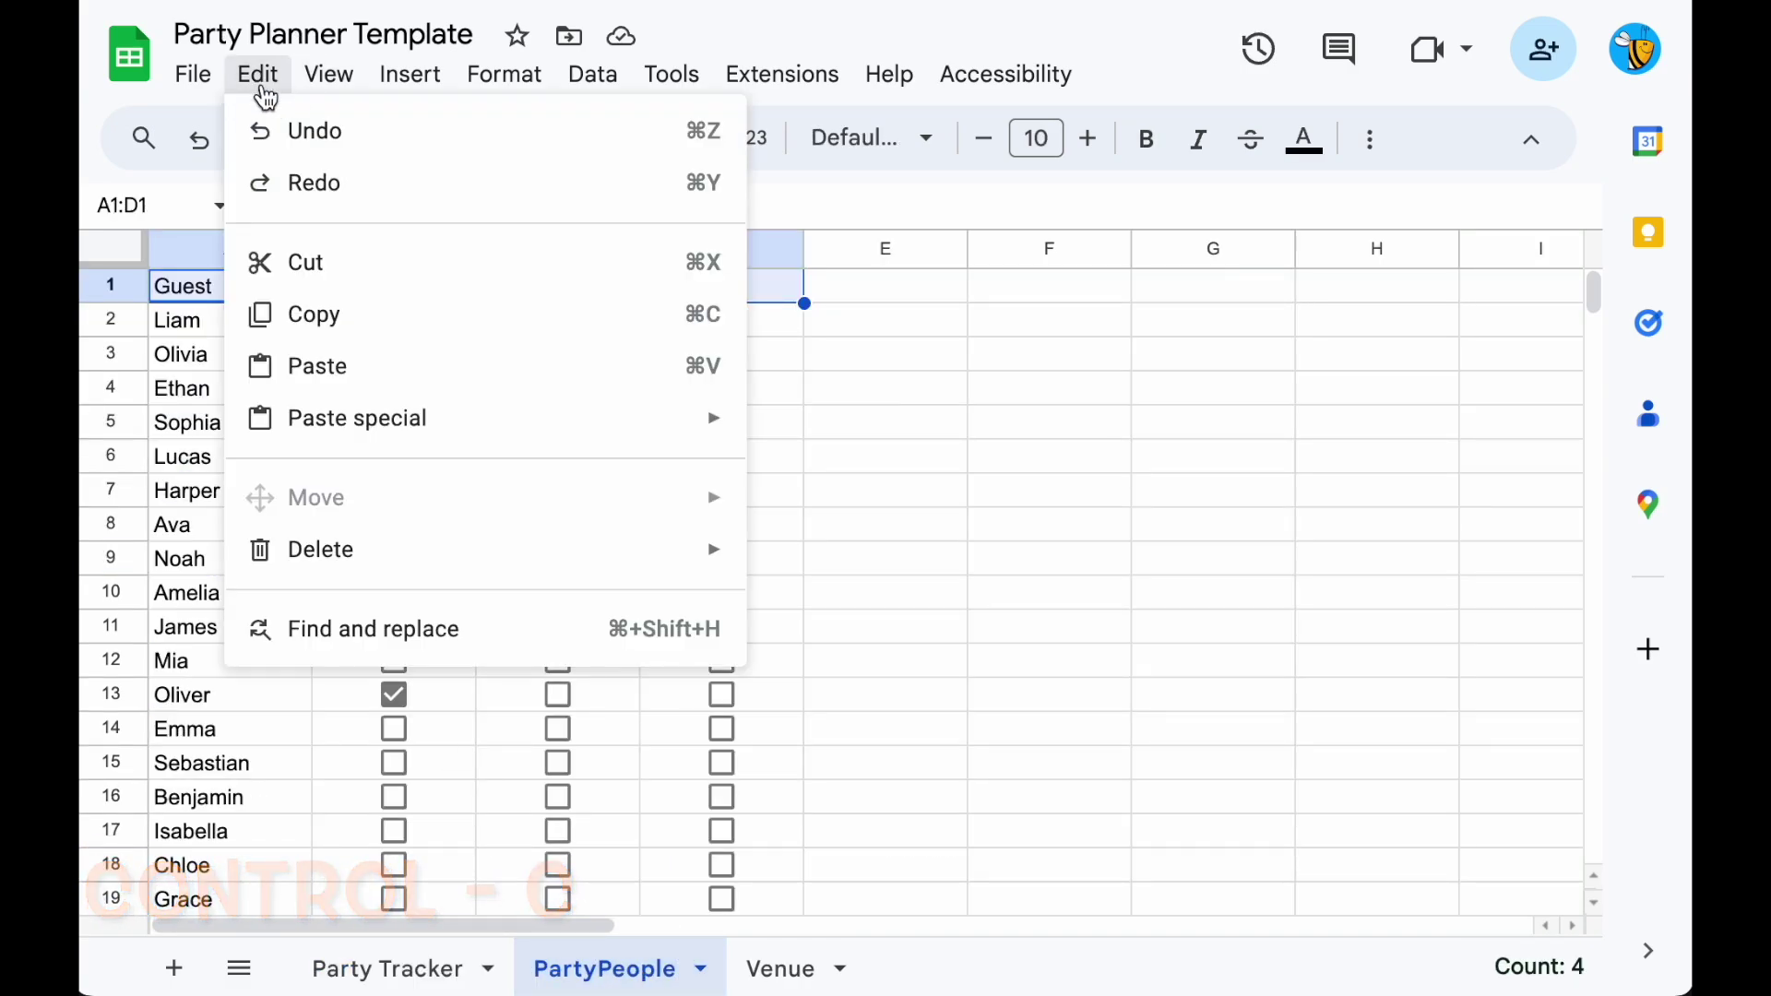
mouse_move(383, 423)
left_click(930, 550)
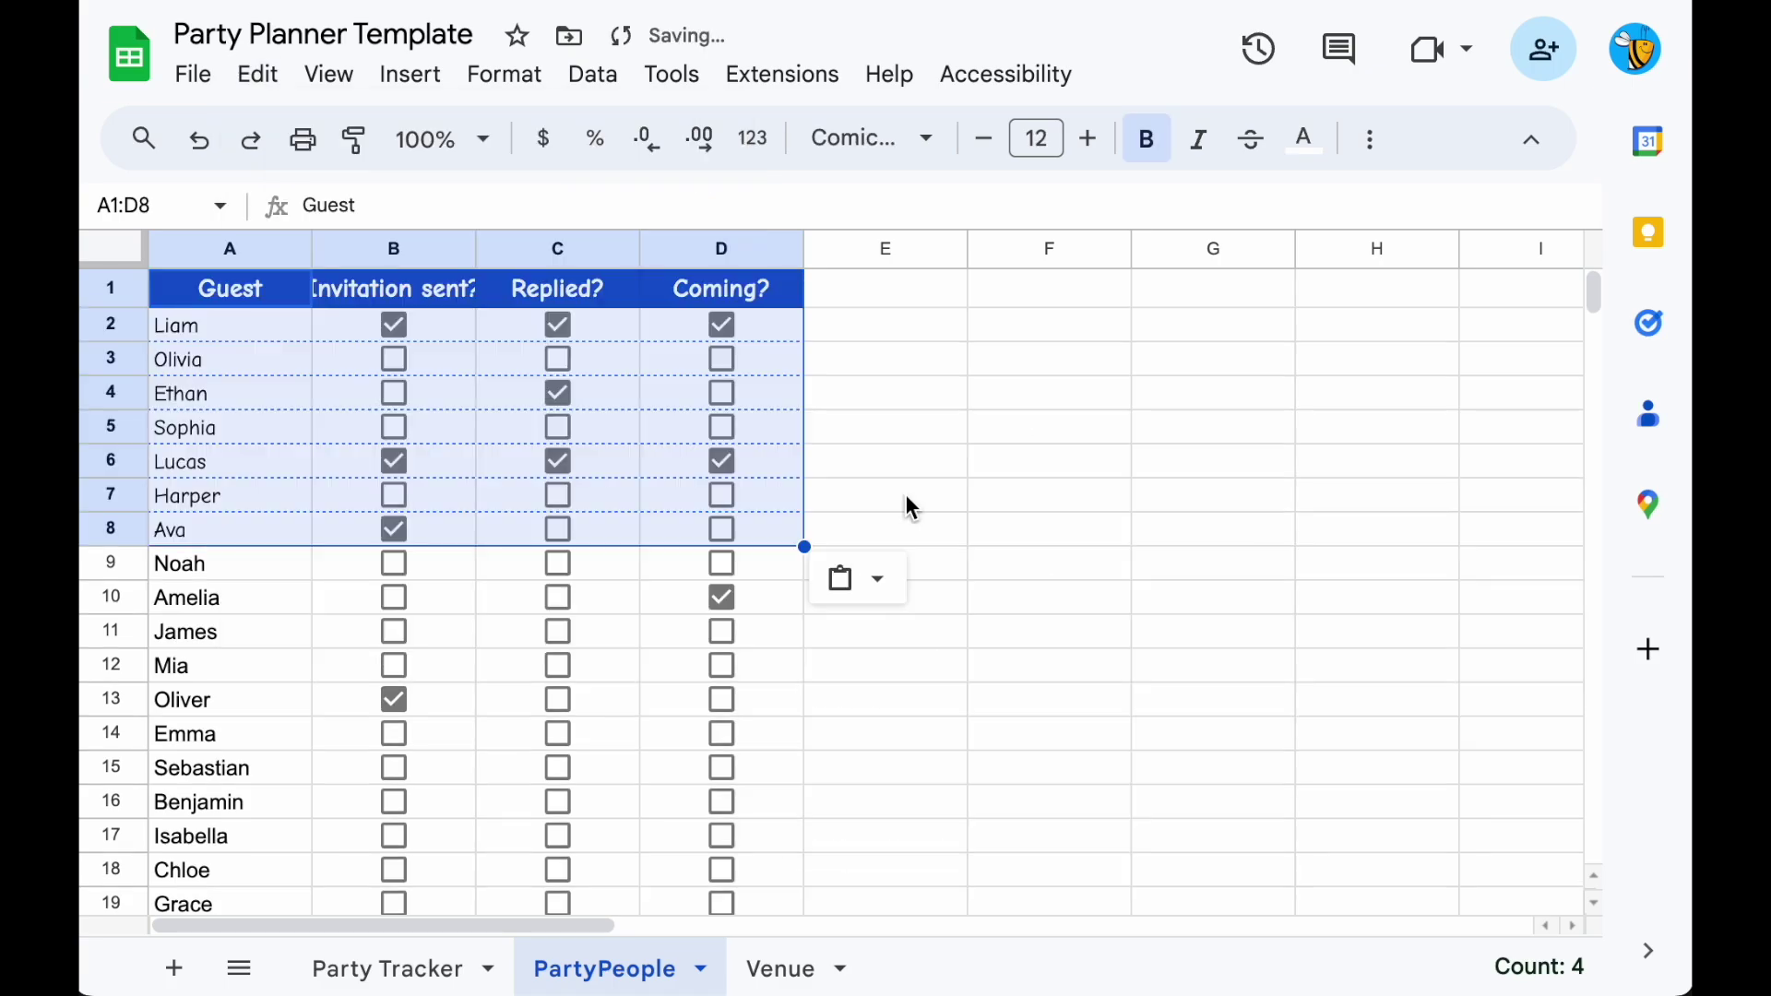
Copy row A7:D7 and paste only its formatting down over A7:D21 of the guest list.
left_click(218, 503)
key("shift+Right")
key("shift+Right")
key("shift+Right")
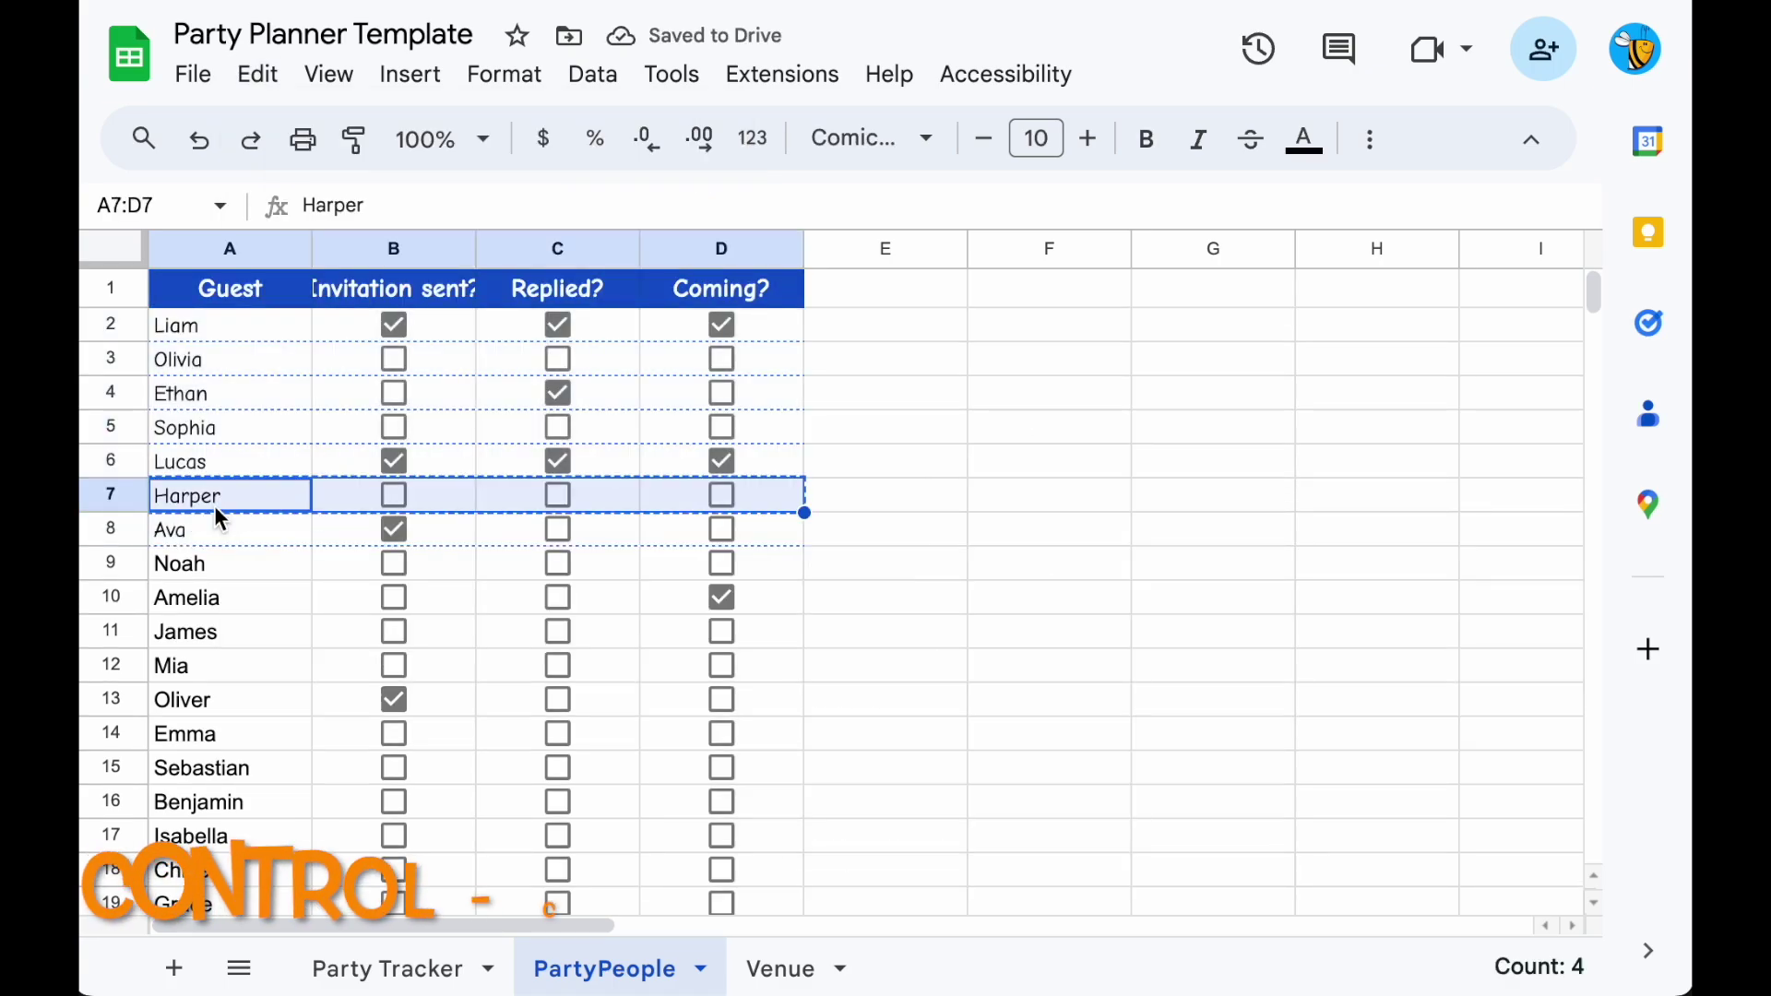
key("ctrl+c")
key("ctrl+shift+Down")
left_click(277, 81)
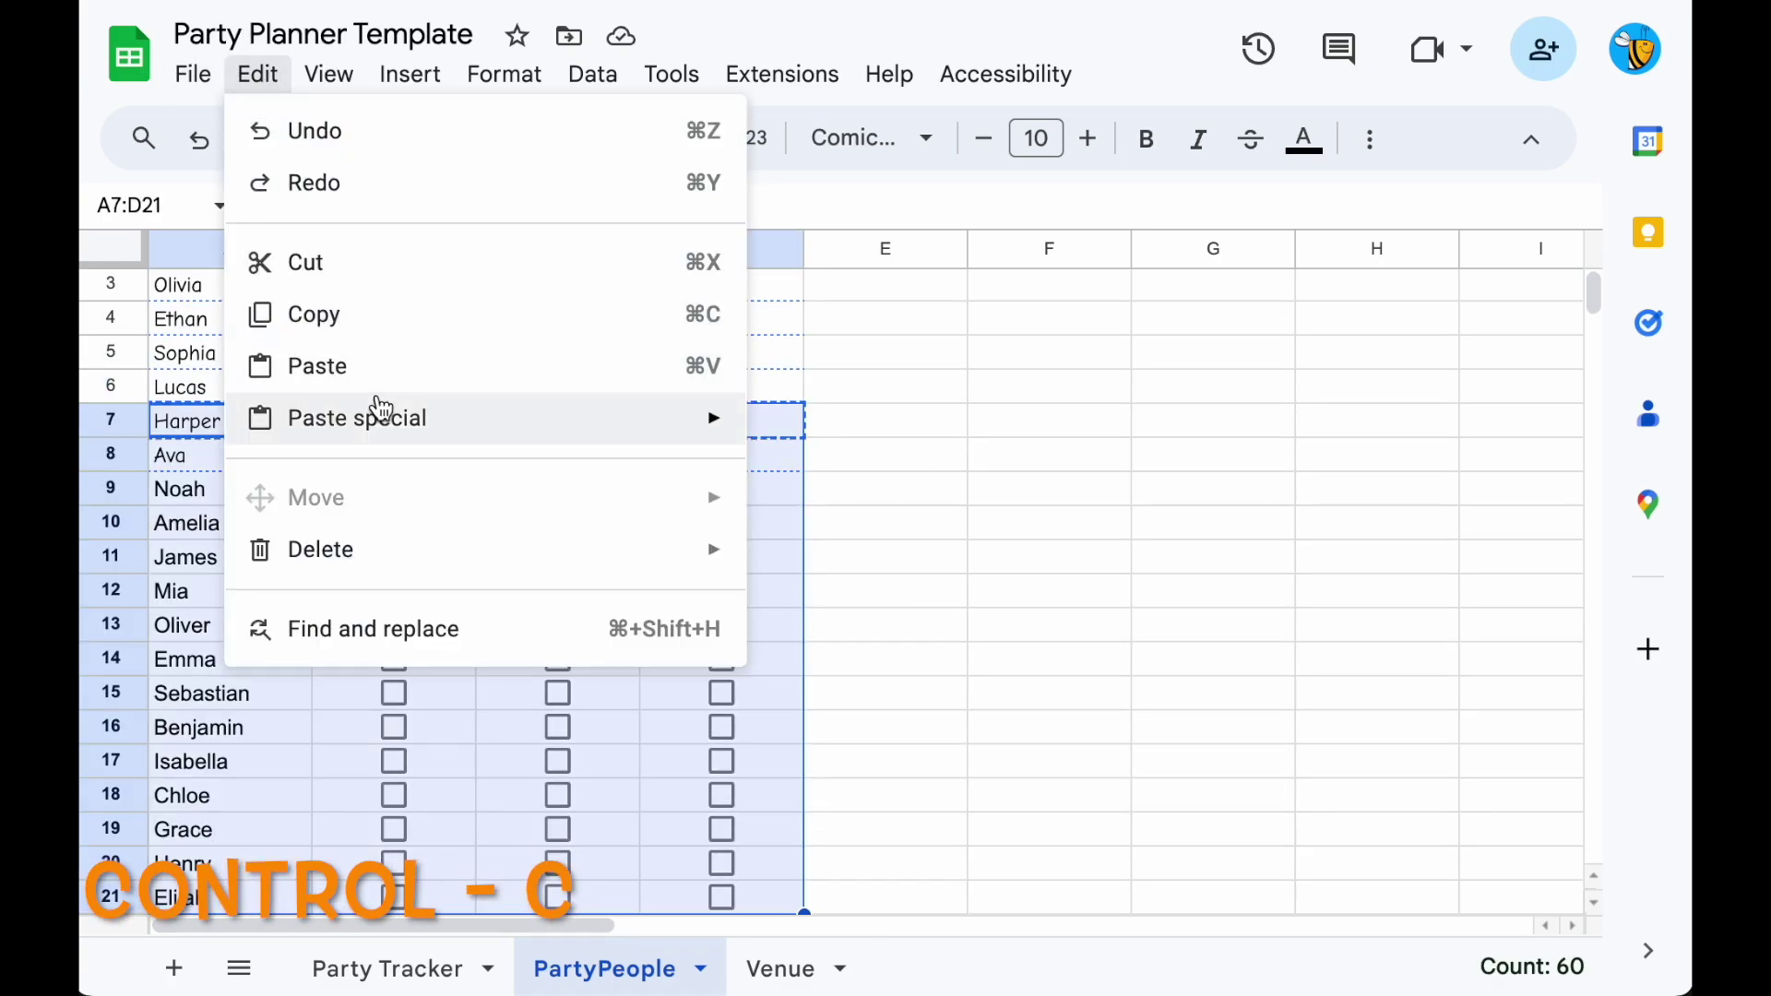
mouse_move(376, 416)
left_click(905, 502)
Widen columns B to D equally so that the full "Invitation sent?" header fits.
left_click(773, 459)
key("ctrl+Up")
left_click_drag(427, 249, 858, 250)
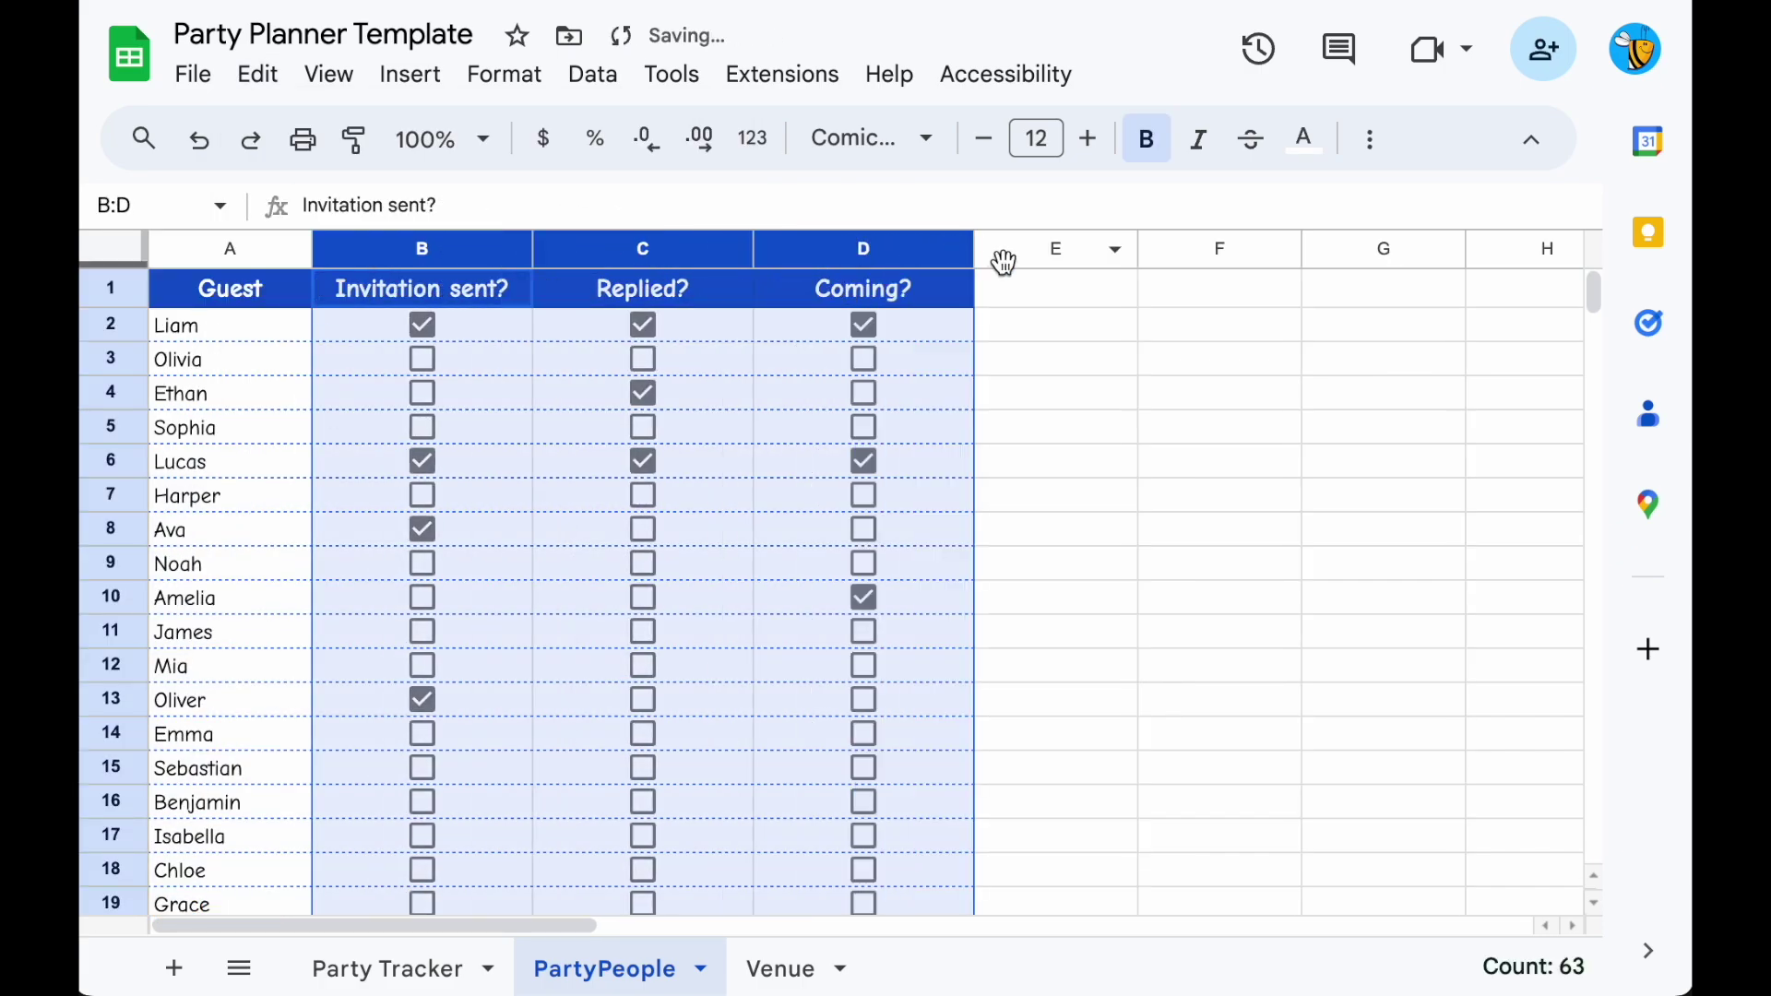
left_click(1028, 250)
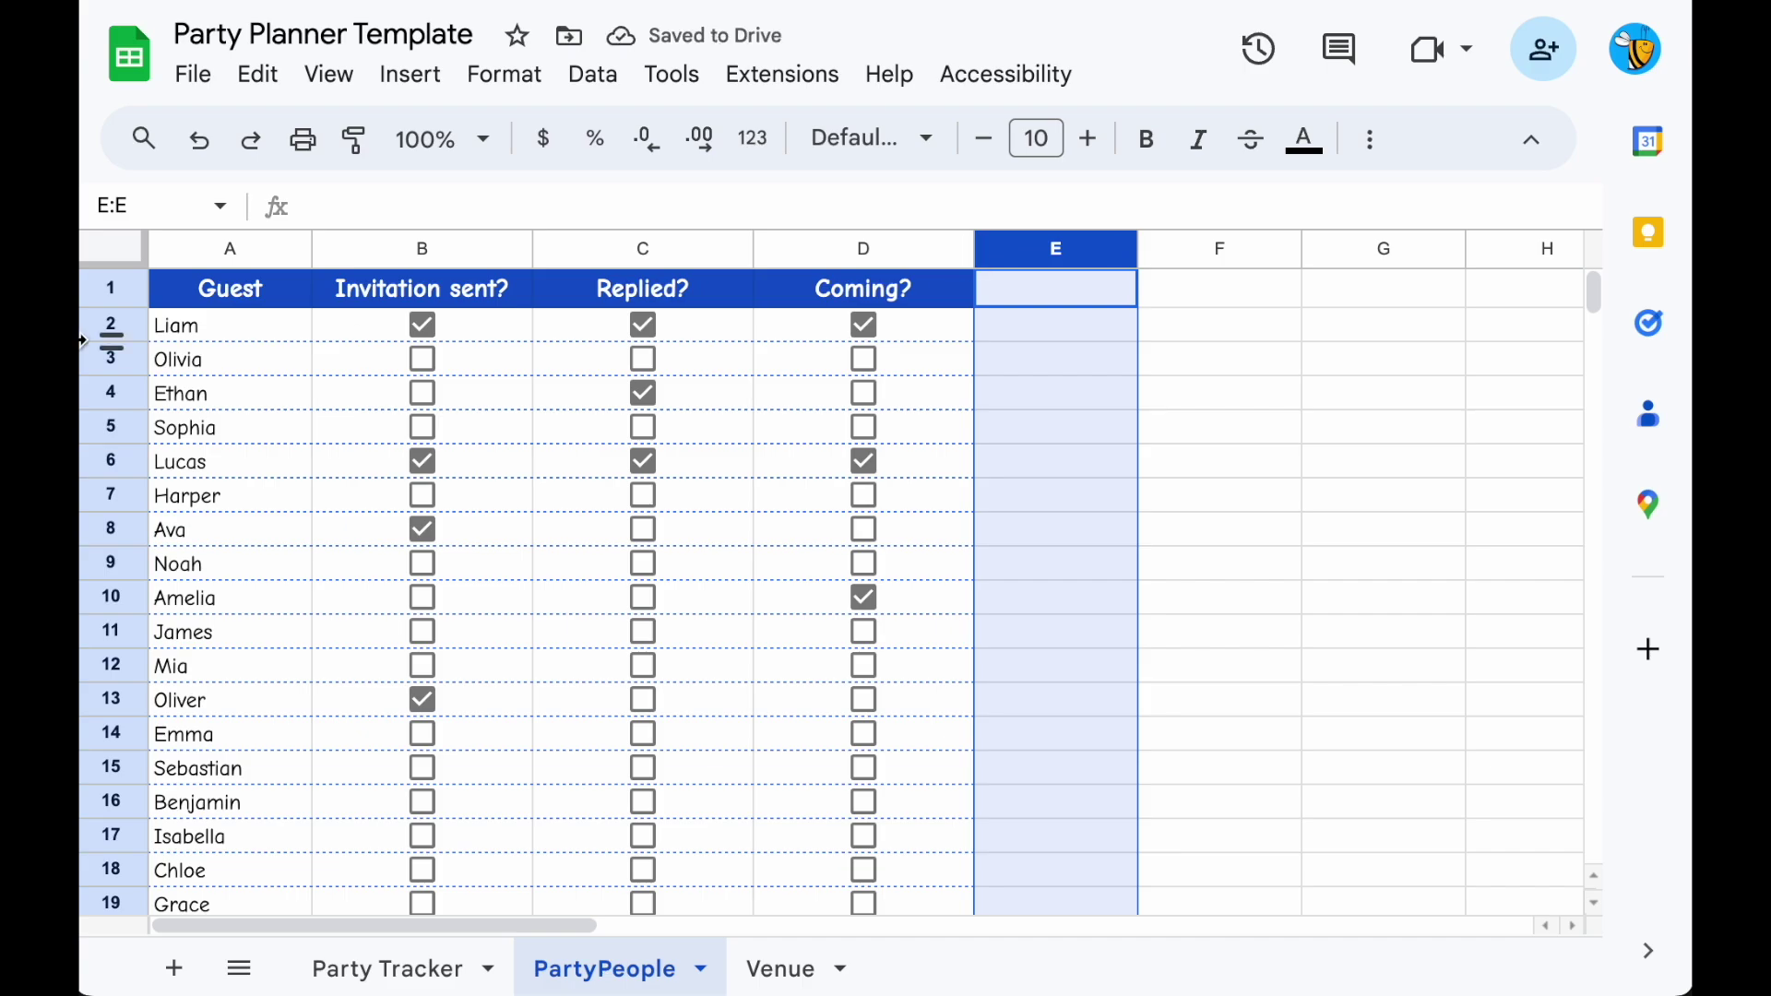
Turn the B1 header into the start of a text formula: ="Invitation sent?"&.
left_click(431, 300)
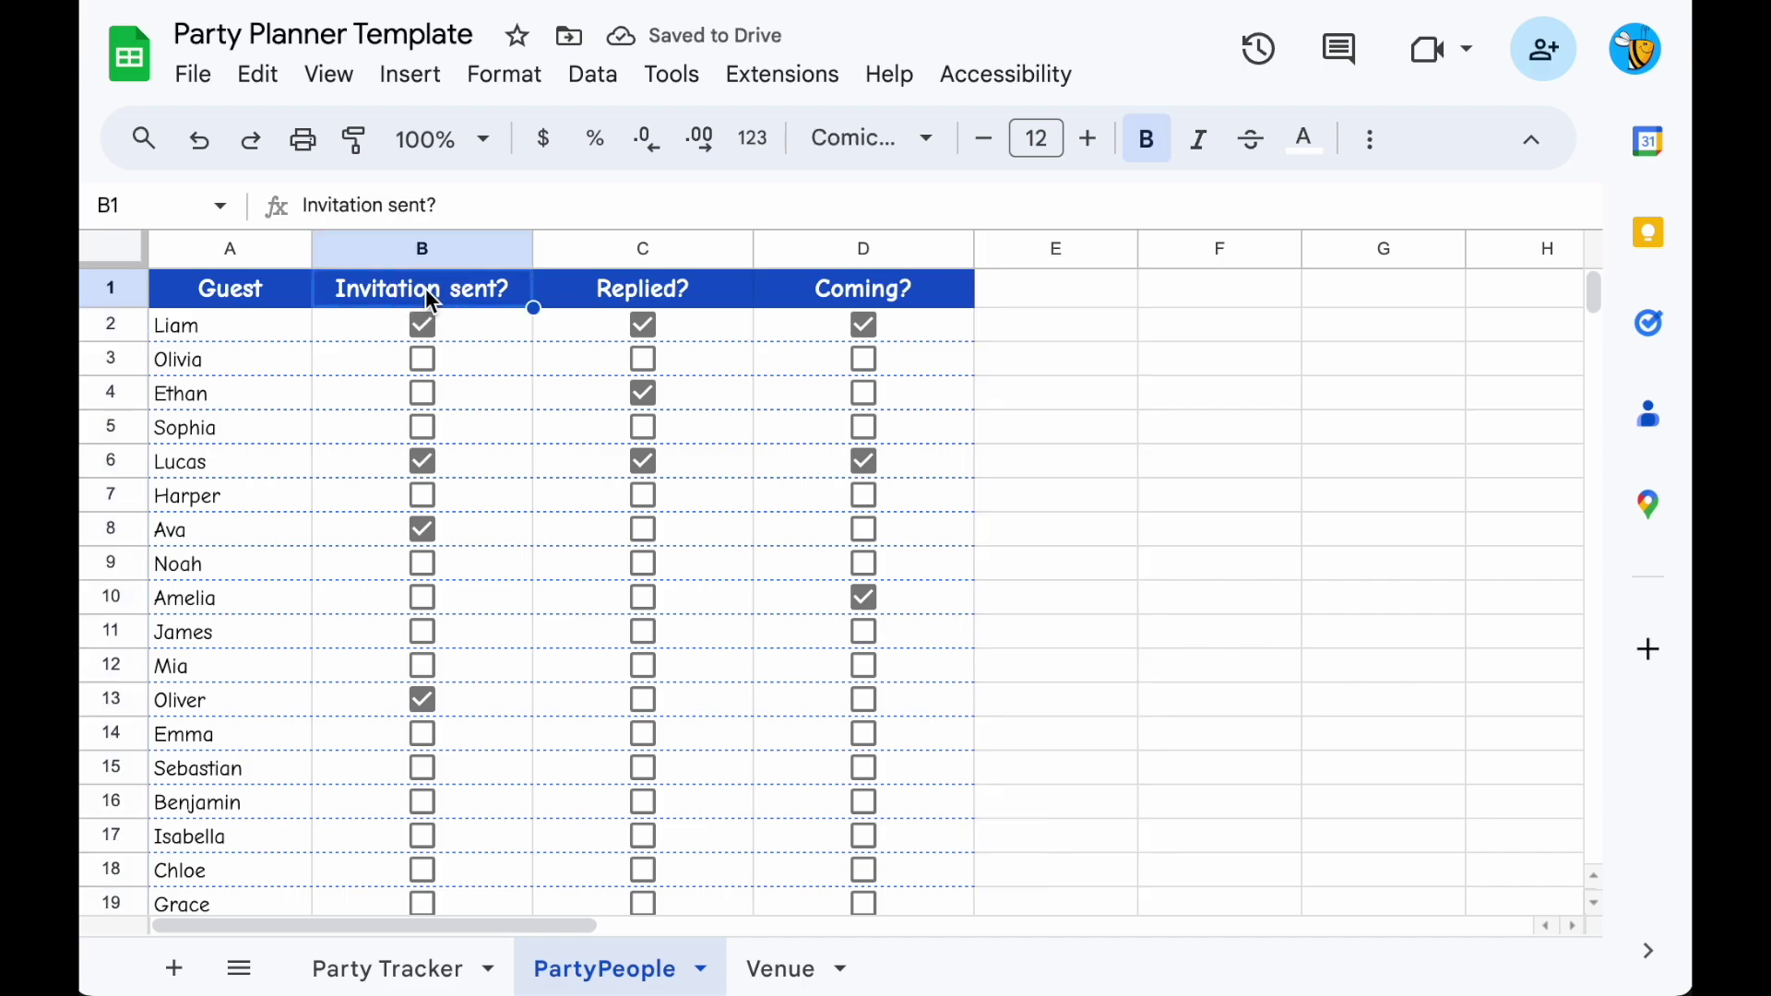
left_click(307, 204)
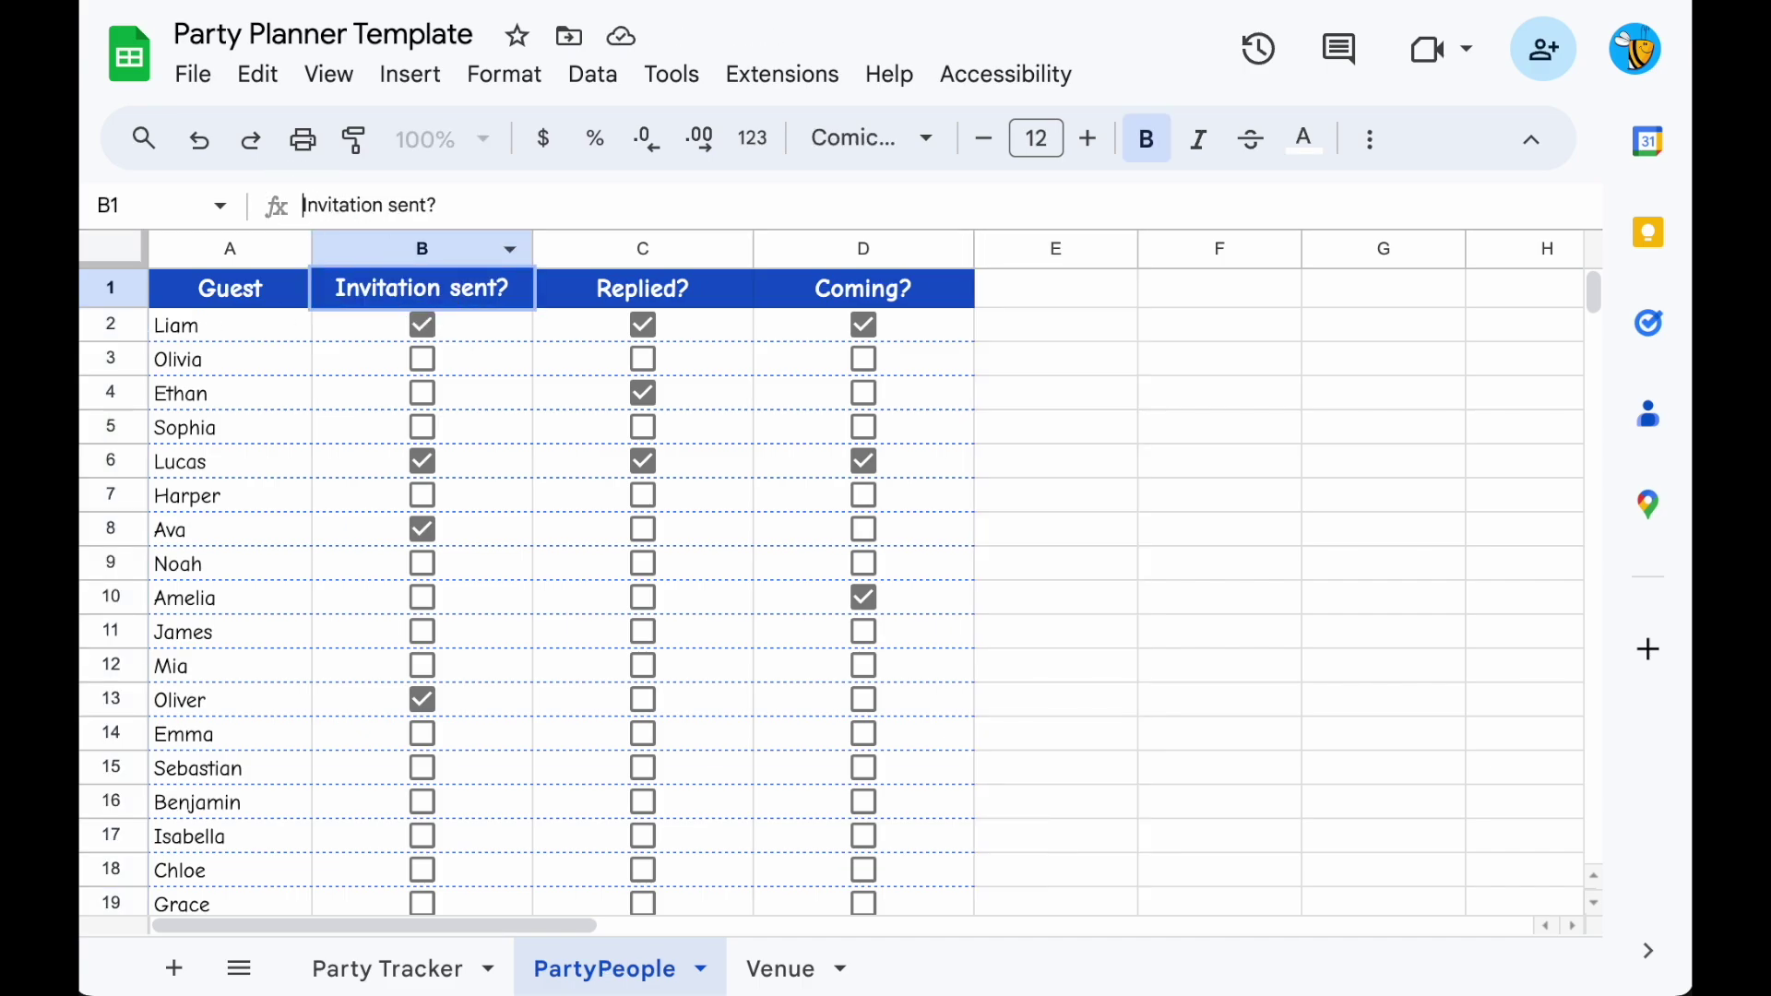
type("=")
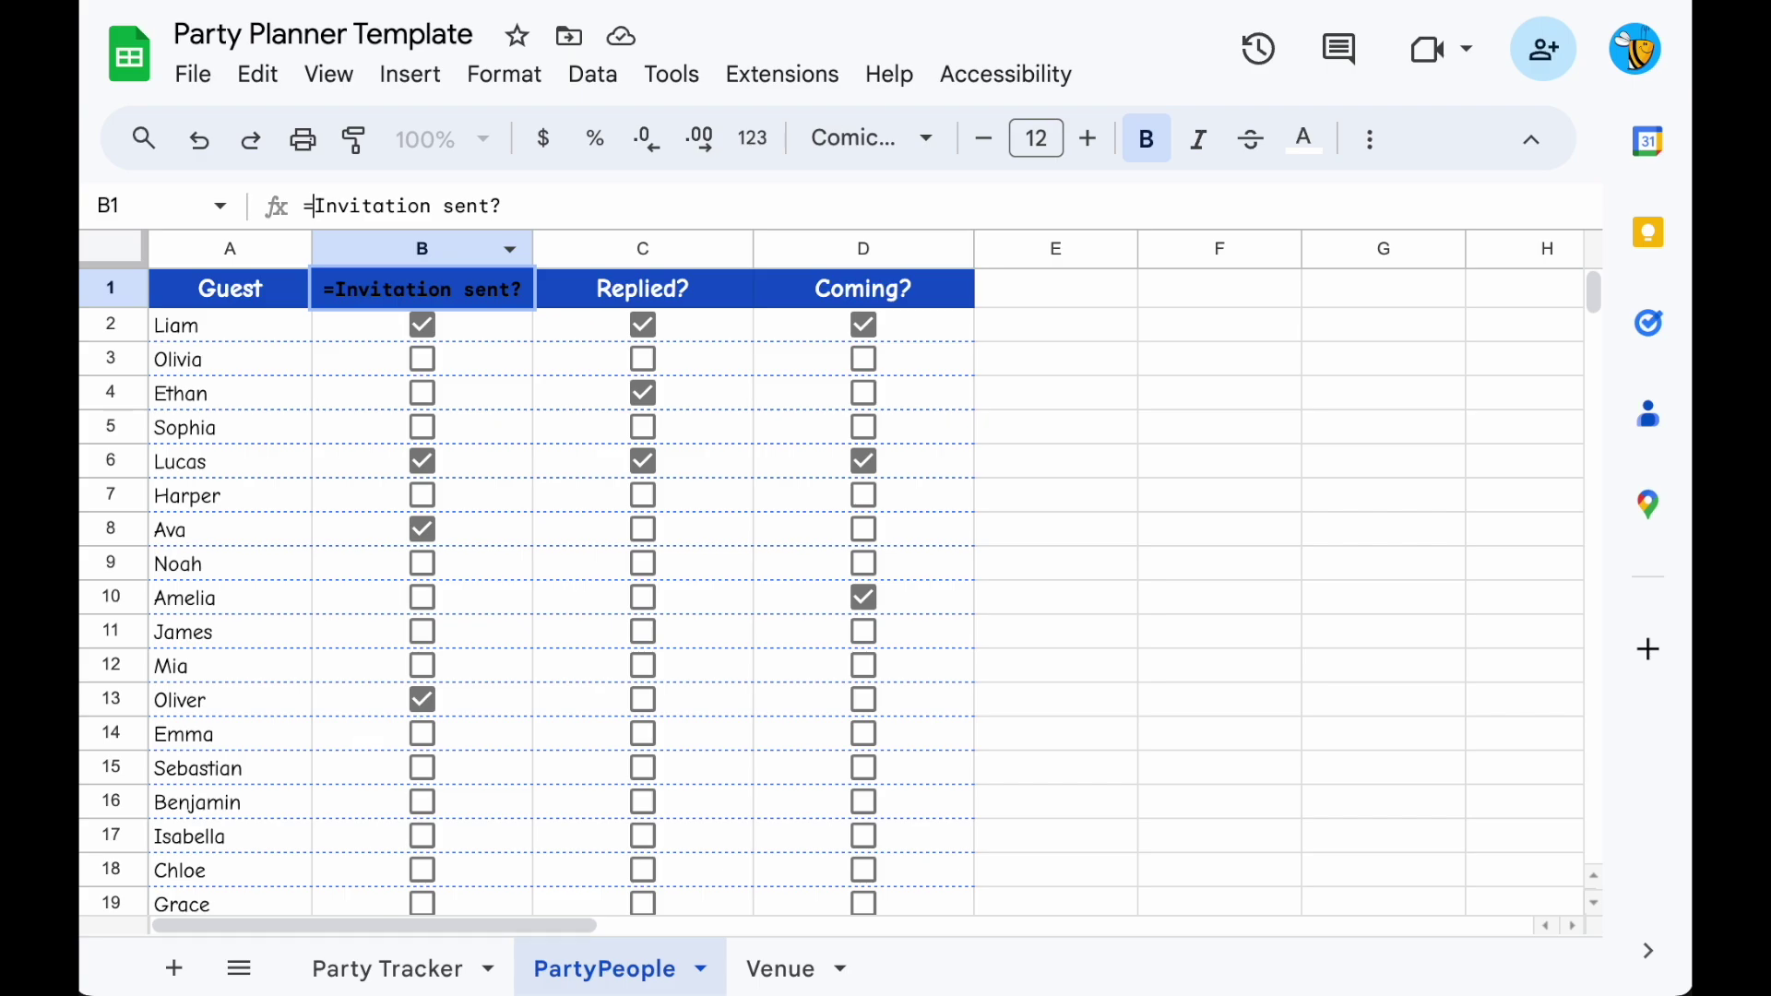
type("\"")
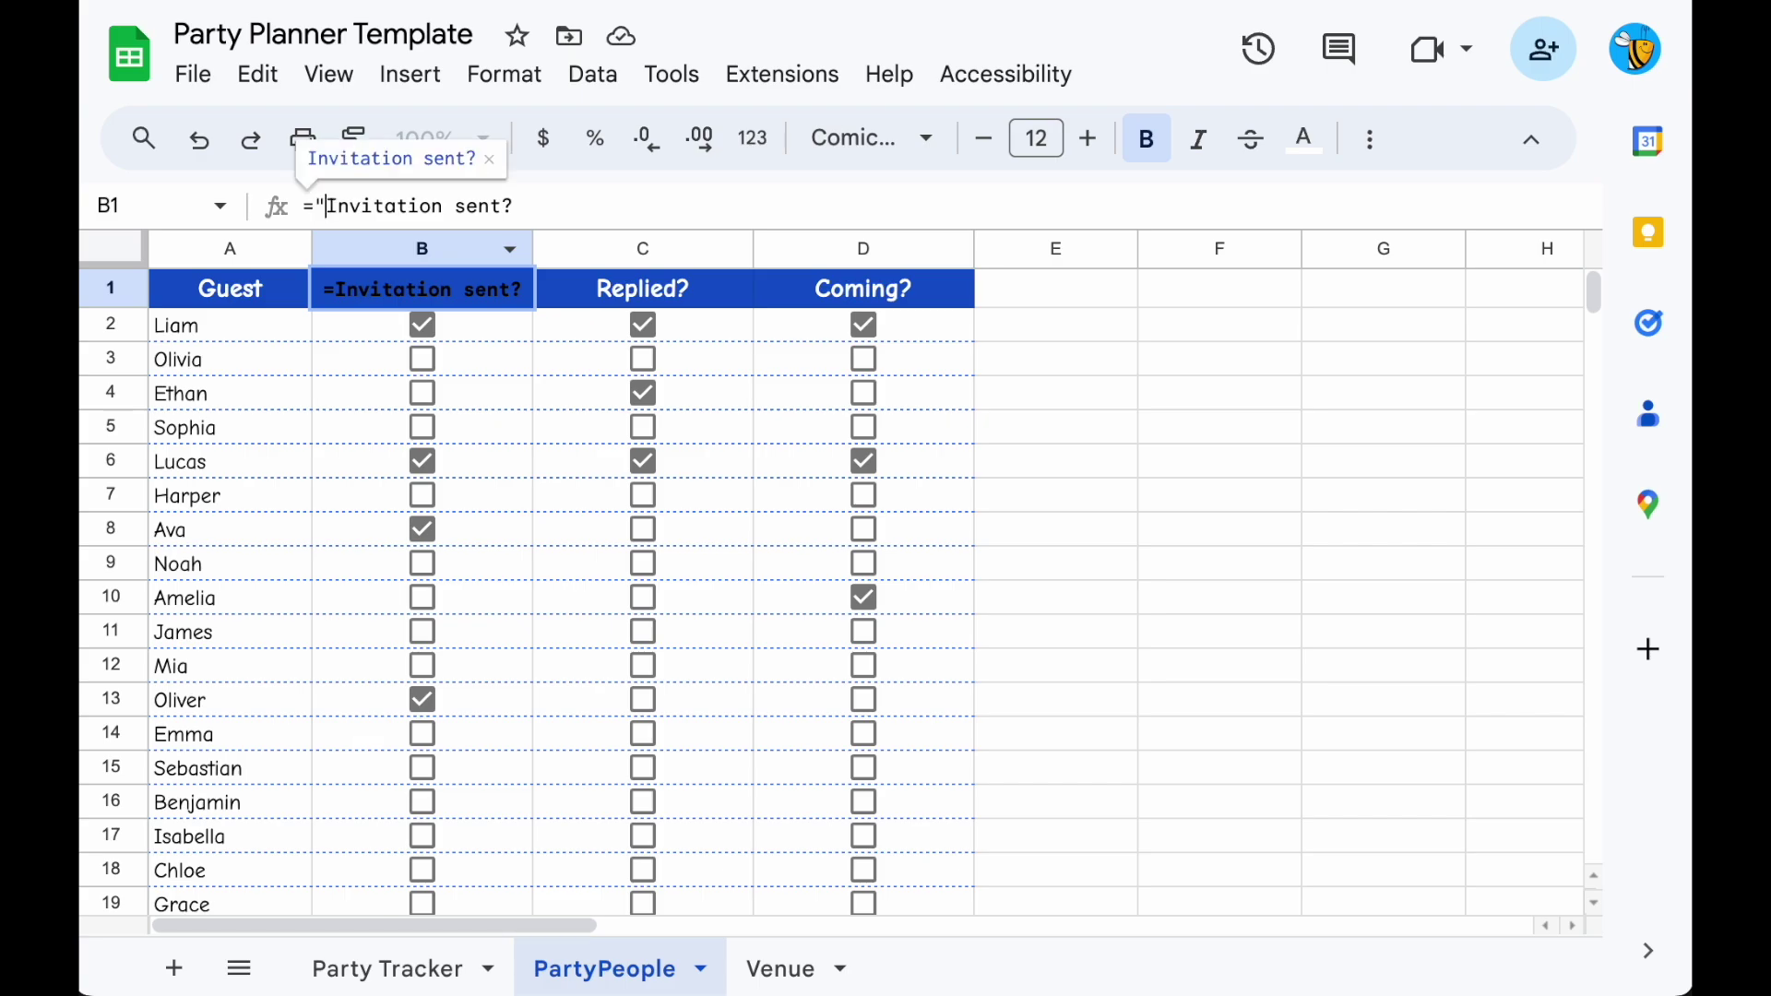
left_click(554, 212)
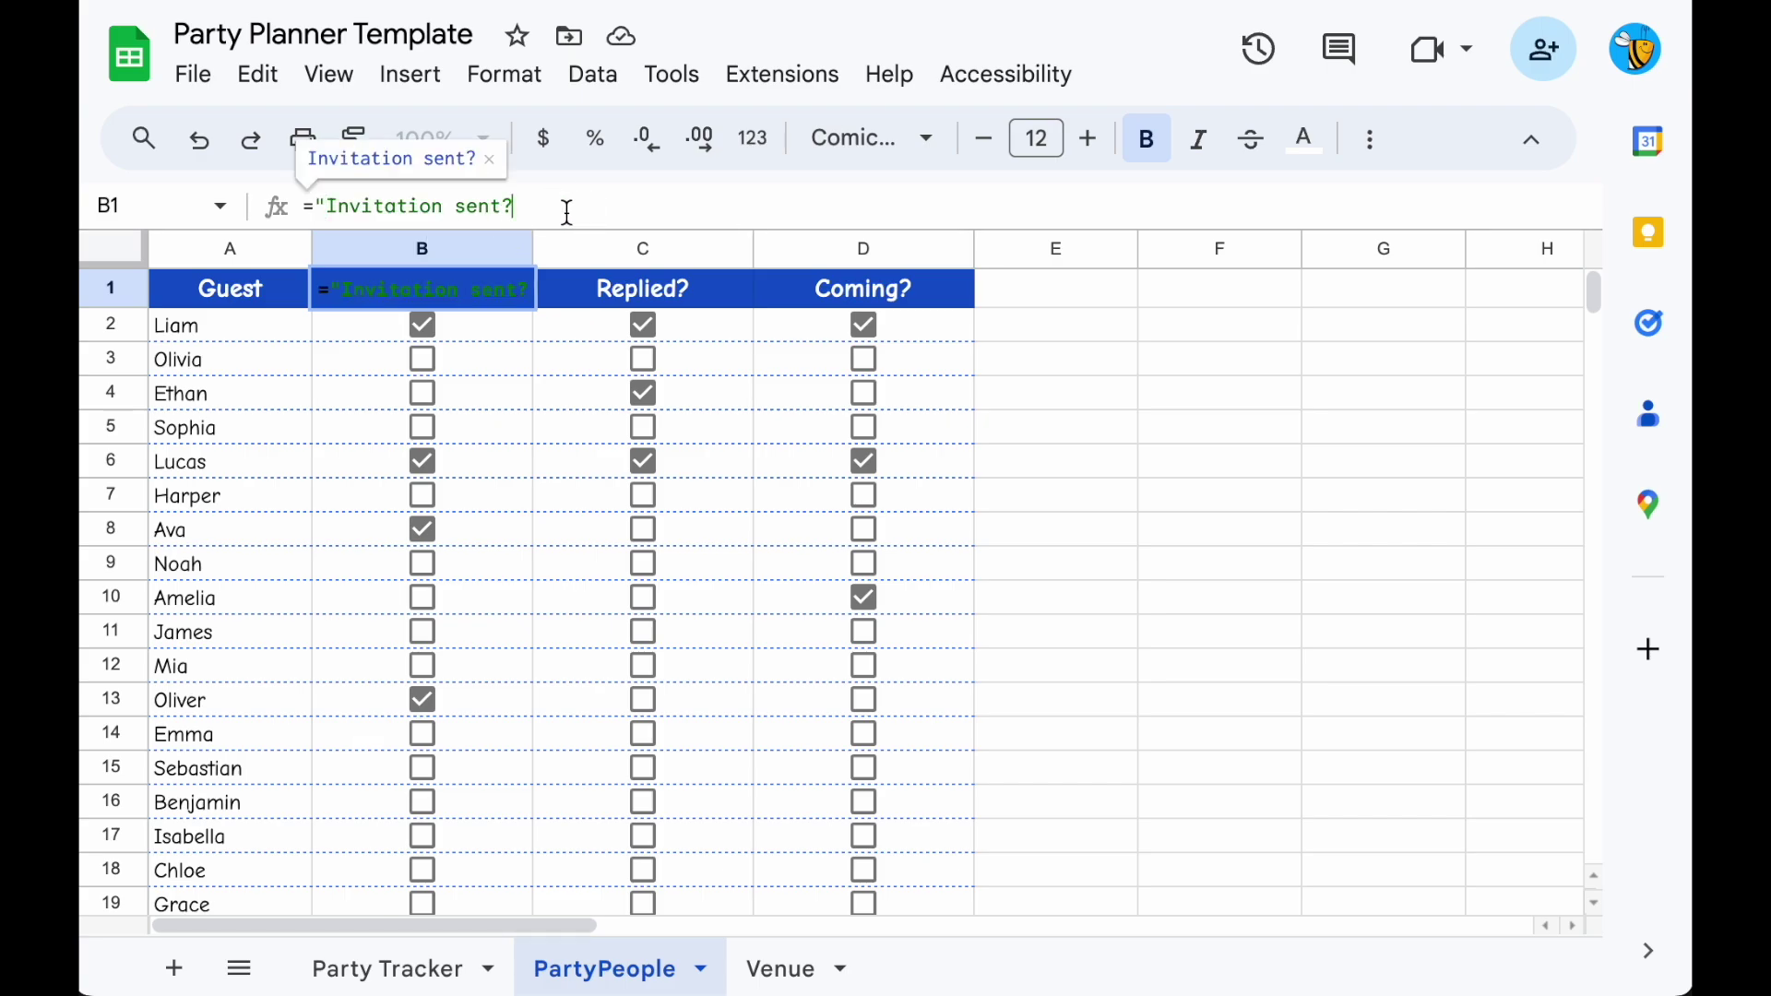
type("\"&")
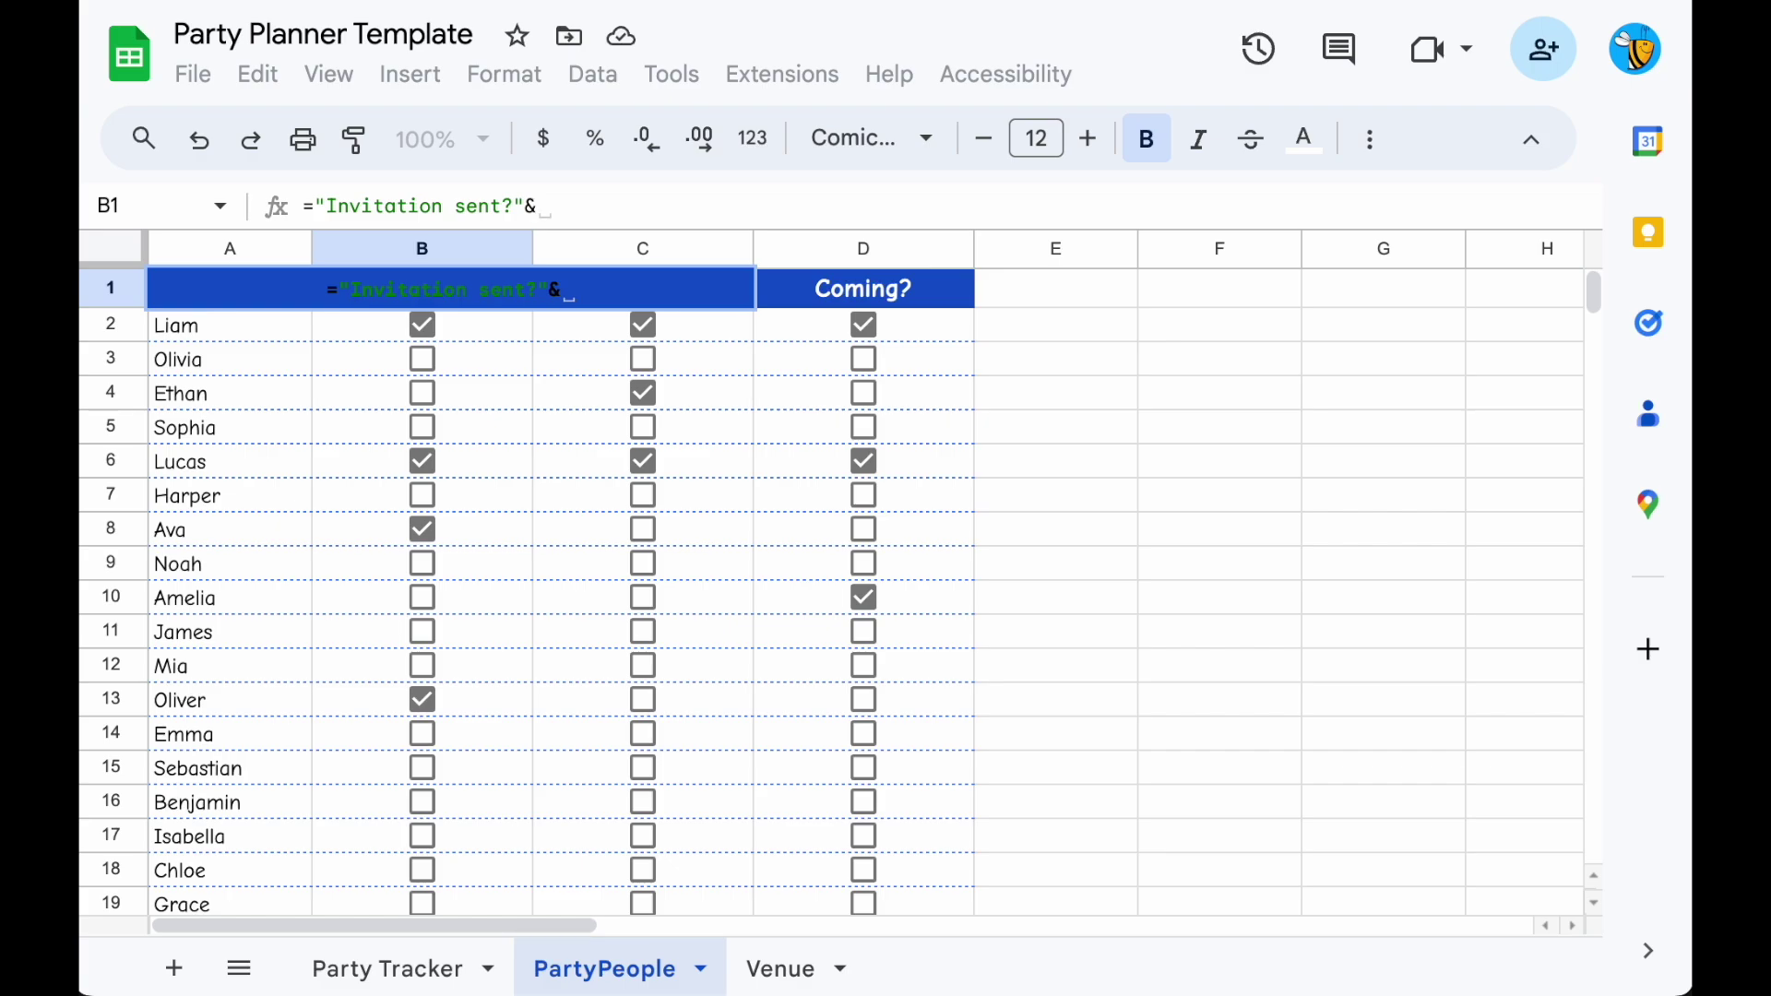
Complete the B1 header formula with a count of ticked boxes and a space after the question mark: ="Invitation sent? "&countif(B2:B21,TRUE).
type("count")
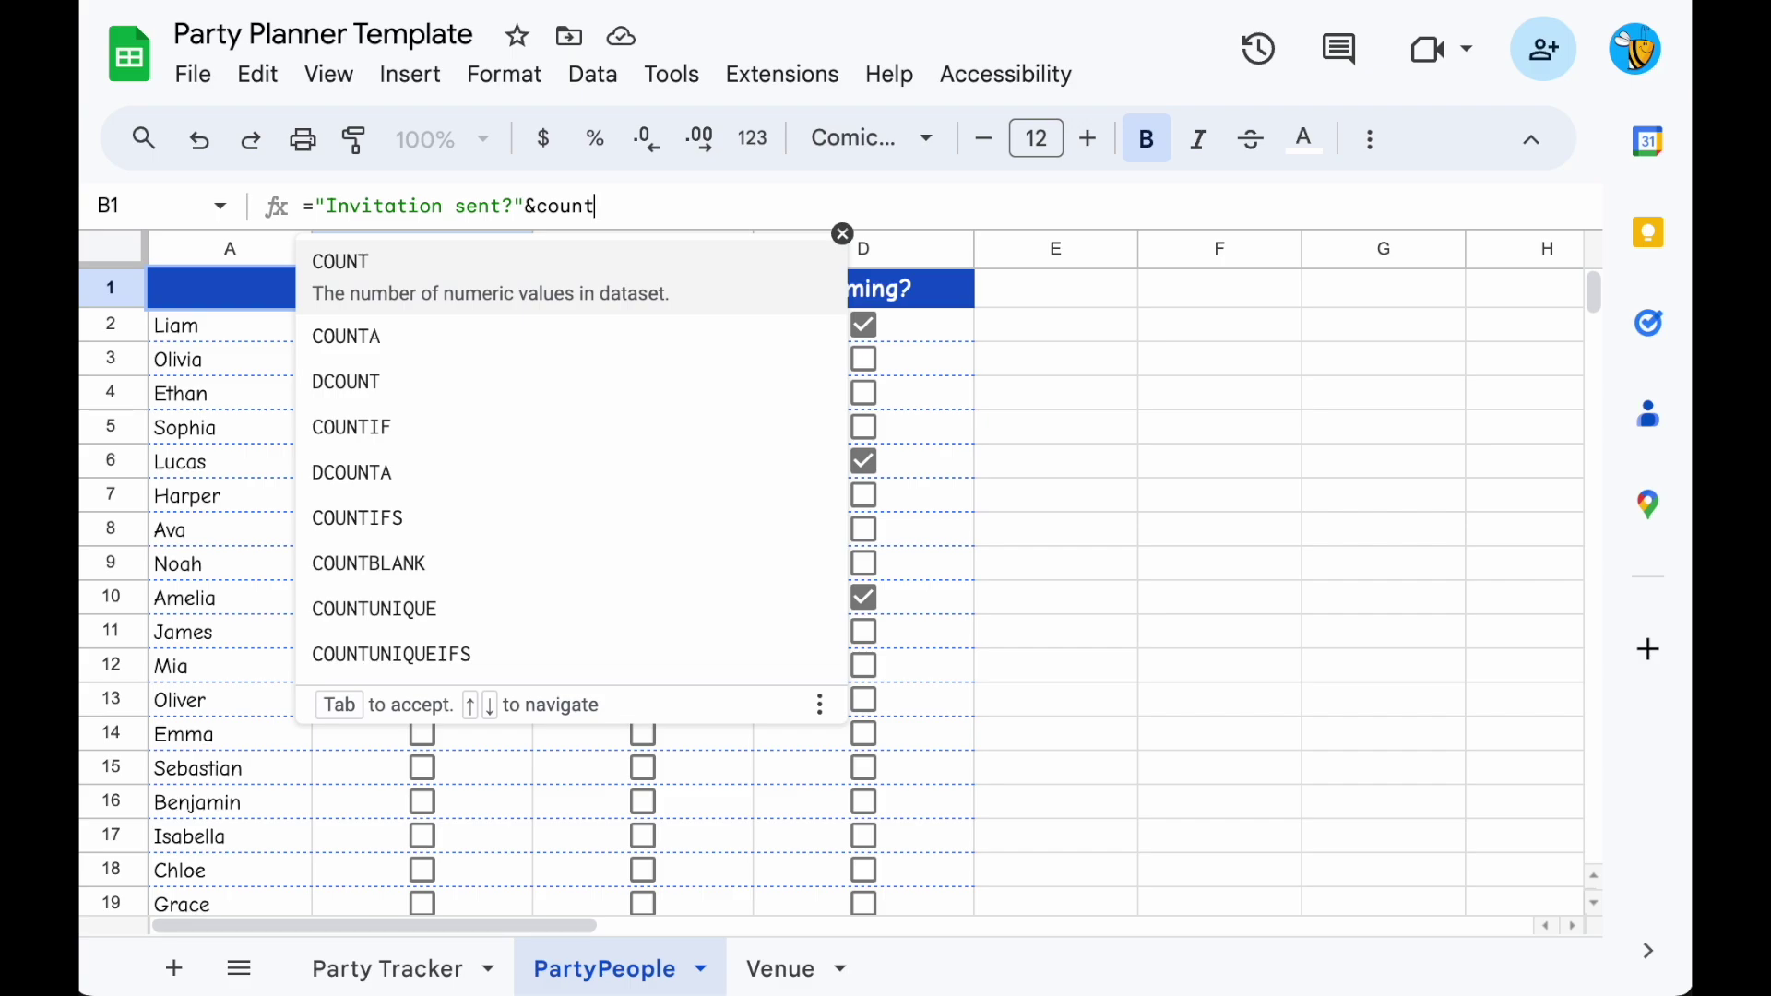
type("i")
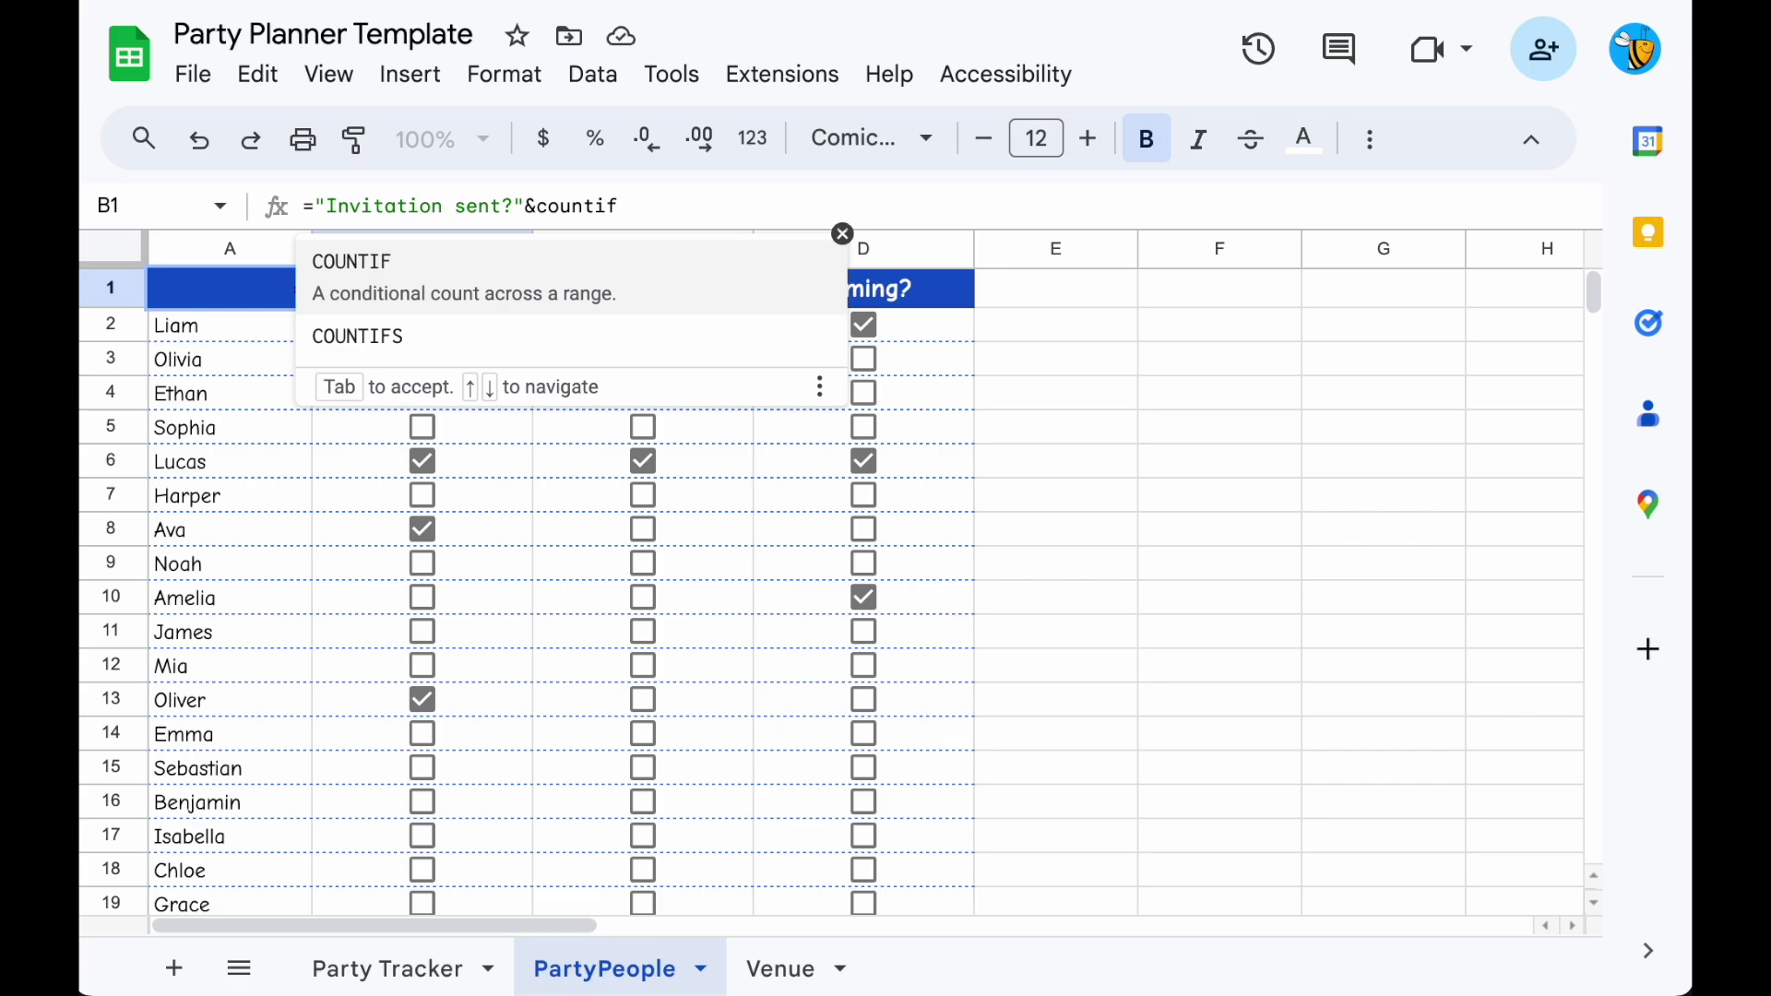
type("f(")
left_click(349, 335)
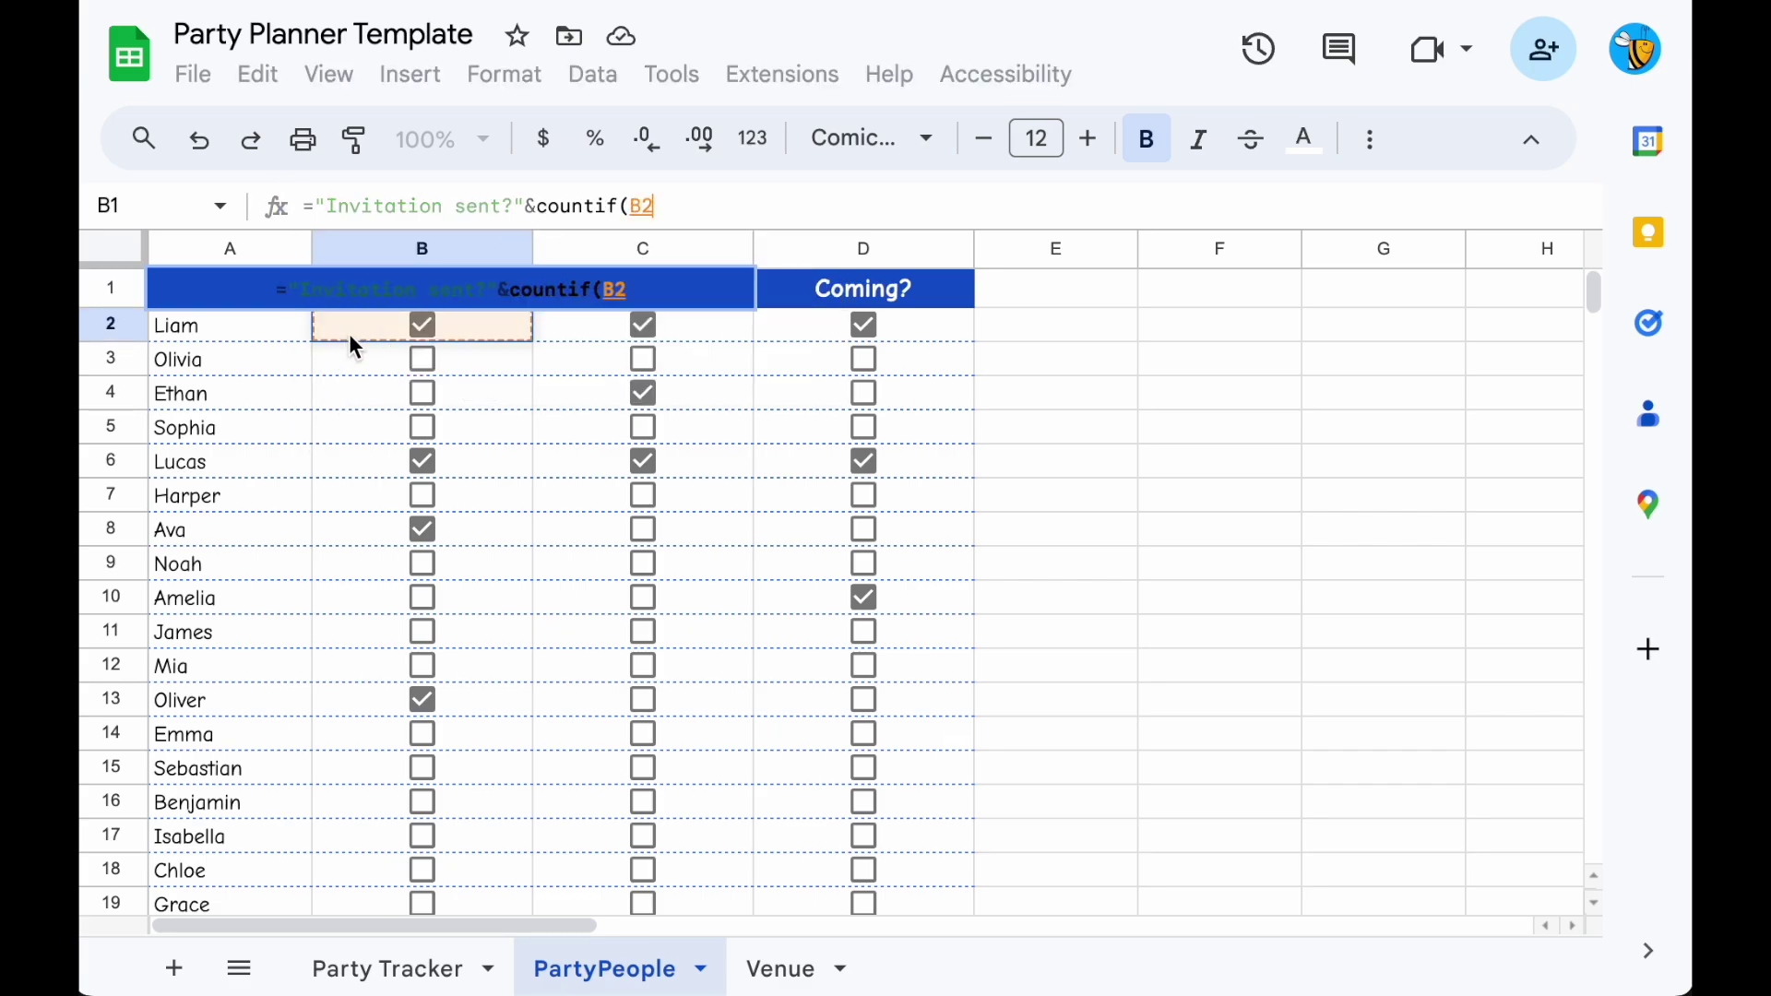
left_click(370, 673, "shift")
scroll(369, 680, "down", 10)
scroll(384, 553, "up", 5)
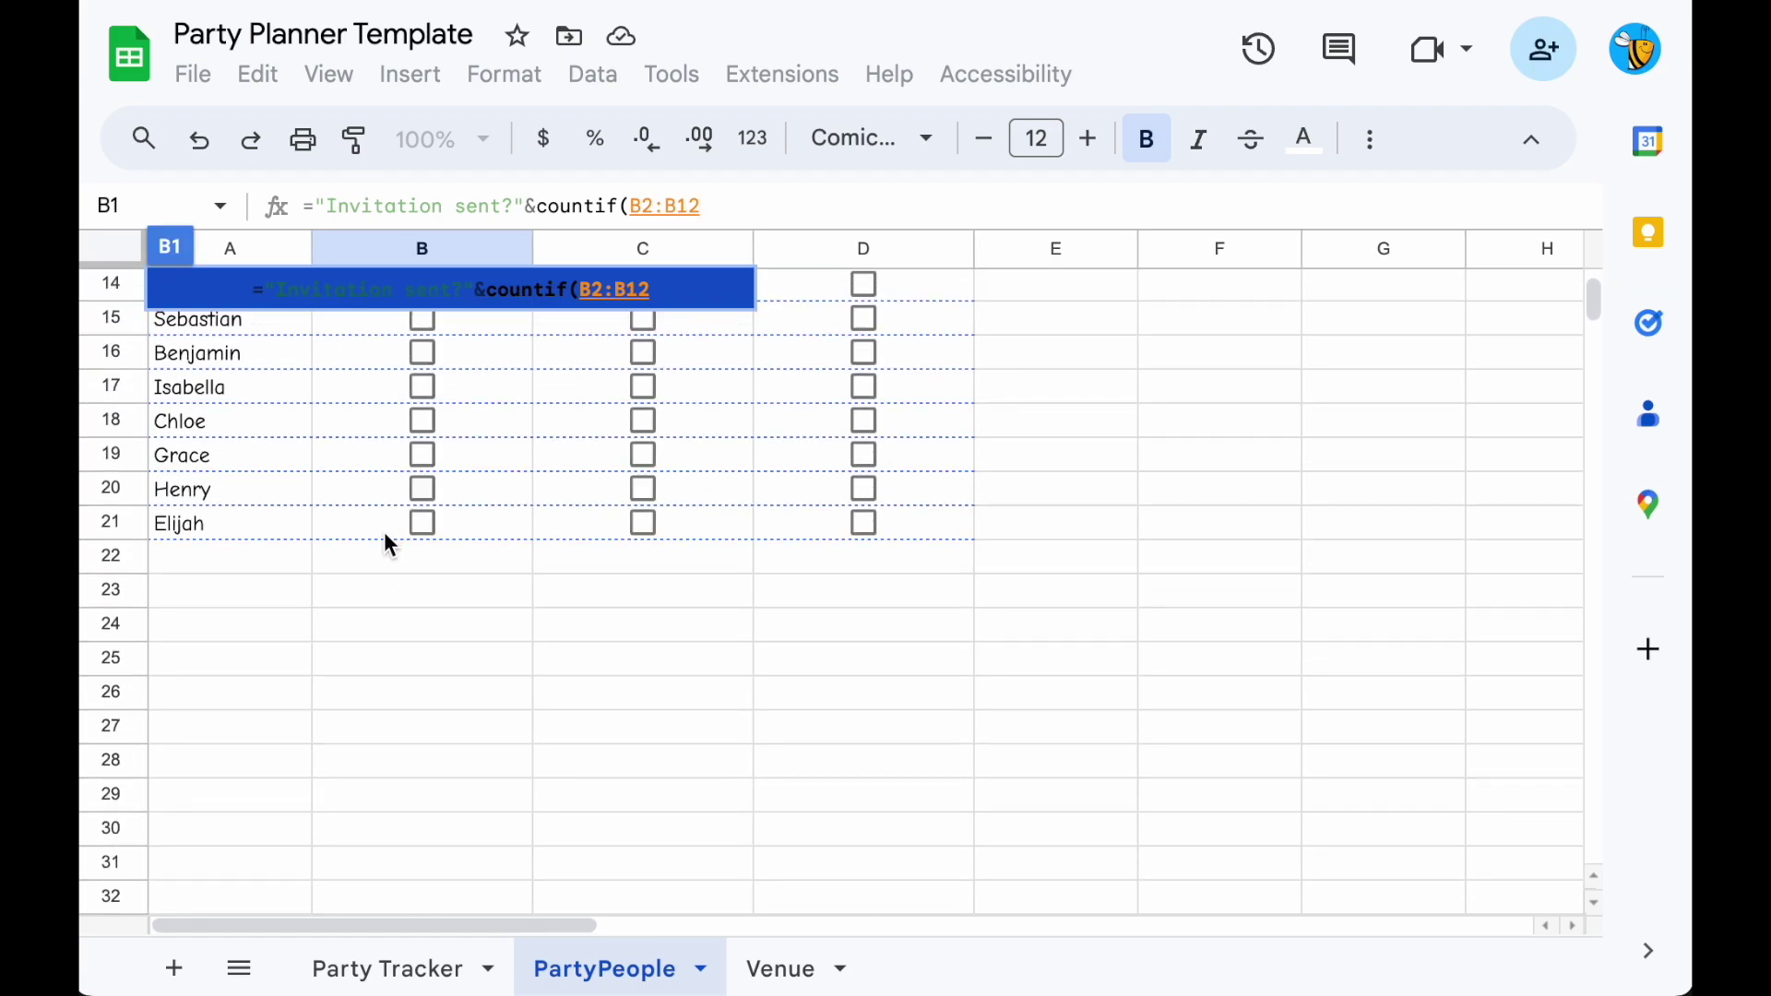
left_click(385, 537, "shift")
scroll(385, 537, "up", 5)
type(", ")
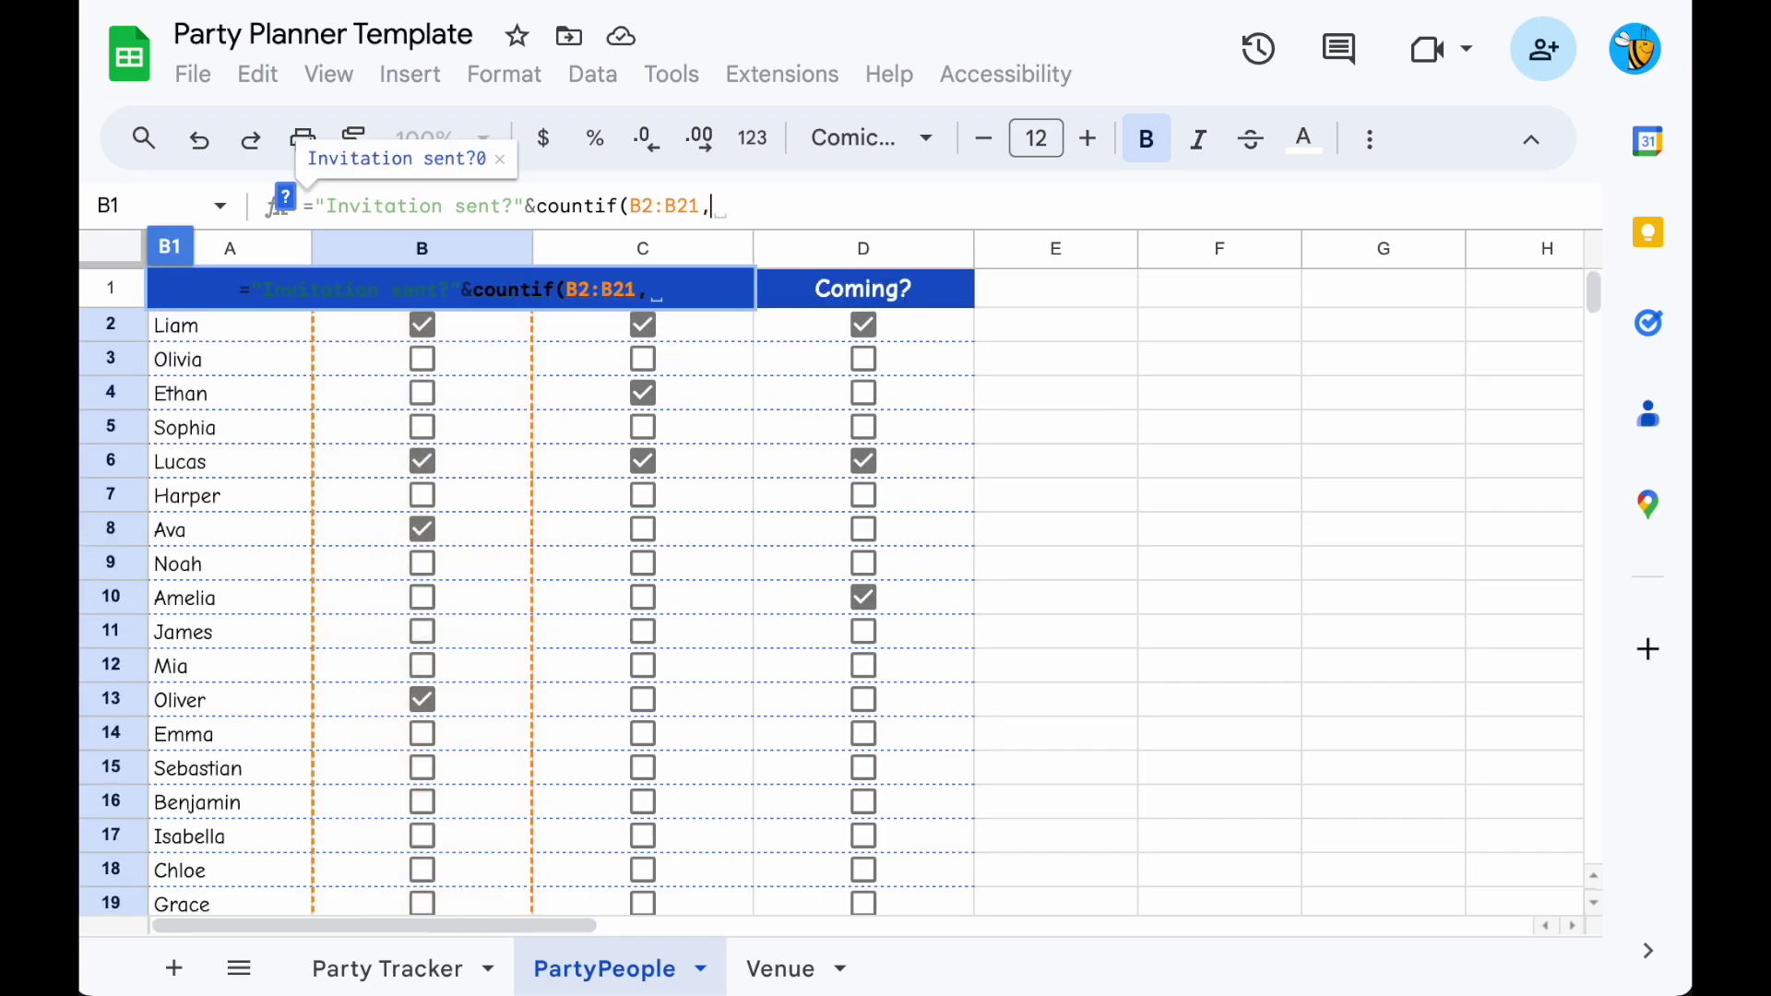
type("TRUE")
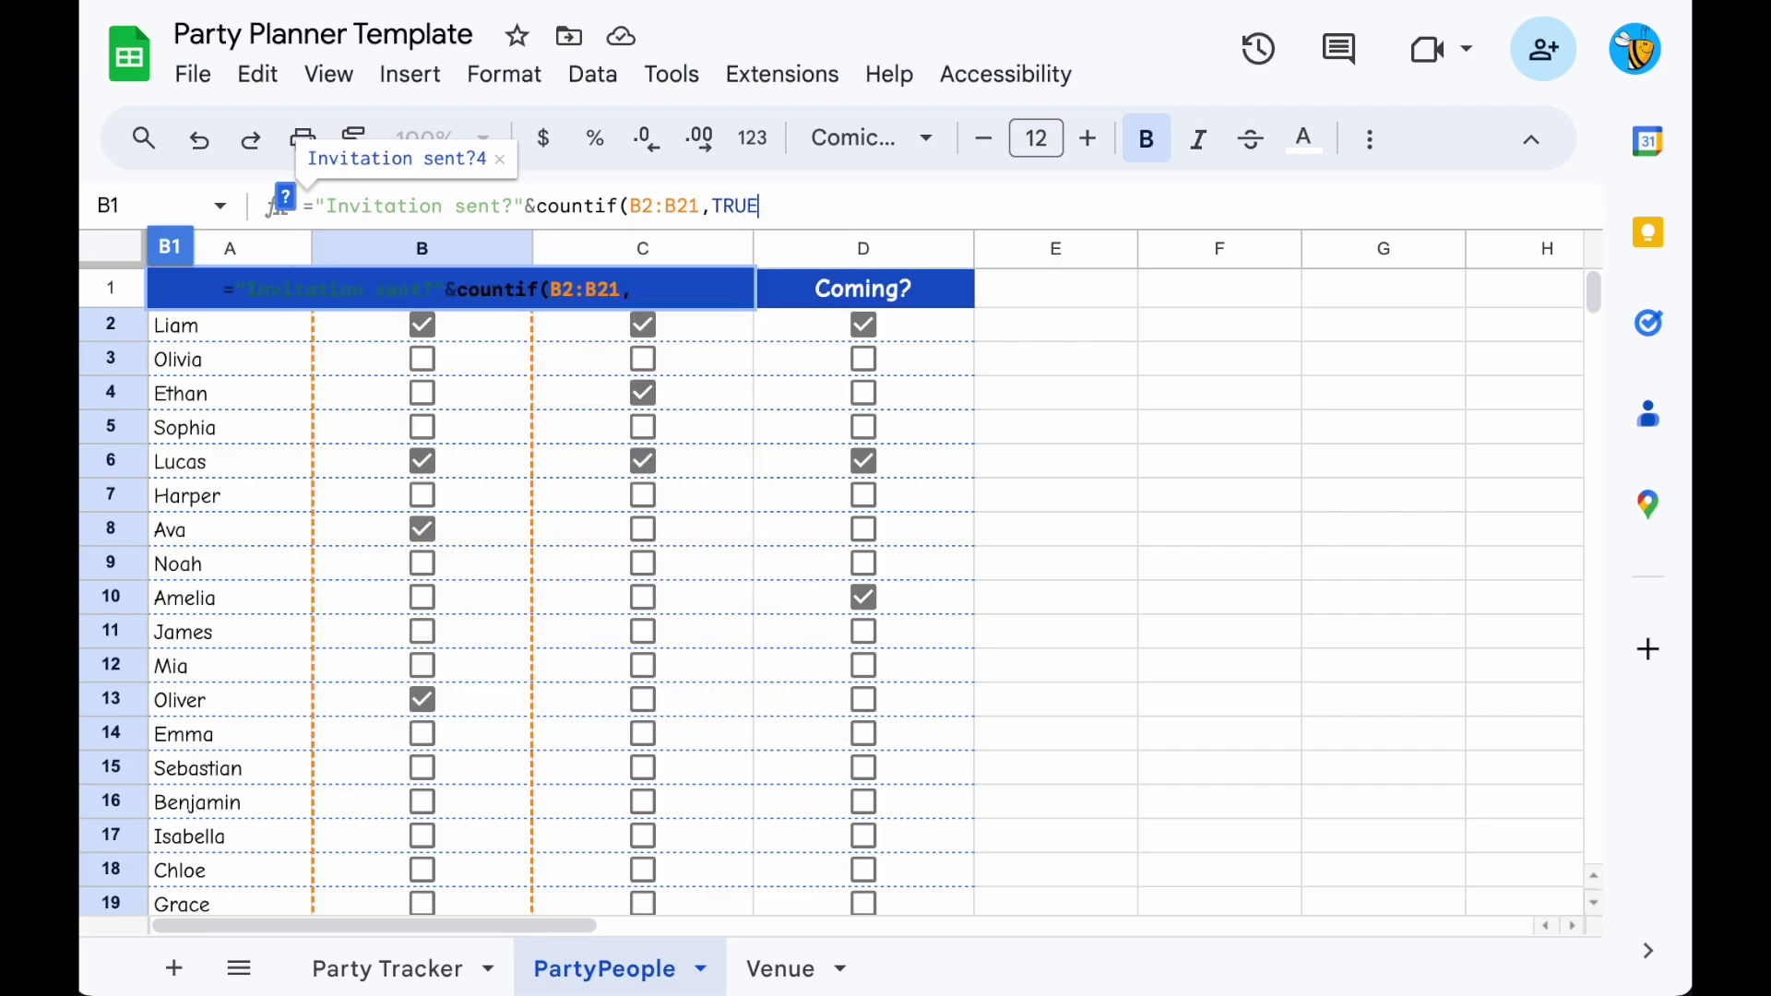
type(")")
key("Return")
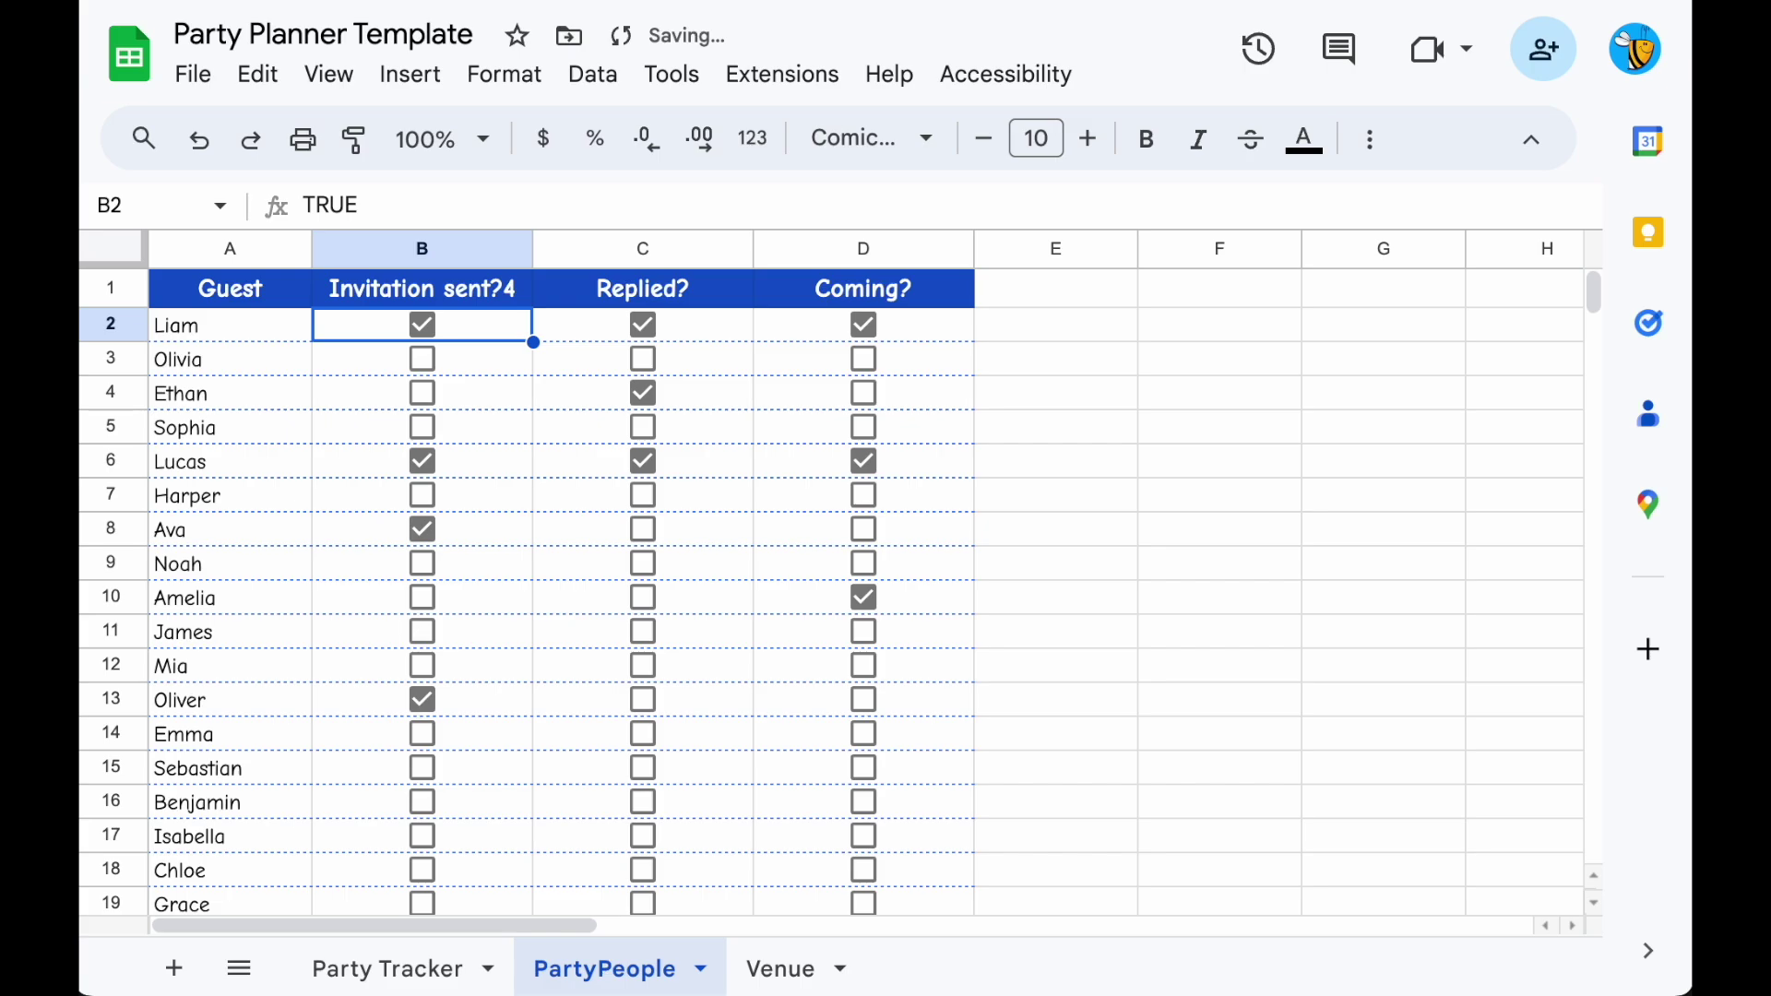
left_click(421, 289)
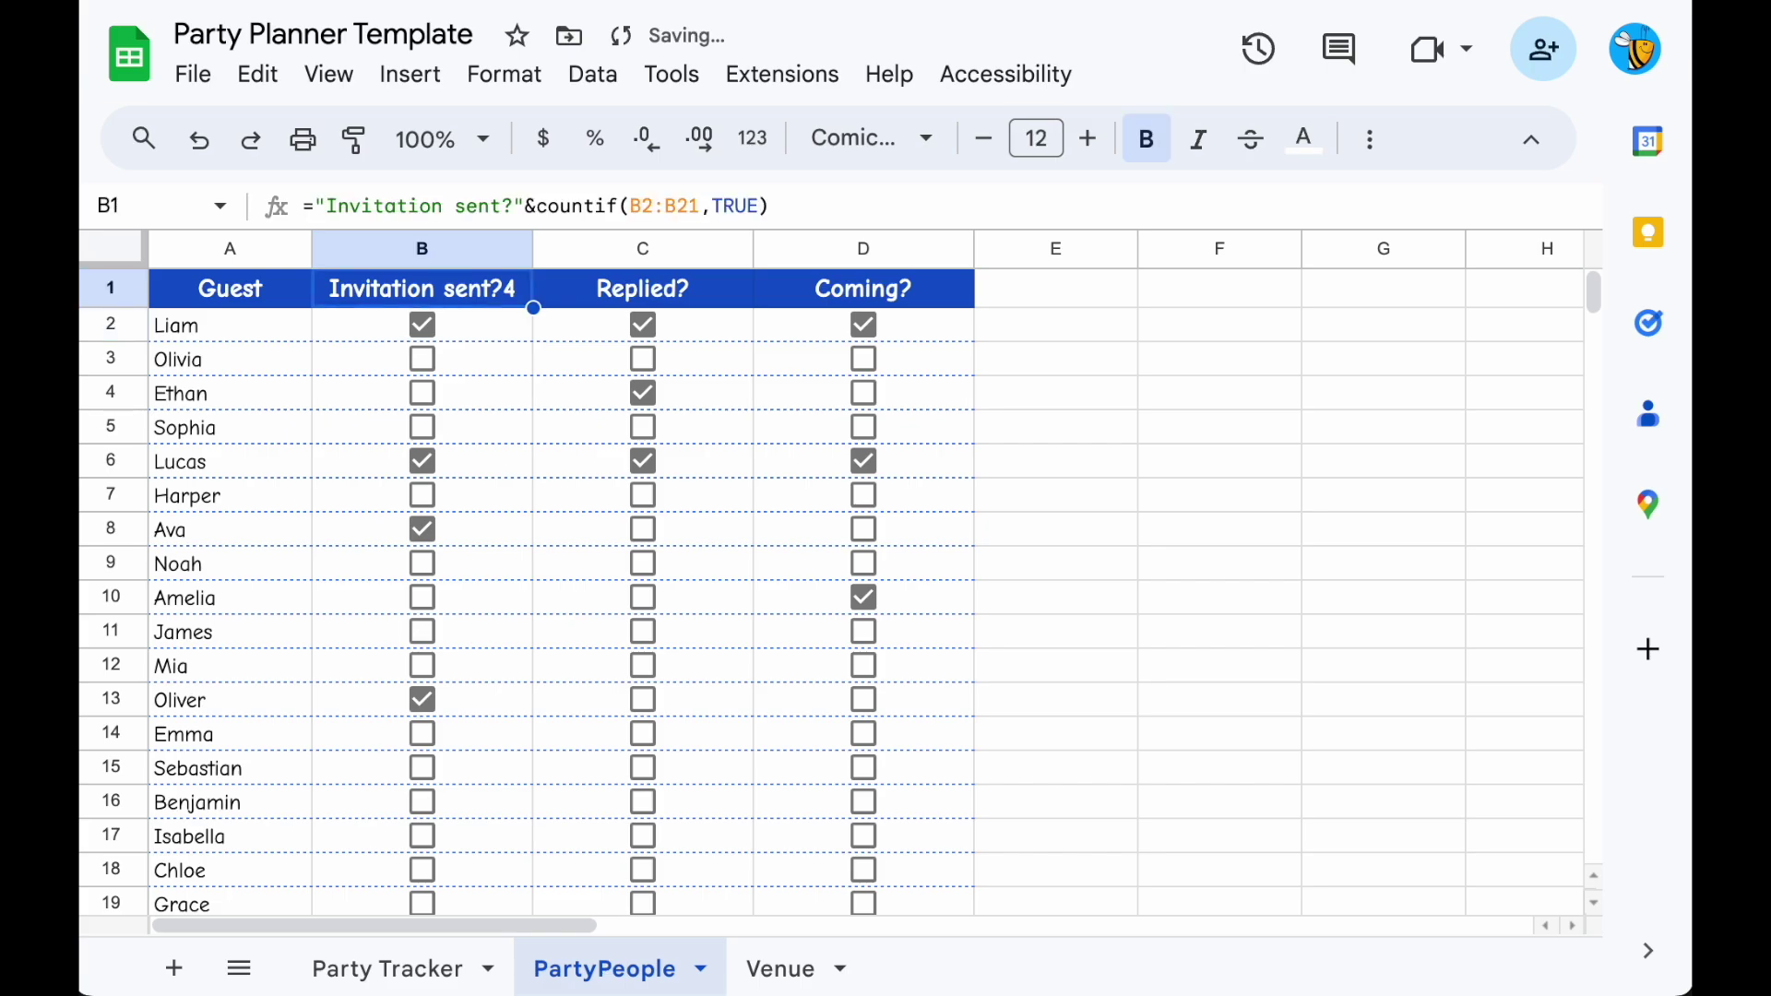
left_click(518, 205)
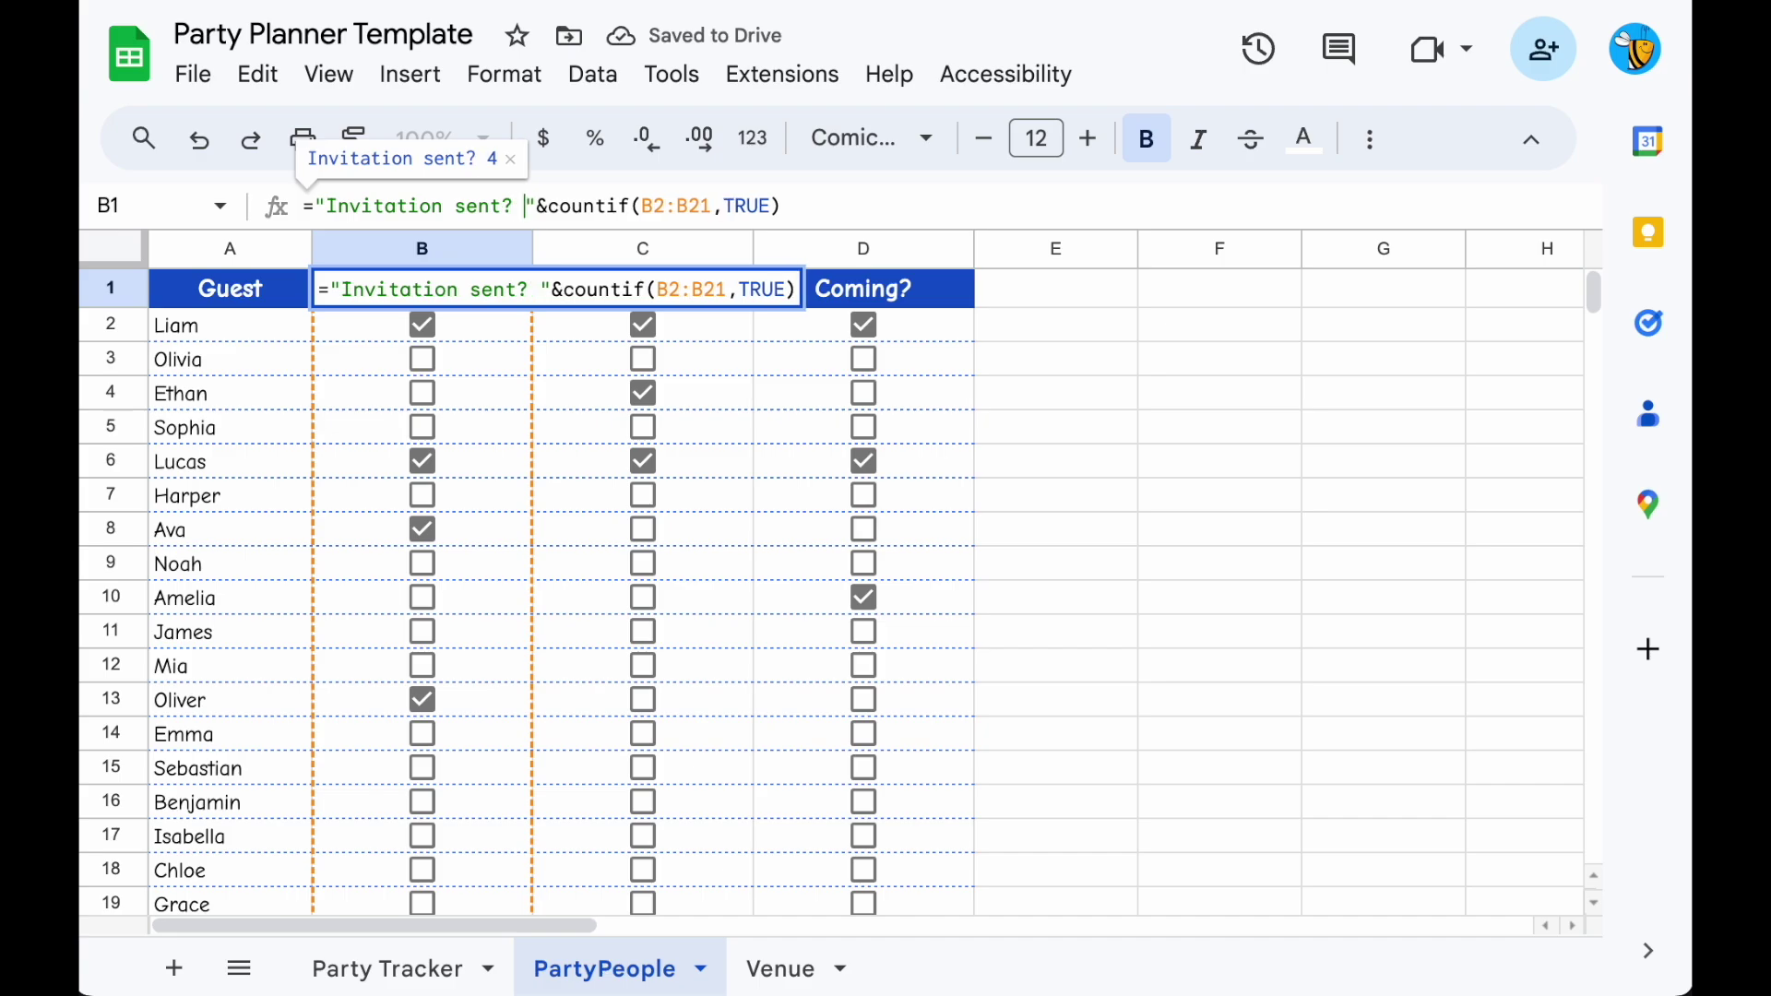
Tick the invitation checkboxes B3, B4, B5, B7, B10, B11 and B12, and untick B8.
left_click(422, 427)
left_click(422, 393)
left_click(422, 359)
left_click(423, 495)
left_click(422, 598)
left_click(422, 631)
left_click(421, 666)
left_click(422, 529)
Reuse the count part of the B1 formula in the C1 header as ="Replied? "&countif(B2:B21,TRUE).
key("ctrl+Up")
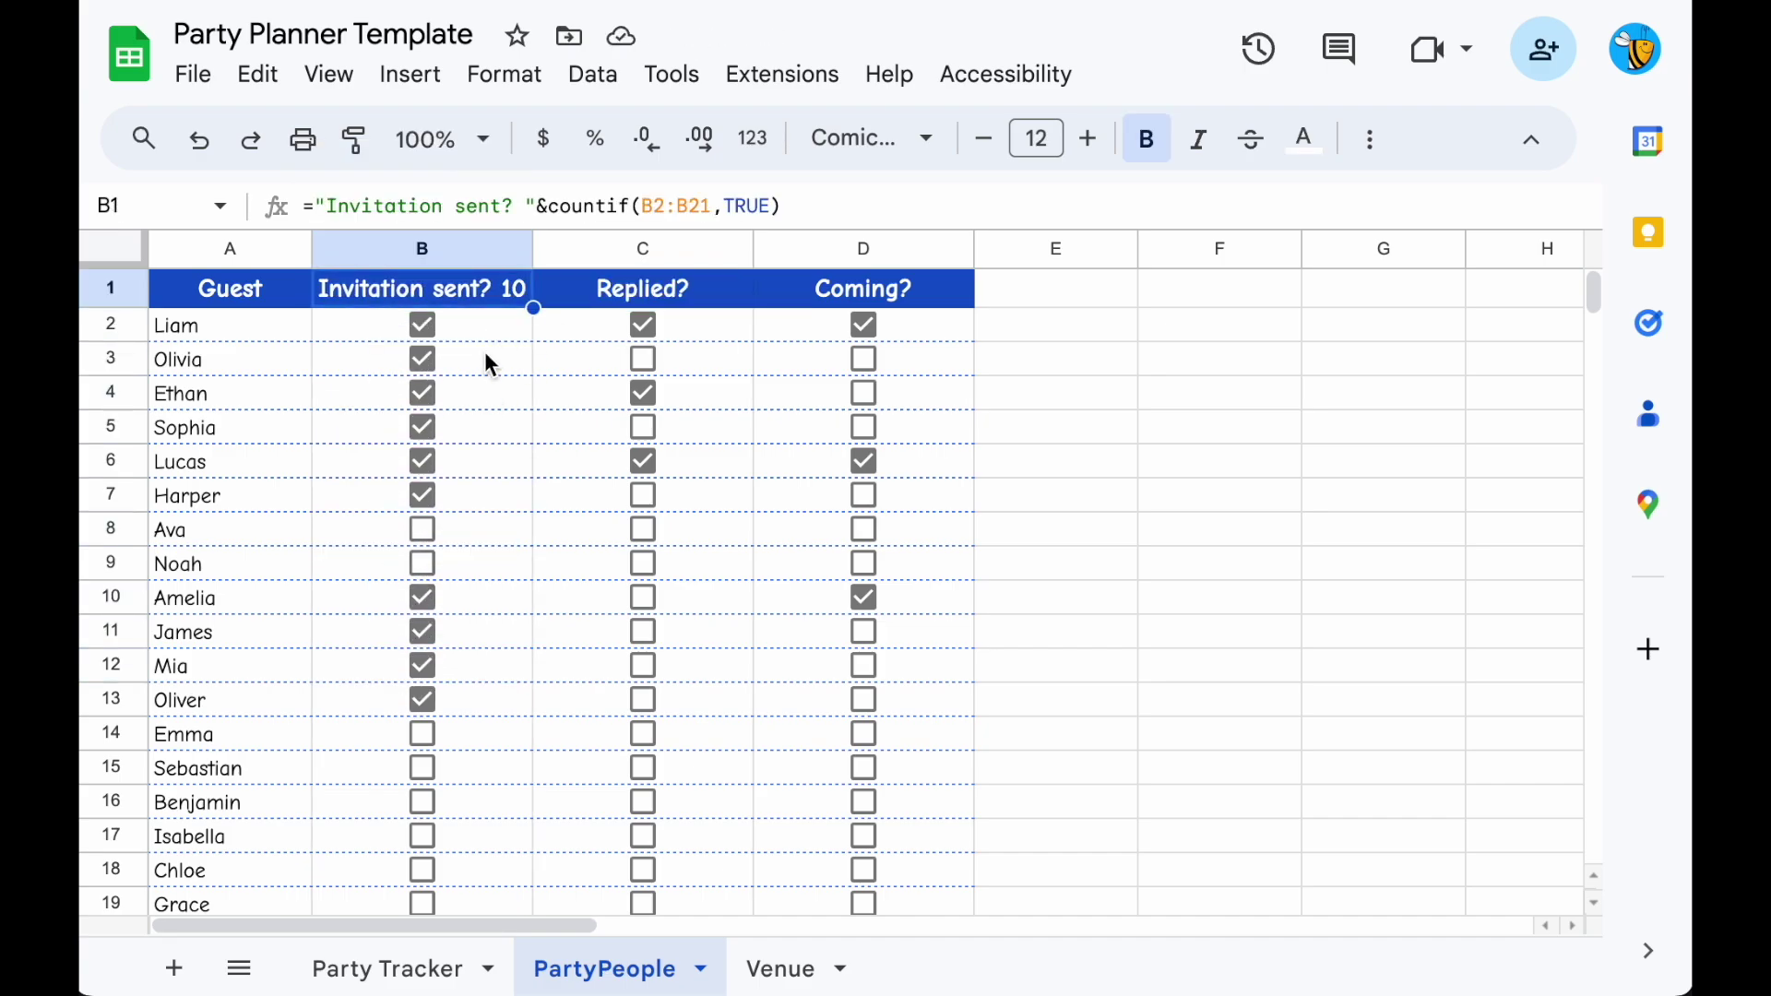
left_click_drag(537, 205, 957, 208)
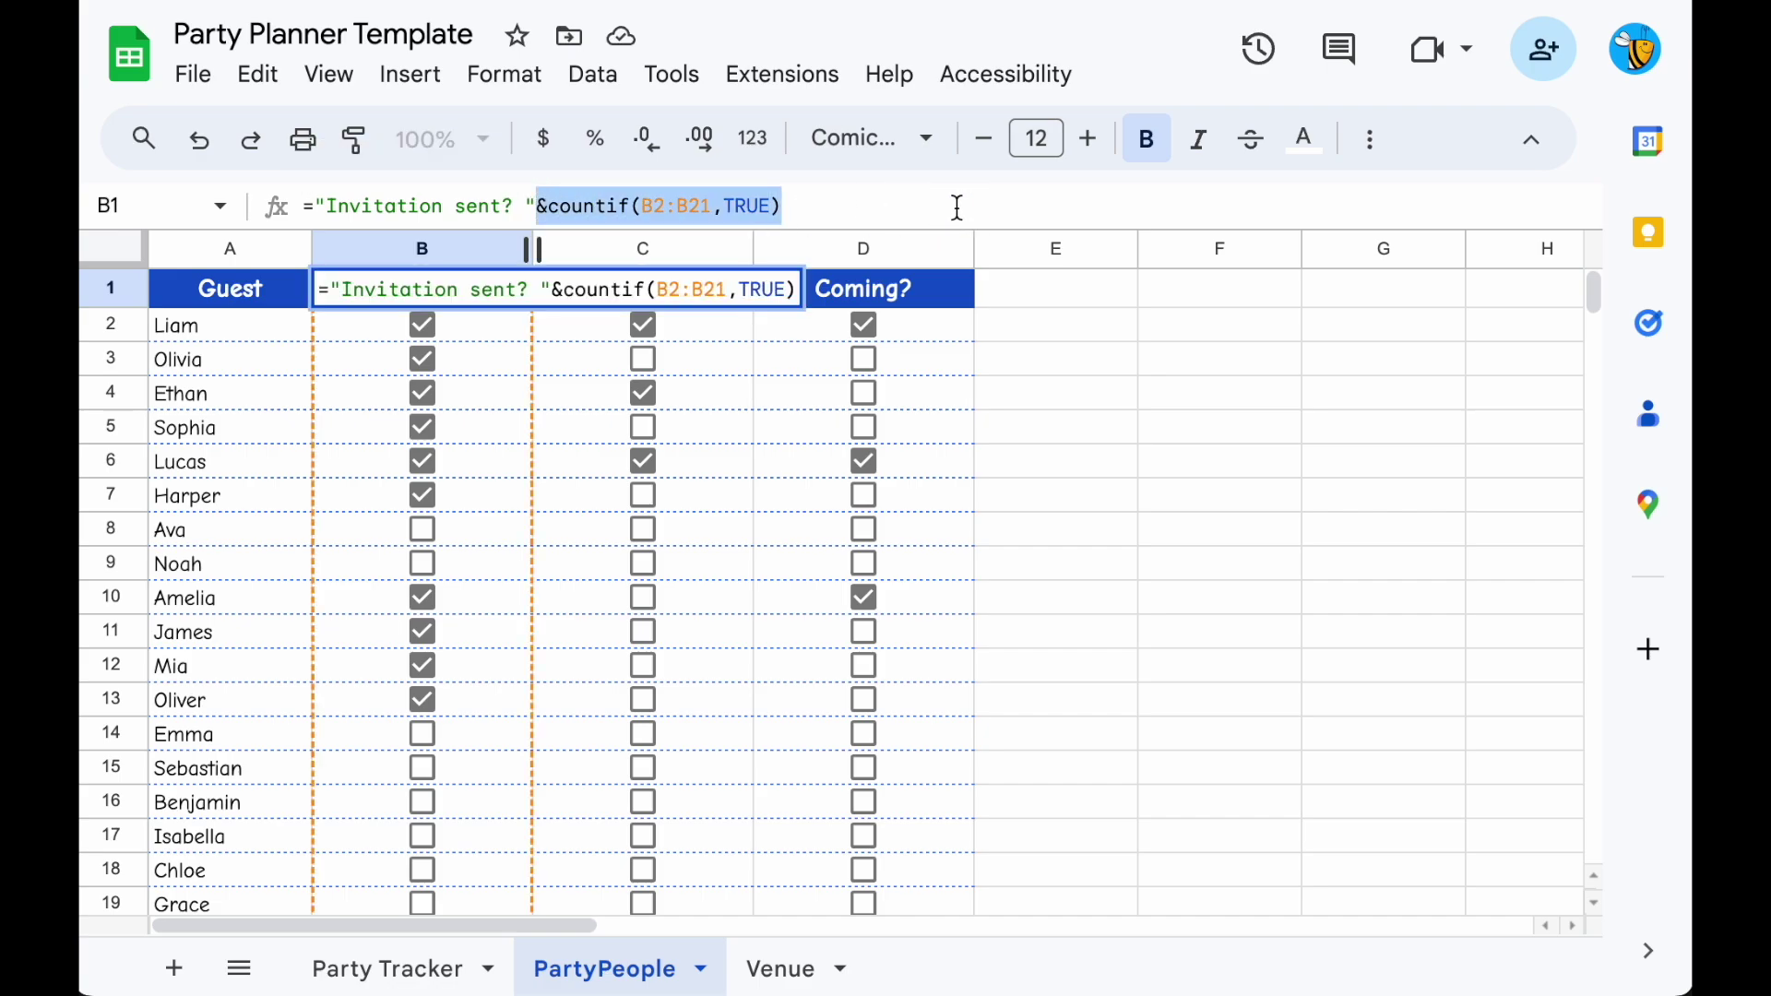
key("Return")
key("Right")
key("Up")
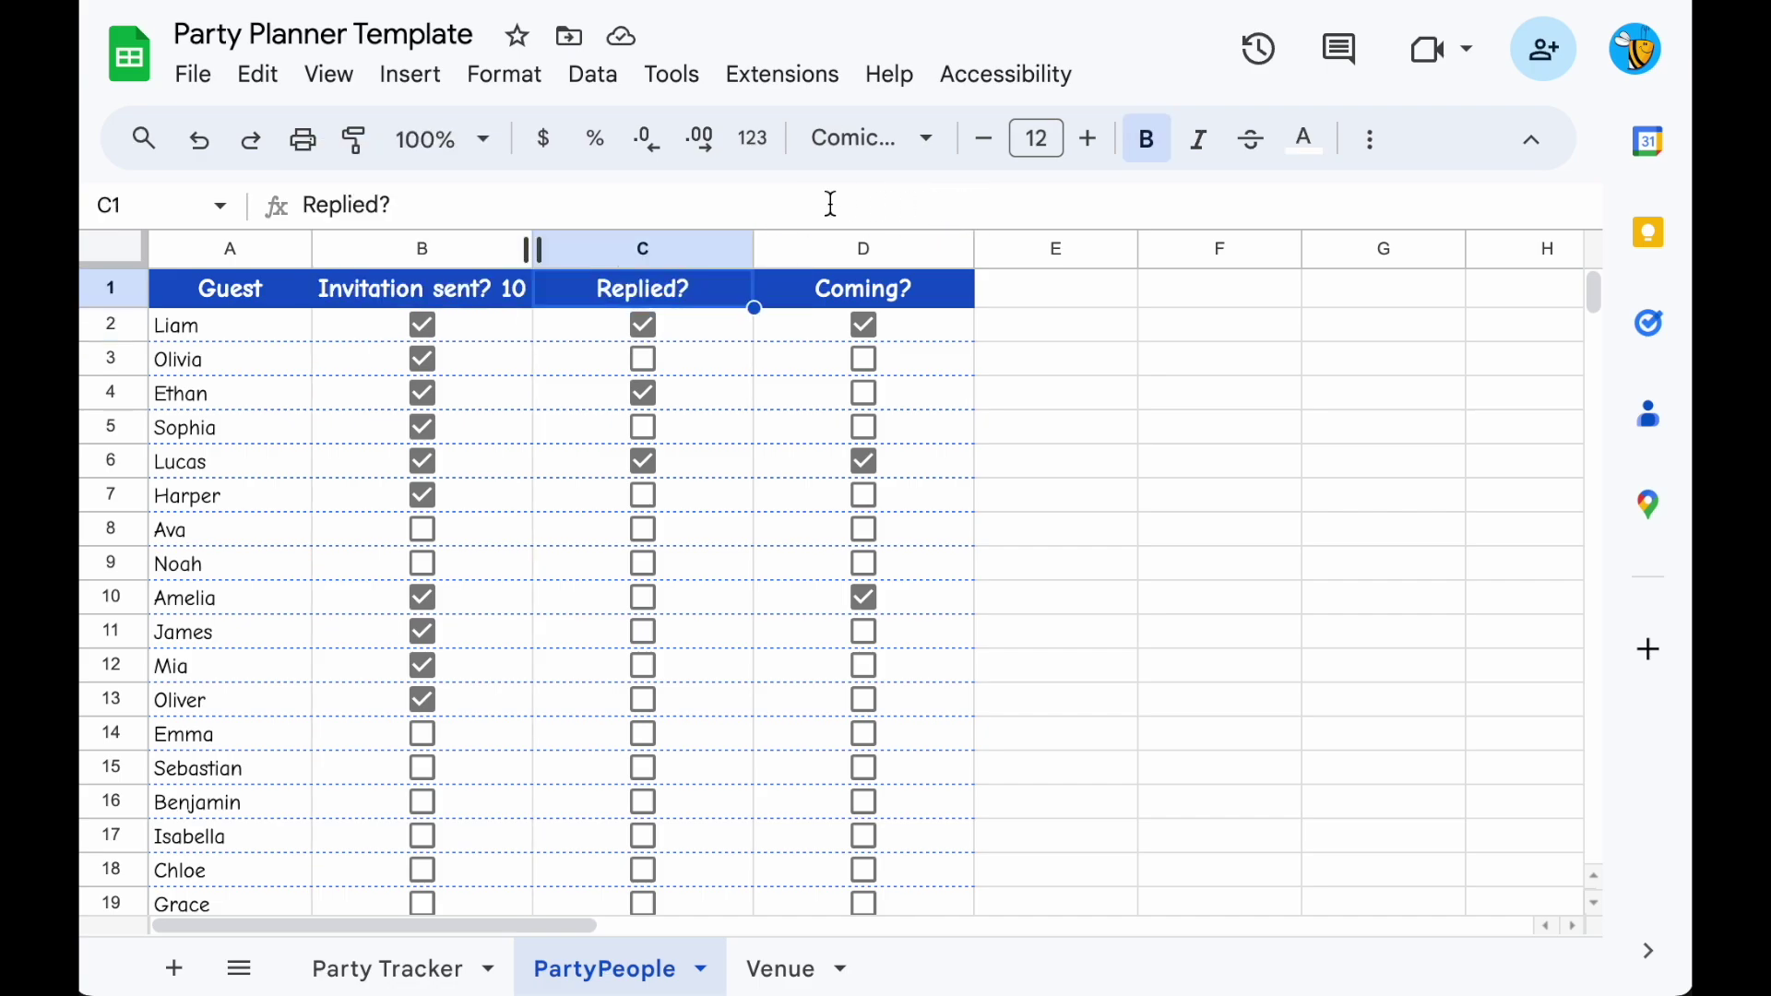
left_click(307, 205)
type("=")
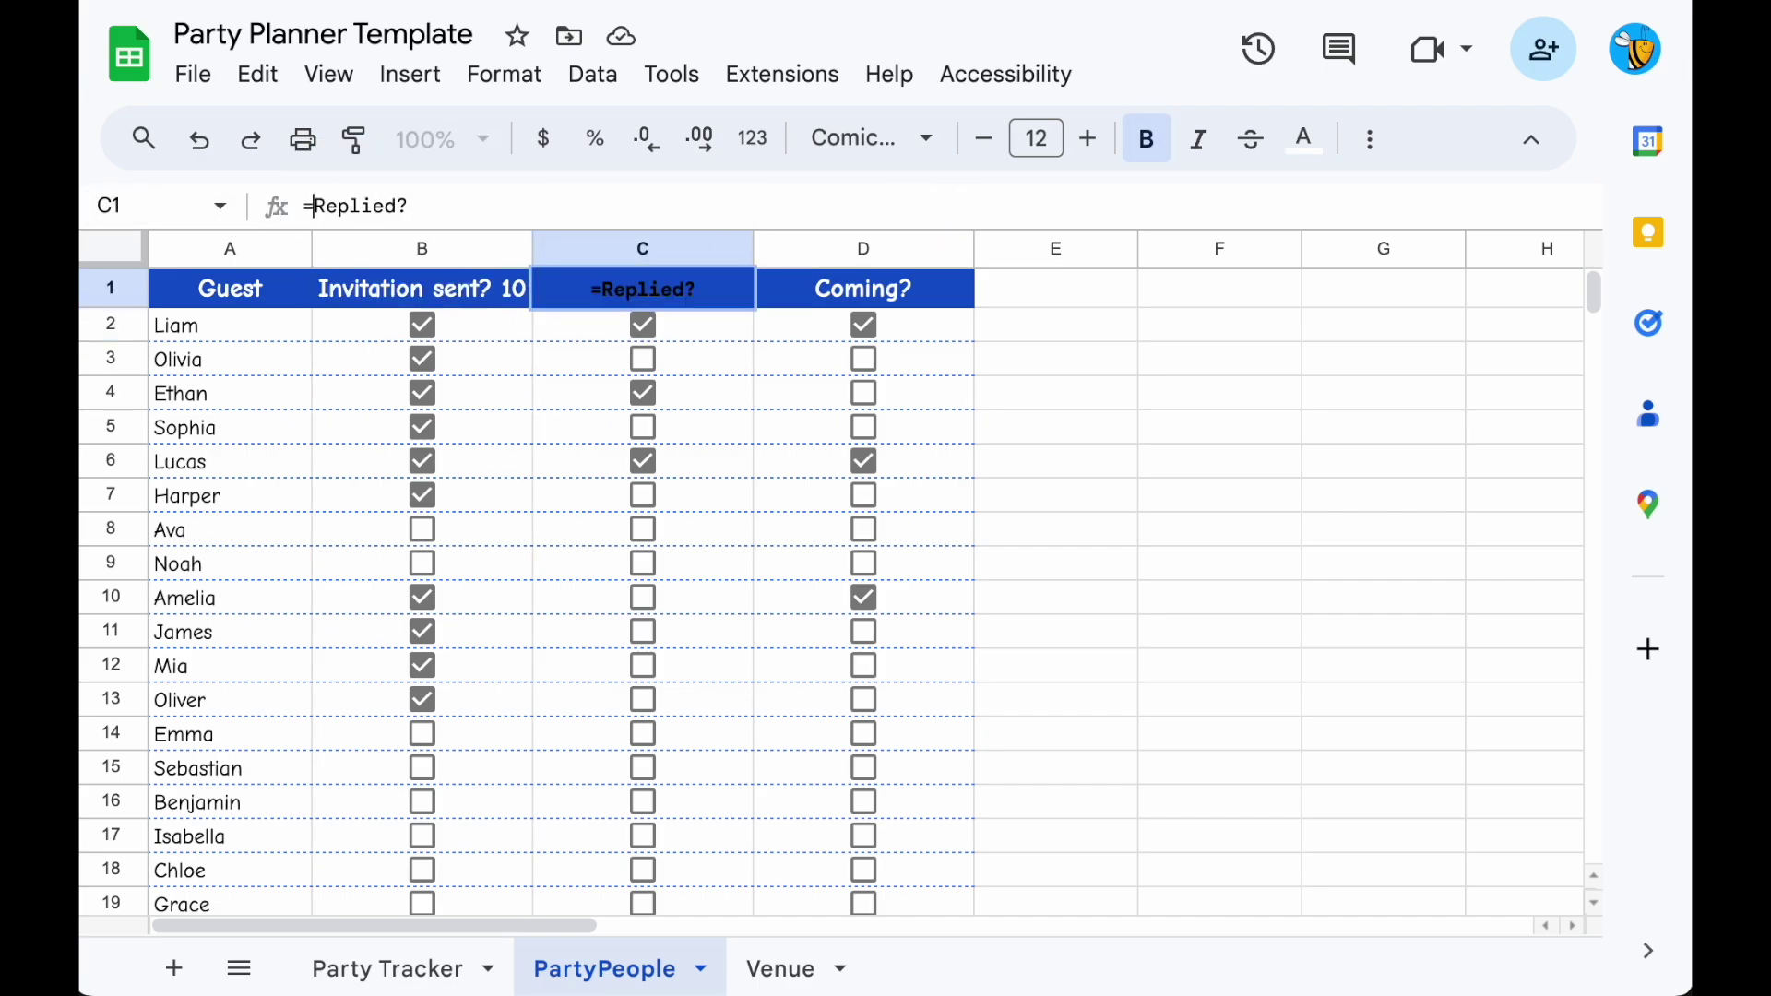
type("\"")
left_click(440, 204)
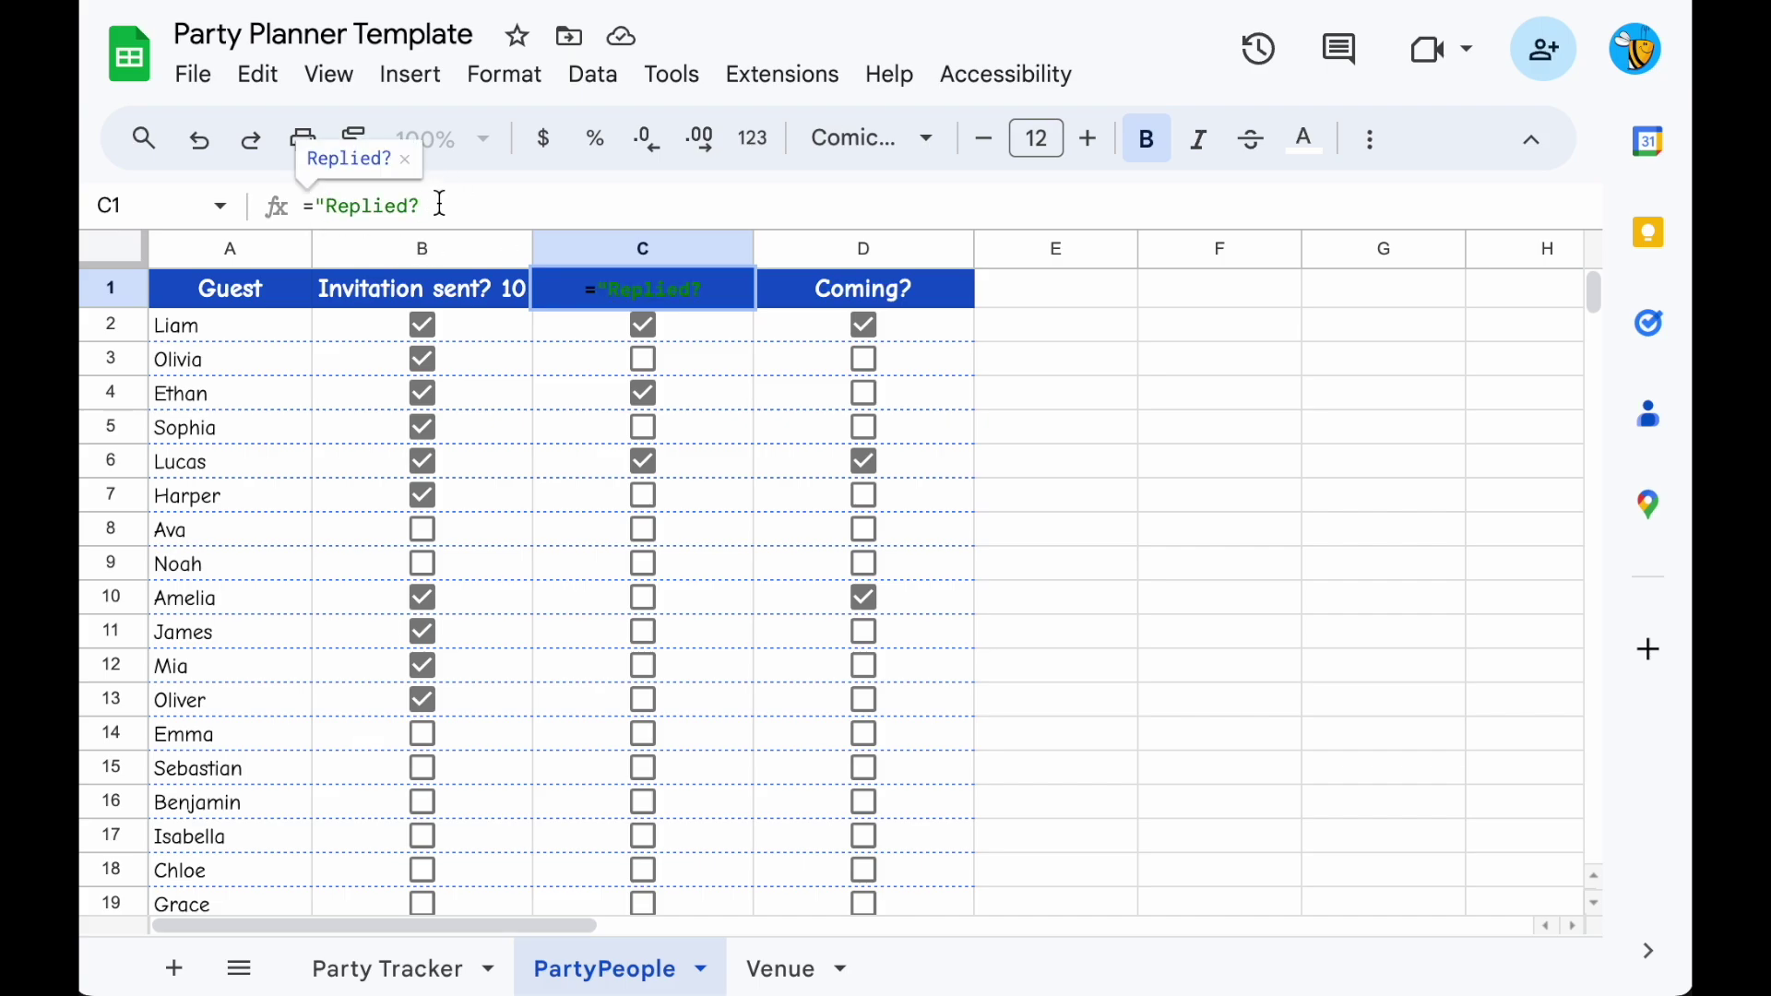
type("\"&countif(B2:B21,TRUE)")
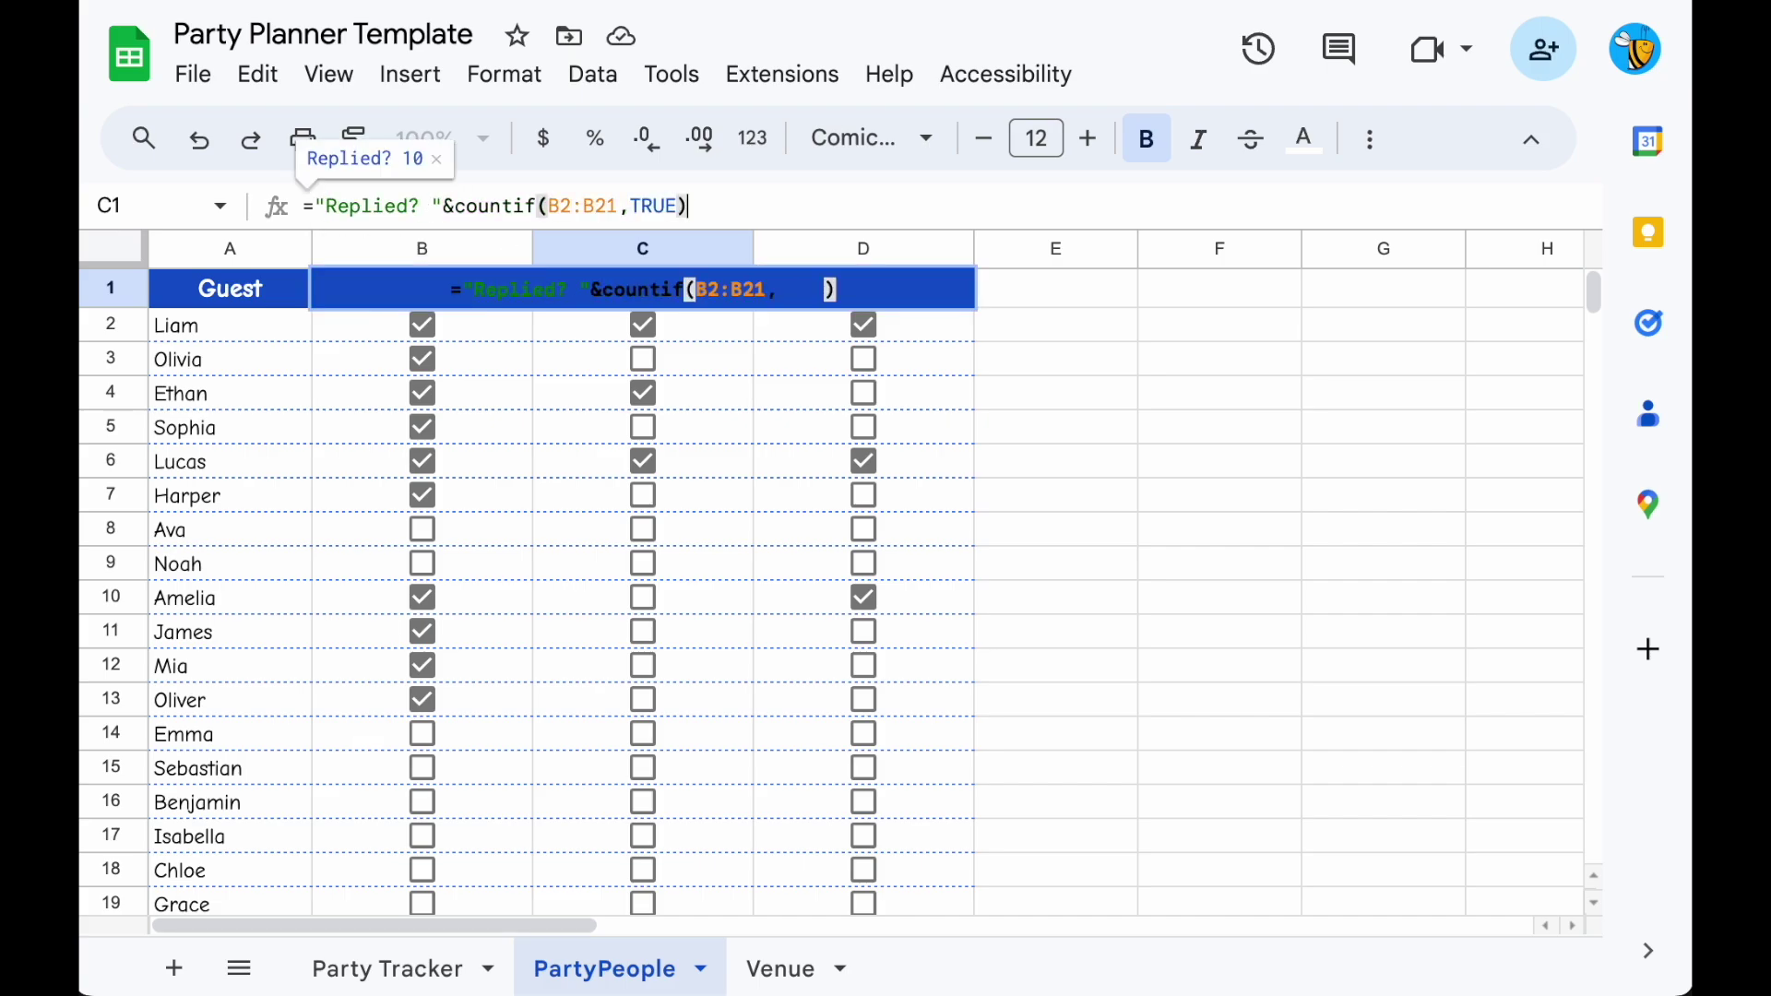
Change the count range in the C1 header formula to C2:C21.
left_click(552, 205)
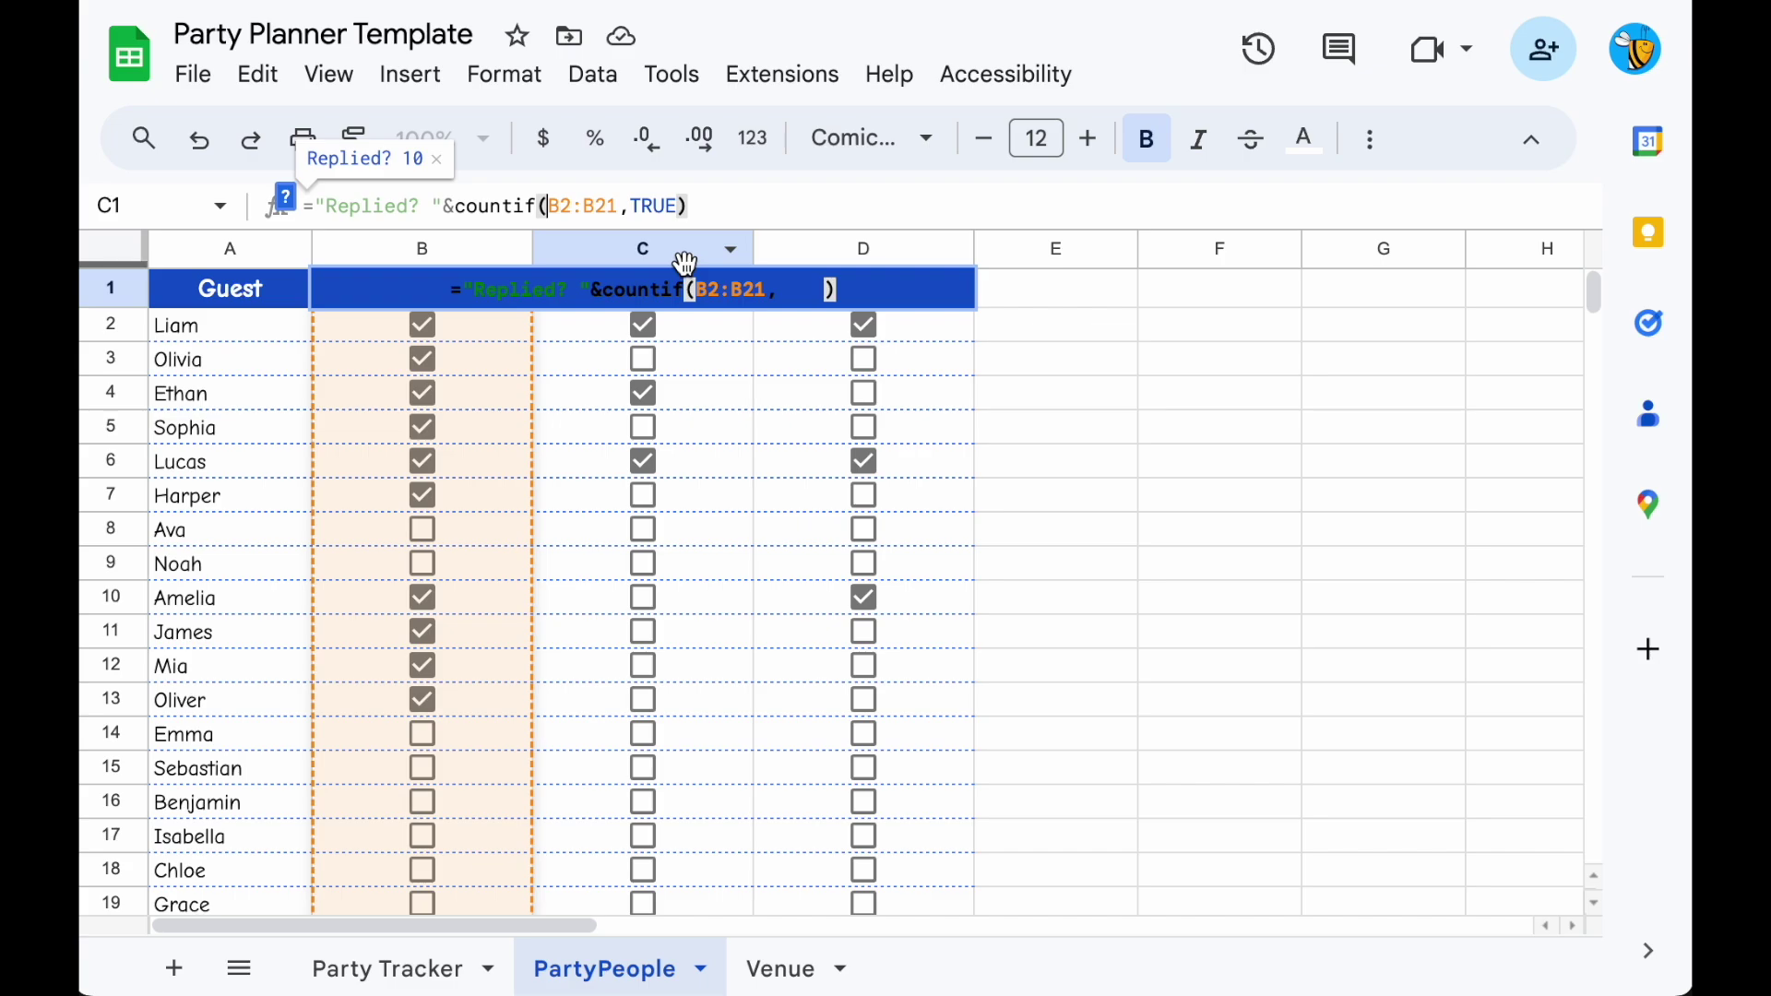
key("Delete")
type("C")
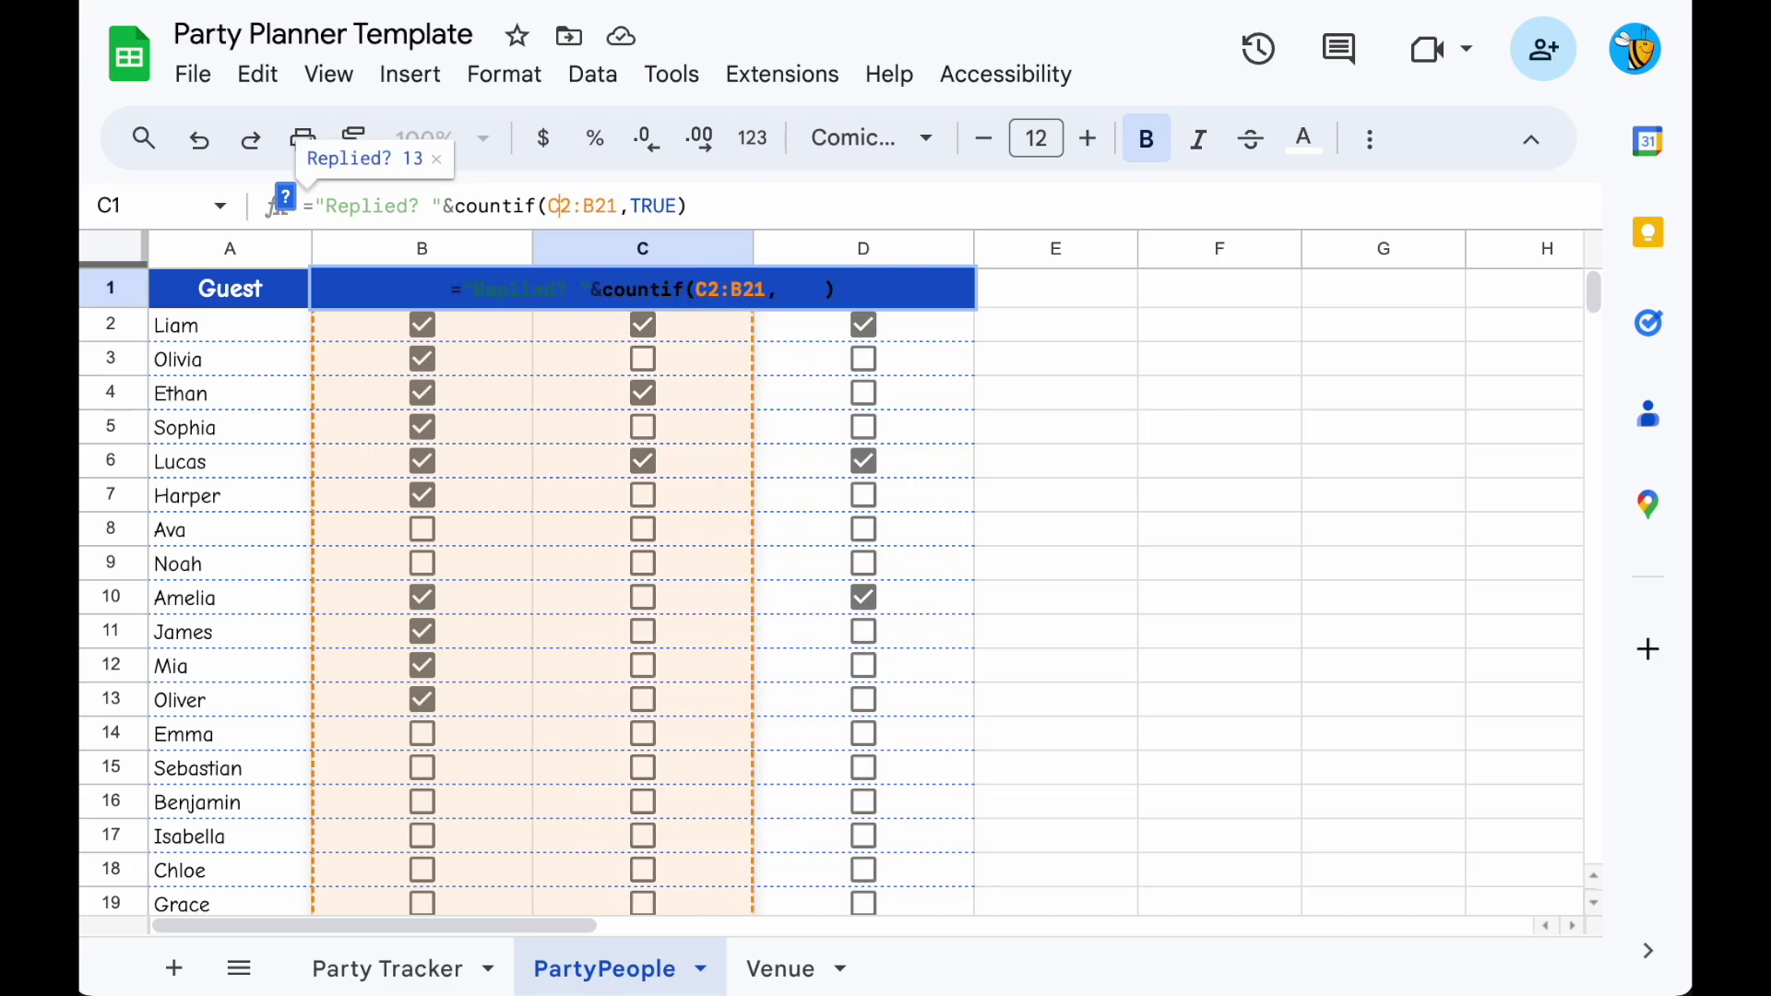
key("BackSpace")
type("C")
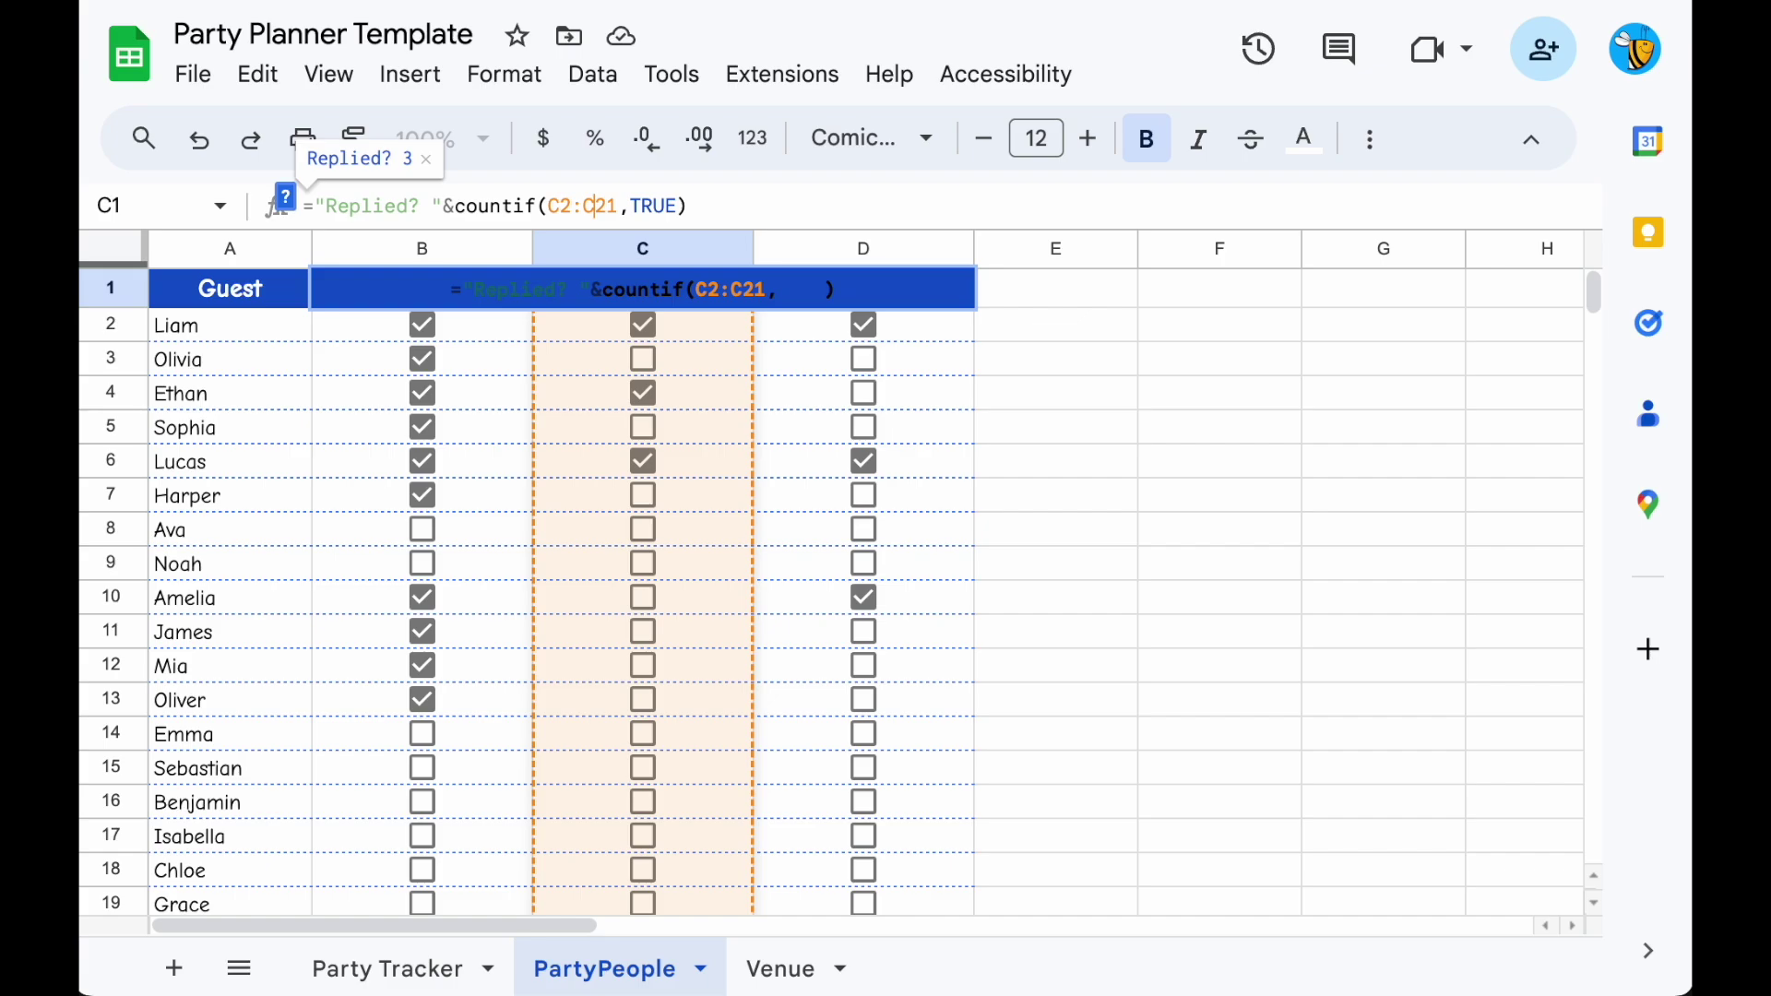
key("Return")
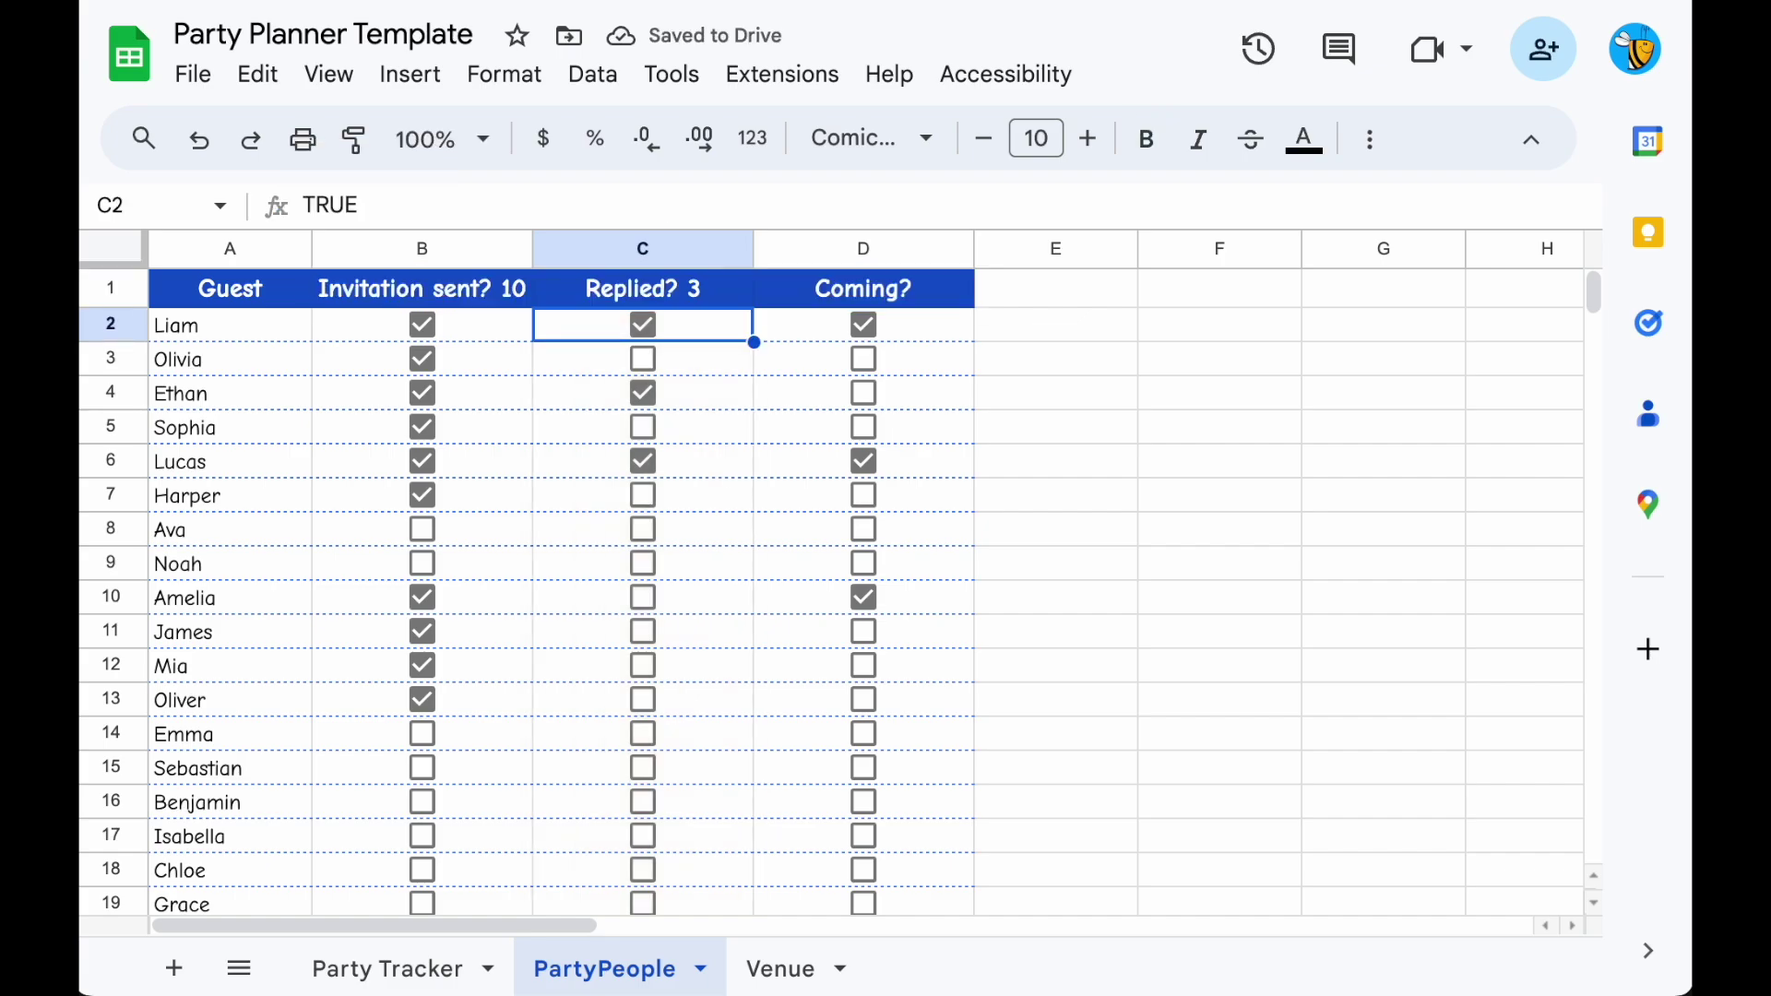
Copy the header formula from C1 into D1 of the guest list.
left_click(643, 288)
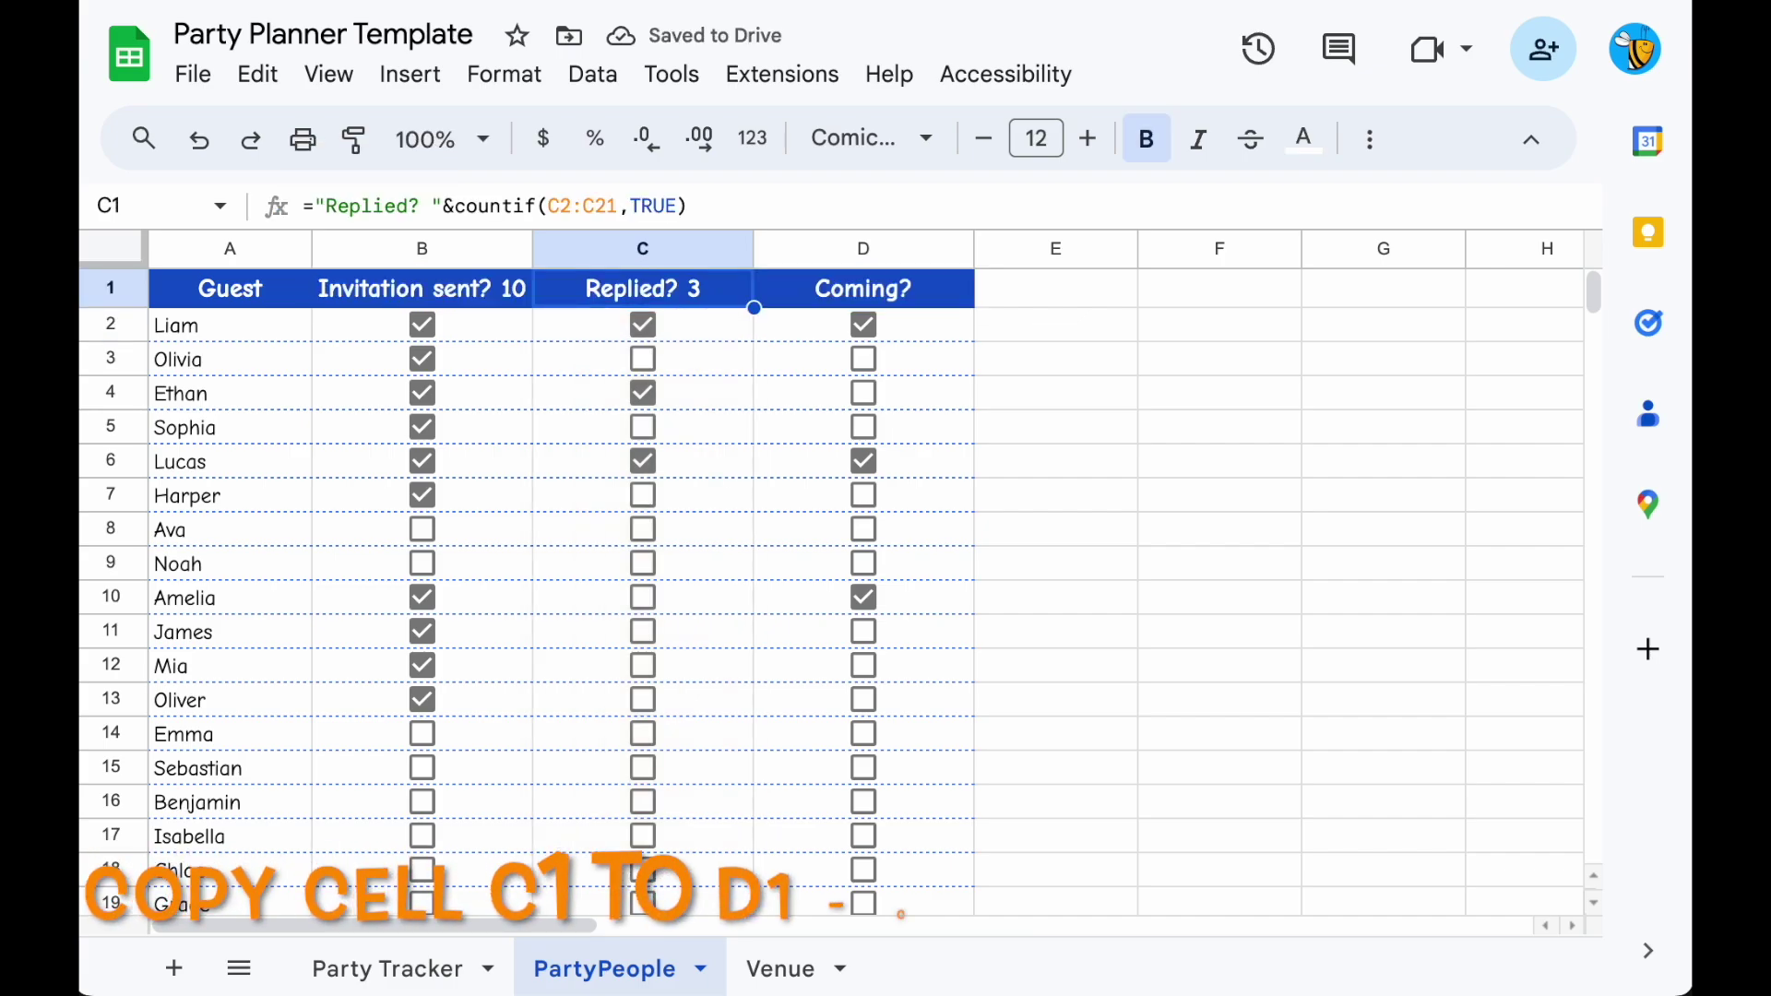
left_click(422, 289)
left_click(643, 289)
key("ctrl+c")
left_click(864, 289)
key("ctrl+v")
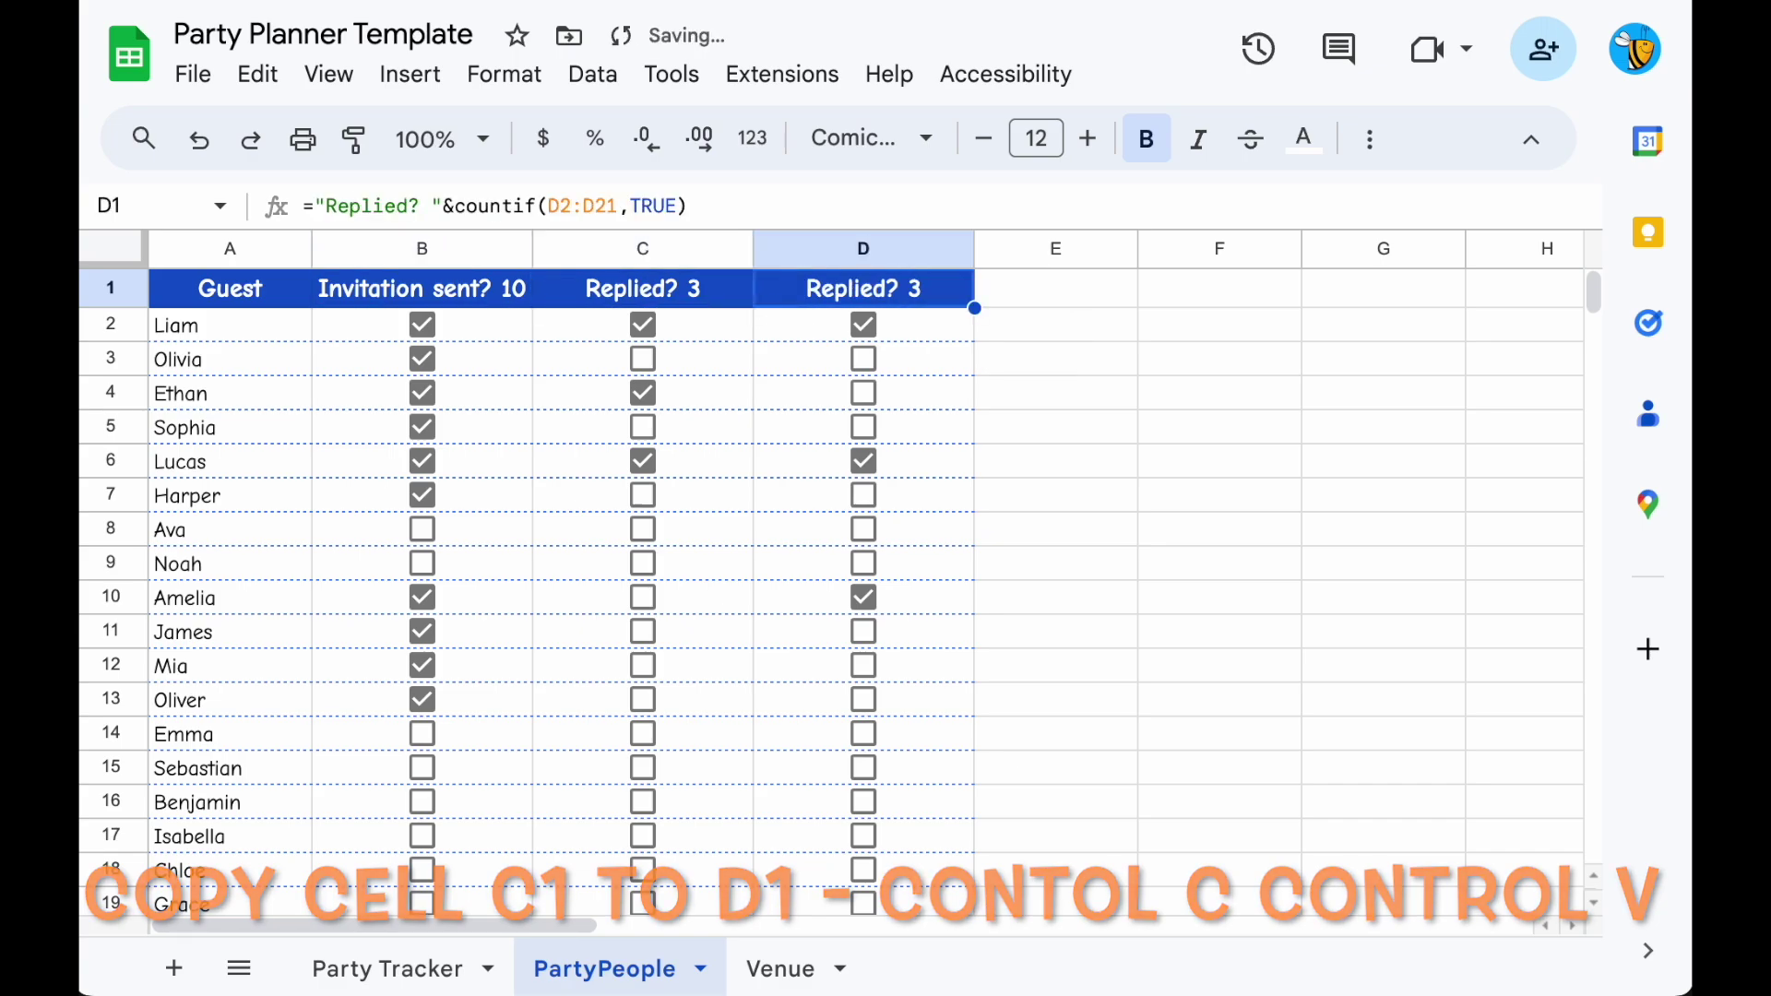
Change the label text in the D1 header formula to Coming?, giving ="Coming? "&countif(D2:D21,TRUE).
double_click(340, 204)
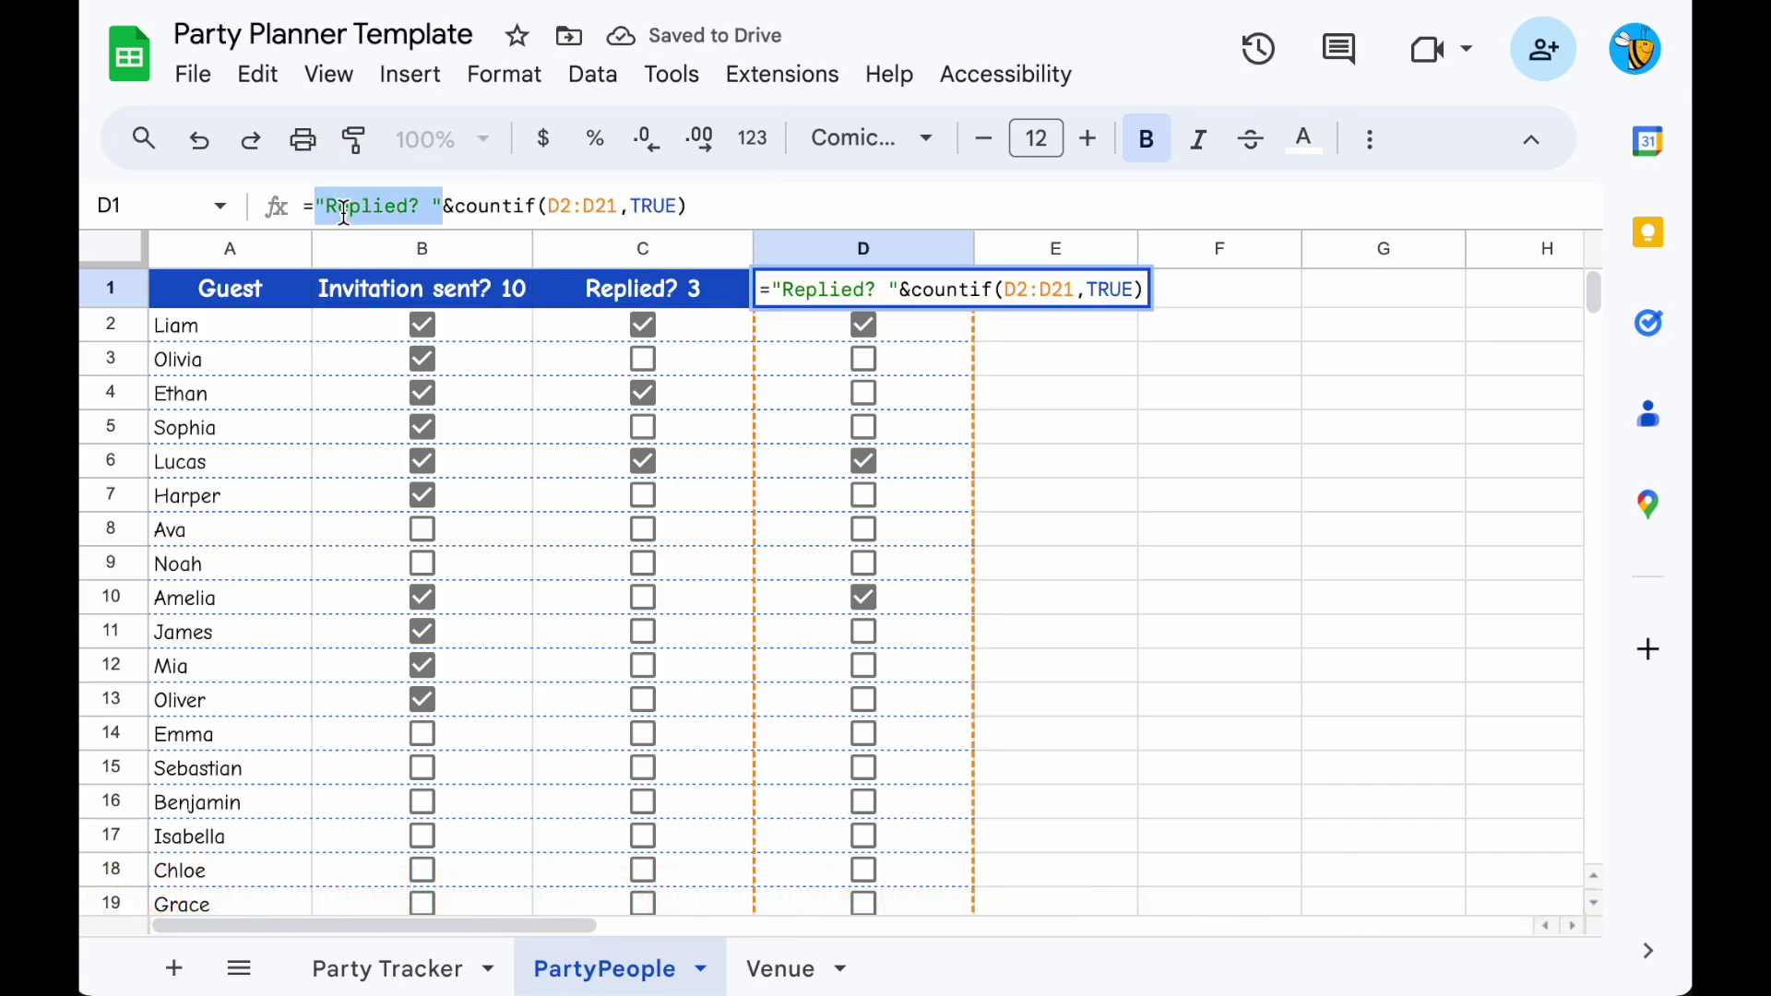
left_click_drag(408, 206, 329, 204)
type("Coming")
key("Return")
Tick the Coming? checkboxes D4, D5, D8, D9 and D12 and the Replied? checkboxes C7, C9 to C13 and C16.
left_click(863, 393)
left_click(864, 427)
left_click(863, 562)
left_click(863, 529)
left_click(863, 665)
left_click(644, 563)
left_click(644, 596)
left_click(644, 630)
left_click(644, 802)
left_click(644, 495)
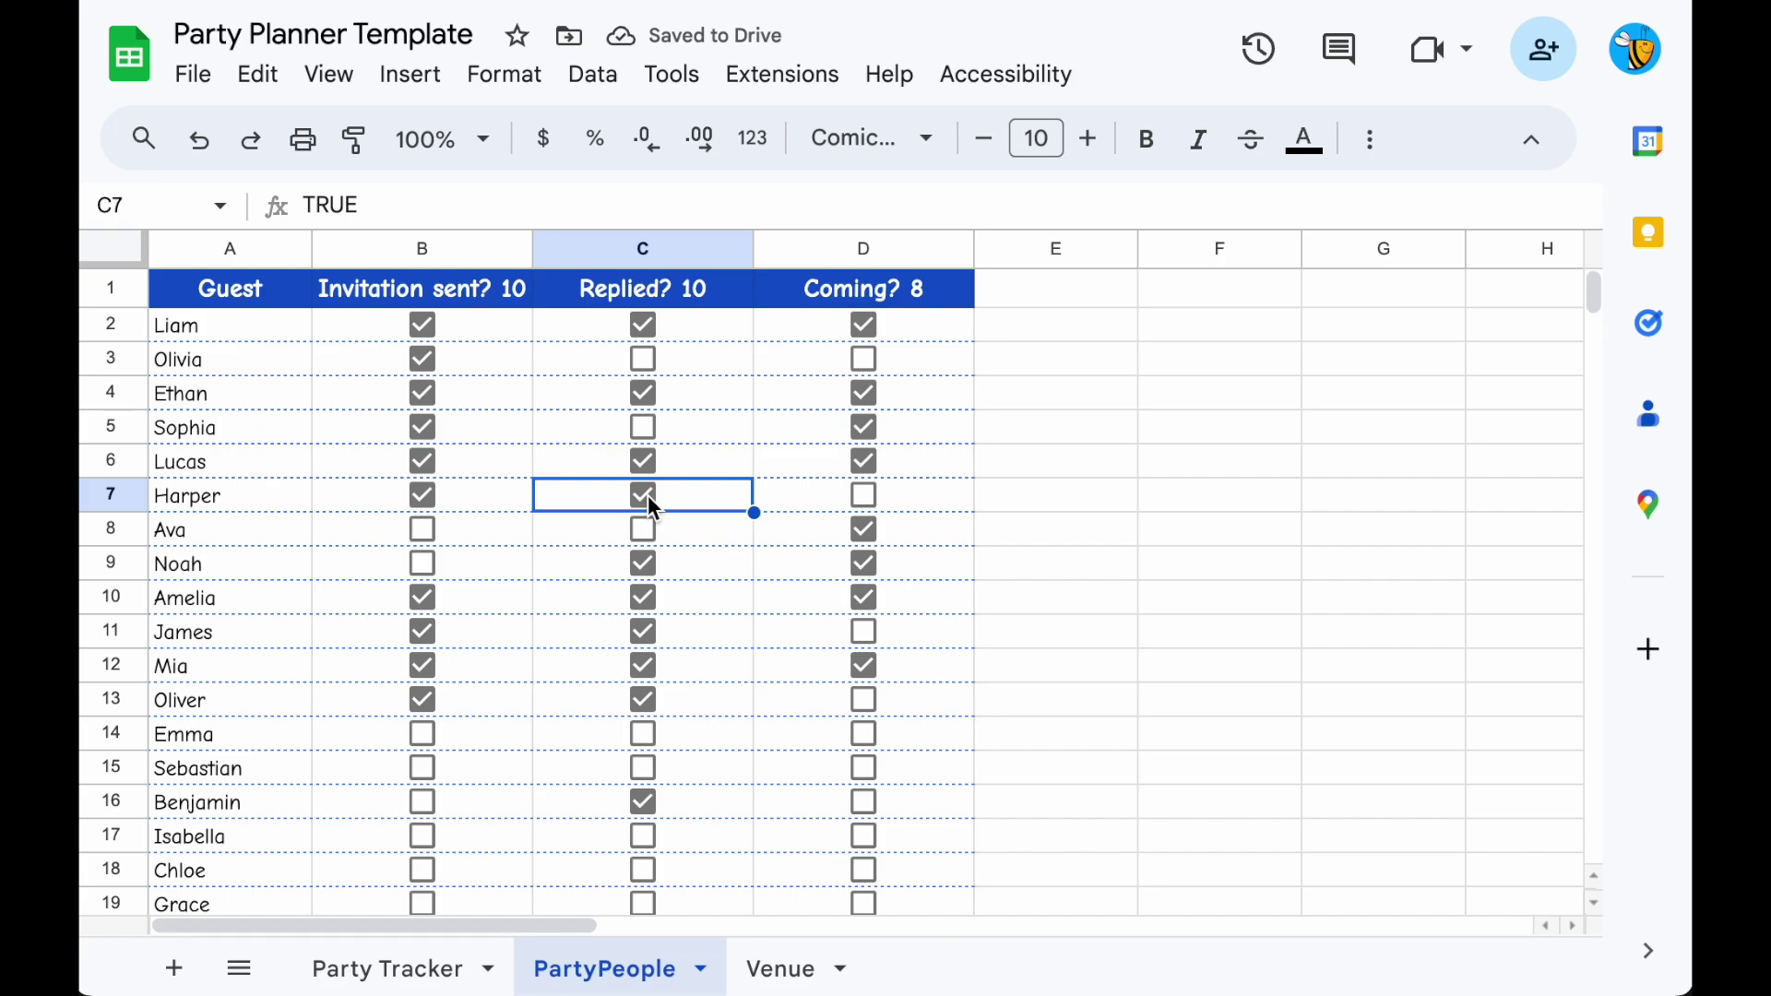
Hide the unused columns E to Z on the PartyPeople sheet.
left_click(1026, 249)
key("ctrl+shift+Right")
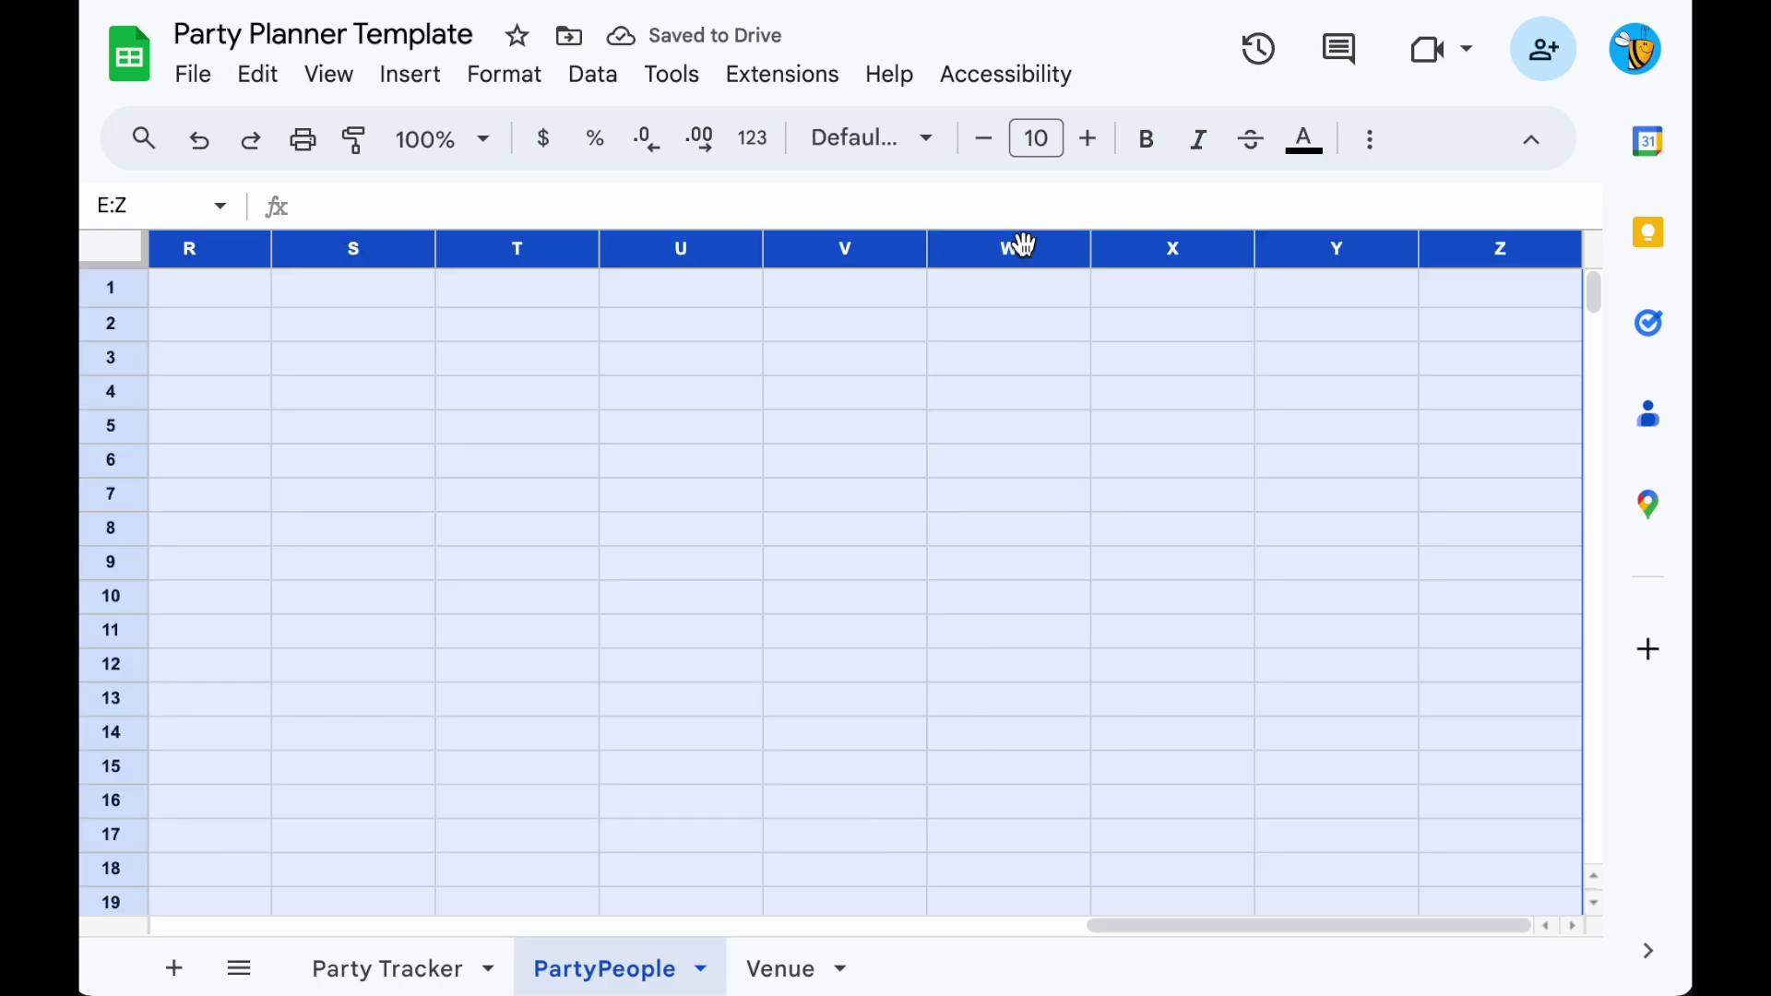
right_click(1020, 242)
left_click(1143, 609)
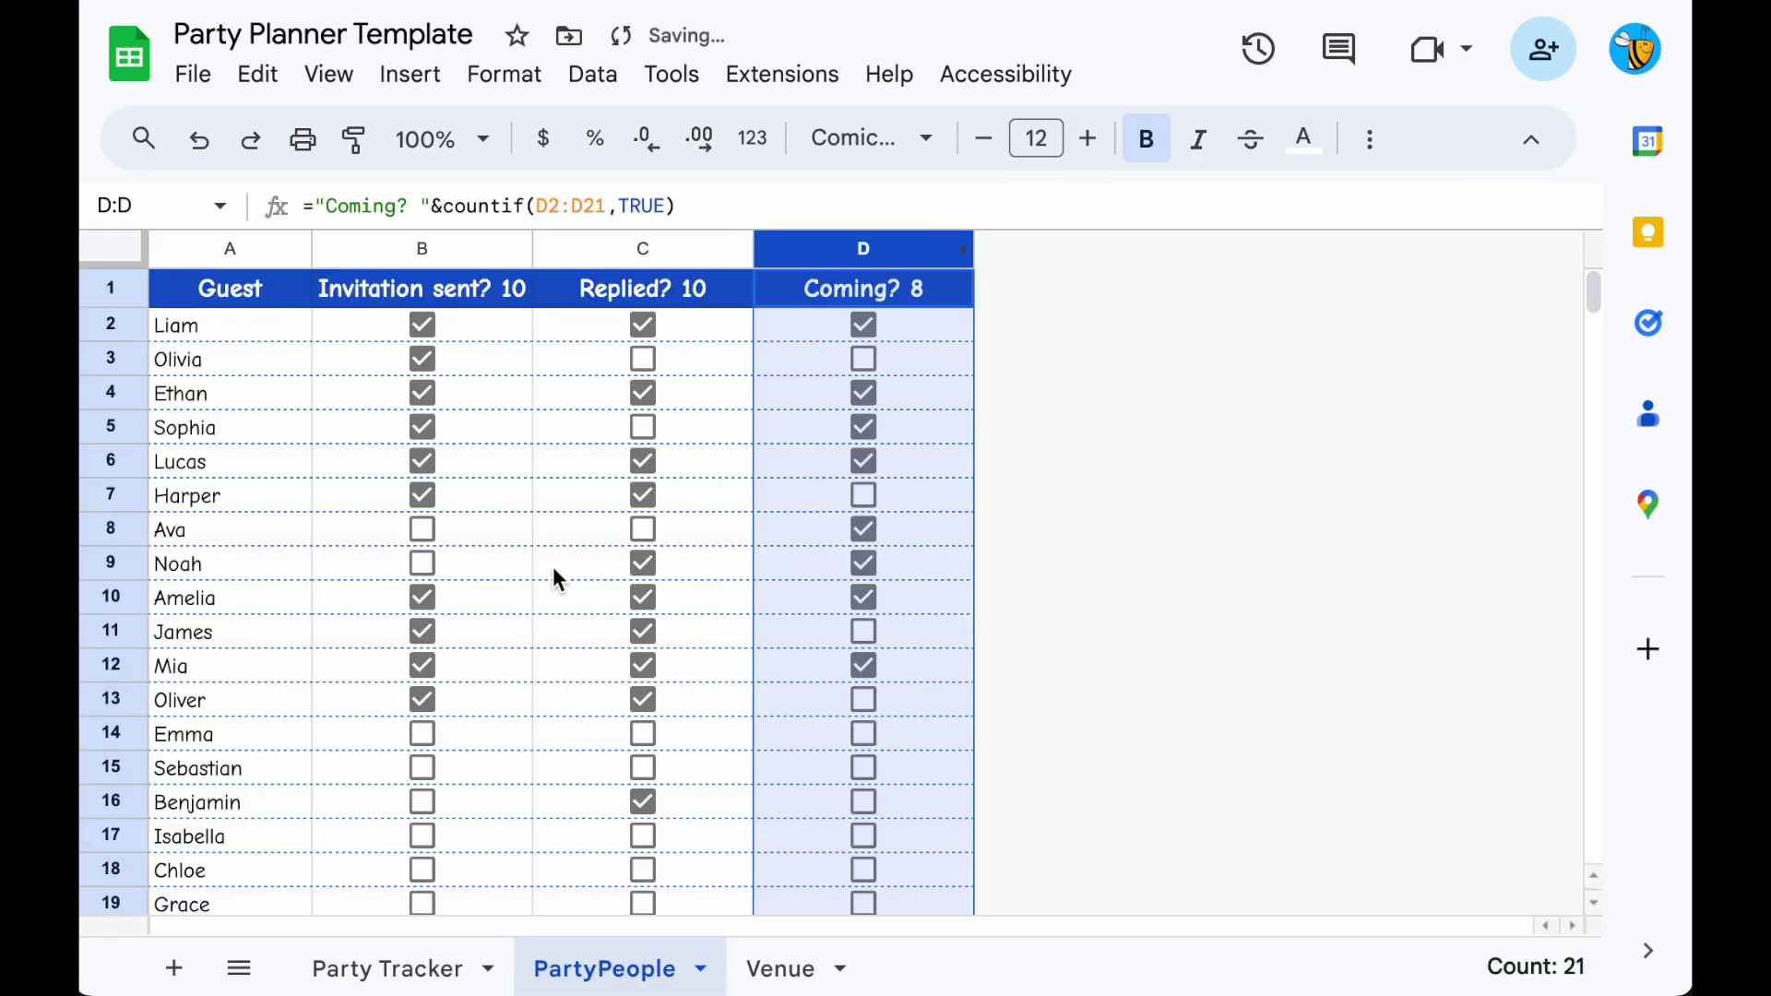
left_click(508, 516)
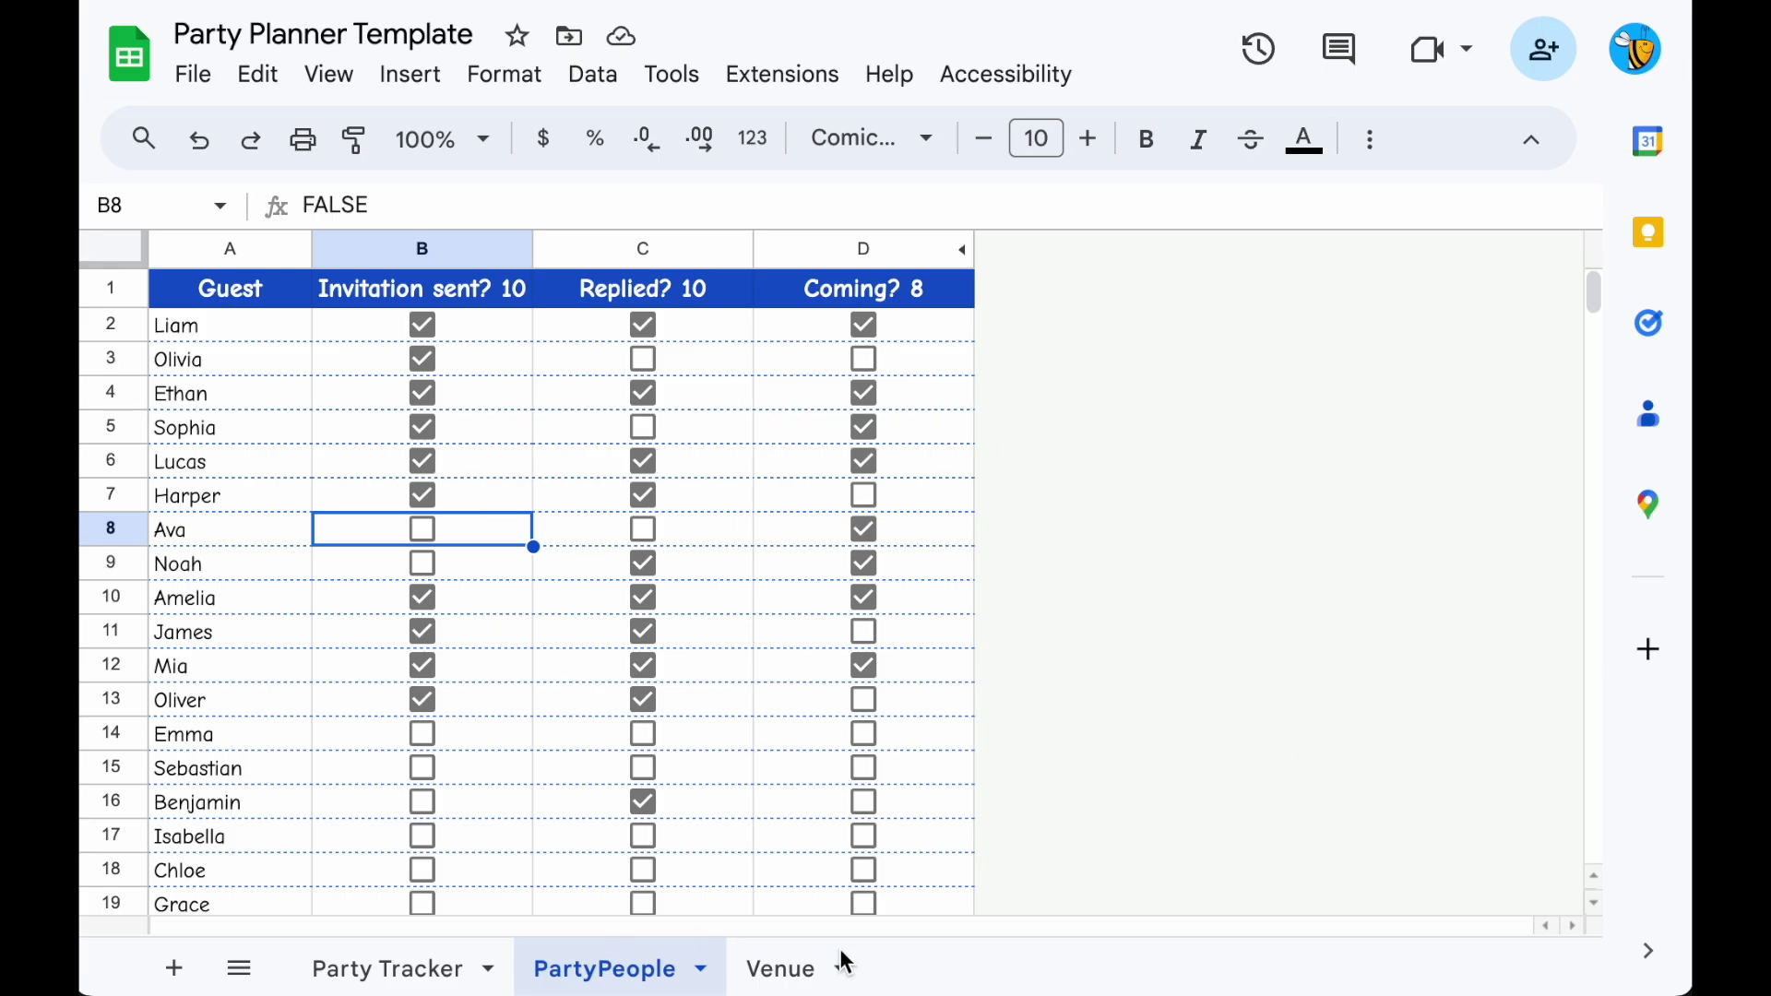
Rename the Venue sheet as Info.
left_click(788, 972)
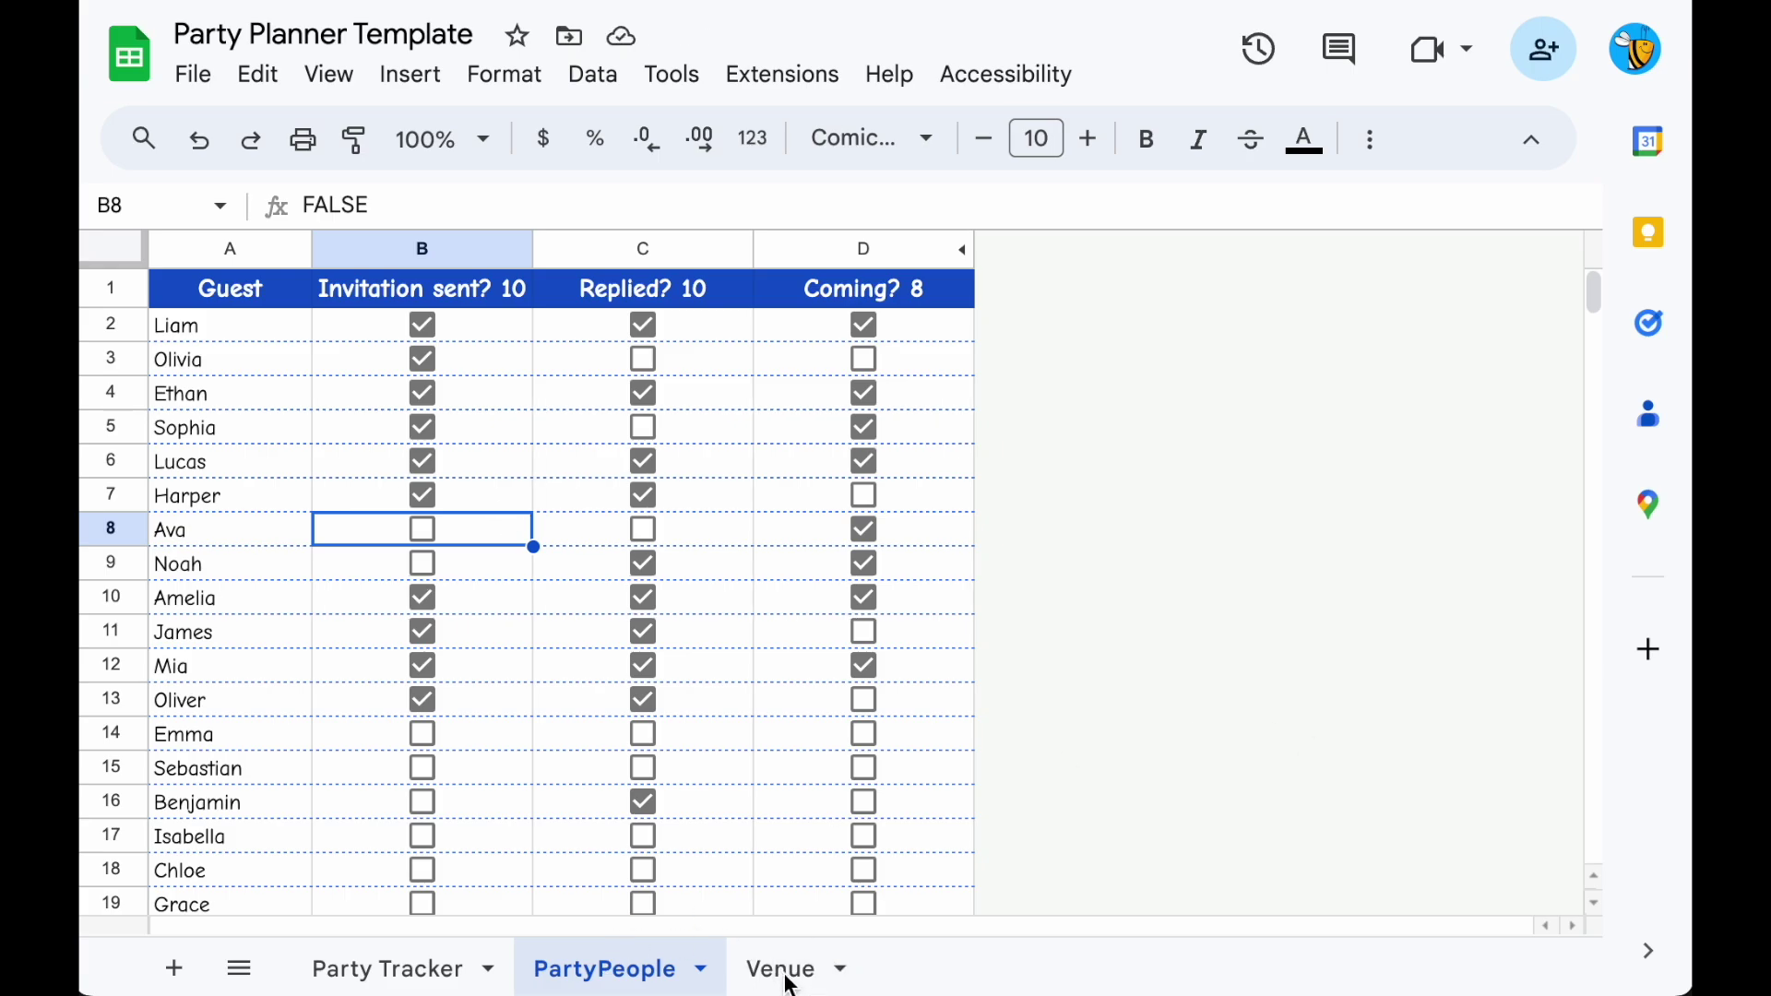
right_click(795, 979)
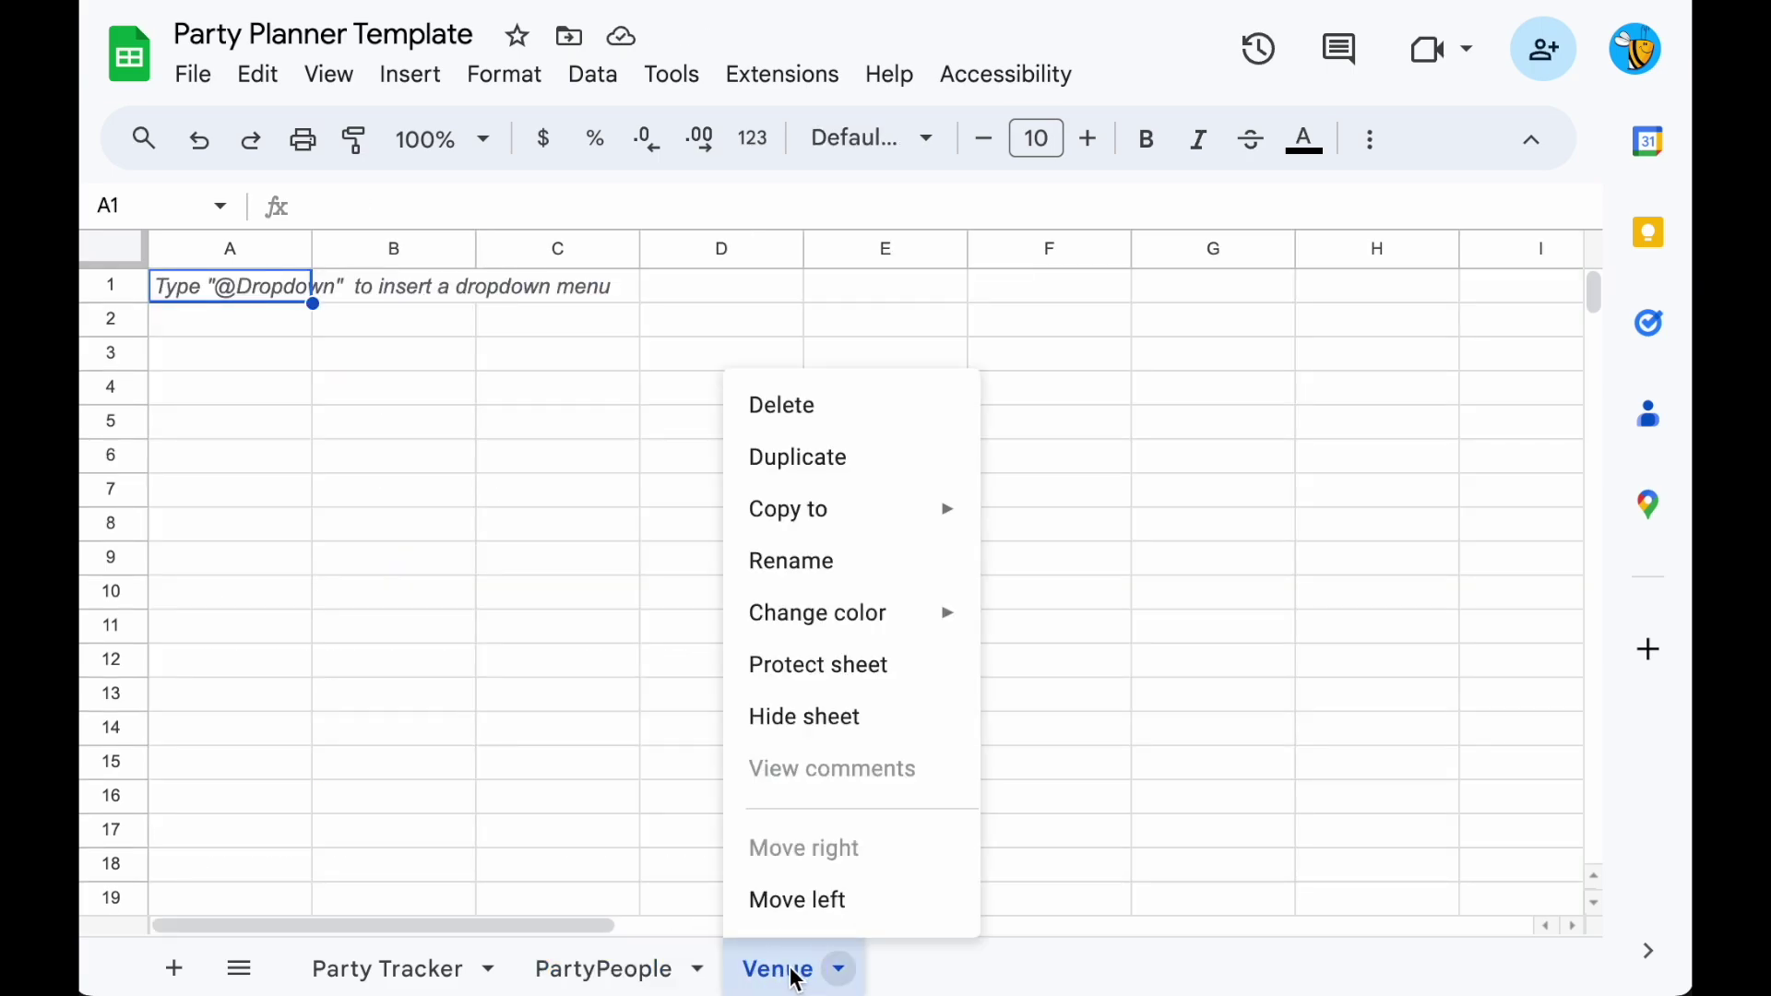
left_click(827, 576)
type("Info")
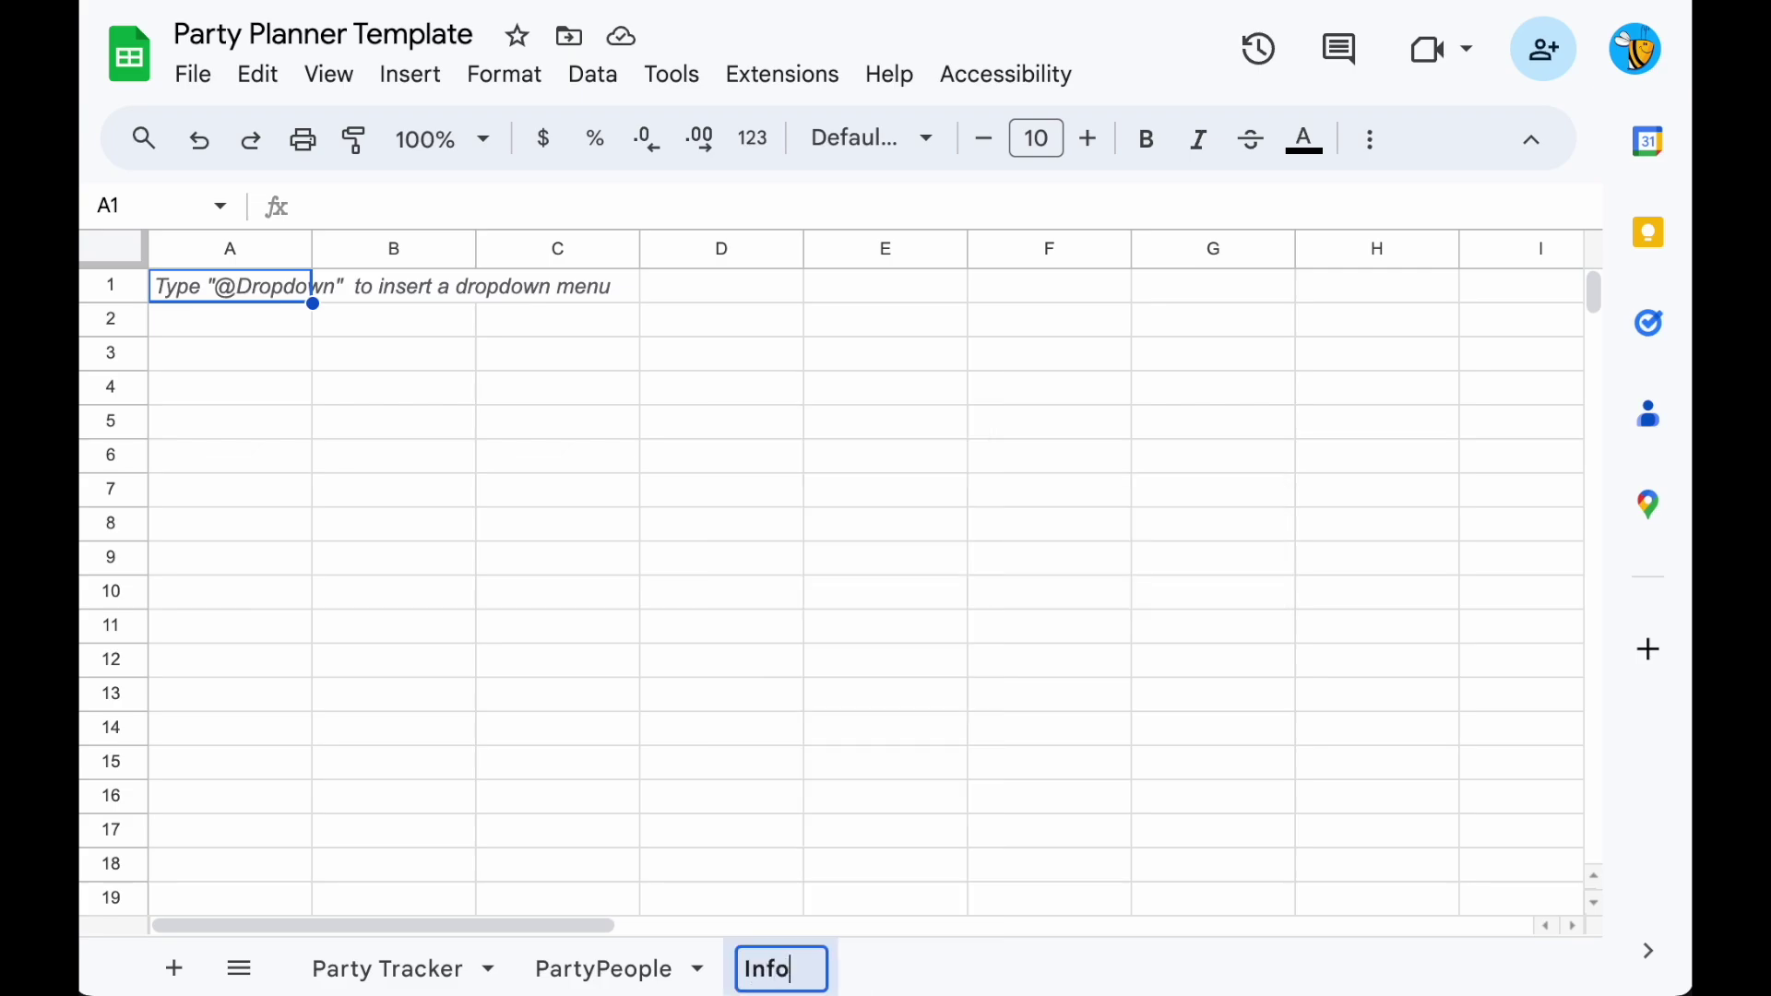
key("Return")
Copy the formatted range A1:B5 from the PartyPeople sheet into the Info sheet, starting at A1.
left_click(646, 961)
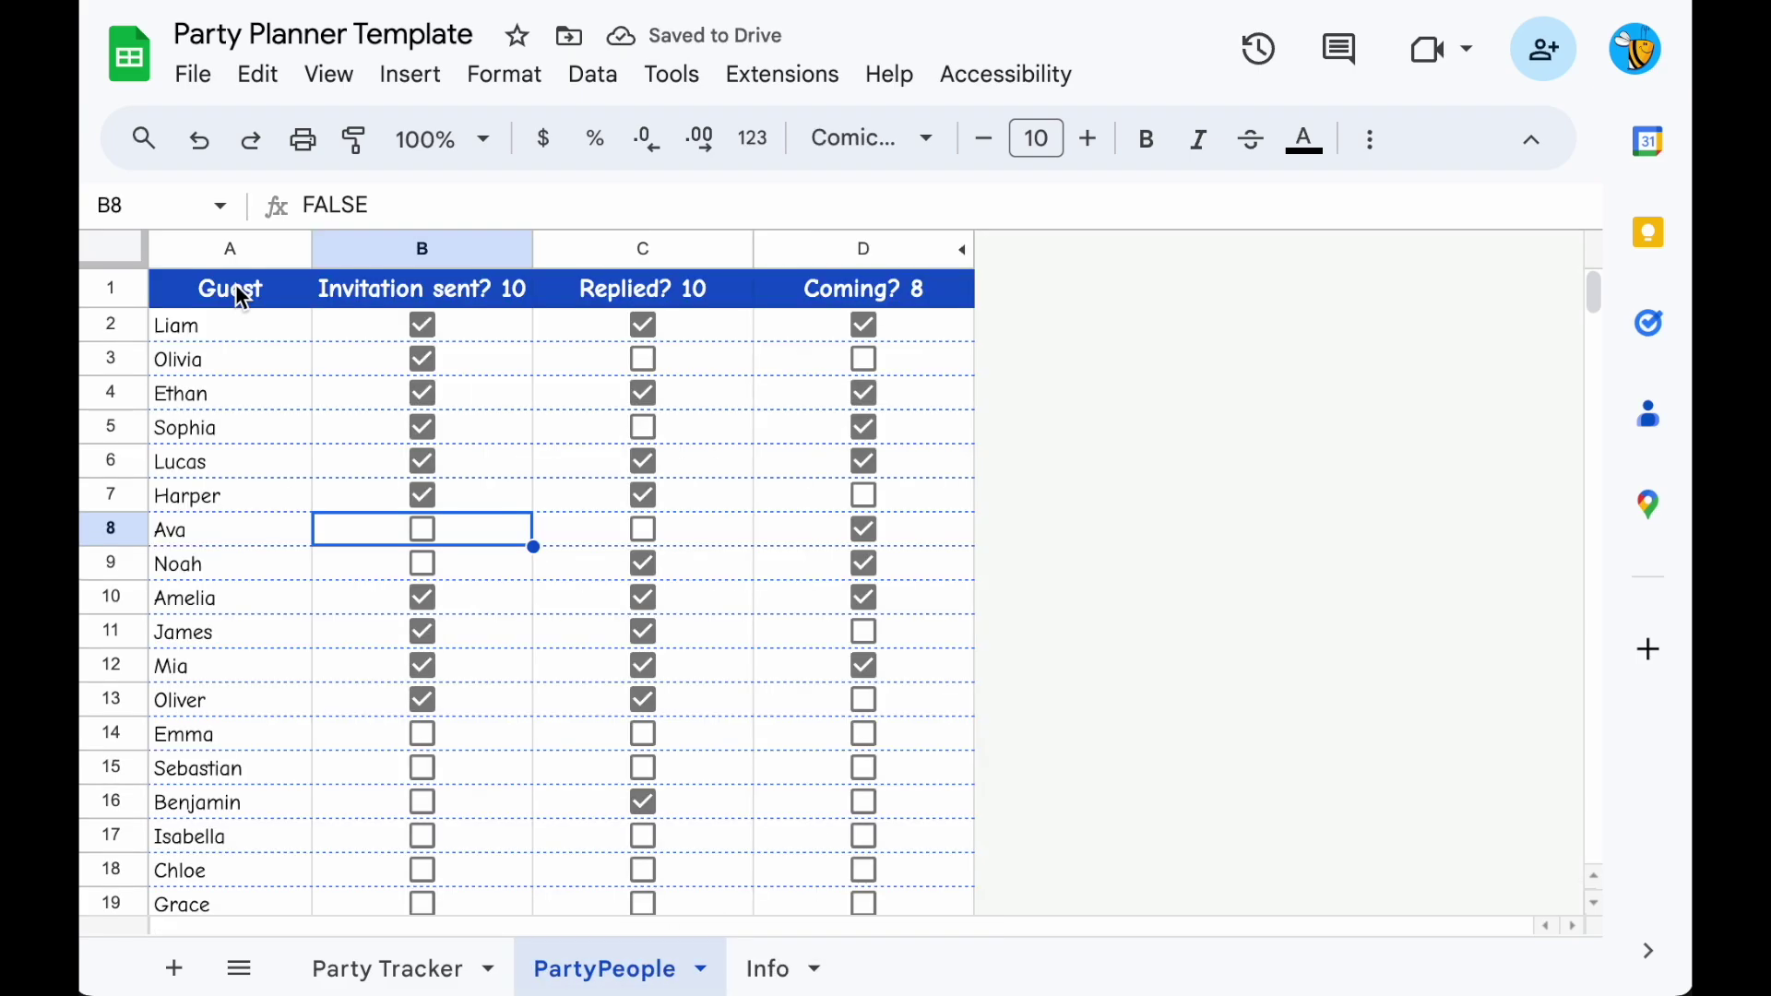
left_click_drag(242, 297, 379, 423)
key("ctrl+c")
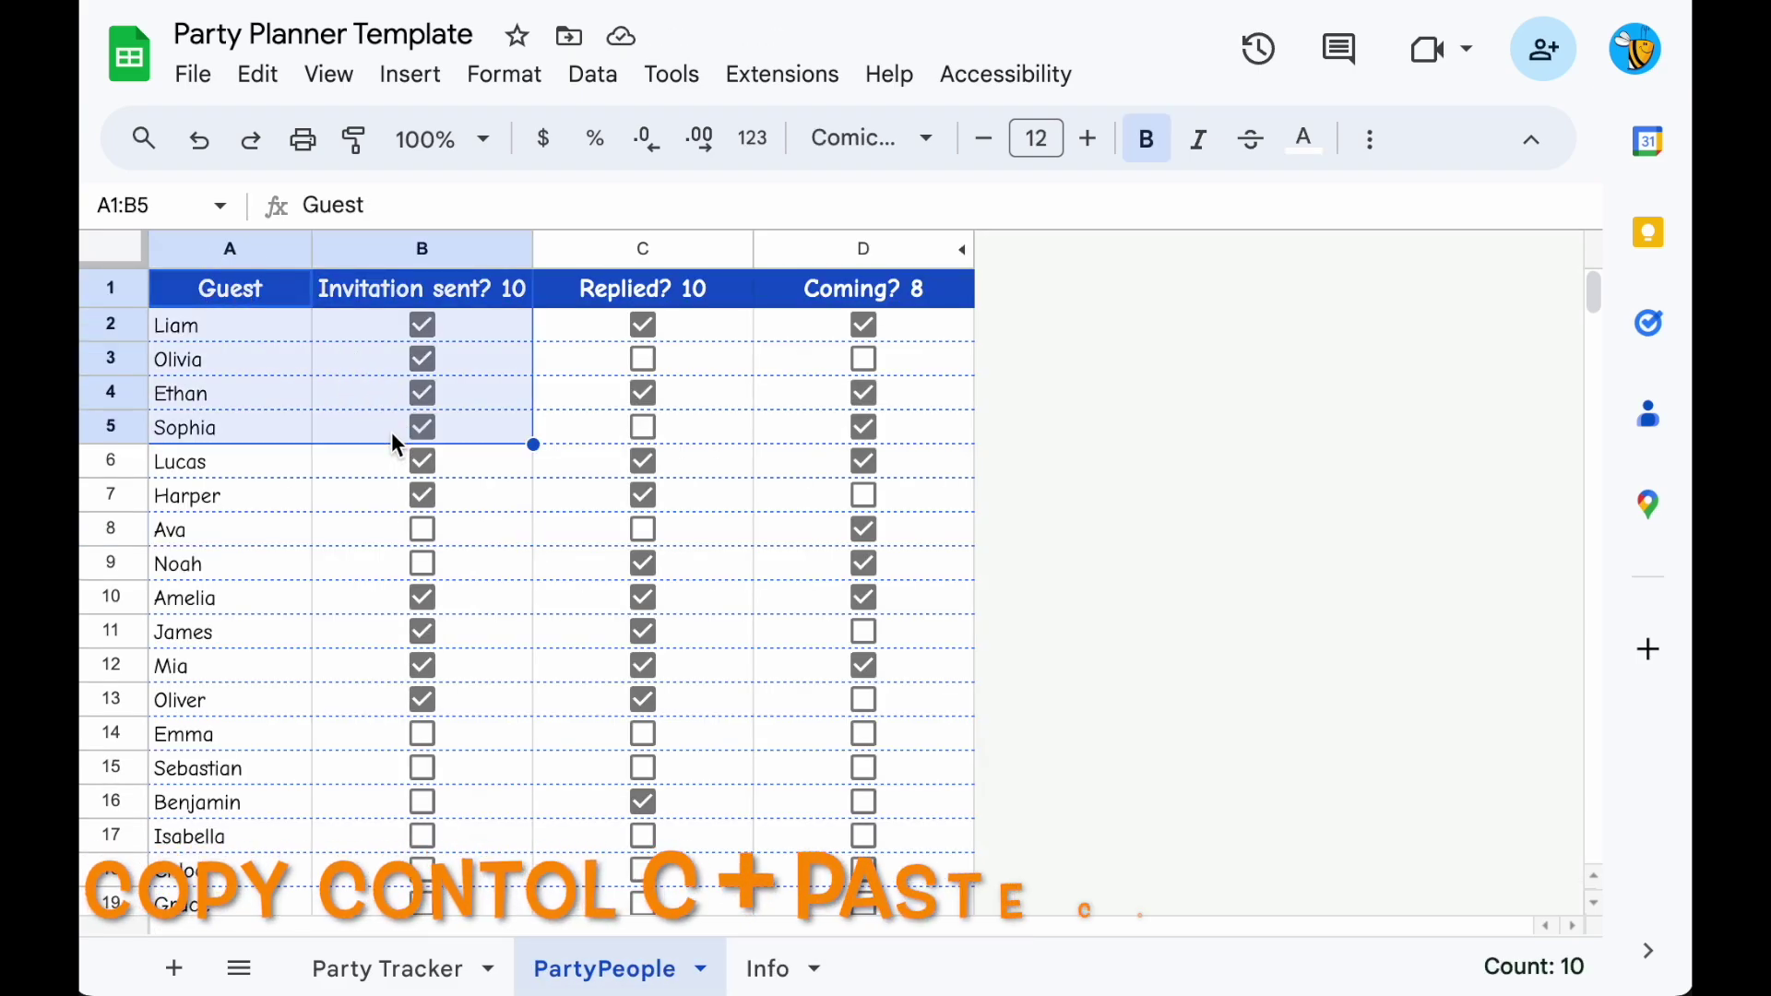
left_click(774, 968)
key("ctrl+v")
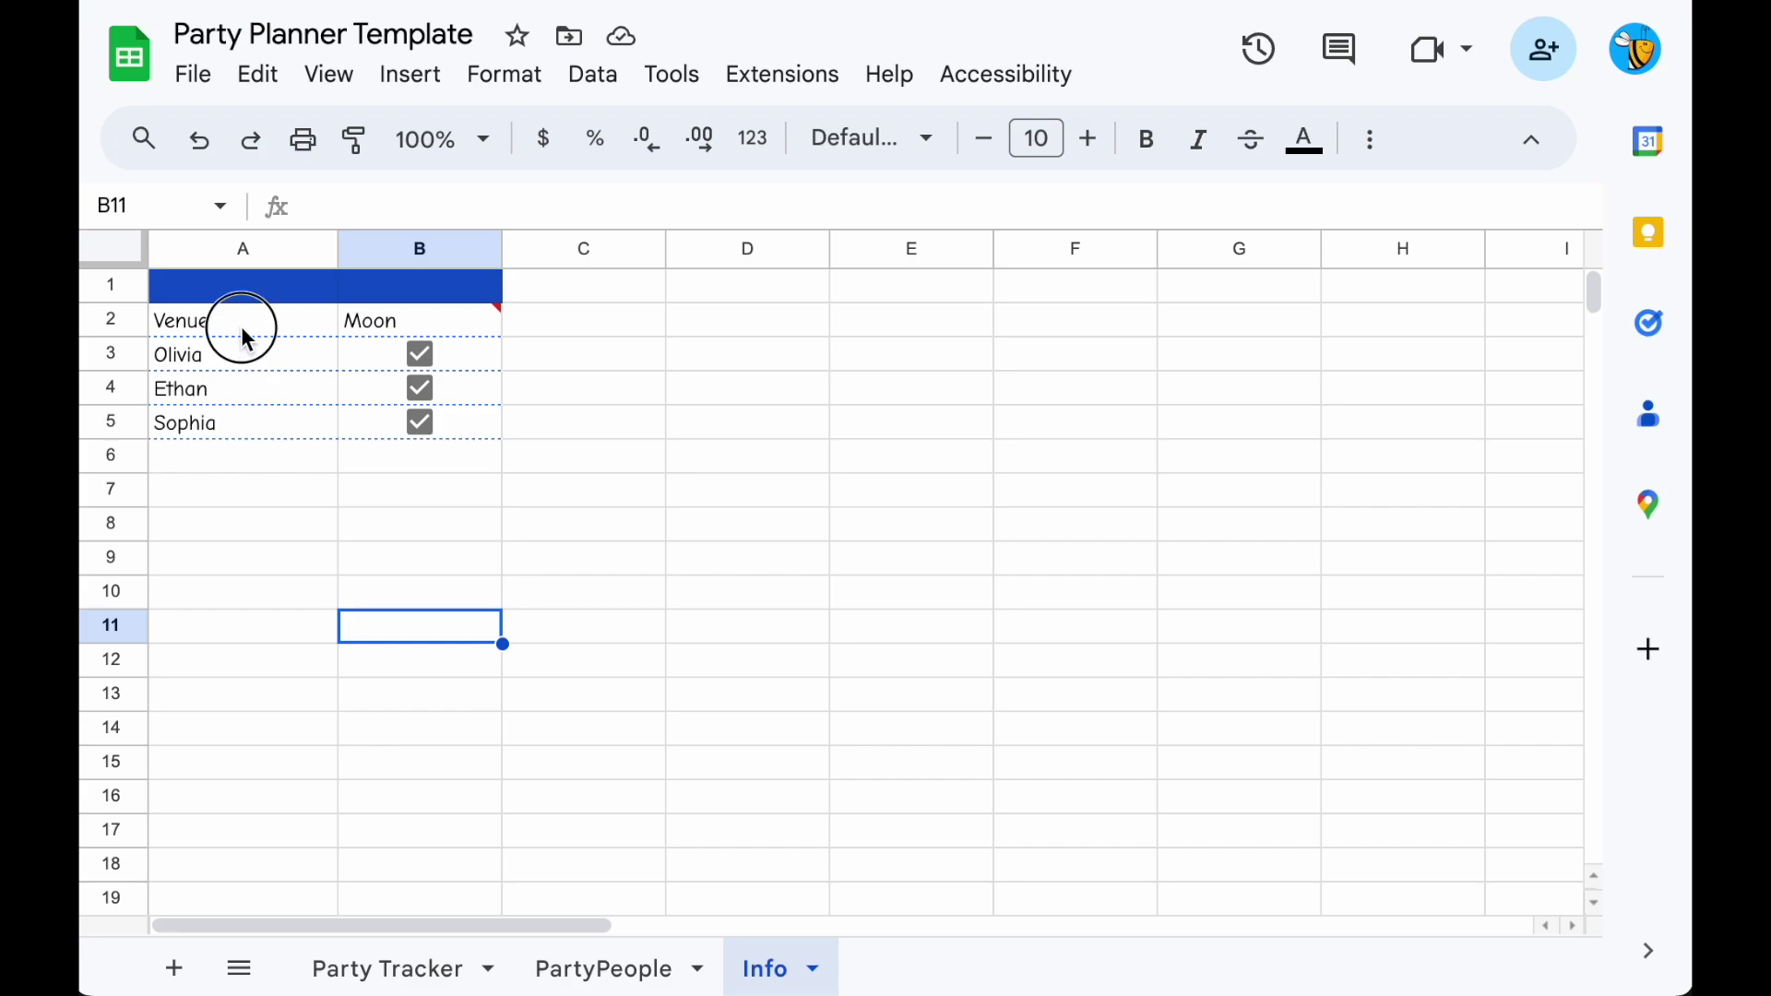
Copy A2:A5 on the Info sheet over B2:B5 to replace the checkboxes with plain text cells.
left_click_drag(245, 336, 242, 439)
key("ctrl+c")
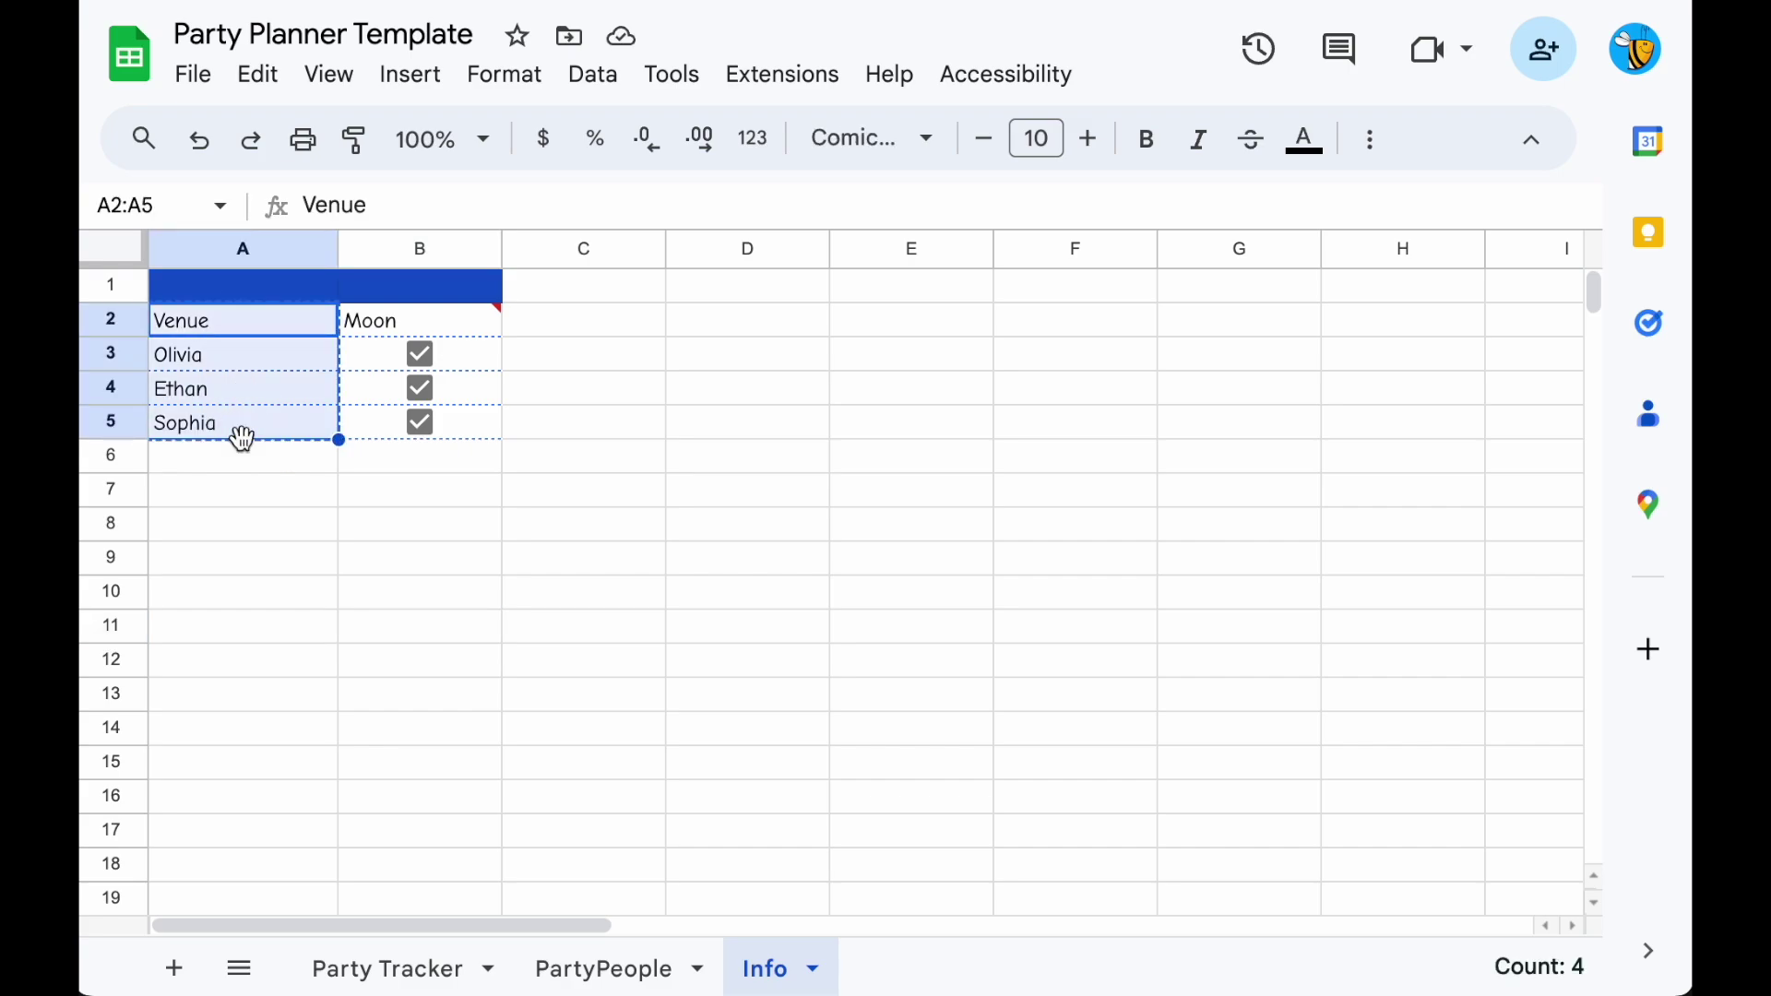
key("Right")
key("ctrl+v")
left_click(387, 588)
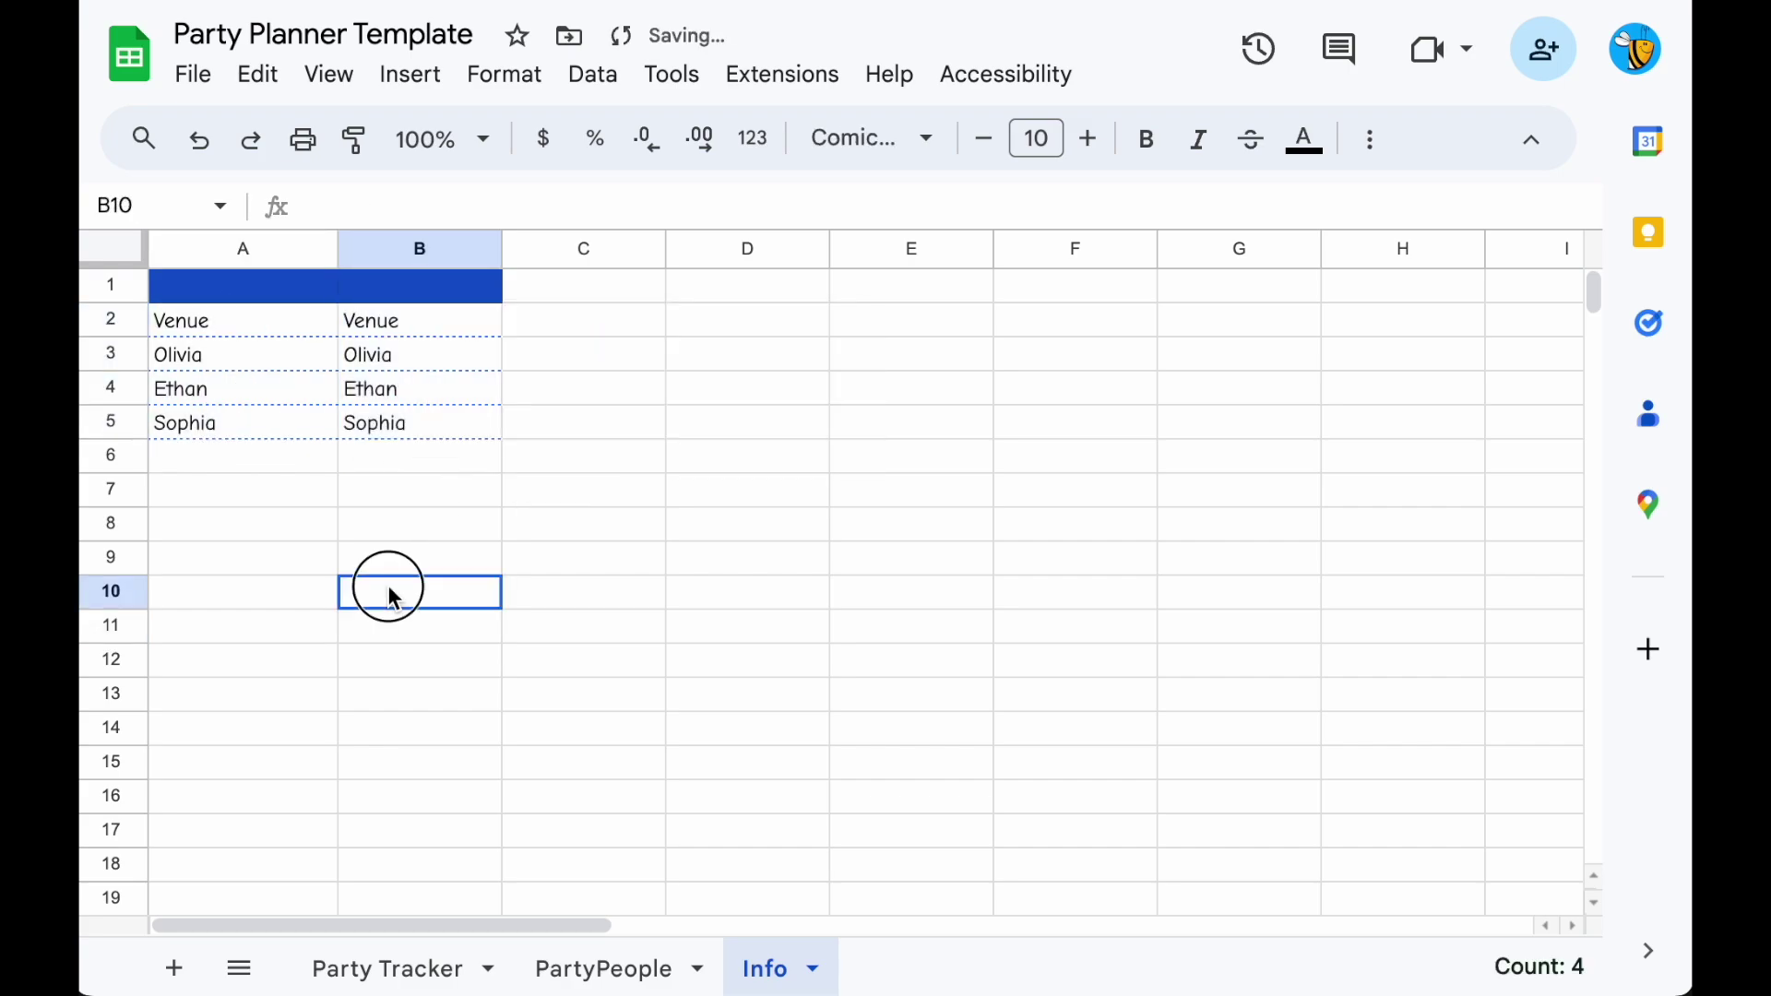
Enter Moon as the venue in B2, then label A3 Date and enter 1 Jan 2024 in B3.
left_click(417, 323)
type("Moon")
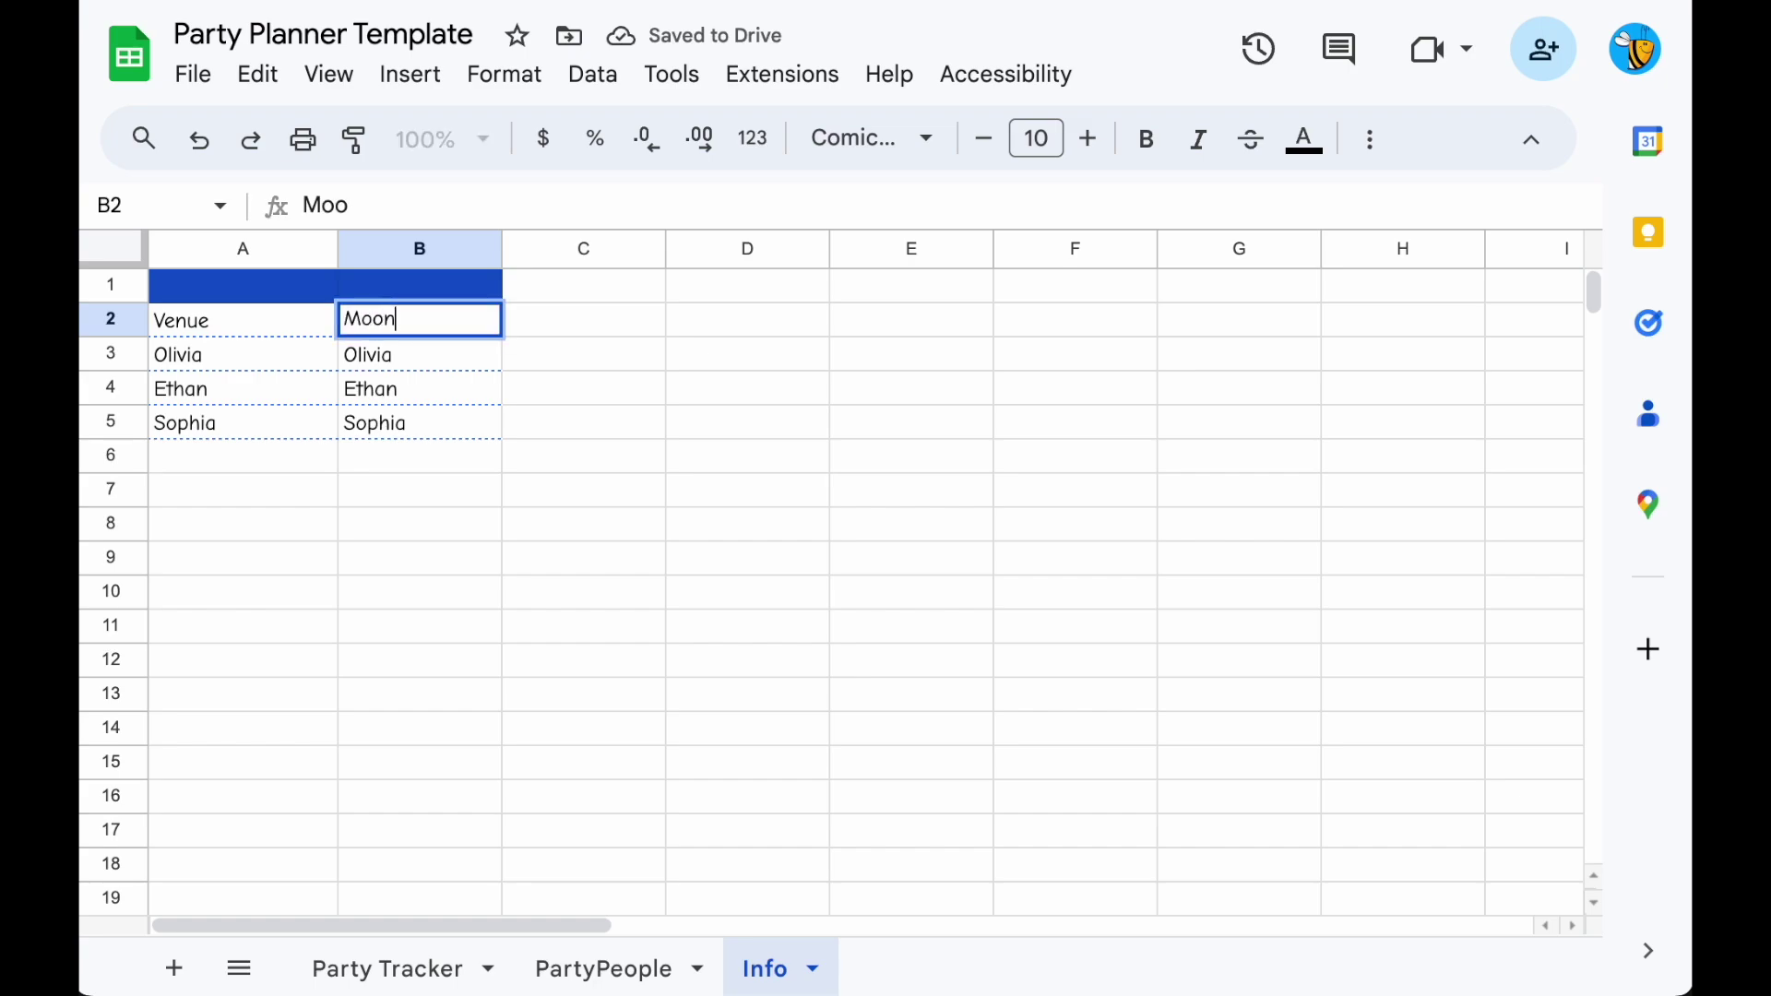
key("Return")
key("Left")
type("Date")
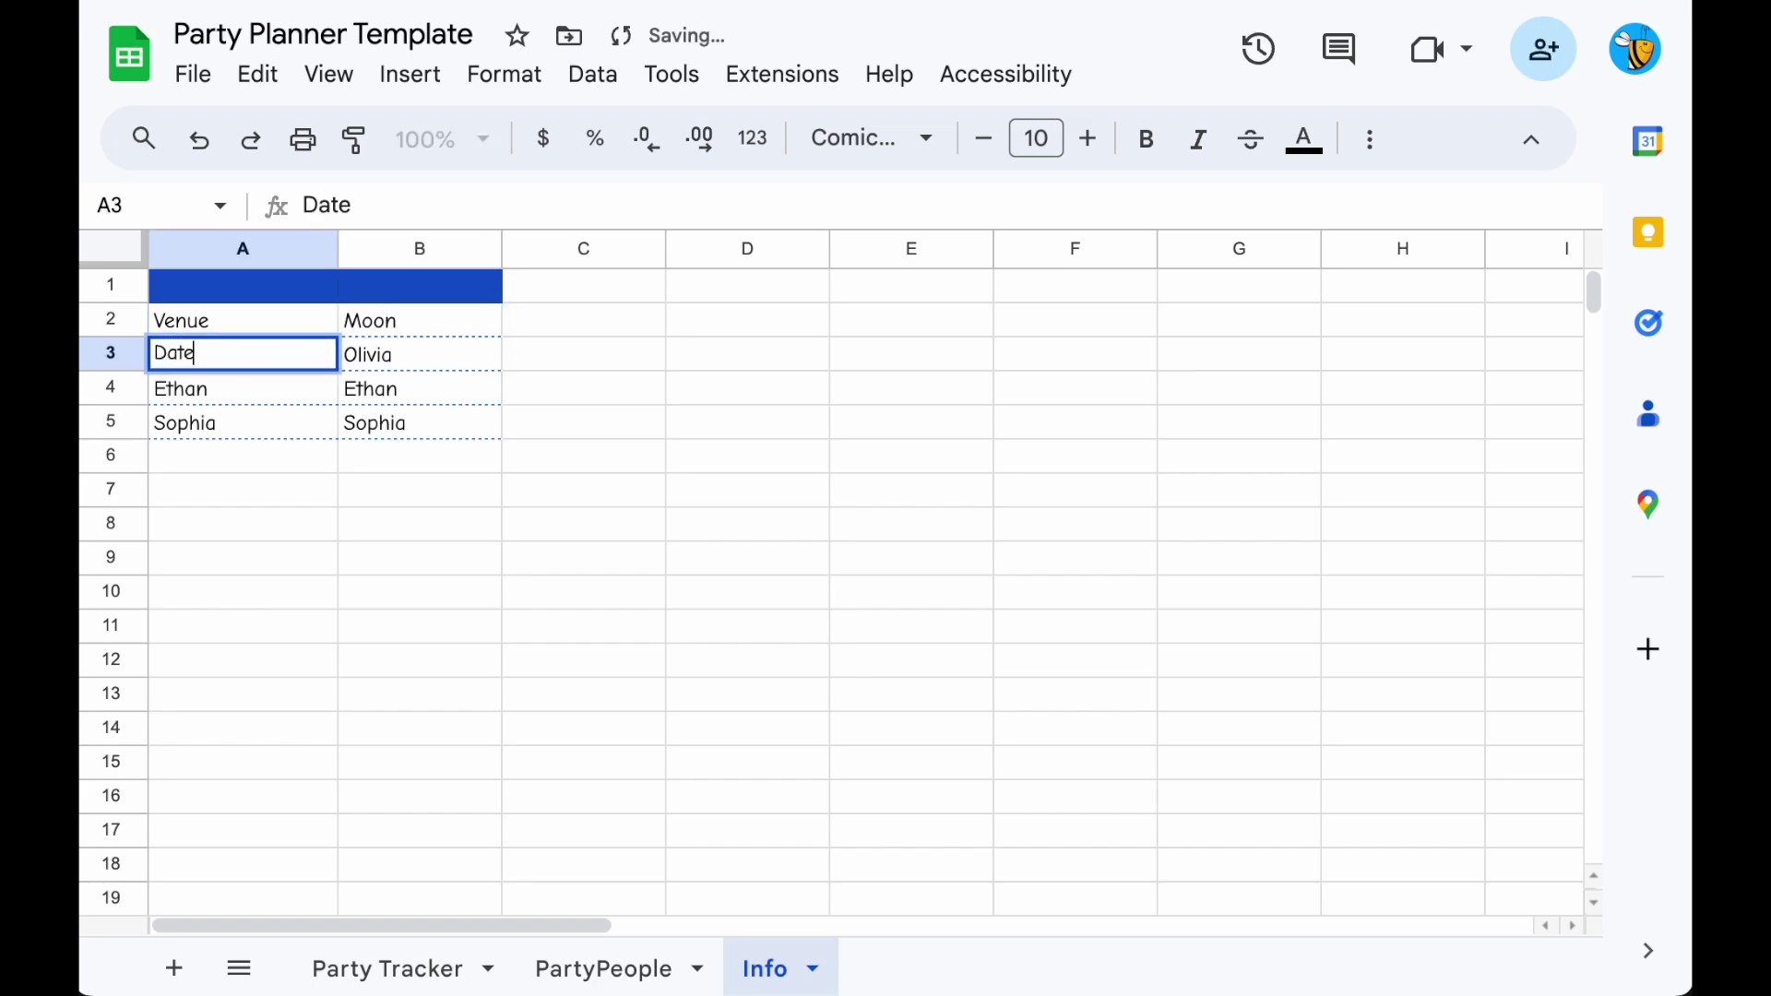
key("Right")
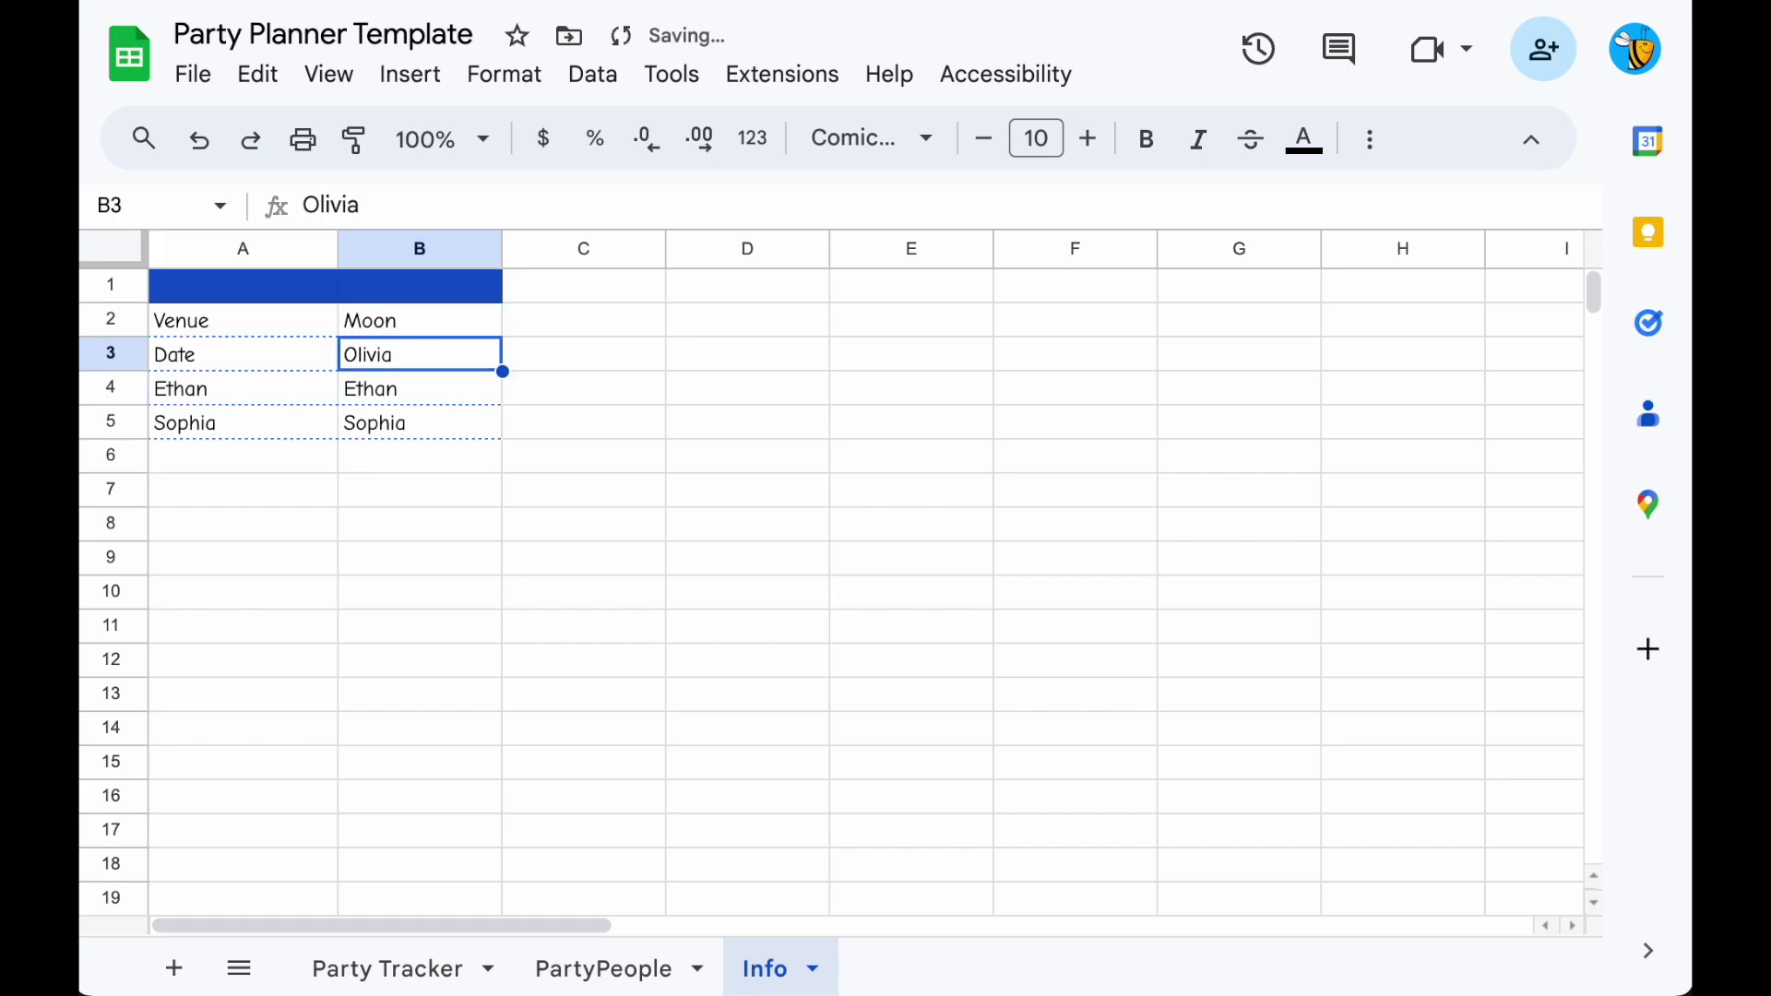
type("1 J")
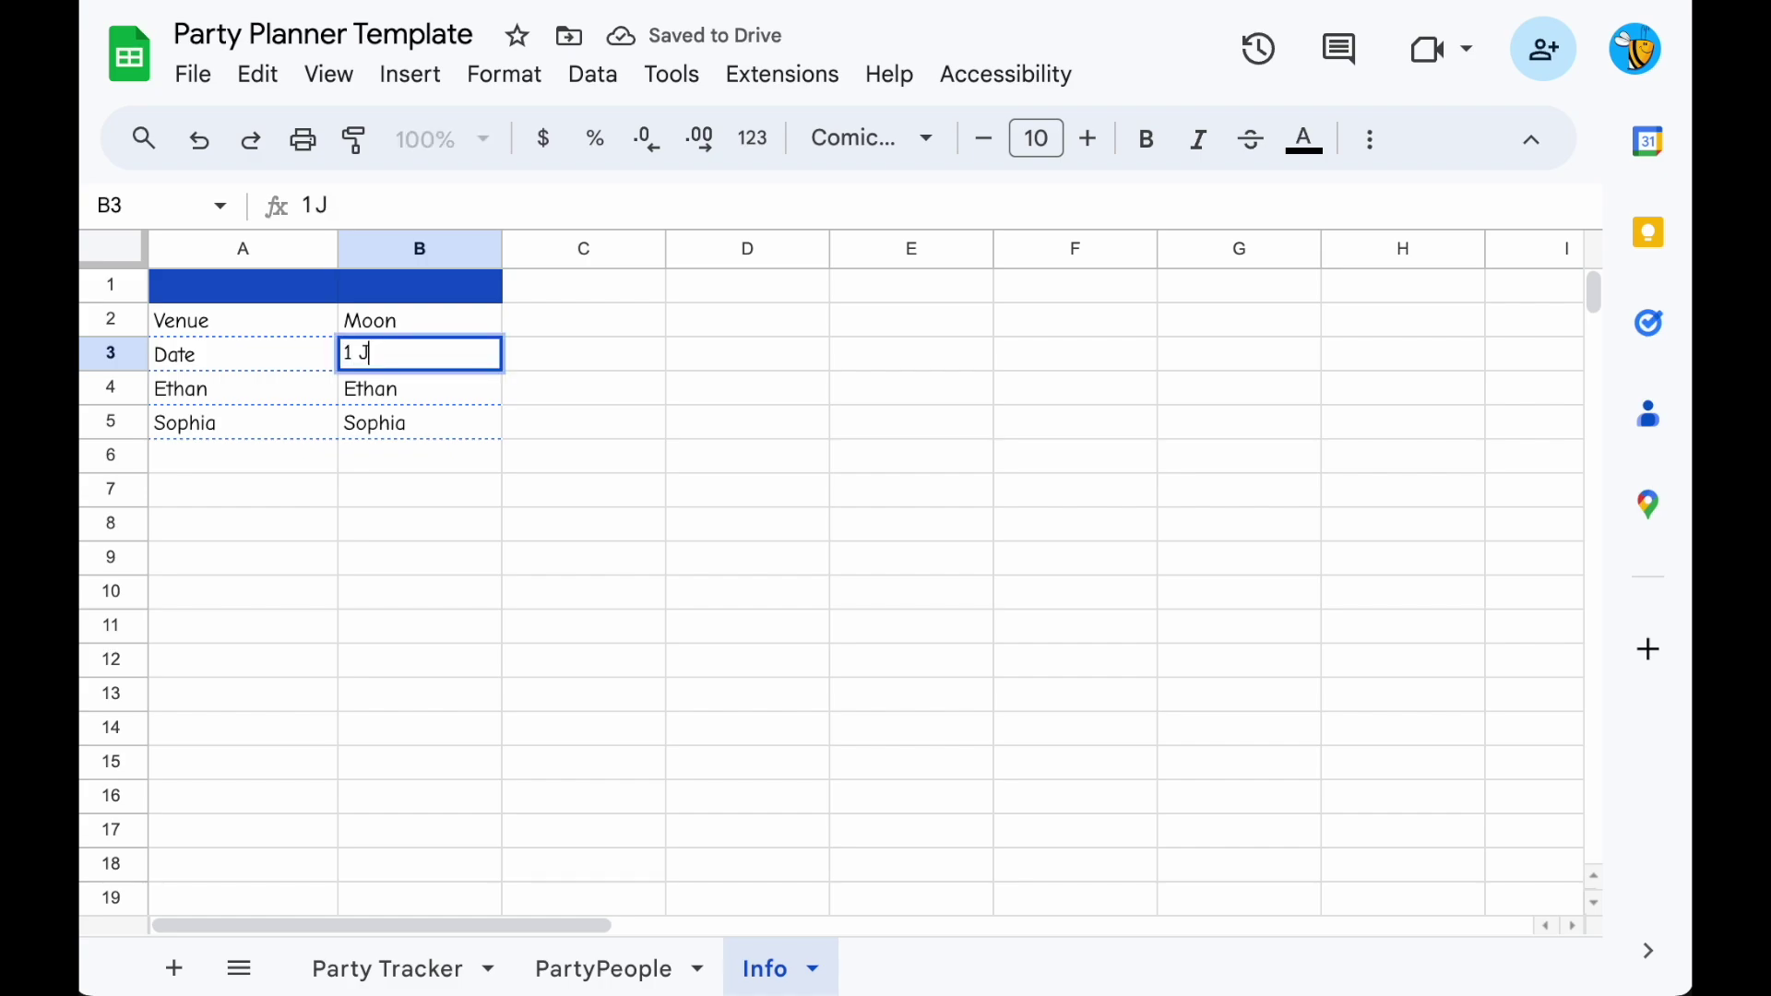
type("an 2024")
key("Return")
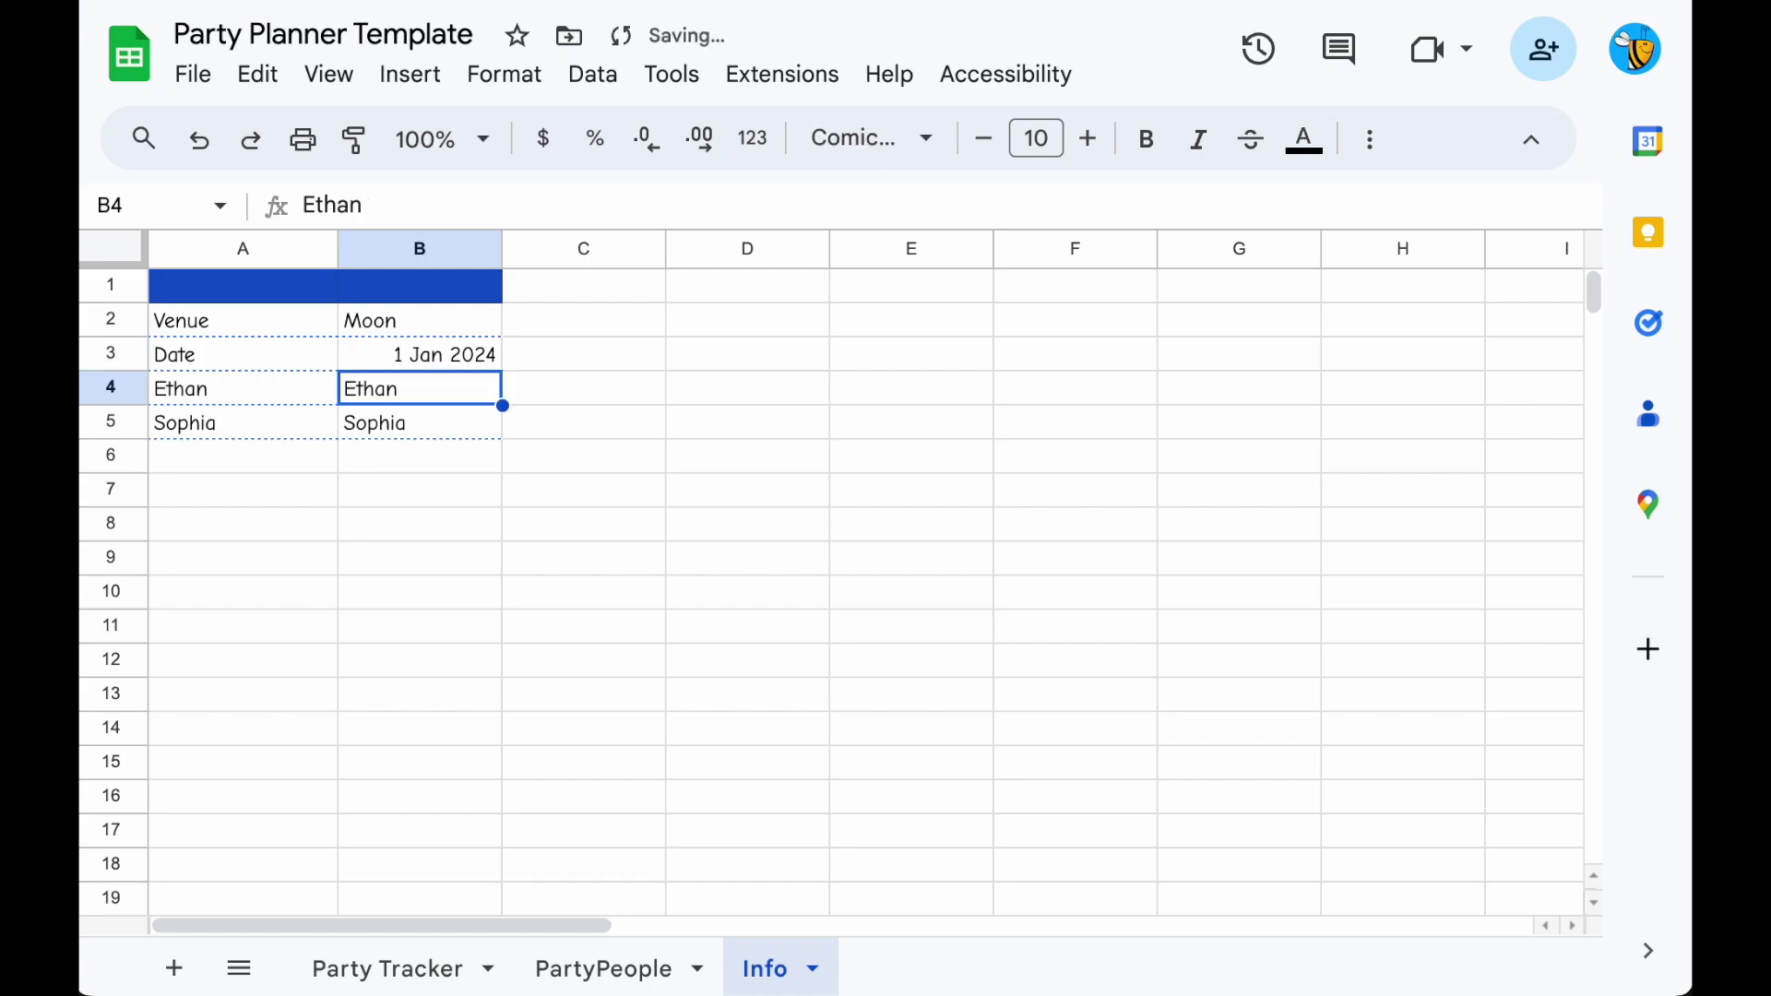
Label A4 Time and enter 5pm - 11pm in B4.
key("Left")
type("Time")
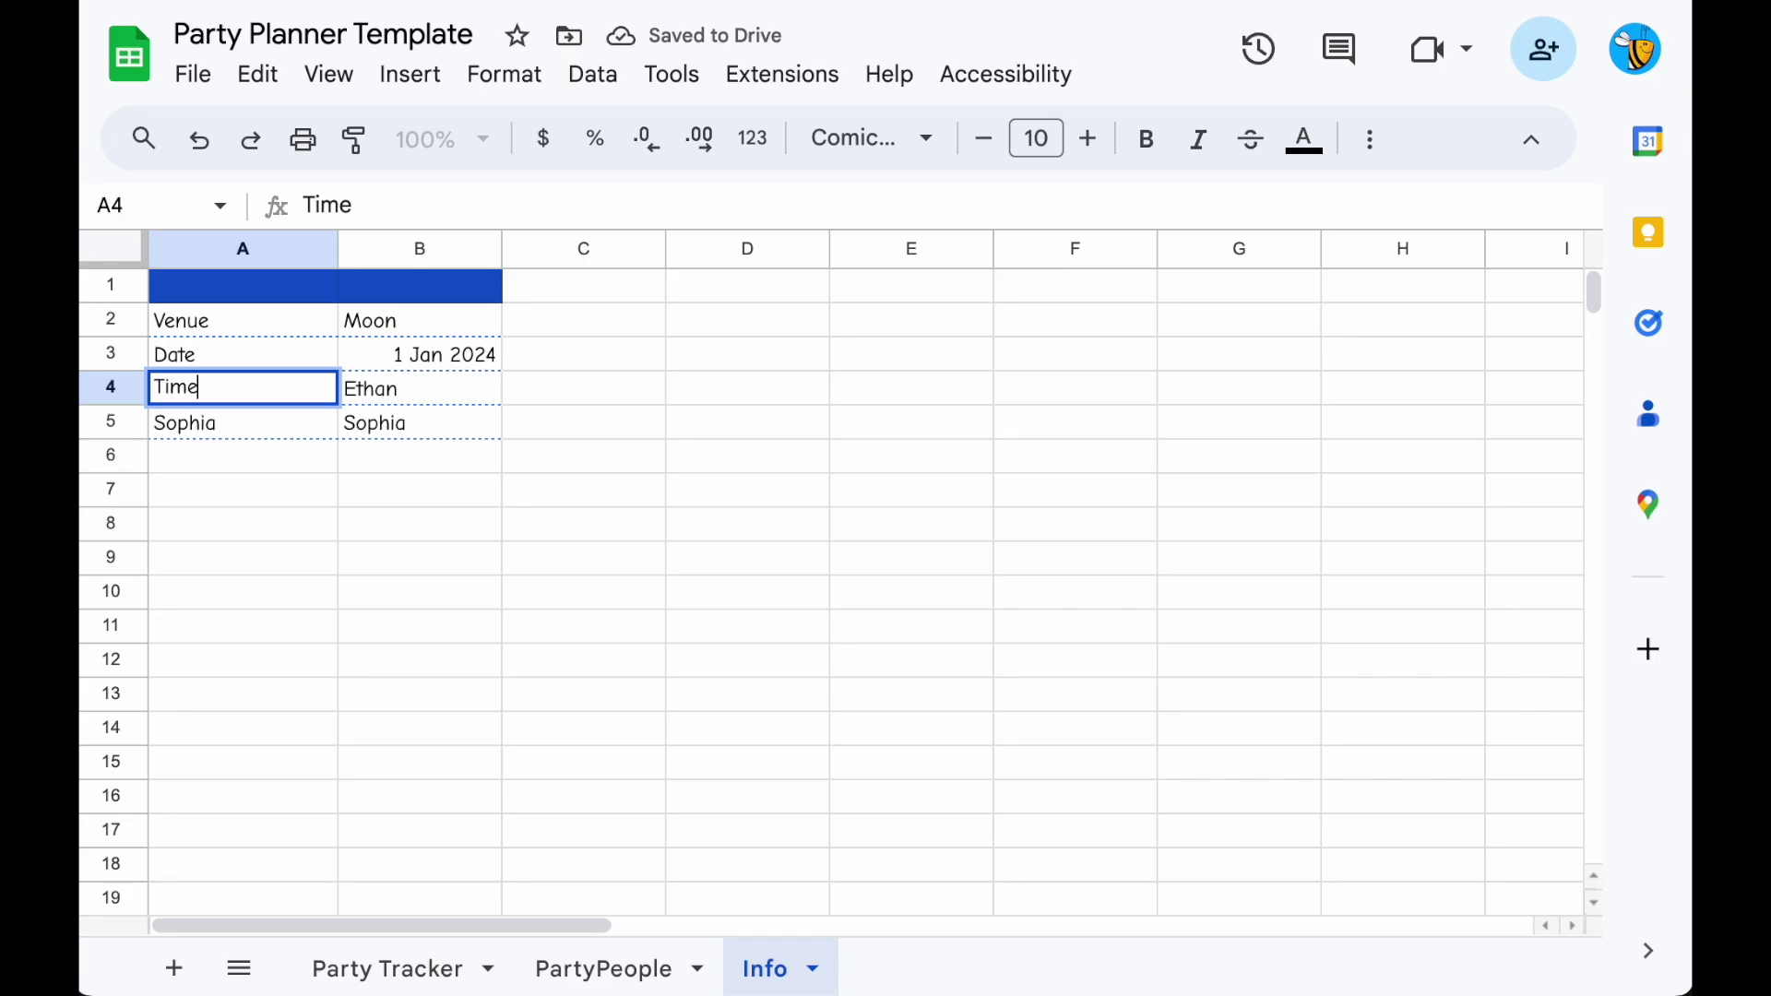
key("Right")
type("5pm - ")
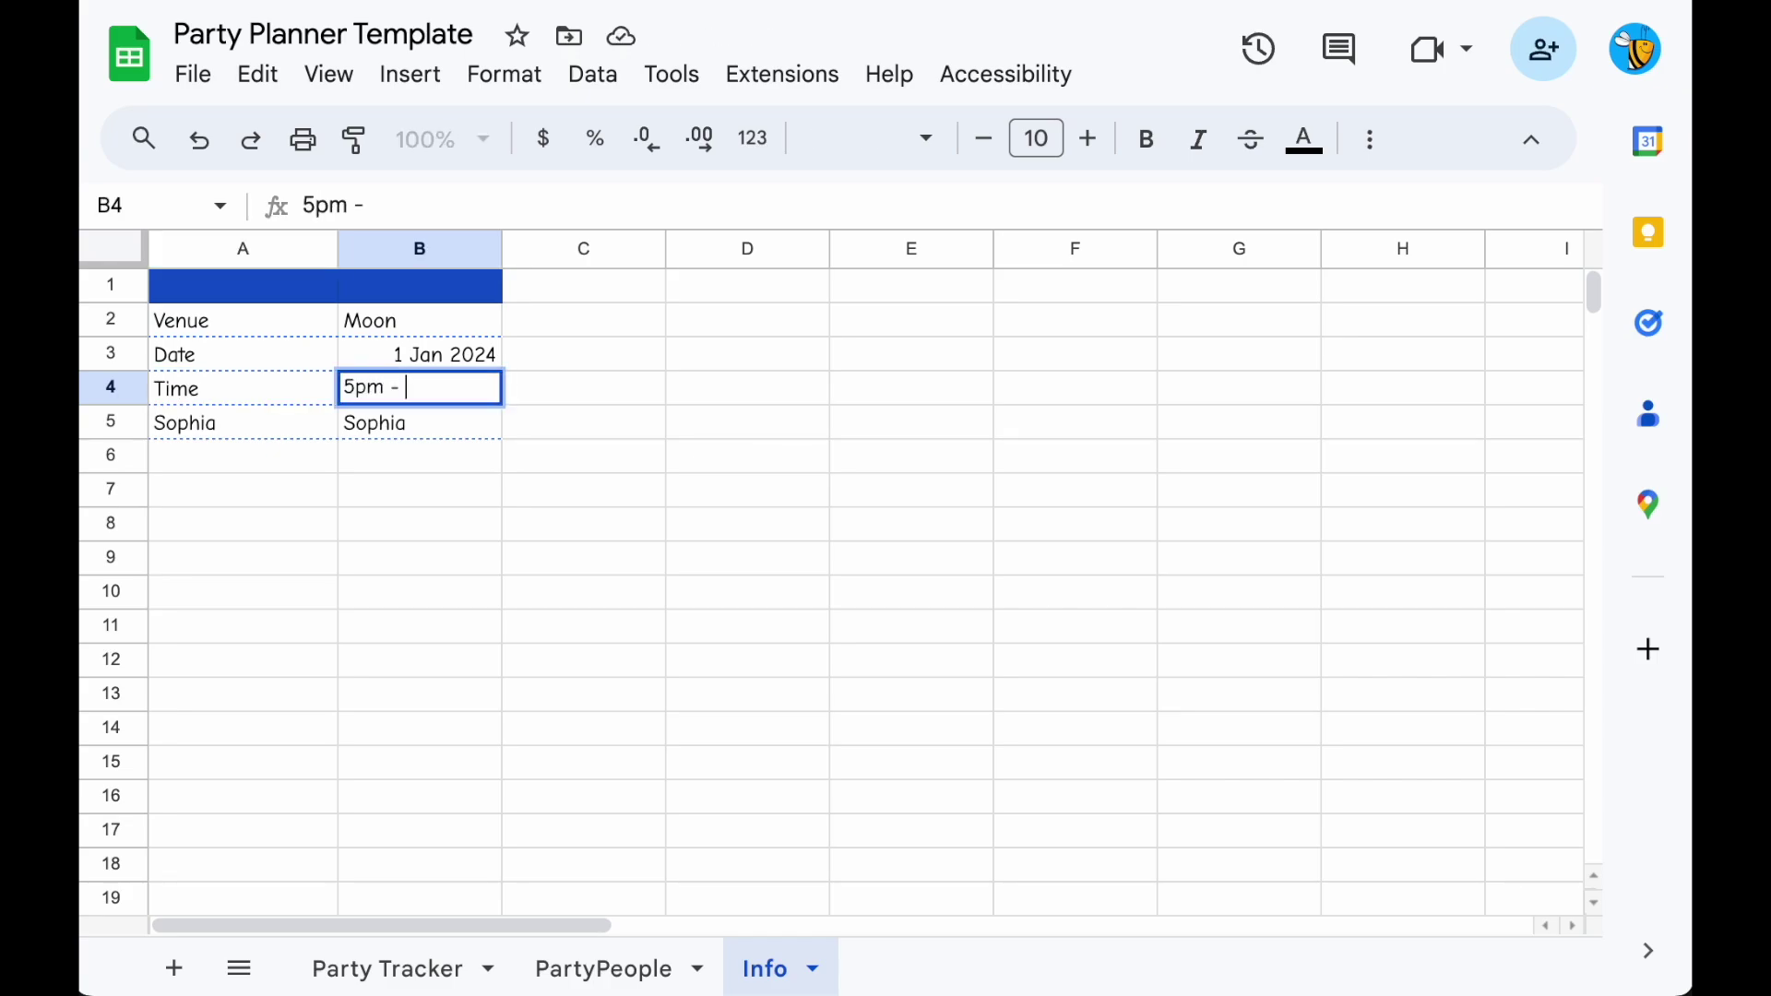
type("11pm")
key("Return")
key("Left")
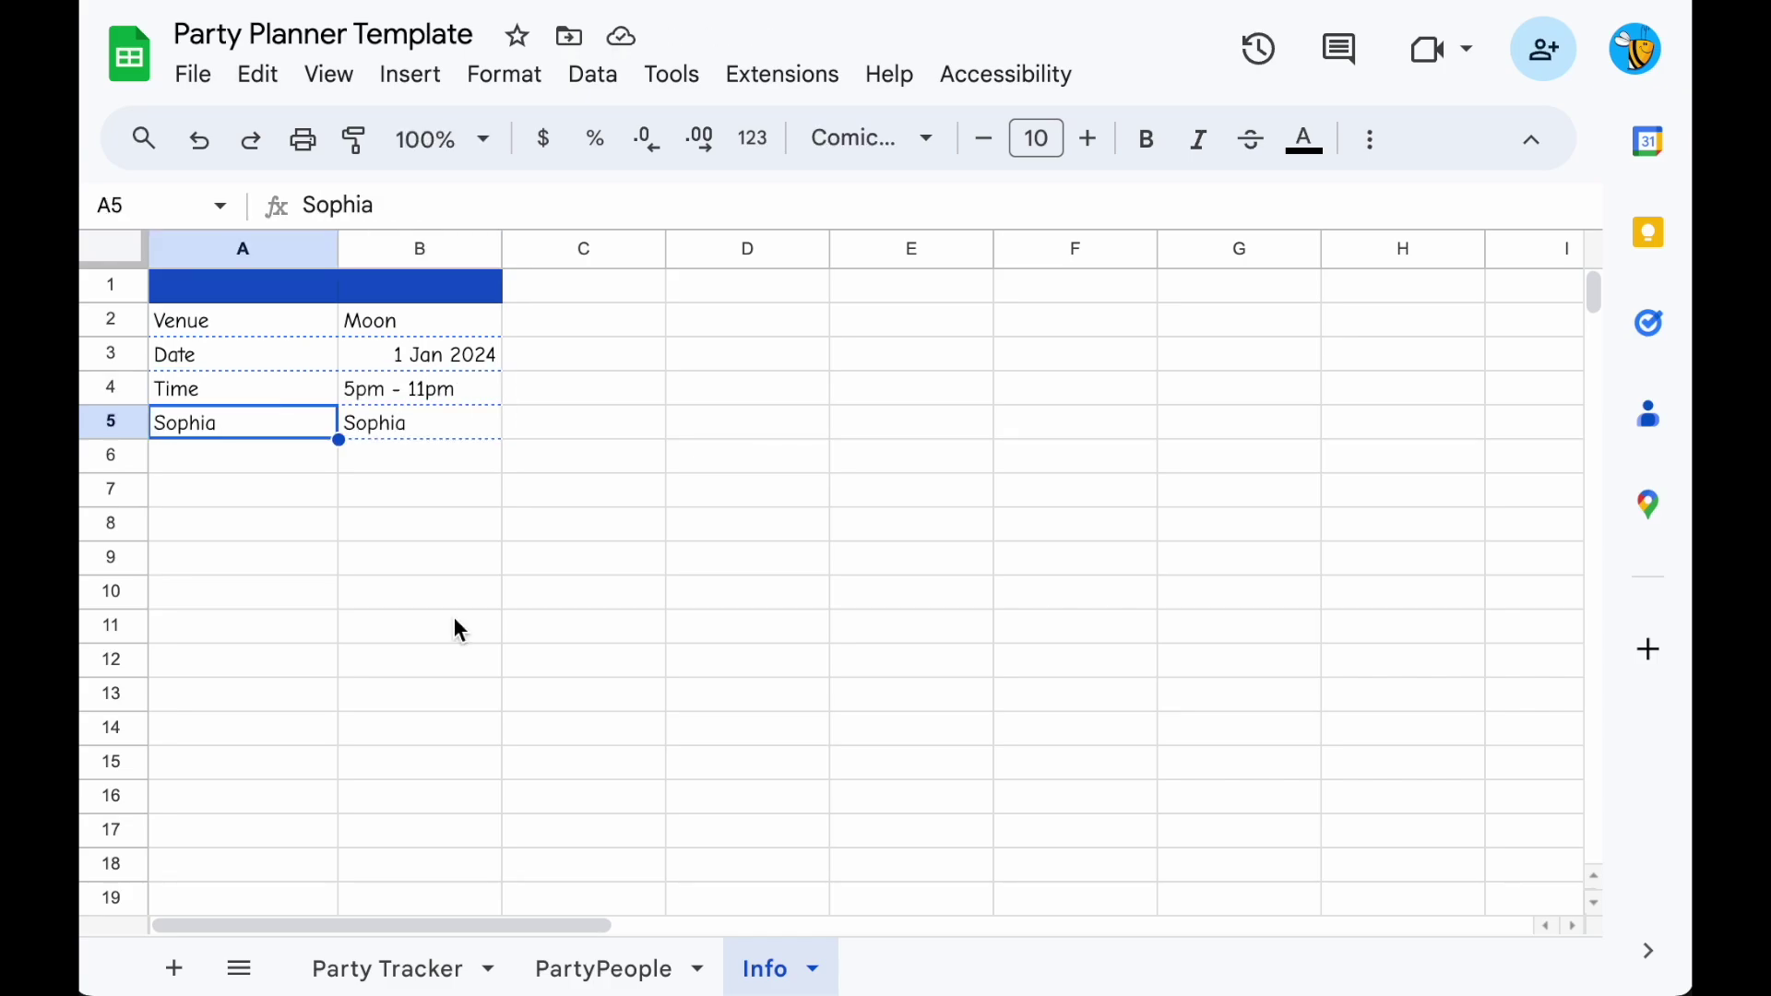
Copy the two Who? dropdown cells C2:C3 from the Party Tracker sheet into A5:A6 of the Info sheet.
left_click(443, 985)
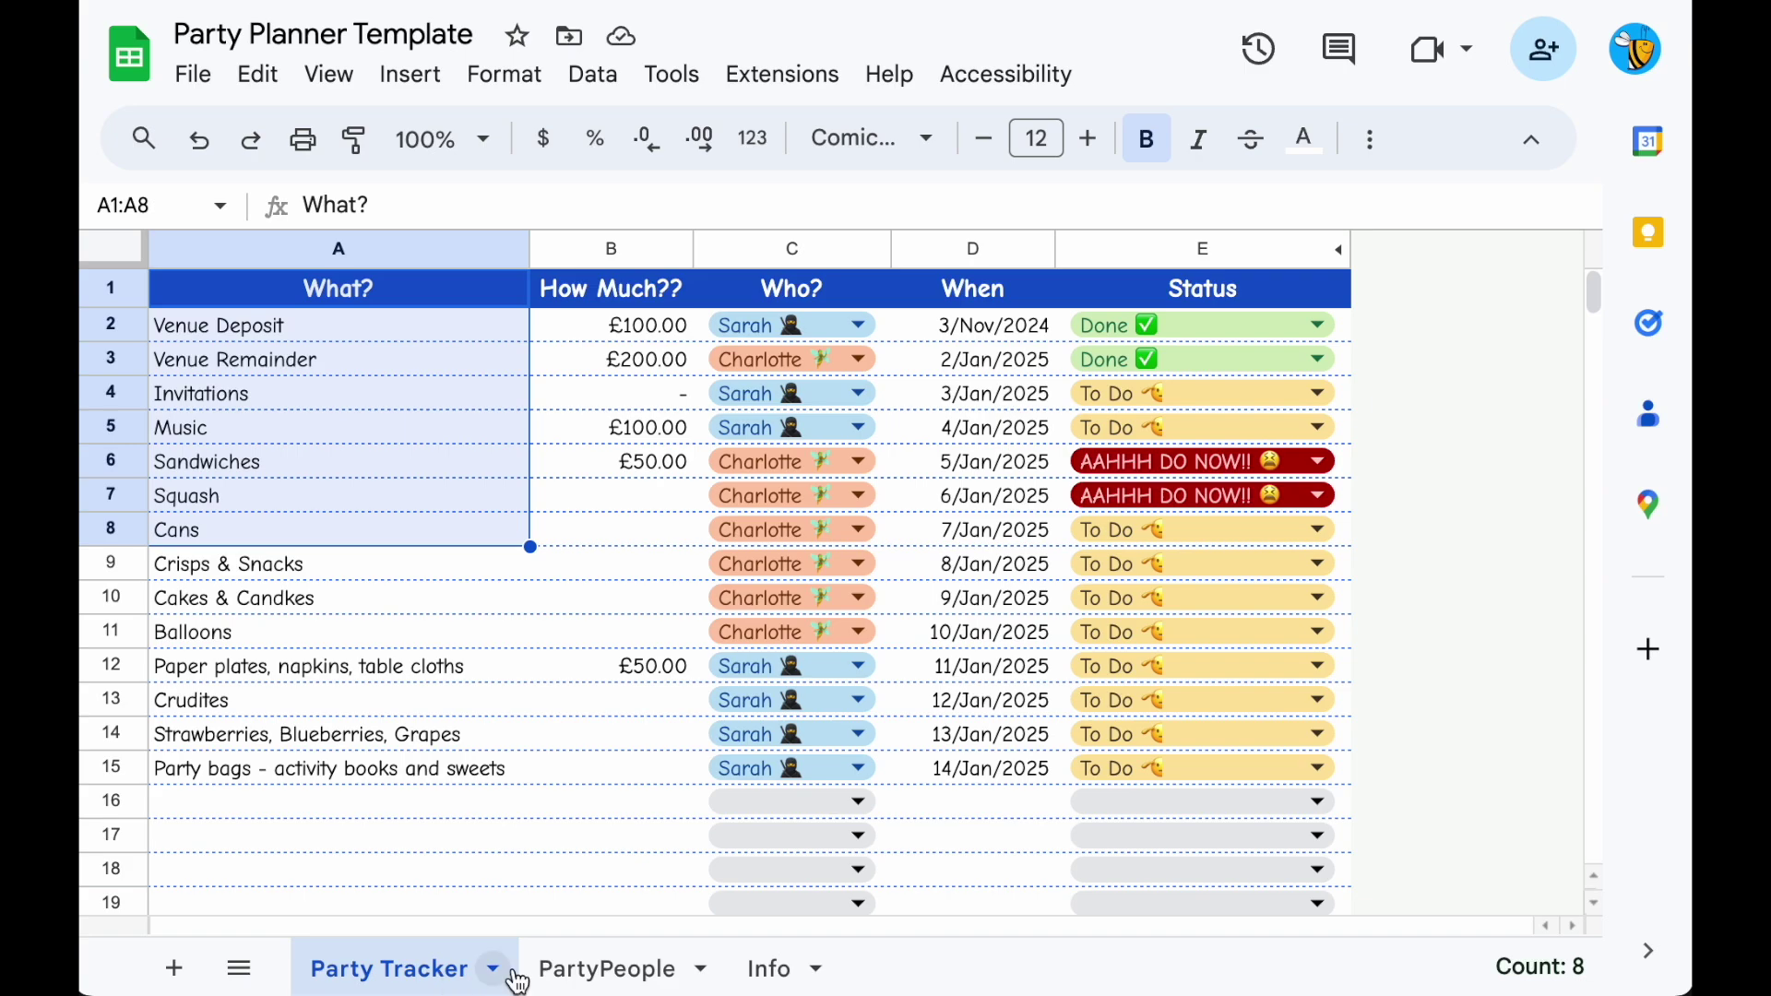
left_click(929, 334)
key("Left")
key("shift+Down")
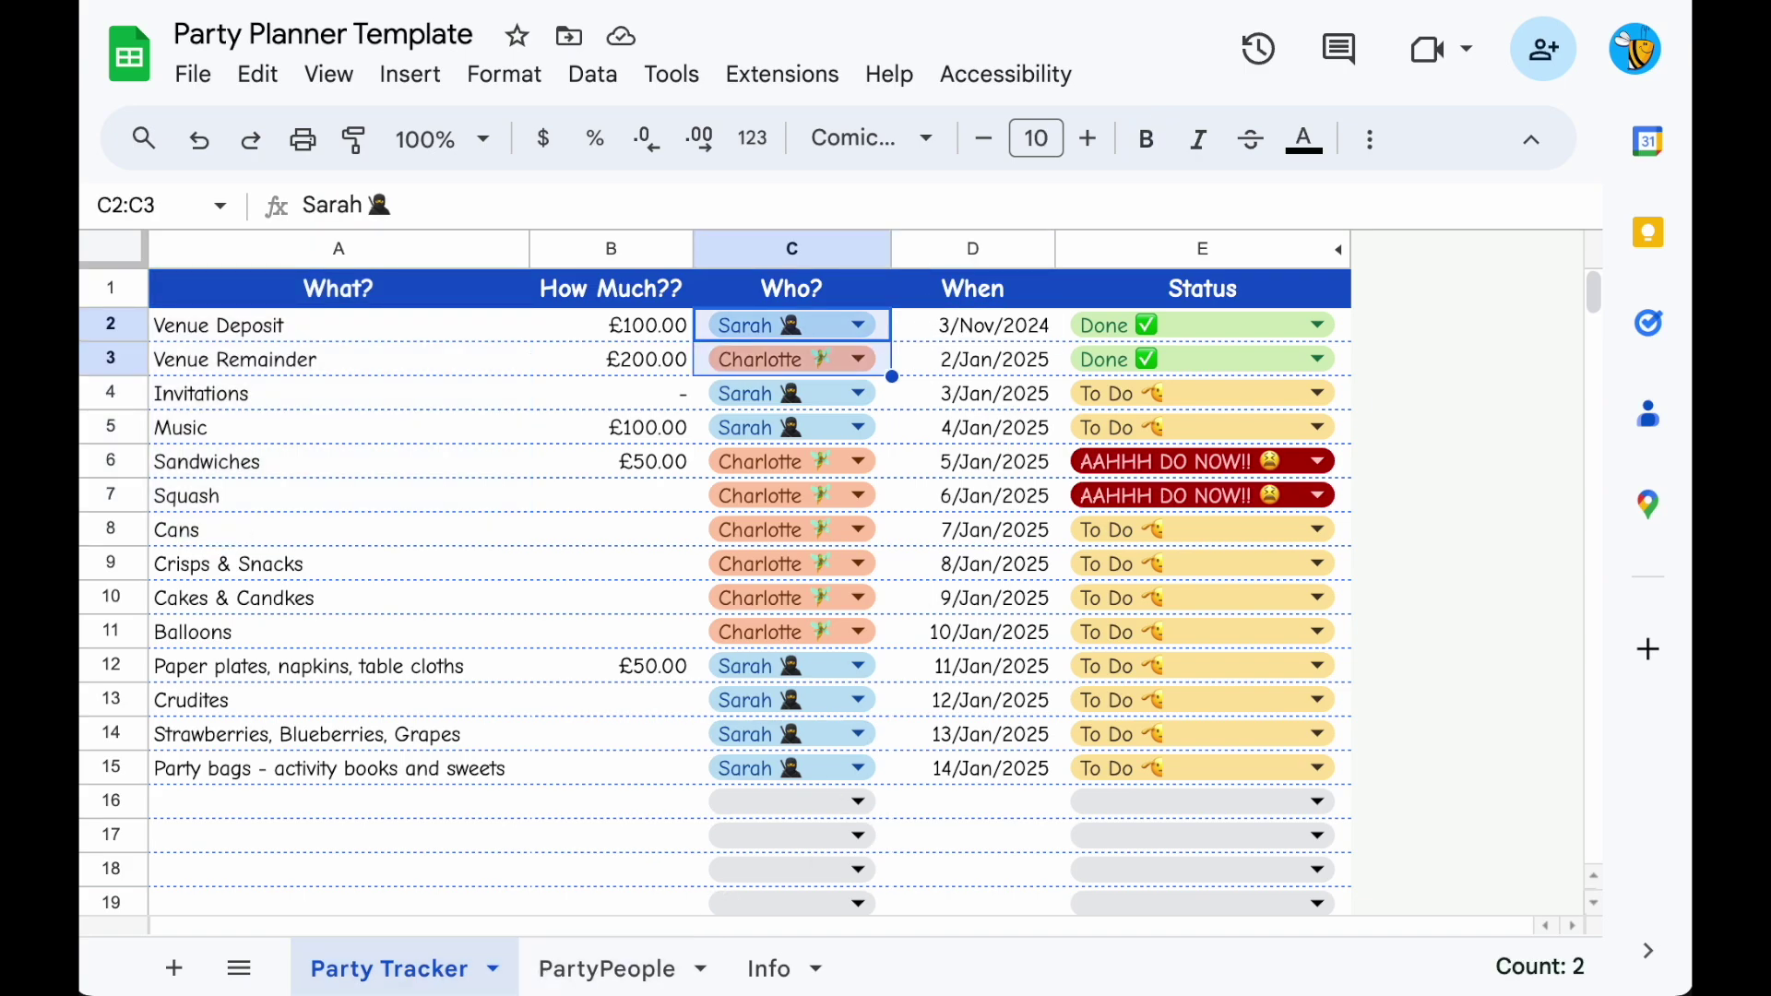
key("ctrl+c")
left_click(770, 968)
key("ctrl+v")
Start a SUMIFS formula in B5 of the Info sheet with 'Party Tracker'!B:B as the sum range.
key("Right")
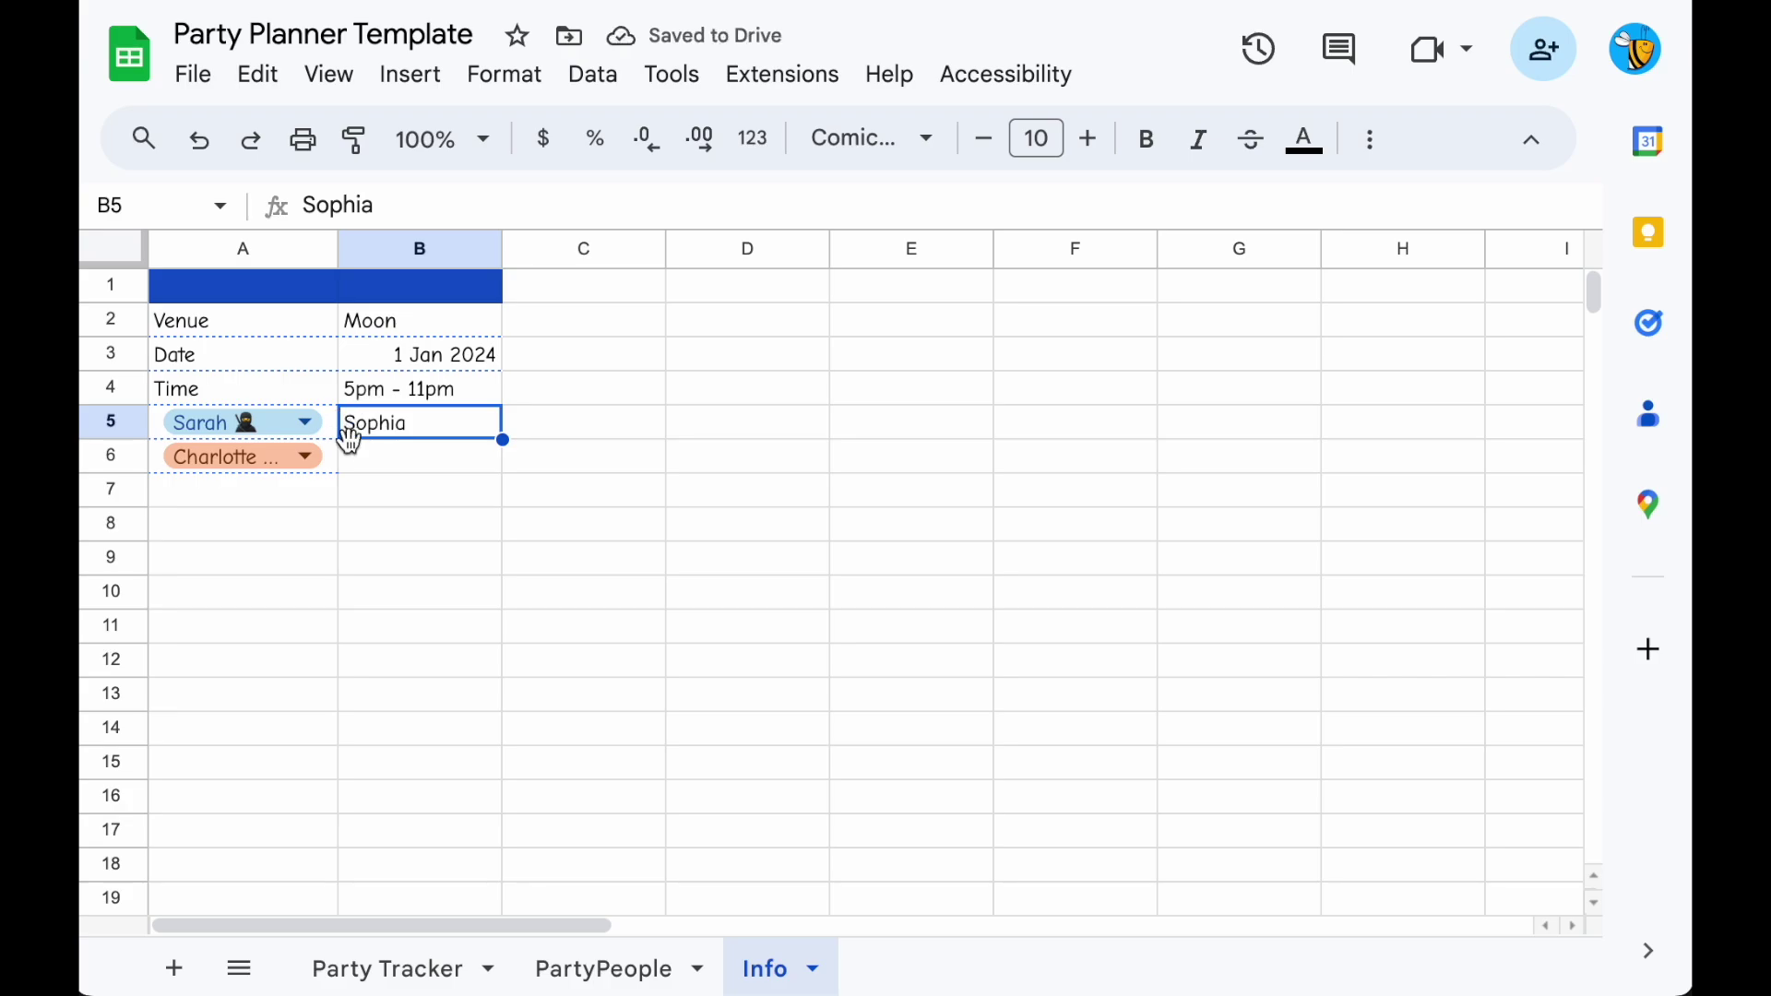
type("=sumif")
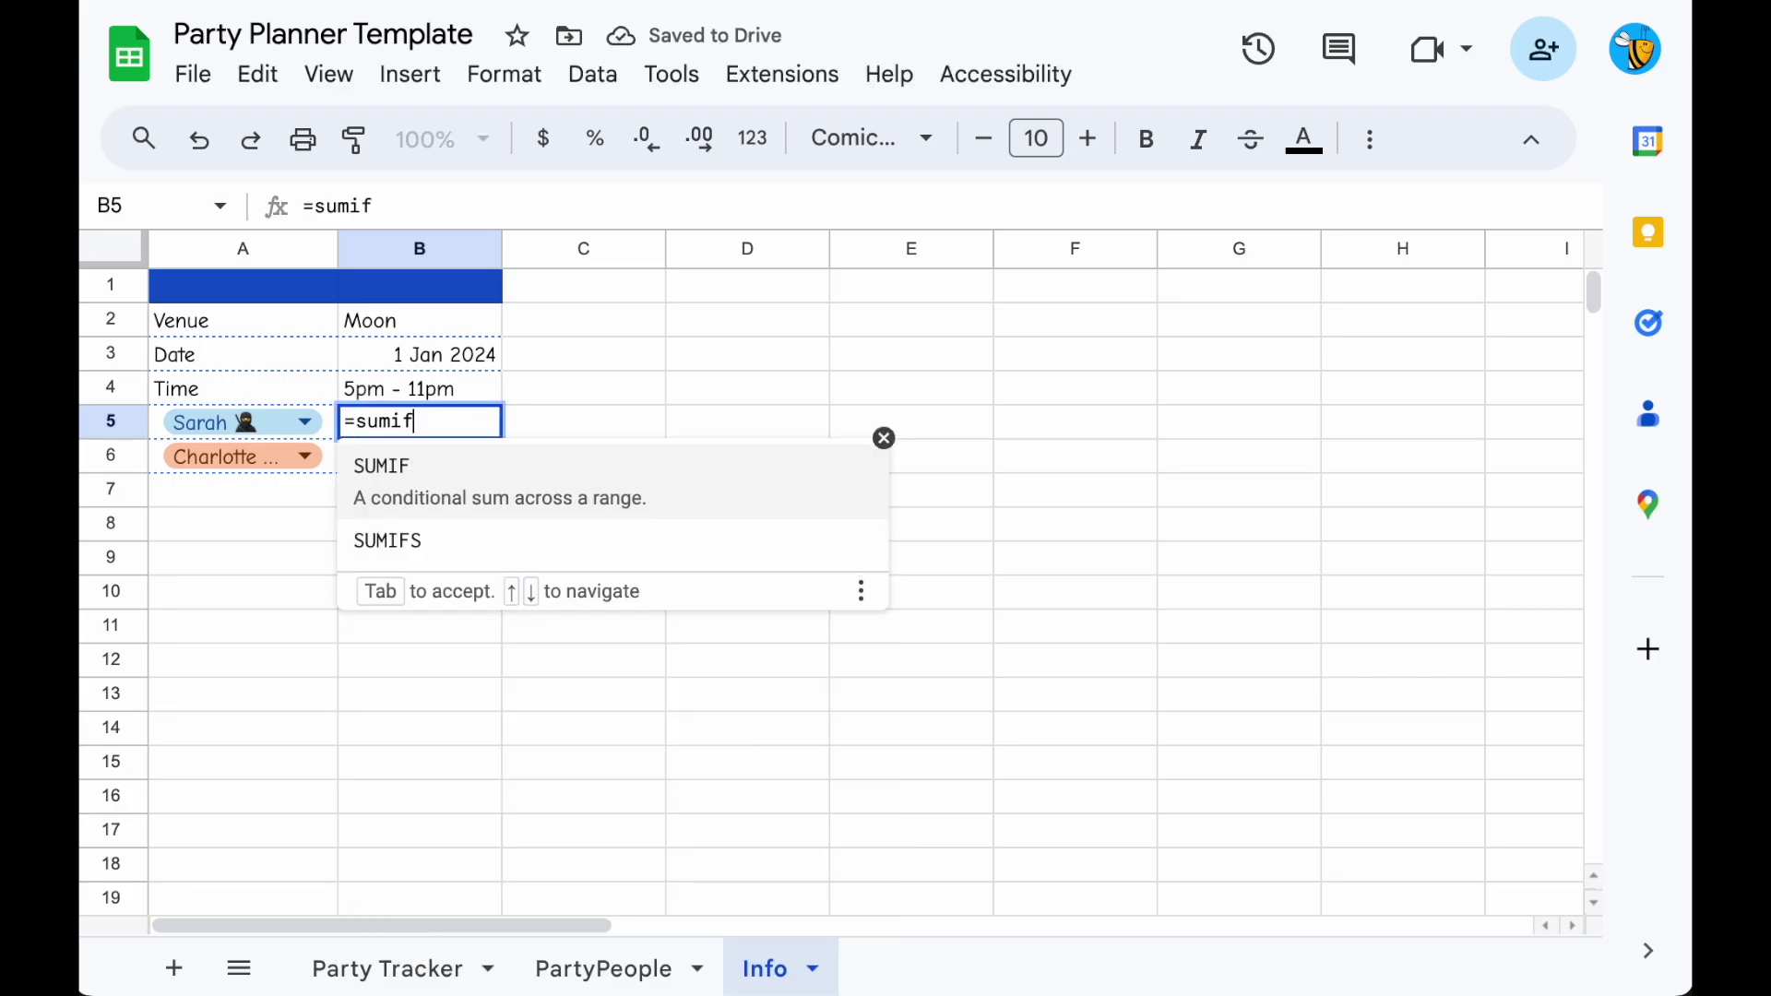
type("s(")
left_click(400, 964)
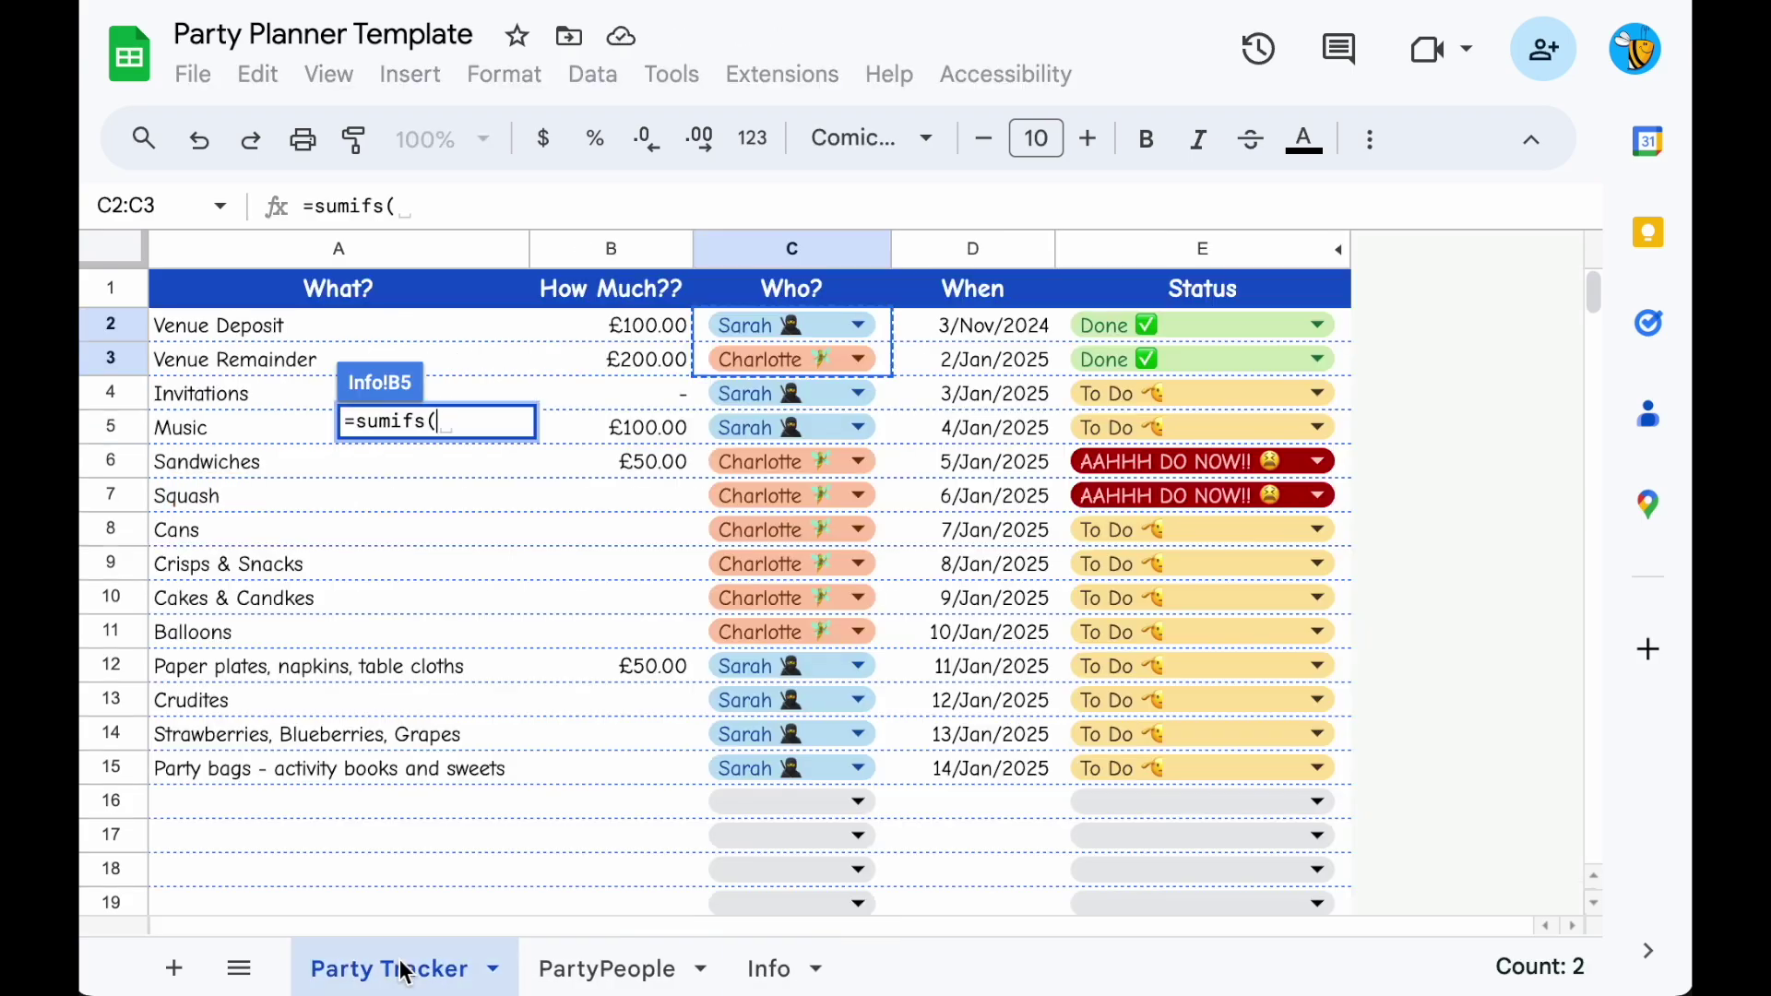
left_click(638, 261)
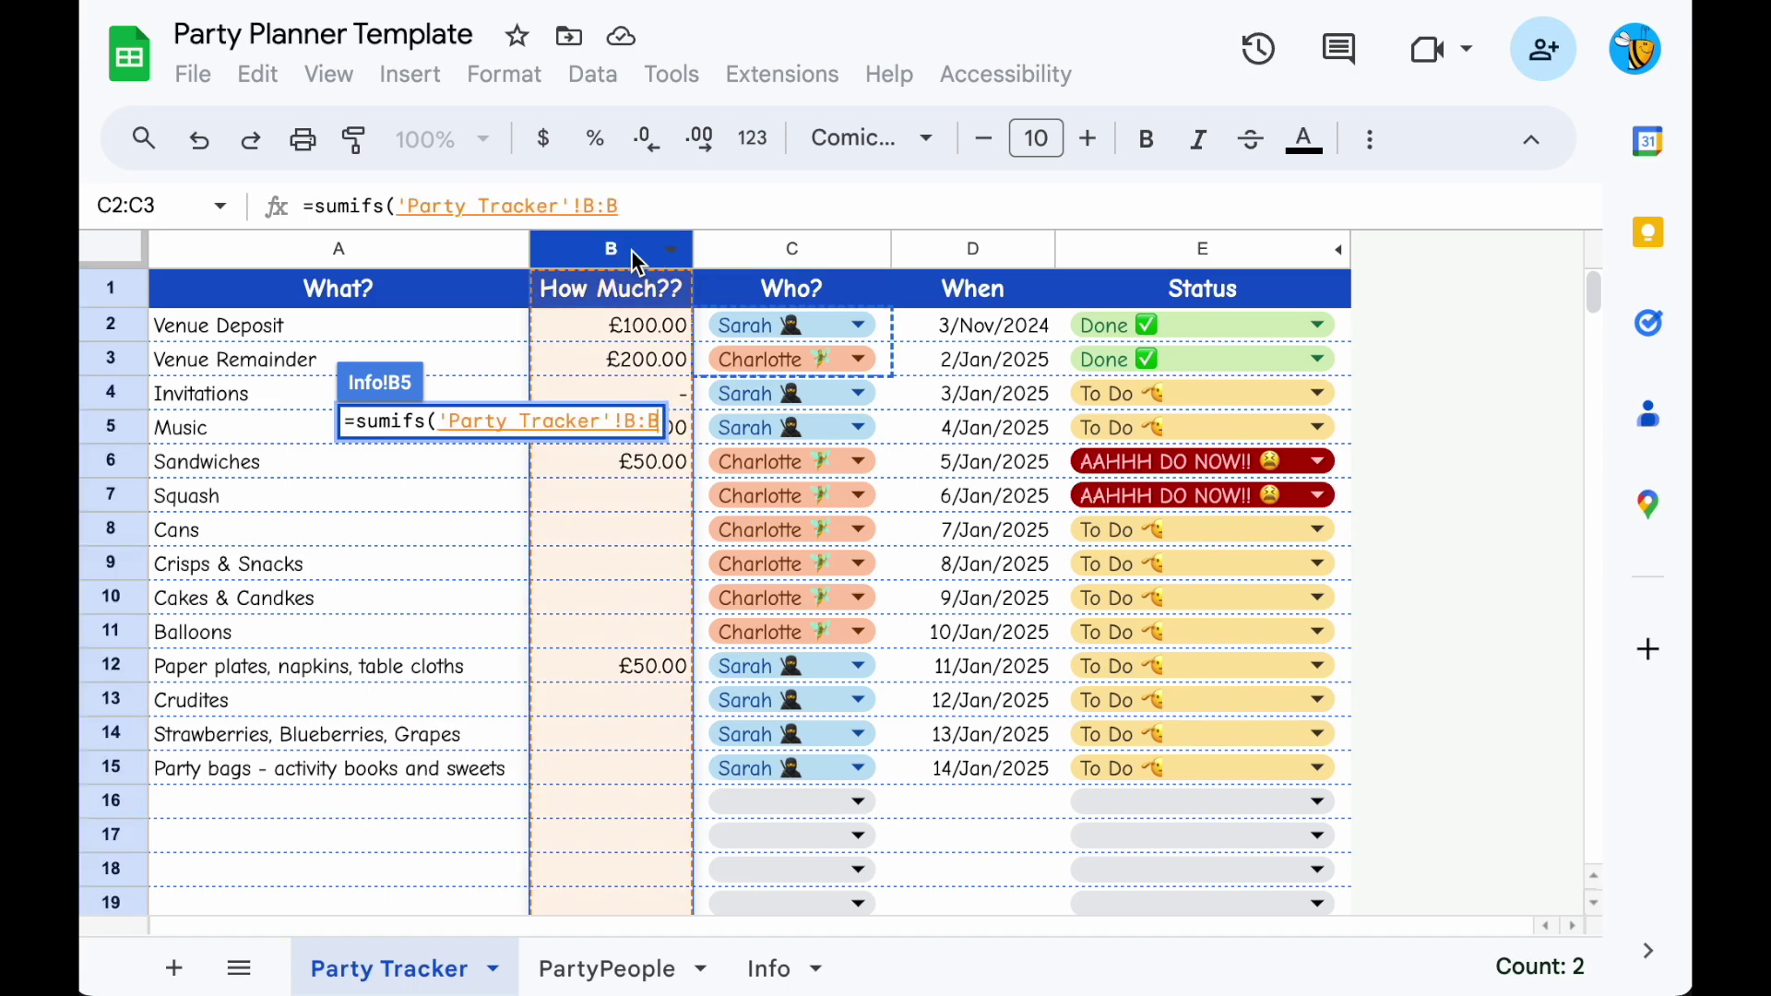
type(",")
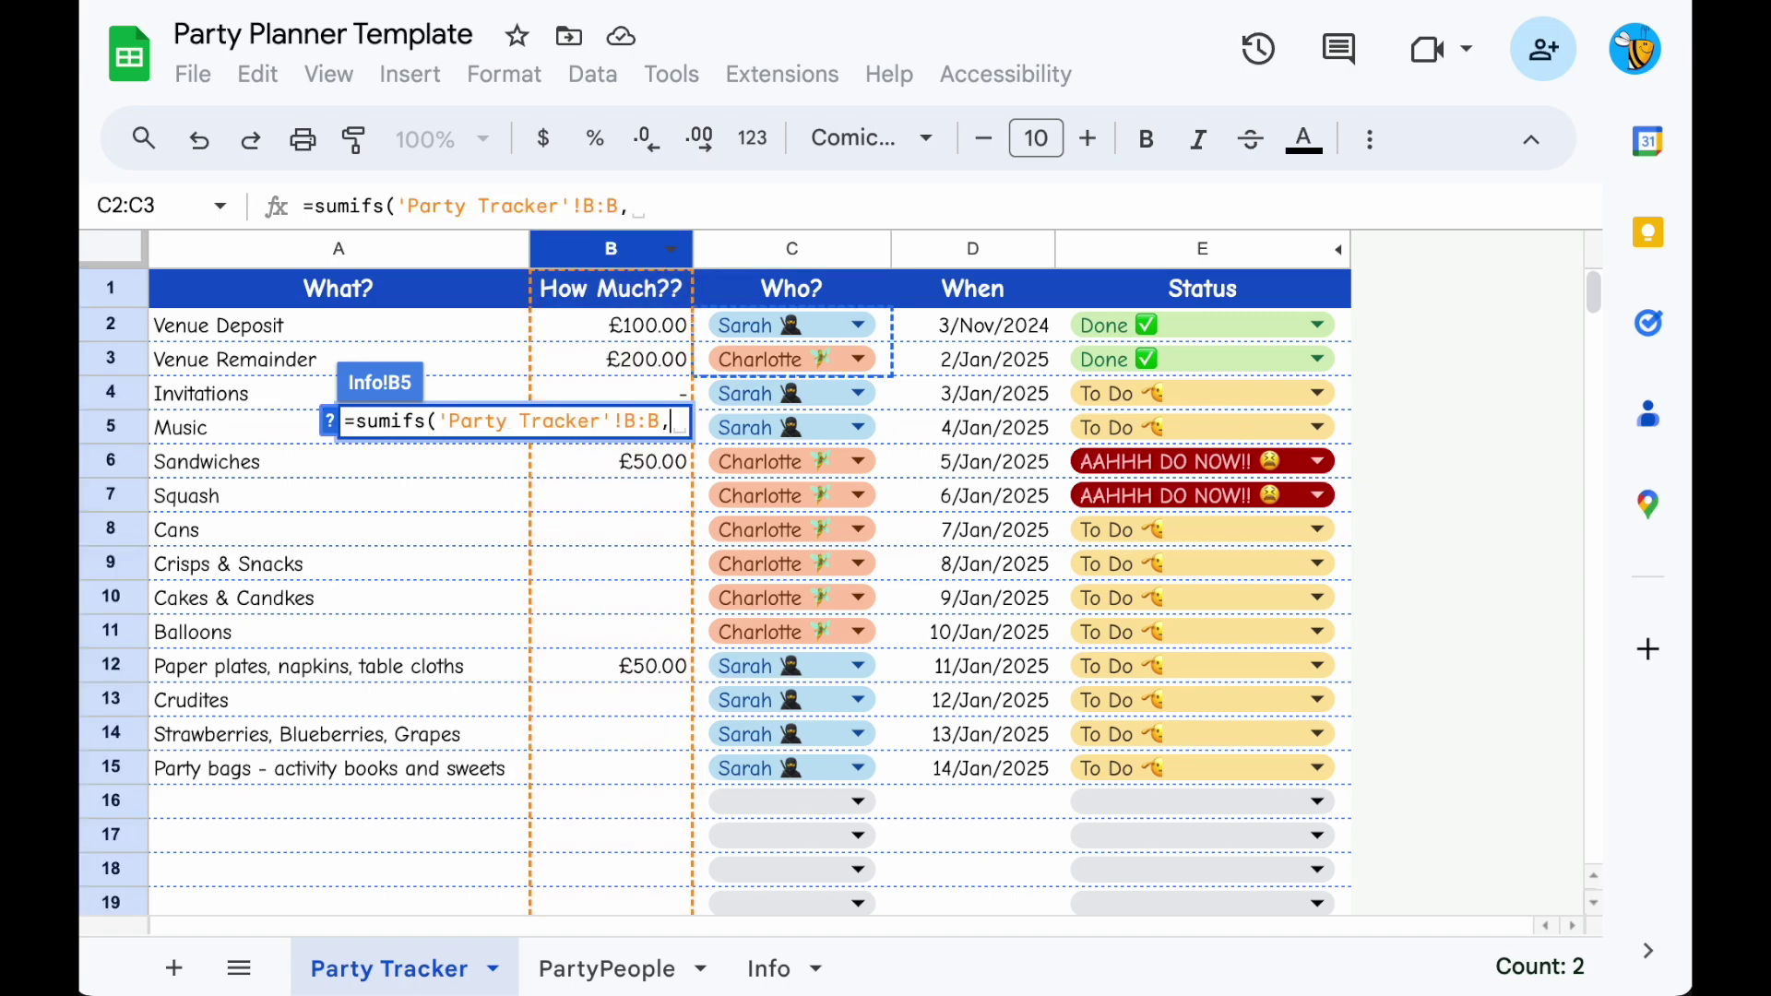
Complete the B5 SUMIFS formula with 'Party Tracker'!C:C as the criteria range and A5 as the criterion.
left_click(800, 254)
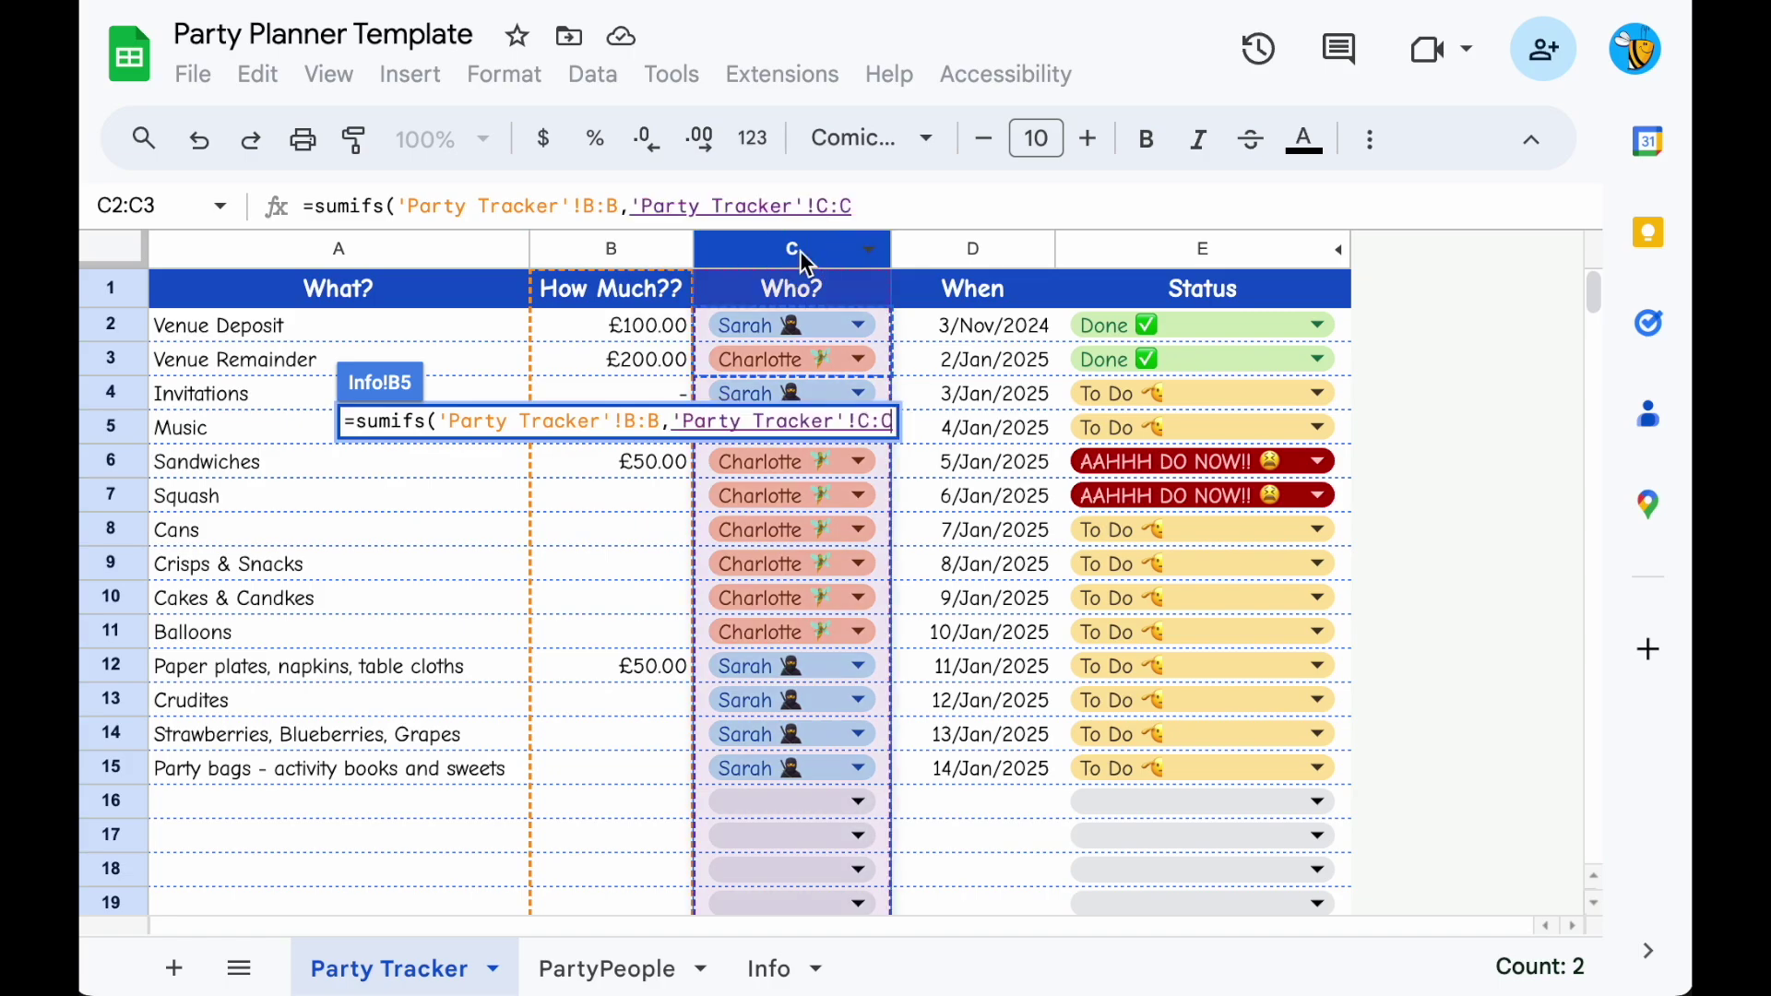
type(",")
left_click(774, 969)
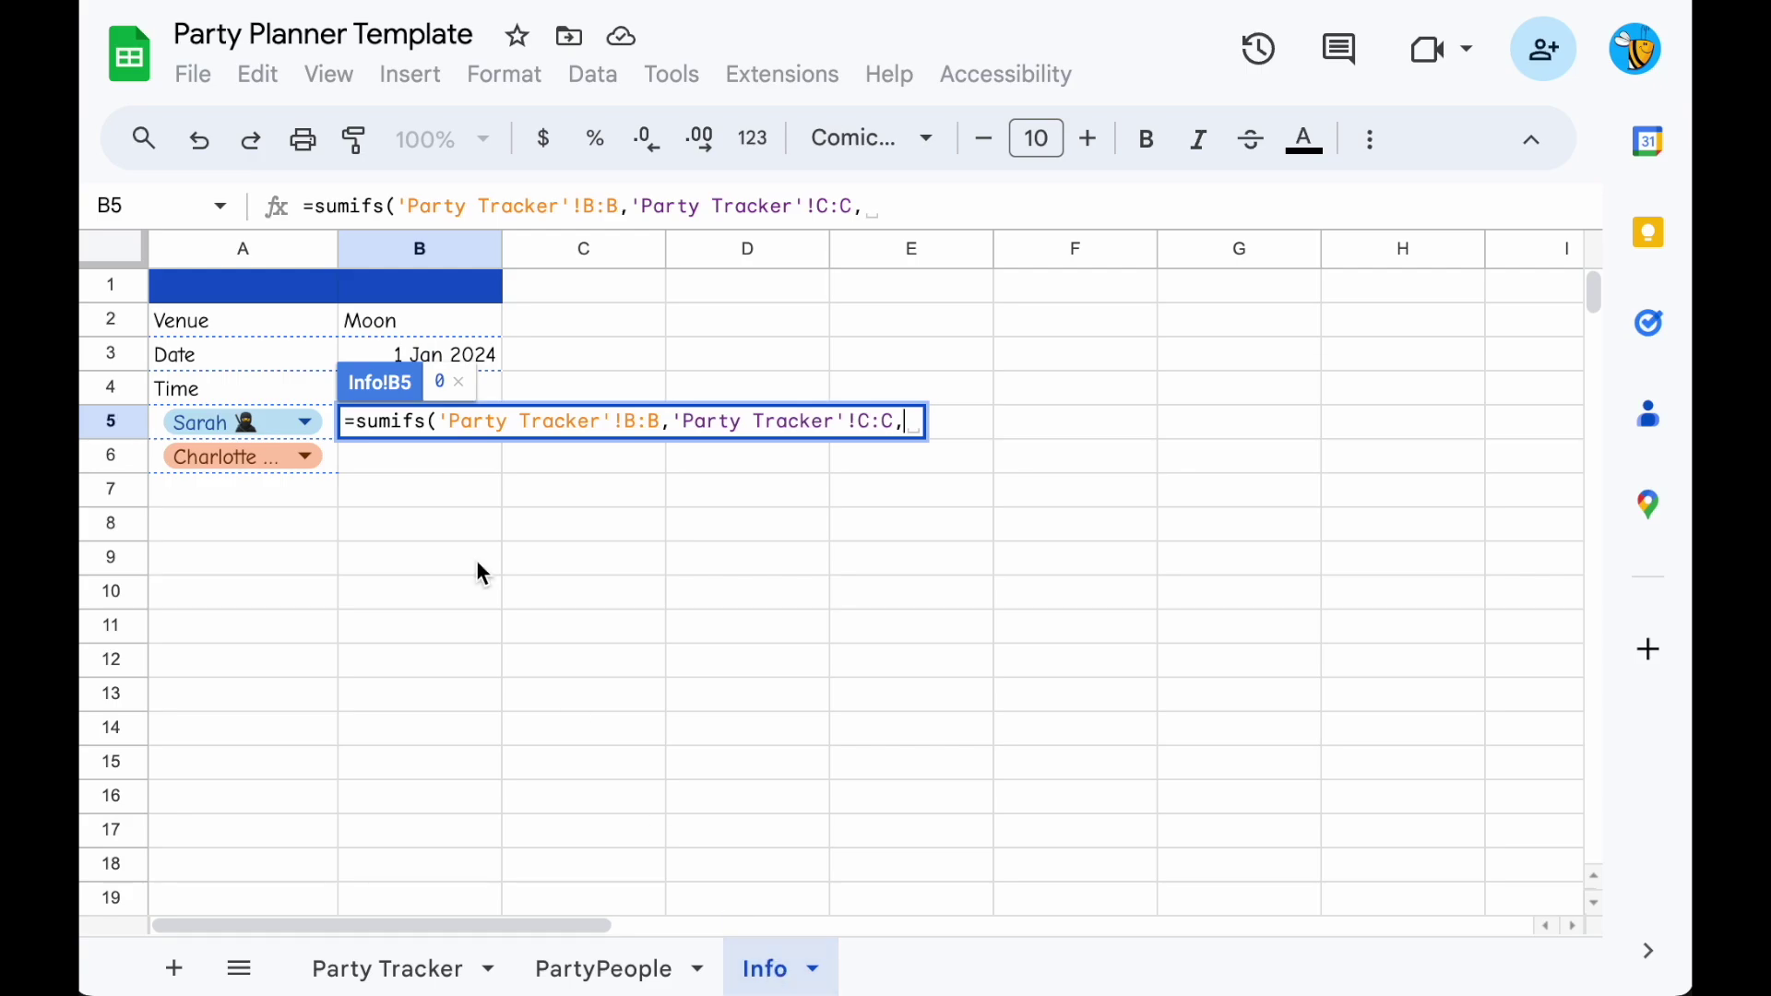
left_click(243, 389)
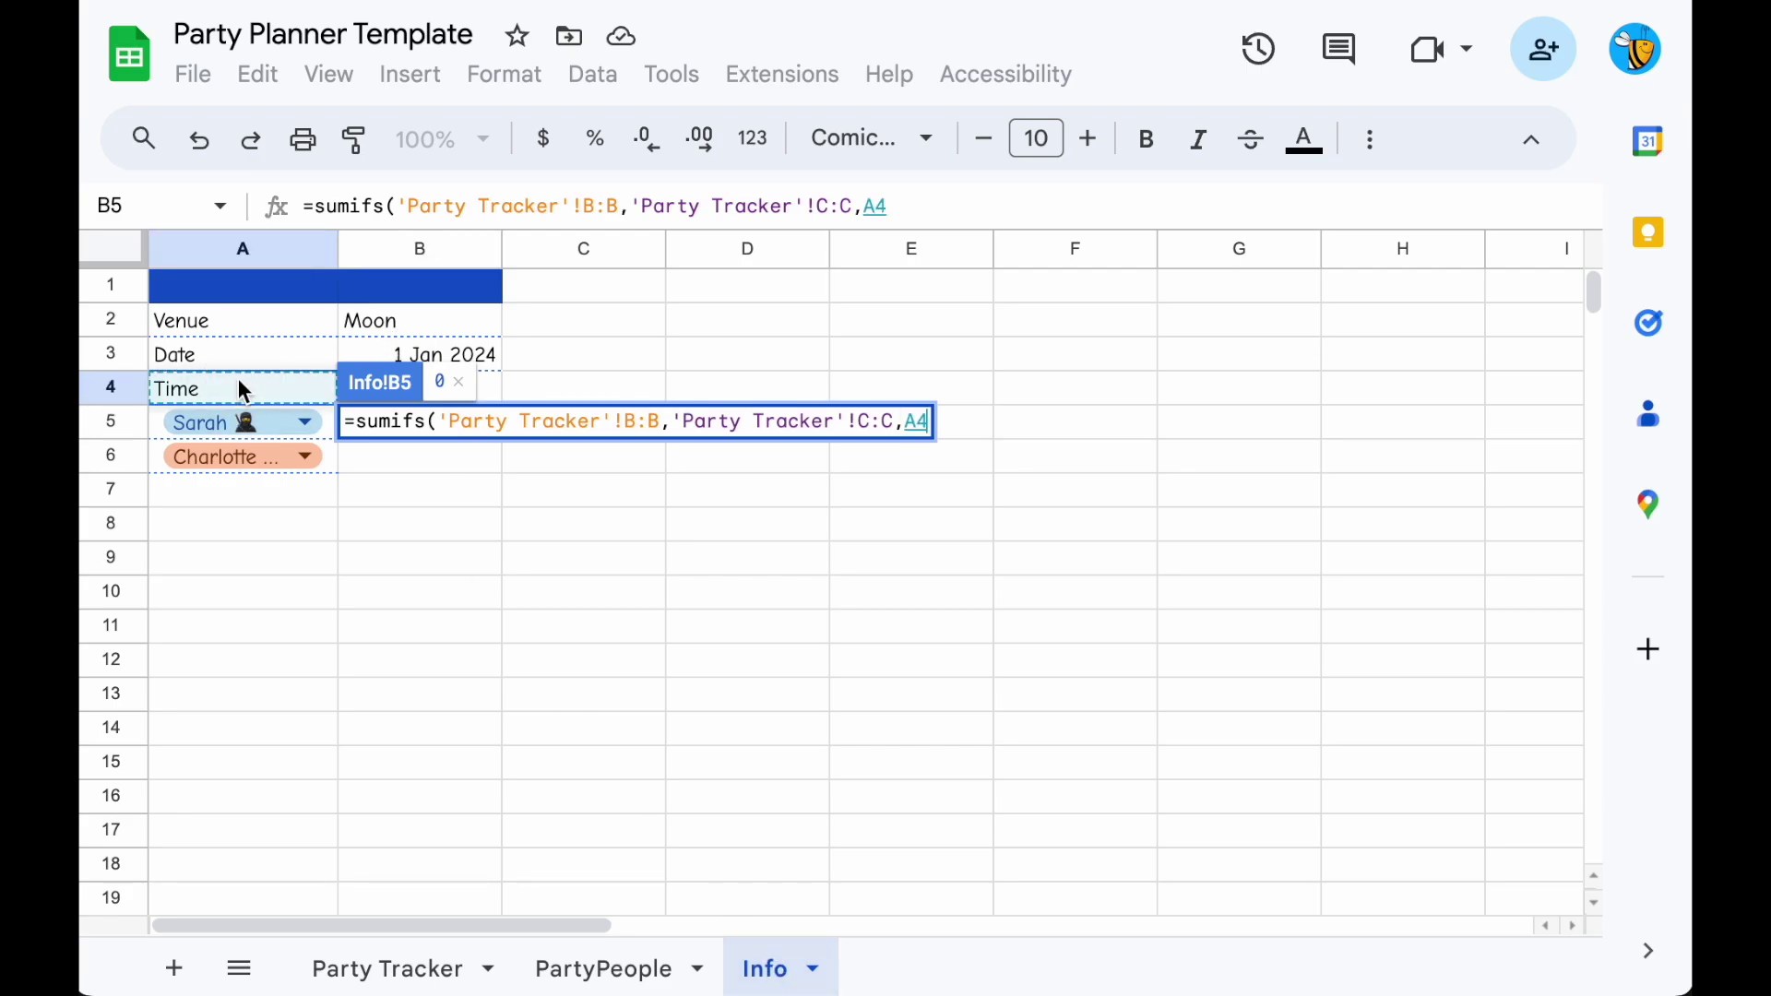
key("Down")
key("Return")
Finish the SUMIFS formula in B5 of the Info sheet with A5 as the criterion and copy it into B6.
key("Up")
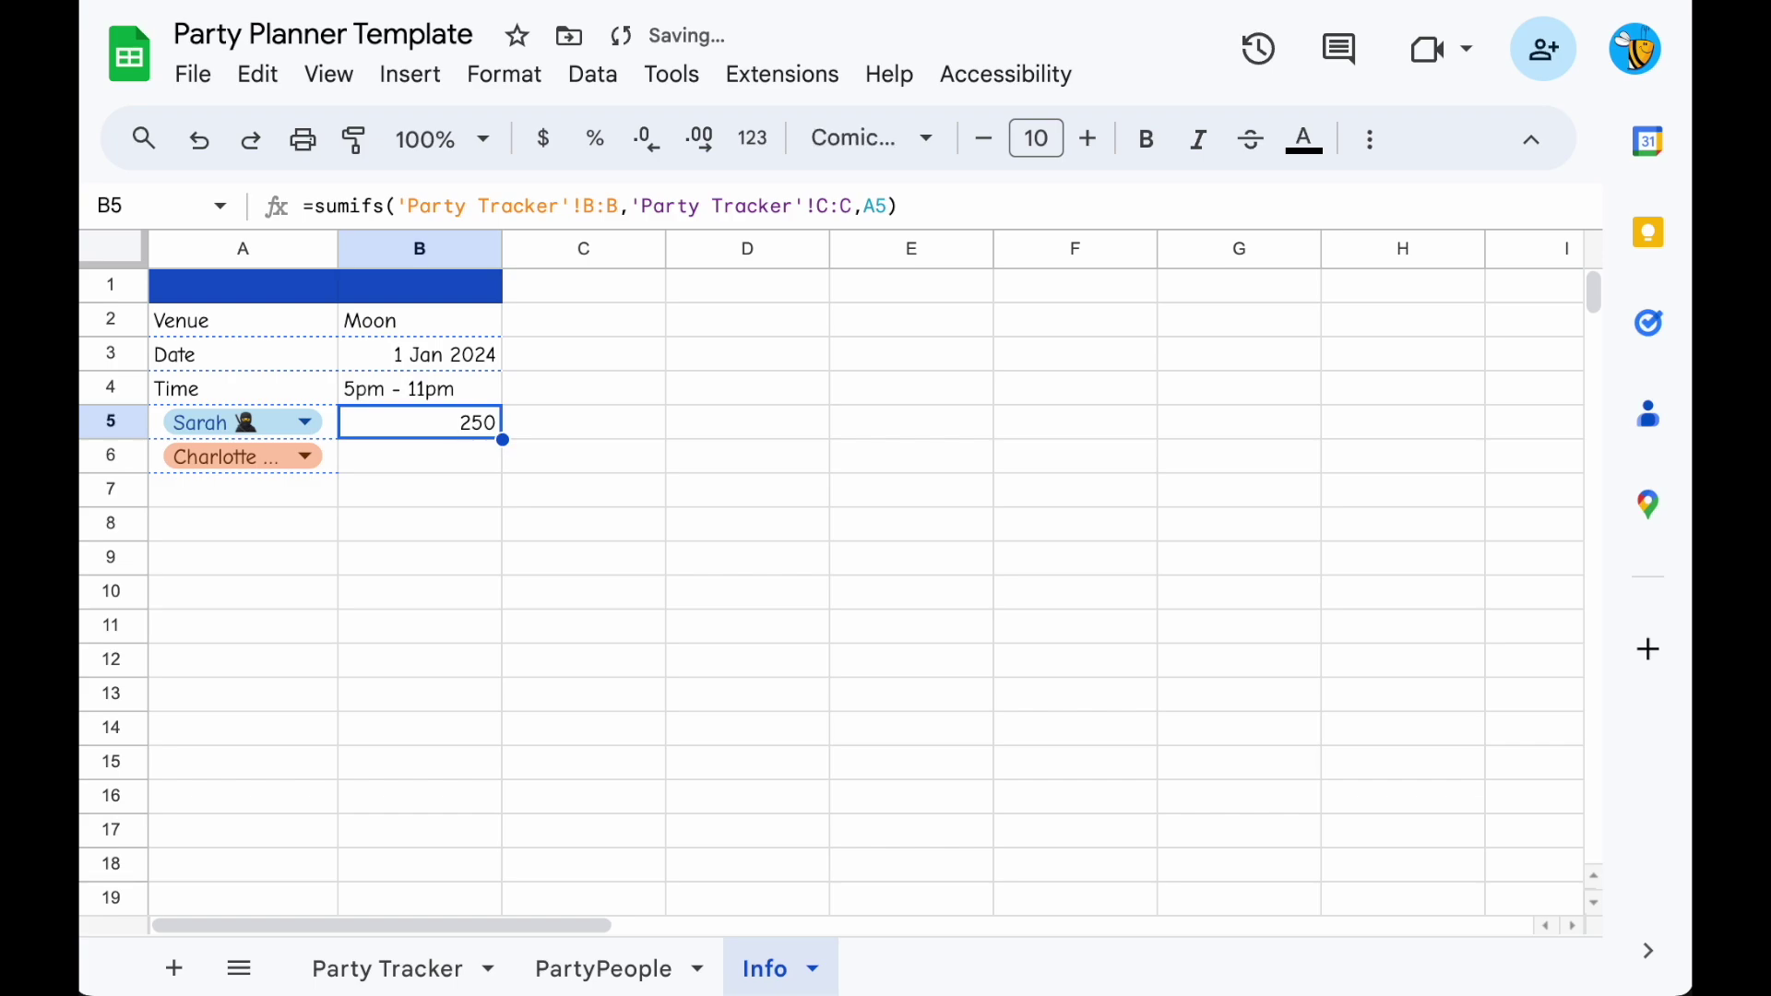
key("ctrl+c")
key("Down")
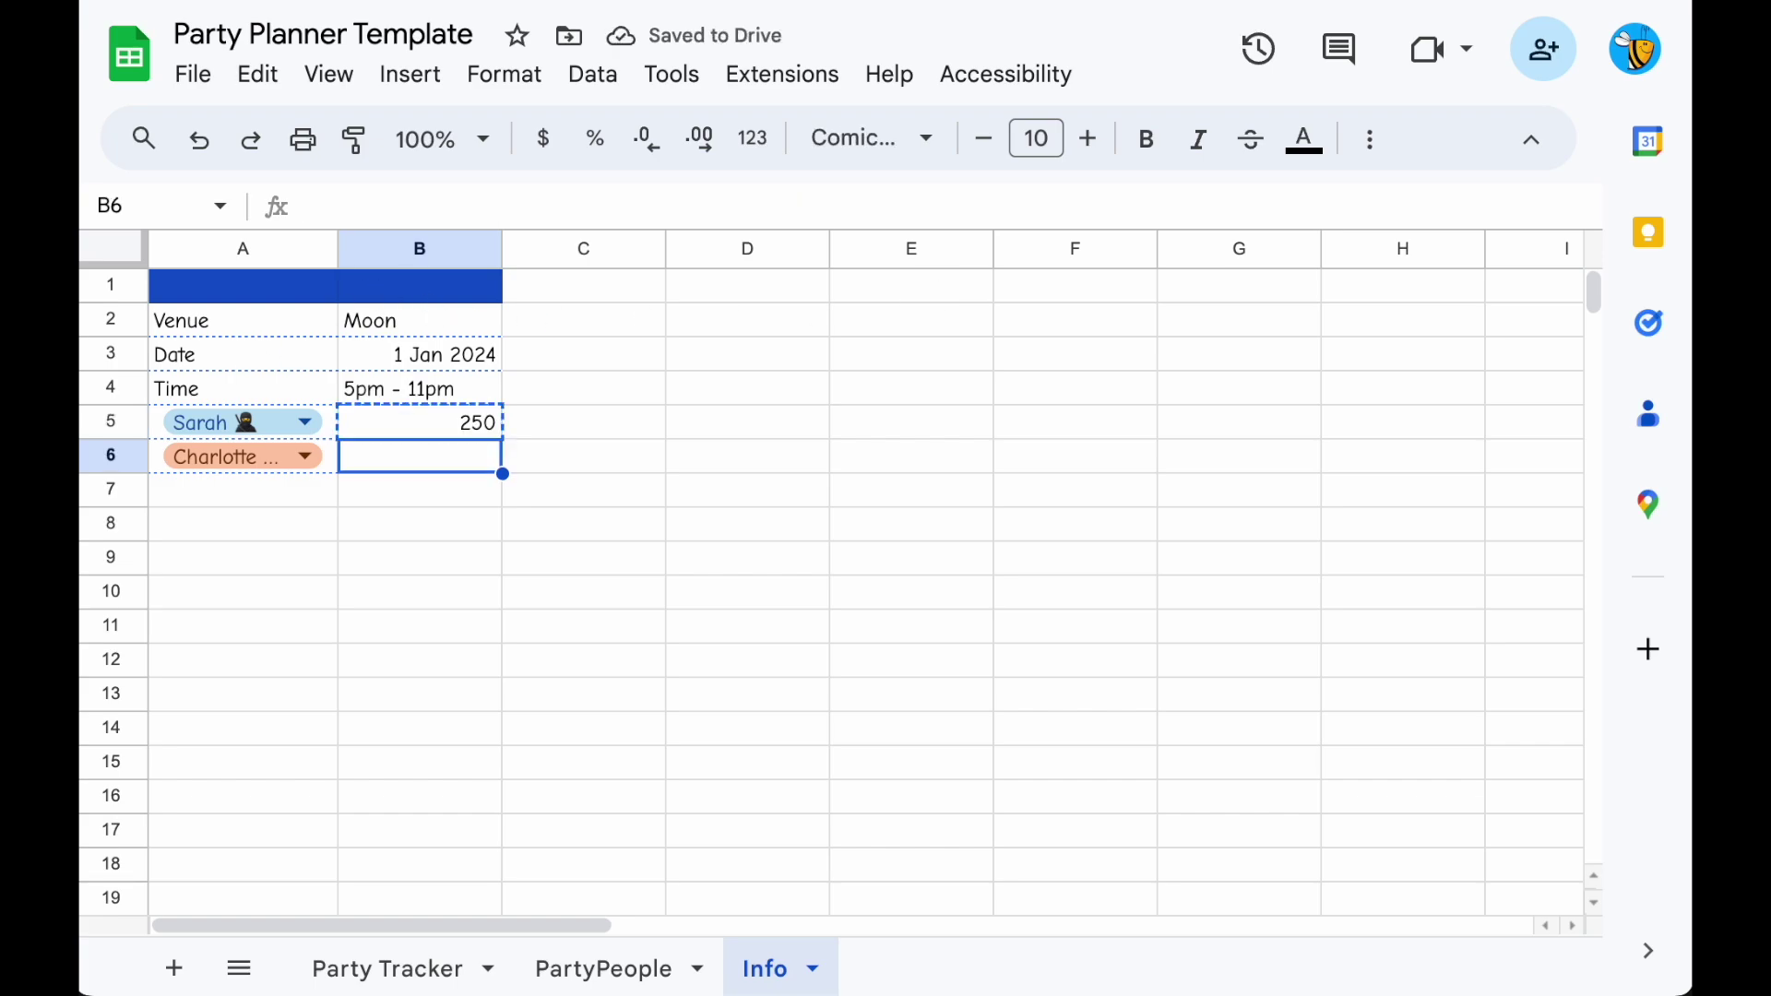
key("ctrl+v")
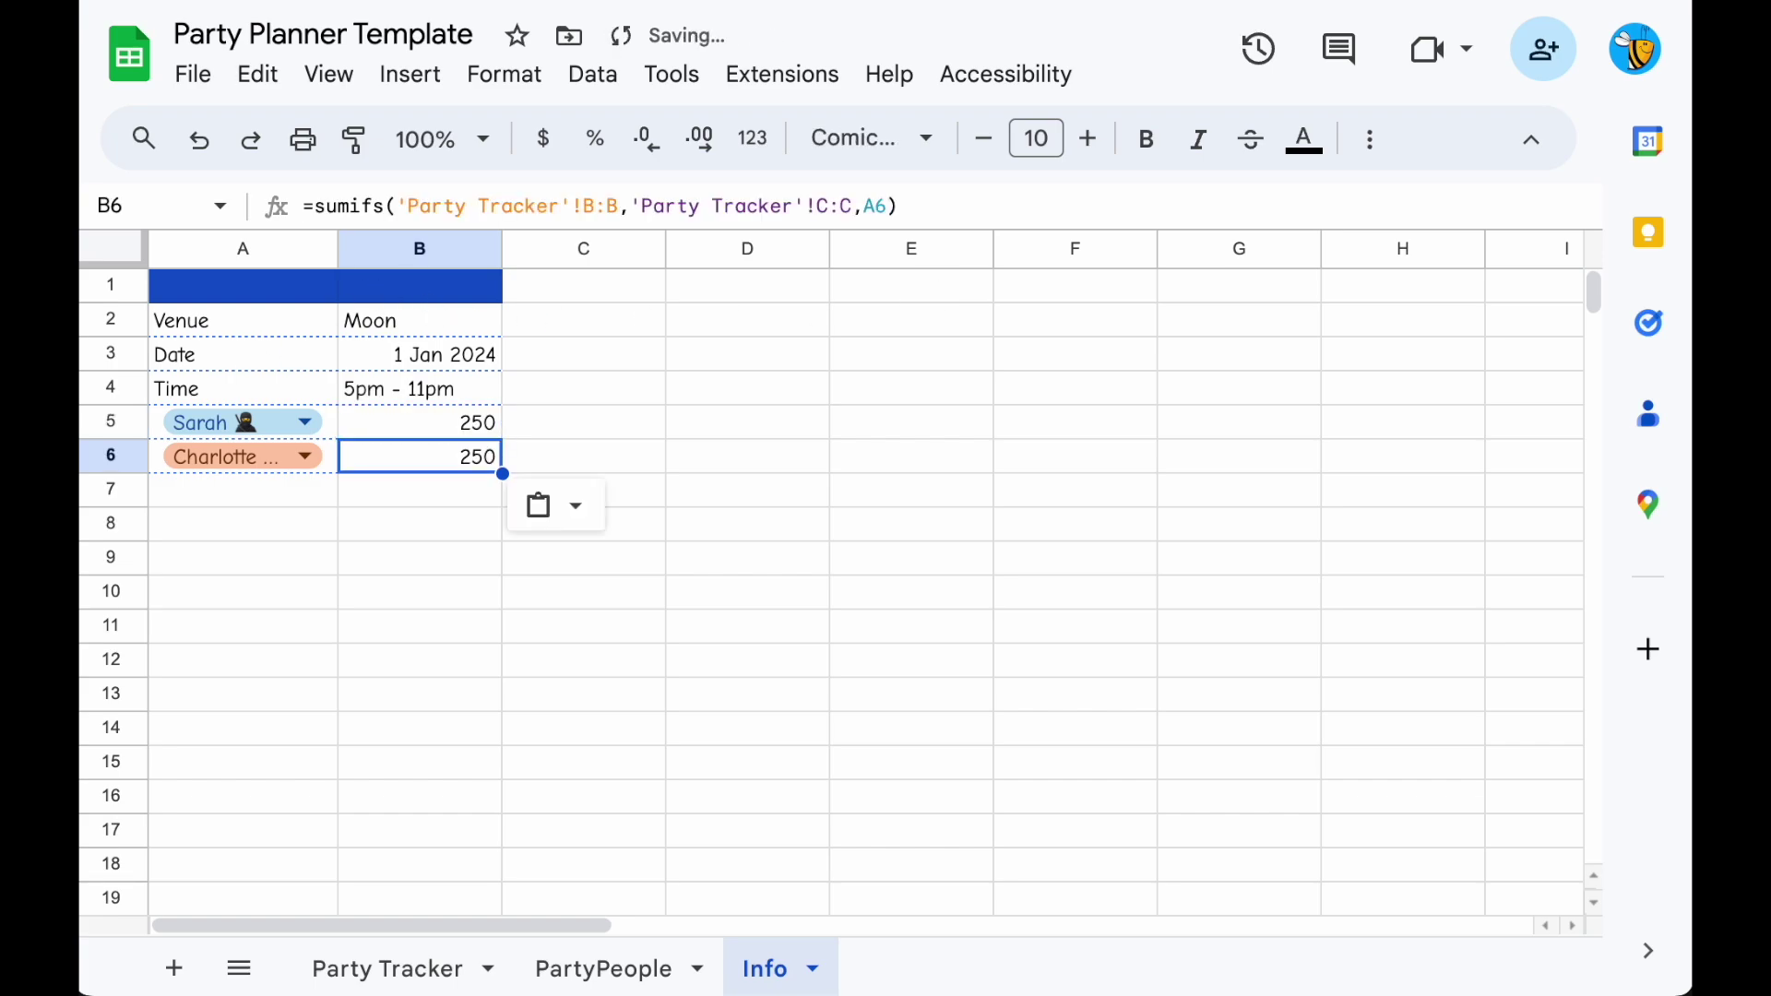
Set the Music cost to 80 on the Party Tracker sheet, then check the per-person sums in B5:B6 of the Info sheet.
left_click(411, 961)
left_click(633, 423)
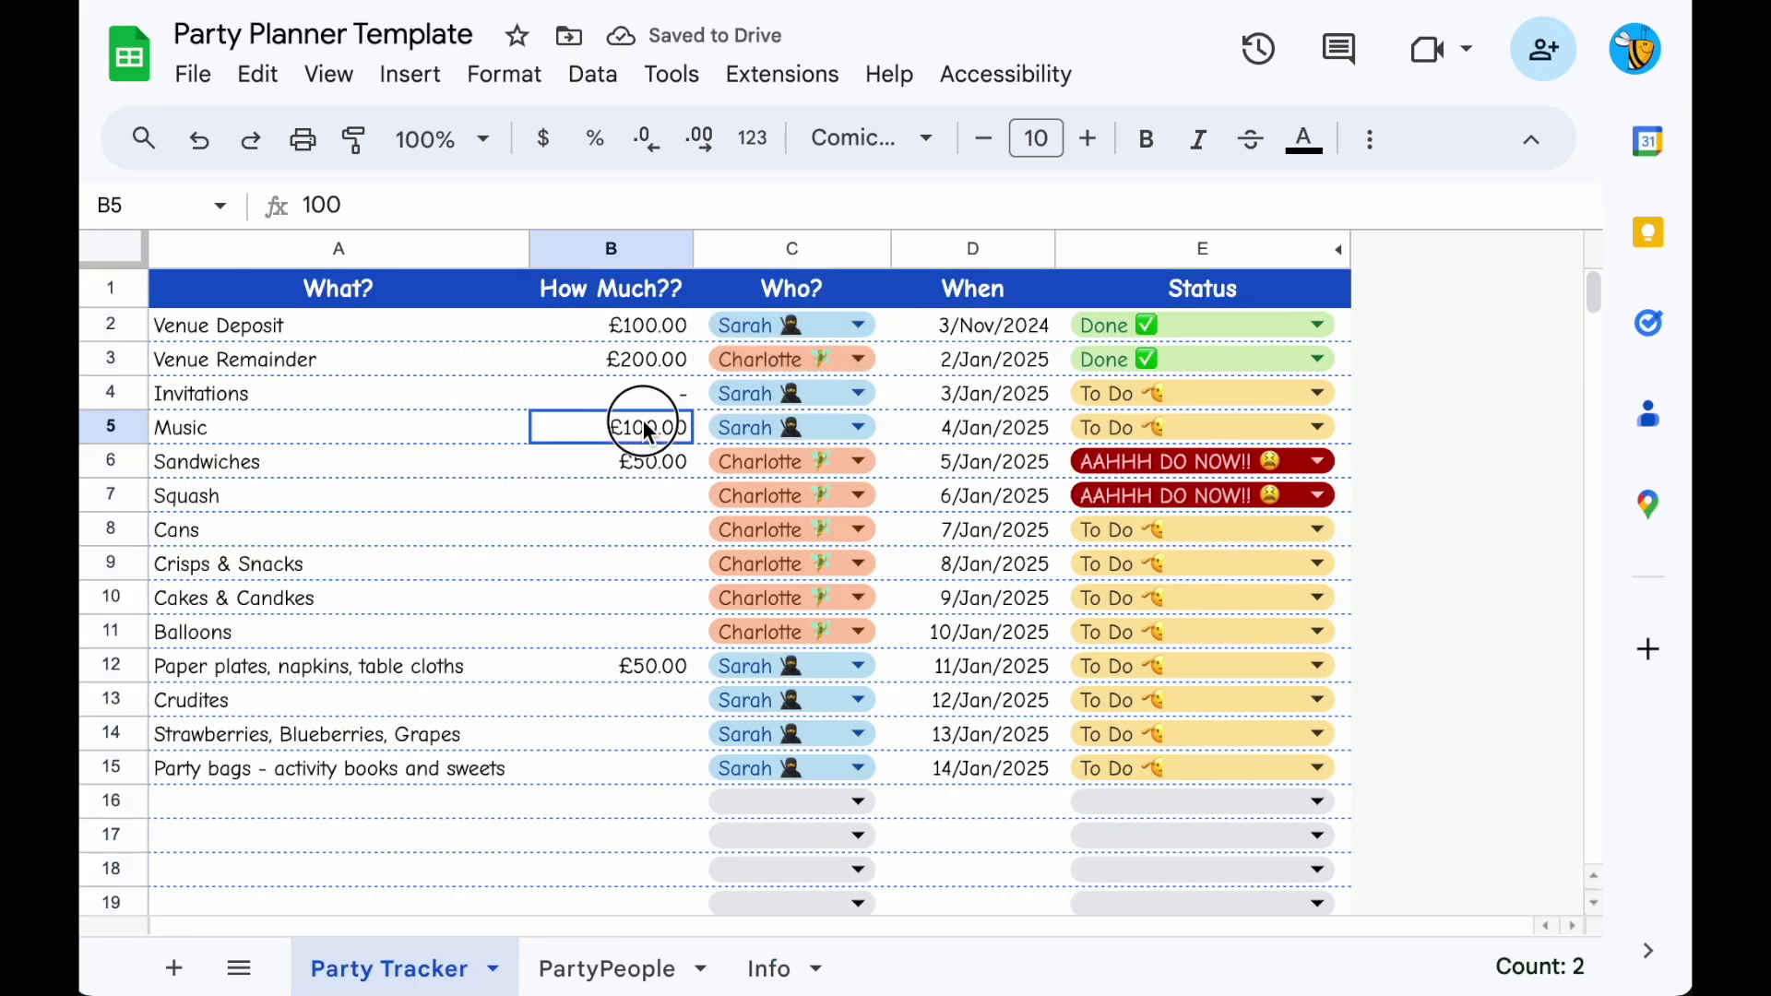
type("80")
key("Return")
left_click(768, 967)
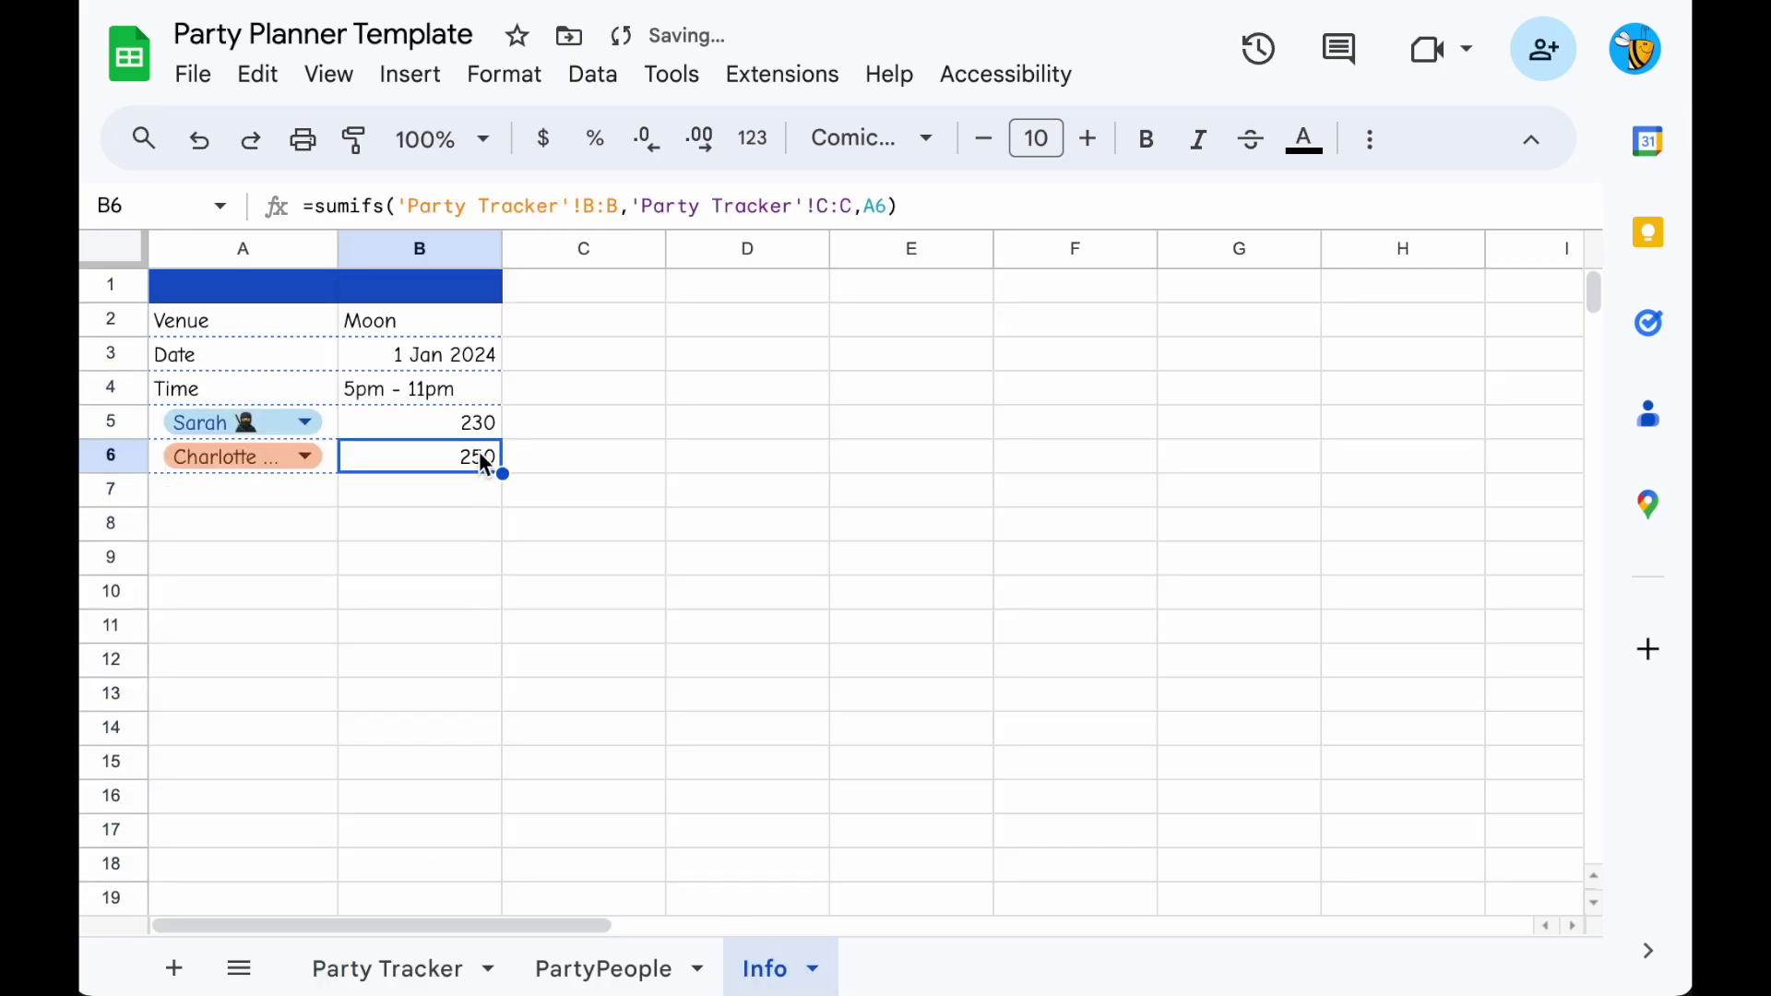
left_click(473, 423)
key("Left")
key("Right")
key("Left")
key("Right")
key("shift+Down")
Label A7 of the Info sheet Total.
key("Down")
key("Down")
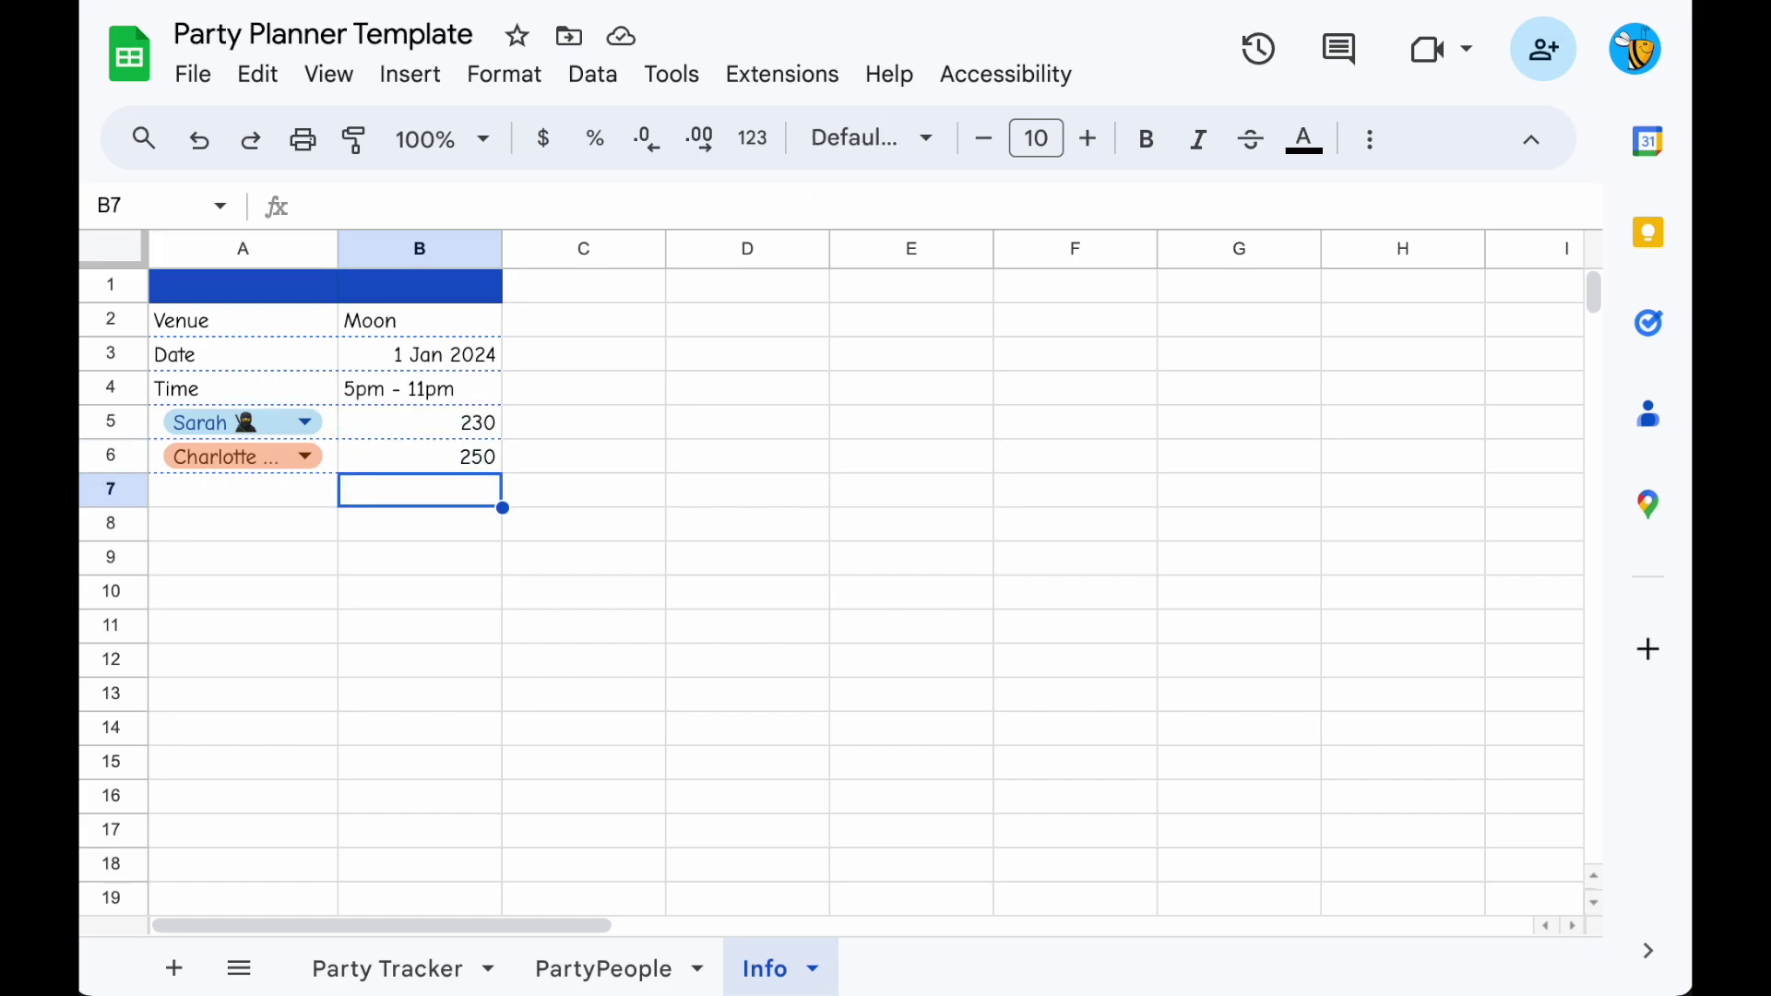
key("Left")
type("Total")
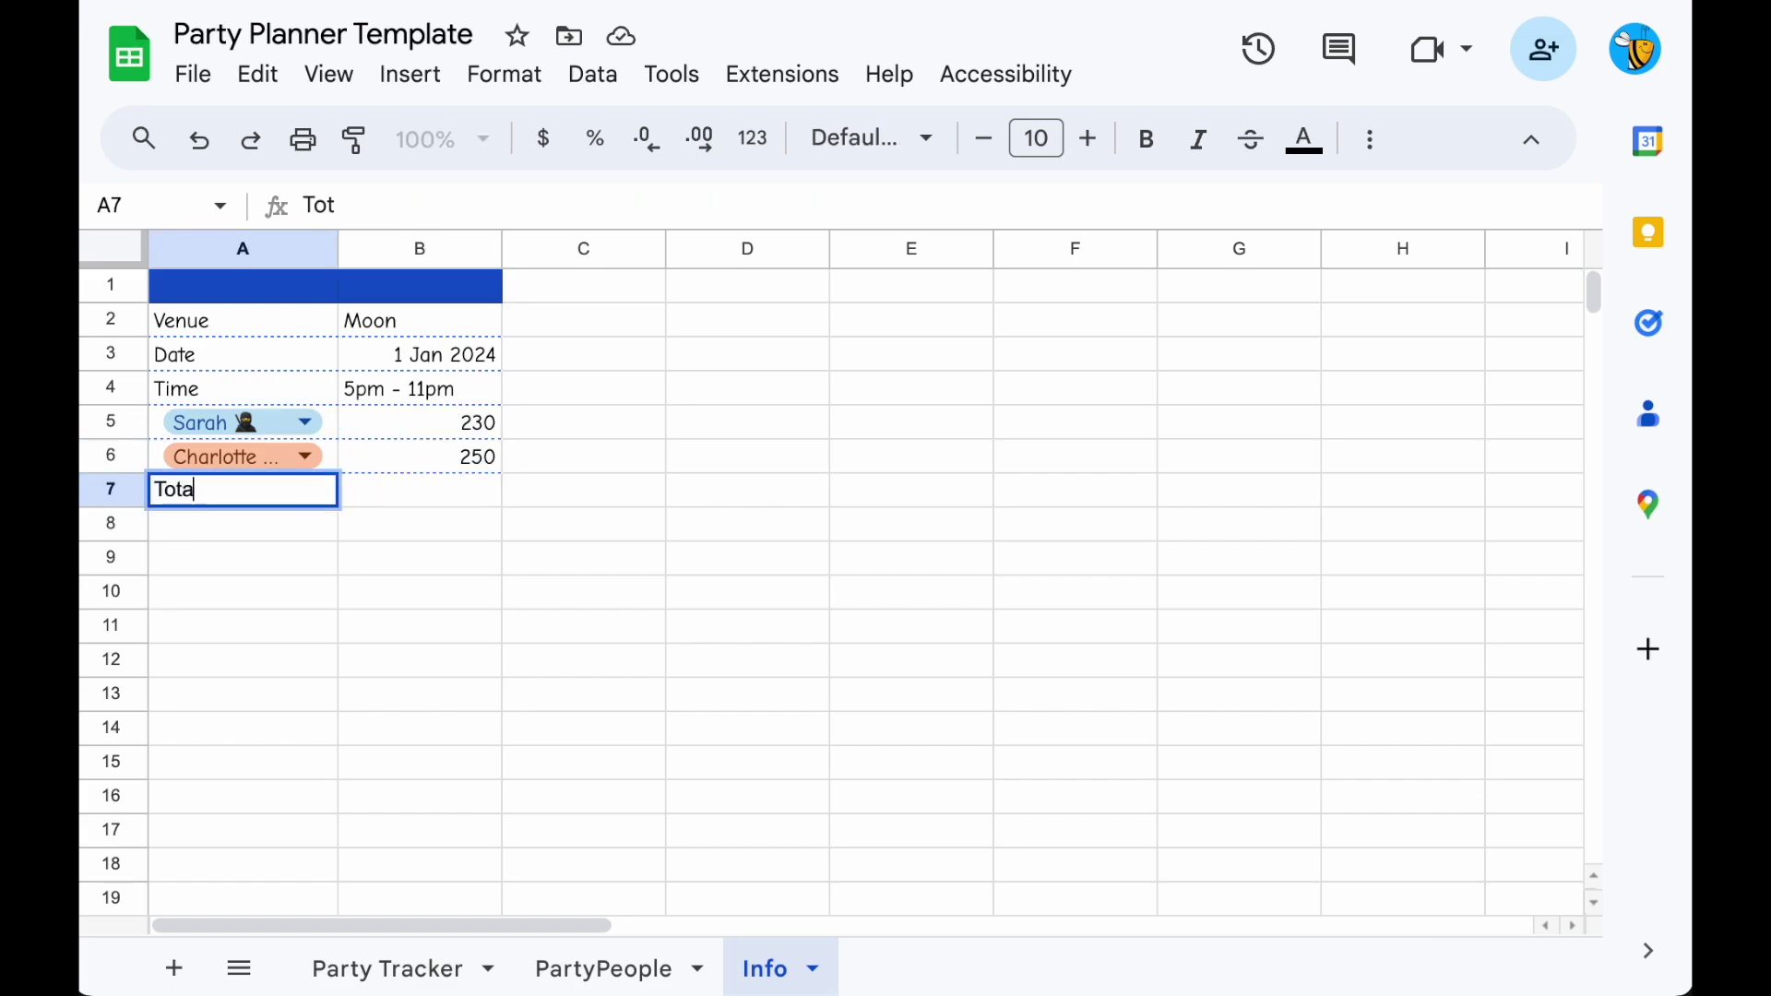
key("Return")
Enter a SUM formula in B7 that adds the two per-person amounts in B5:B6.
key("Right")
key("Up")
type("=s")
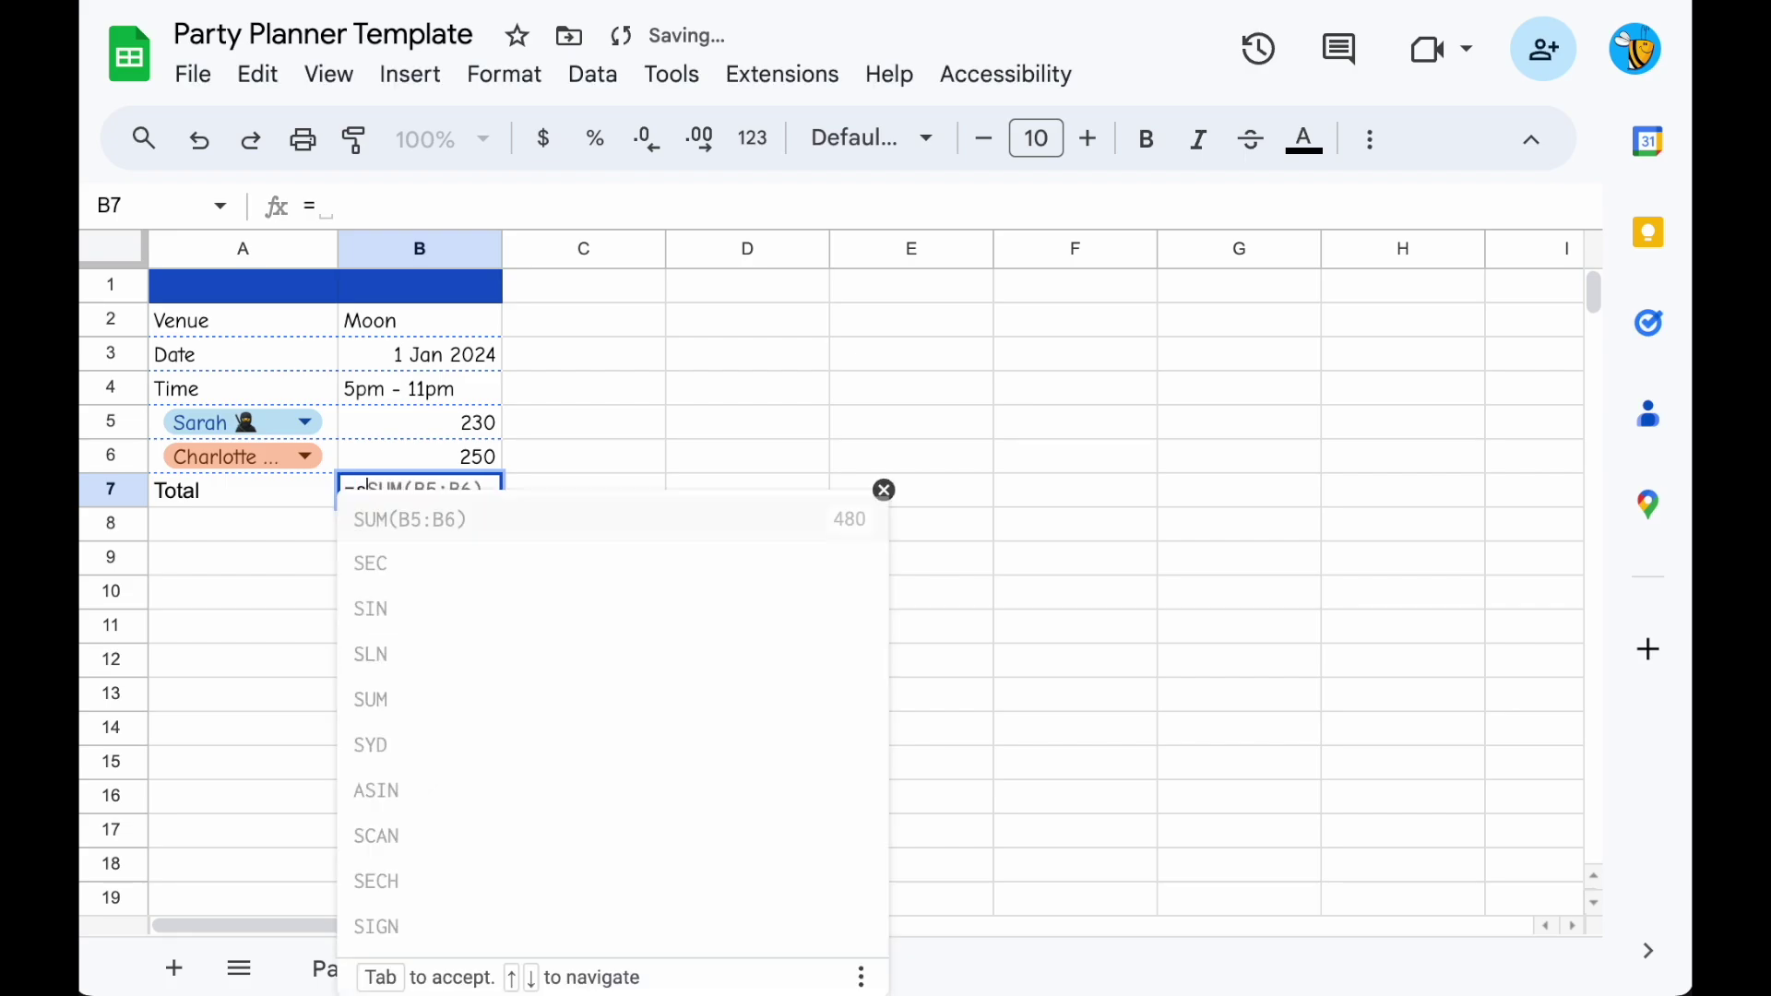
type("um(")
key("Up")
key("Up")
key("shift+Down")
key("Return")
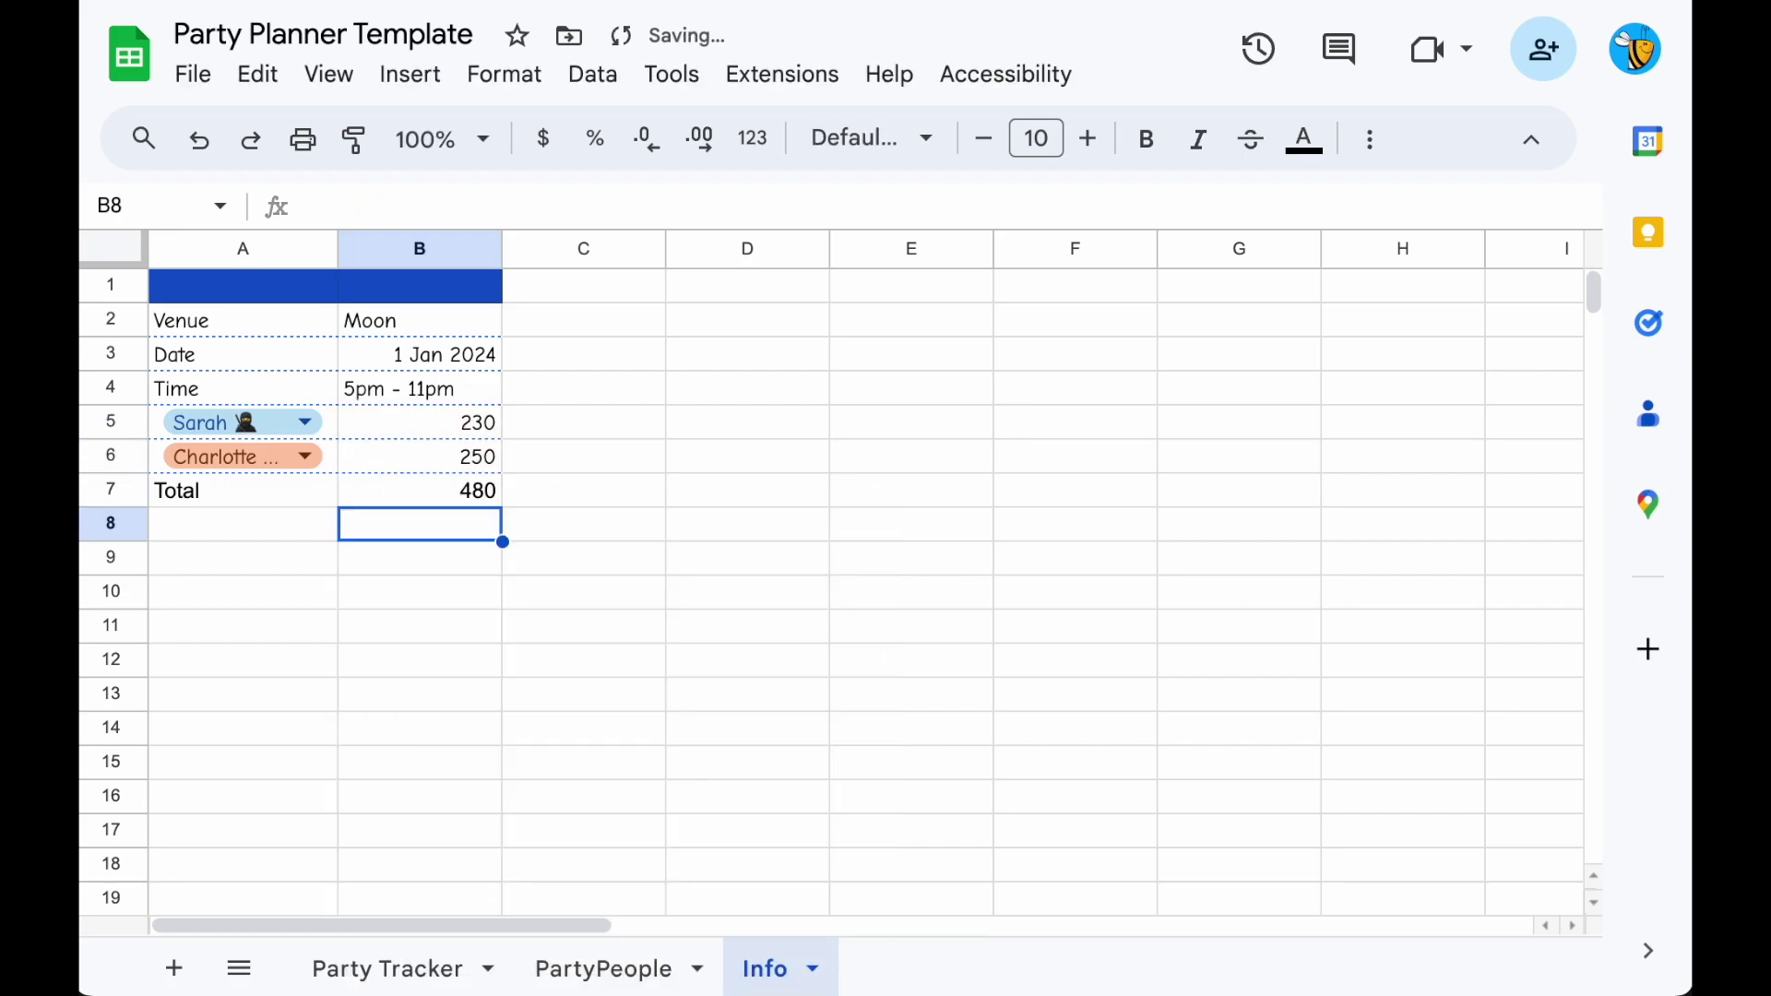
Label A8 Half and enter the formula =B7/2 in B8.
key("Left")
type("Half")
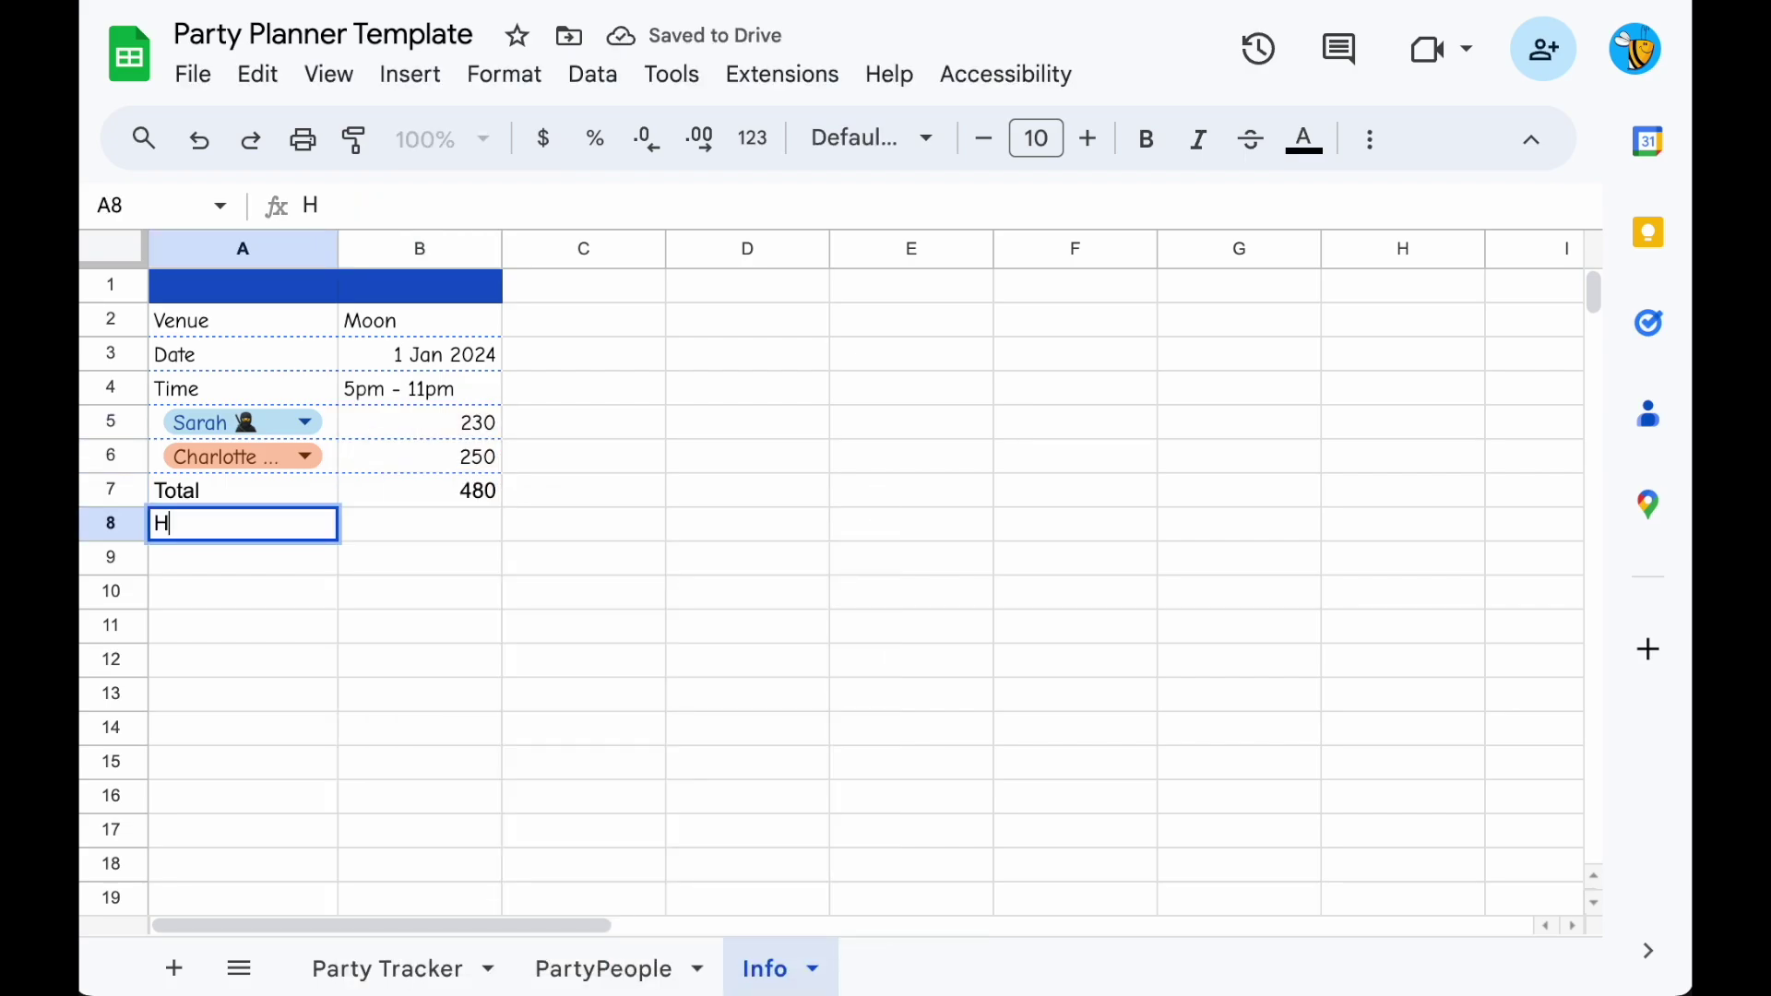
key("Tab")
type("=")
key("Up")
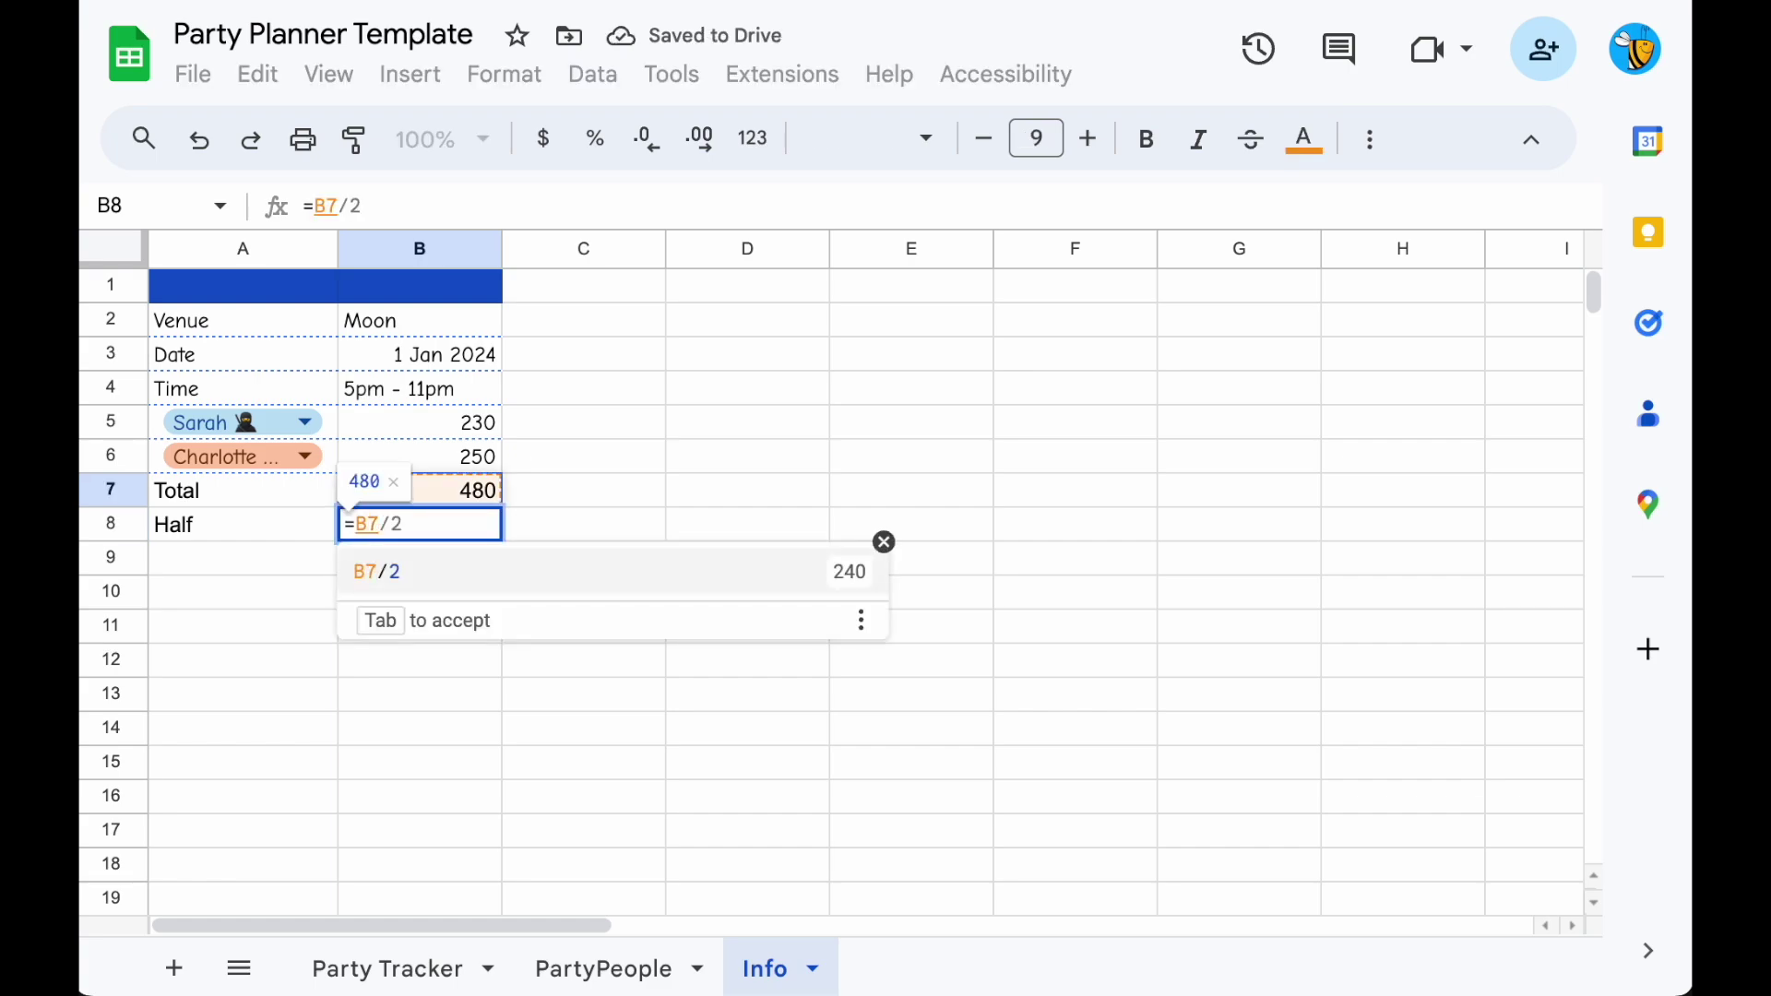
key("Return")
Copy the formatting of B6 onto B7:B8 and the formatting of A3 onto the labels in A7:A8.
left_click(419, 456)
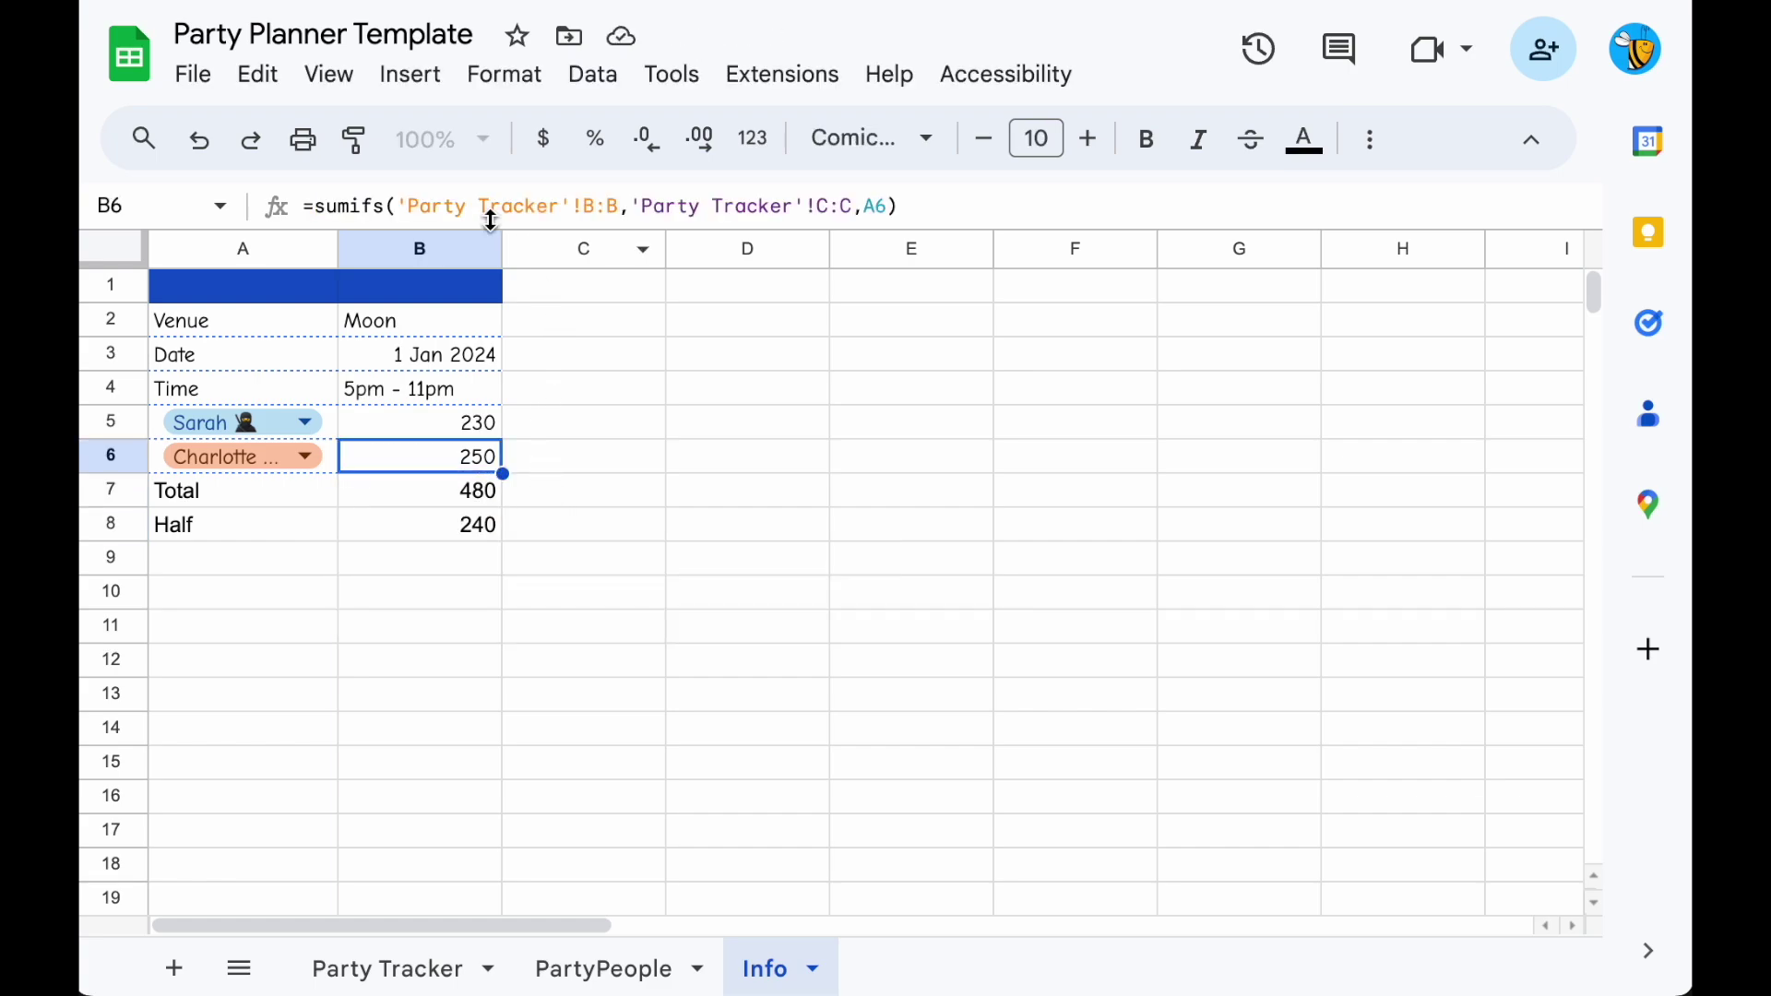
left_click(355, 141)
left_click_drag(454, 492, 446, 527)
left_click(276, 354)
left_click(355, 140)
left_click_drag(285, 488, 286, 522)
left_click(517, 522)
Make the Total and Half labels in A7:A8 bold.
left_click(487, 452)
left_click(447, 421)
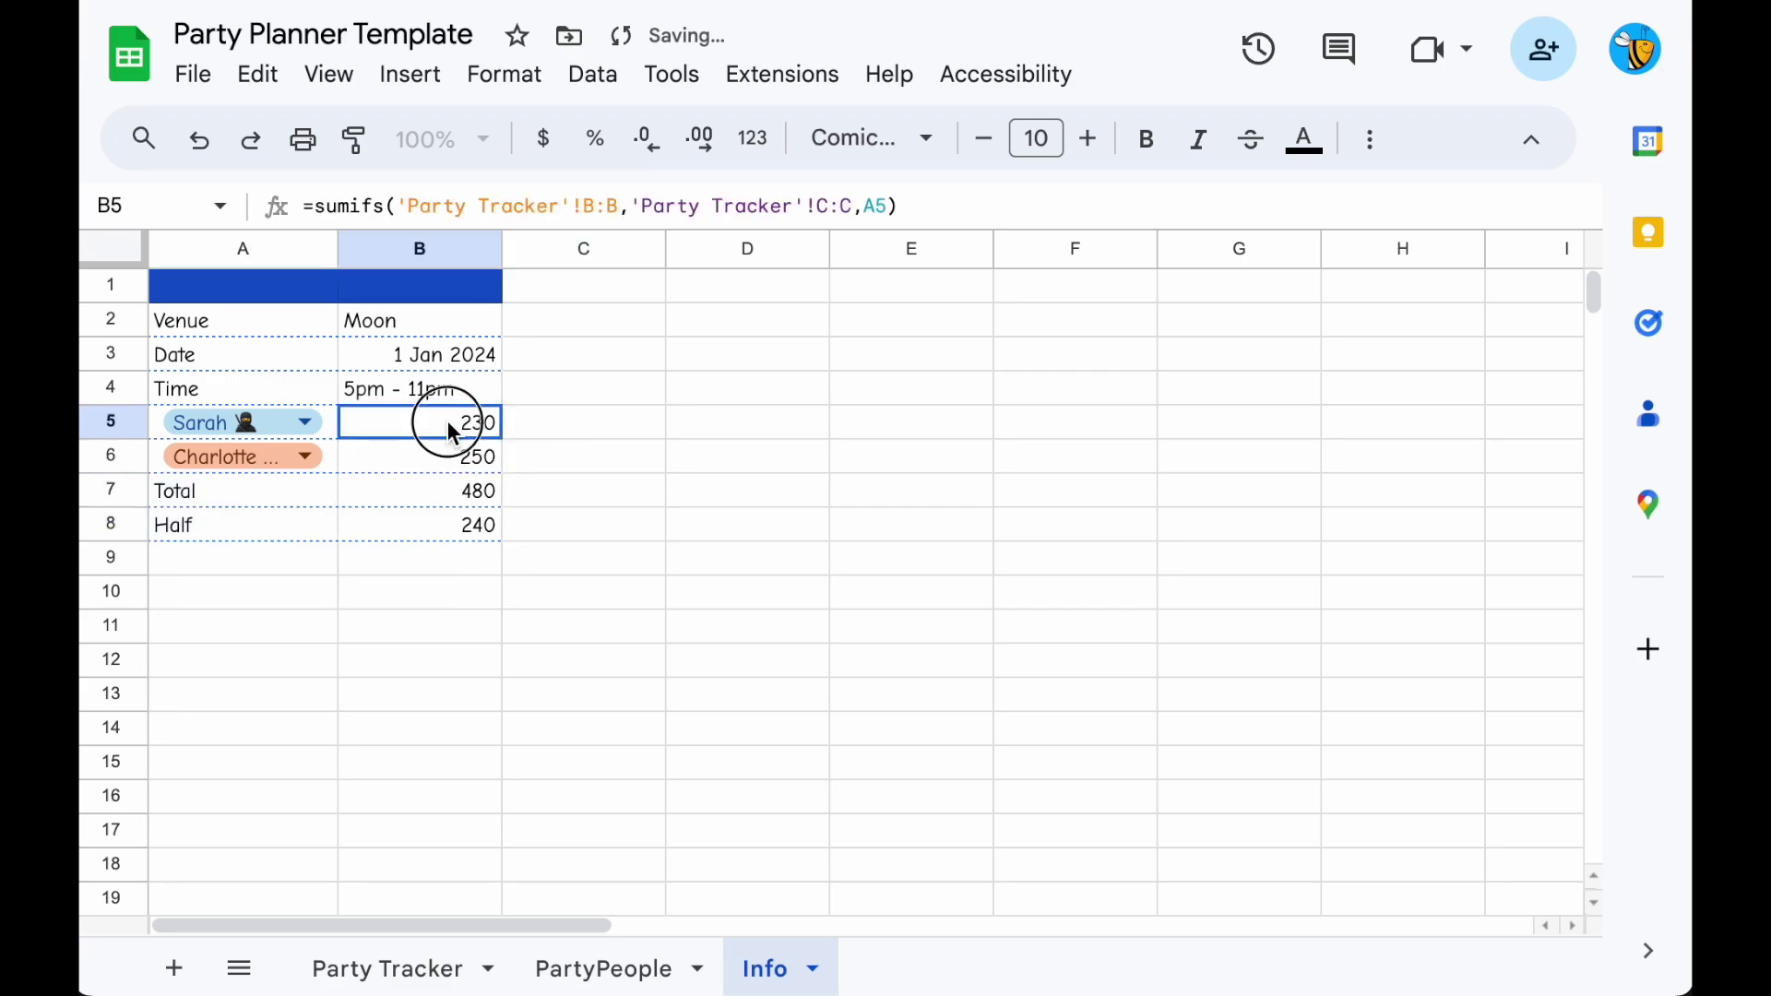
left_click_drag(243, 490, 242, 523)
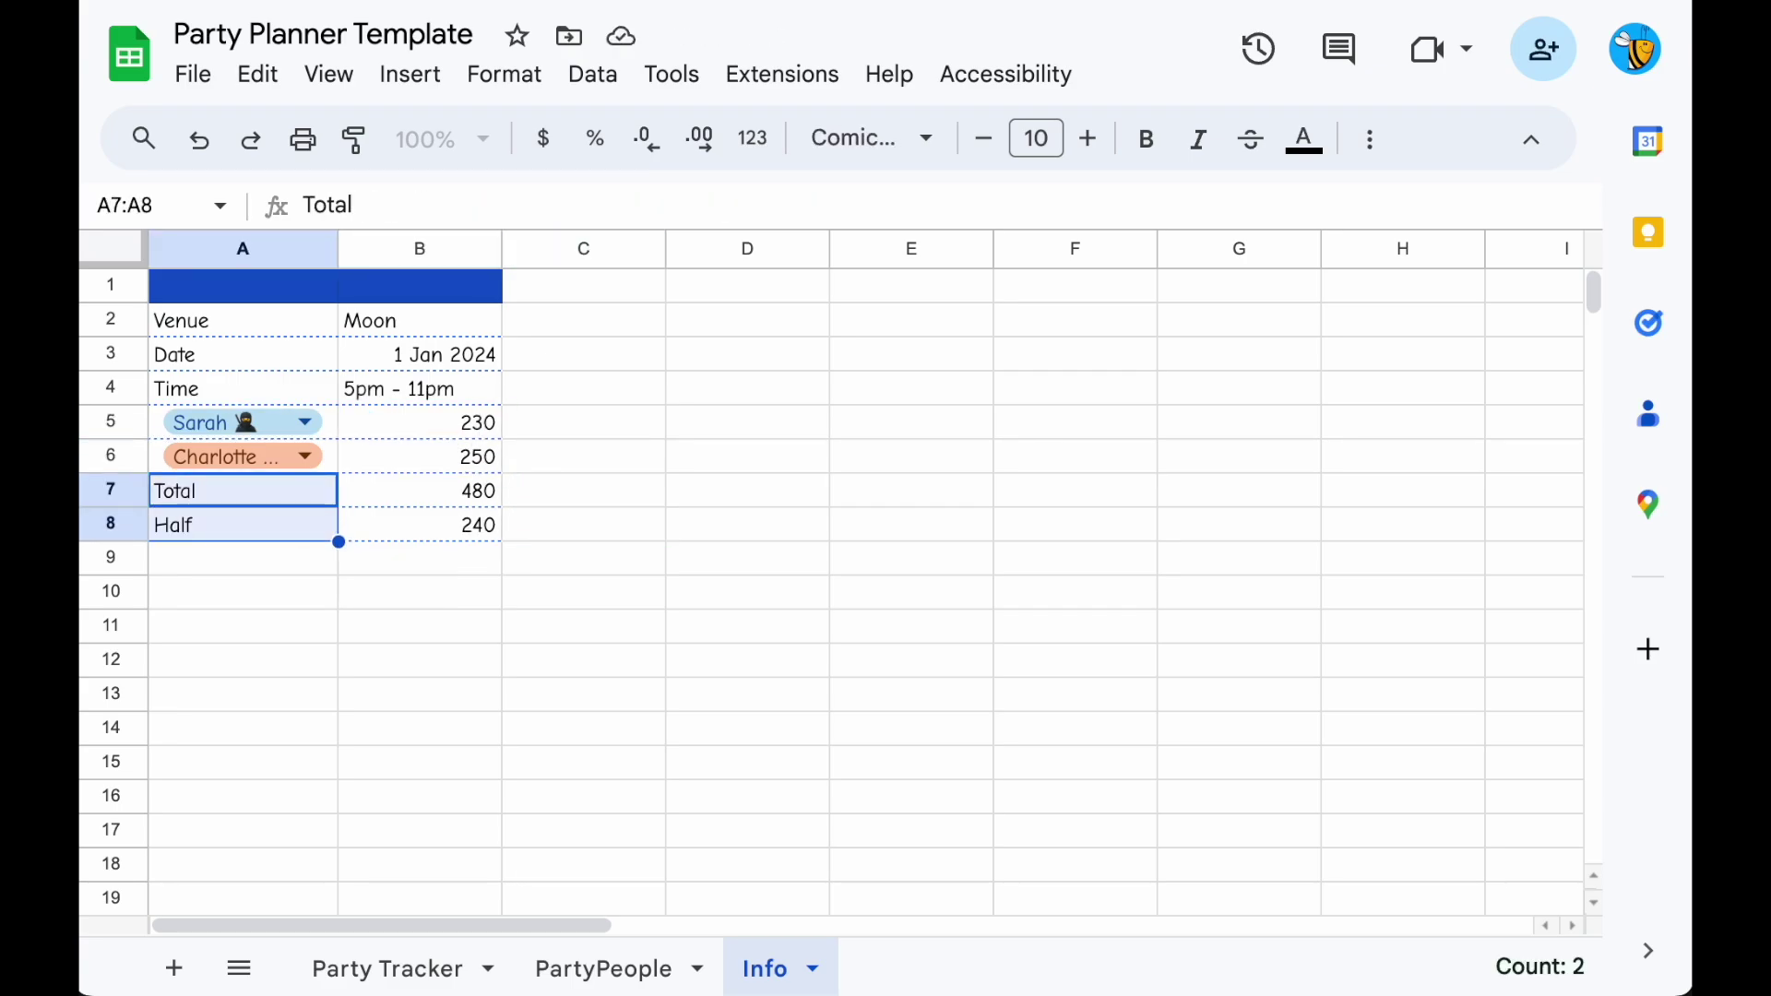
key("ctrl+b")
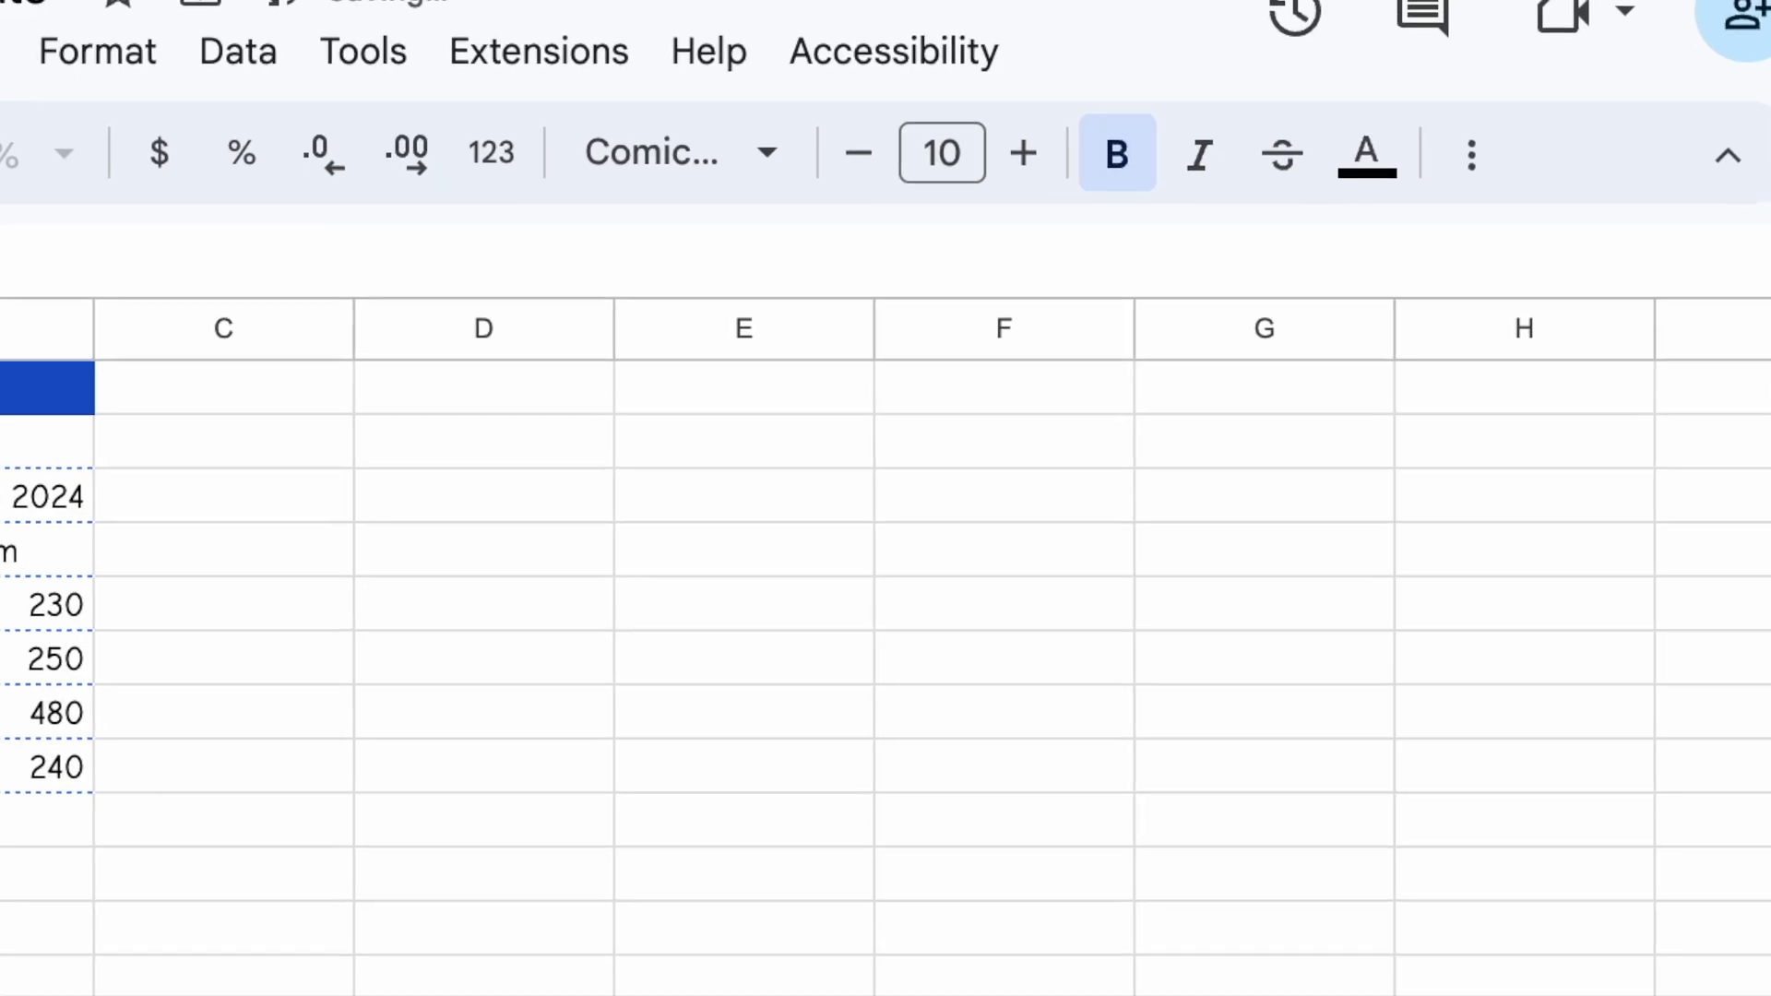
Widen column B of the Info sheet slightly and centre the contents of B2:B8 horizontally.
left_click(498, 281)
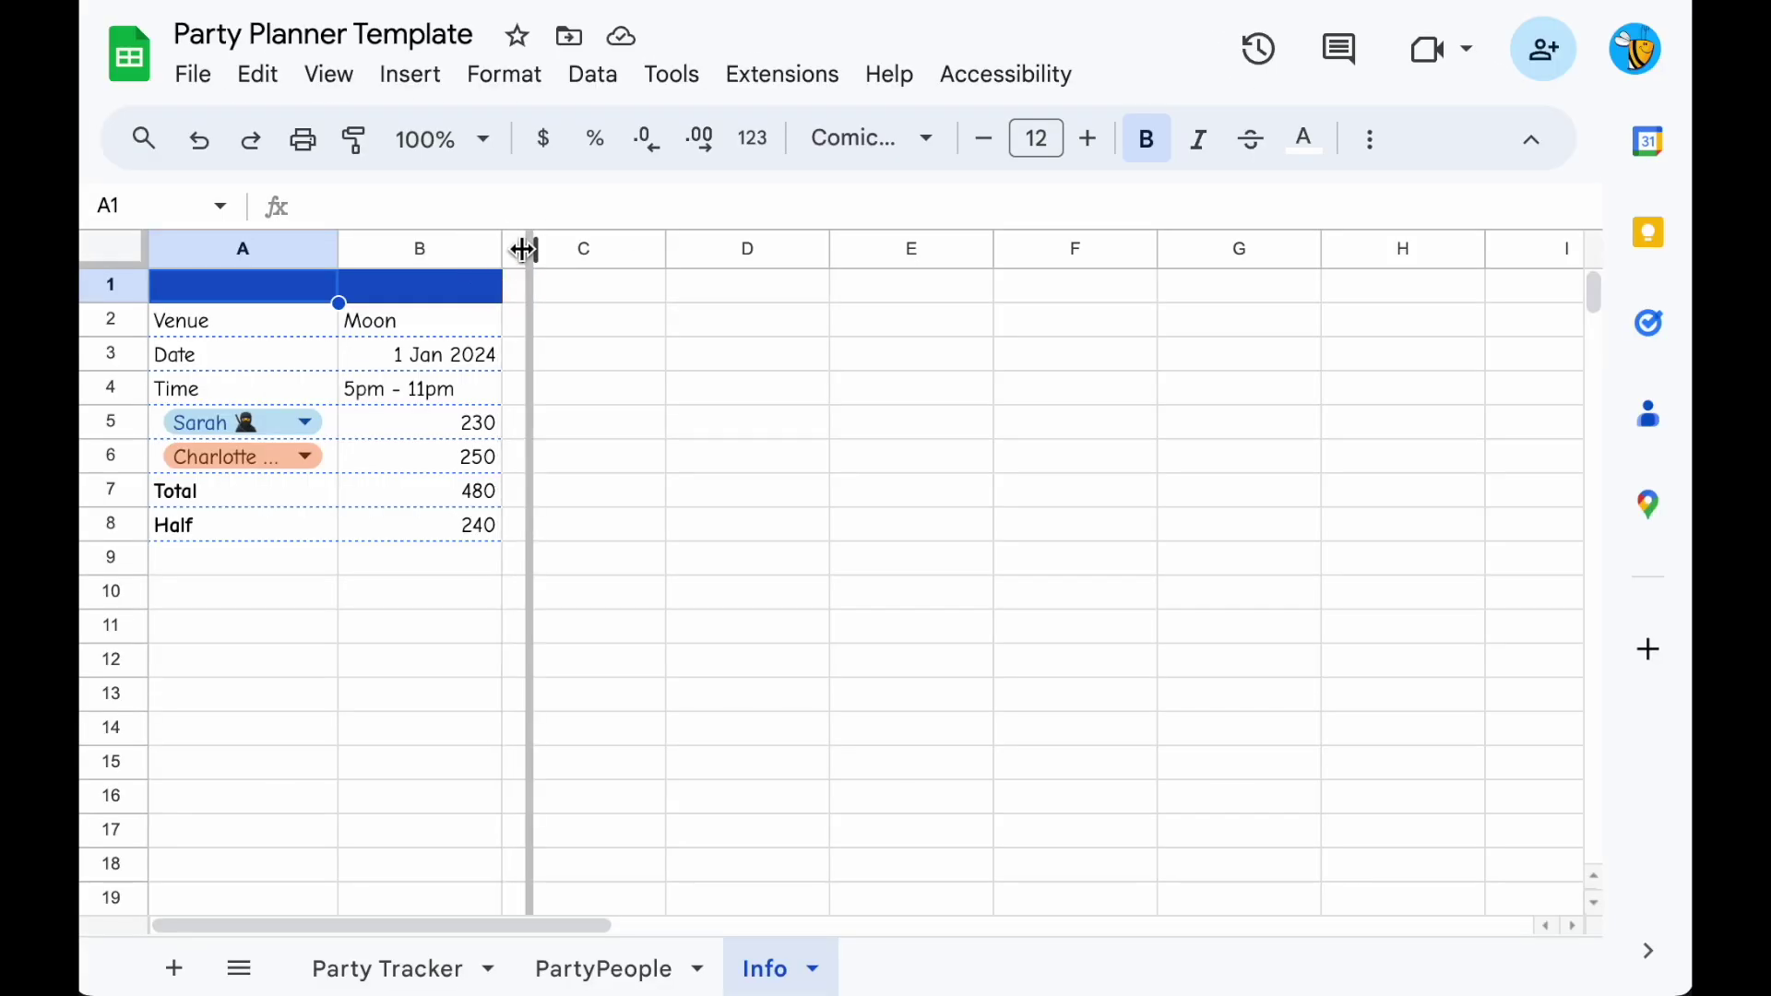
left_click_drag(433, 320, 411, 499)
left_click(1369, 143)
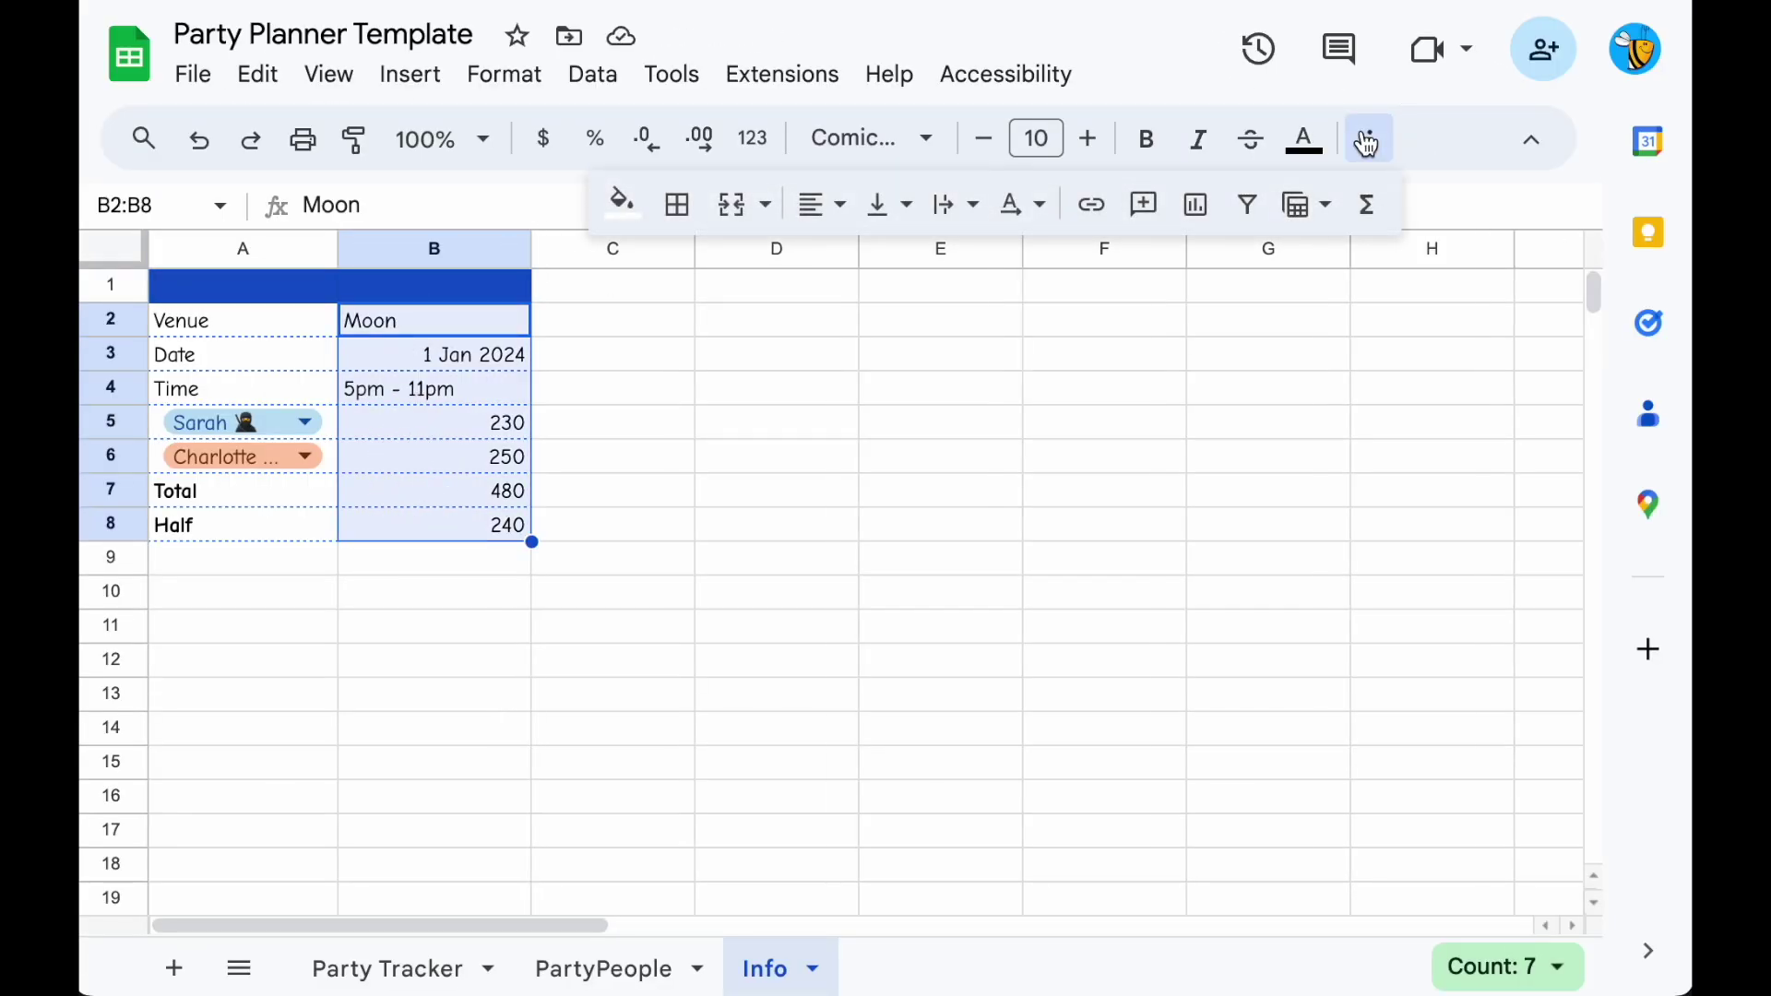
left_click(821, 204)
left_click(880, 263)
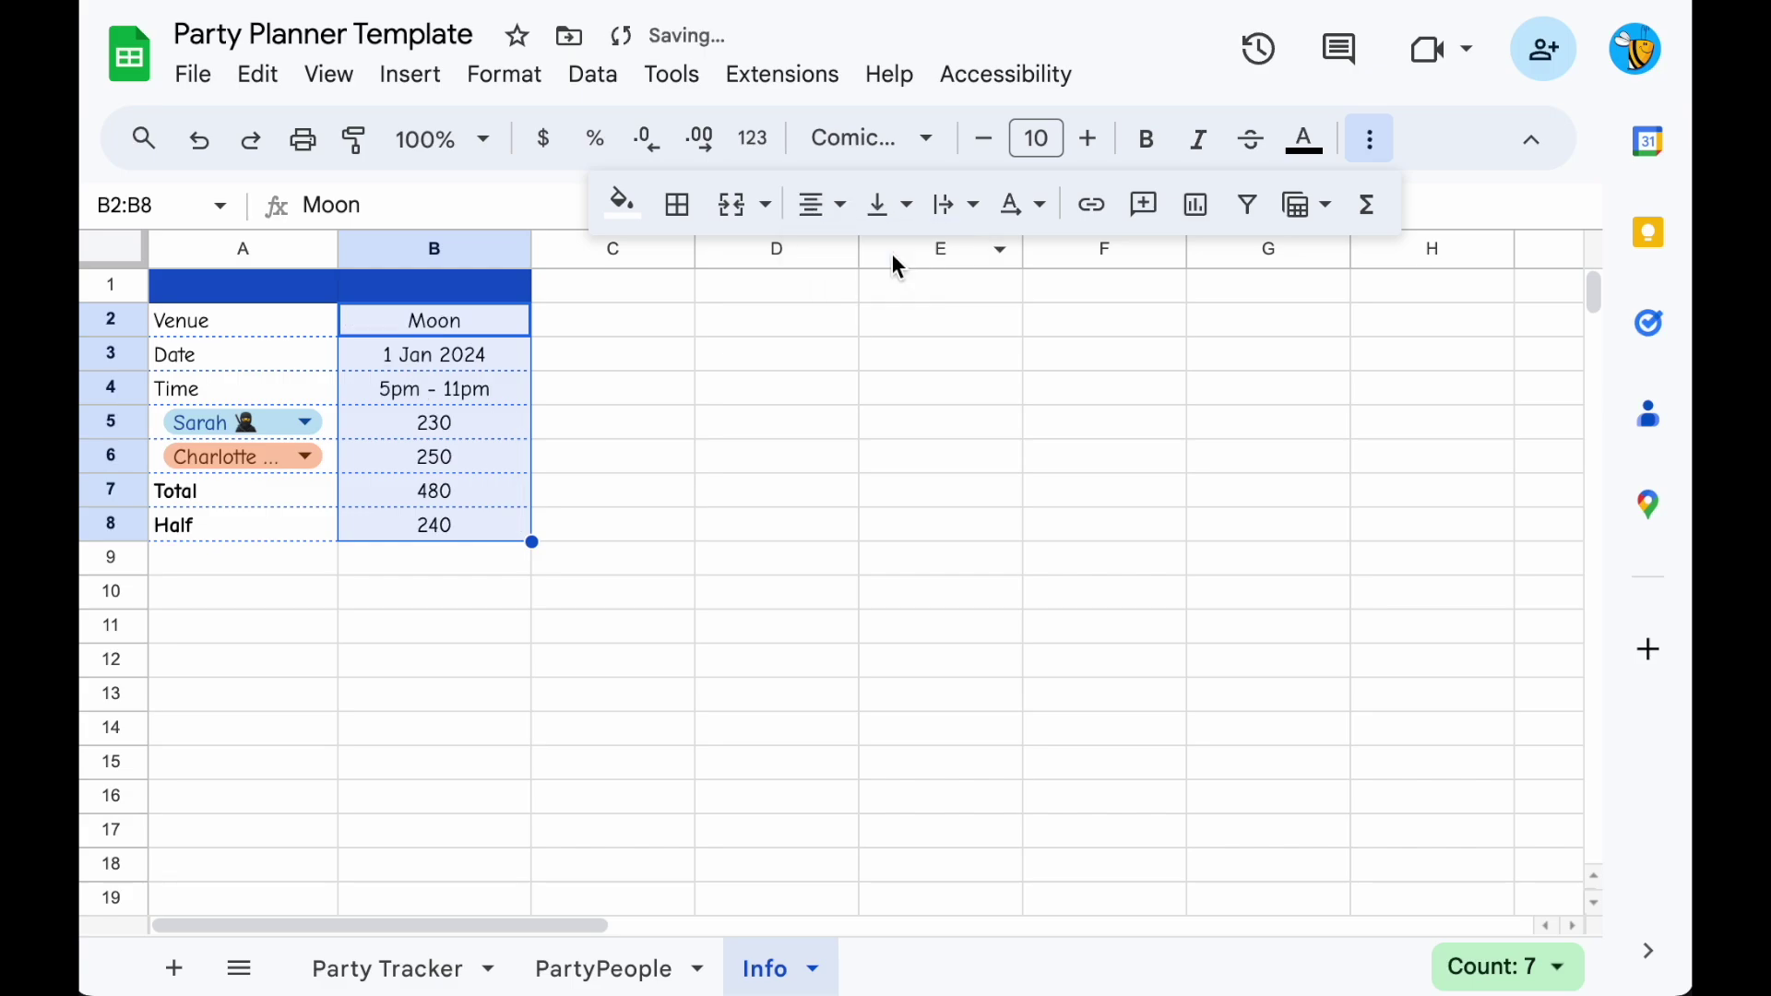
Hide the unused columns C to Z of the Info sheet and return to the Party Tracker sheet.
left_click(723, 434)
left_click(559, 253)
key("ctrl+shift+Right")
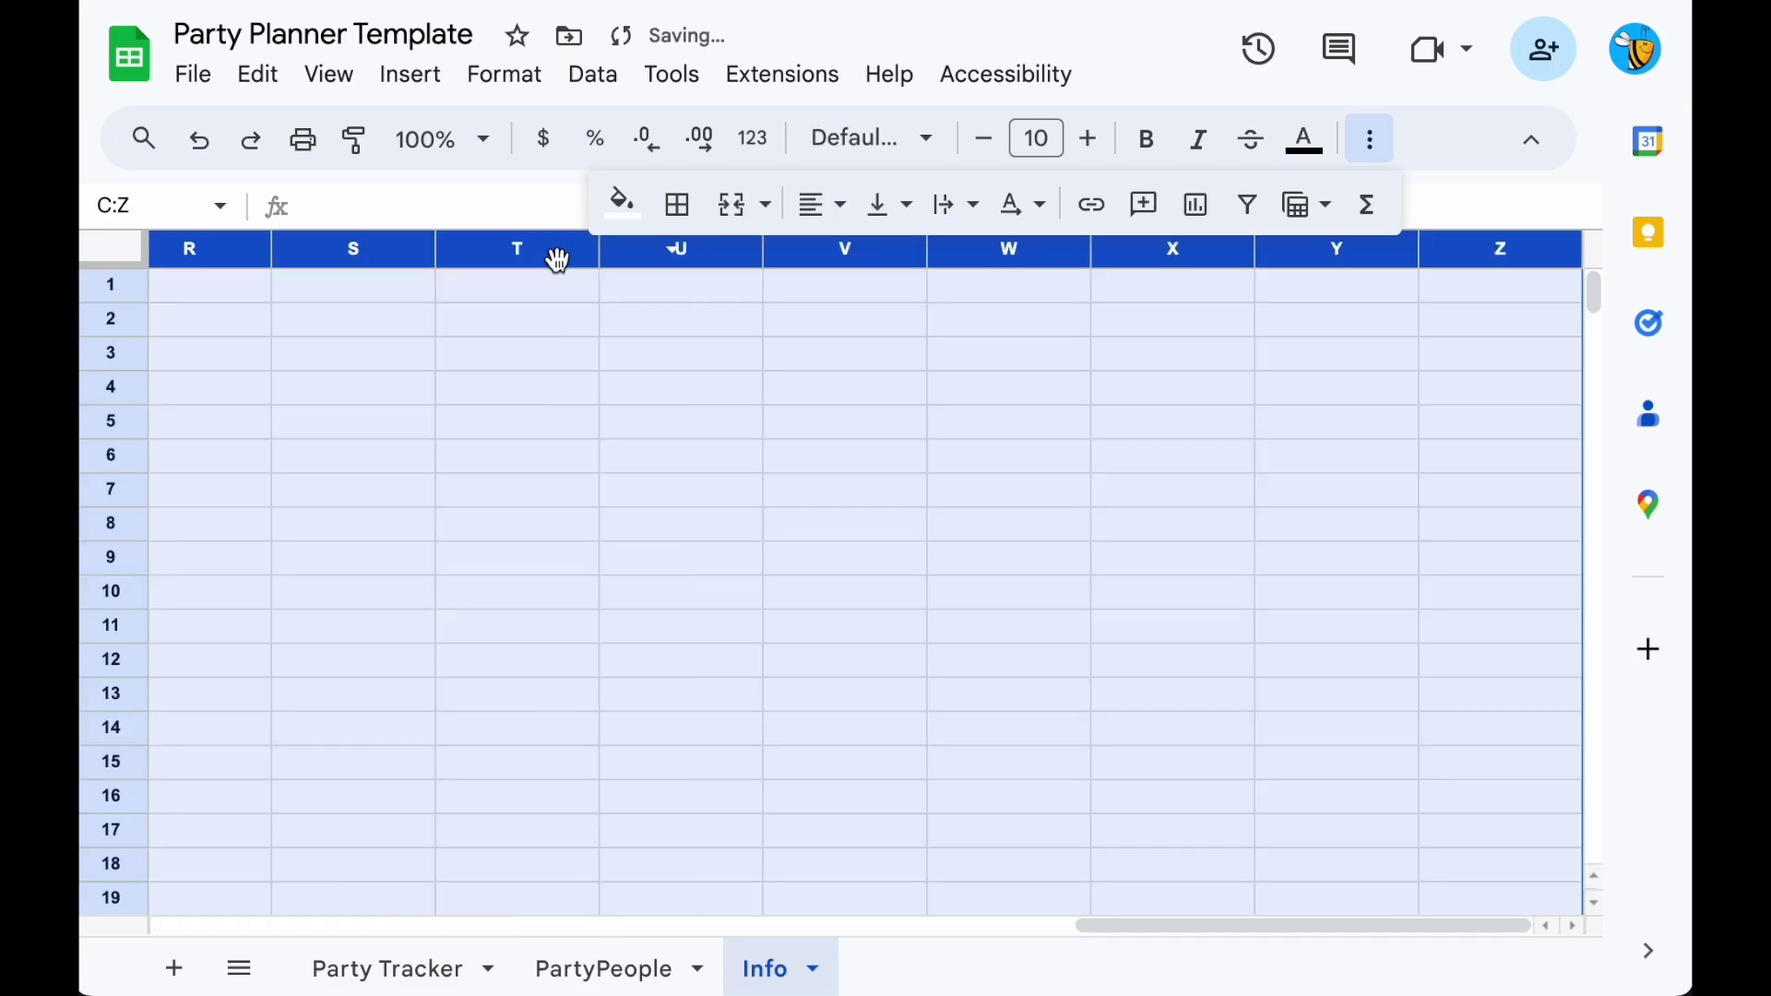
right_click(556, 260)
left_click(664, 615)
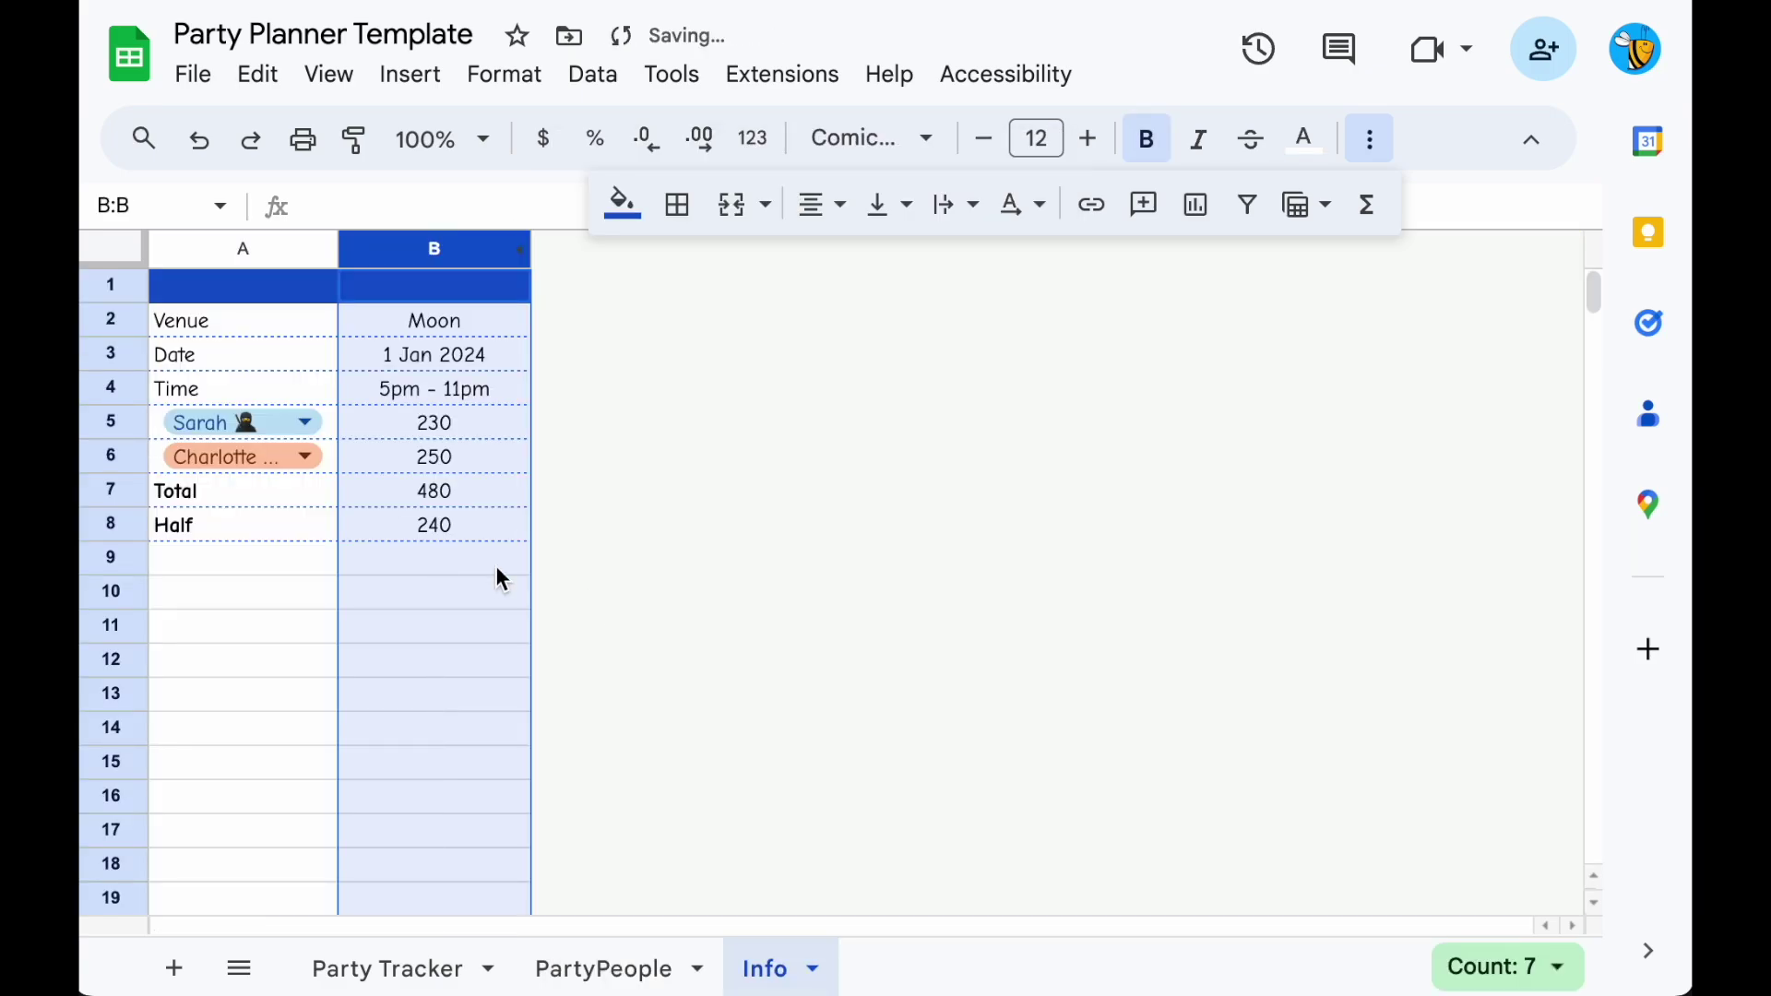
left_click(392, 976)
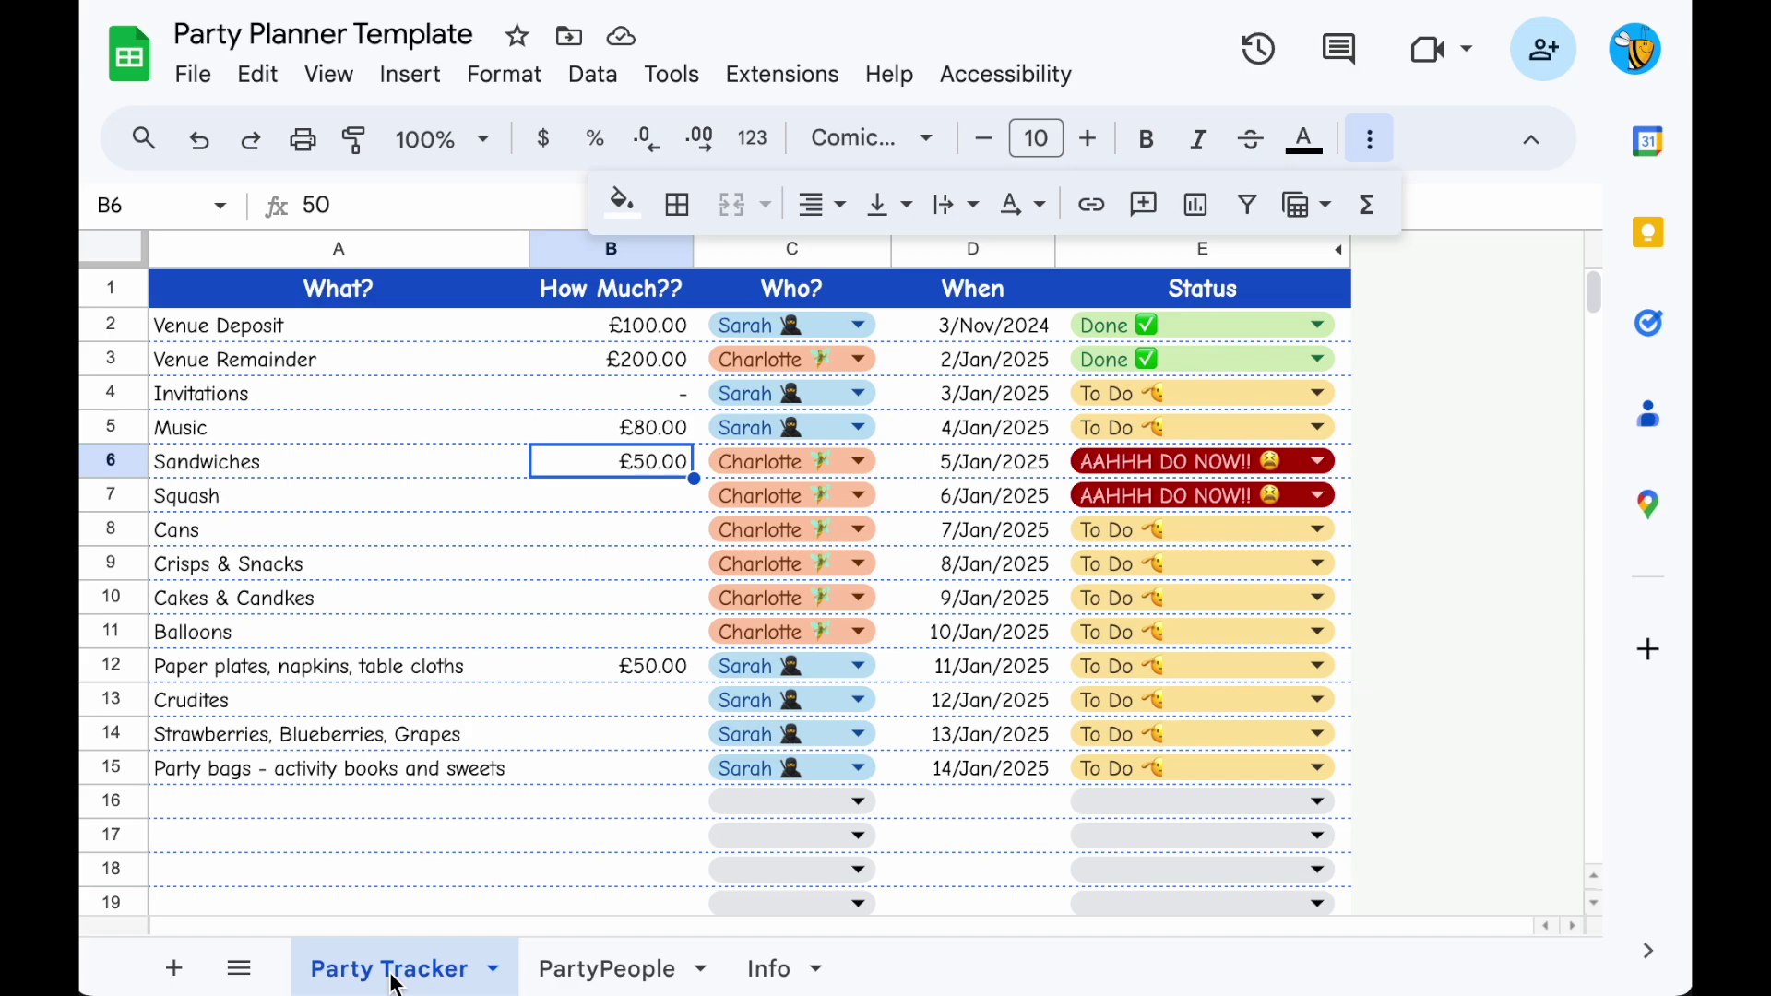